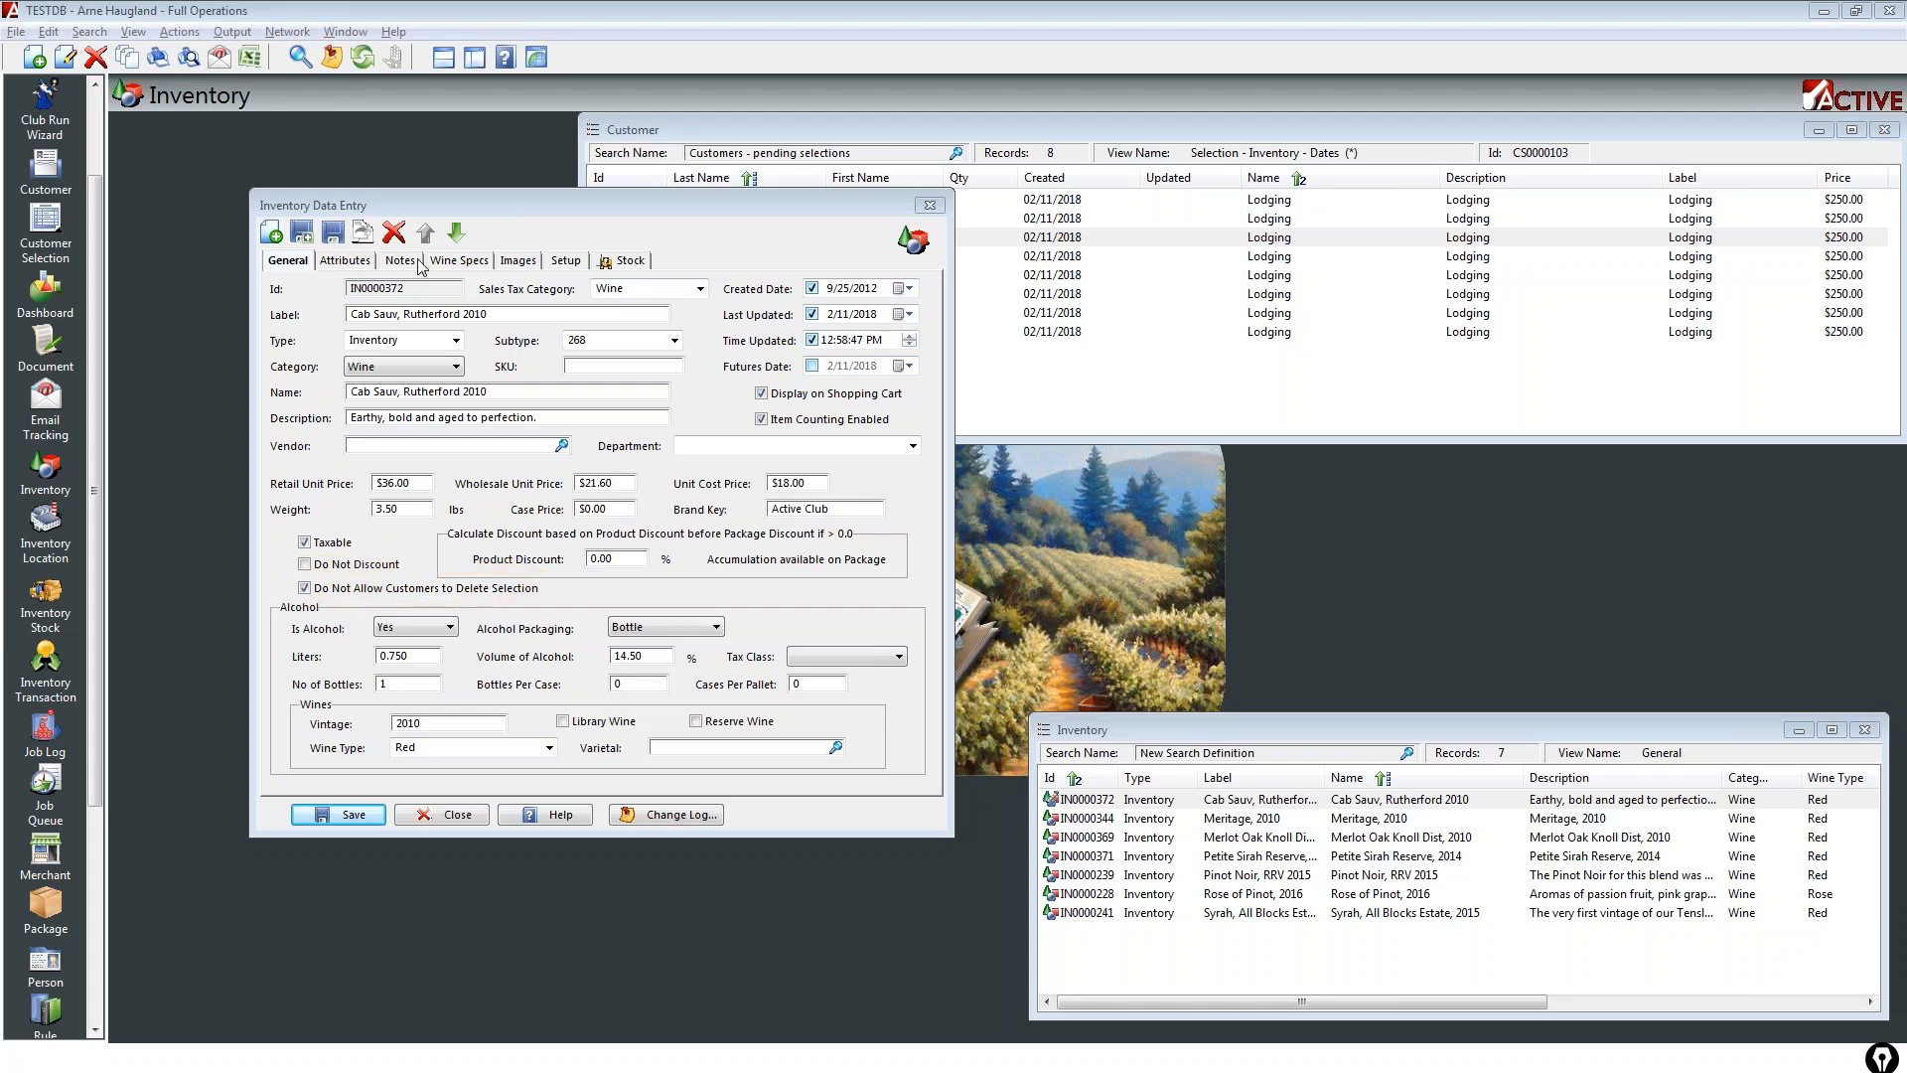
# Step: Review the Cab Sauv, Rutherford 2010 item's maximum selection quantity and its Napa stock record's Use For Selections setting, closing both records
pyautogui.click(562, 262)
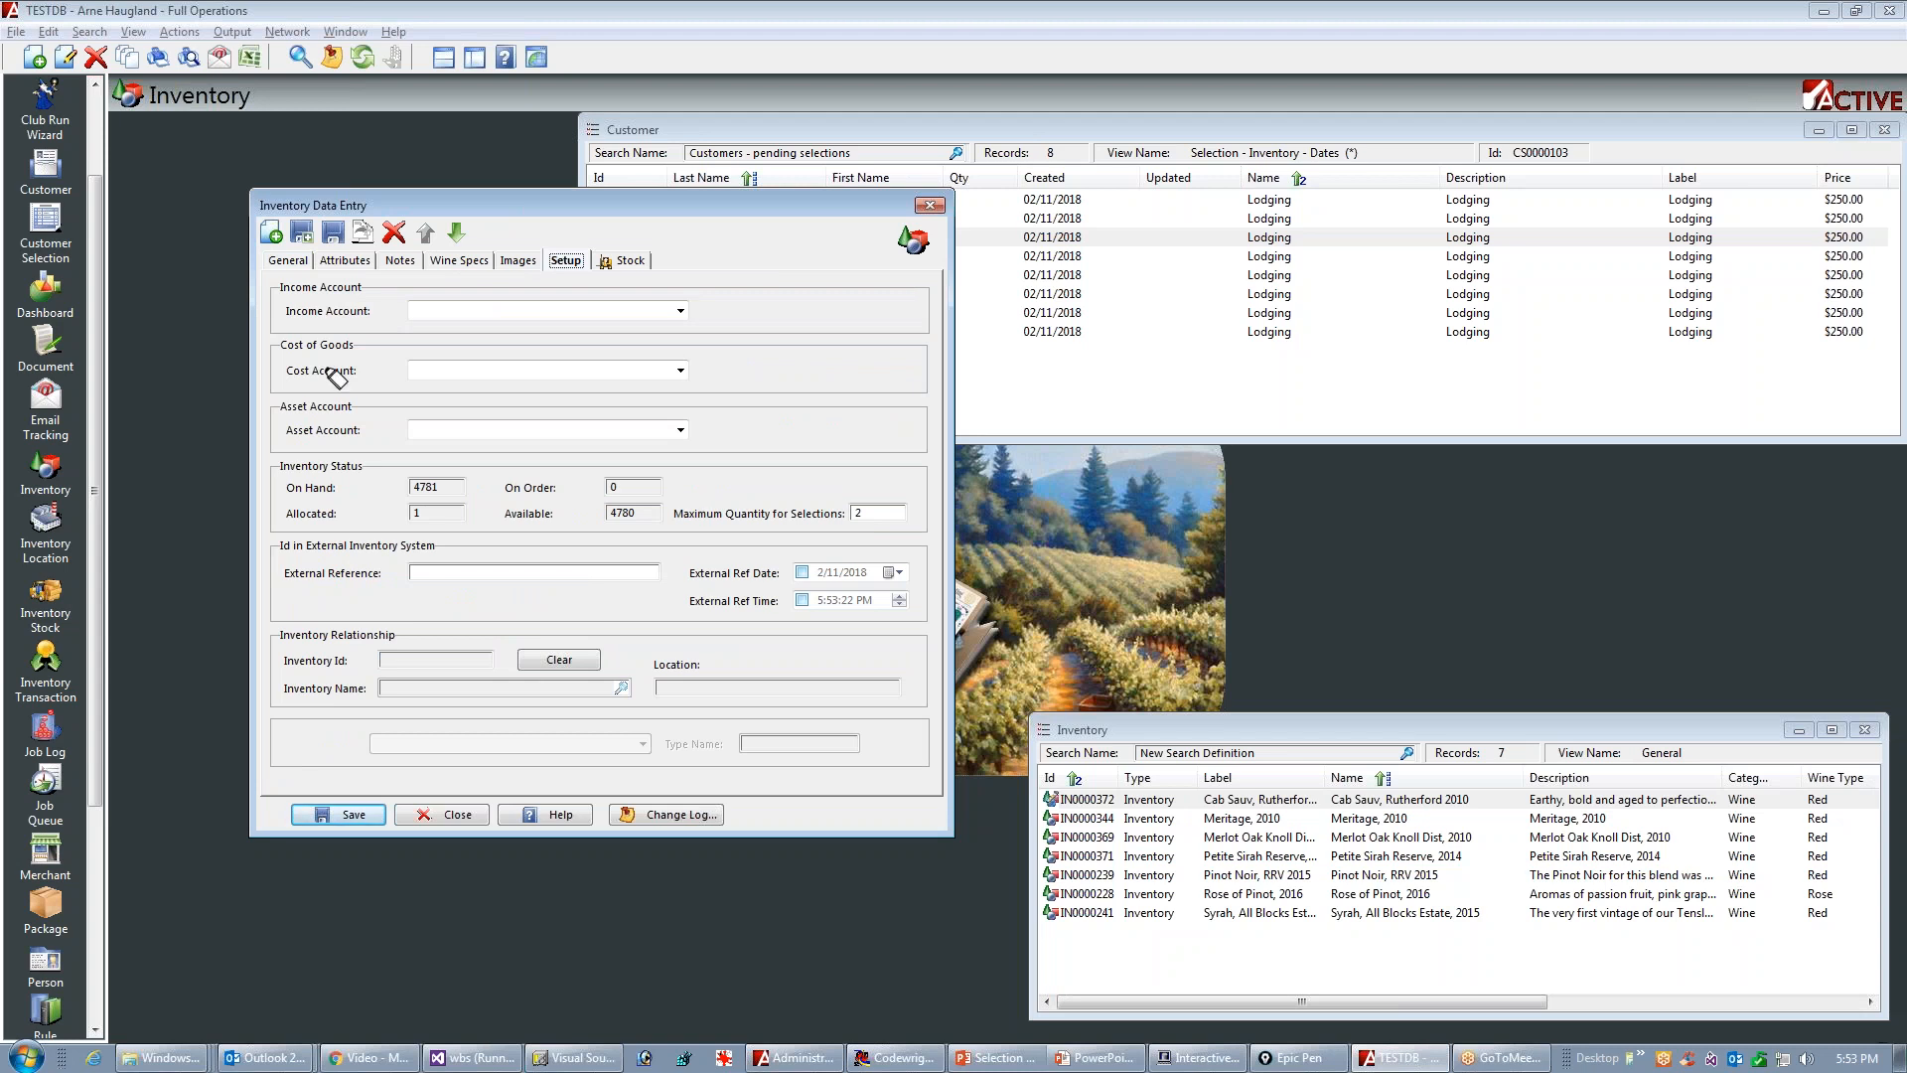
pyautogui.moveTo(887, 475)
pyautogui.mouseDown()
pyautogui.moveTo(785, 497)
pyautogui.moveTo(849, 541)
pyautogui.moveTo(889, 473)
pyautogui.mouseUp()
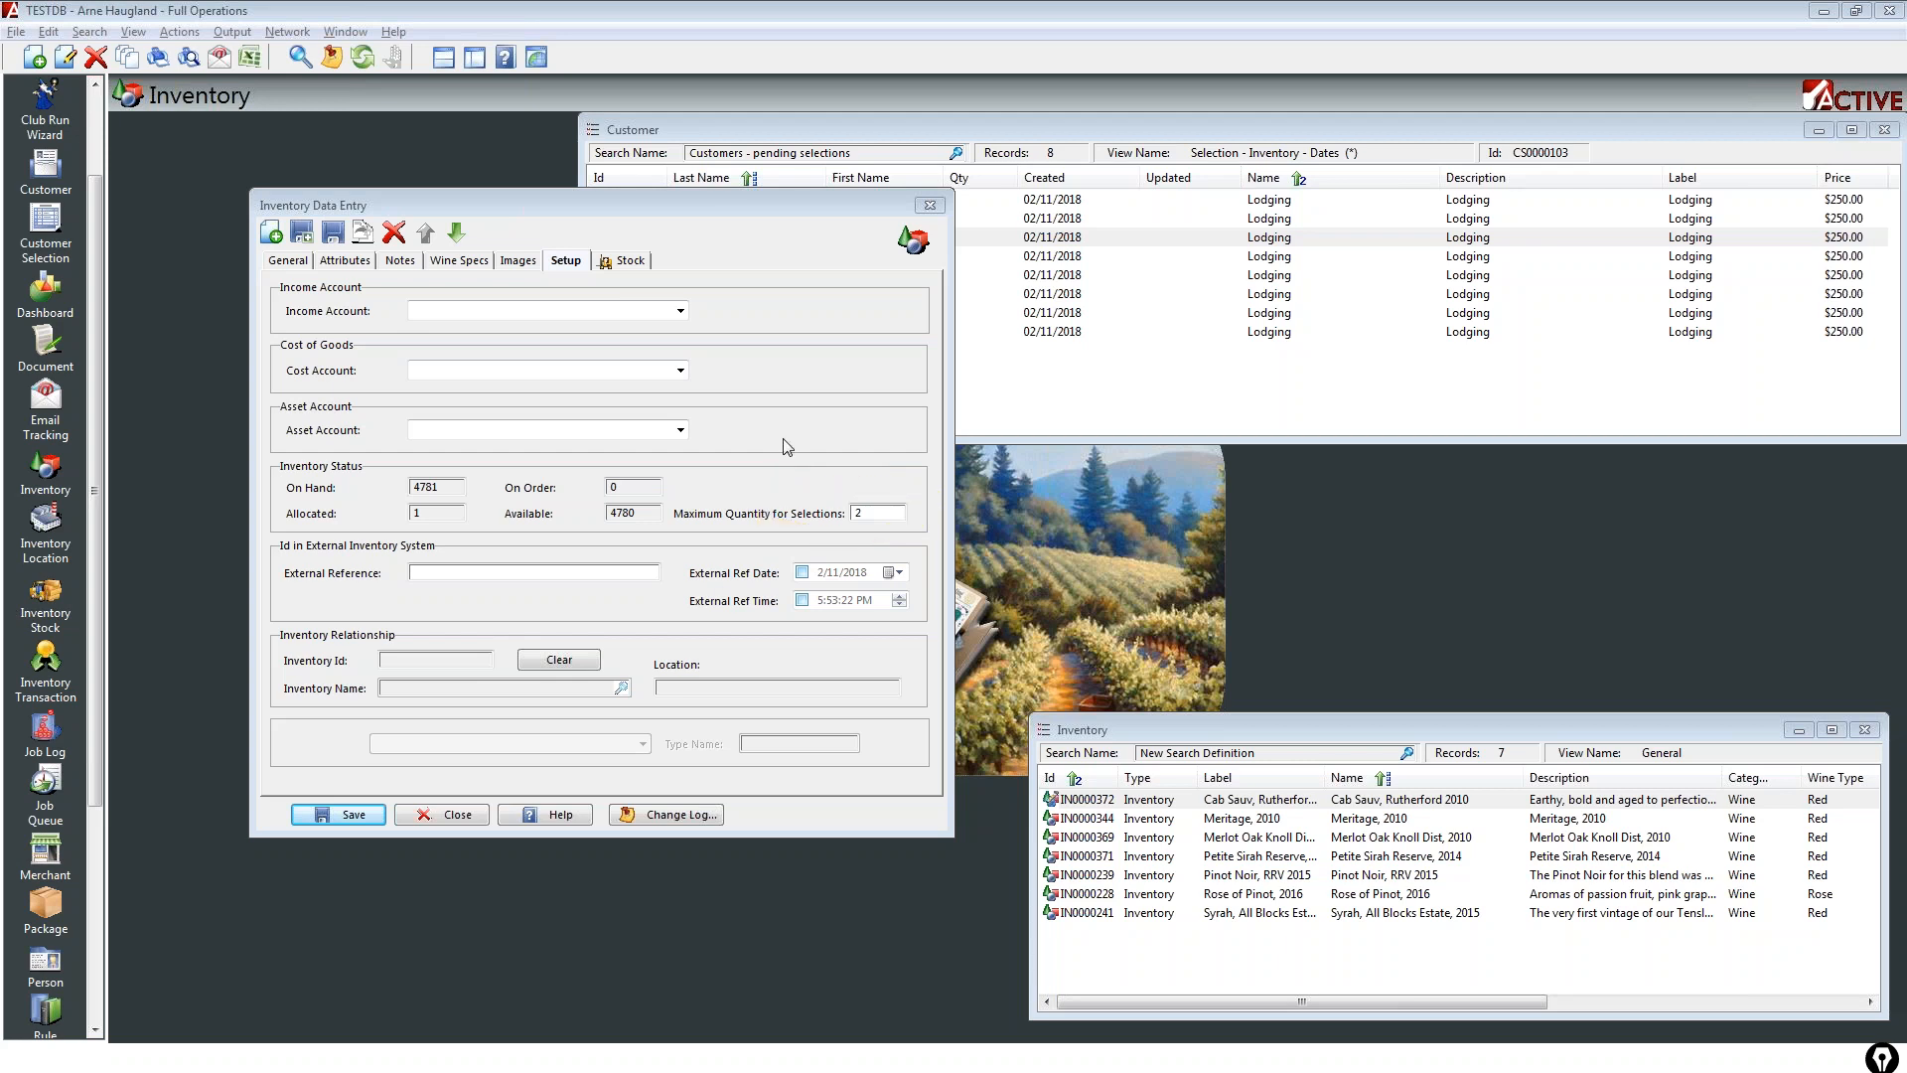
pyautogui.click(623, 260)
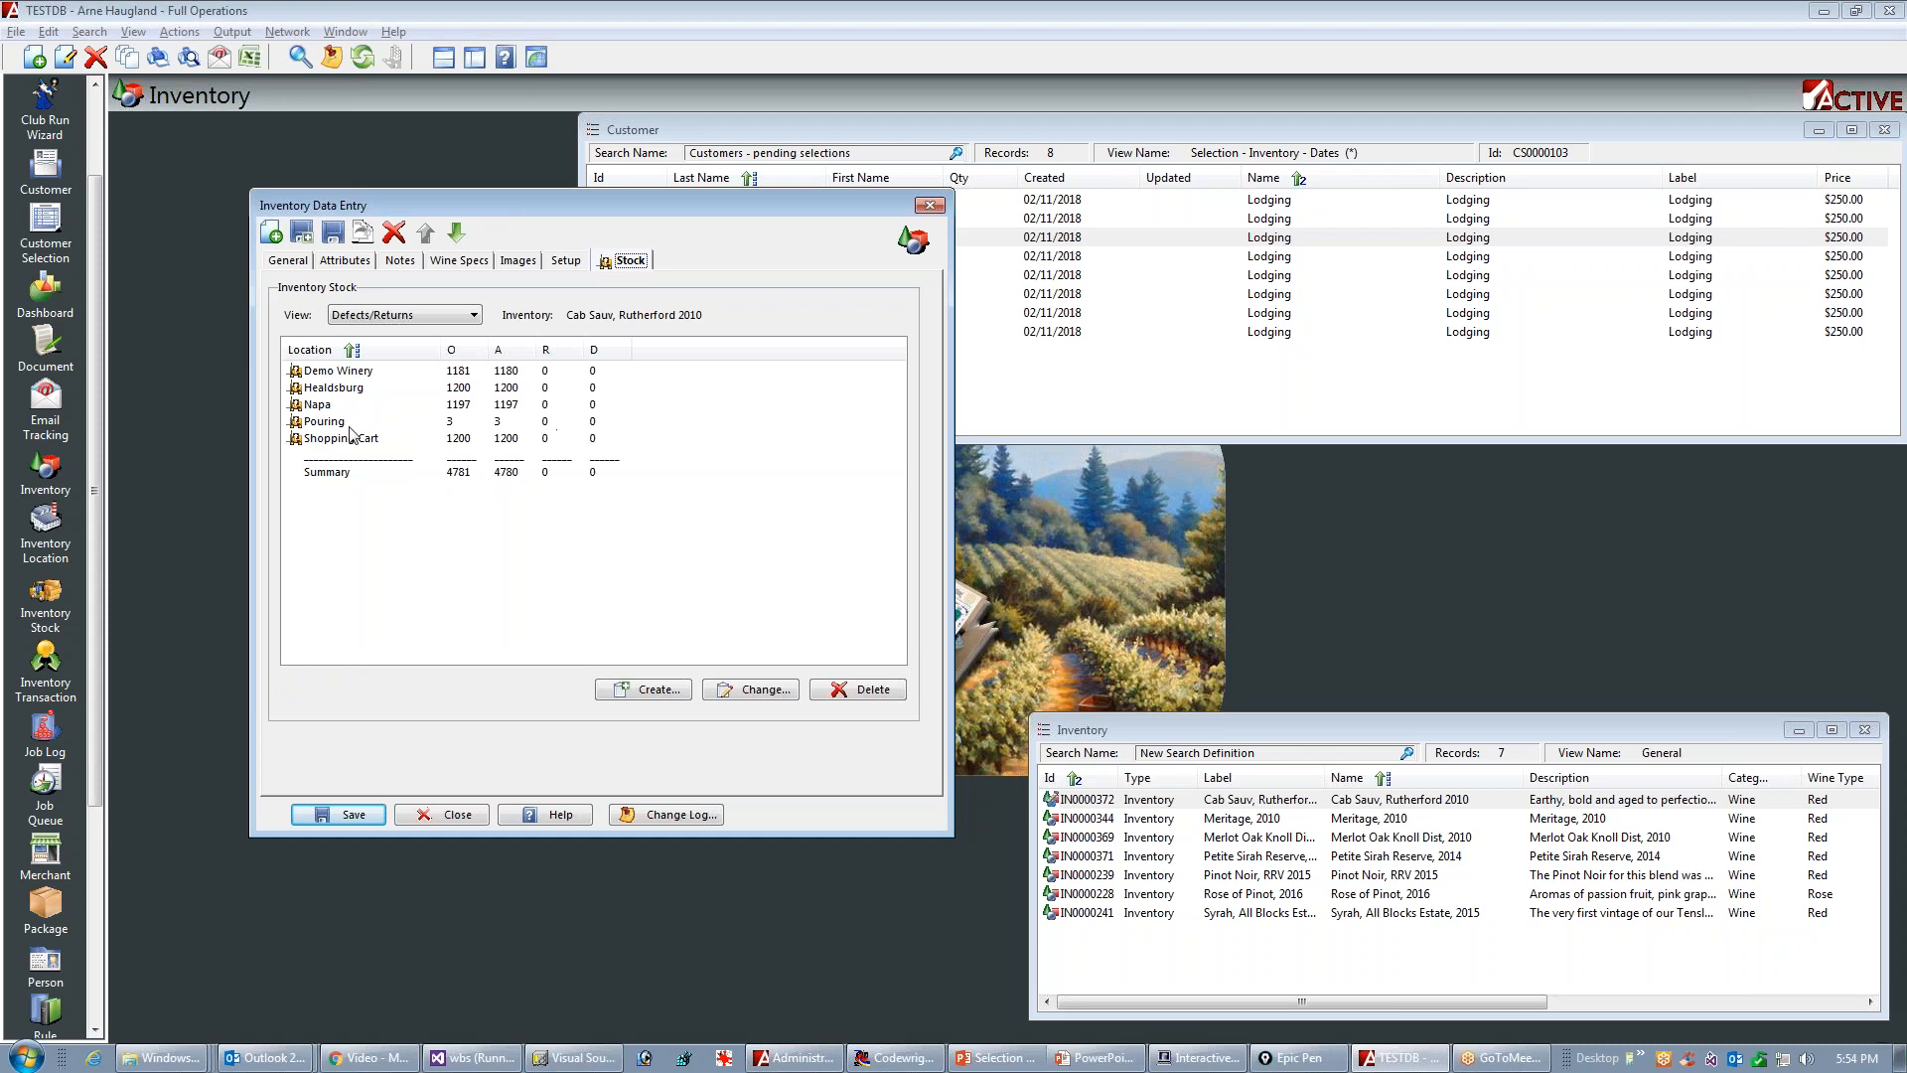
pyautogui.click(318, 409)
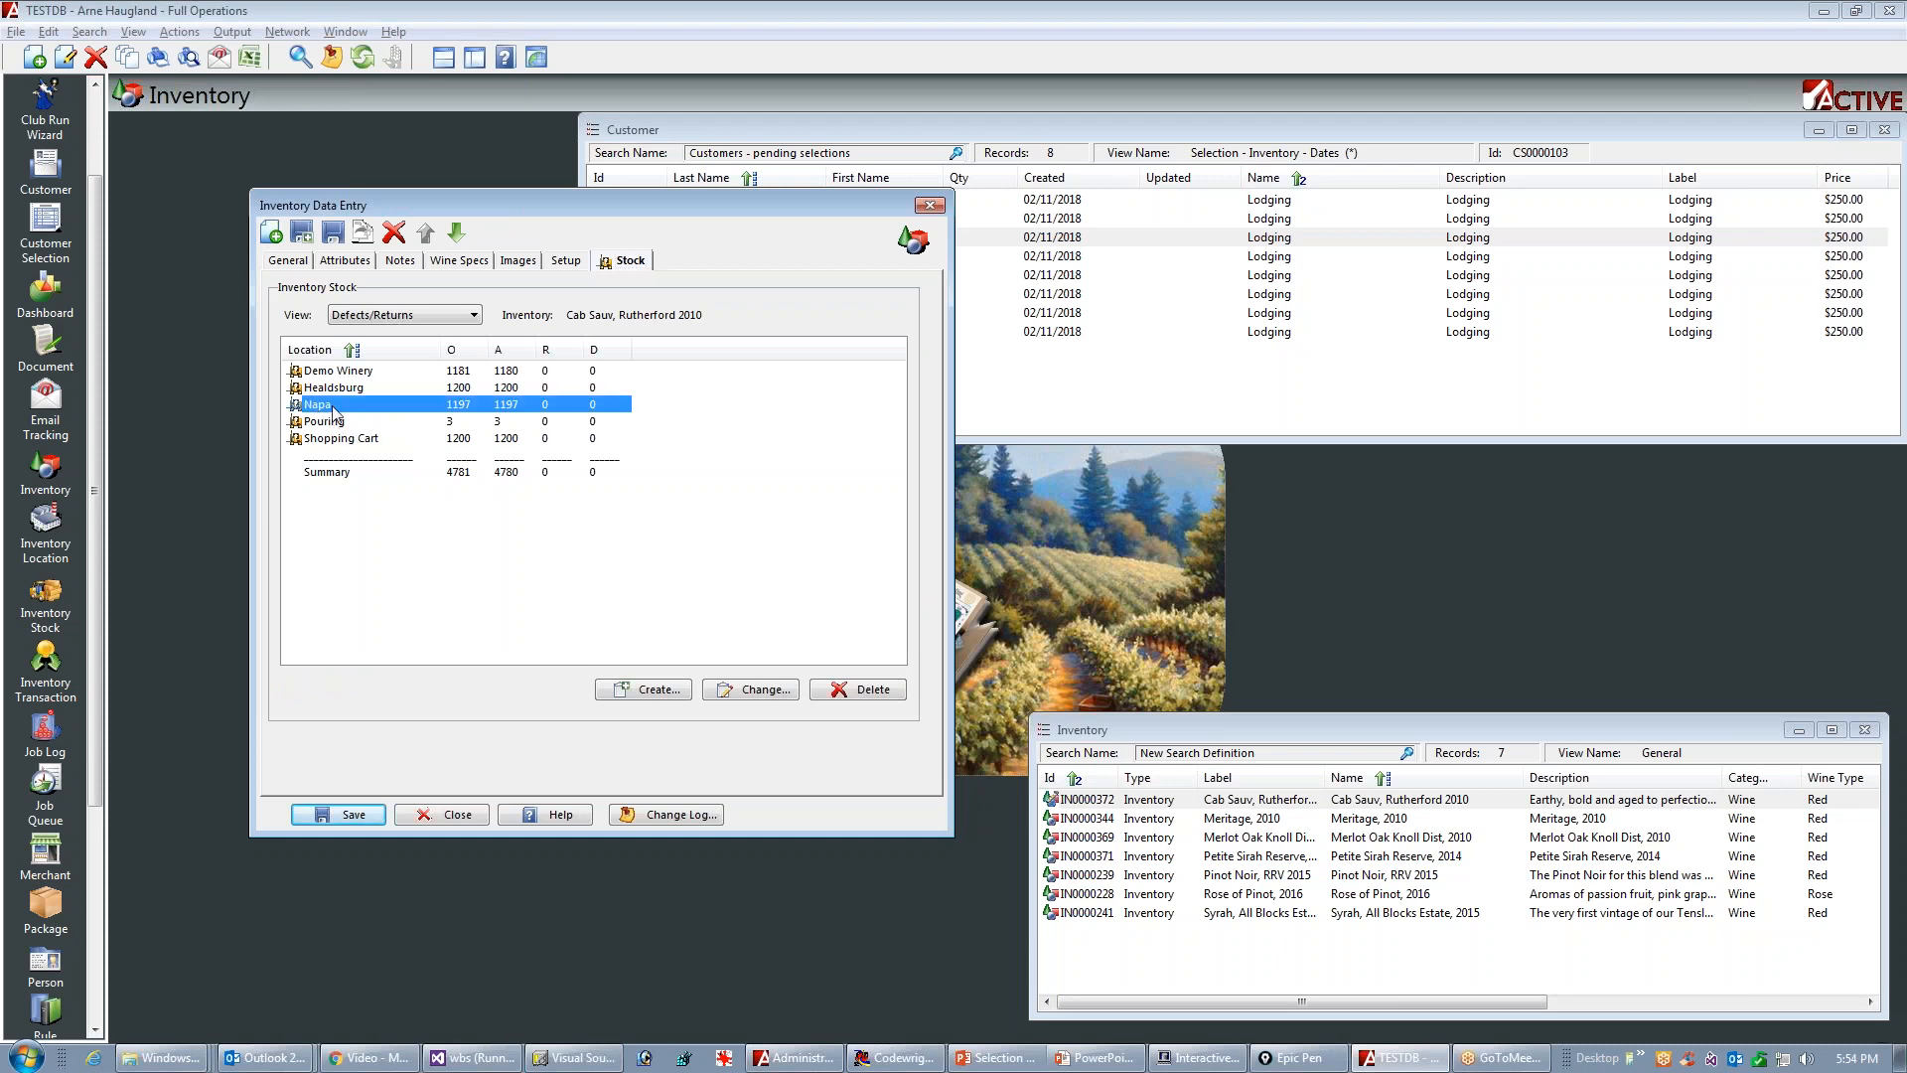
pyautogui.doubleClick(334, 408)
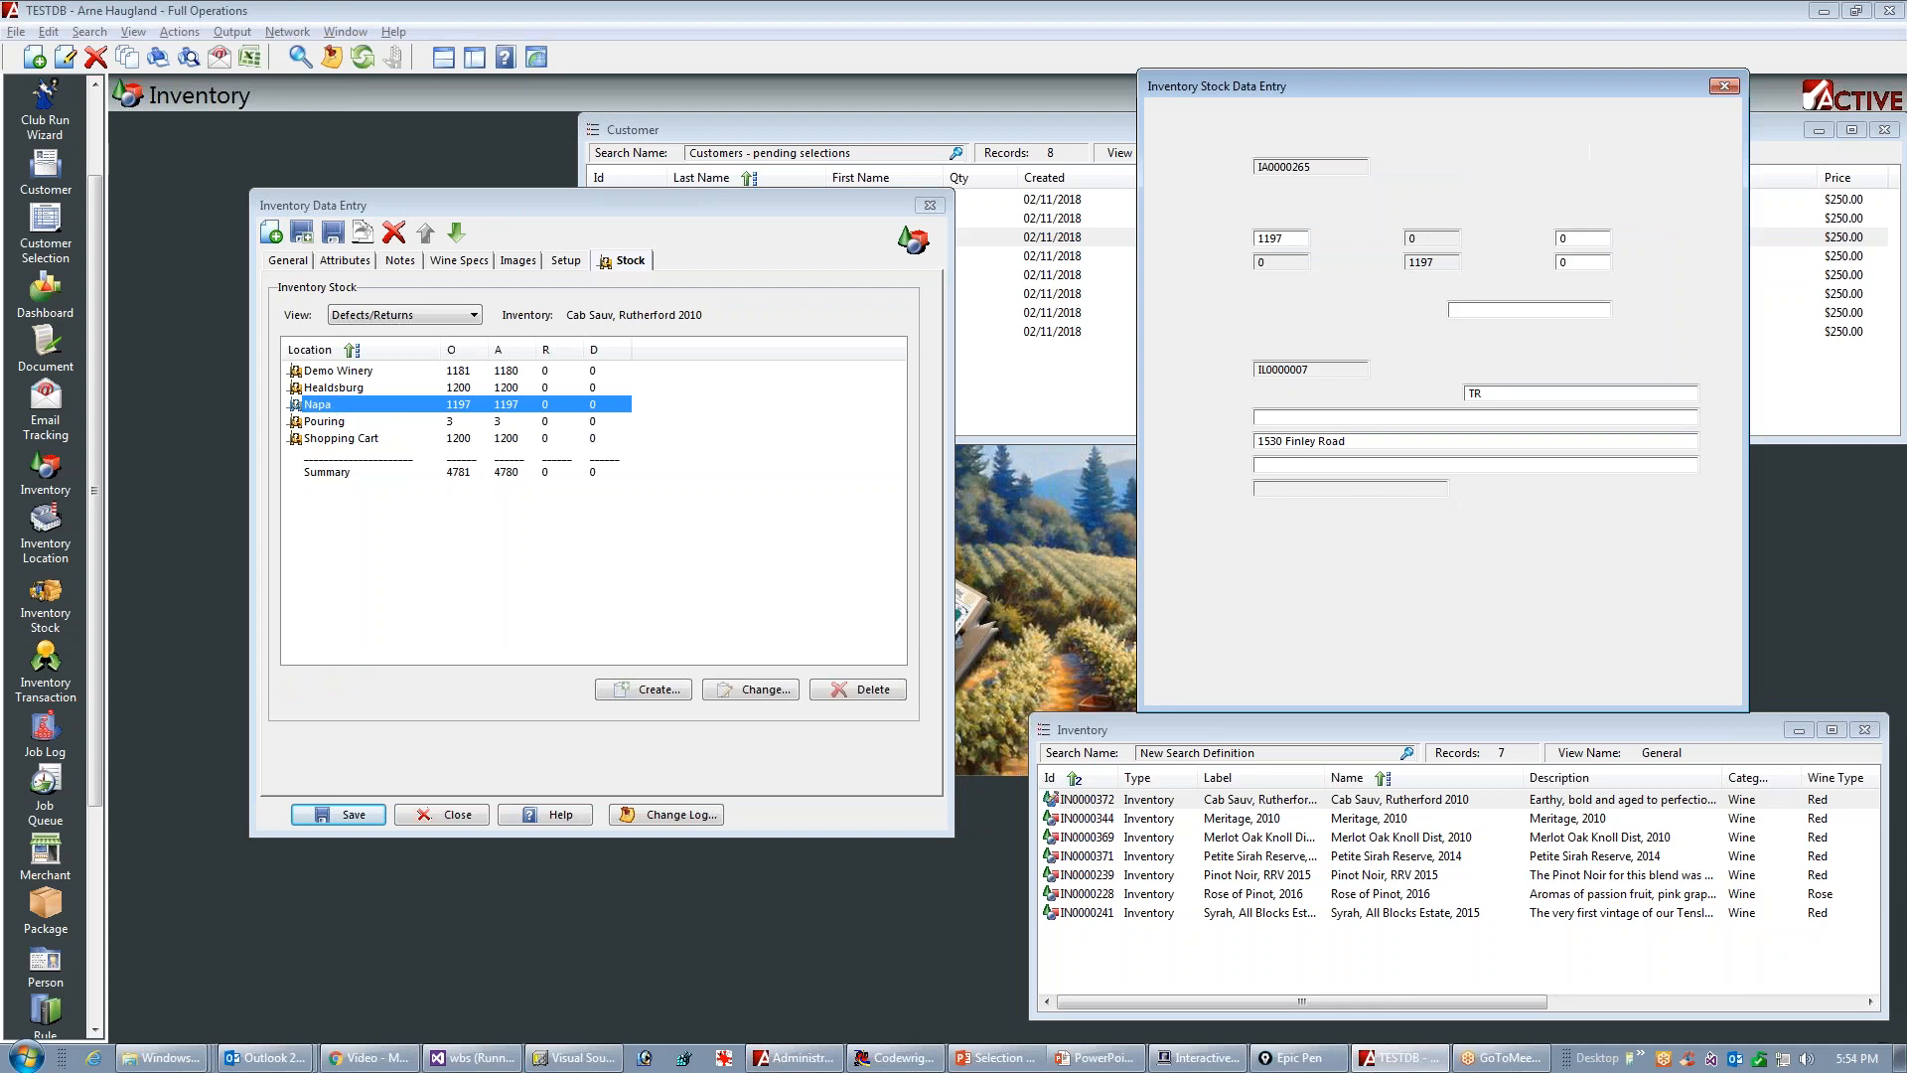
pyautogui.moveTo(1269, 90); pyautogui.dragTo(875, 162)
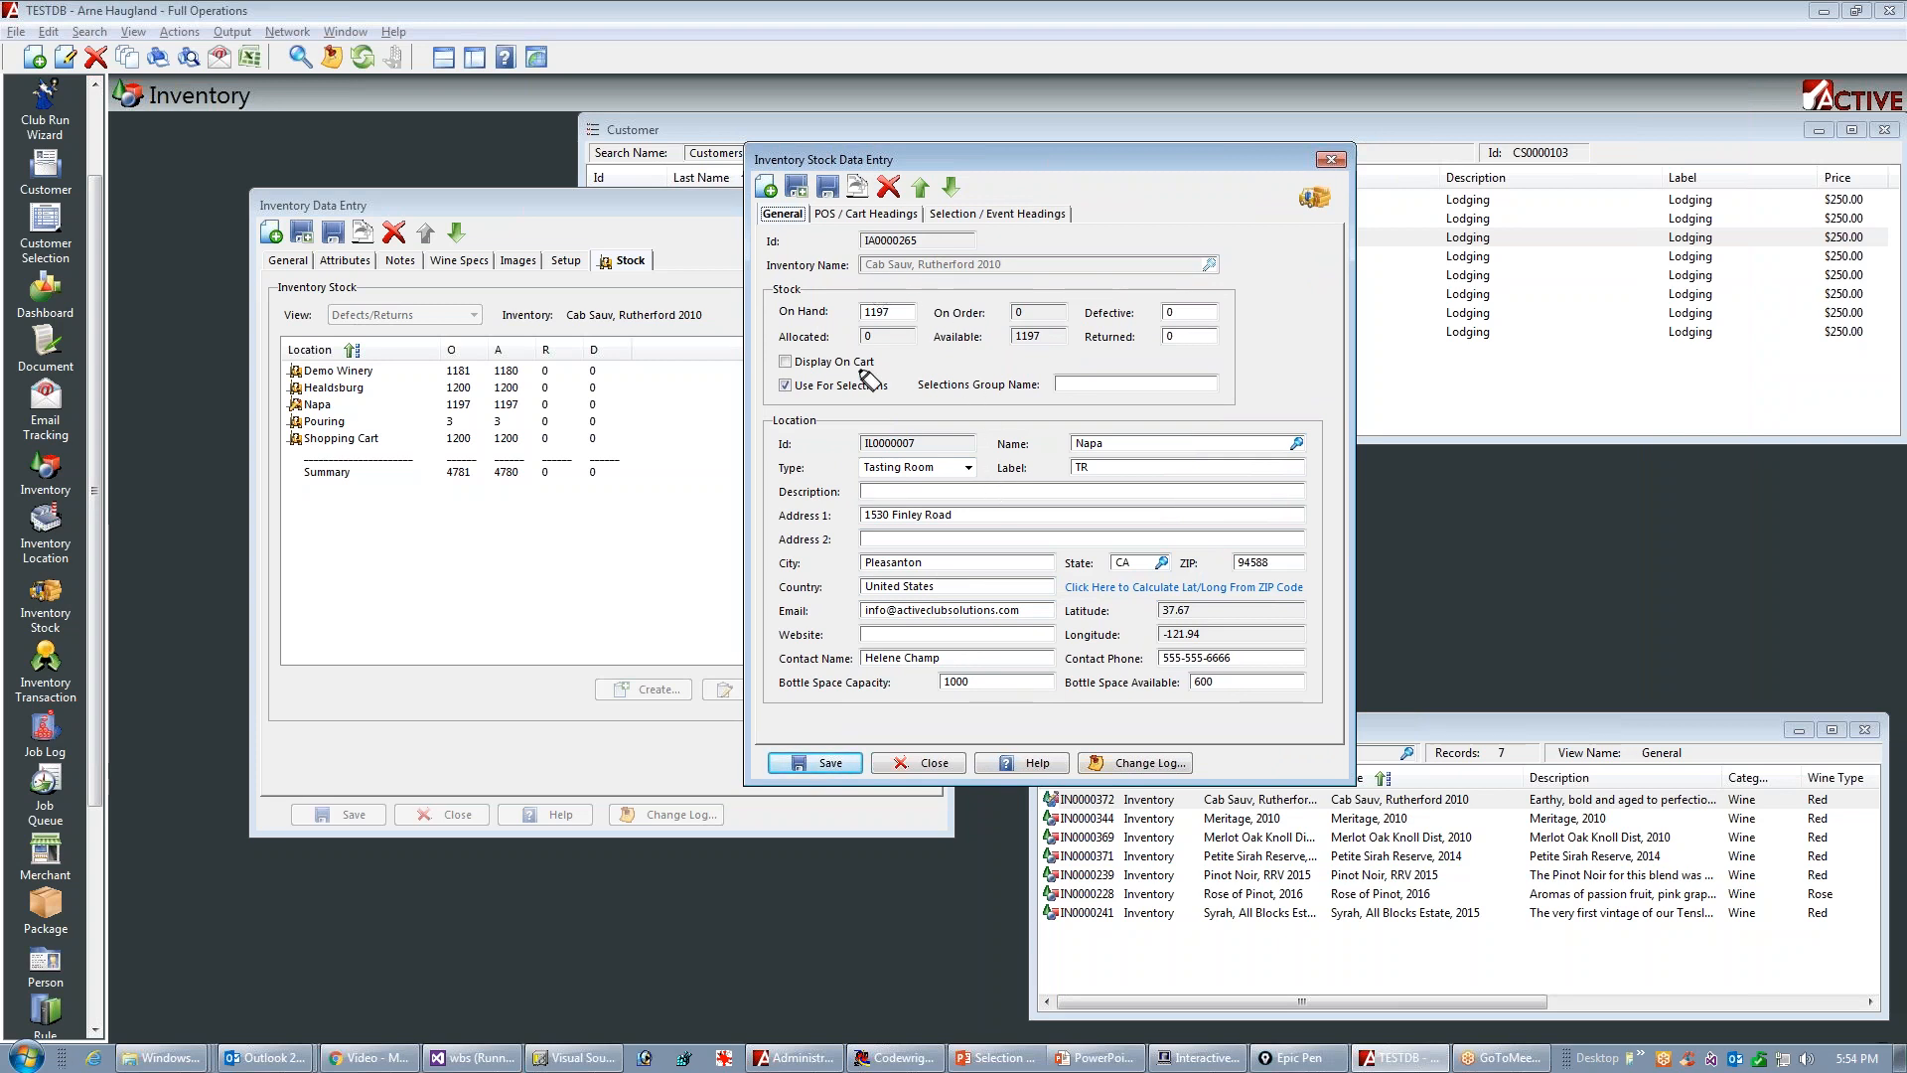
pyautogui.moveTo(764, 357)
pyautogui.mouseDown()
pyautogui.moveTo(829, 437)
pyautogui.moveTo(939, 397)
pyautogui.moveTo(779, 356)
pyautogui.mouseUp()
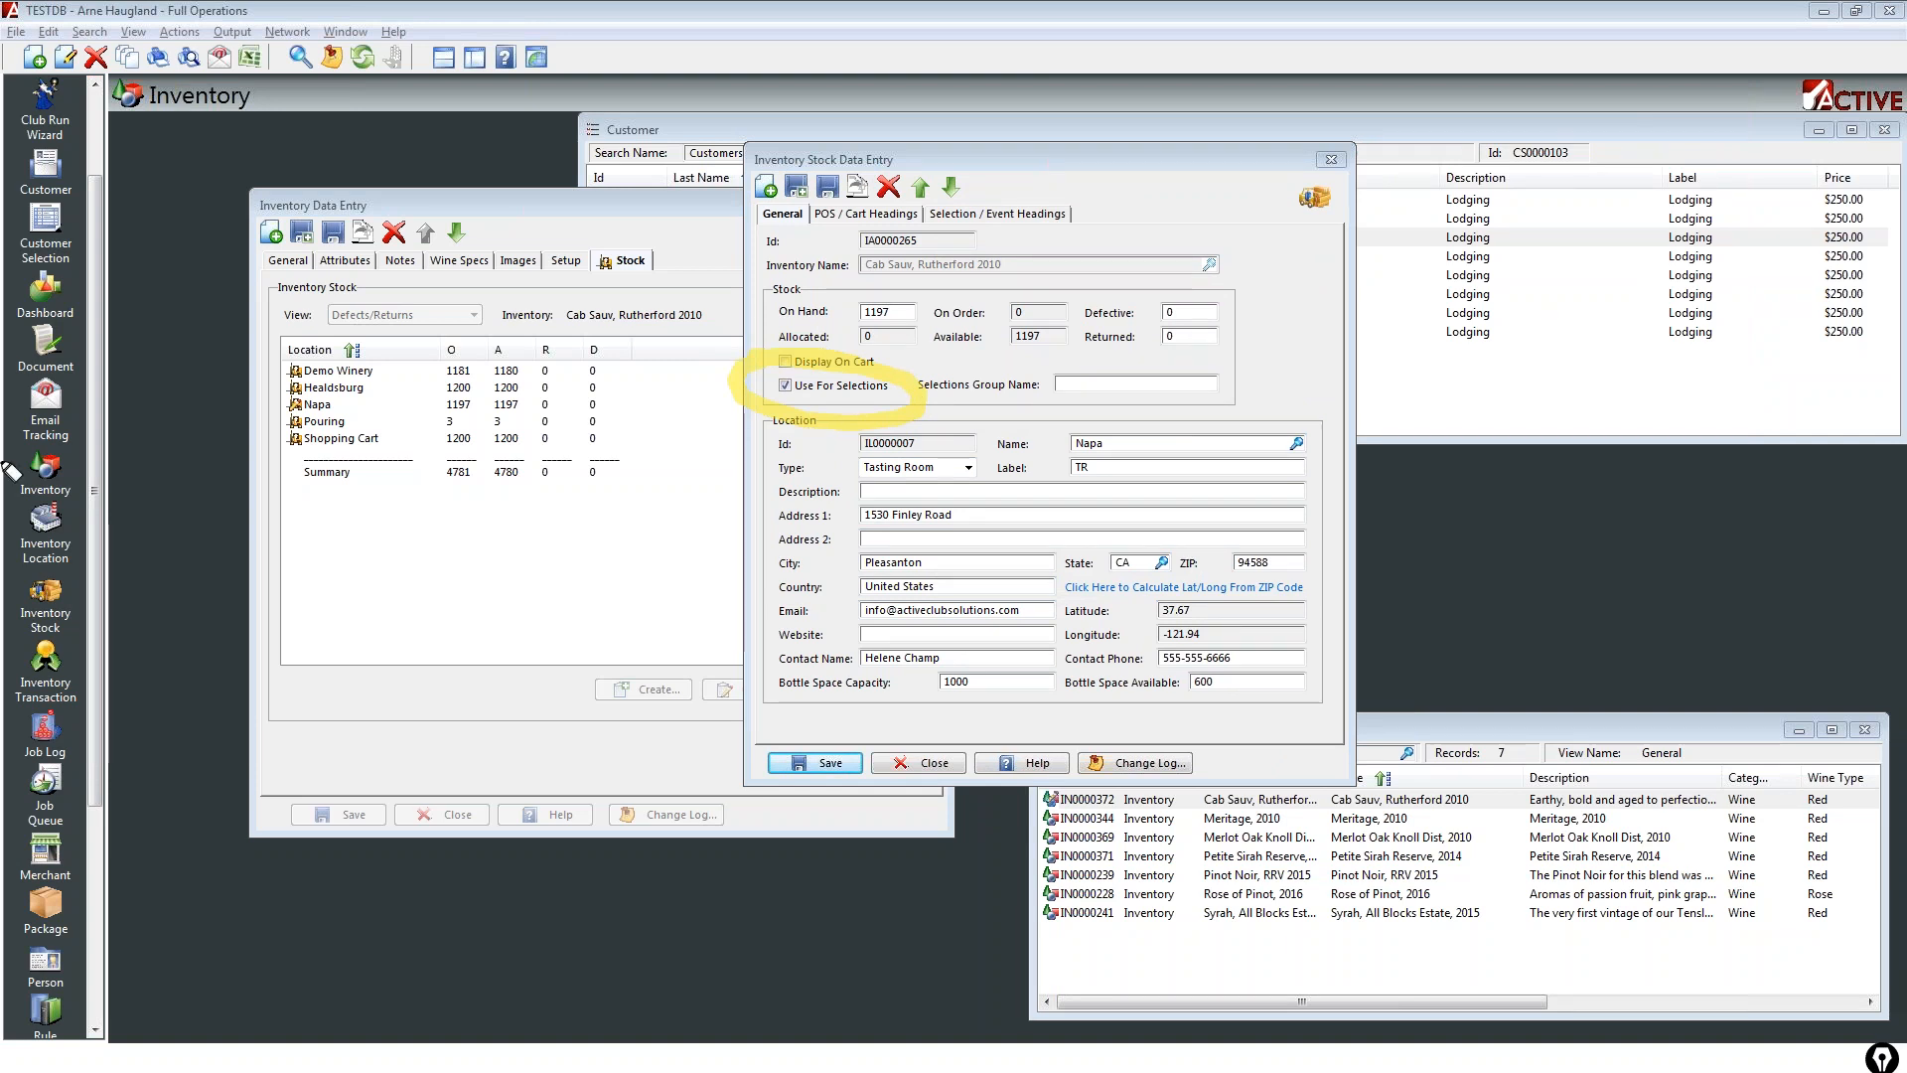
pyautogui.hotkey('ctrl', 'shift', 'x')
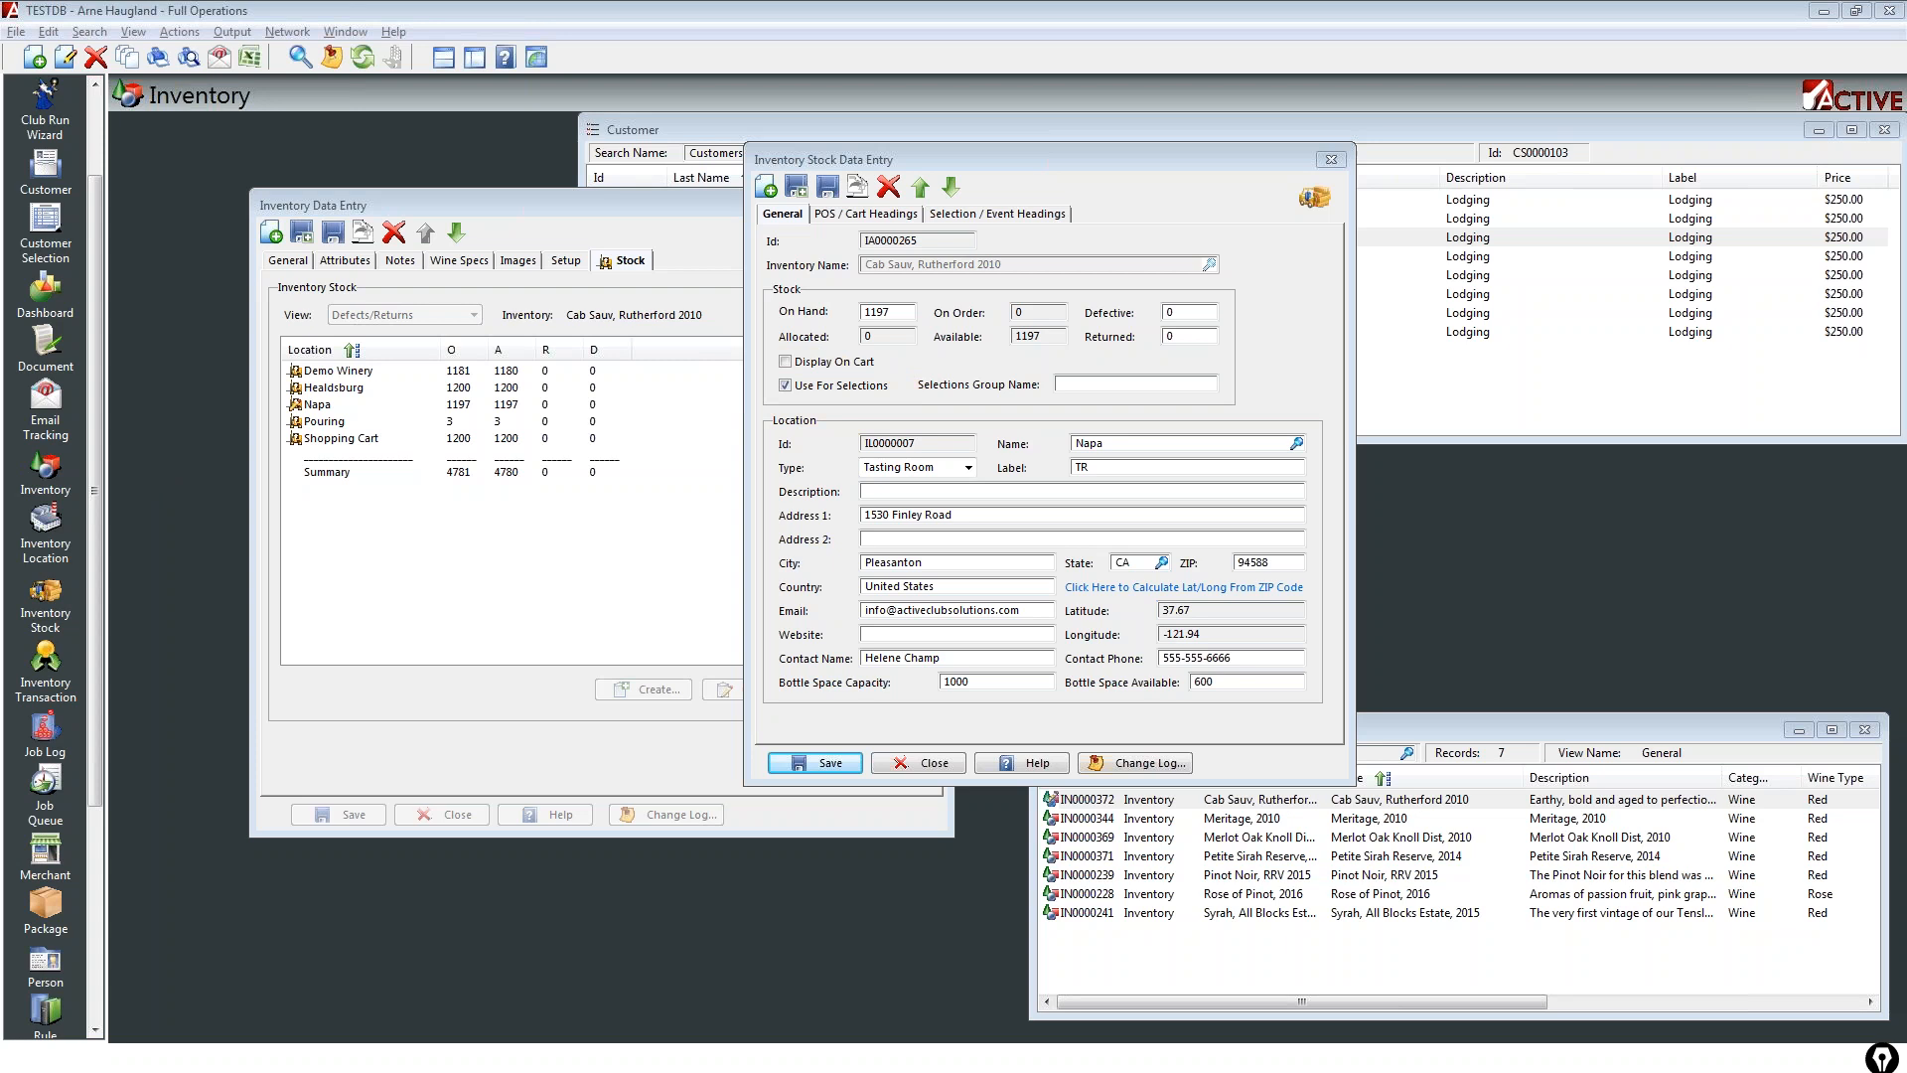
pyautogui.click(929, 761)
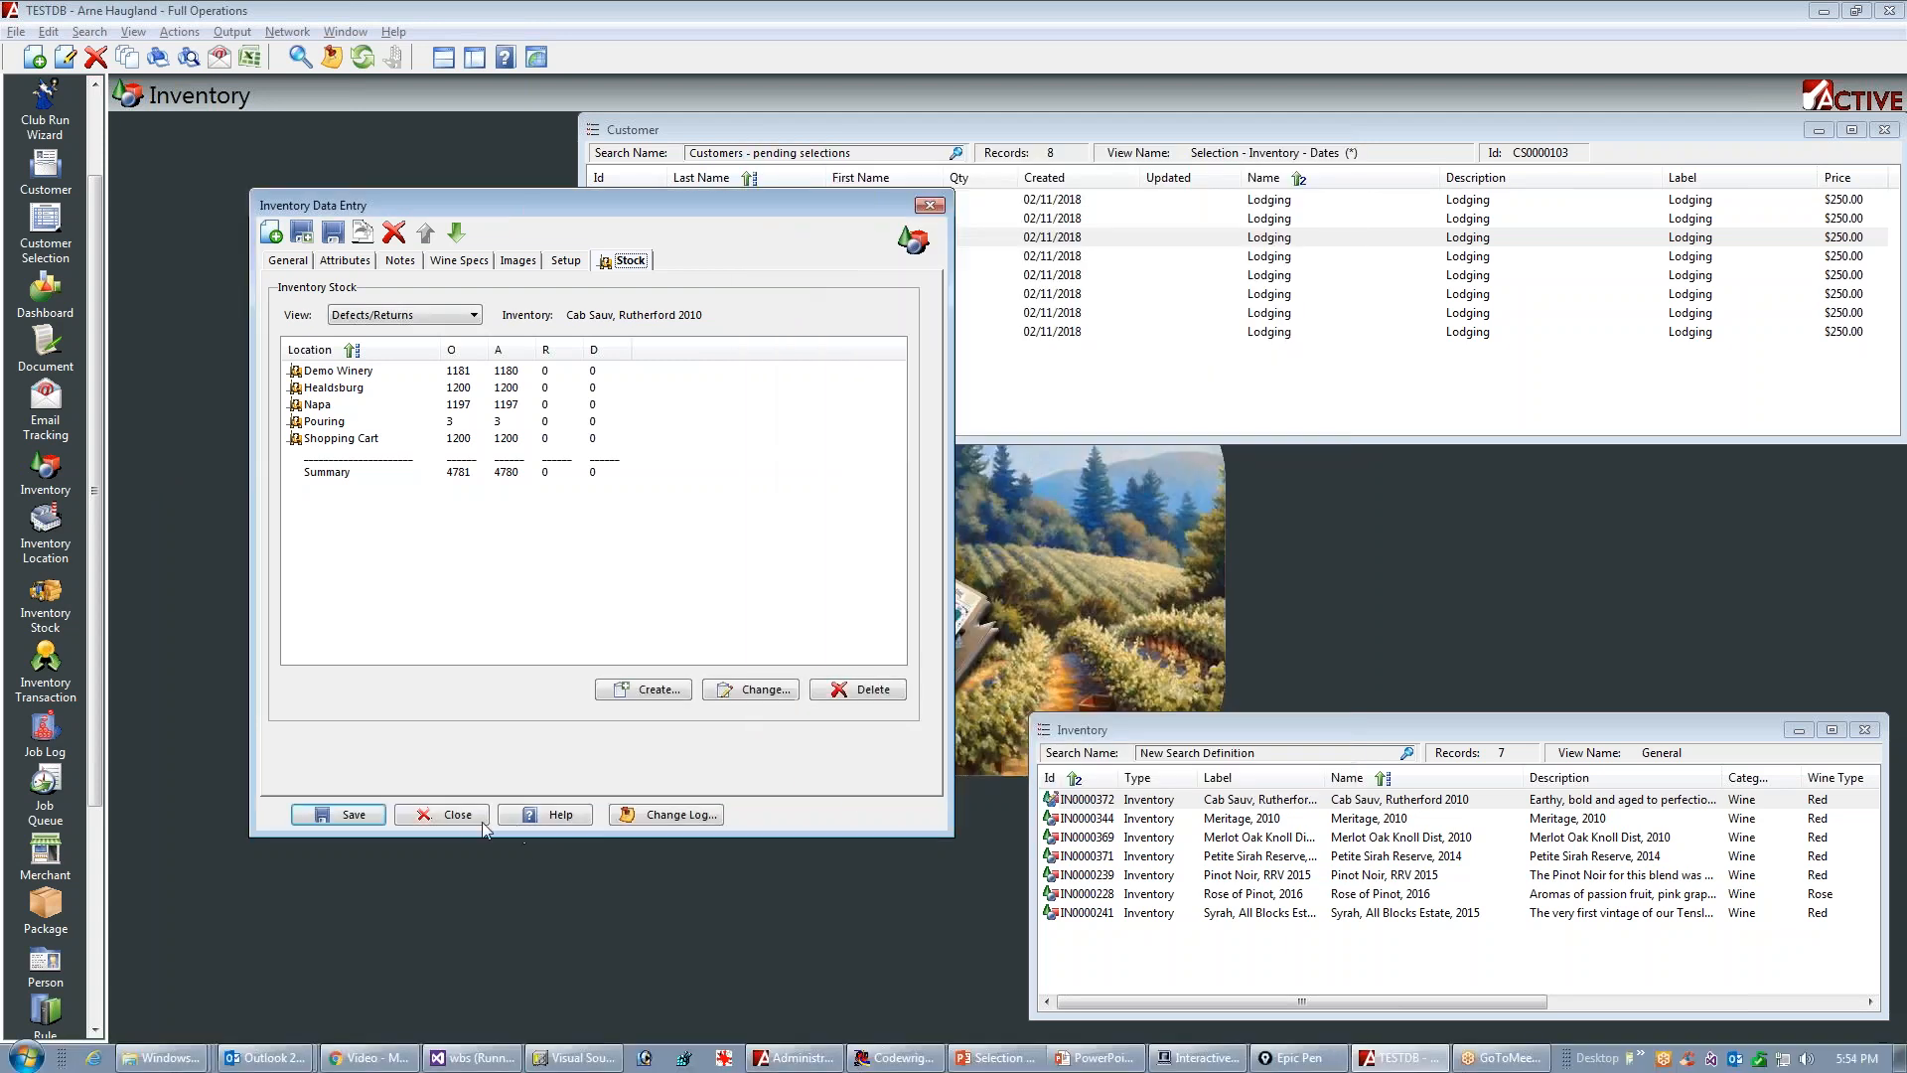
pyautogui.click(475, 816)
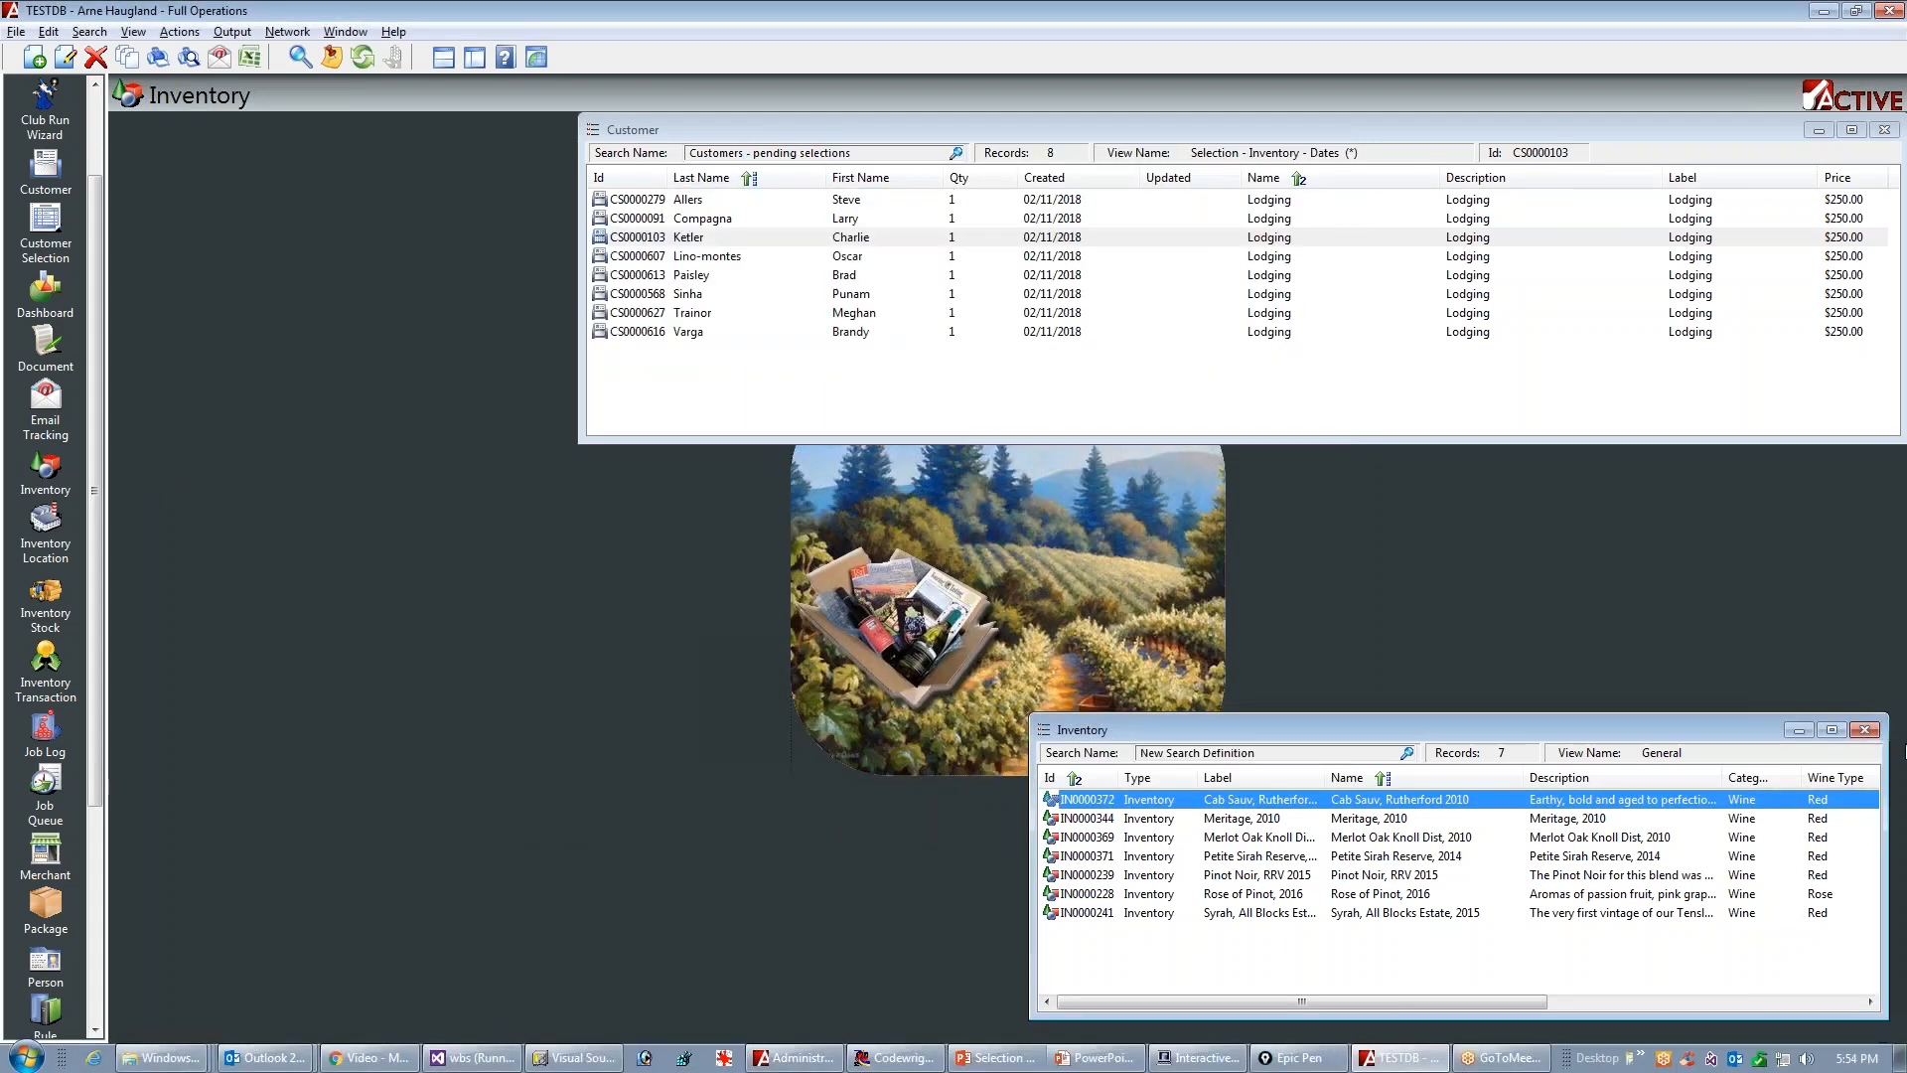
# Step: Switch to the slide presentation, advance to the "Steps to run the Club" slide, and return to the Active application
pyautogui.hotkey('alt', 'Tab')
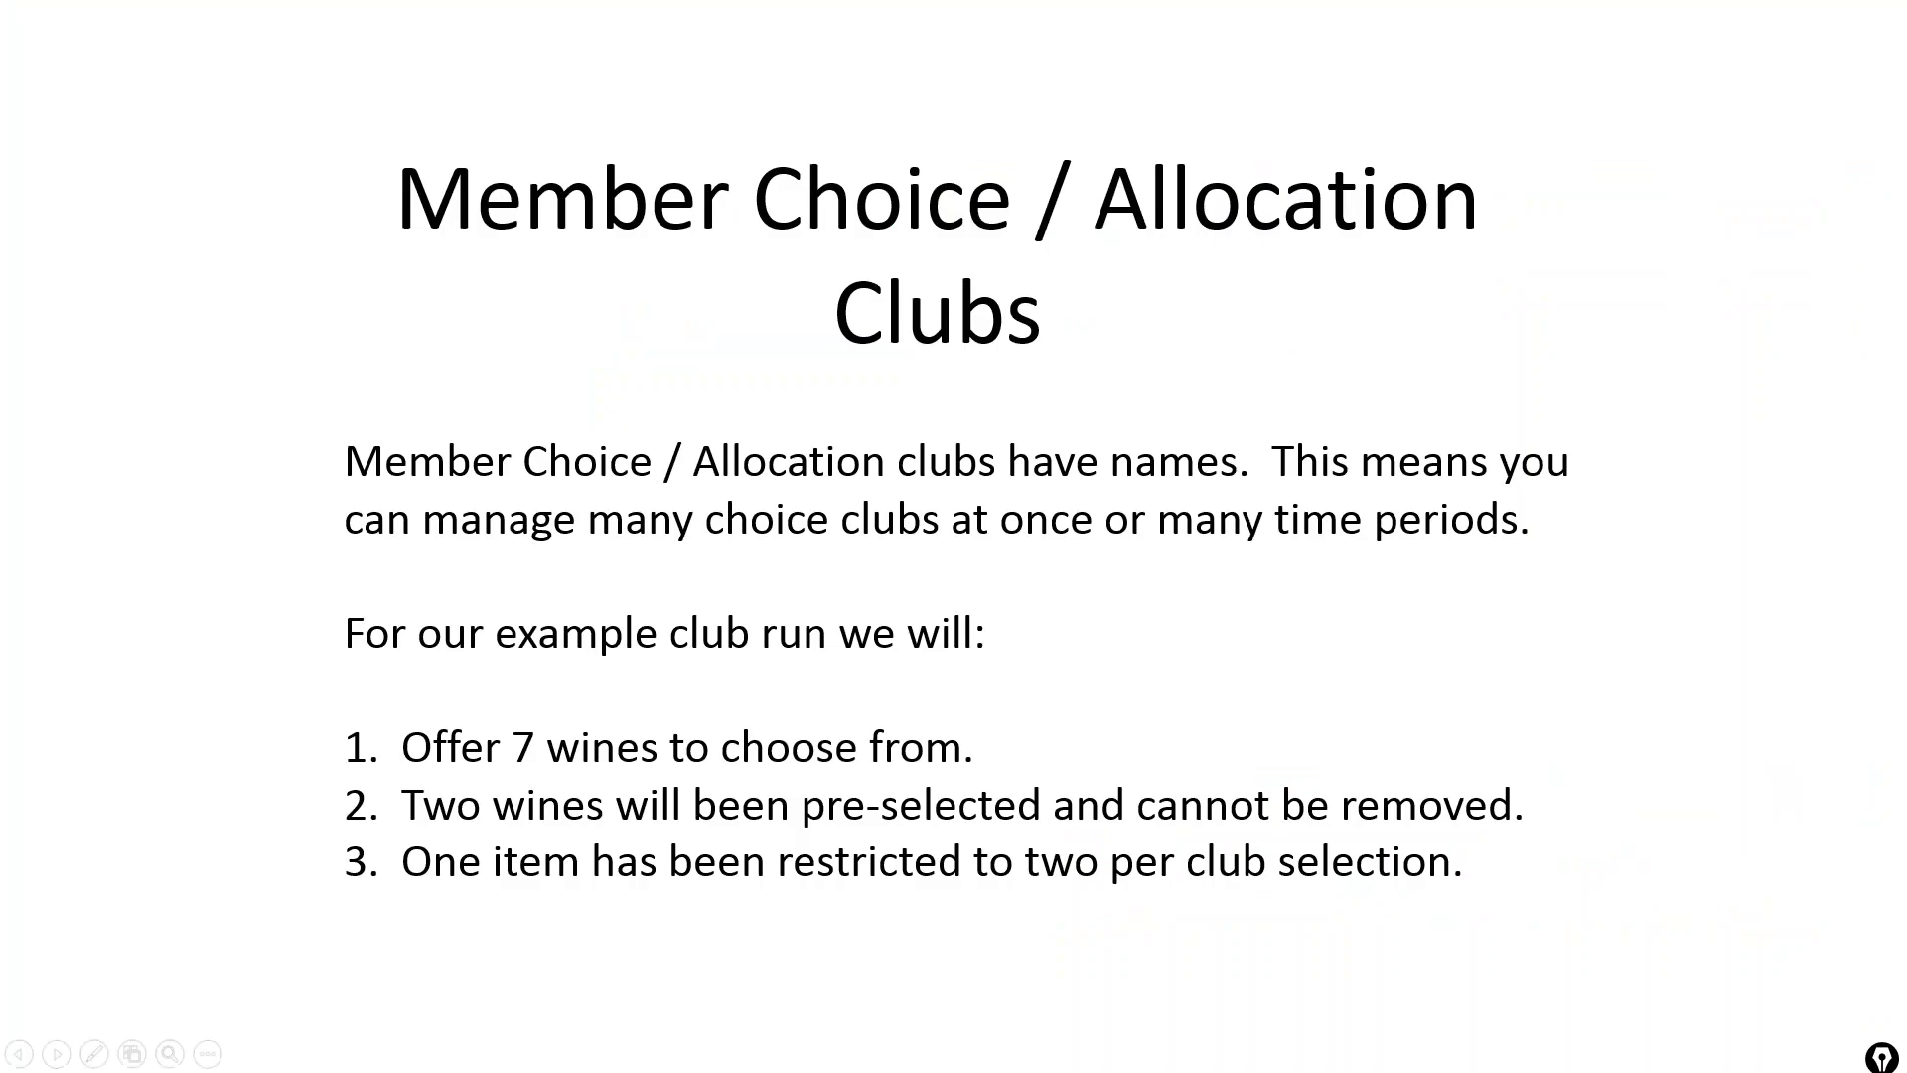
pyautogui.press('Right')
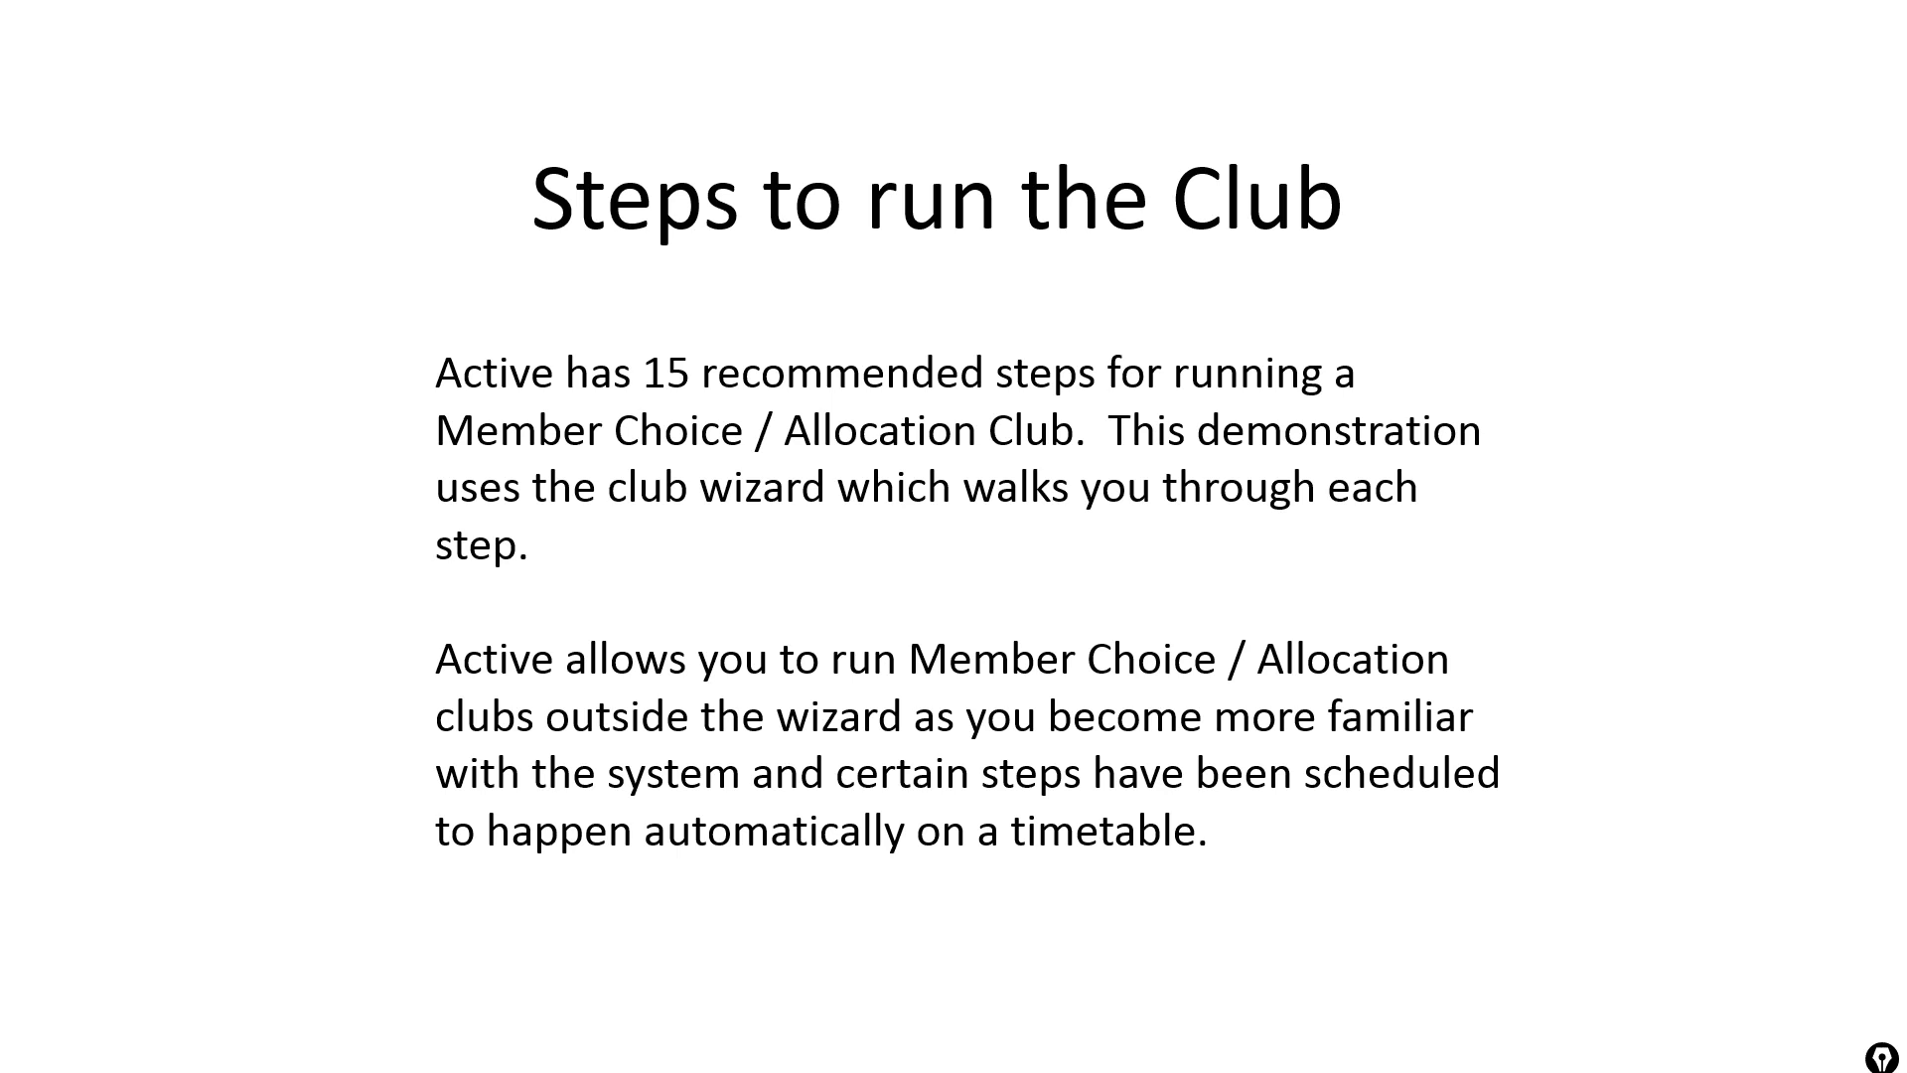
pyautogui.hotkey('alt', 'Tab')
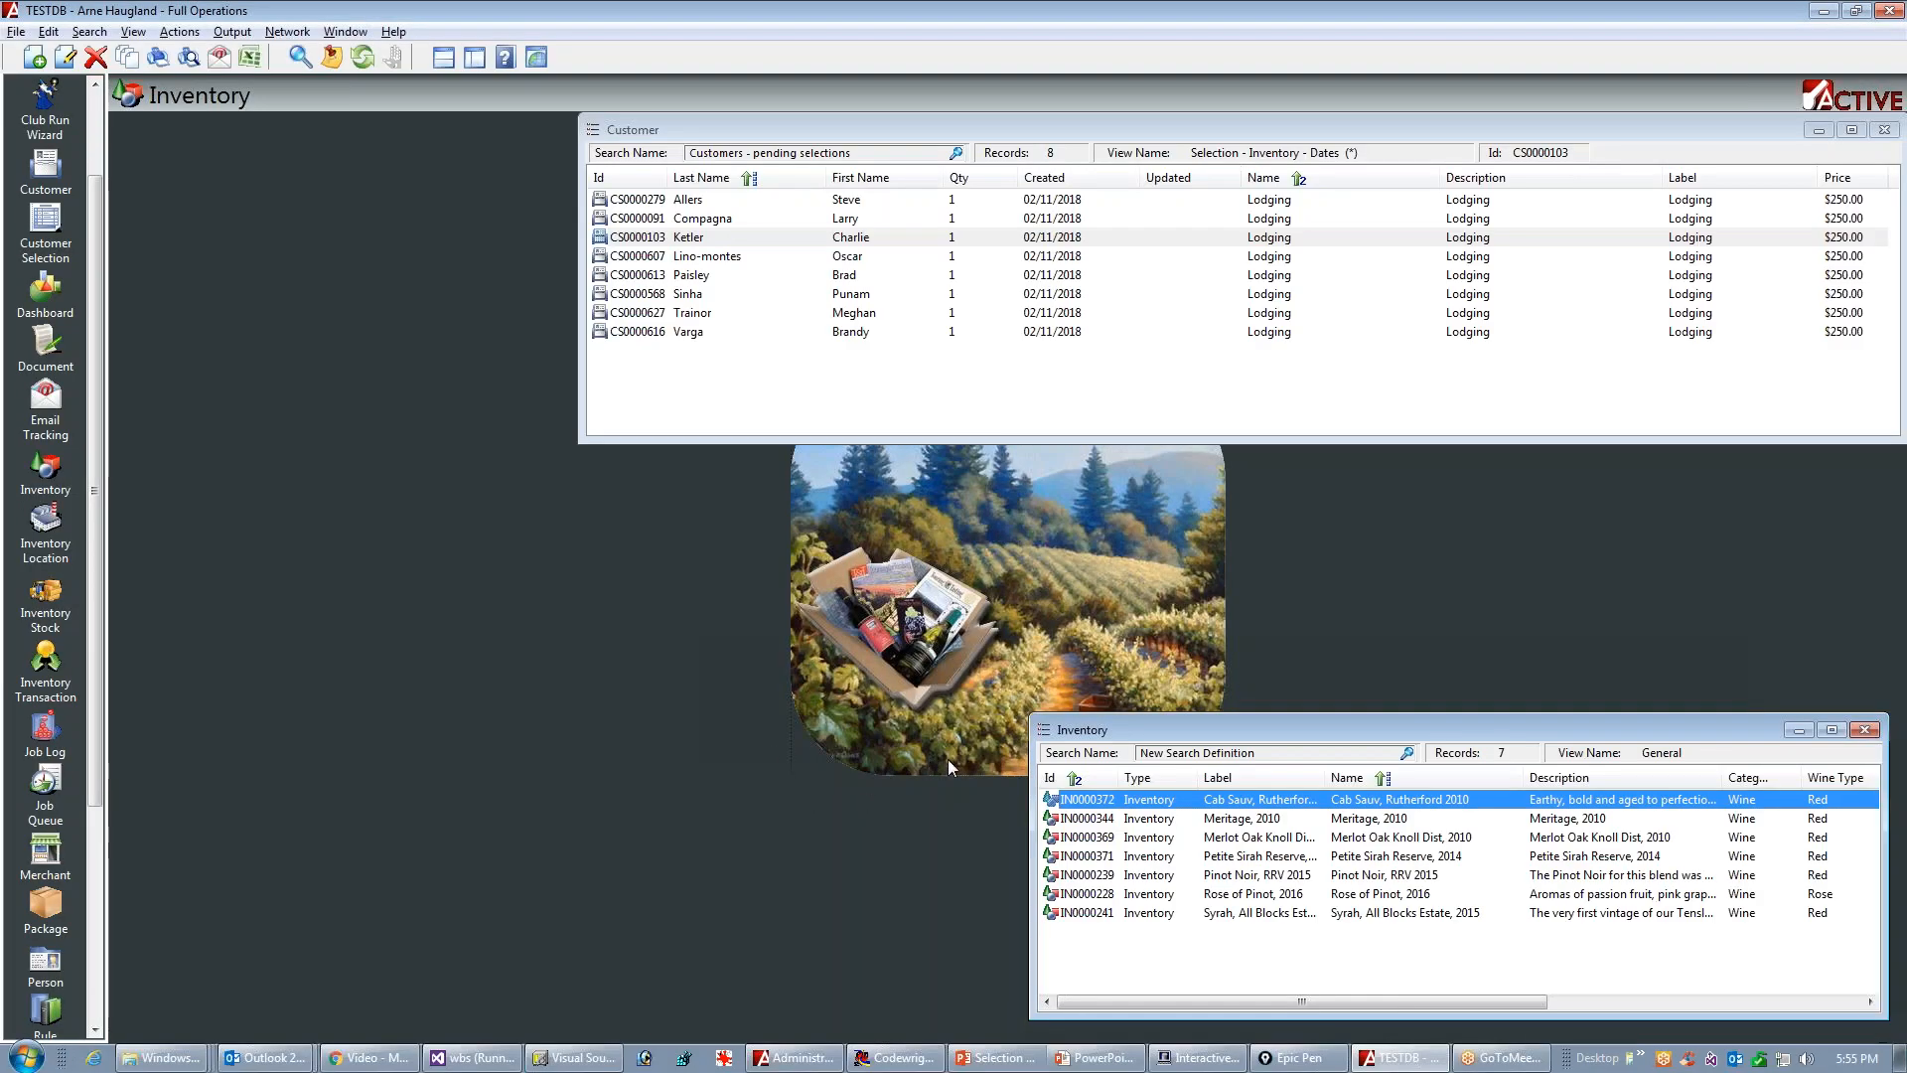
# Step: Create a new Club Run Wizard record with VIP Club as the club name
pyautogui.click(55, 119)
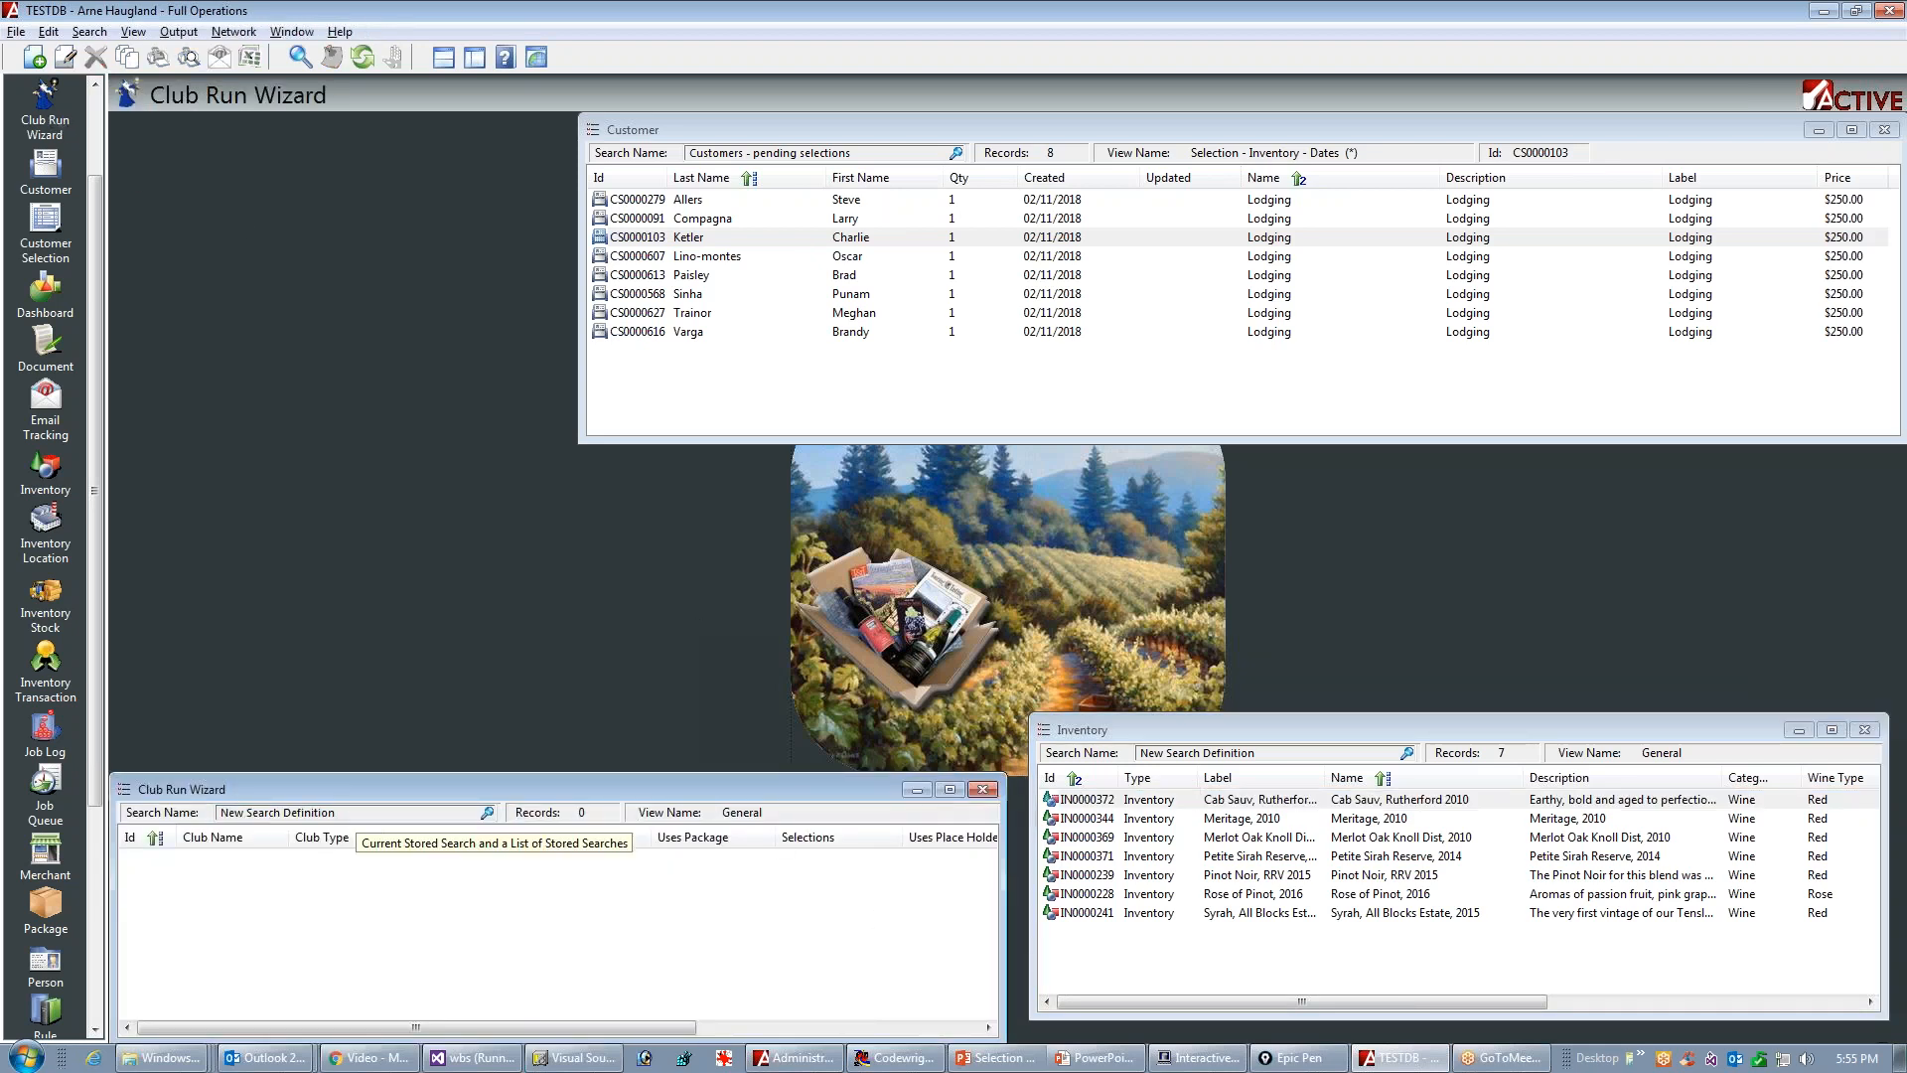
pyautogui.click(34, 57)
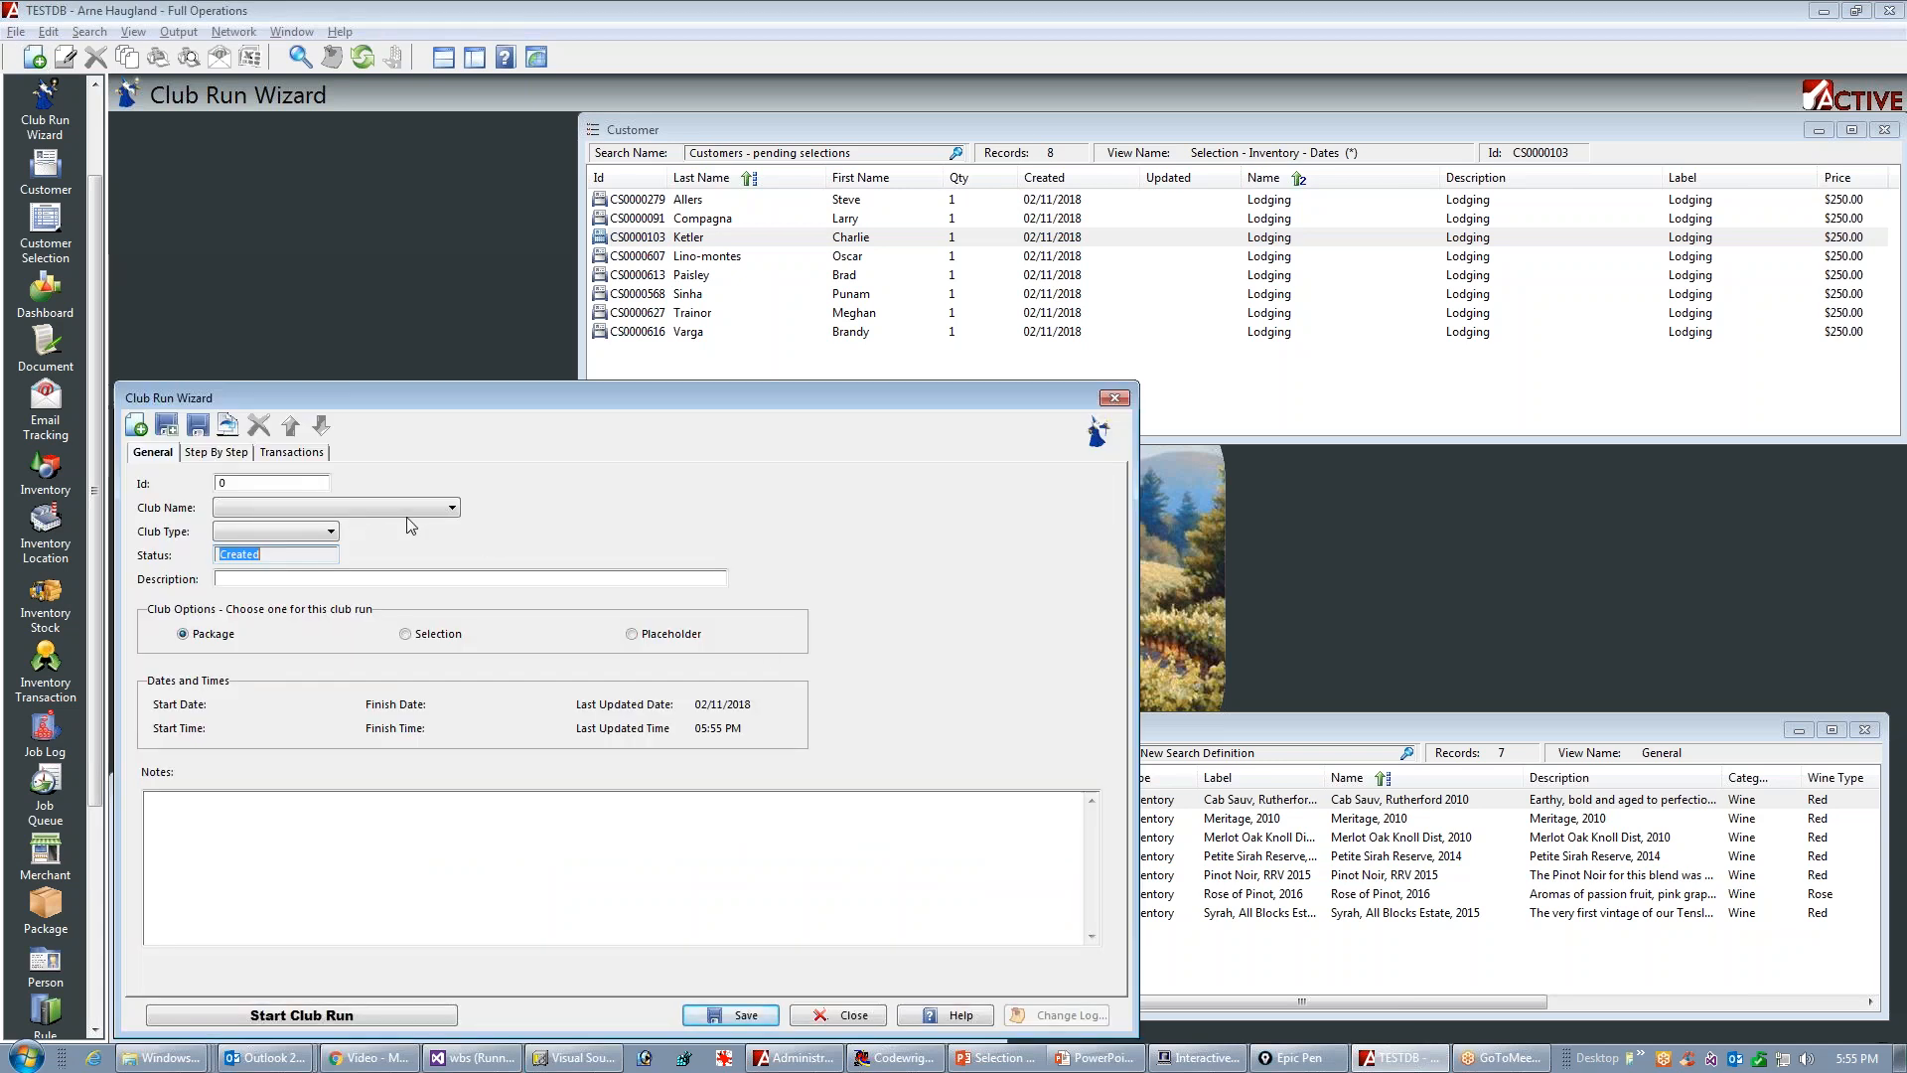
pyautogui.click(453, 509)
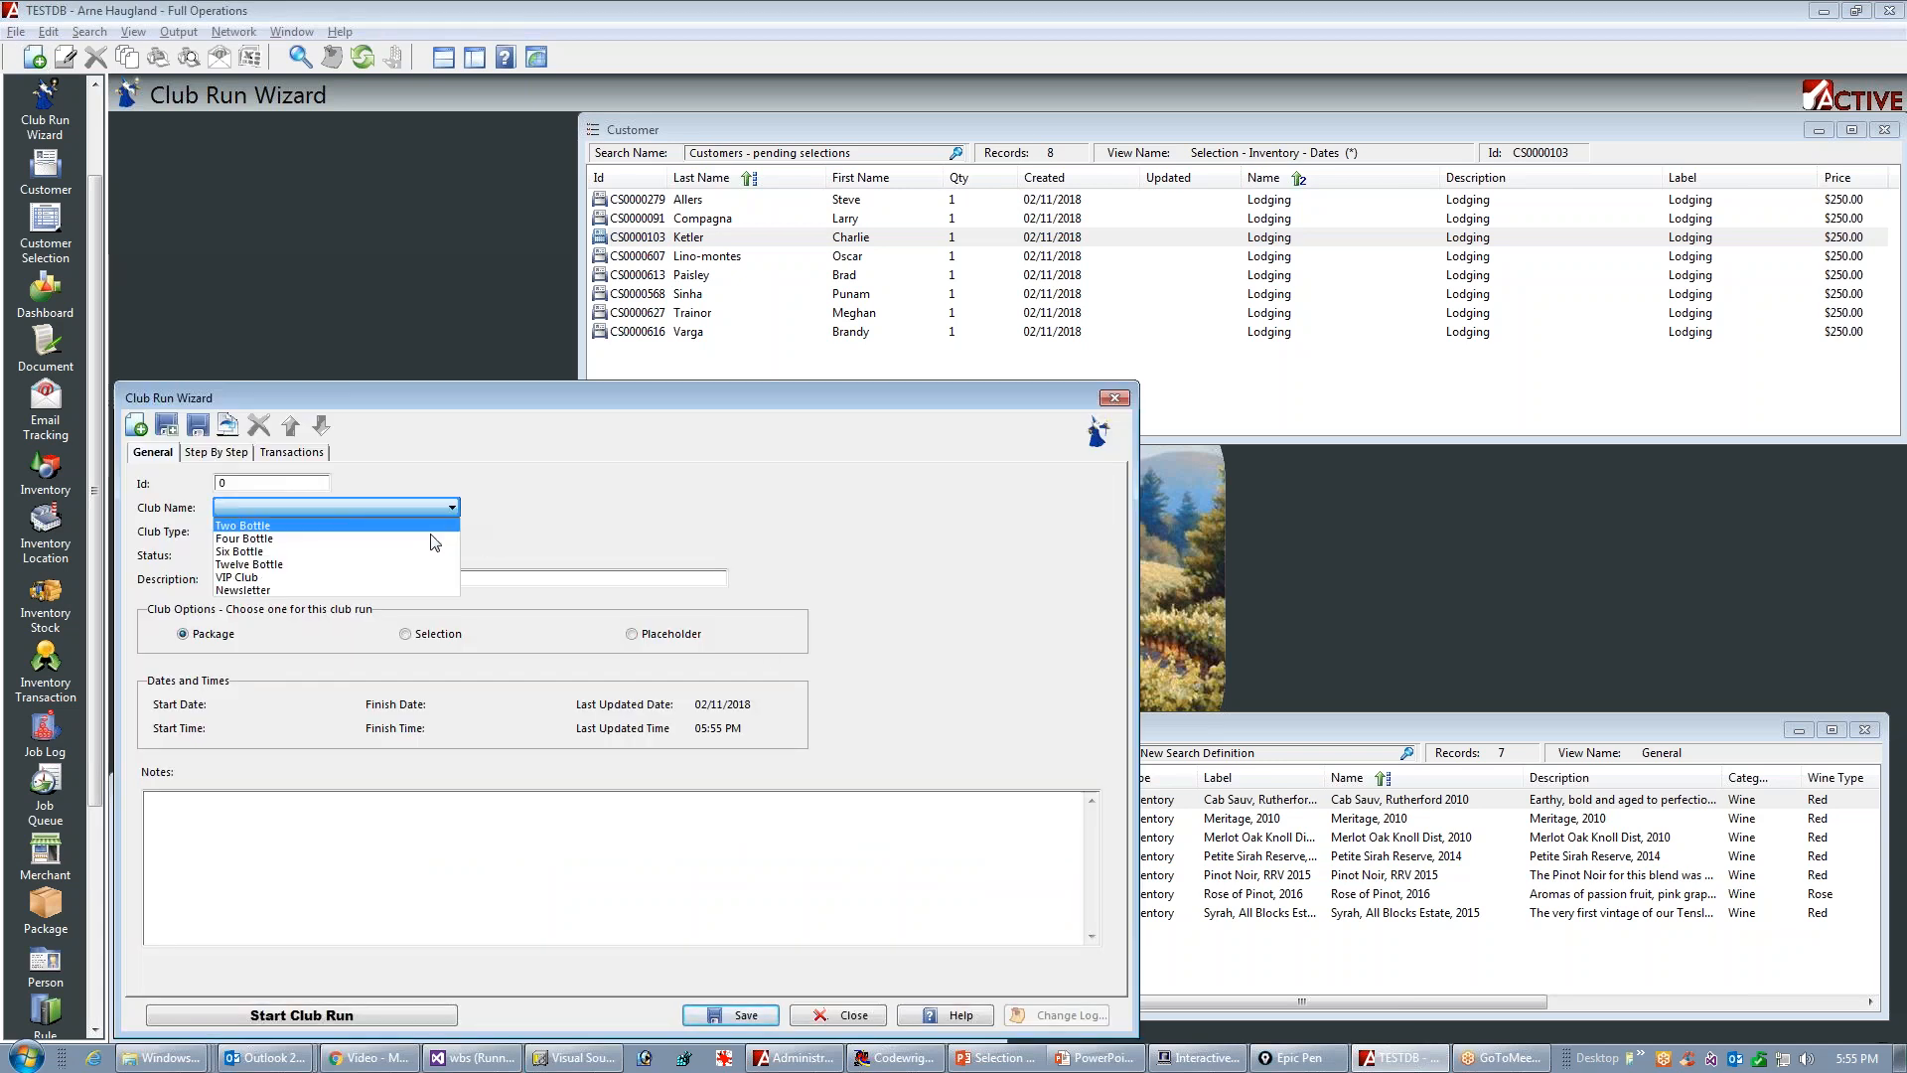
pyautogui.click(246, 577)
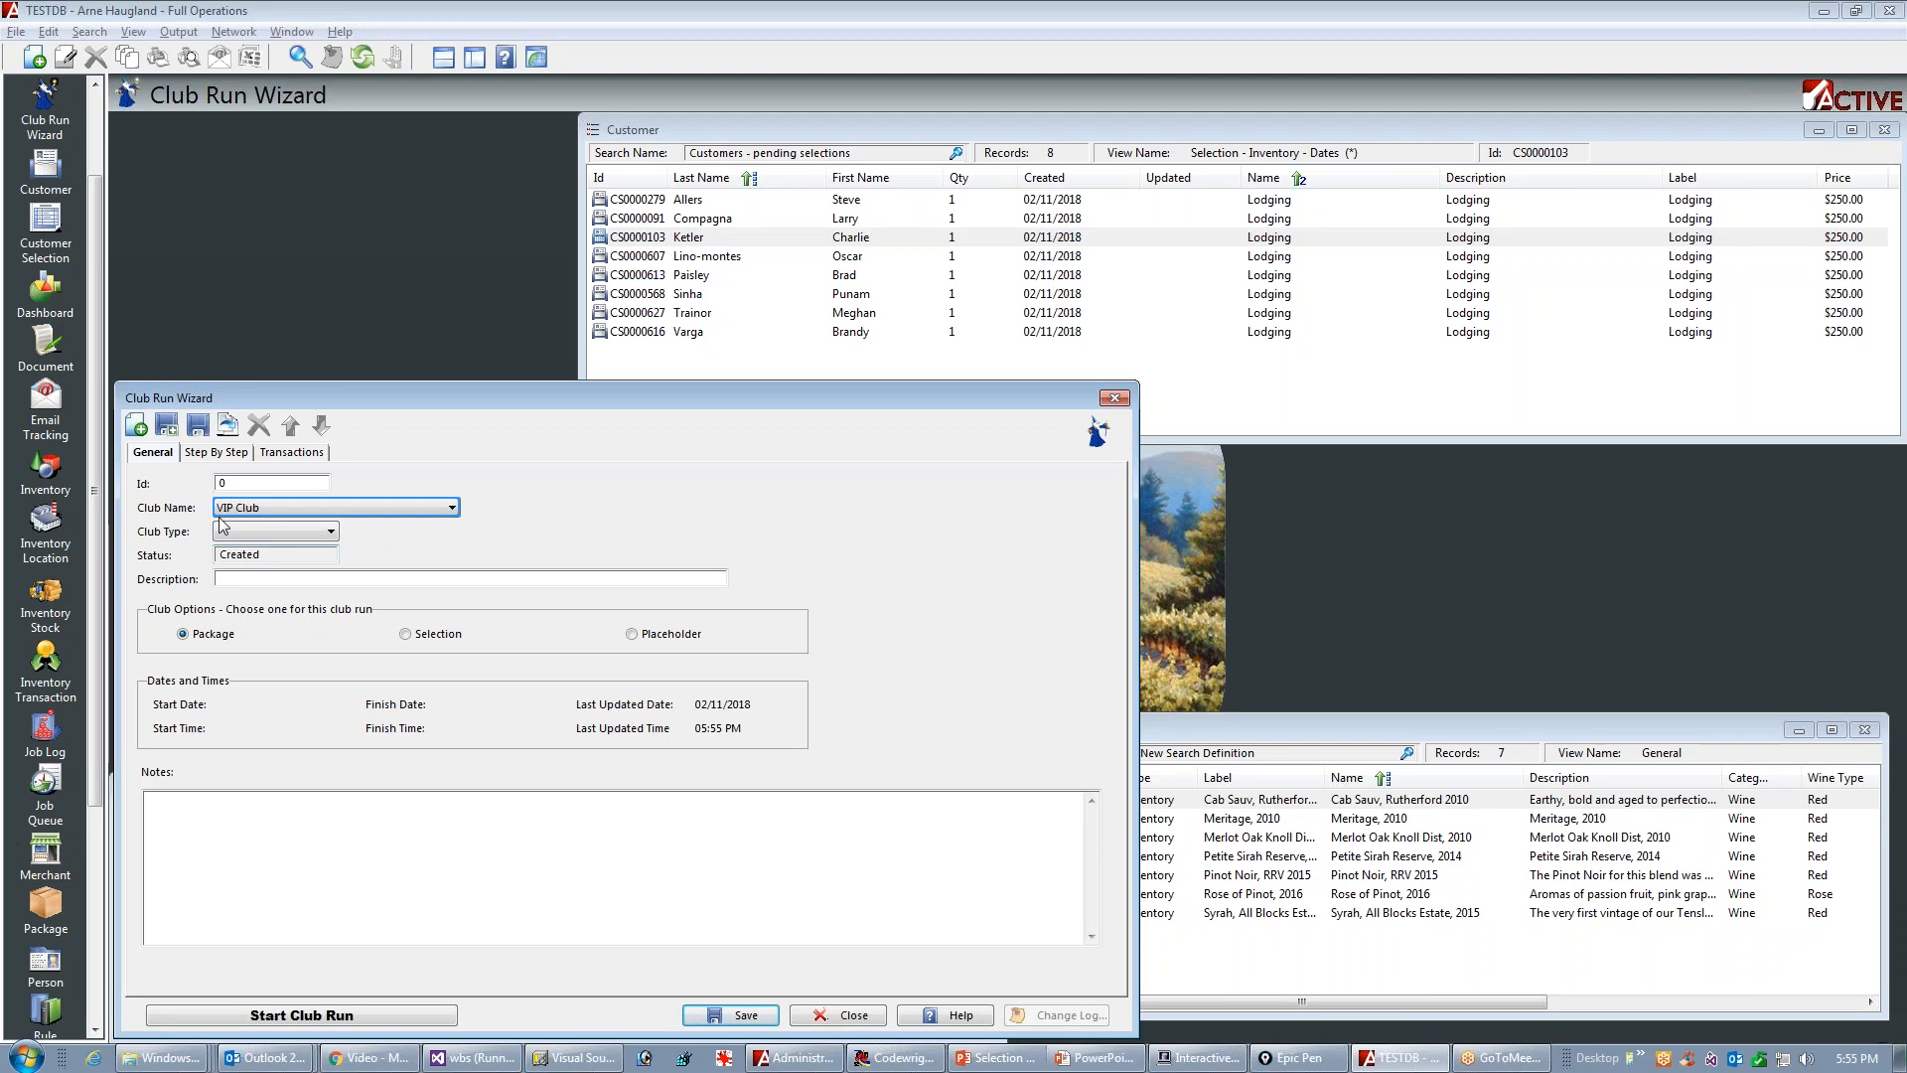
# Step: Copy "This is my Video Presentaion of a Choice Club" from the Codewright text file into the club run's description
pyautogui.hotkey('alt', 'Tab')
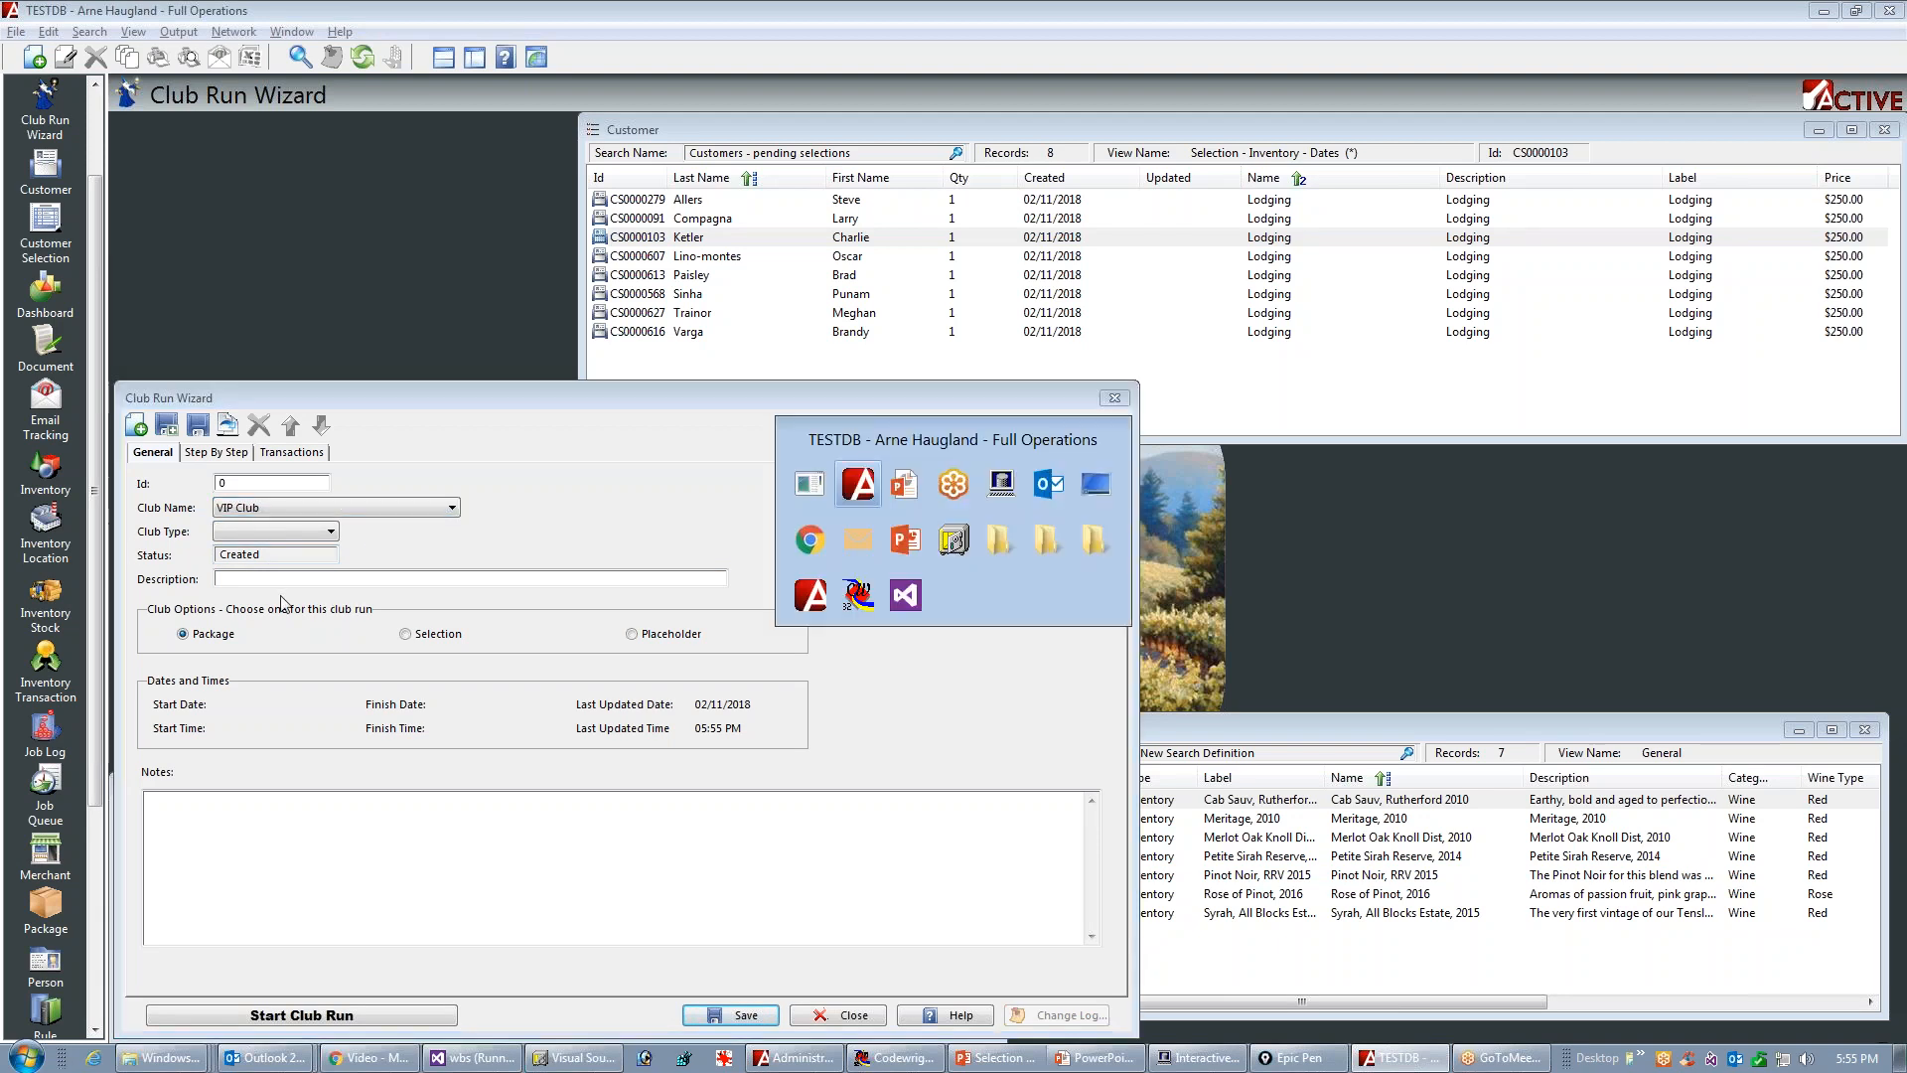
pyautogui.hotkey('alt', 'shift', 'Tab')
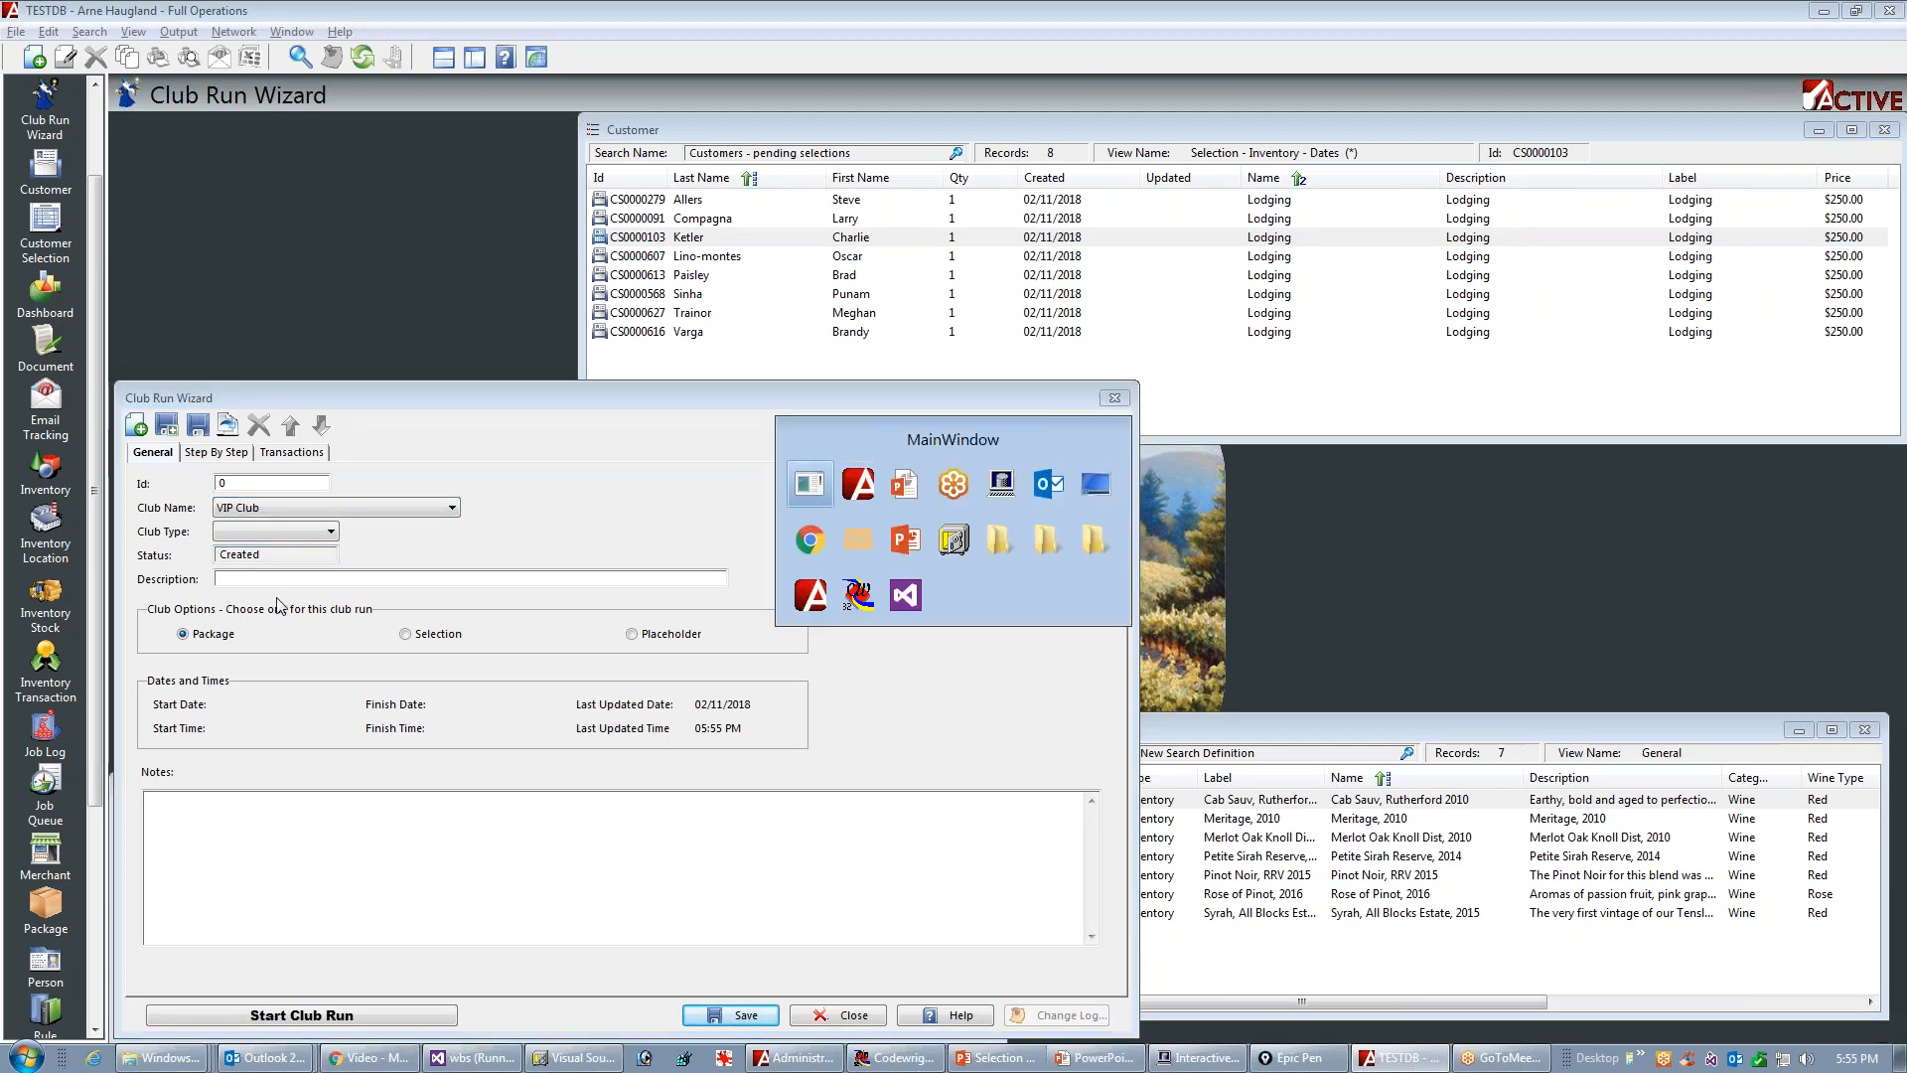
pyautogui.hotkey('alt', 'Tab')
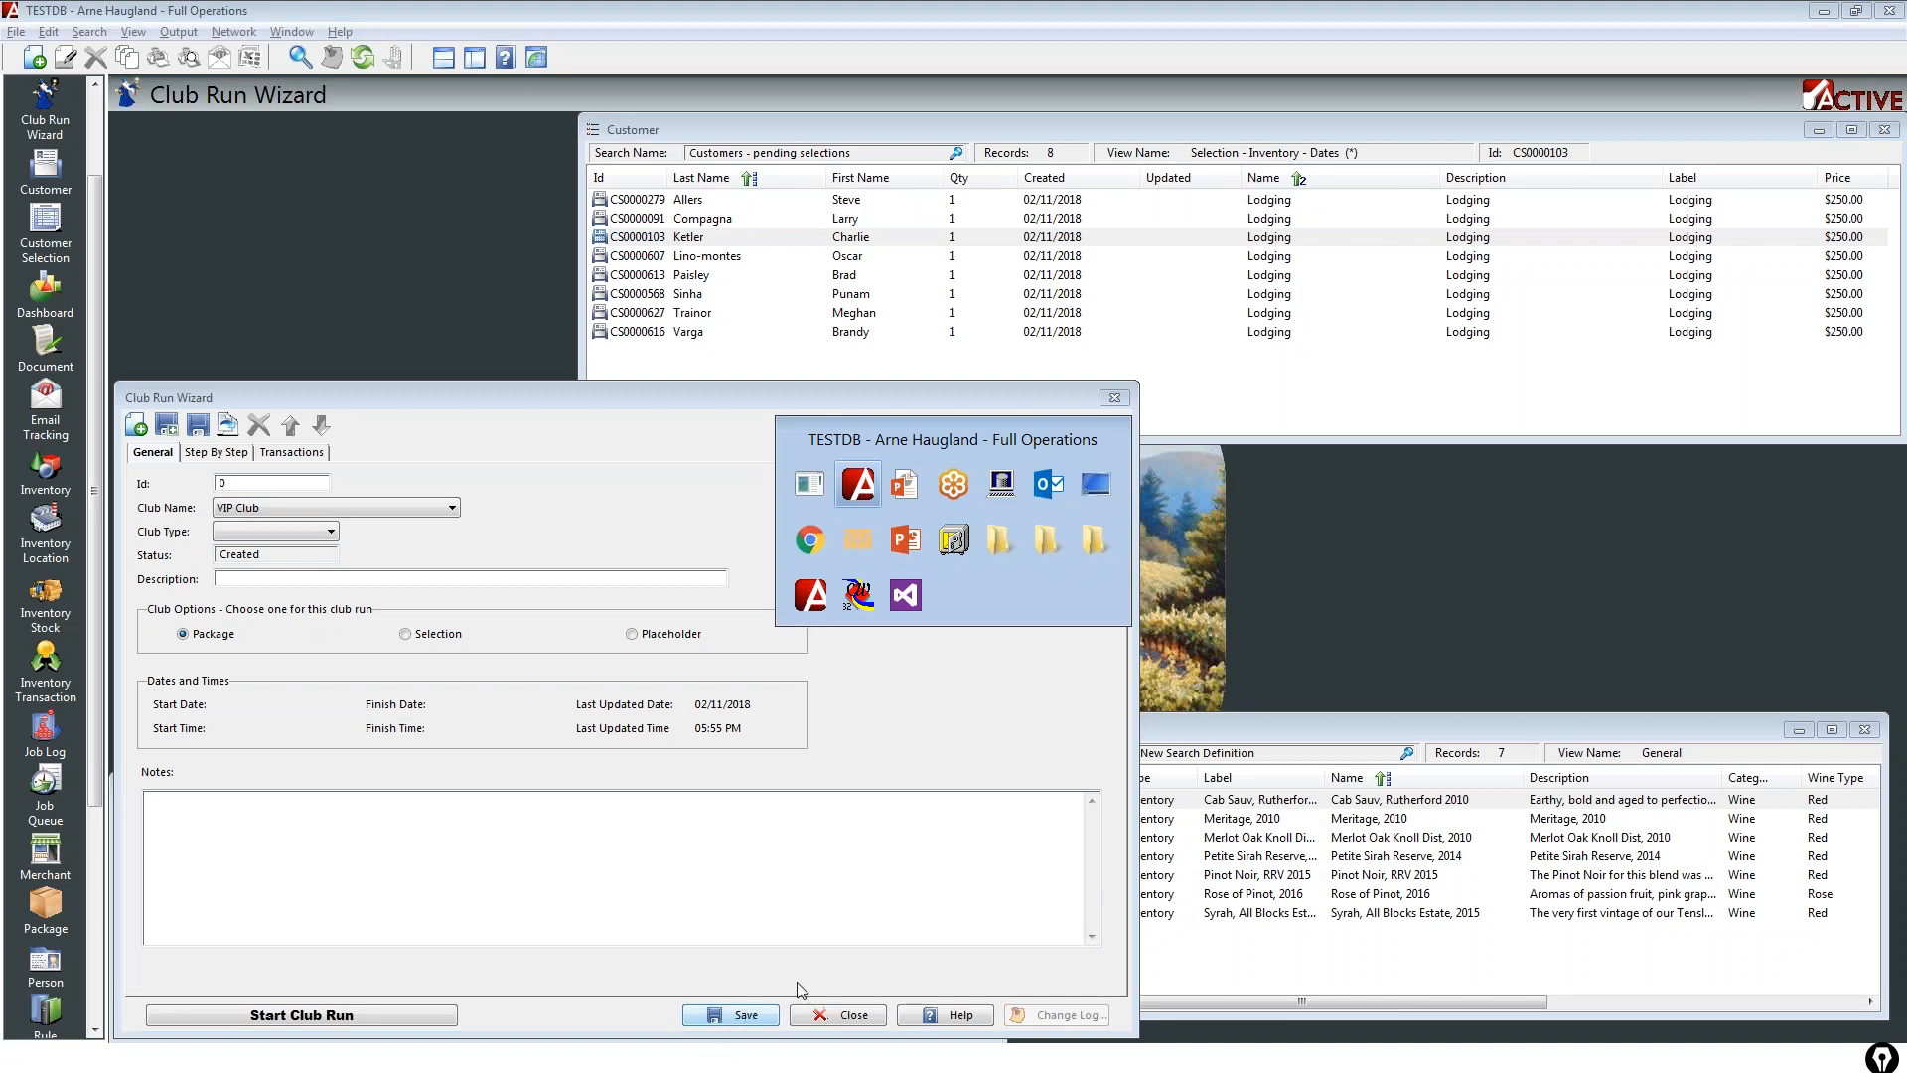
pyautogui.click(864, 602)
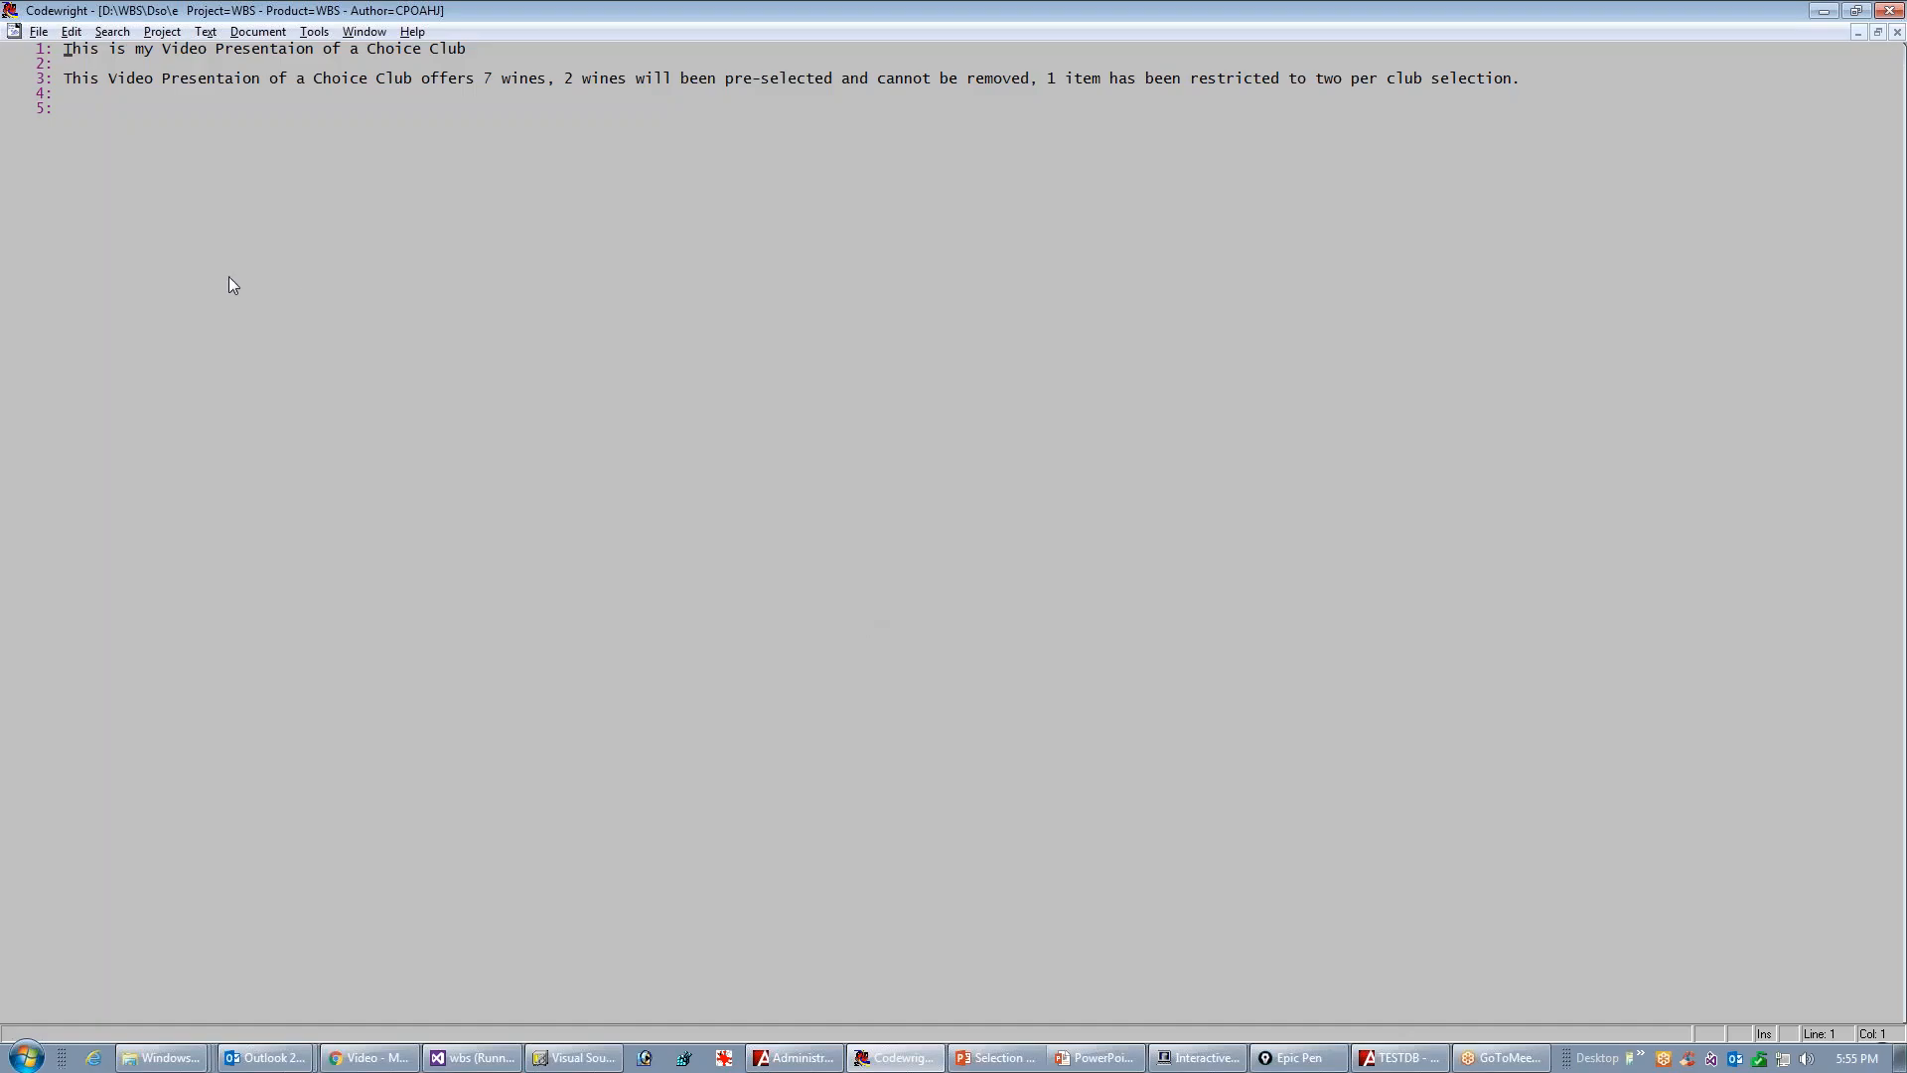
pyautogui.hotkey('alt', 'Tab')
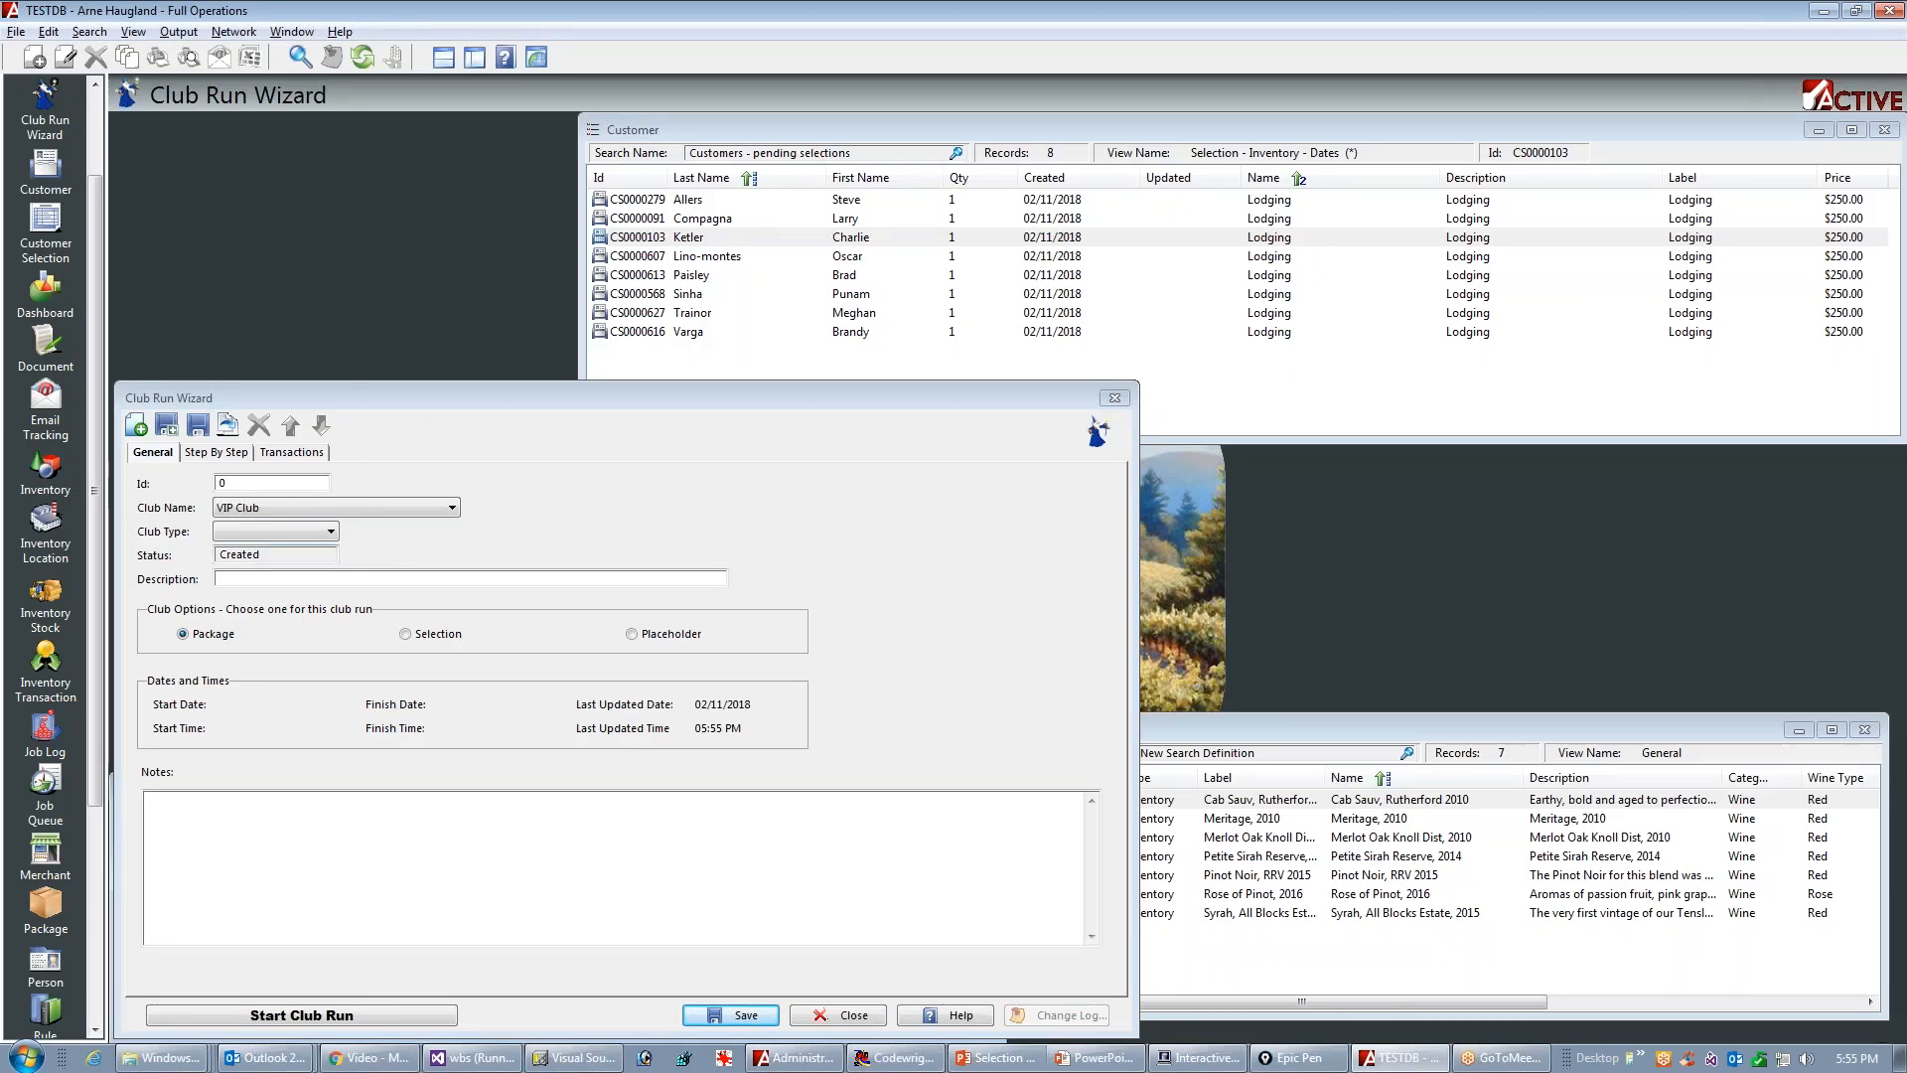
pyautogui.click(310, 579)
pyautogui.write('This is my Video Presentaion of a Choice Club')
# Step: Copy the Codewright sentence beginning "This Video Presentaion of a Choice Club offers 7 wines" into the club run's notes
pyautogui.hotkey('alt', 'Tab')
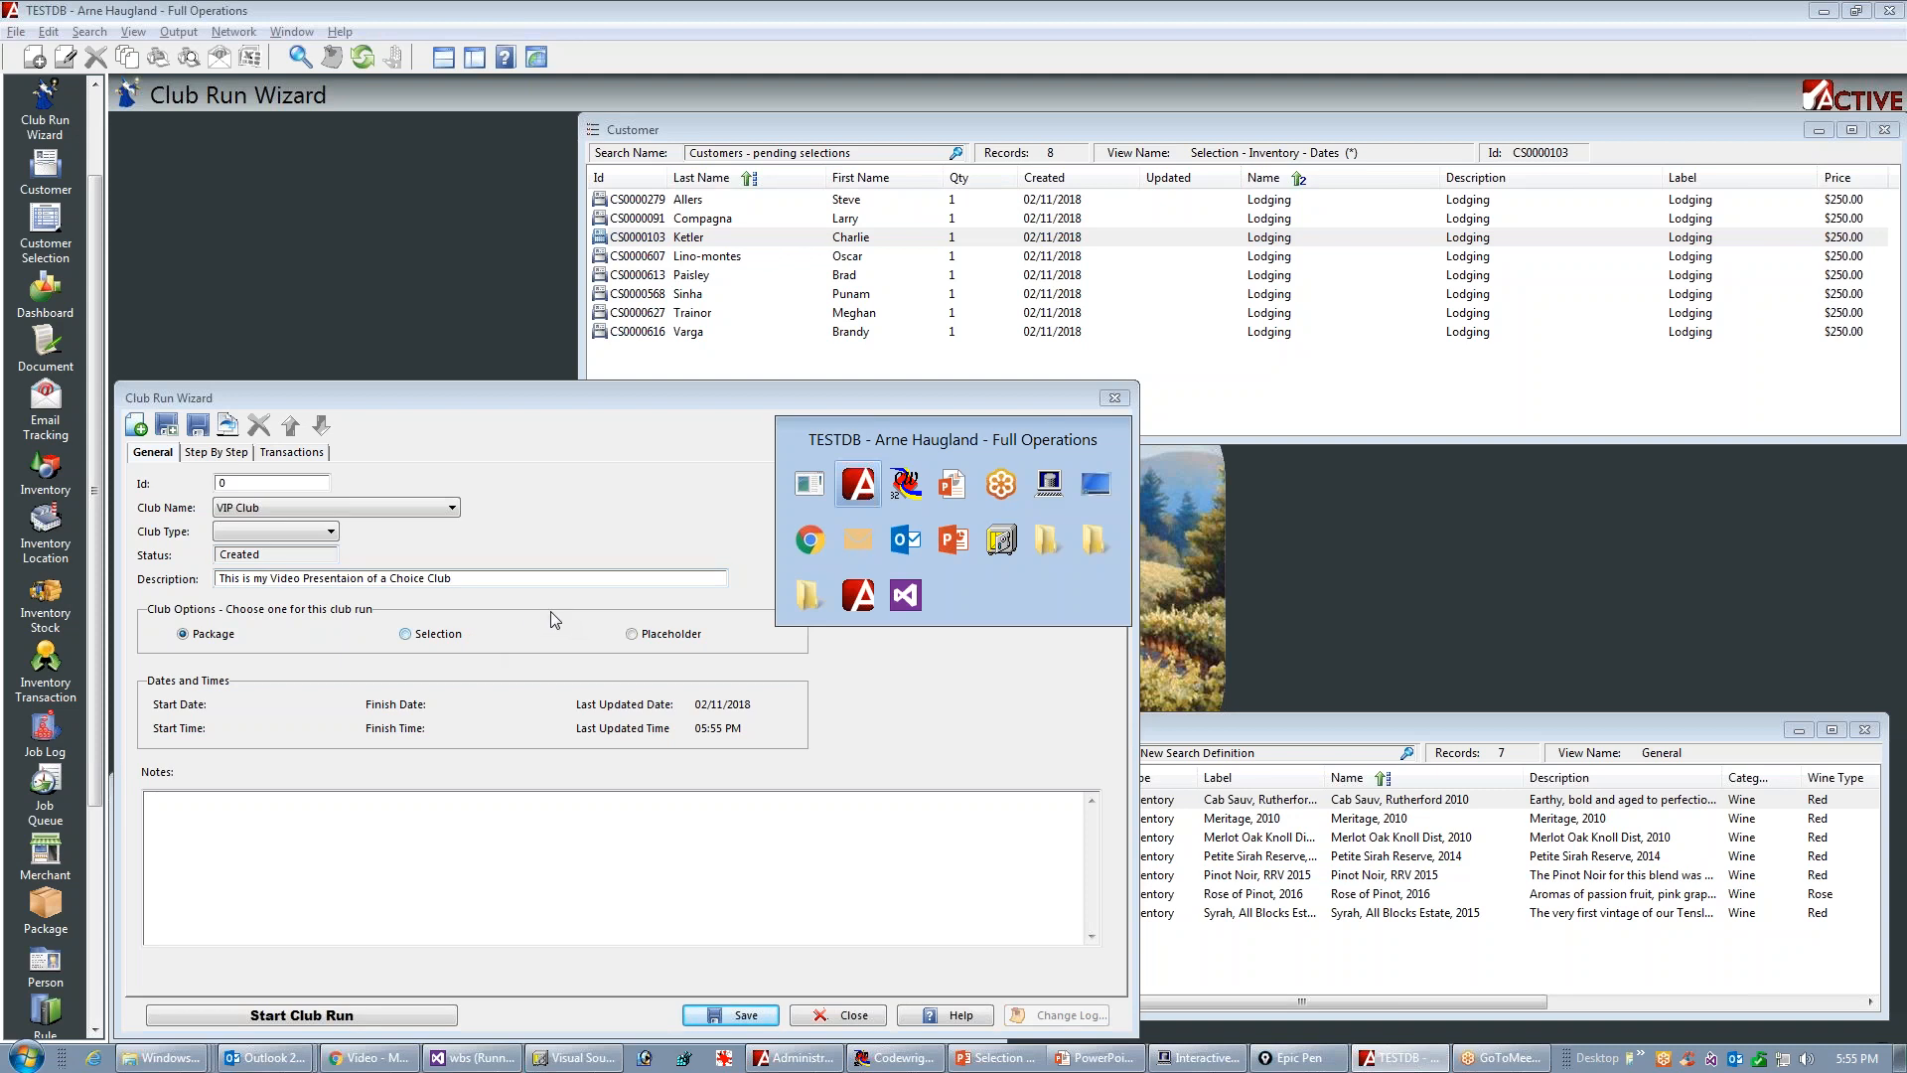
pyautogui.press('Tab')
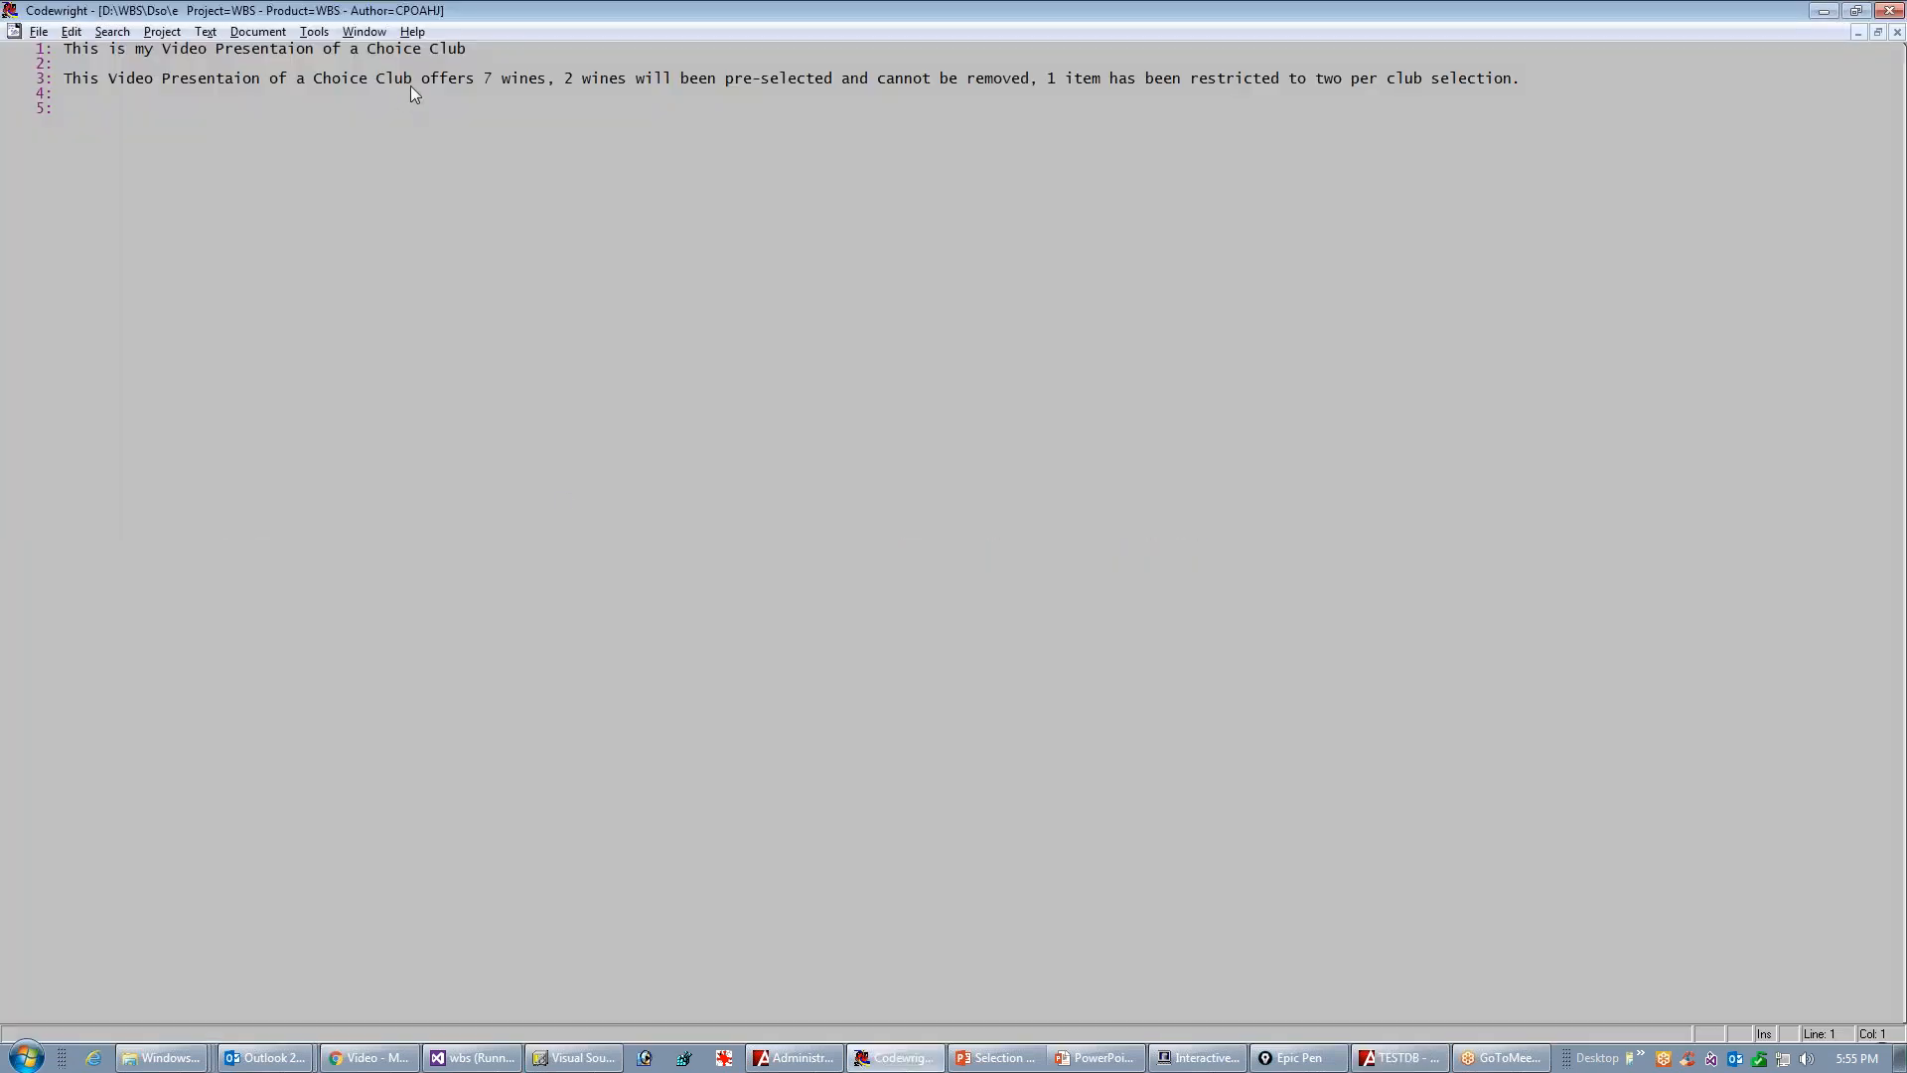
pyautogui.hotkey('alt', 'Tab')
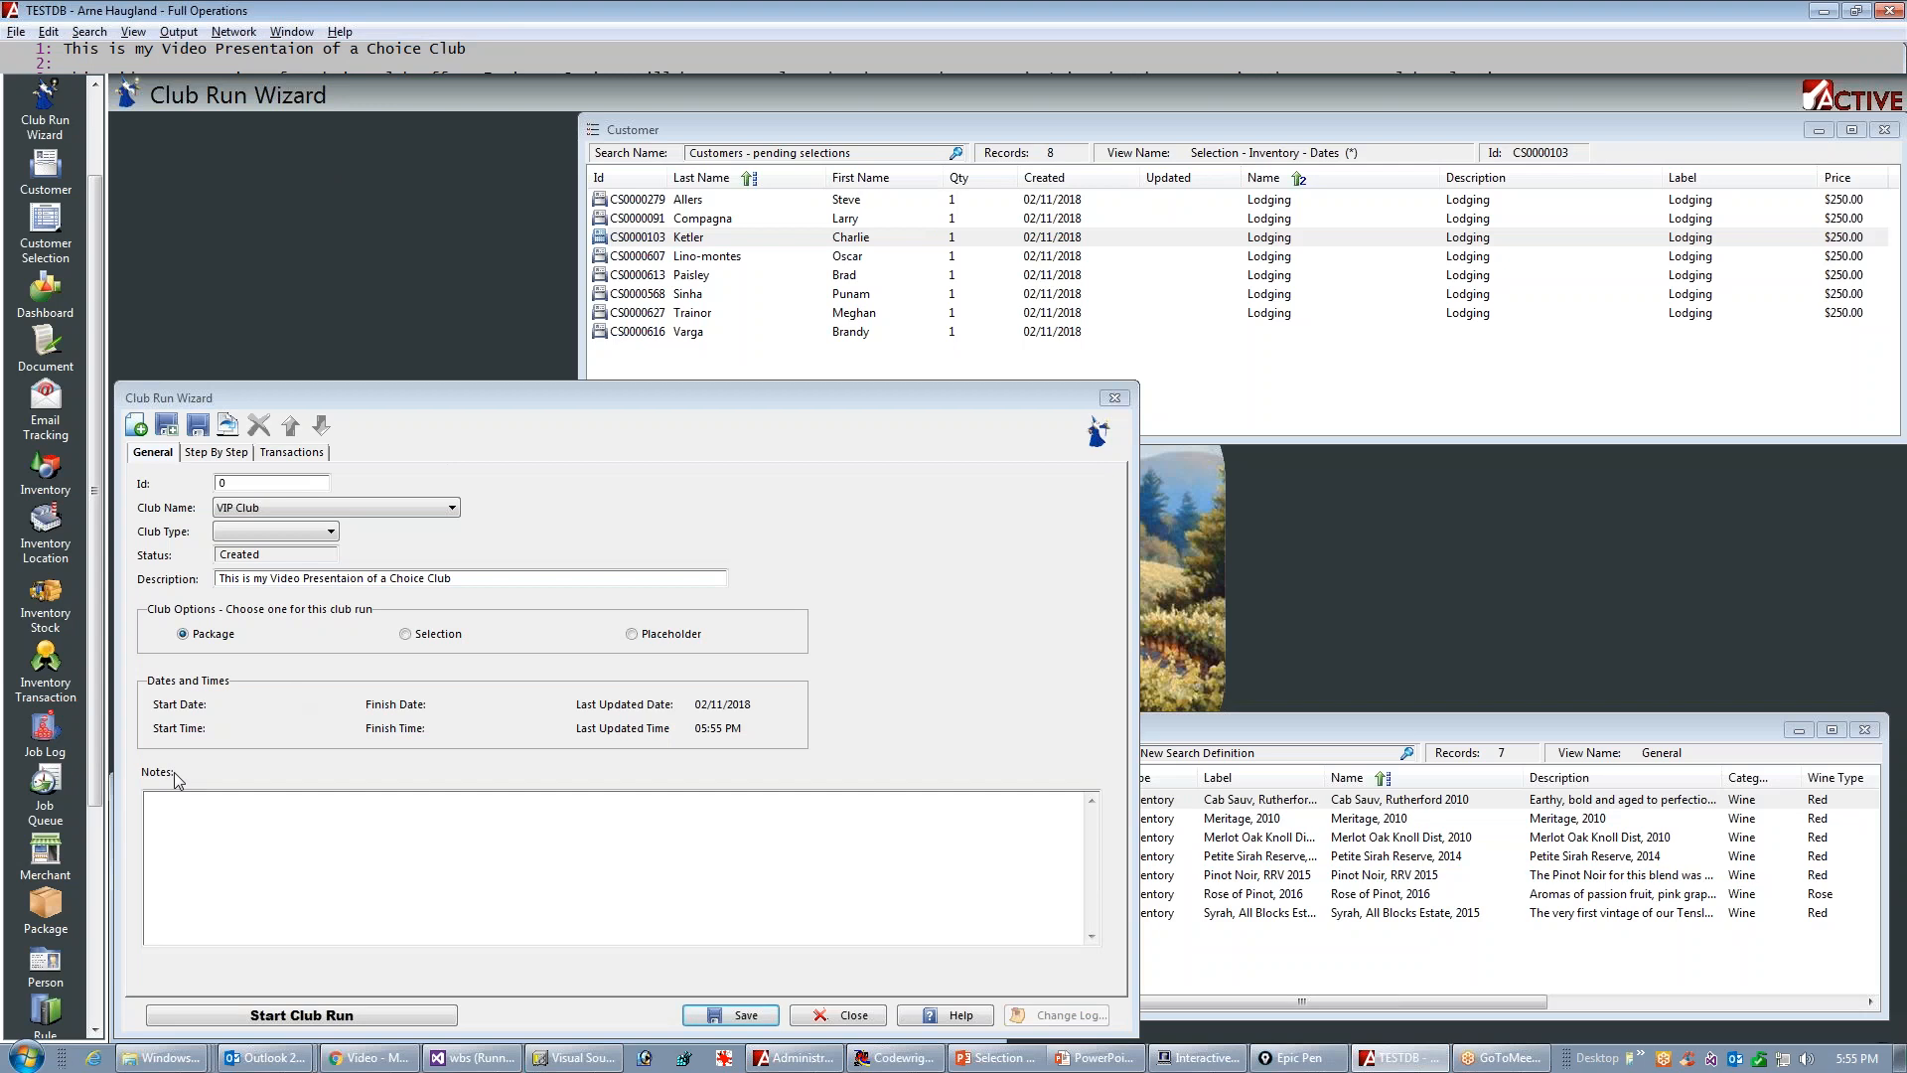
pyautogui.click(222, 801)
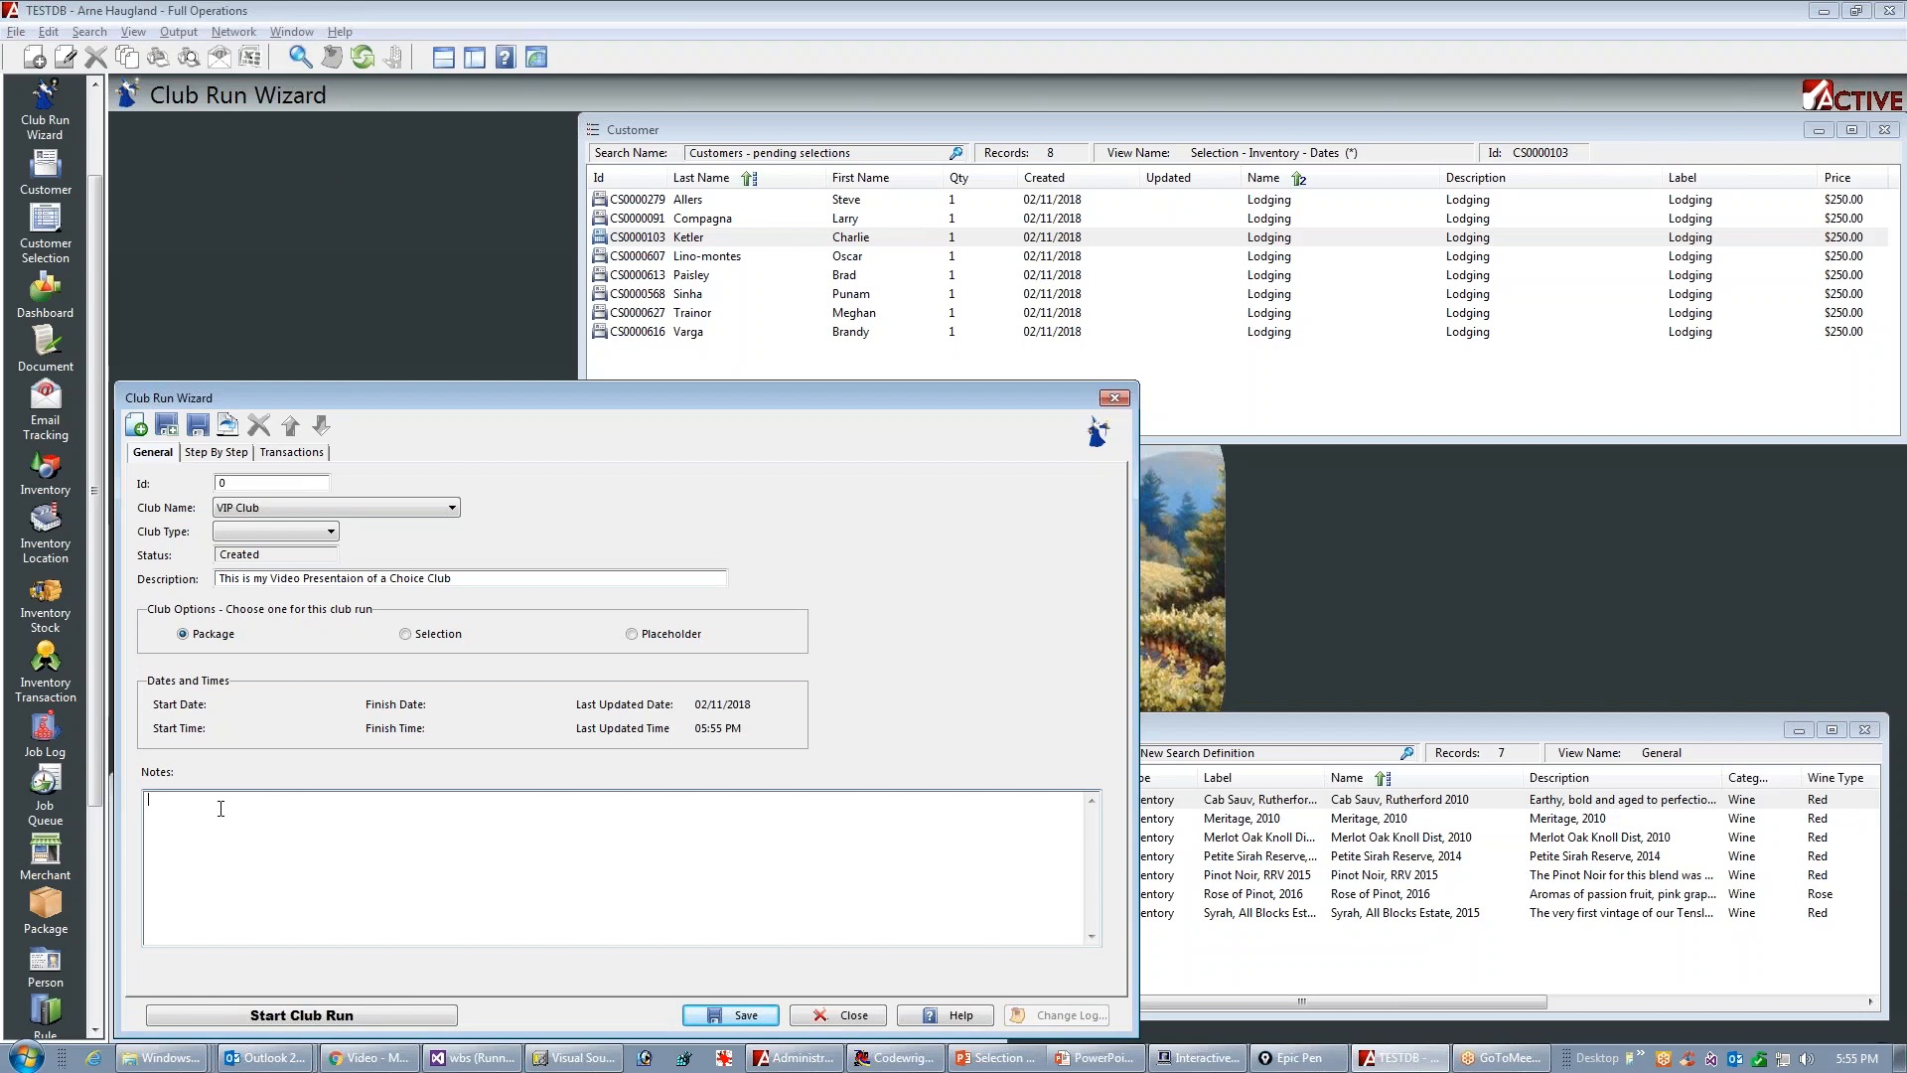
pyautogui.write('This Video Presentaion of a Choice Club offers 7 wines, 2 wines will been pre-selected and cannot be removed, 1 item has been restricted to two per club selection.')
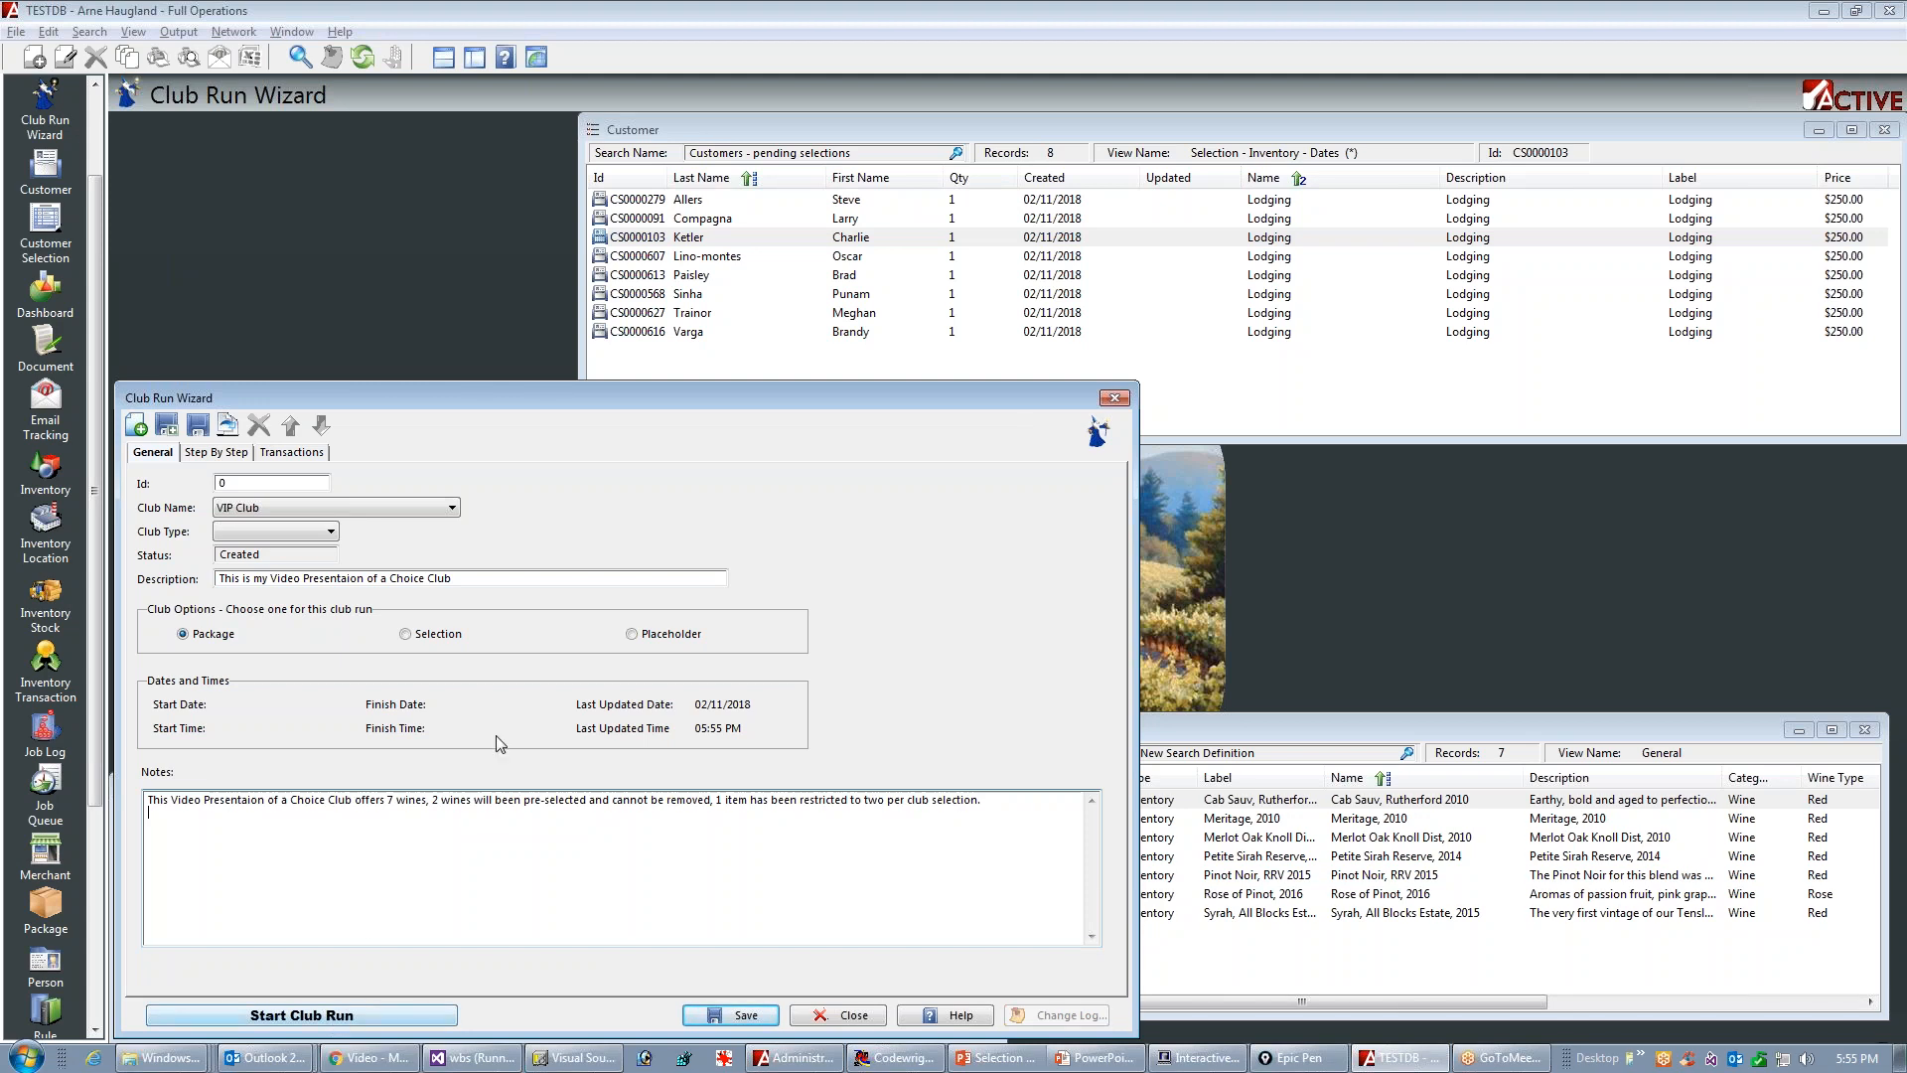
# Step: Set the club option to Selection and start the club run
pyautogui.click(406, 635)
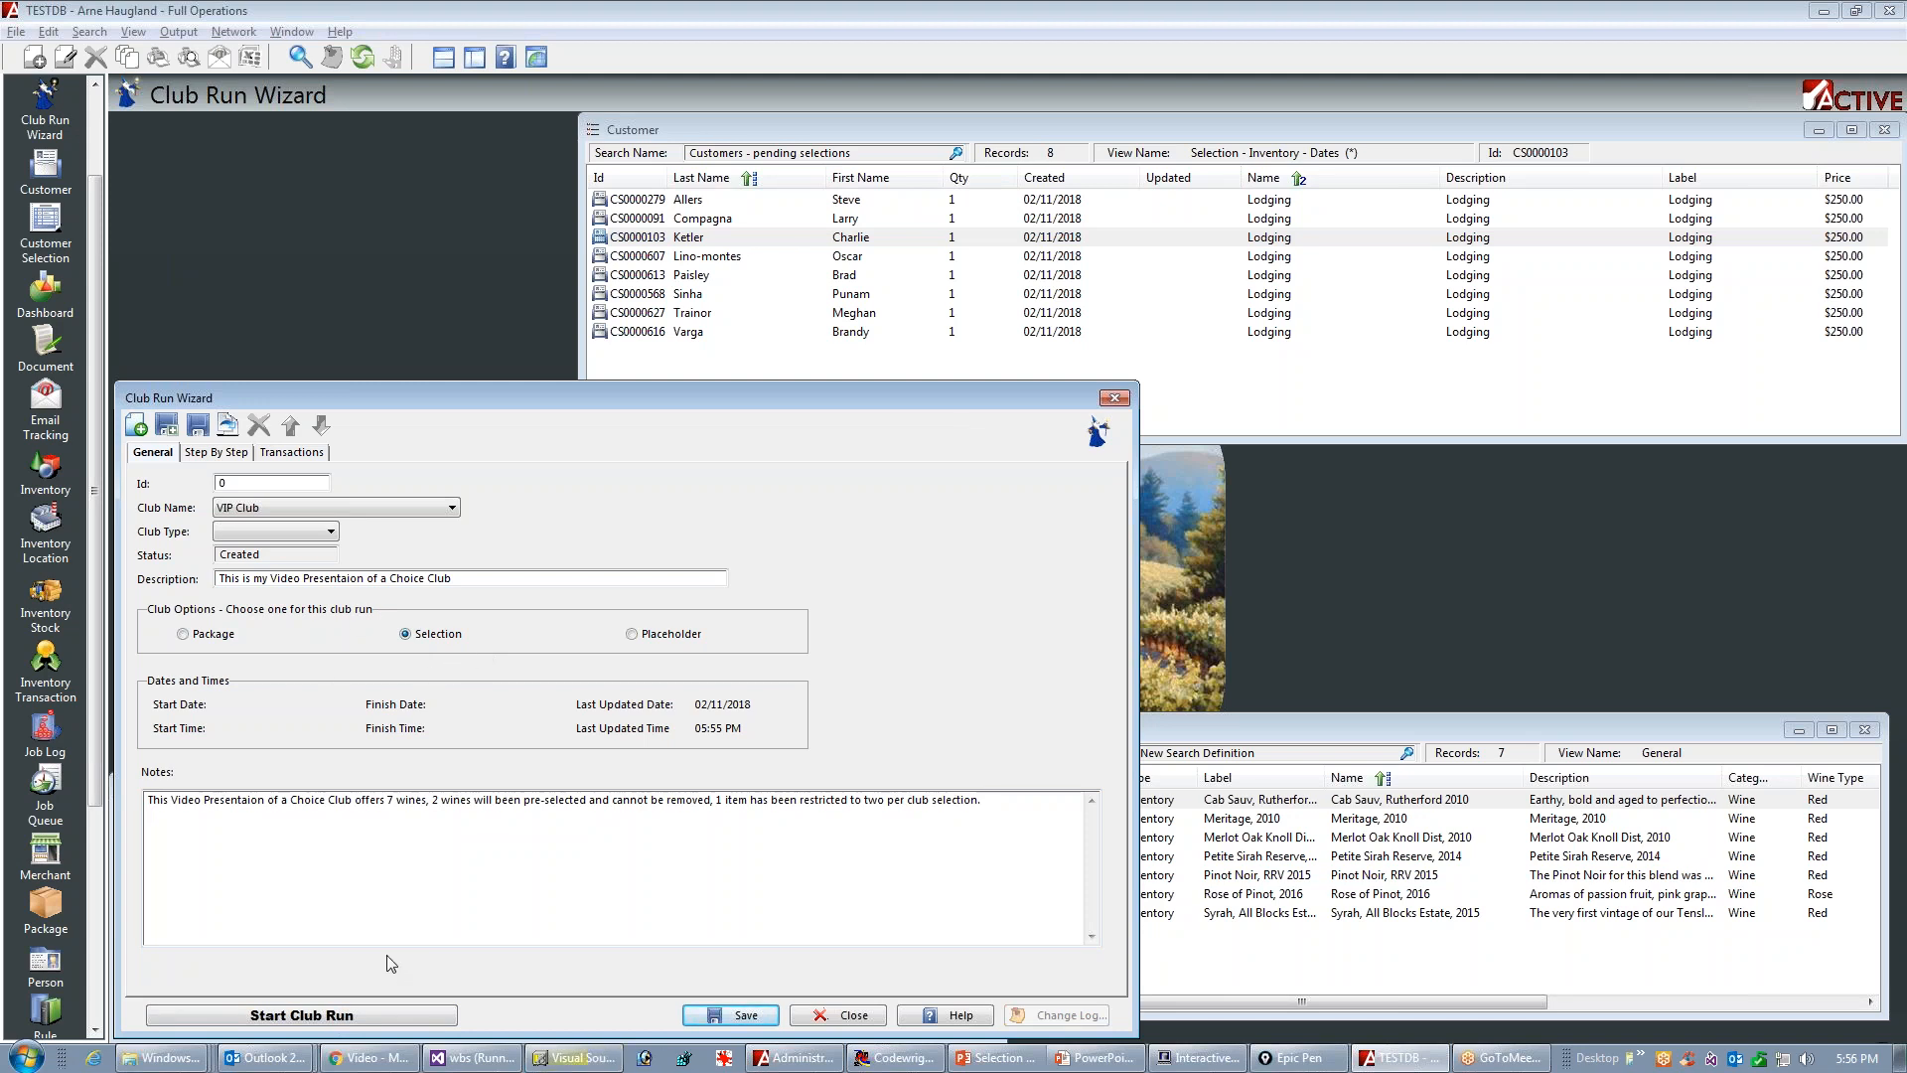
pyautogui.click(365, 1021)
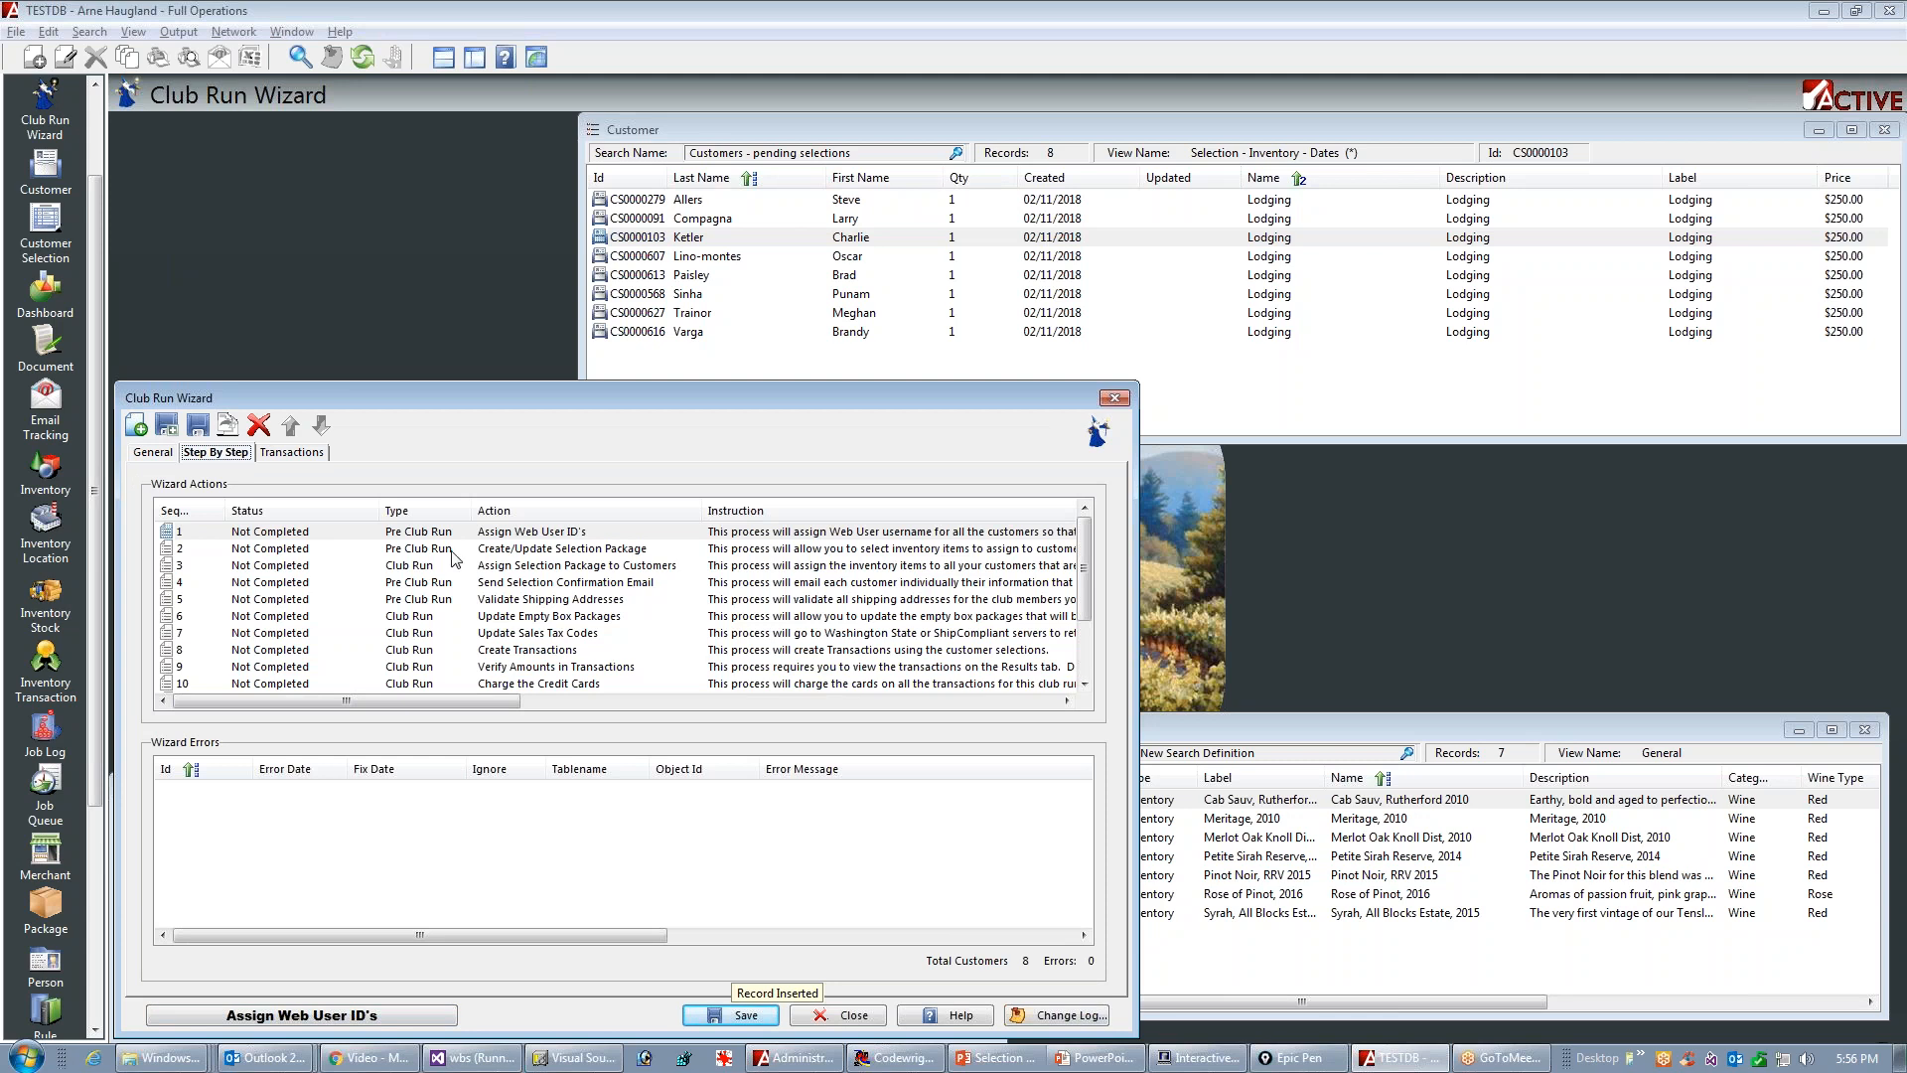
# Step: Review the wizard actions through step 15 and the presentation's Assign Web User ID's slide, returning to the Club Run Wizard
pyautogui.moveTo(1092, 586); pyautogui.dragTo(1092, 643)
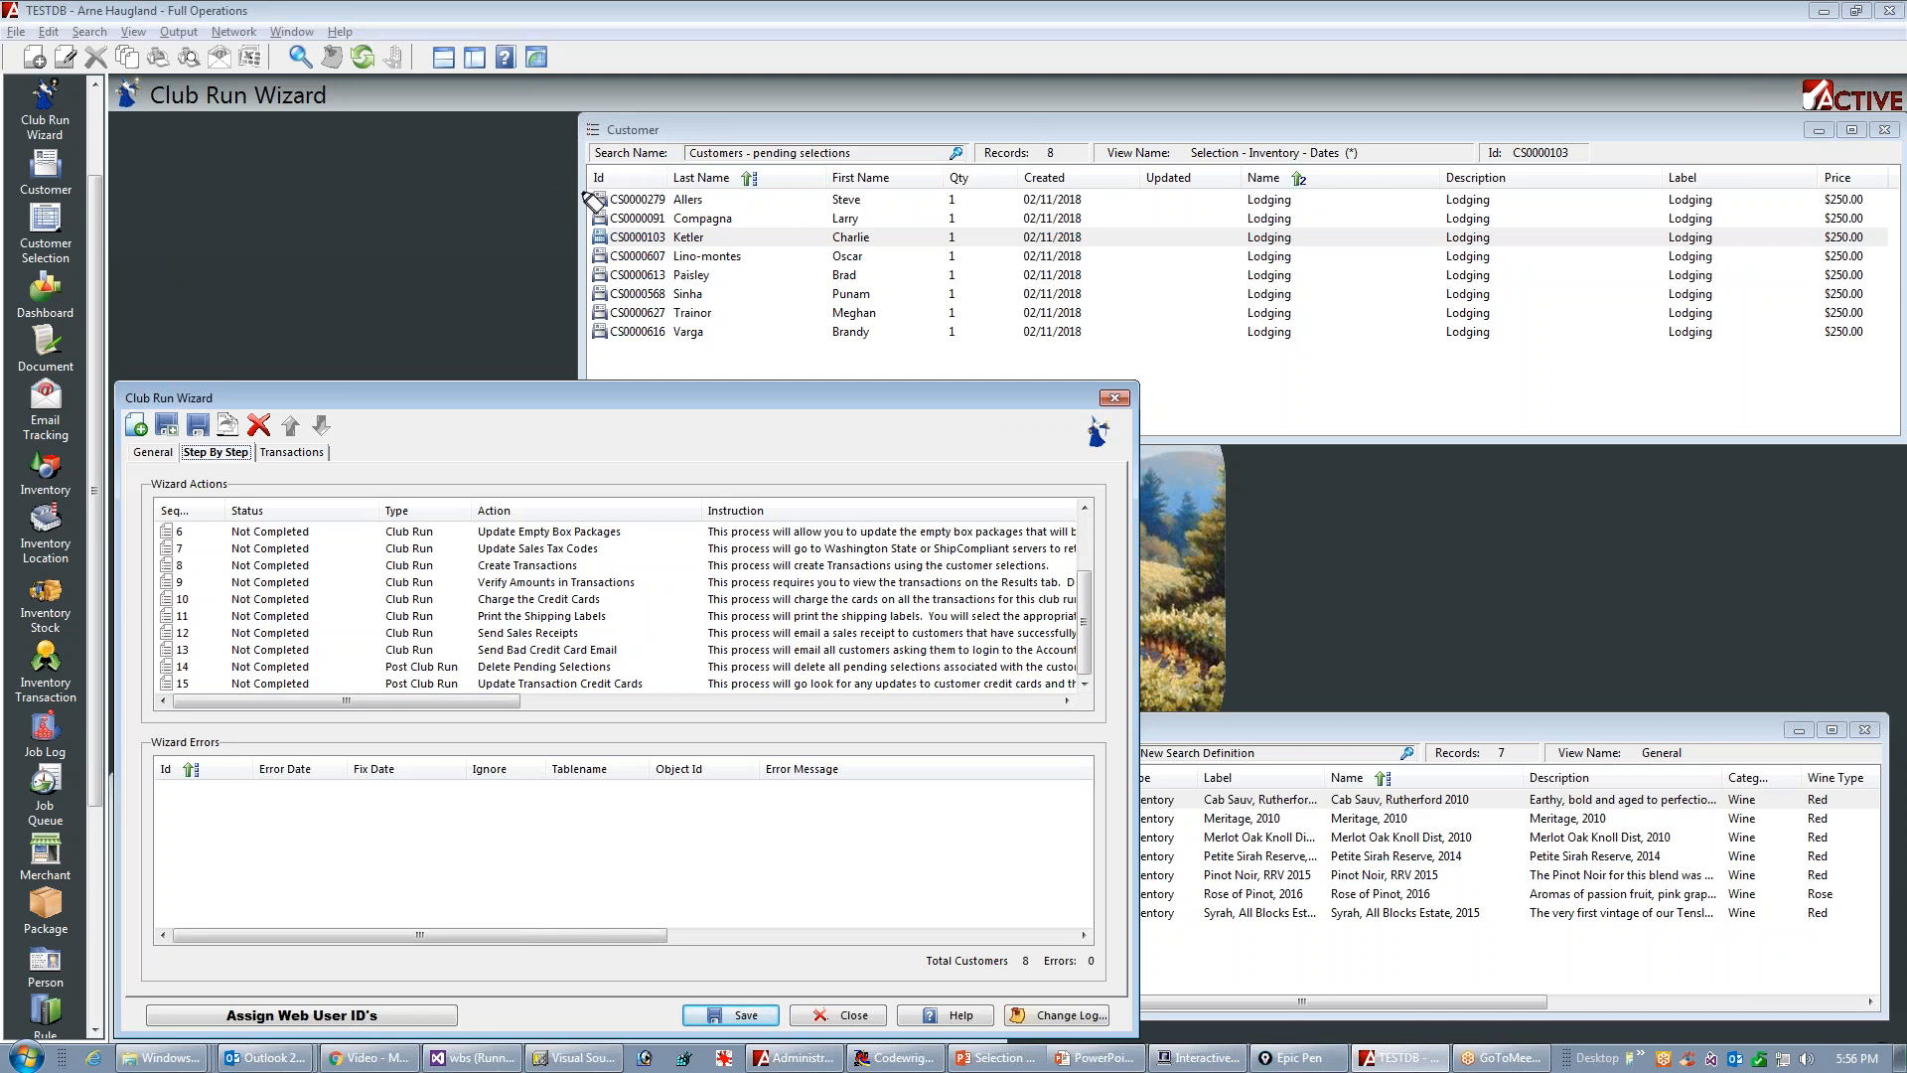
pyautogui.moveTo(779, 203)
pyautogui.mouseDown()
pyautogui.moveTo(784, 360)
pyautogui.moveTo(684, 353)
pyautogui.mouseUp()
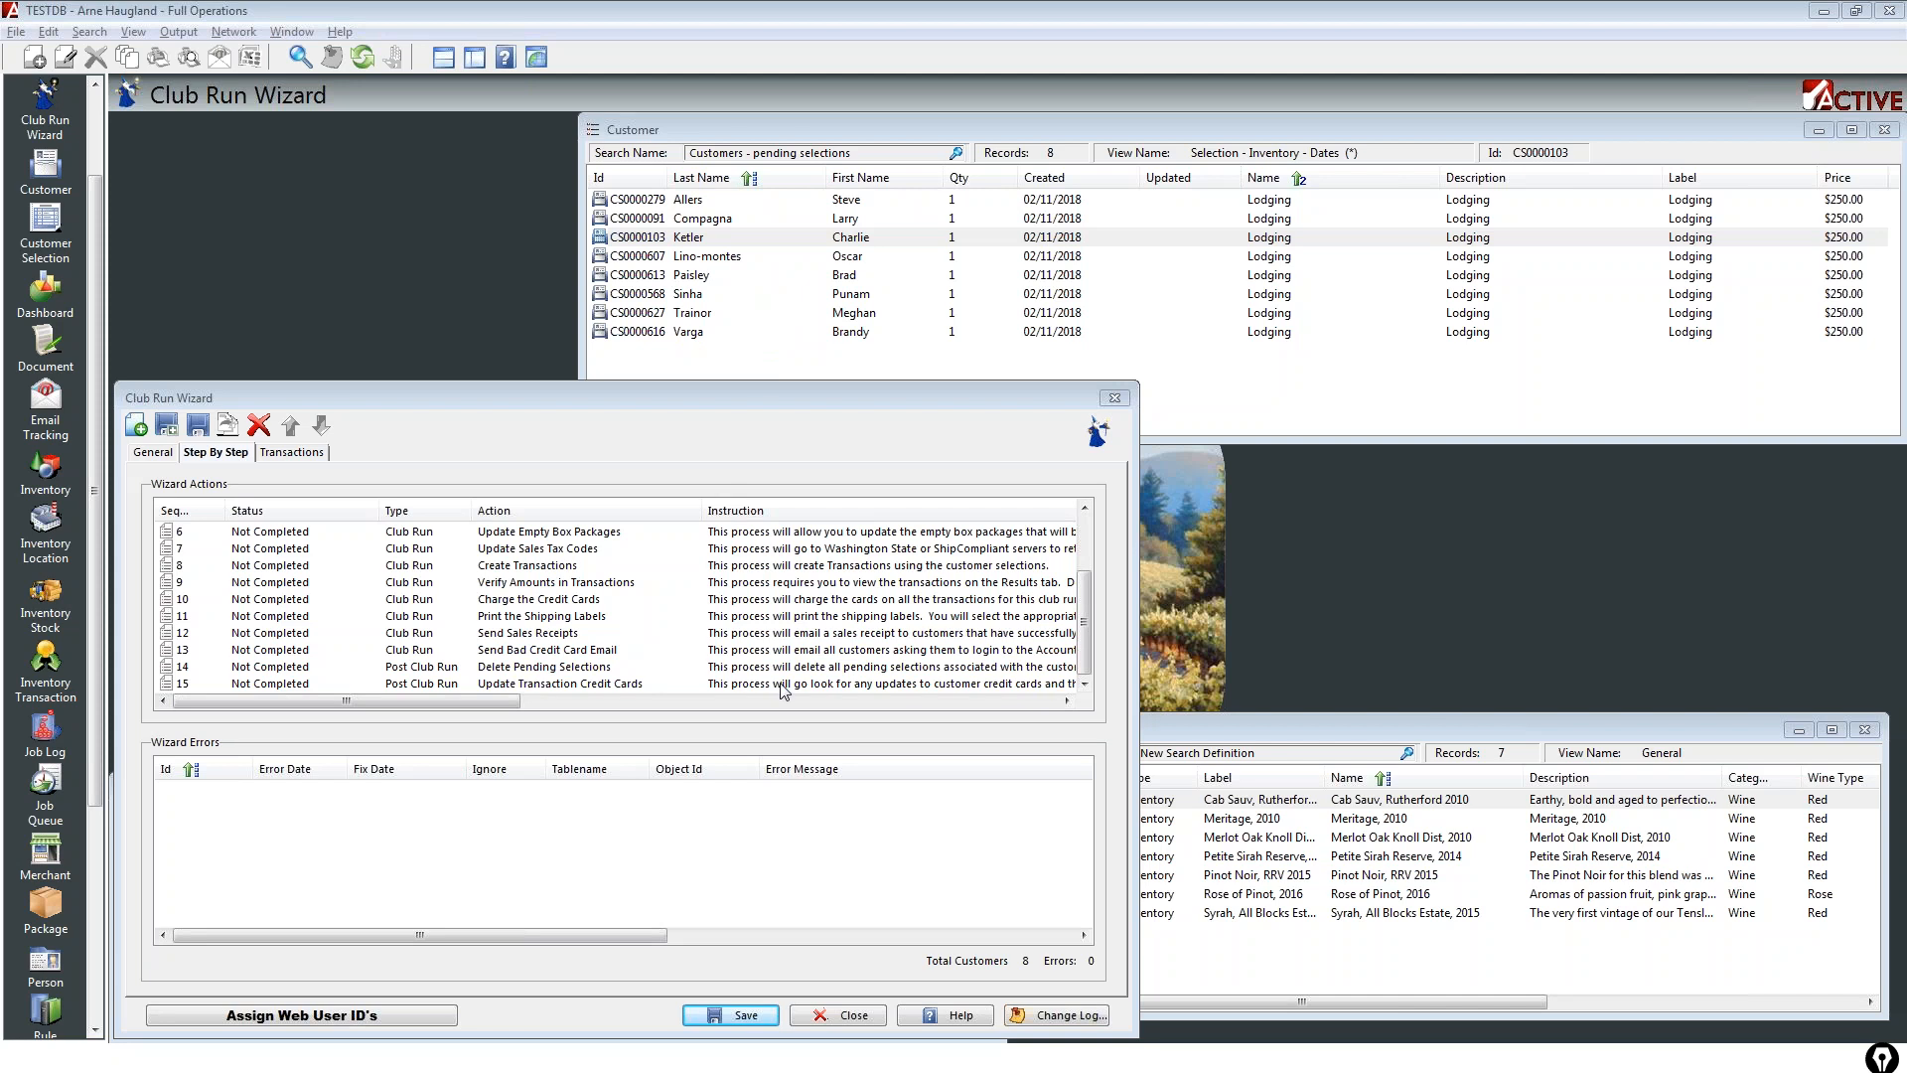
pyautogui.hotkey('alt', 'Tab')
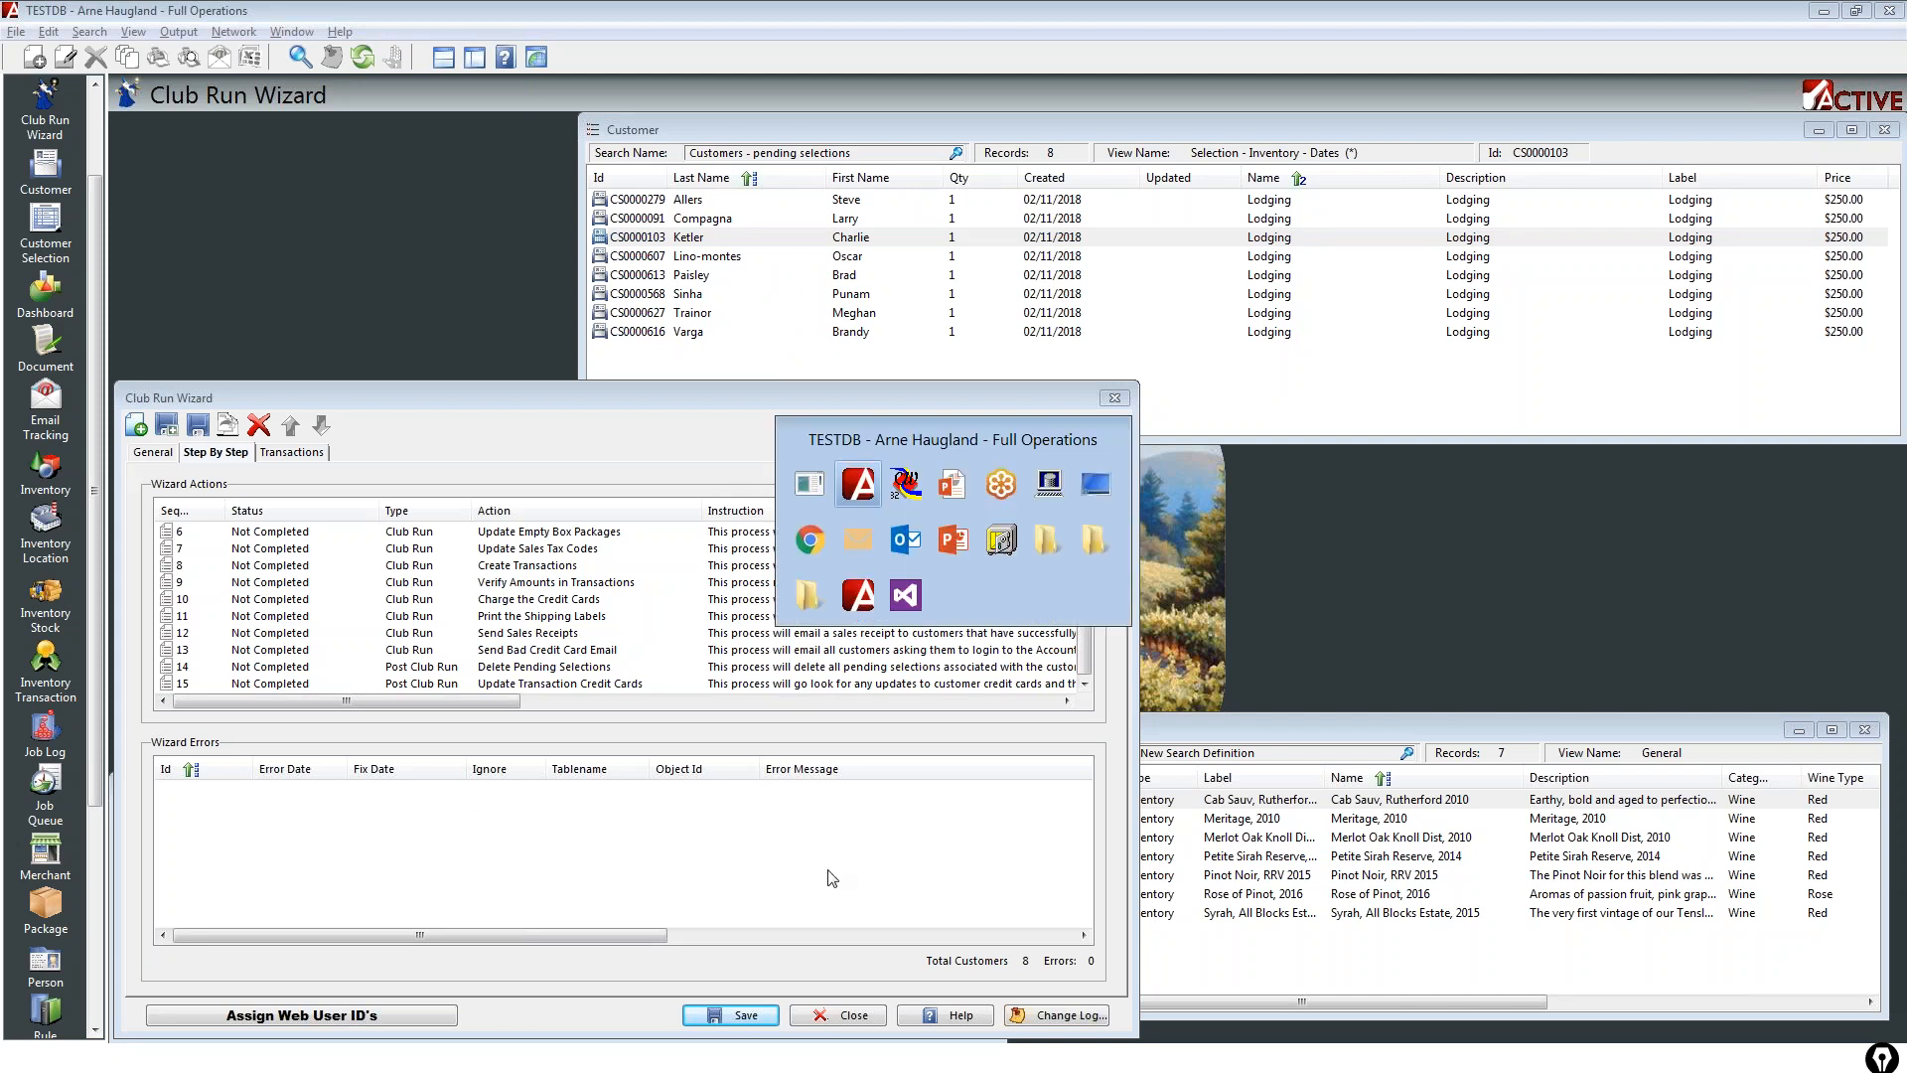
pyautogui.hotkey('alt', 'Tab')
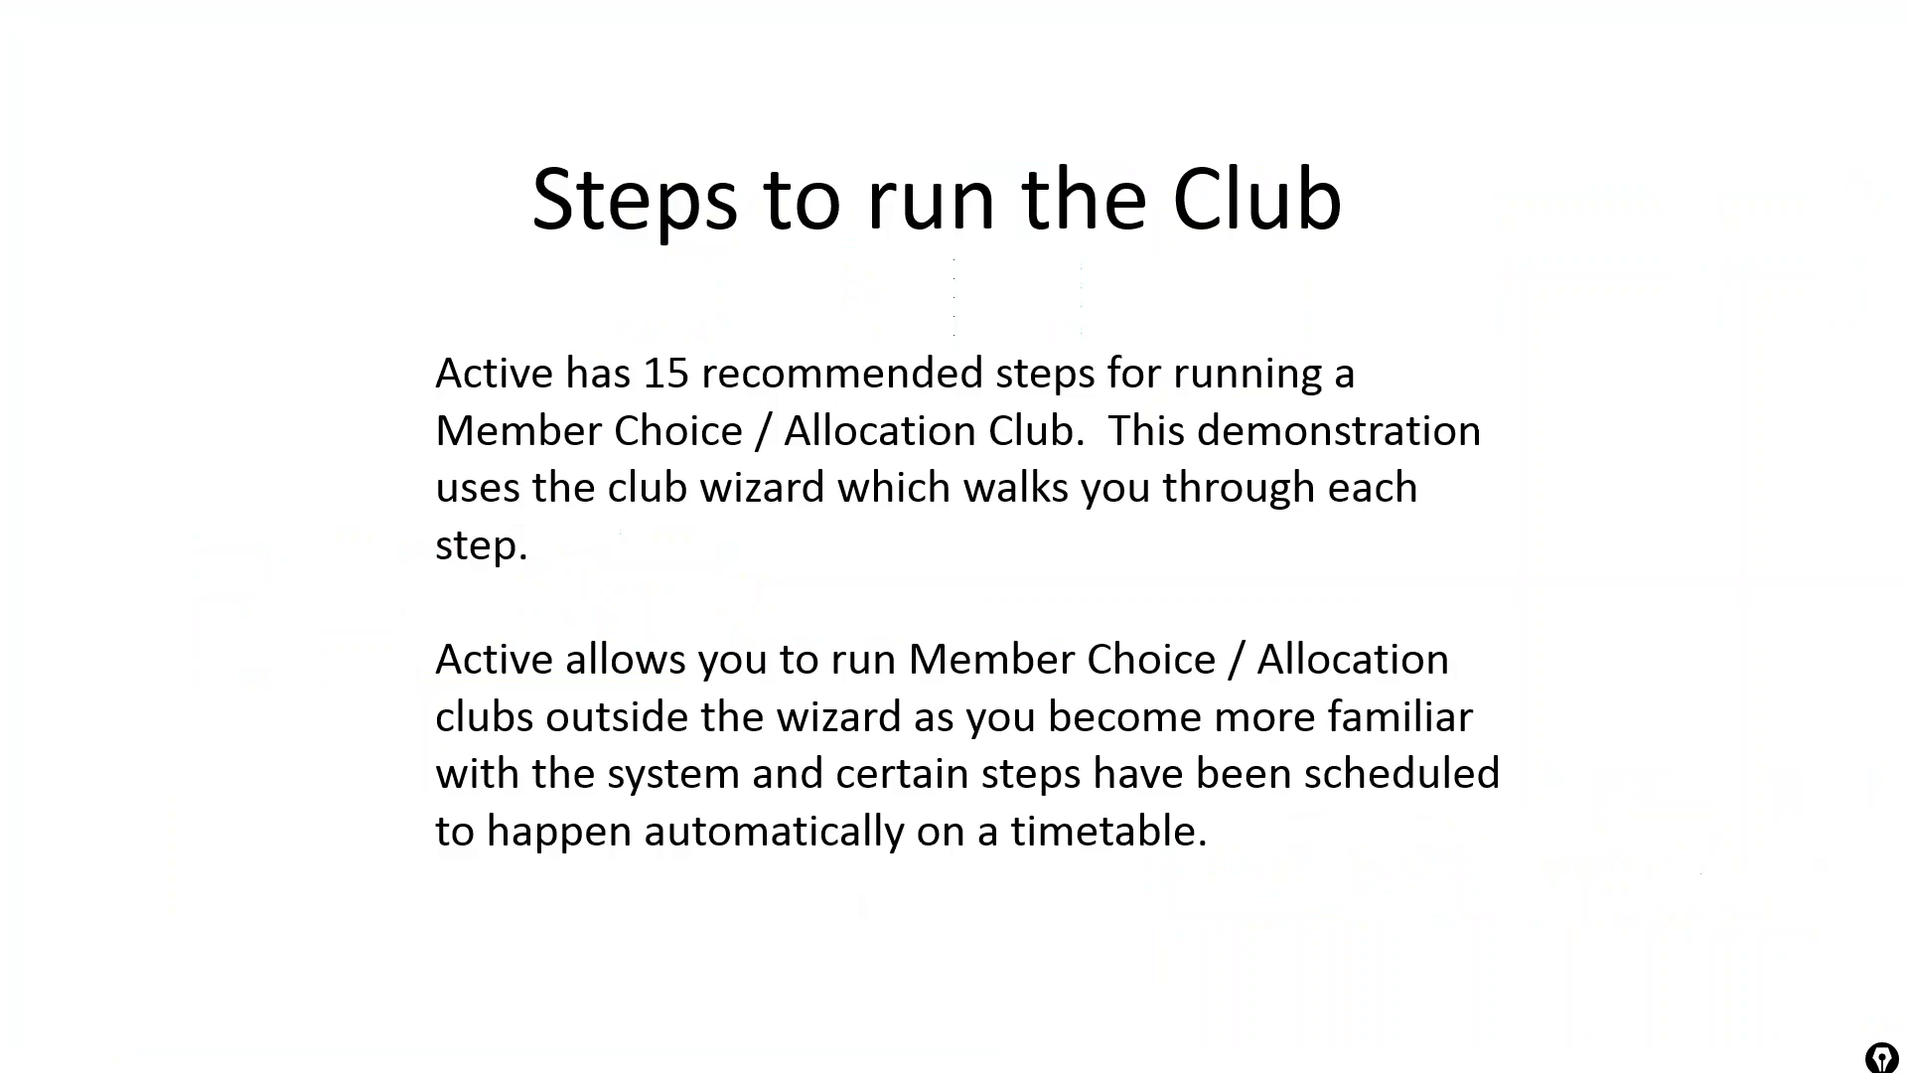
pyautogui.press('Right')
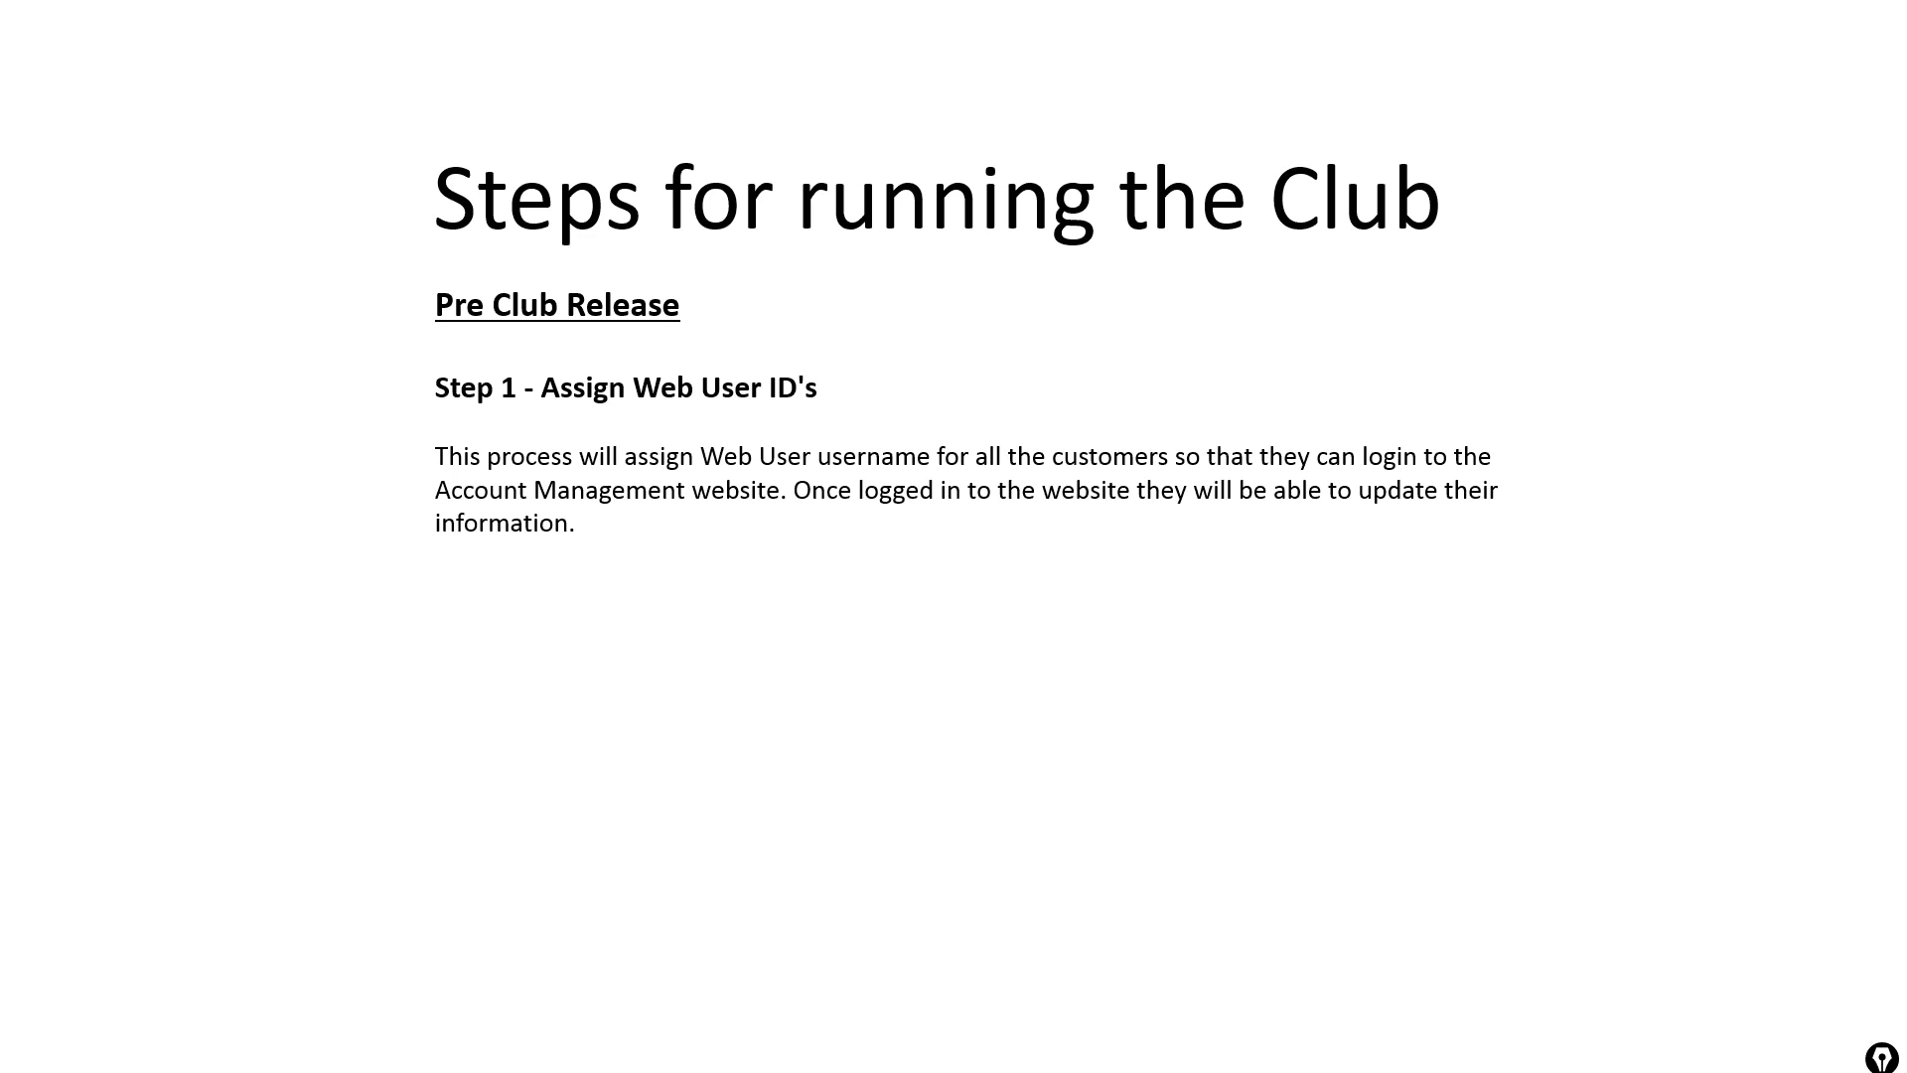
pyautogui.hotkey('alt', 'Tab')
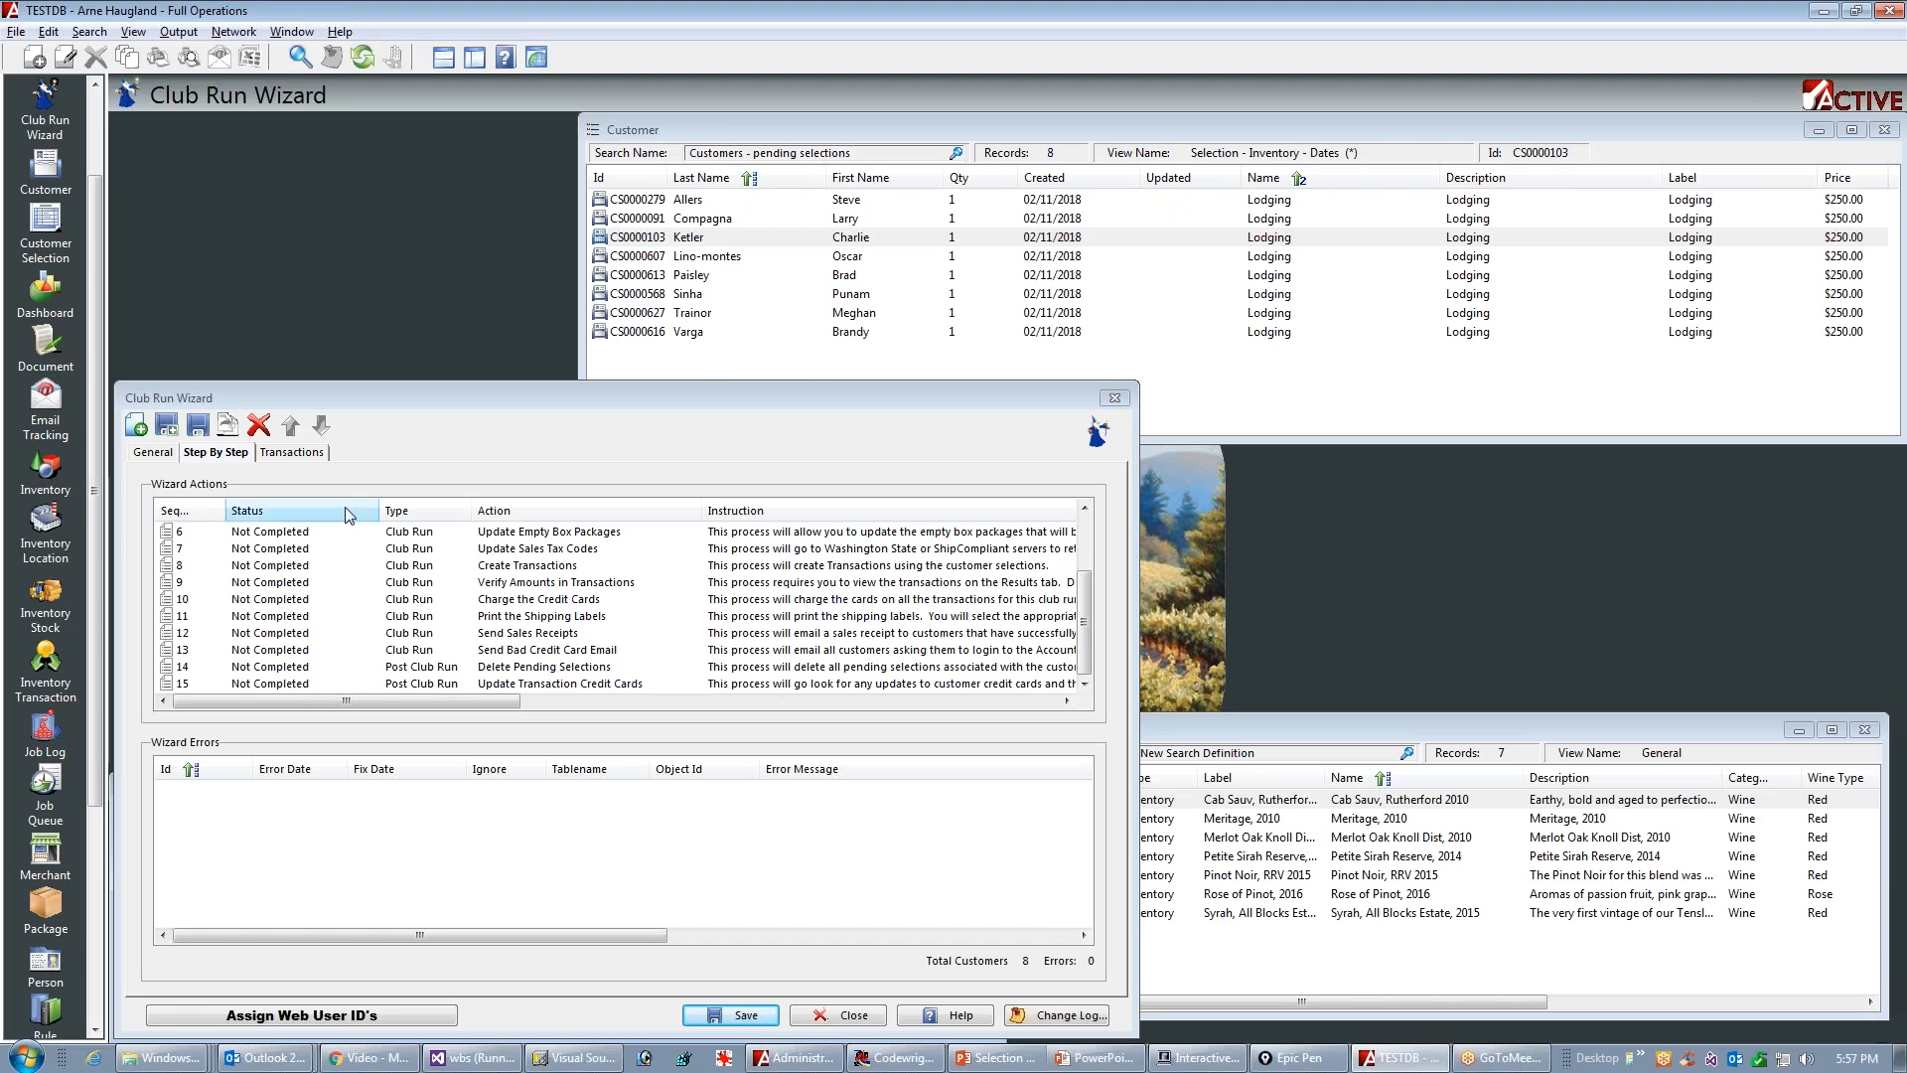
# Step: Run the first wizard action, Assign Web User ID's, for the club run
pyautogui.moveTo(1087, 578); pyautogui.dragTo(1087, 523)
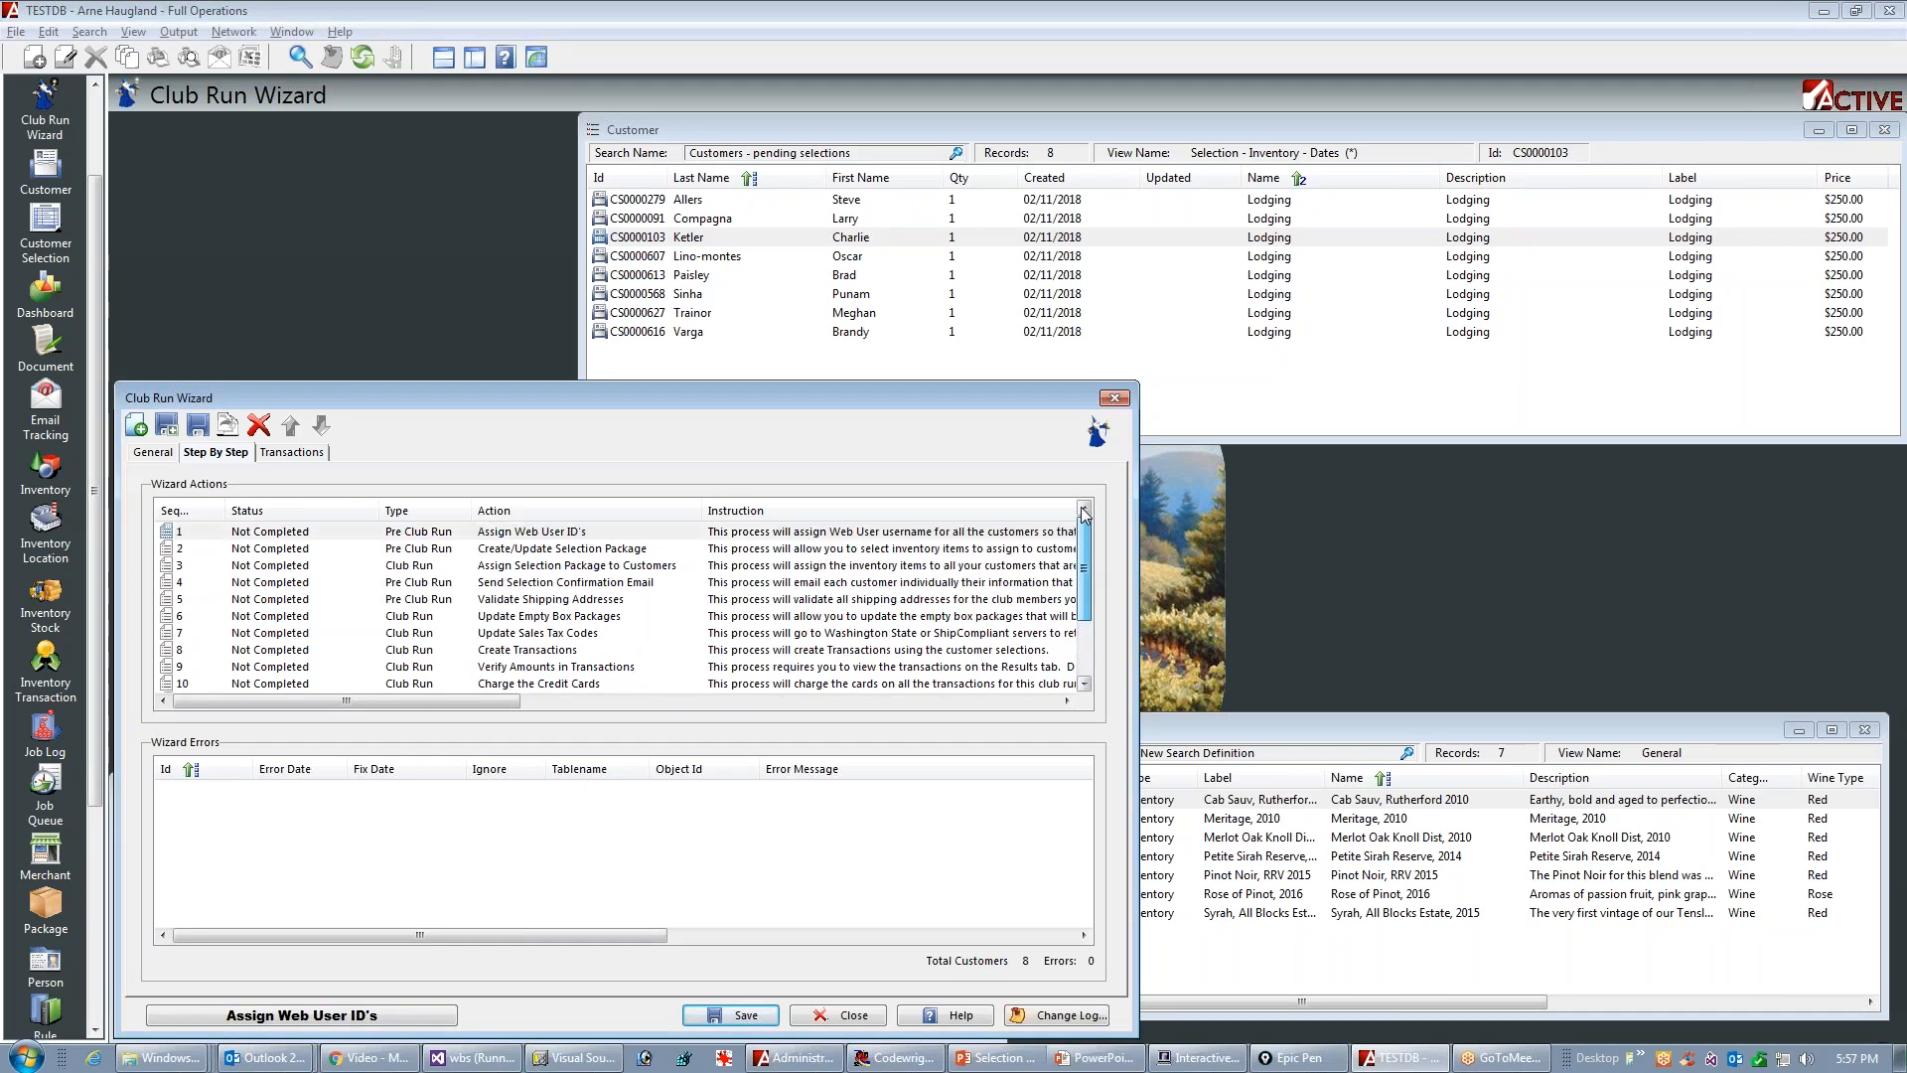
pyautogui.click(234, 538)
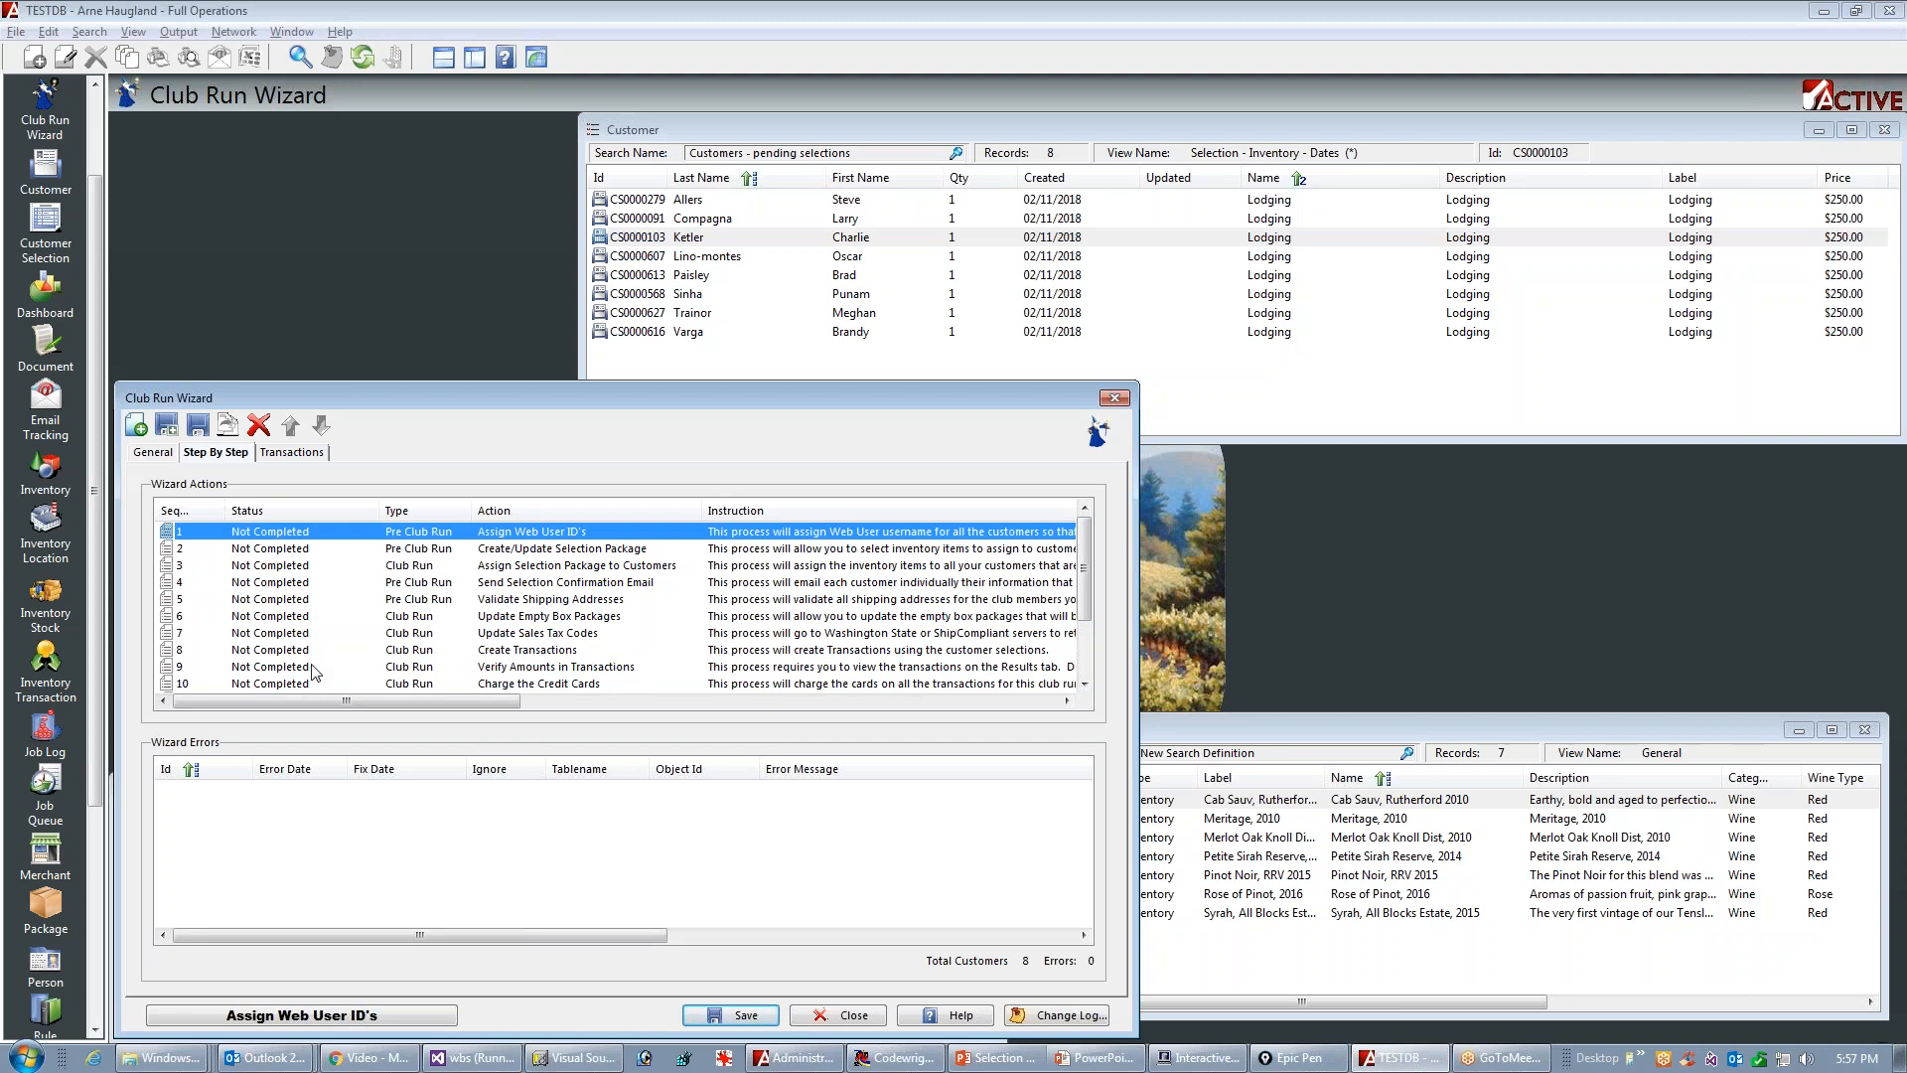
pyautogui.click(279, 1018)
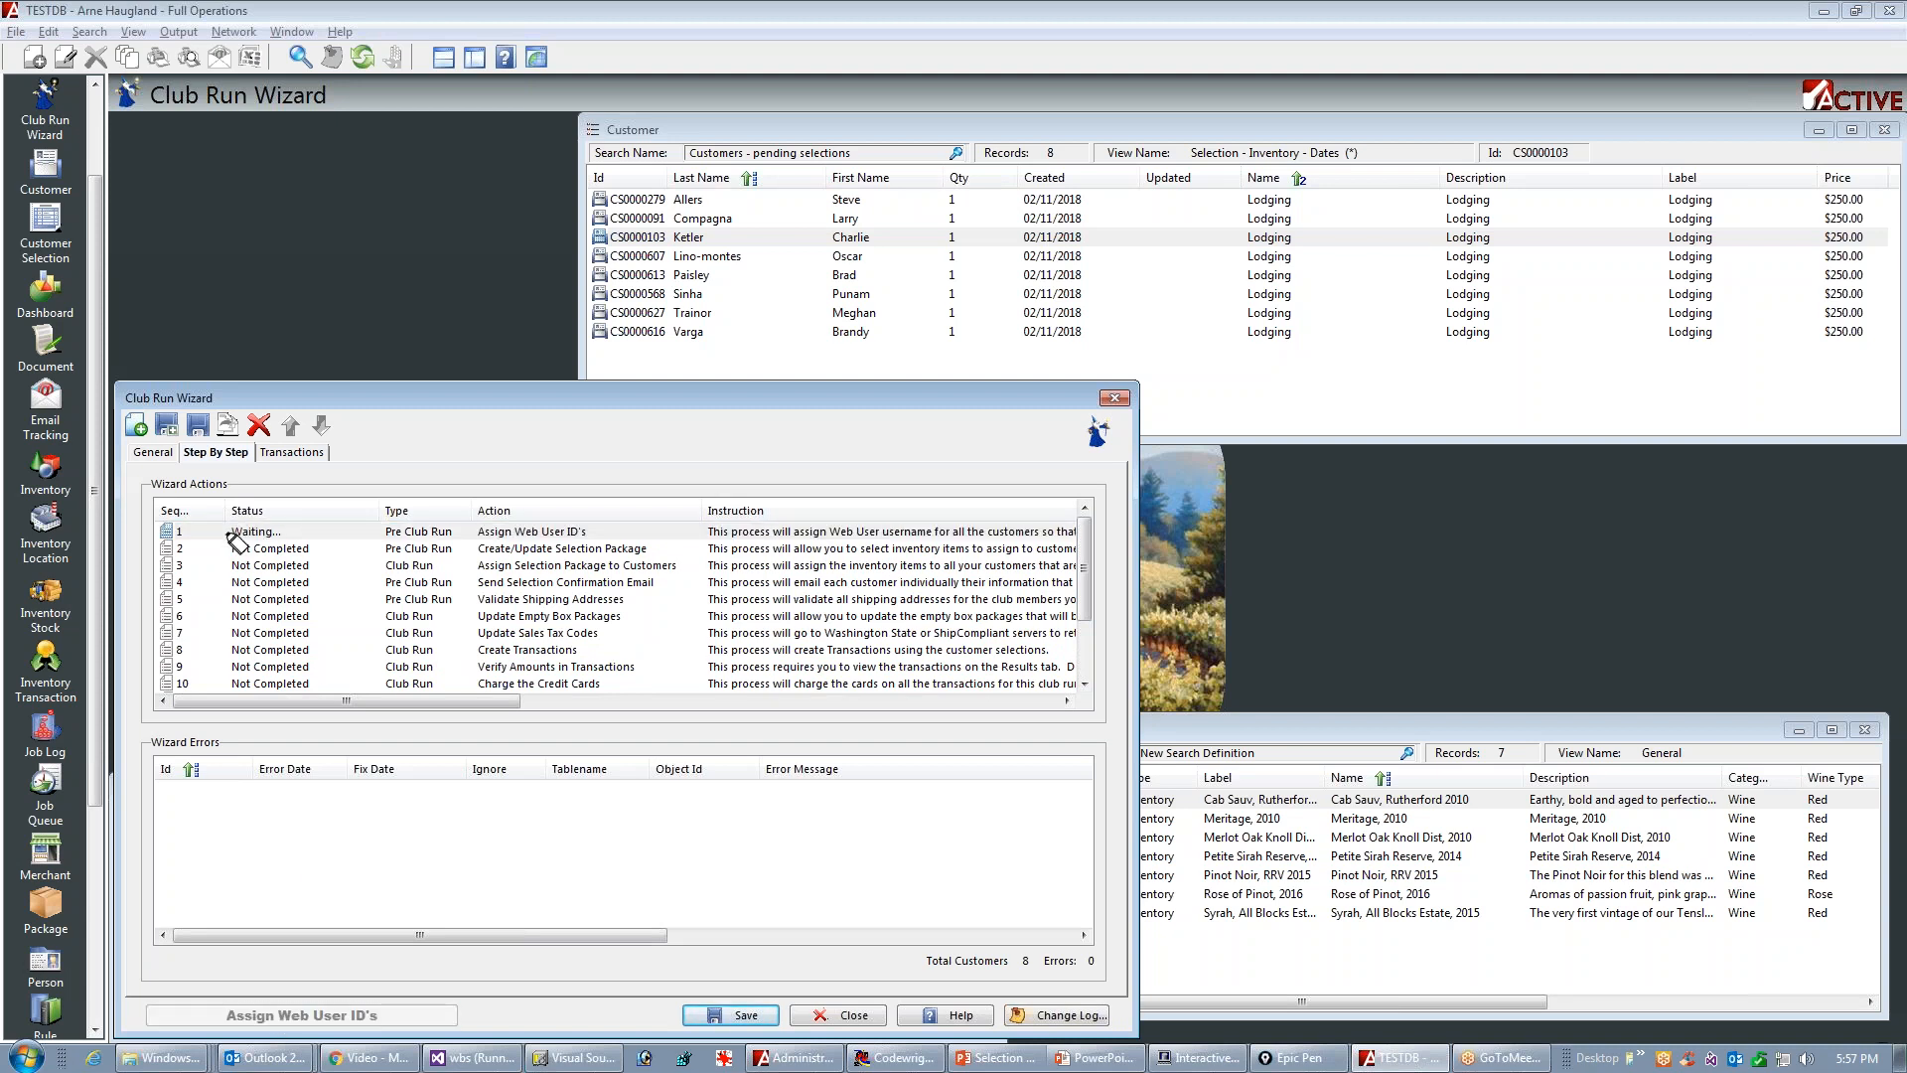
pyautogui.moveTo(216, 532); pyautogui.dragTo(303, 532)
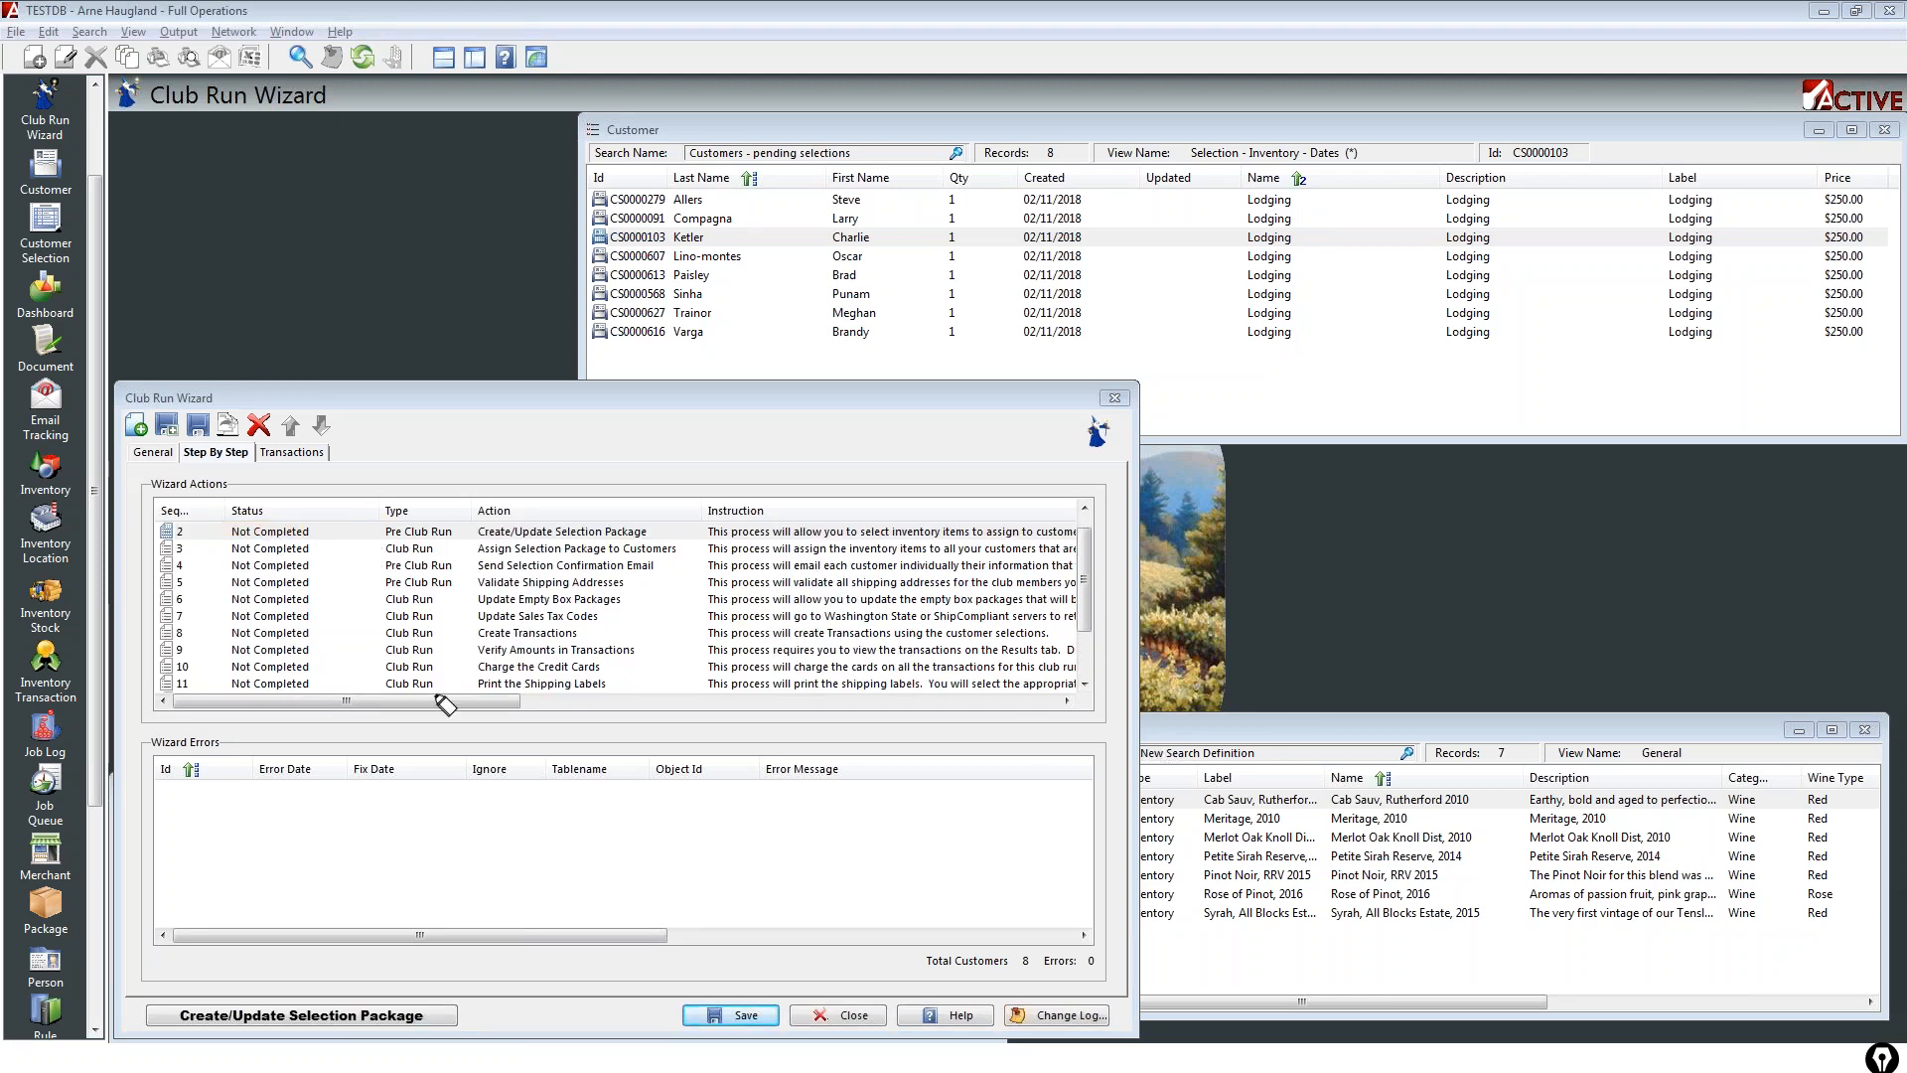
# Step: Review the presentation's Step 2 – Create/Update Selection Package text and return to the Club Run Wizard
pyautogui.hotkey('alt', 'Tab')
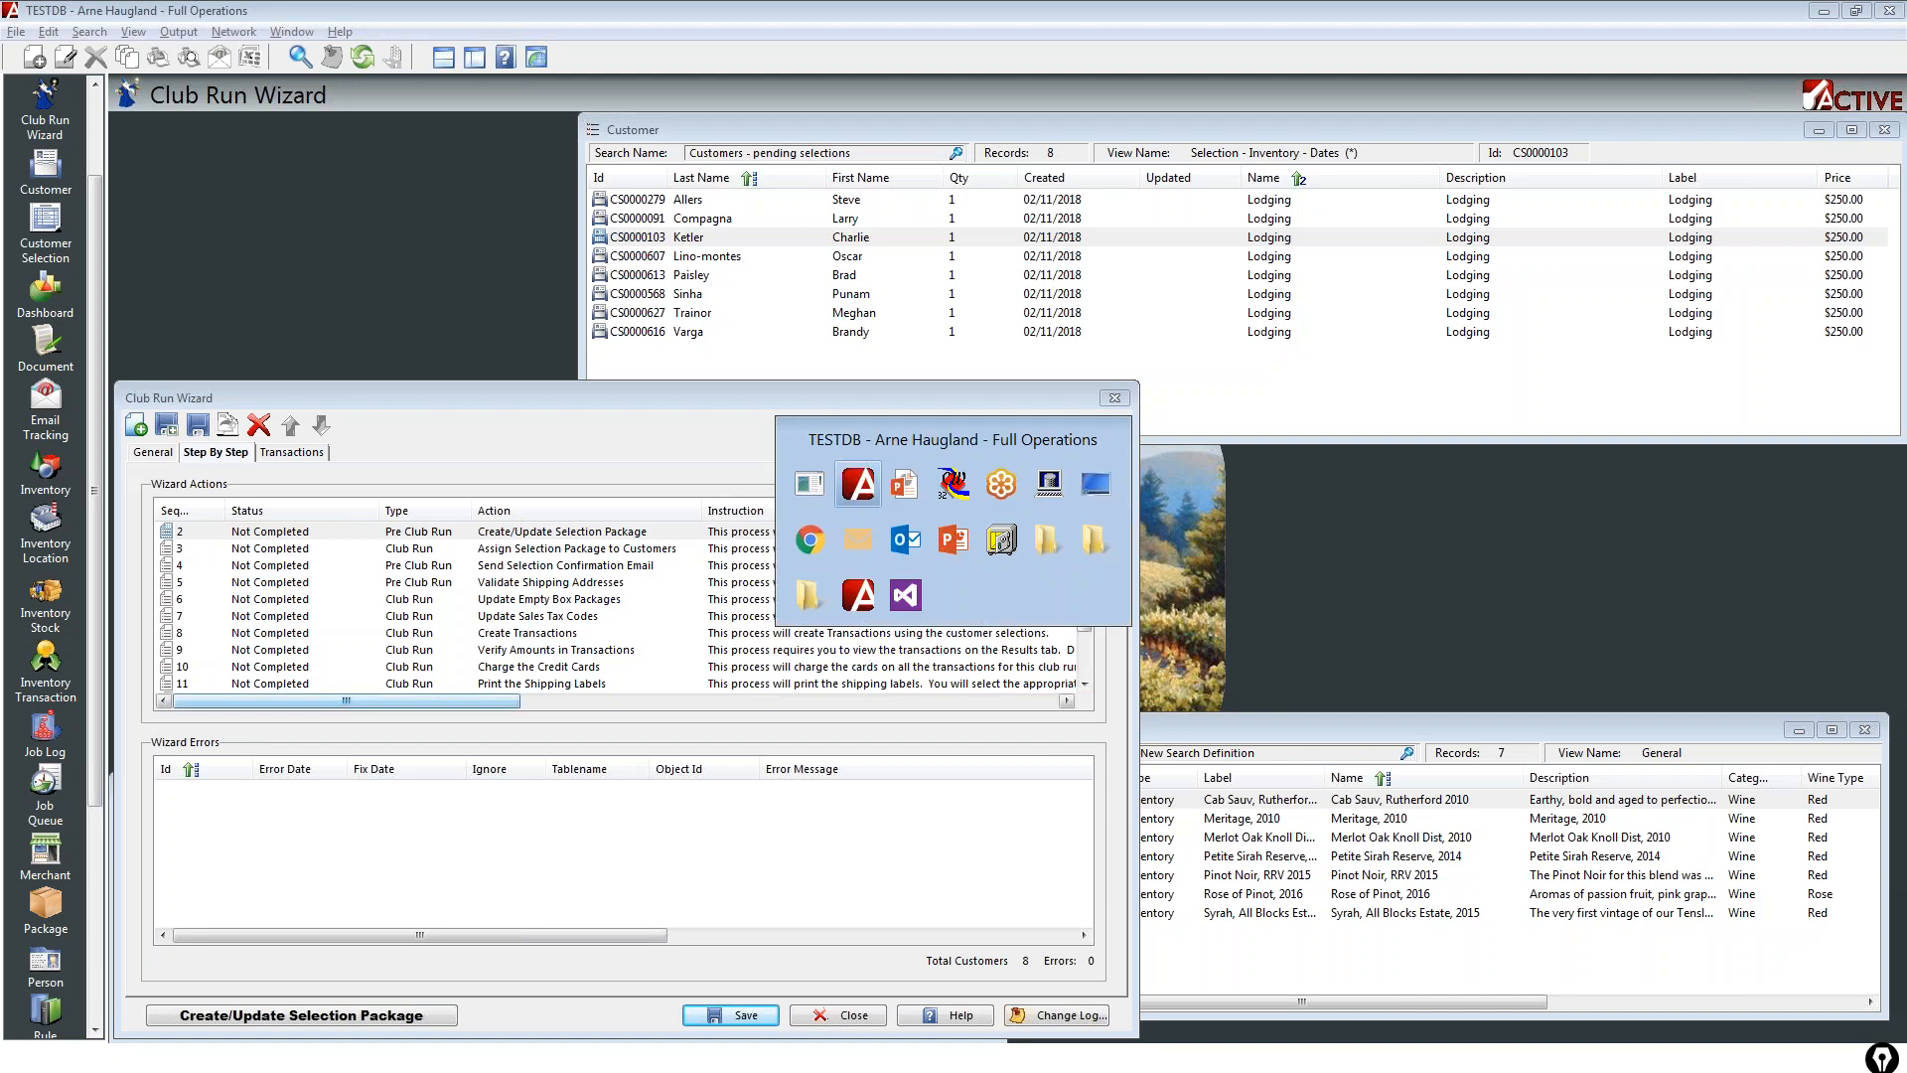
pyautogui.hotkey('alt', 'Tab')
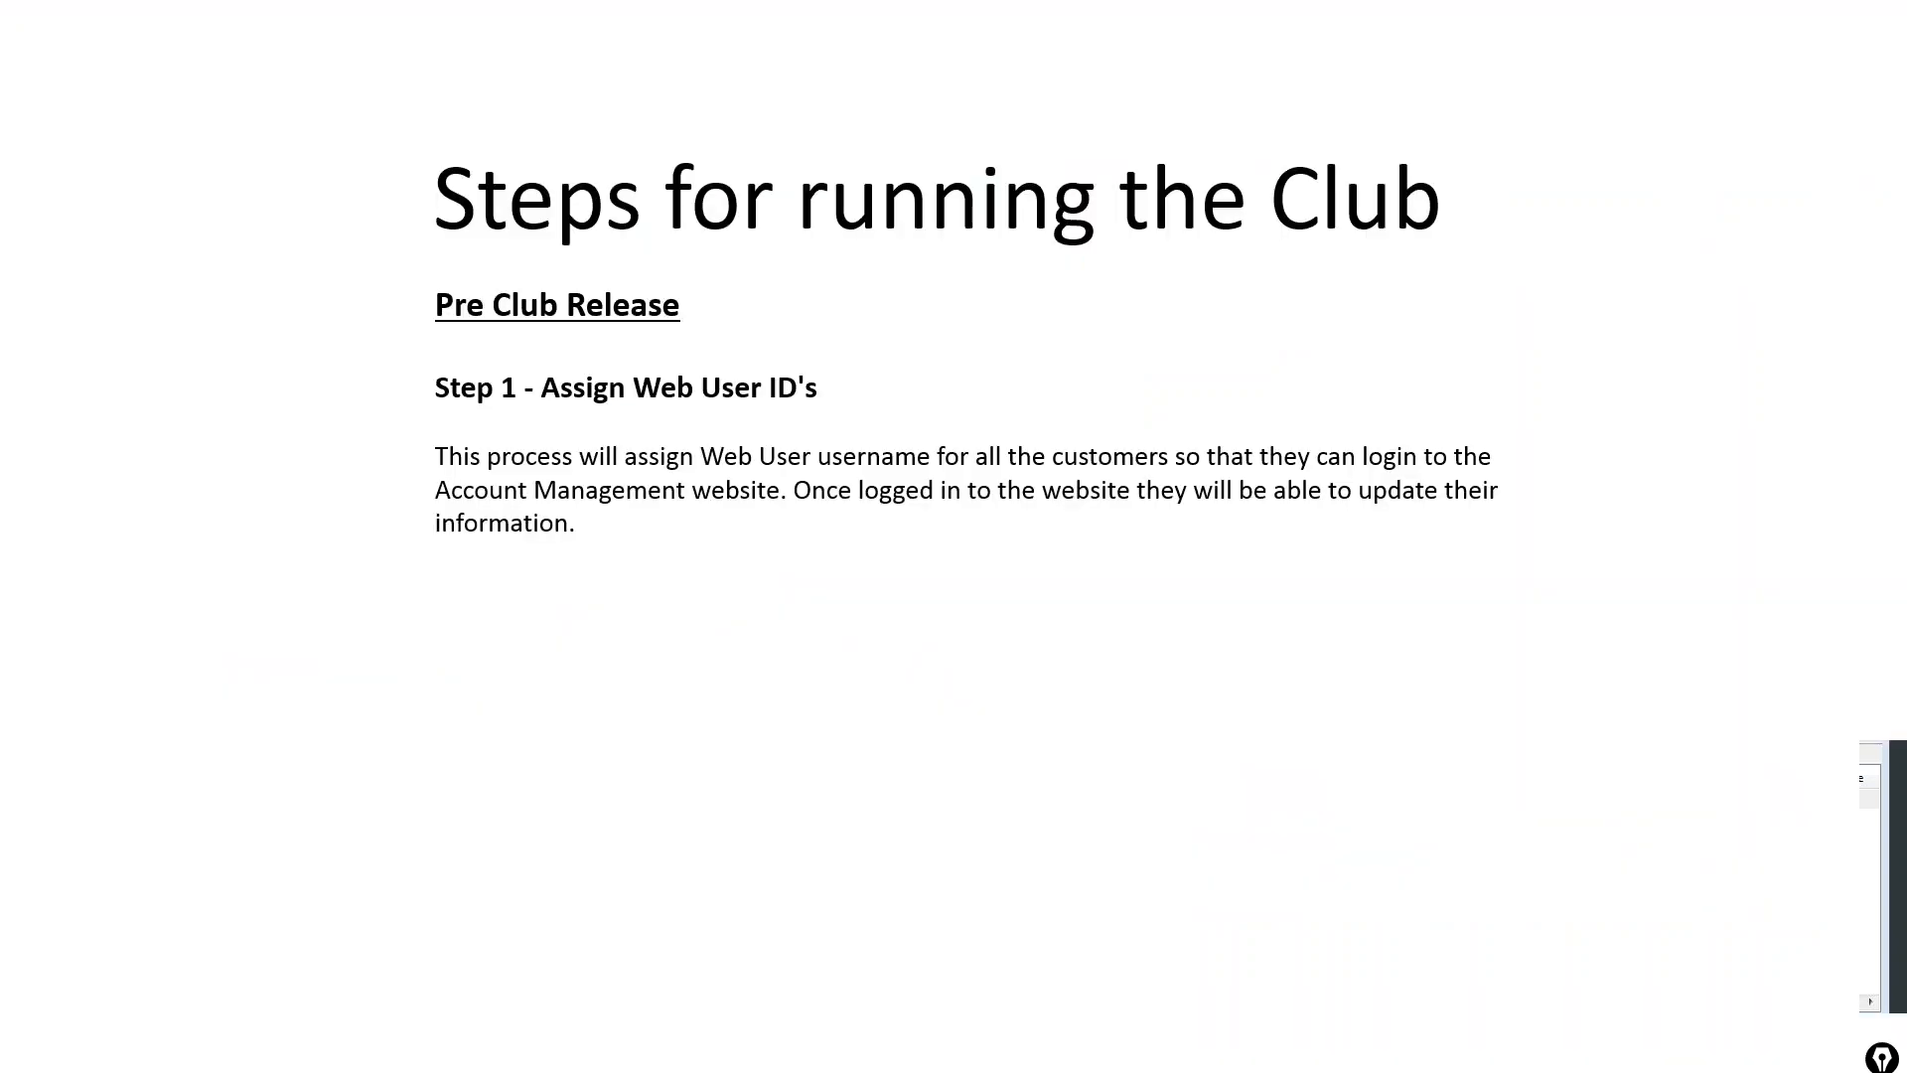
pyautogui.press('Right')
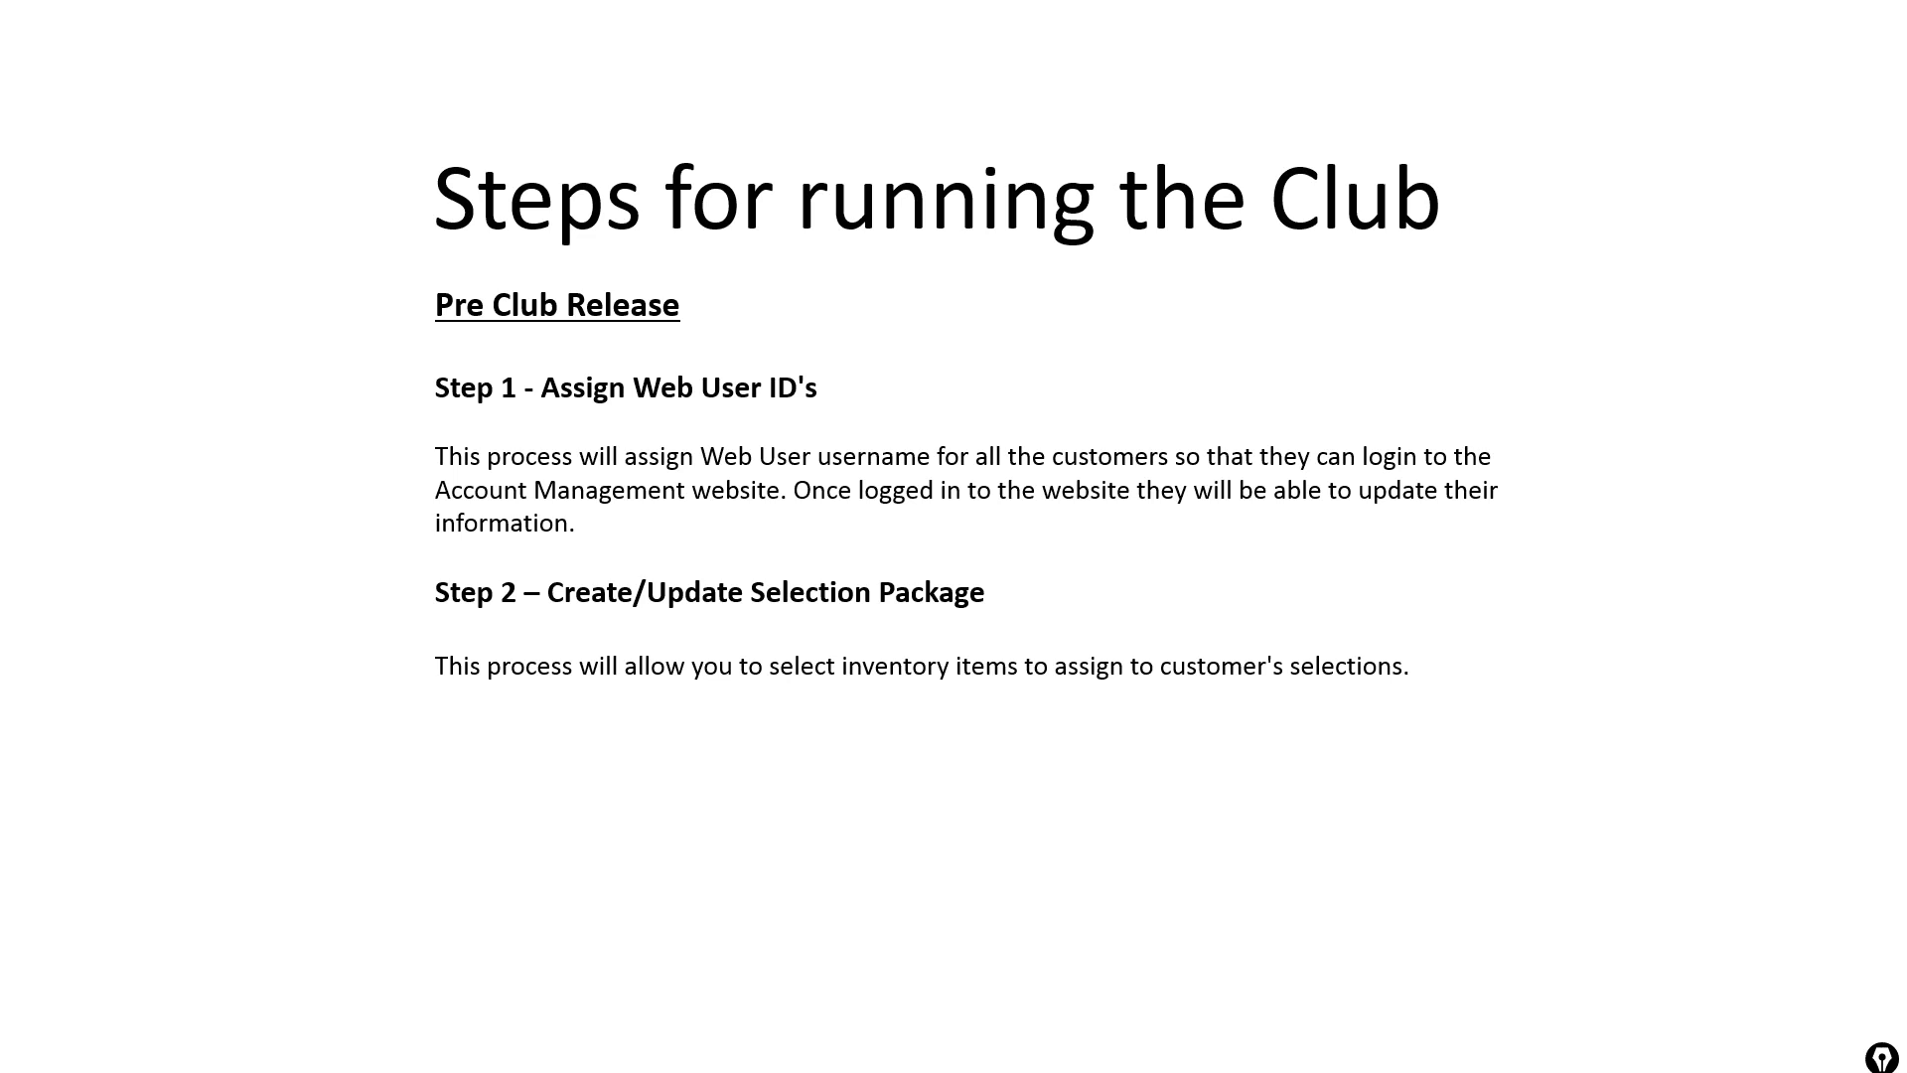
pyautogui.hotkey('alt', 'Tab')
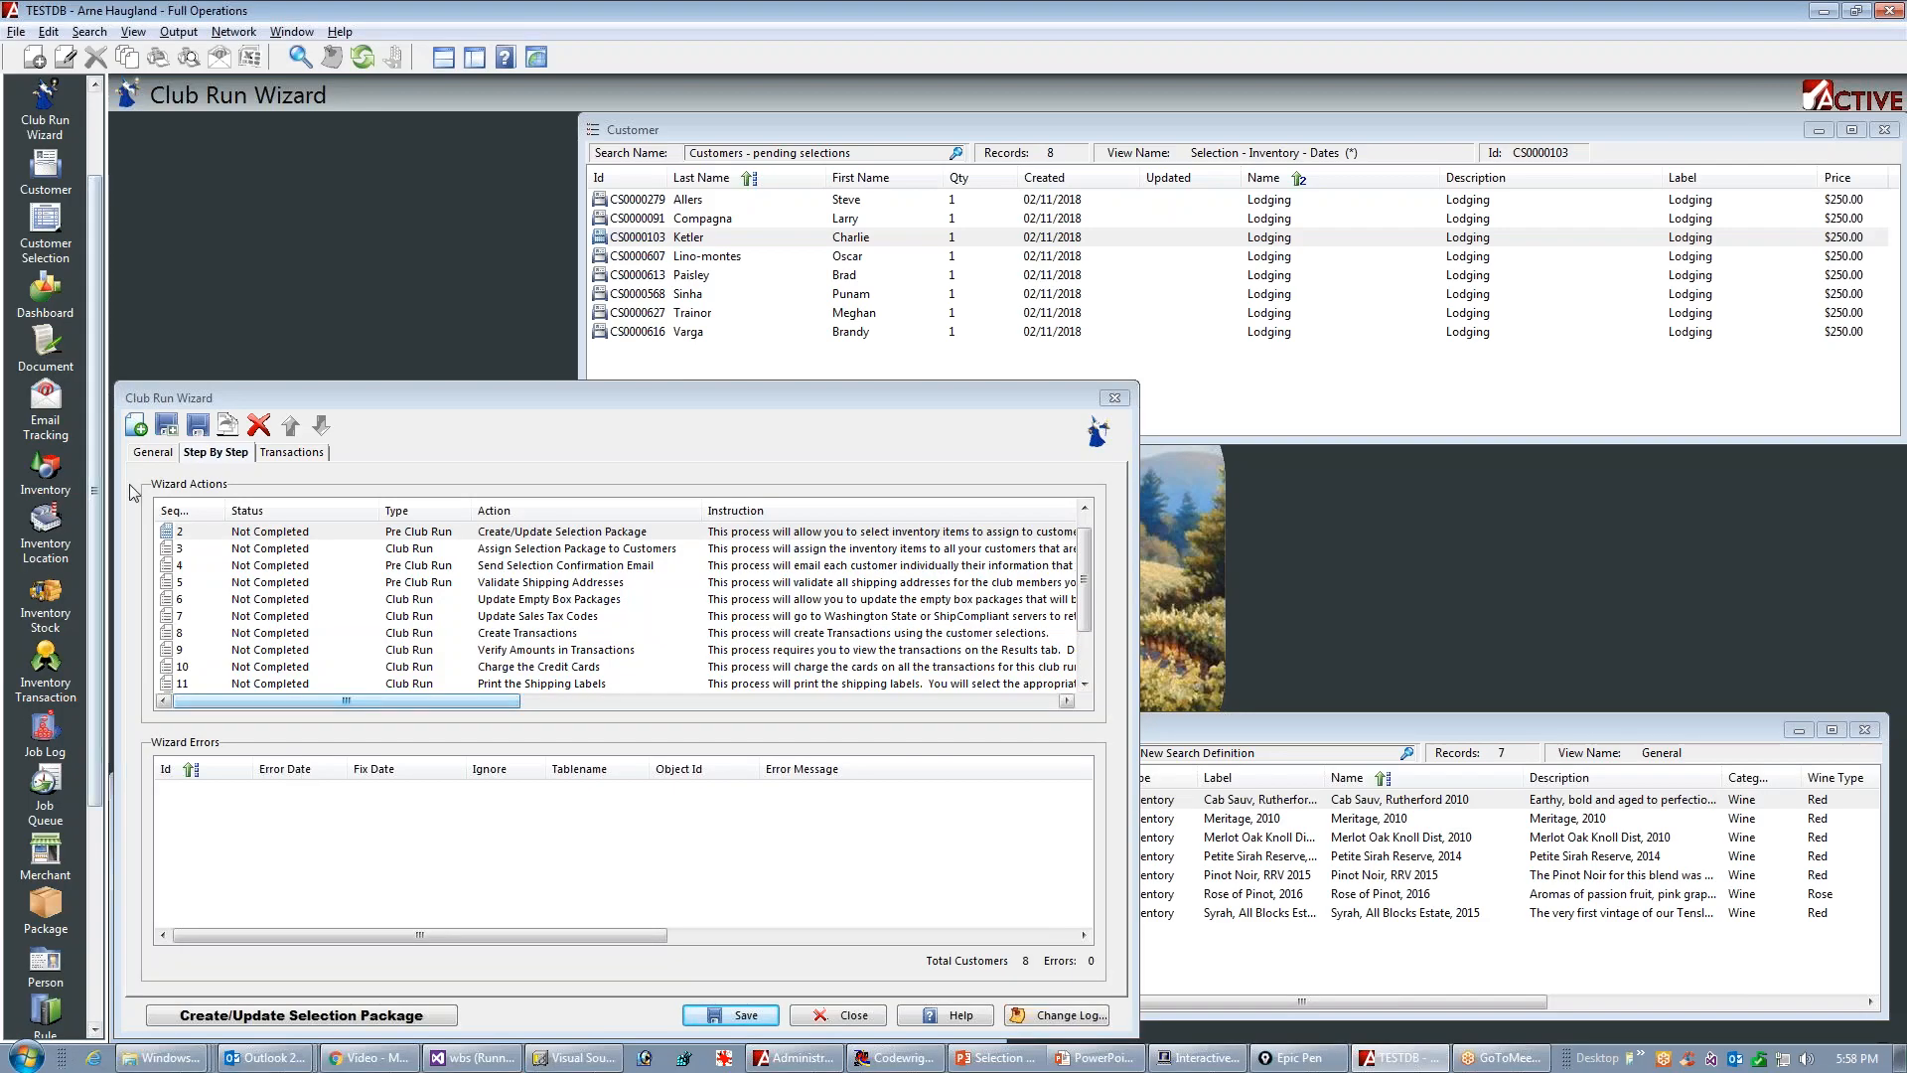
# Step: Start Create/Update Selection Package and name the package "This is my Video Presentaion of a Choice Club", copied from the Codewright text file
pyautogui.click(274, 1023)
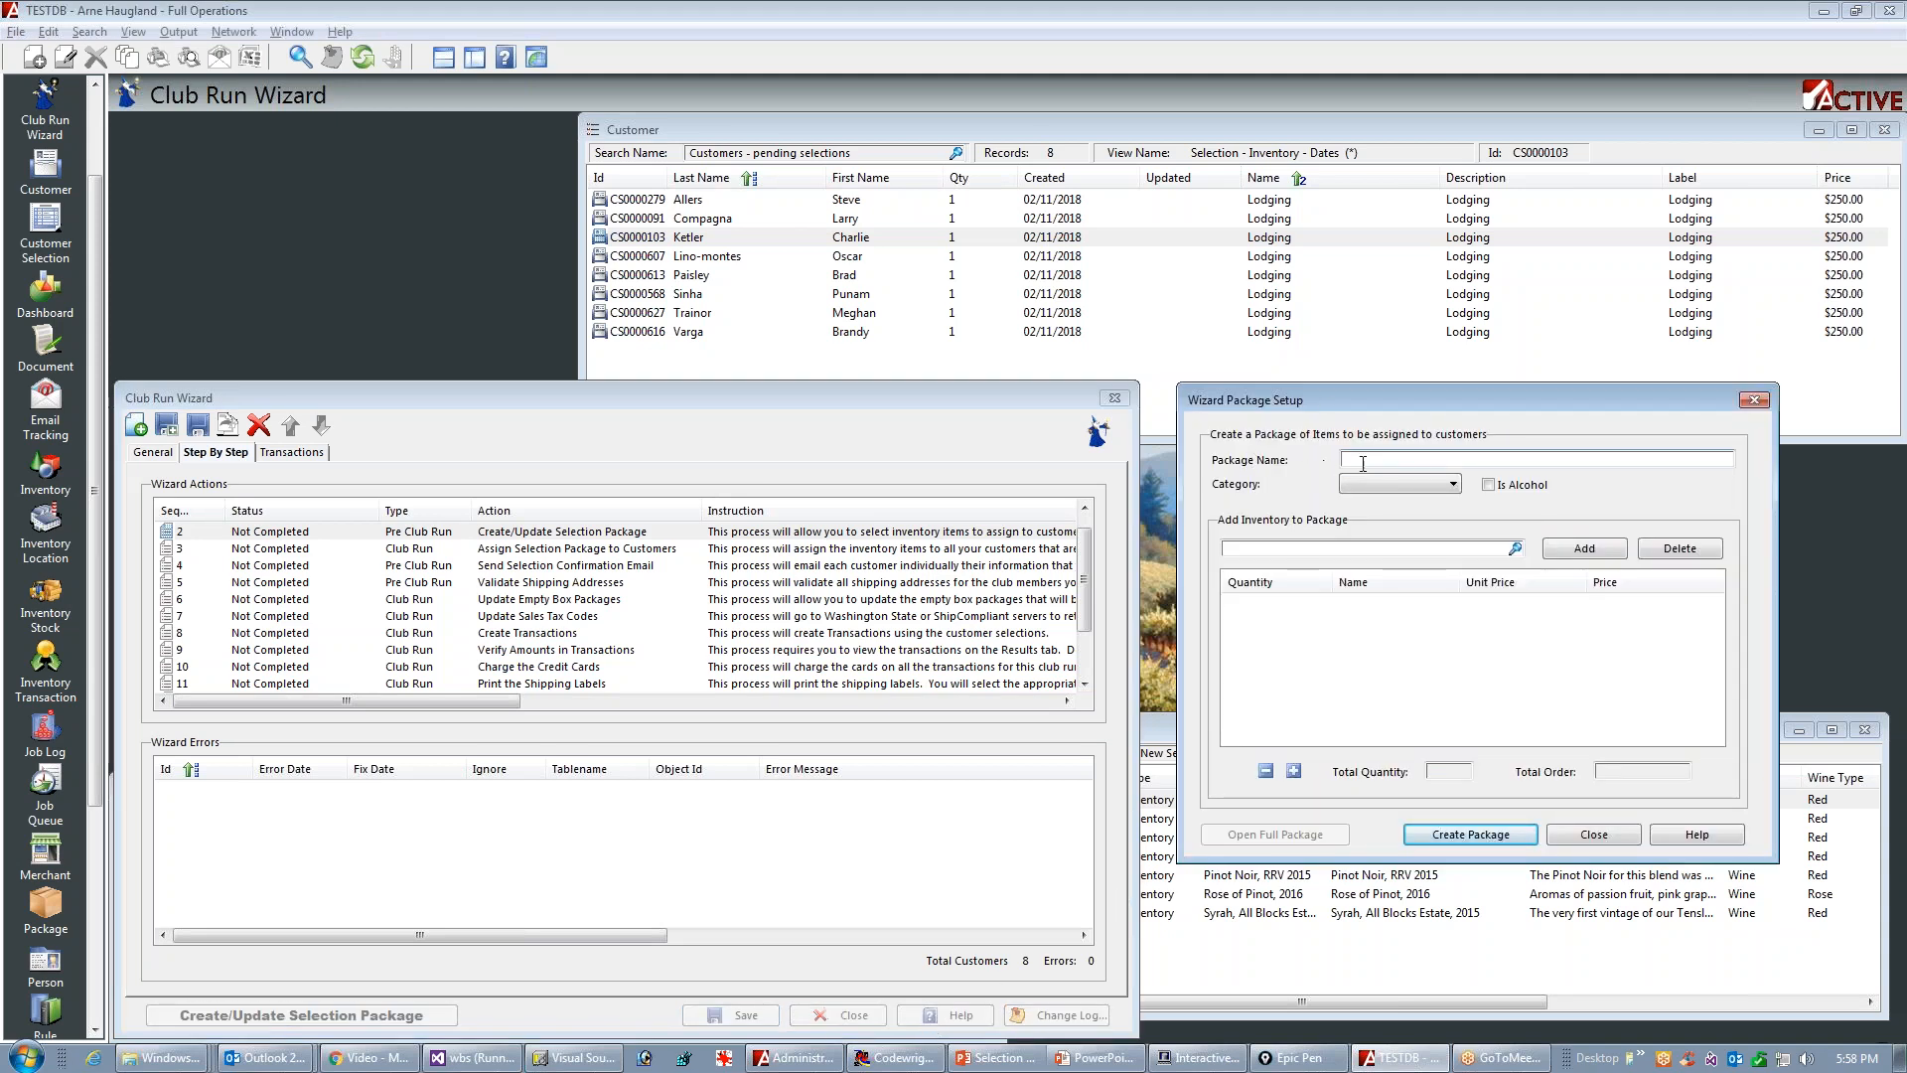
pyautogui.hotkey('alt', 'Tab')
pyautogui.hotkey('alt', 'Tab')
pyautogui.press('Up')
pyautogui.press('Up')
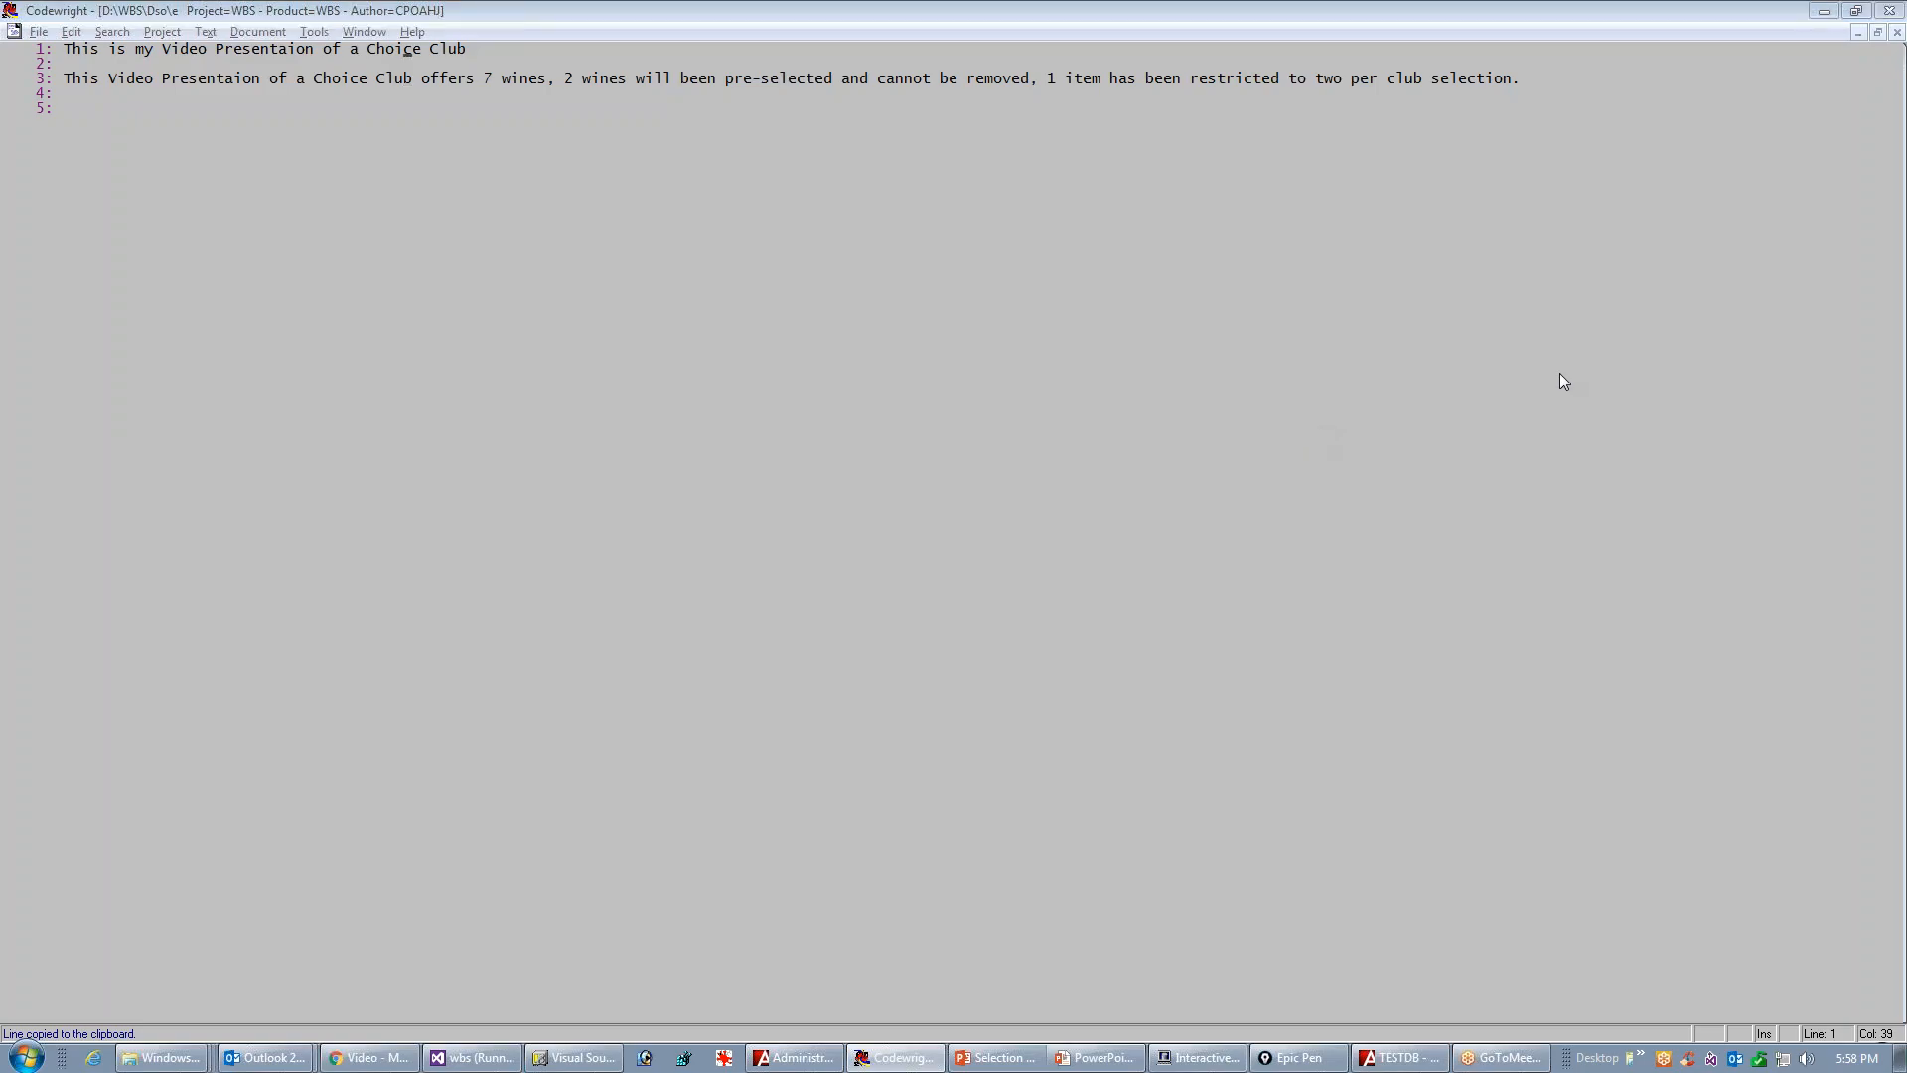
pyautogui.hotkey('alt', 'Tab')
pyautogui.write('This is my Video Presentaion of a Choice Club')
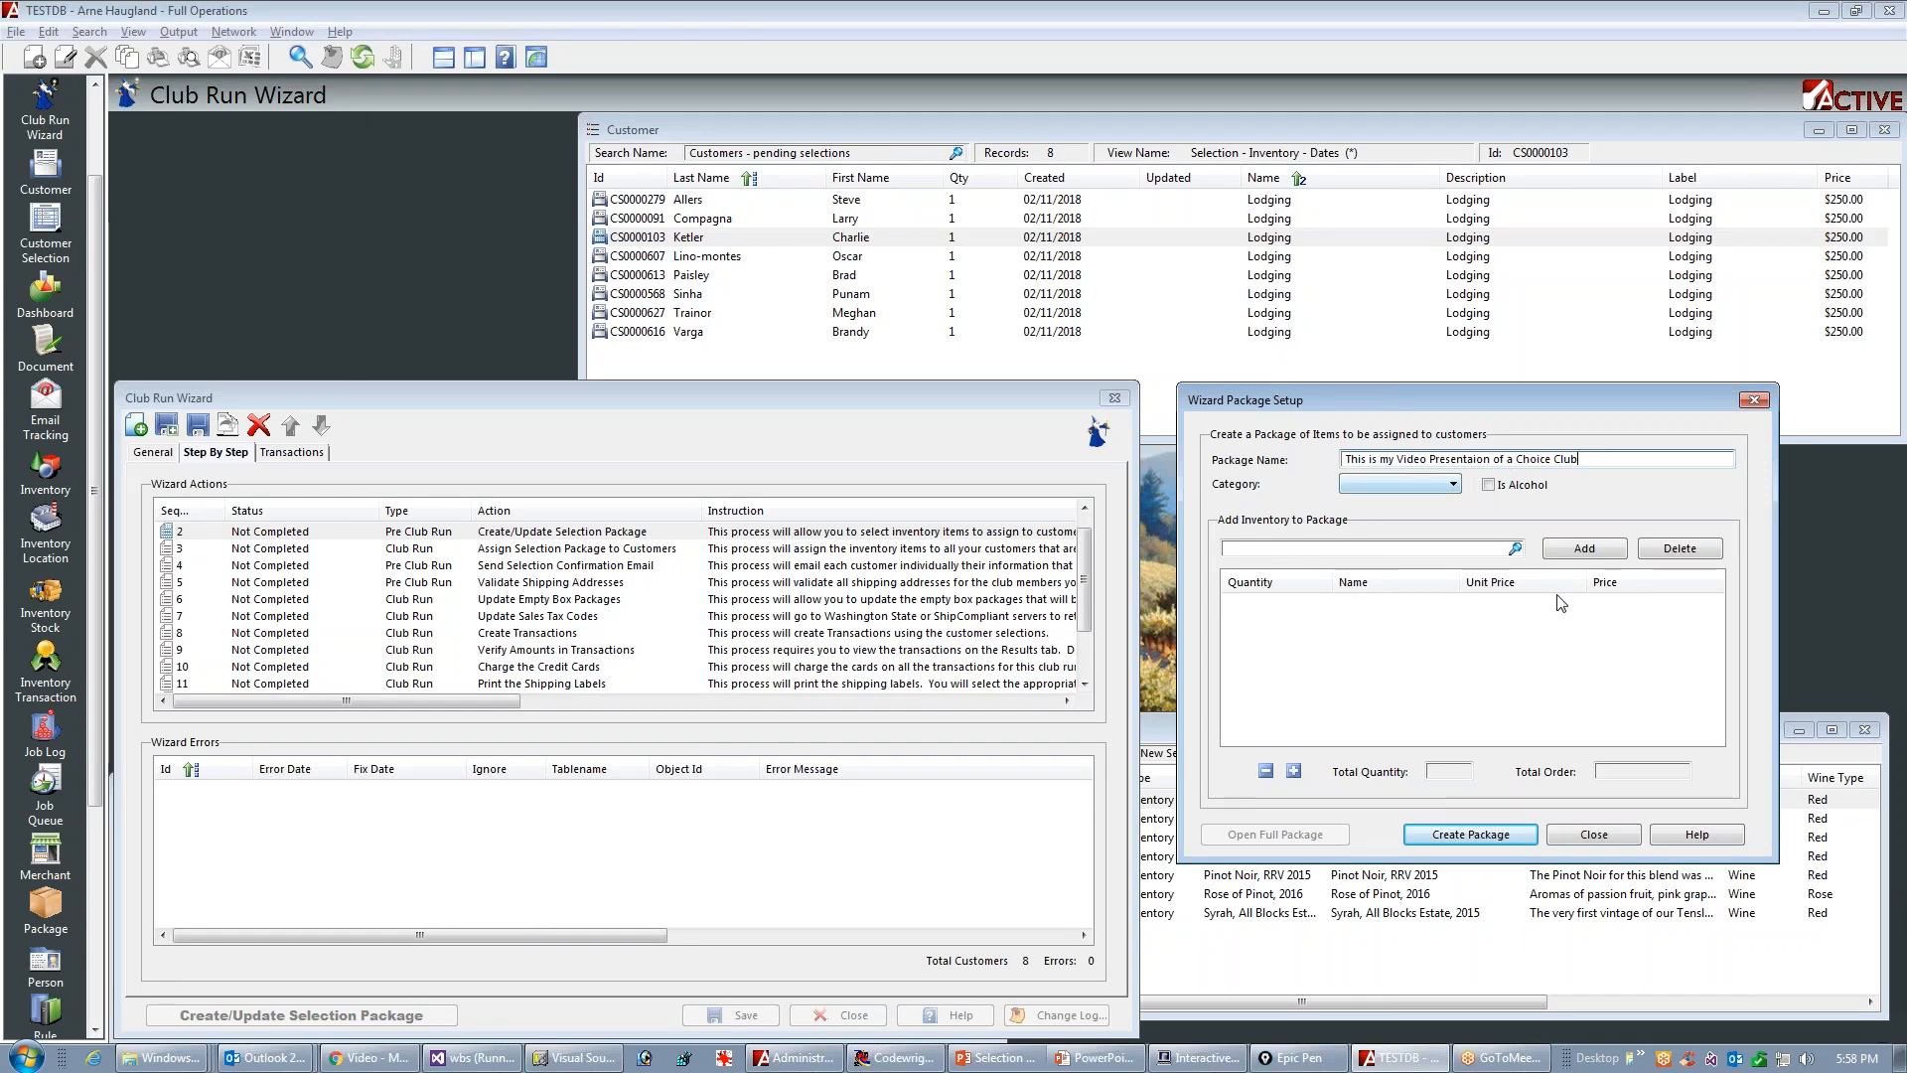
# Step: Set the package category to Wine and mark the package as alcohol
pyautogui.click(1453, 484)
pyautogui.click(1376, 787)
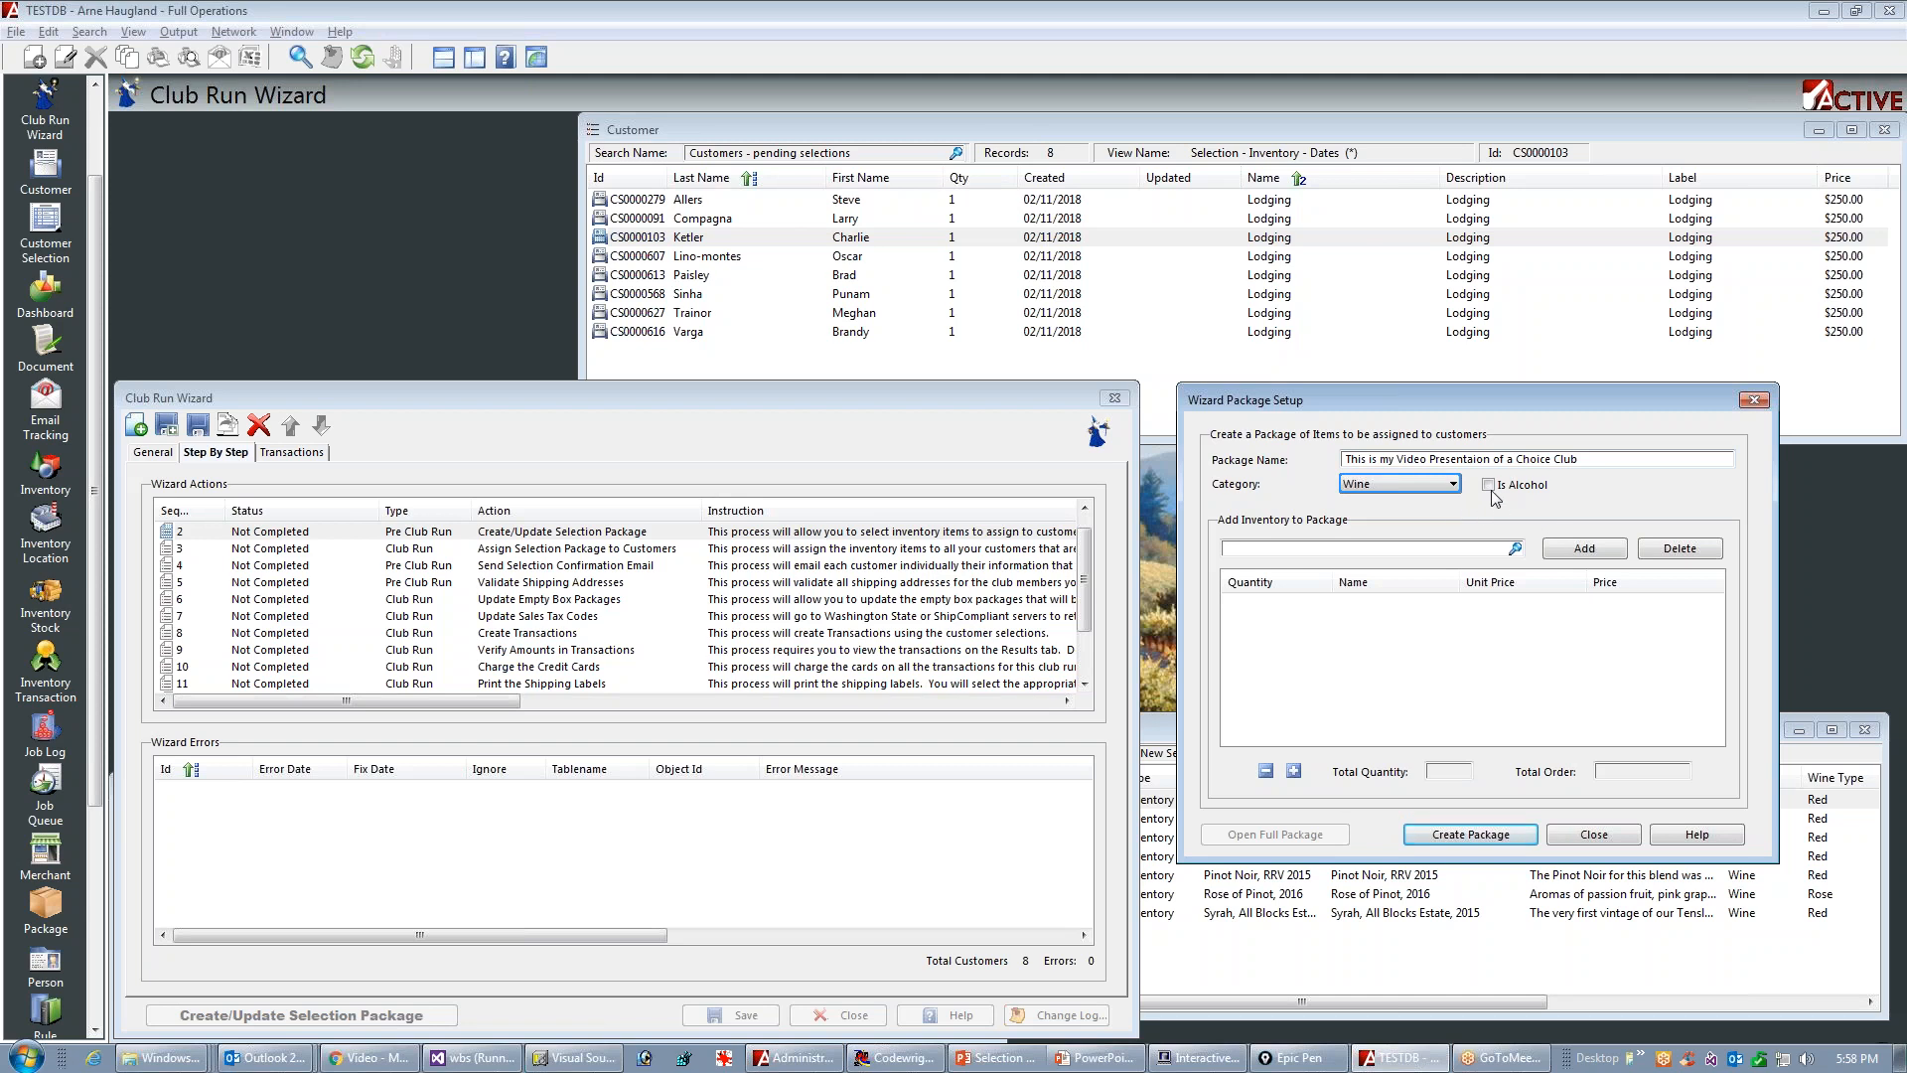
pyautogui.press('Tab')
pyautogui.press('space')
# Step: Add Cab Sauv, Rutherford 2010 to the package from the Napa inventory location
pyautogui.press('Tab')
pyautogui.write('ca')
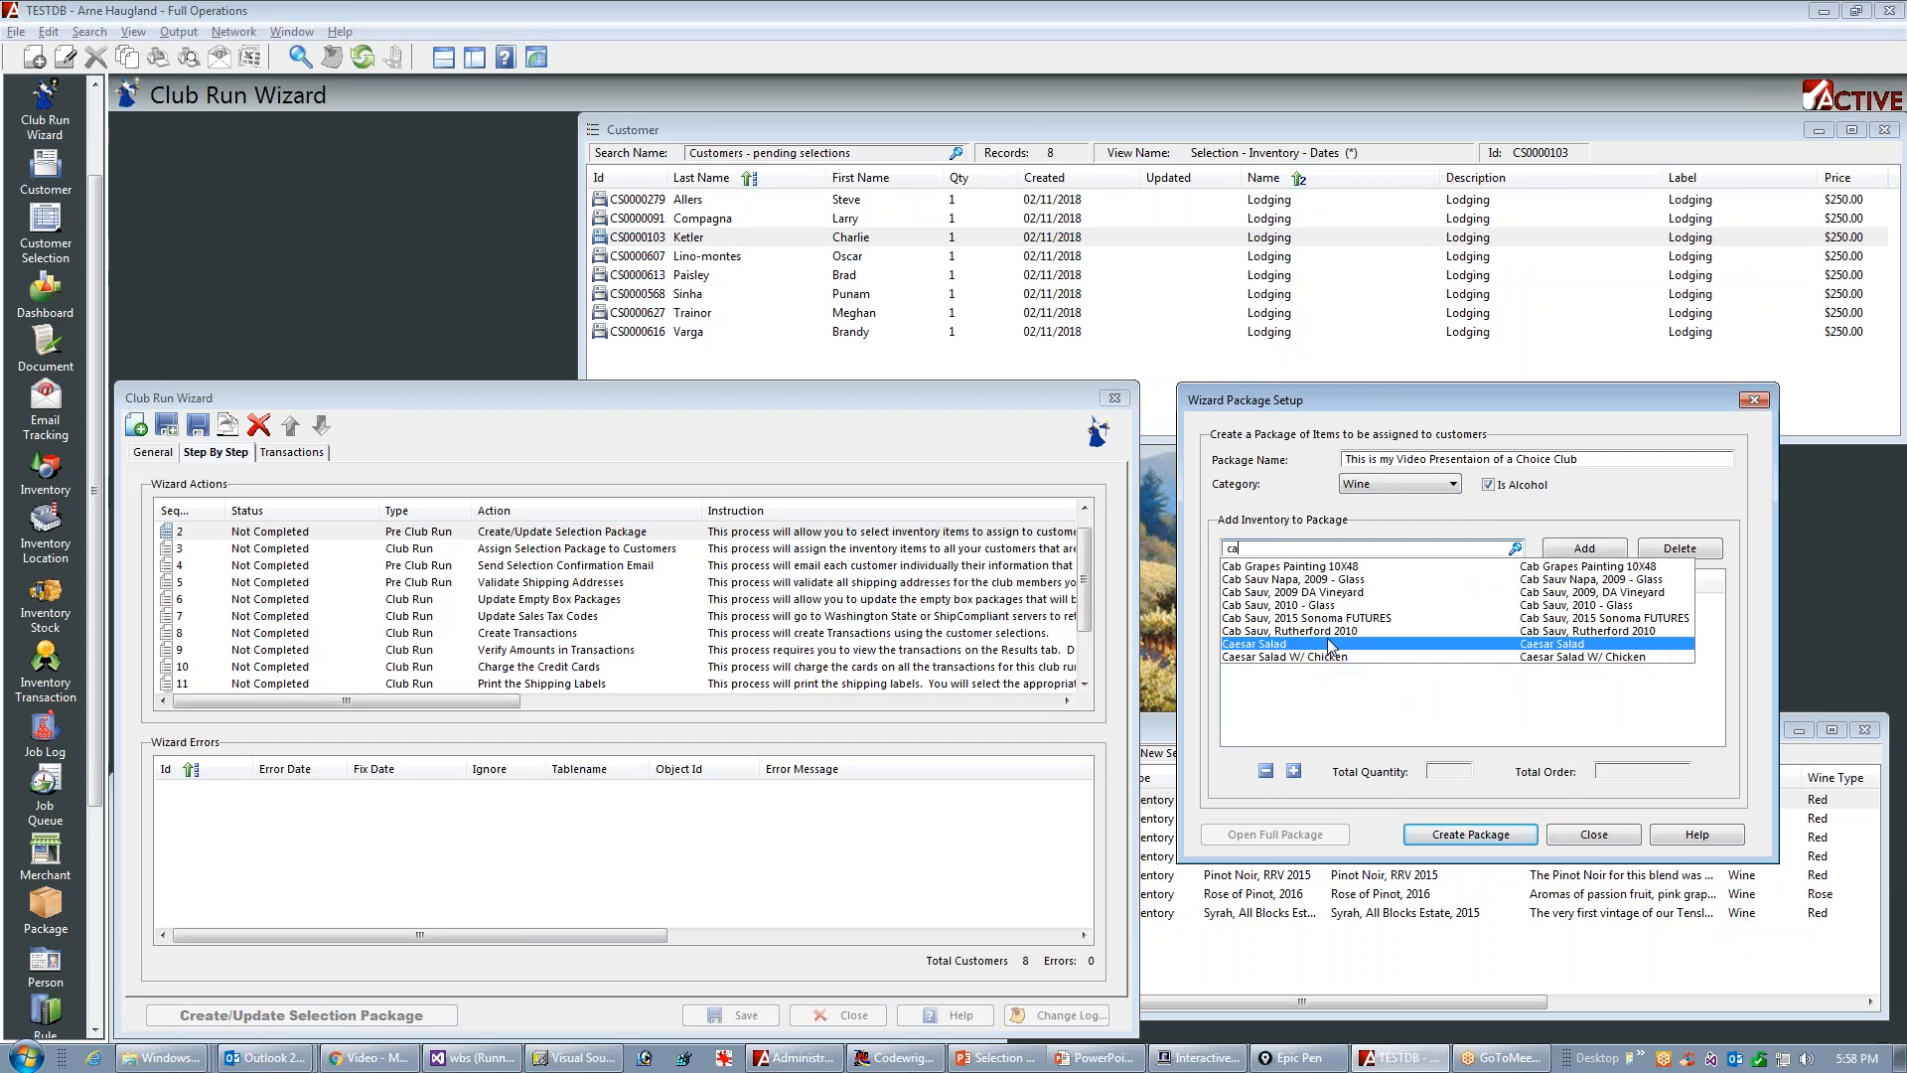
pyautogui.click(1327, 632)
pyautogui.click(1584, 548)
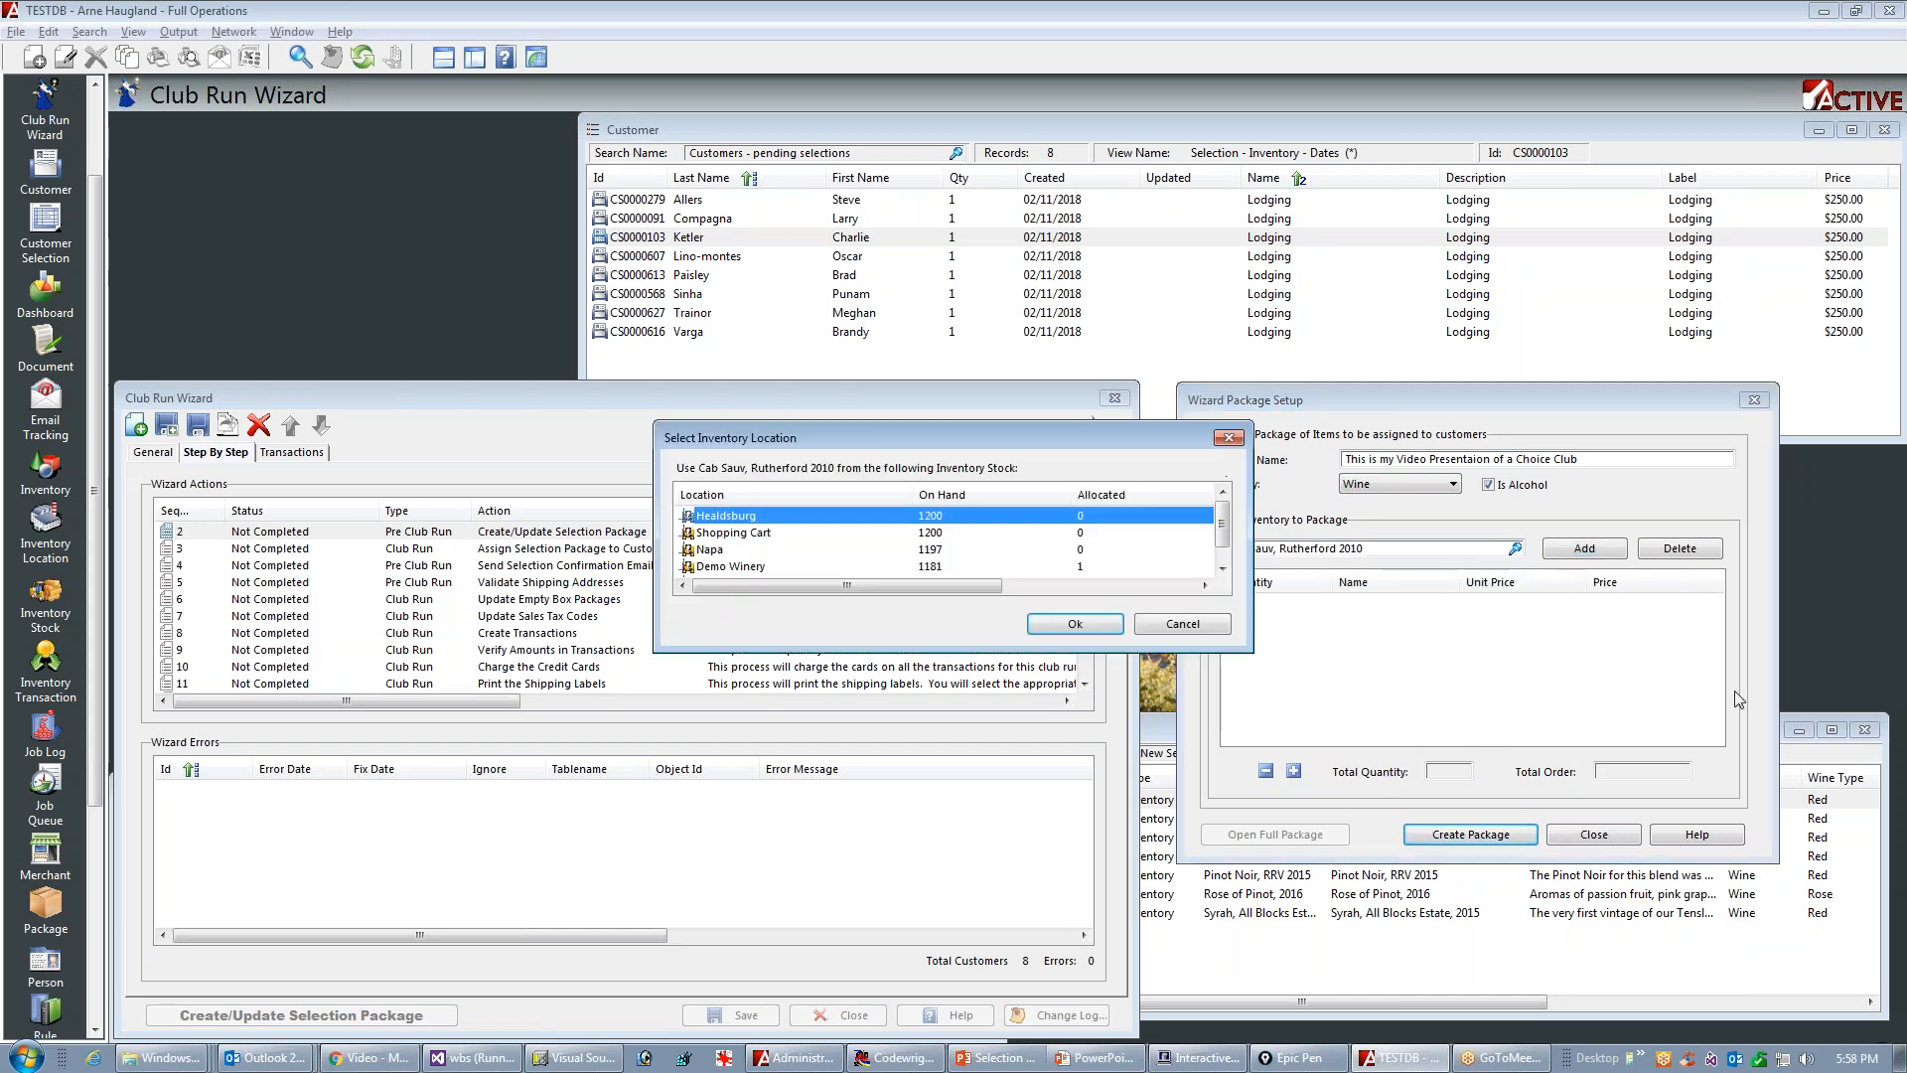
pyautogui.click(714, 553)
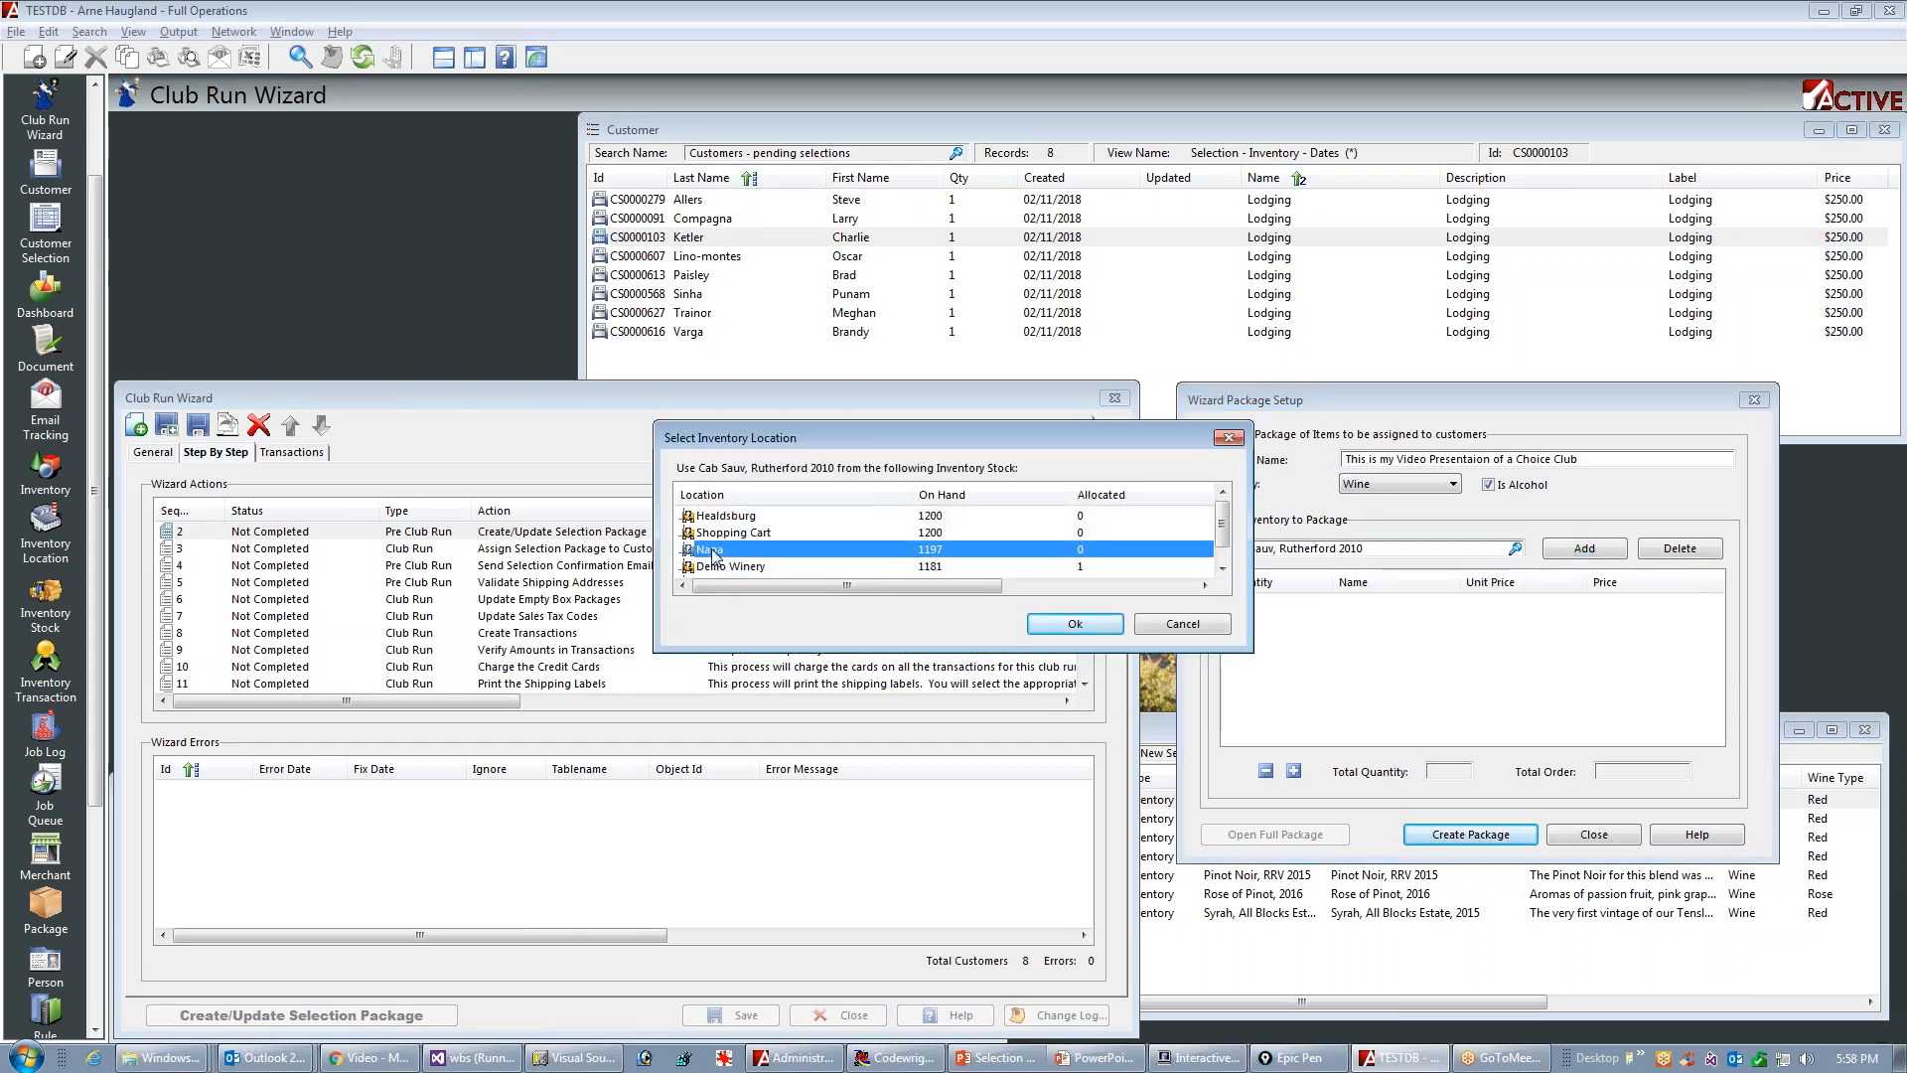
pyautogui.click(1075, 626)
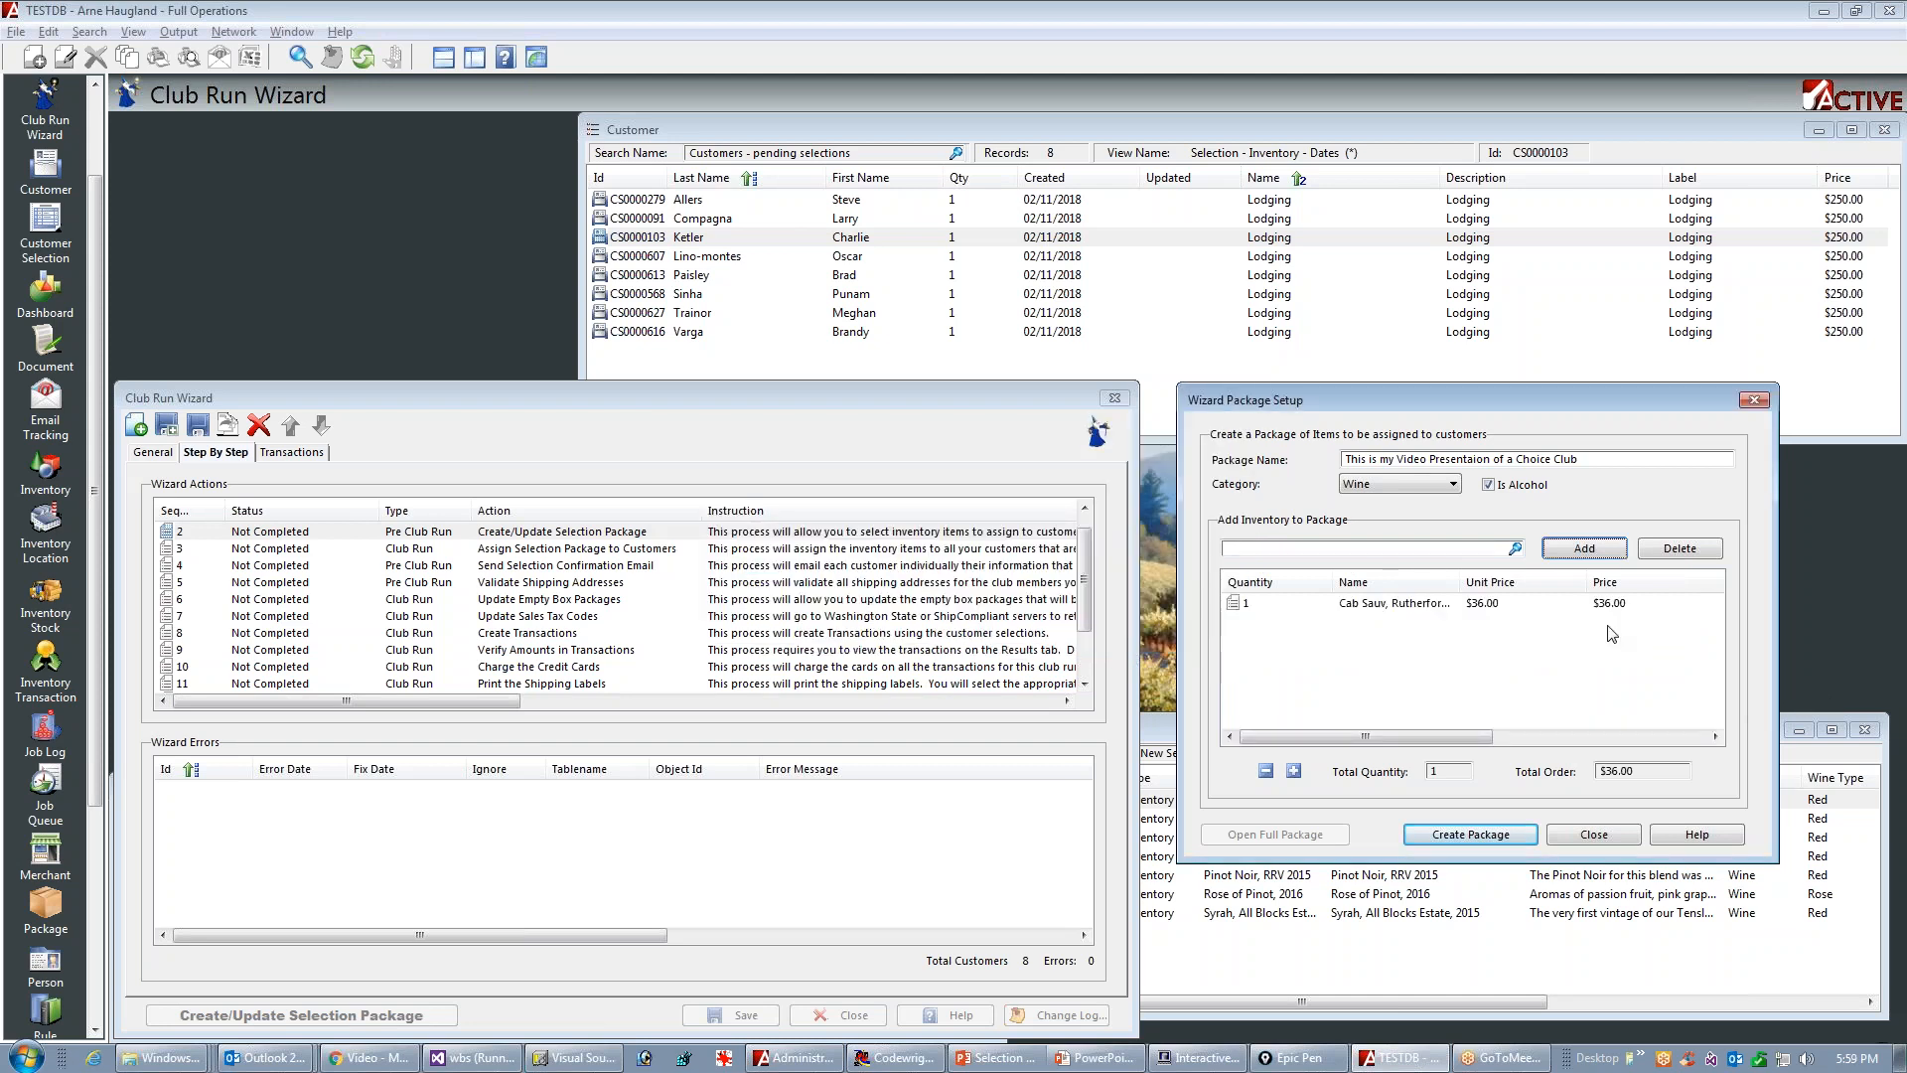
# Step: Add Pinot Noir, RRV 2015 to the package from the Napa inventory location and create the package
pyautogui.write('p')
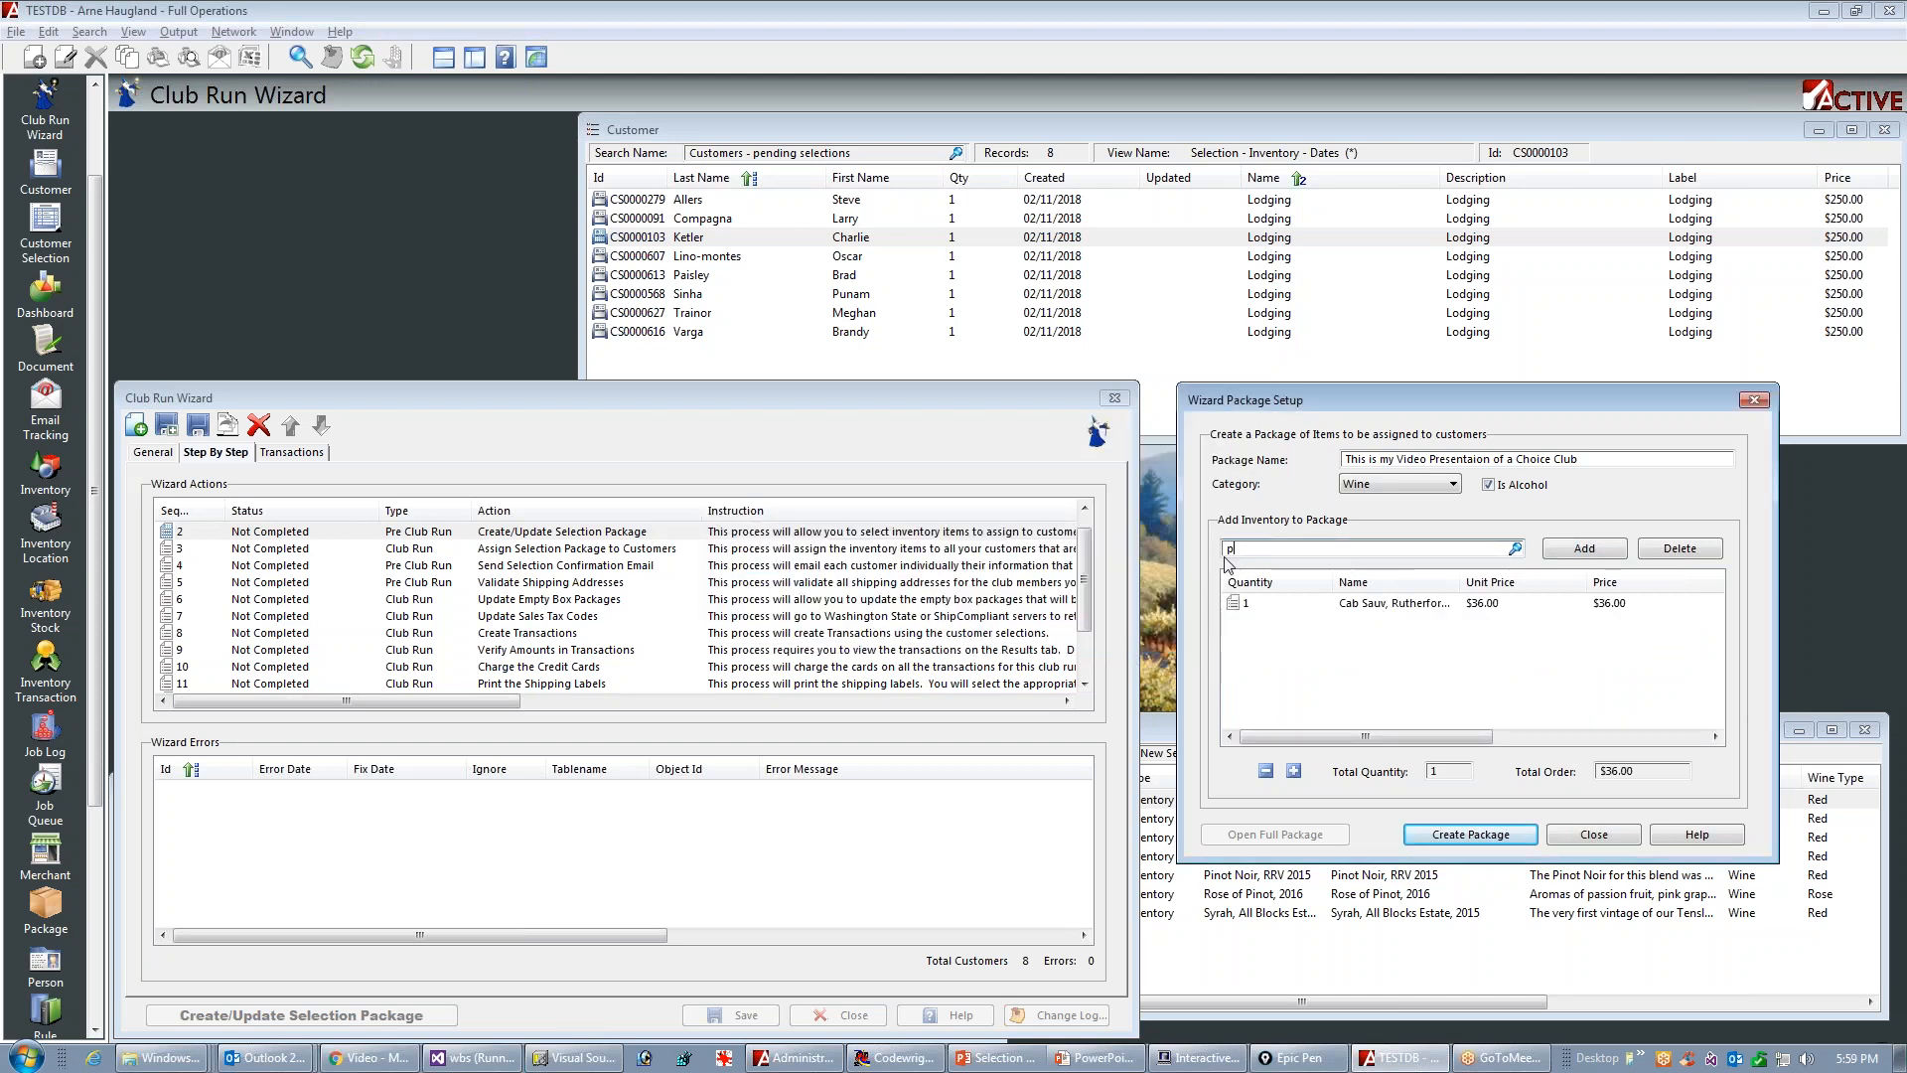
pyautogui.click(1309, 645)
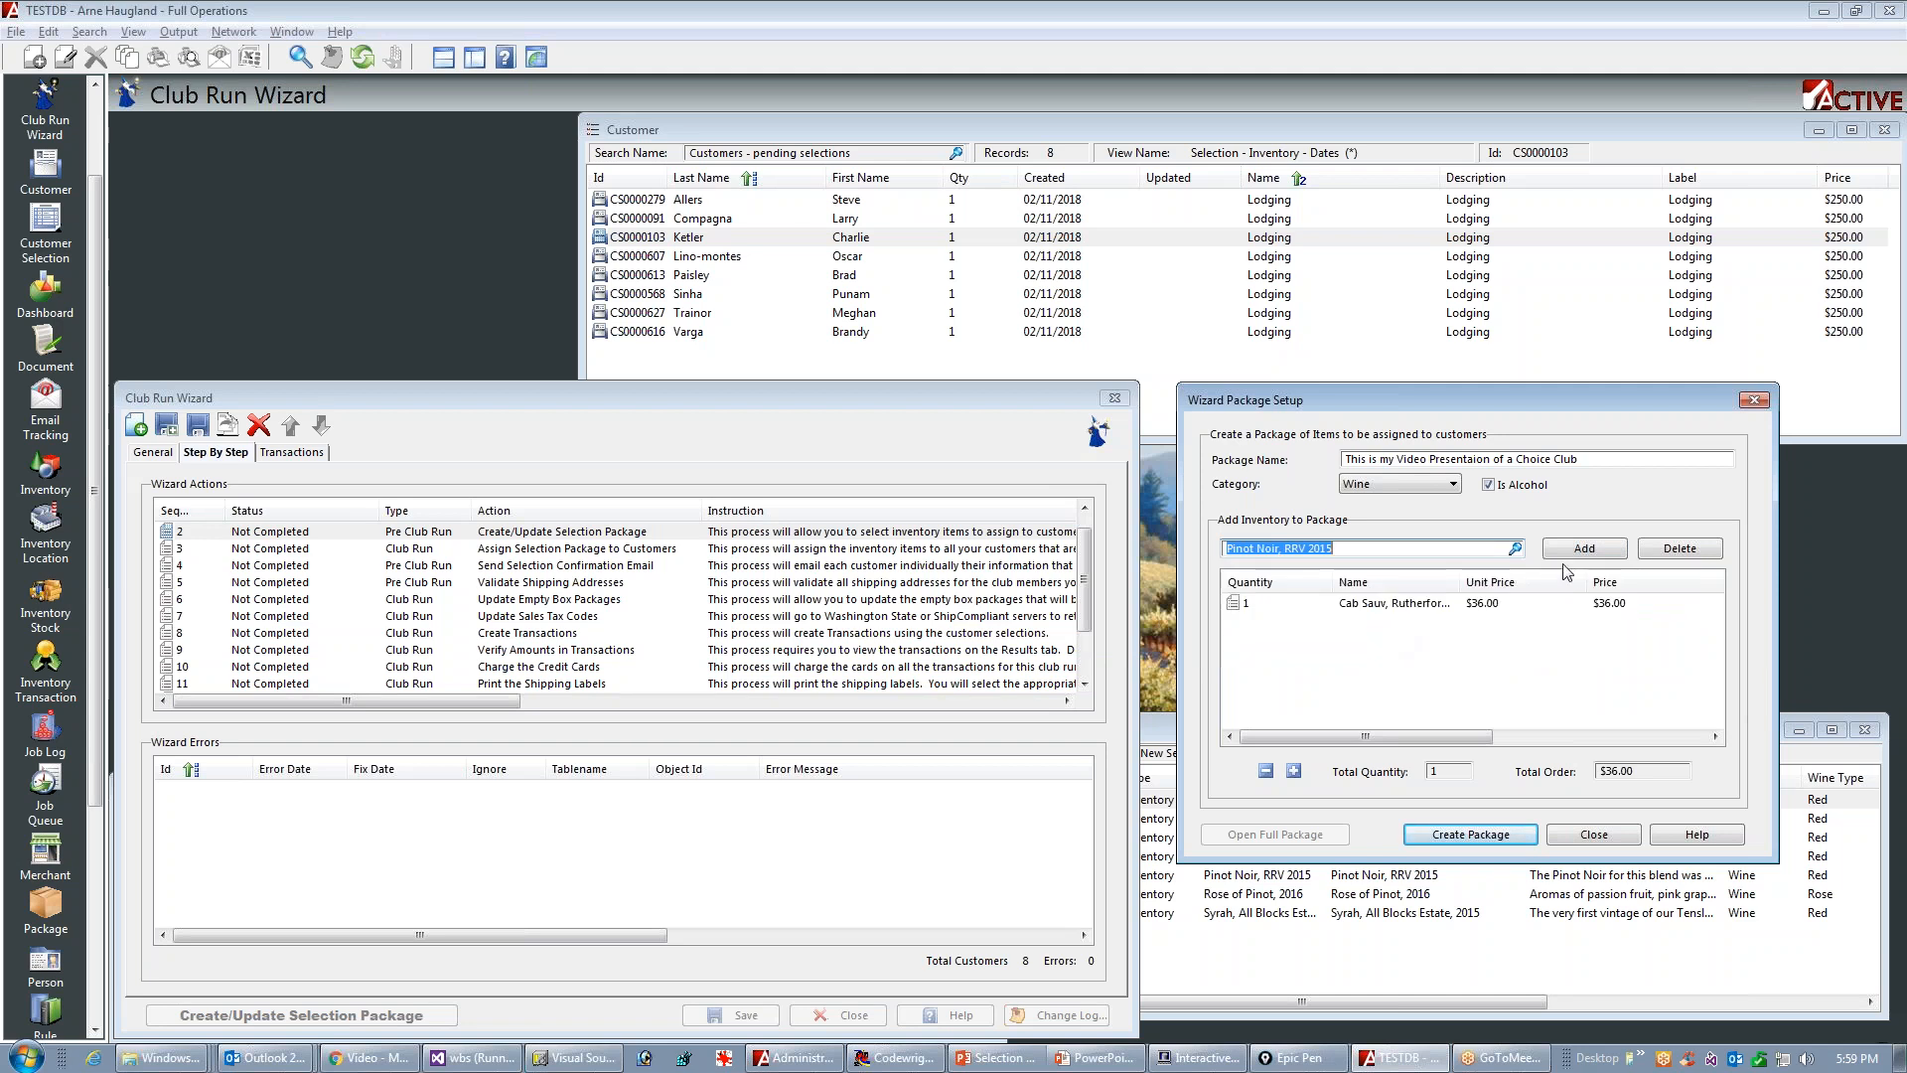
pyautogui.click(1584, 549)
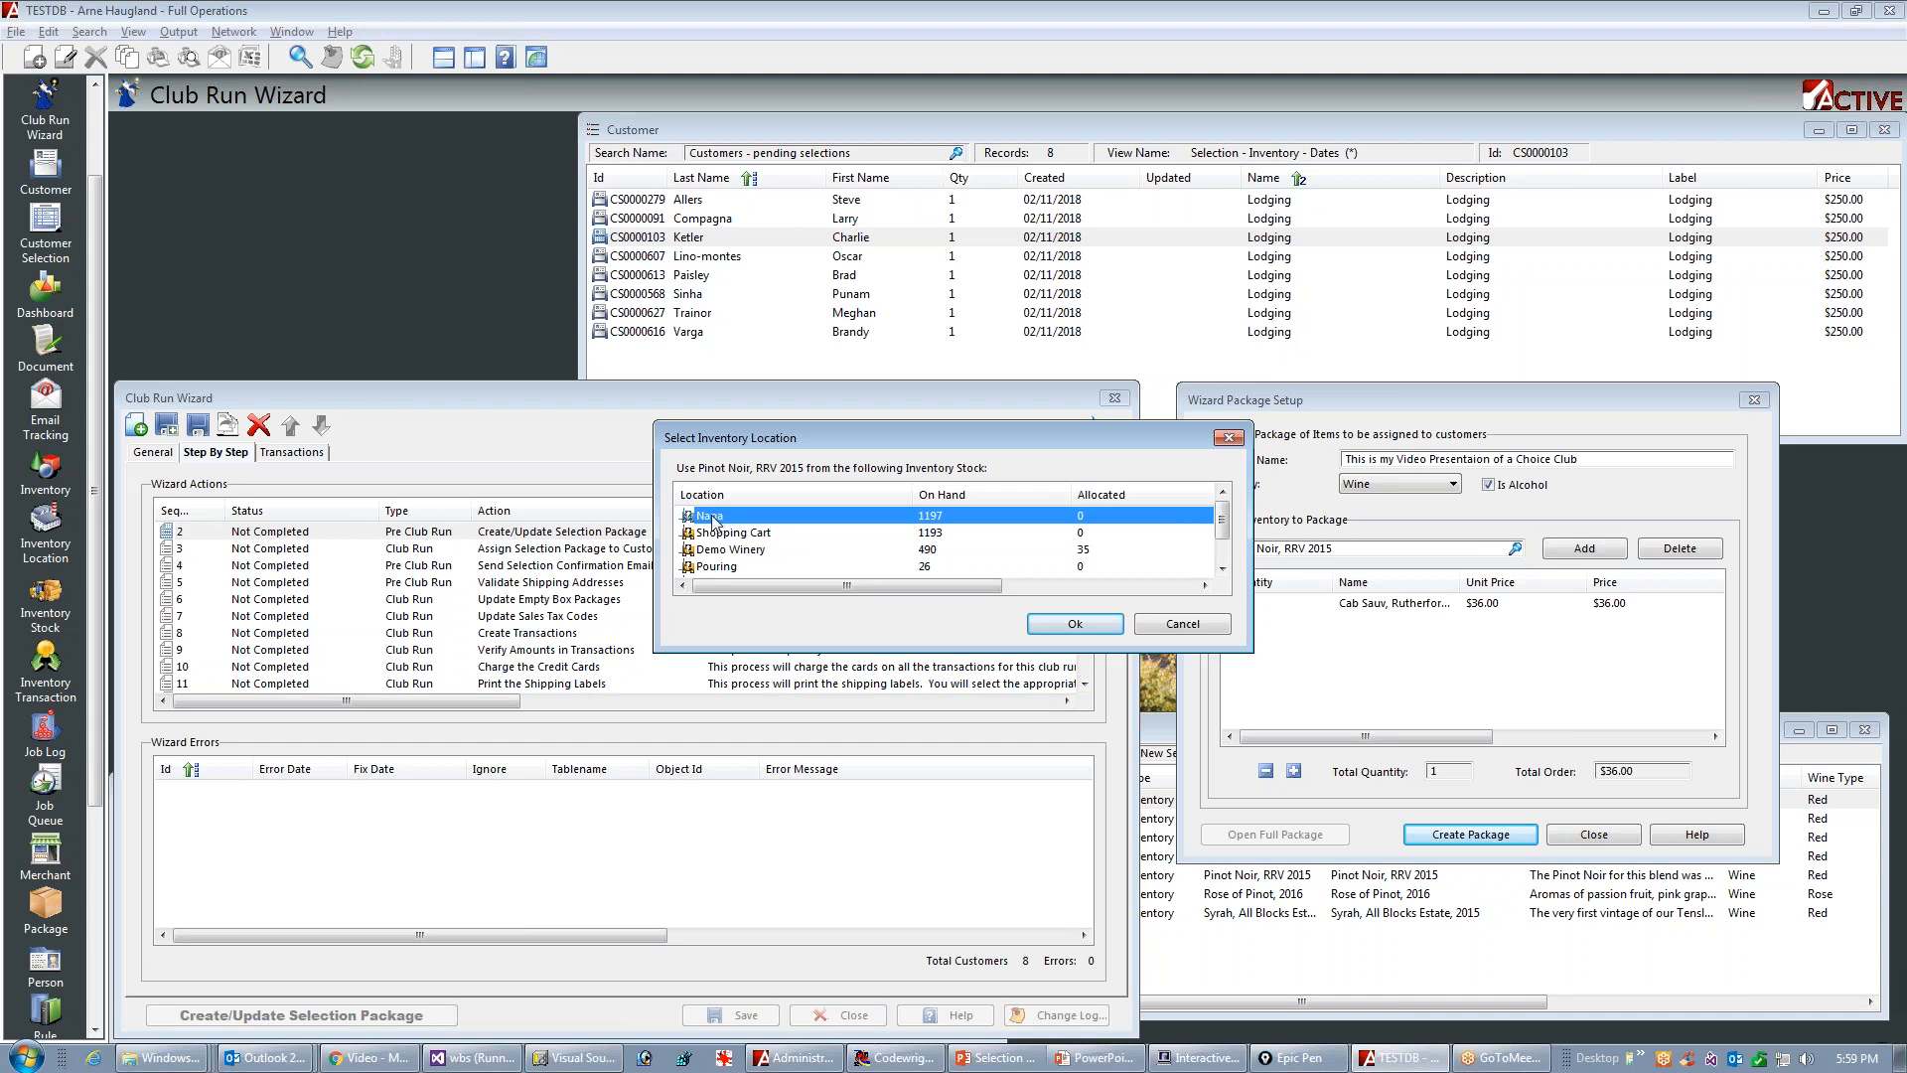
pyautogui.click(1090, 624)
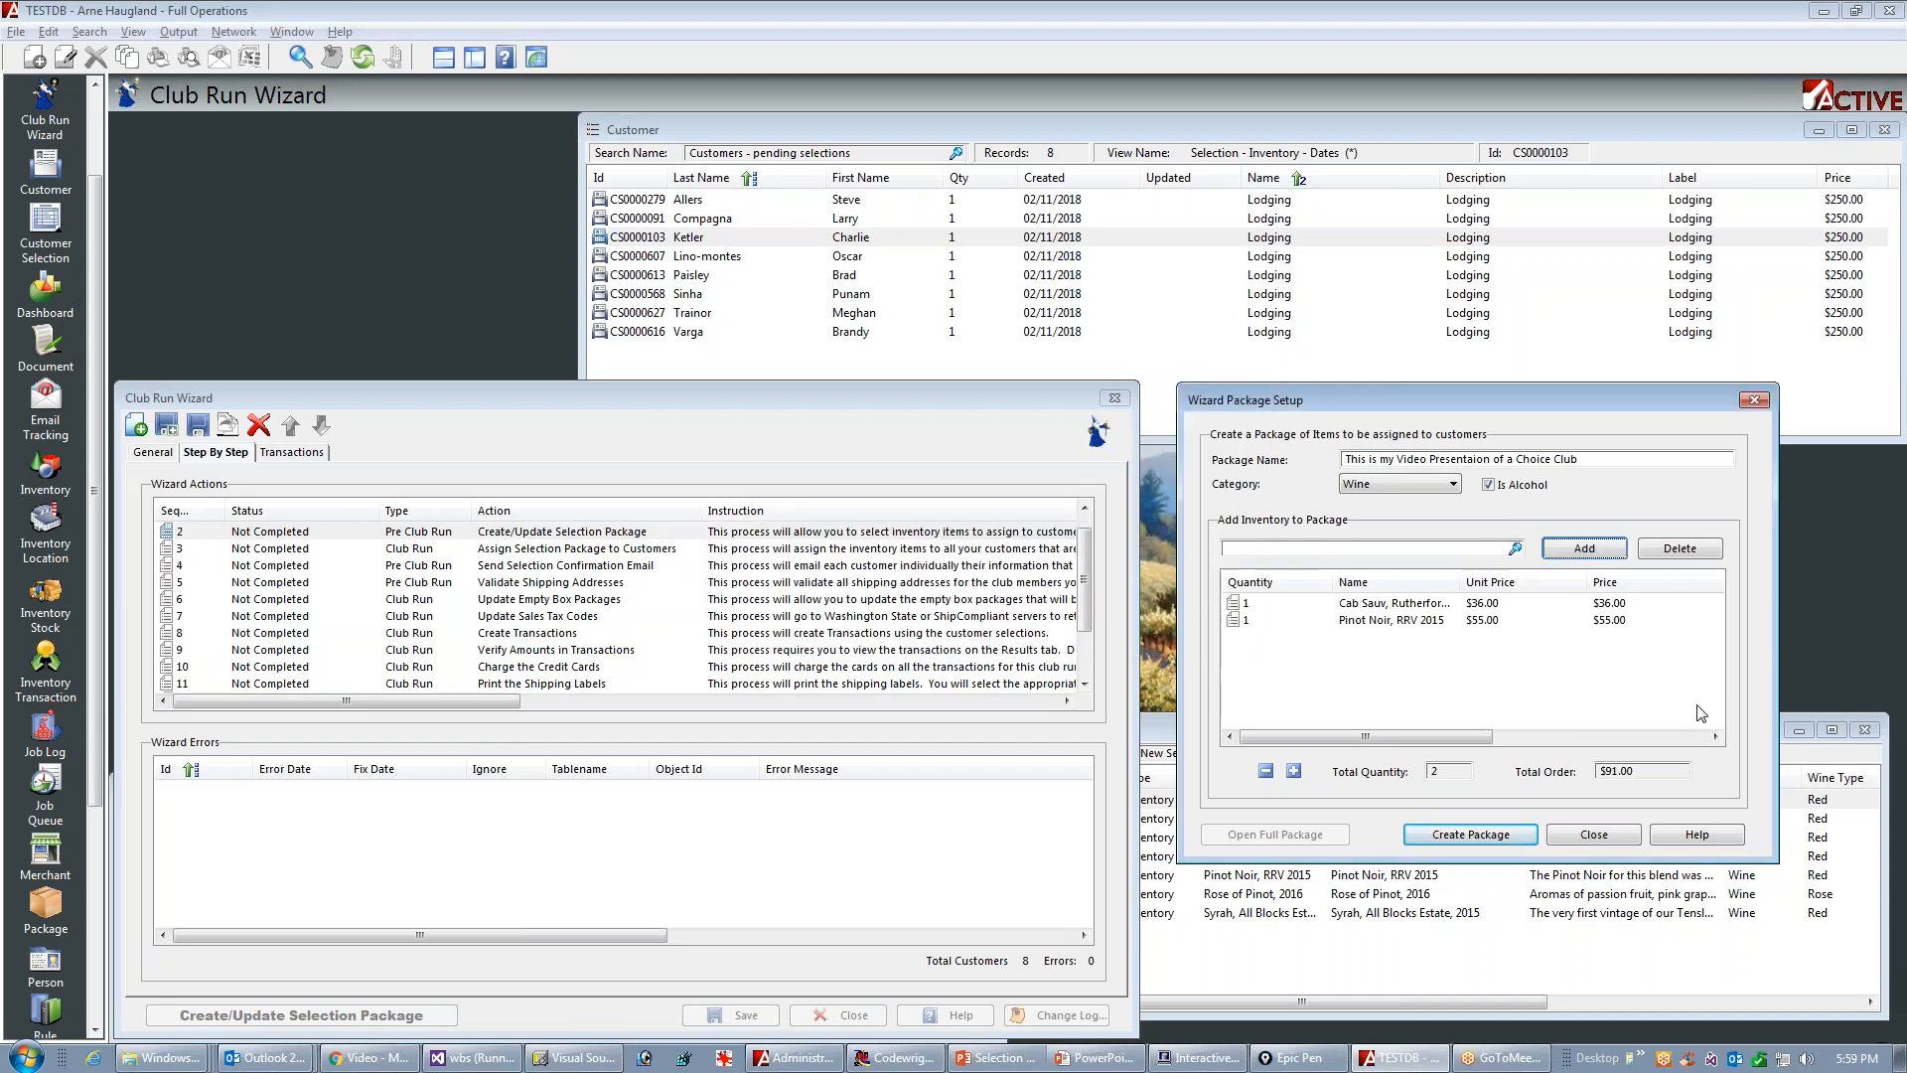
pyautogui.click(1477, 838)
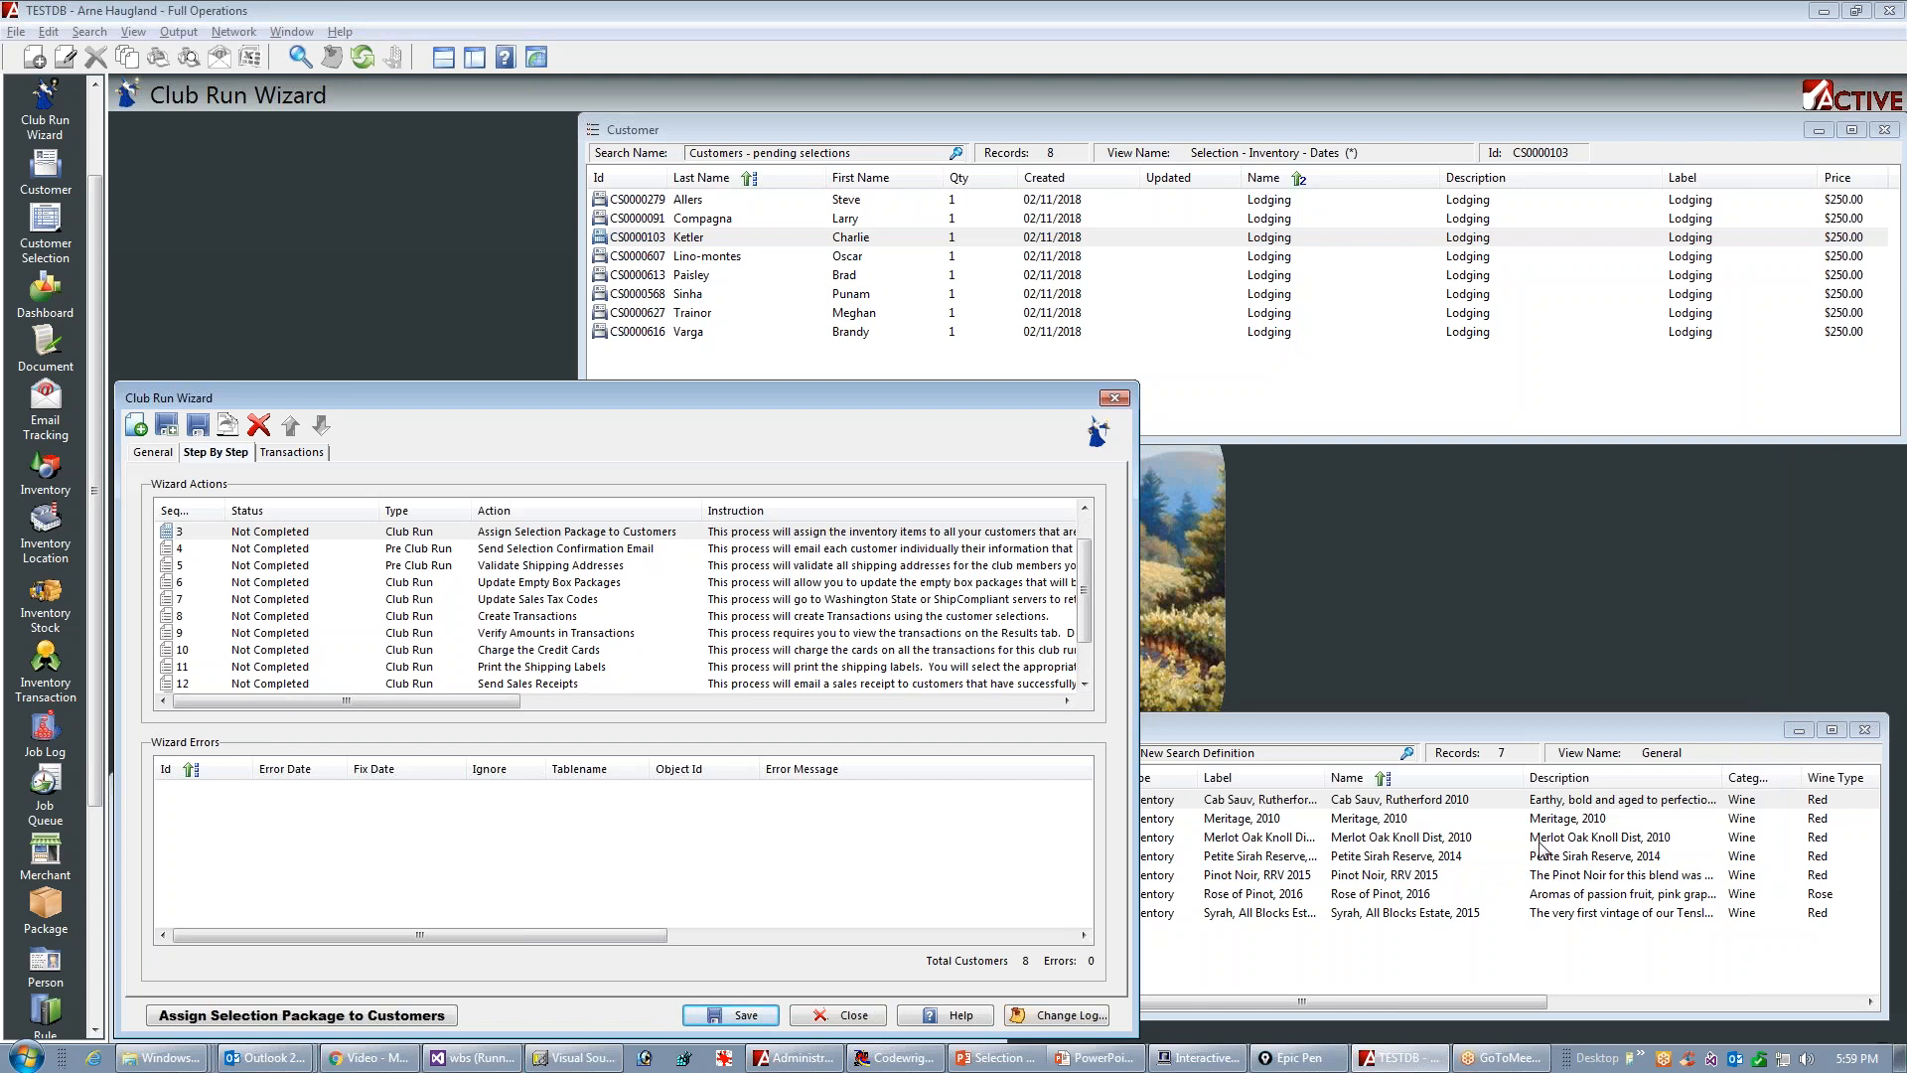
# Step: Review the presentation's Step 3 - Assign Selection Package to Customers slide and return to the Club Run Wizard
pyautogui.hotkey('alt', 'Tab')
pyautogui.hotkey('alt', 'Tab')
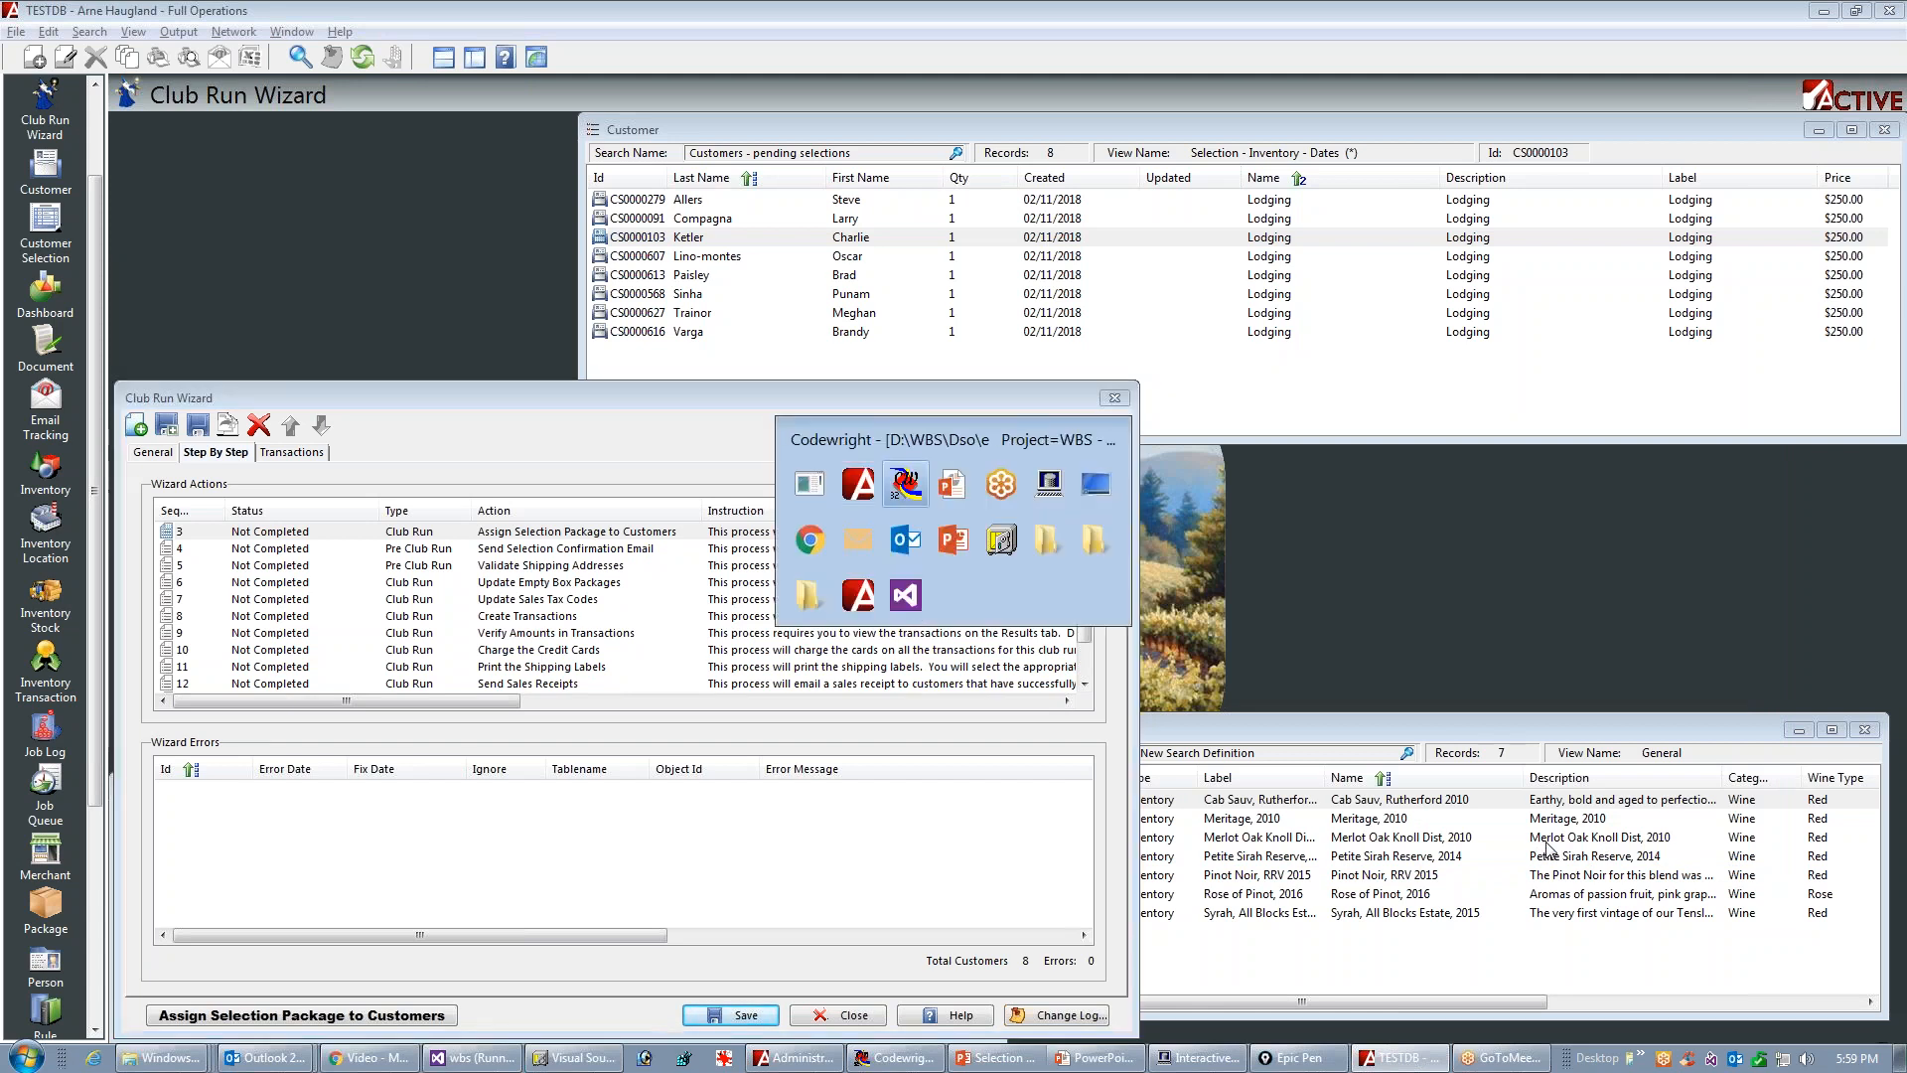
pyautogui.hotkey('alt', 'Tab')
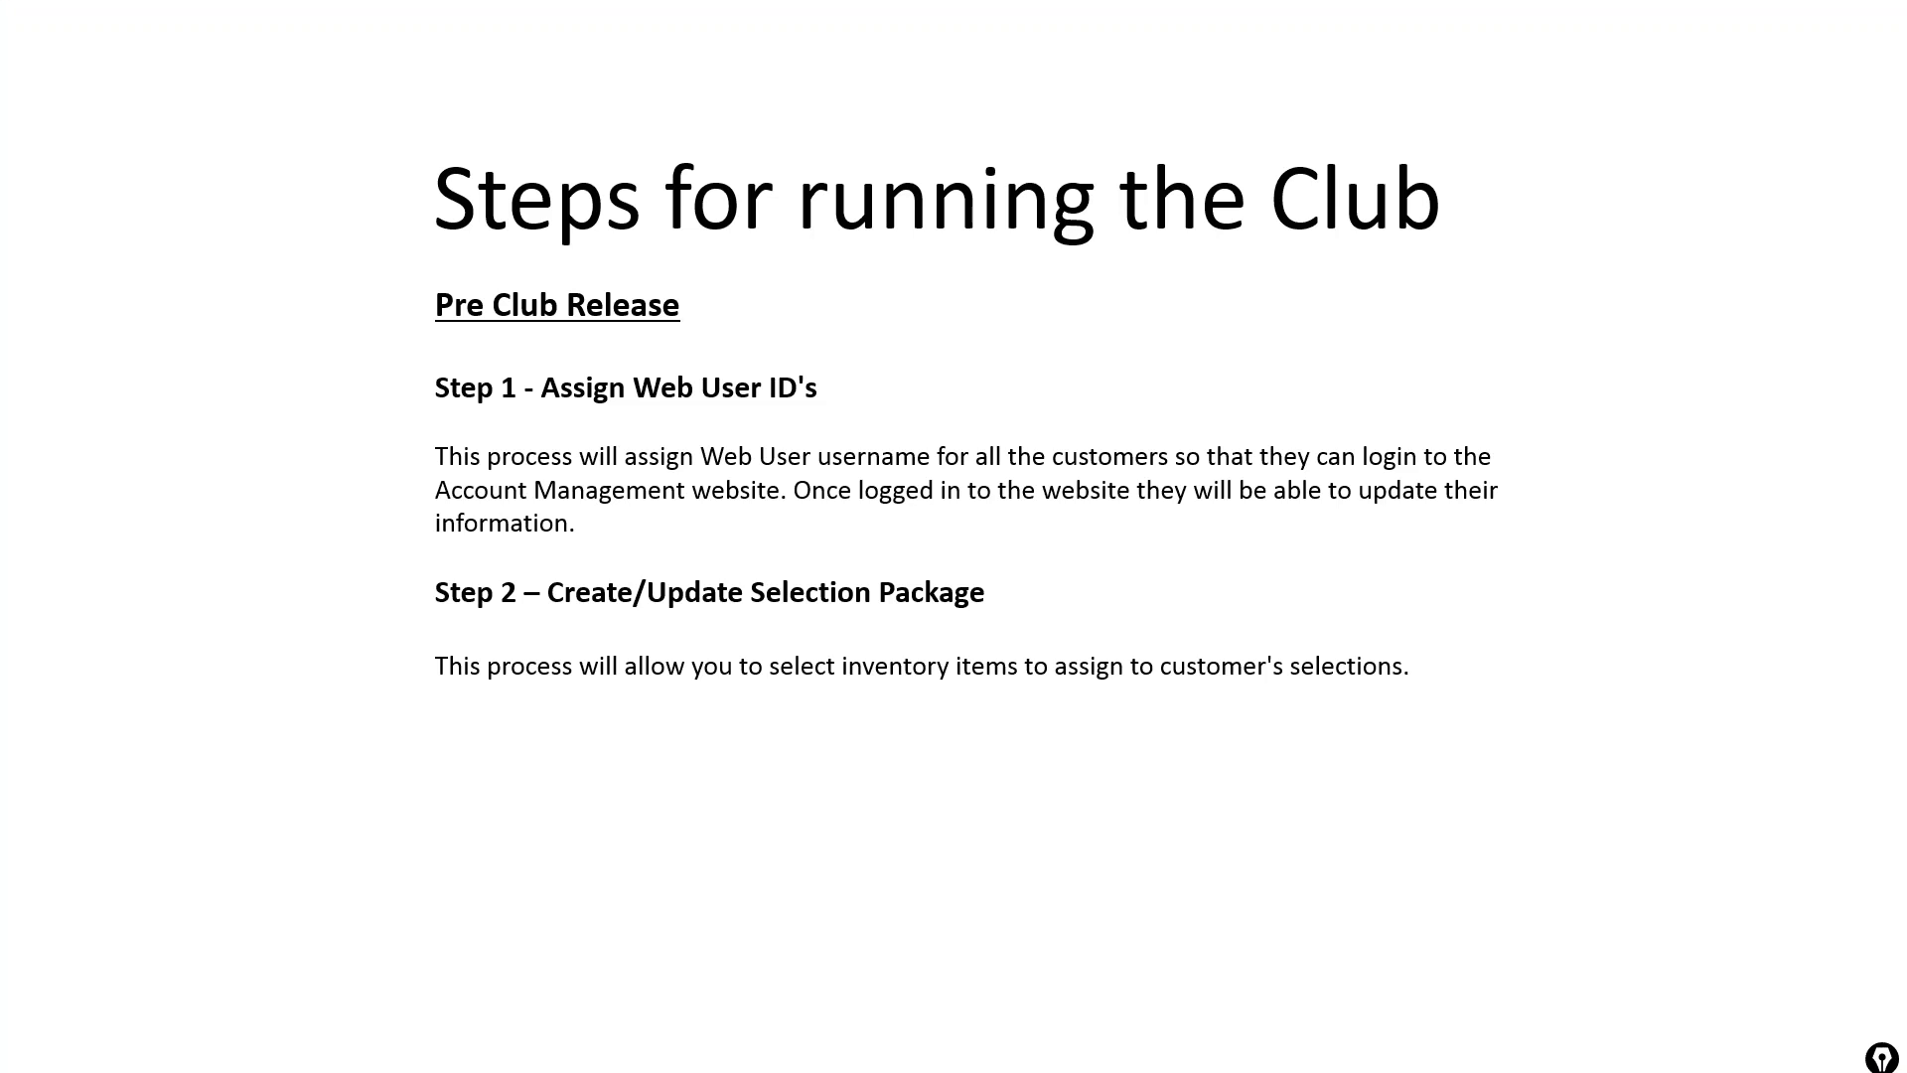
pyautogui.press('Right')
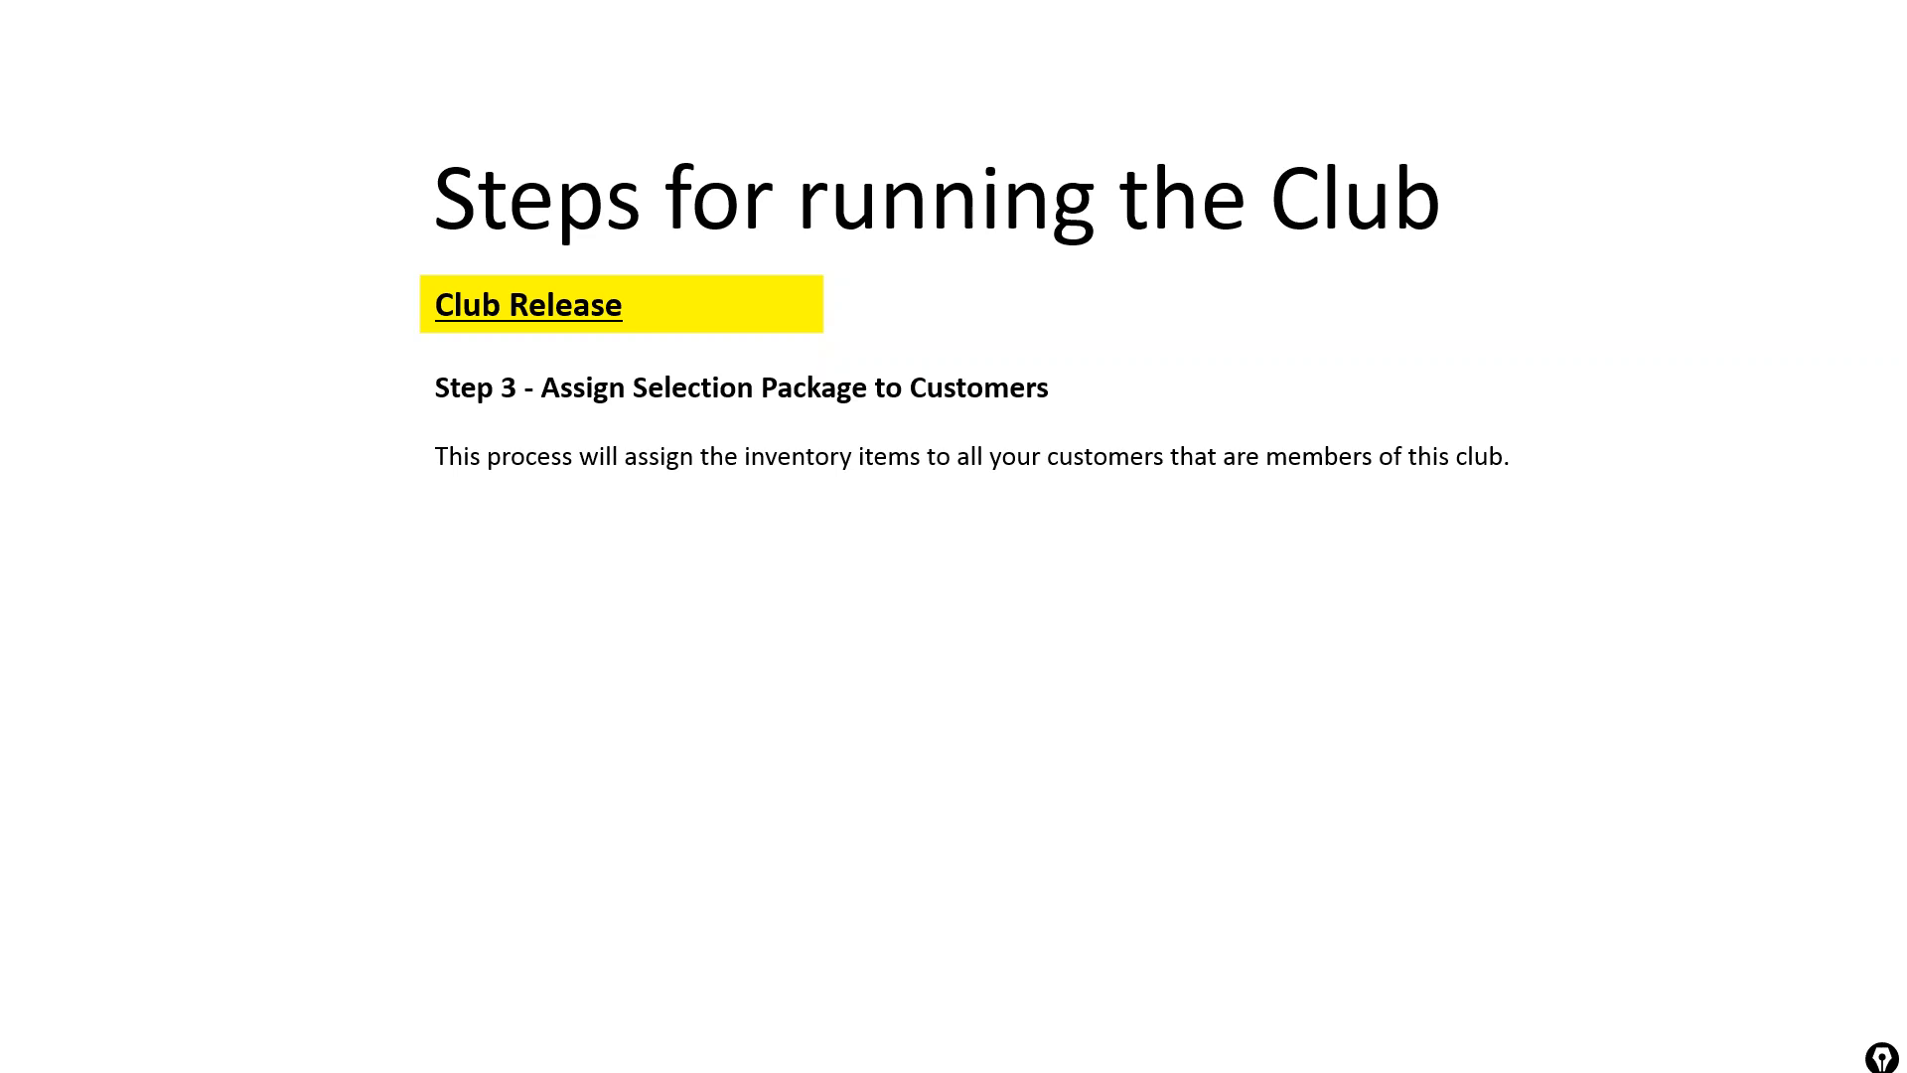
pyautogui.hotkey('alt', 'Tab')
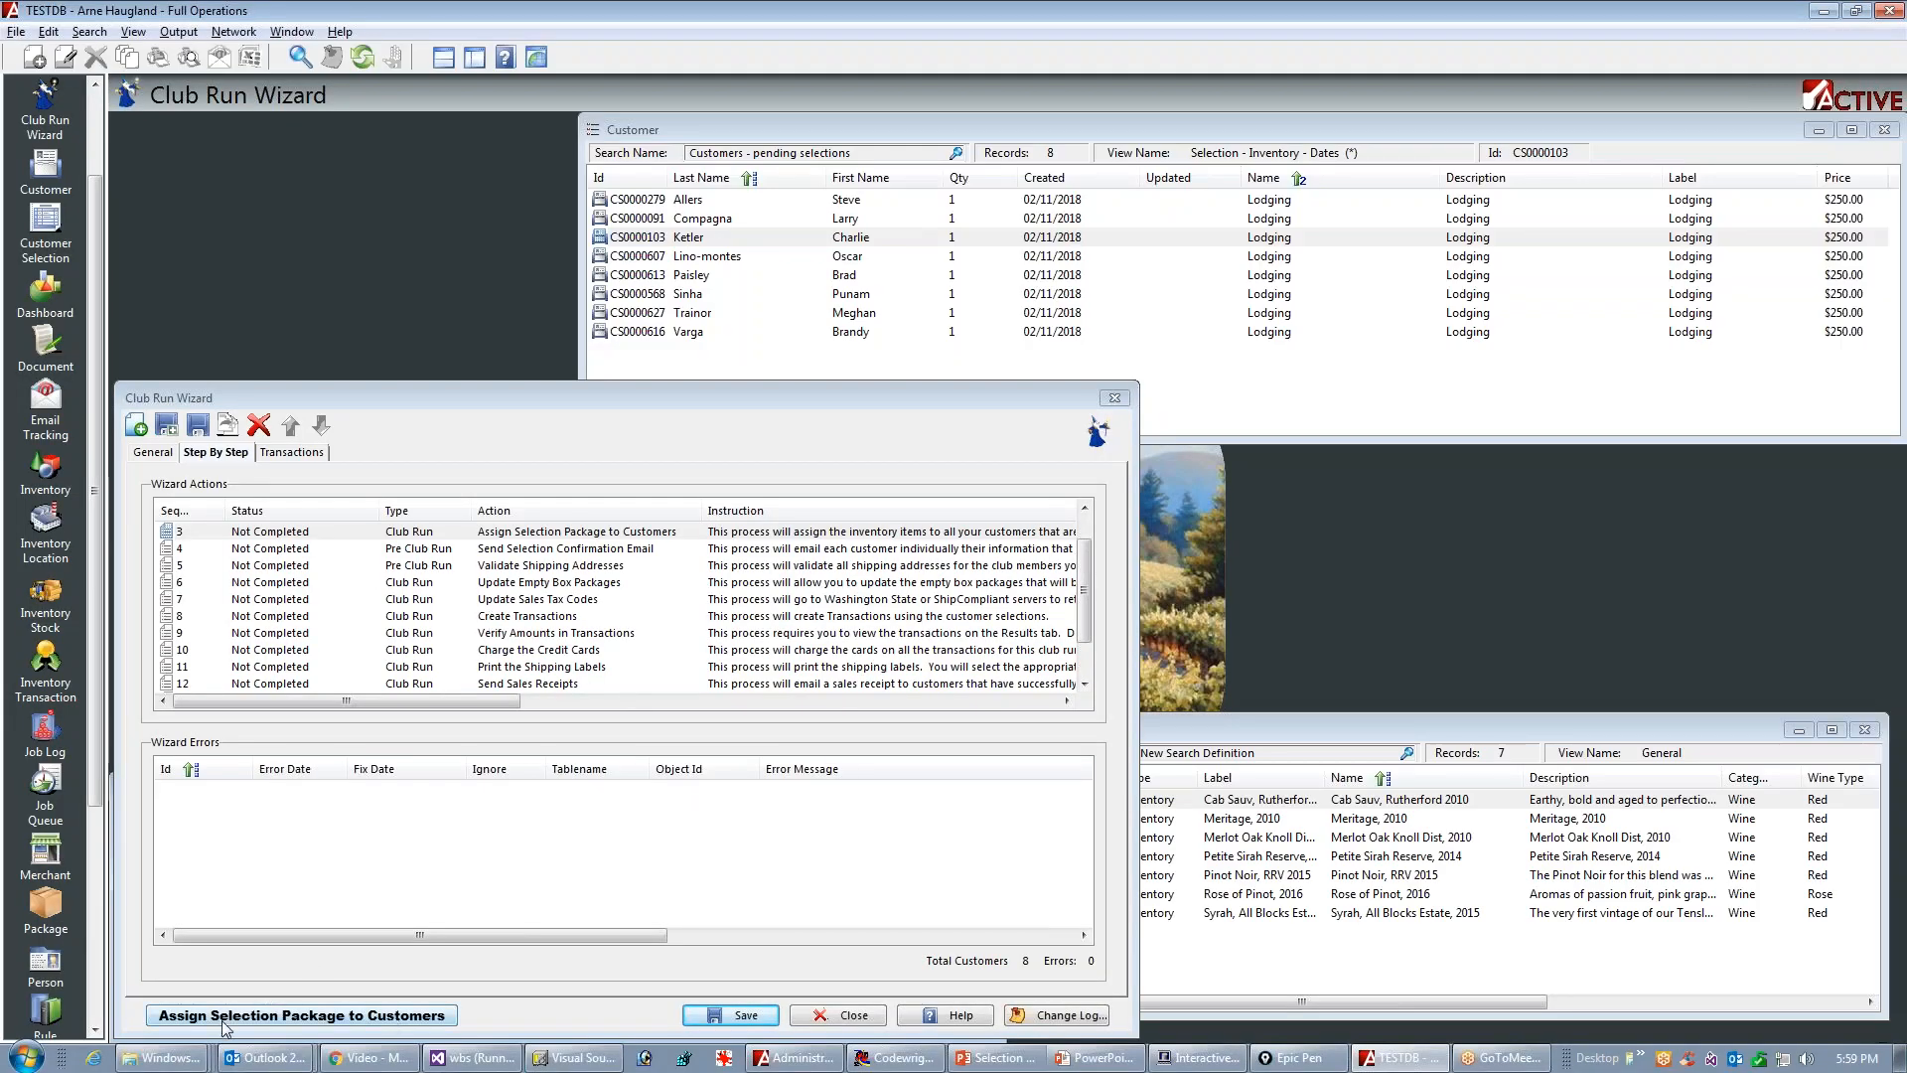
# Step: Assign the selection package to the customers with selection type Selection, adding it after removing any existing selections of this type
pyautogui.click(256, 1019)
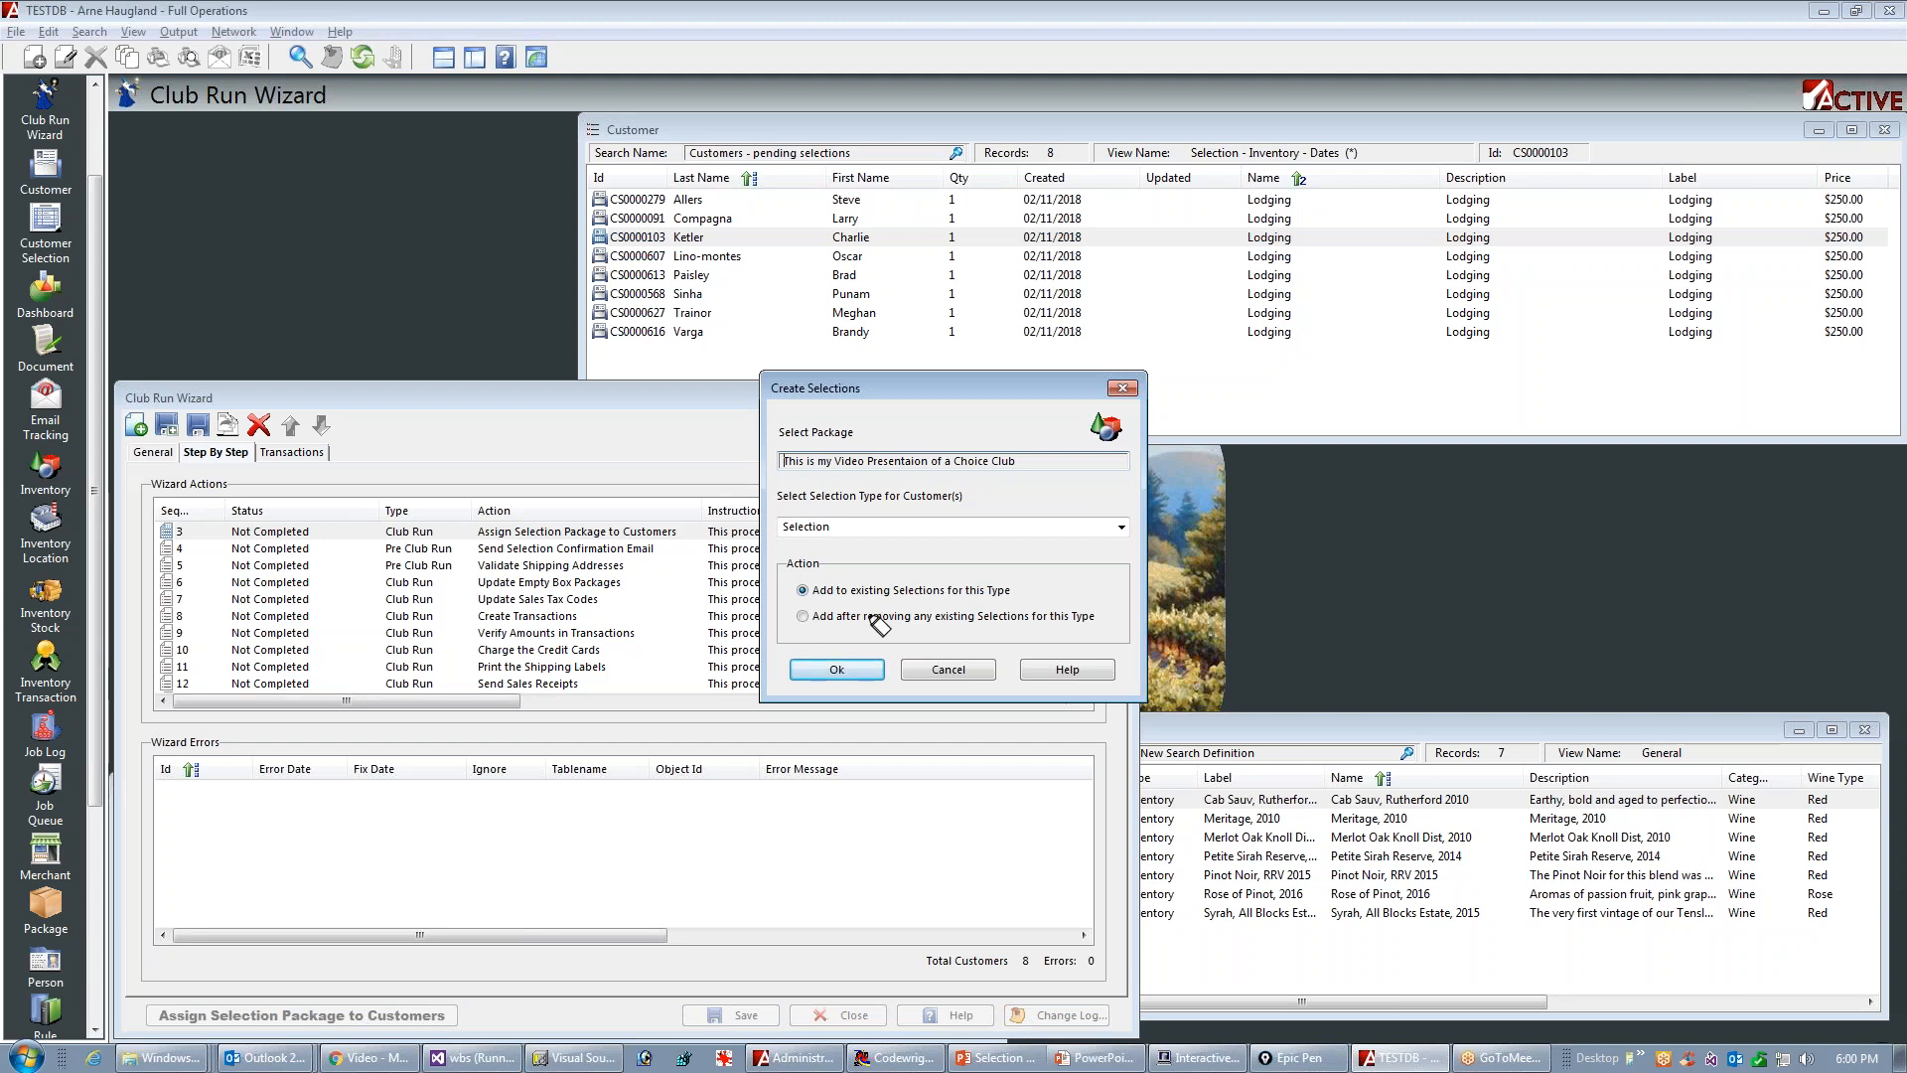
pyautogui.moveTo(815, 616); pyautogui.dragTo(978, 616)
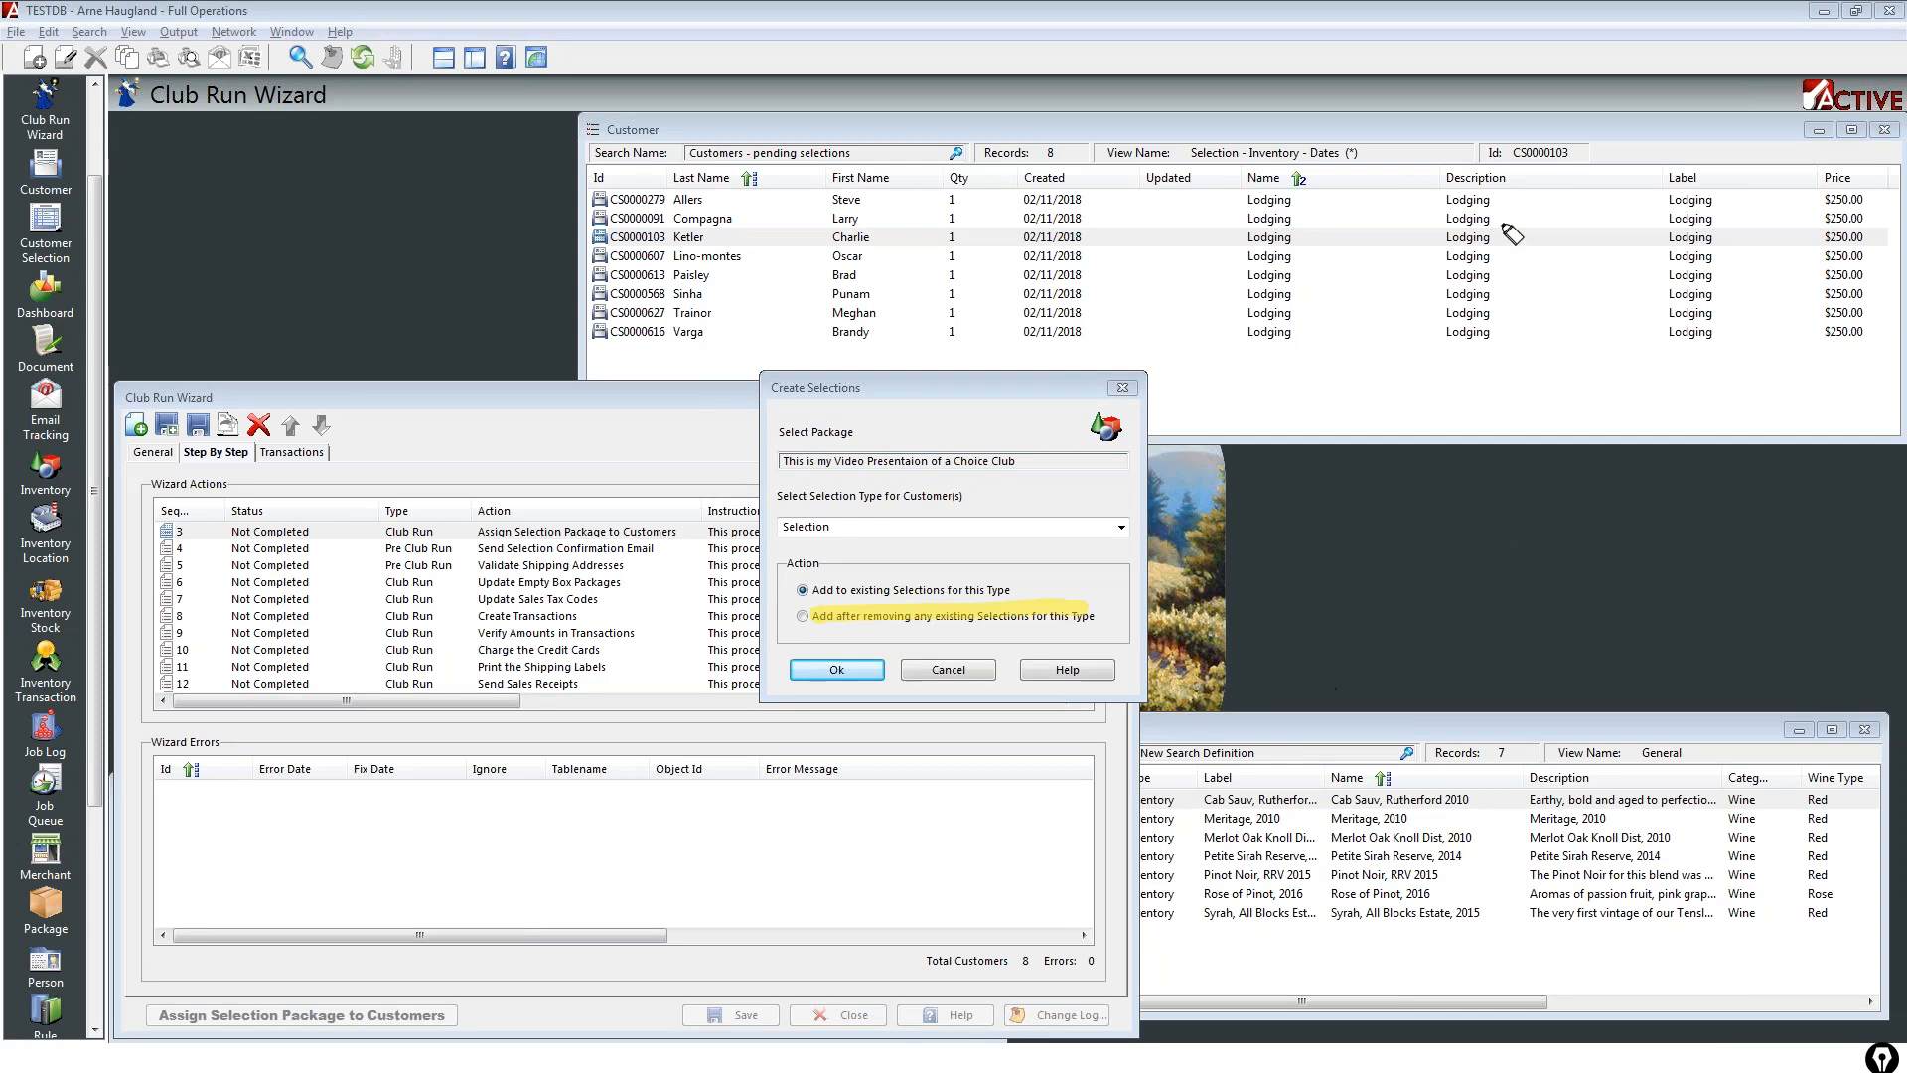
pyautogui.moveTo(1465, 193)
pyautogui.mouseDown()
pyautogui.moveTo(1565, 328)
pyautogui.moveTo(1381, 178)
pyautogui.moveTo(1232, 360)
pyautogui.moveTo(1167, 183)
pyautogui.mouseUp()
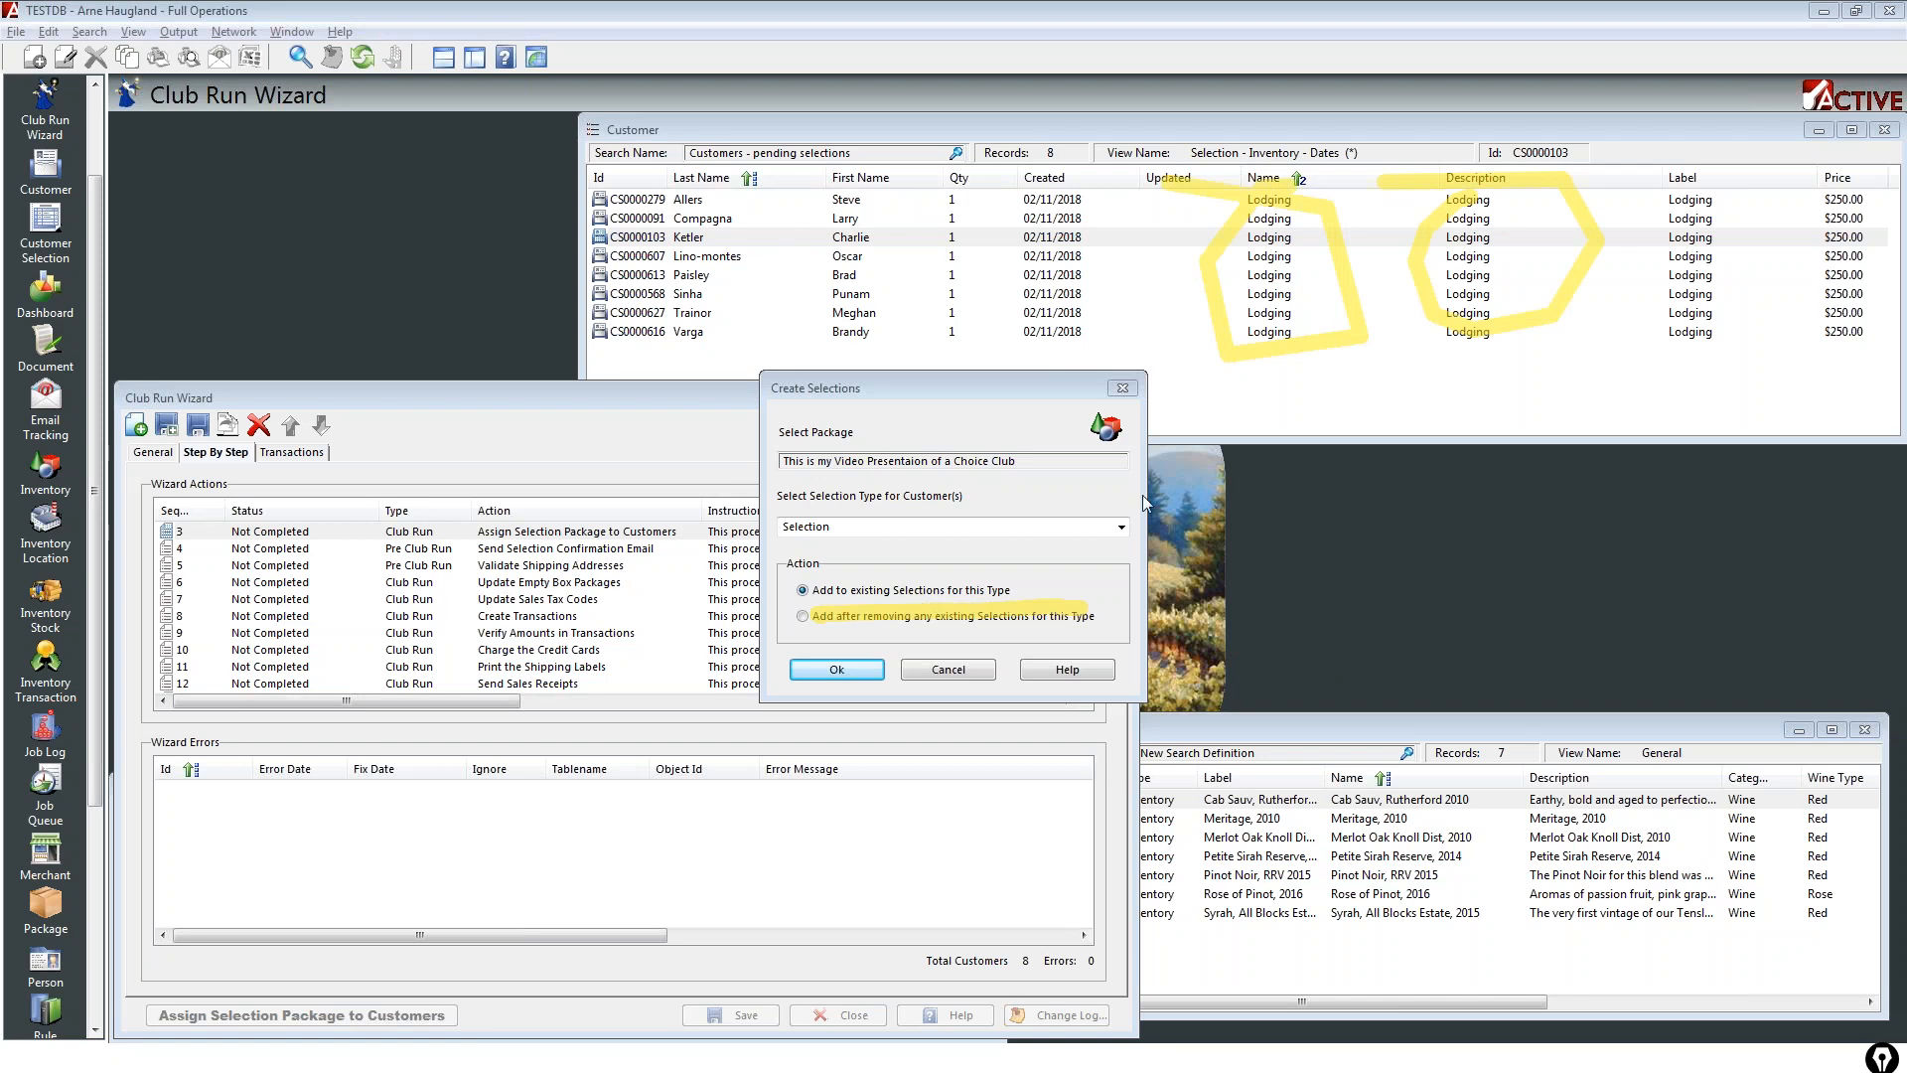
pyautogui.click(1123, 528)
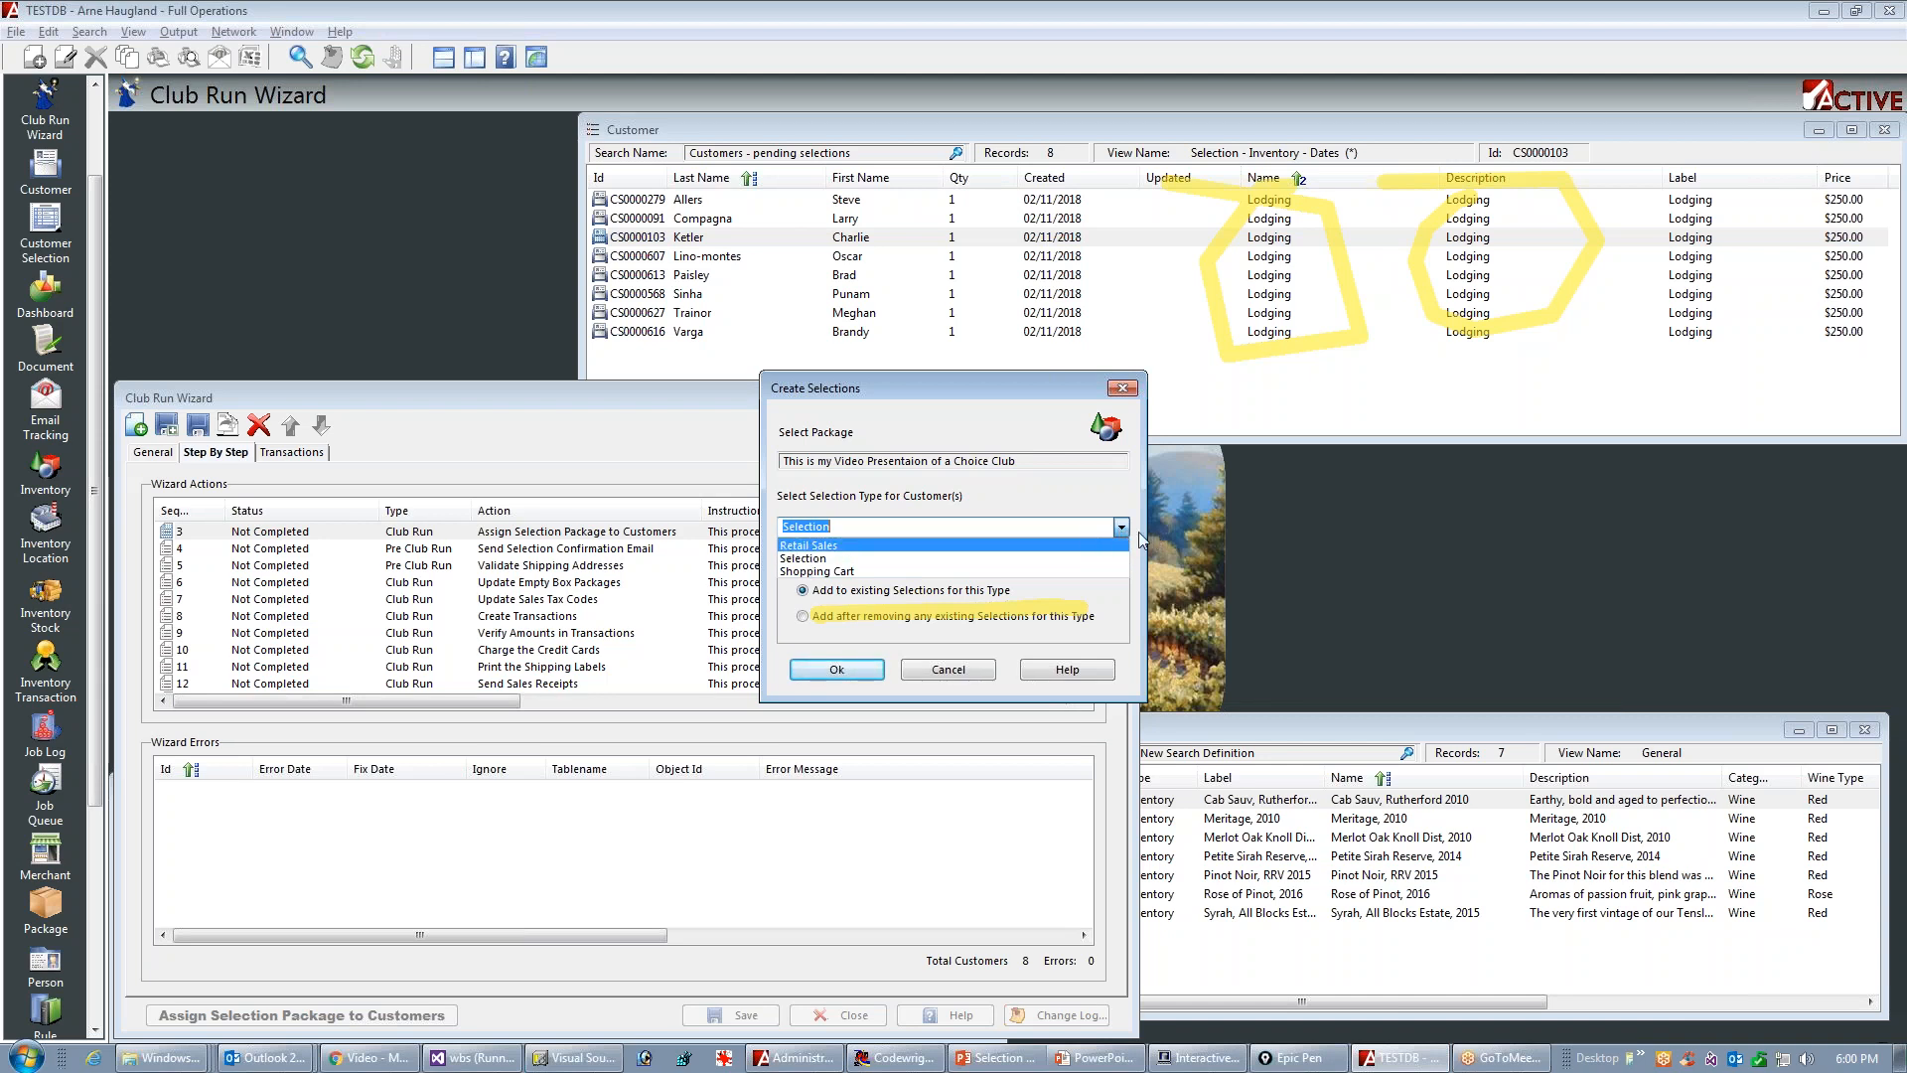
pyautogui.click(810, 558)
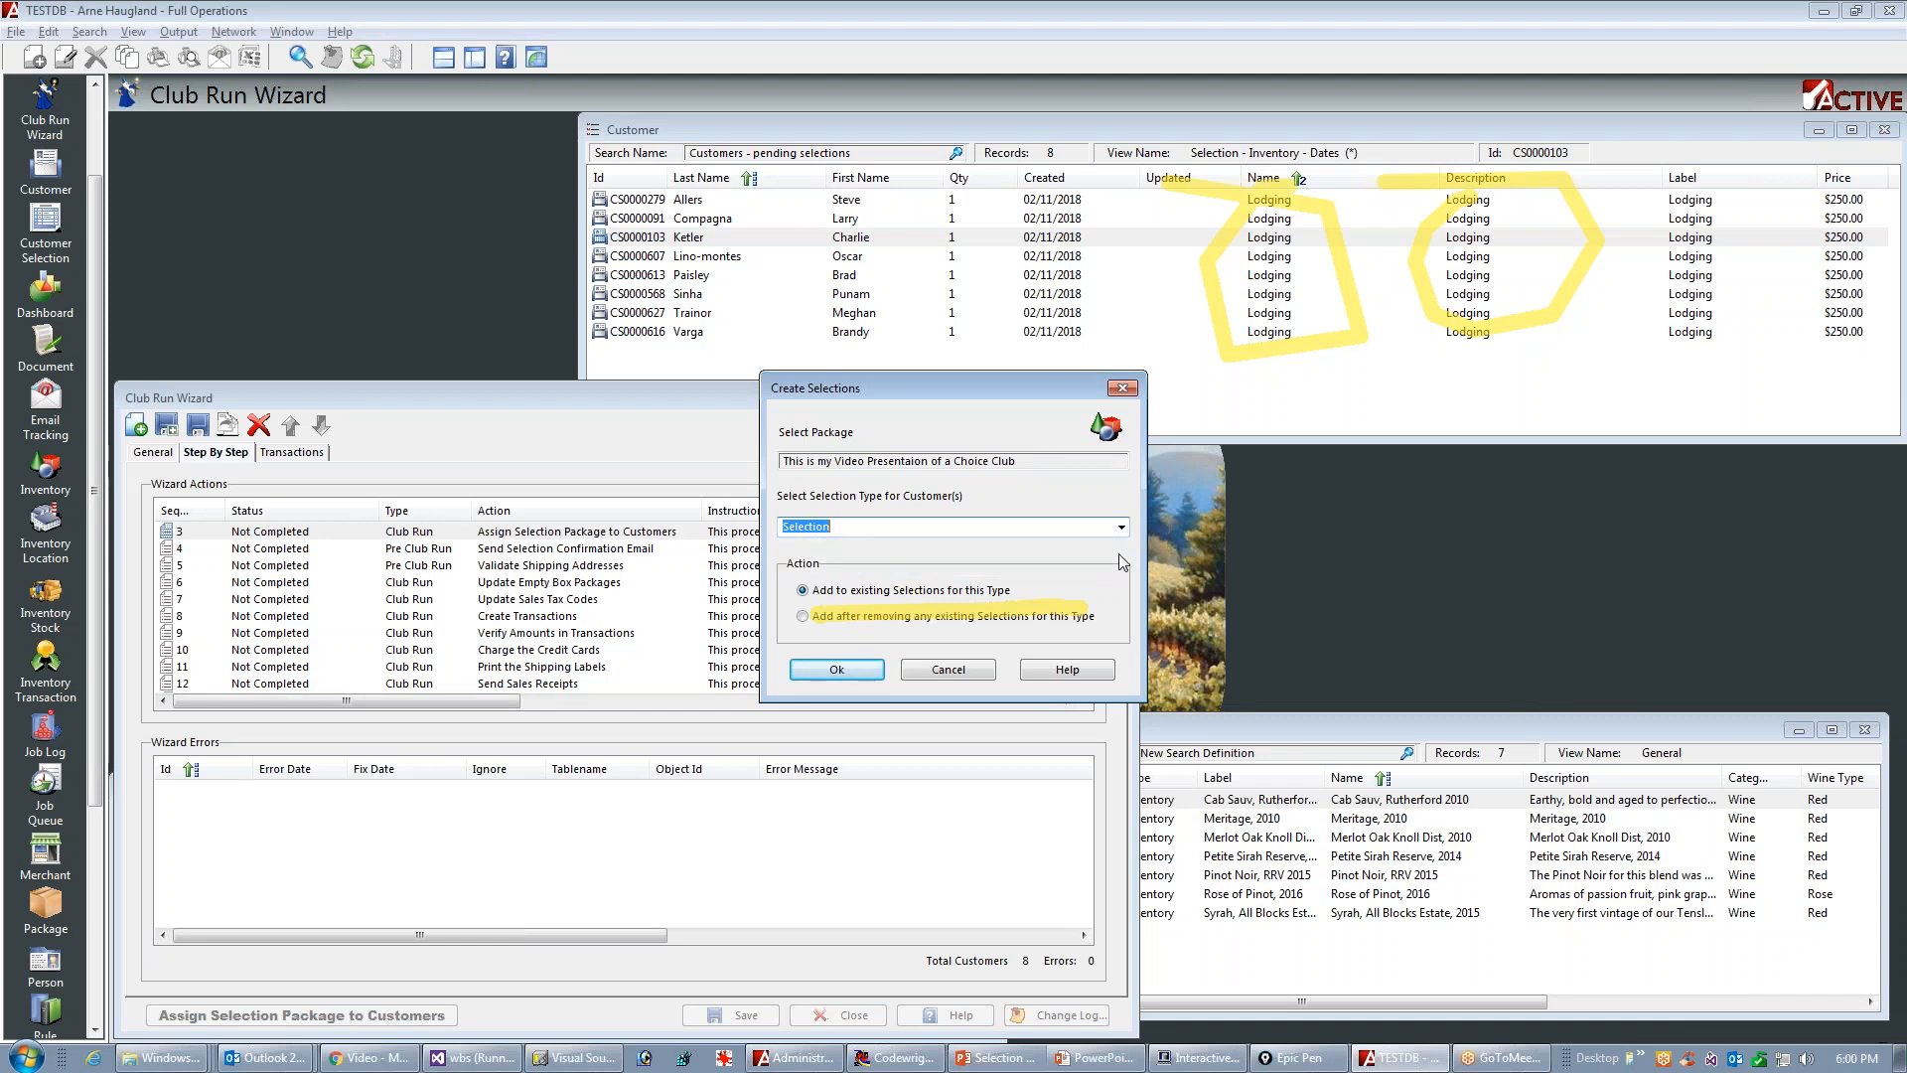
pyautogui.click(803, 617)
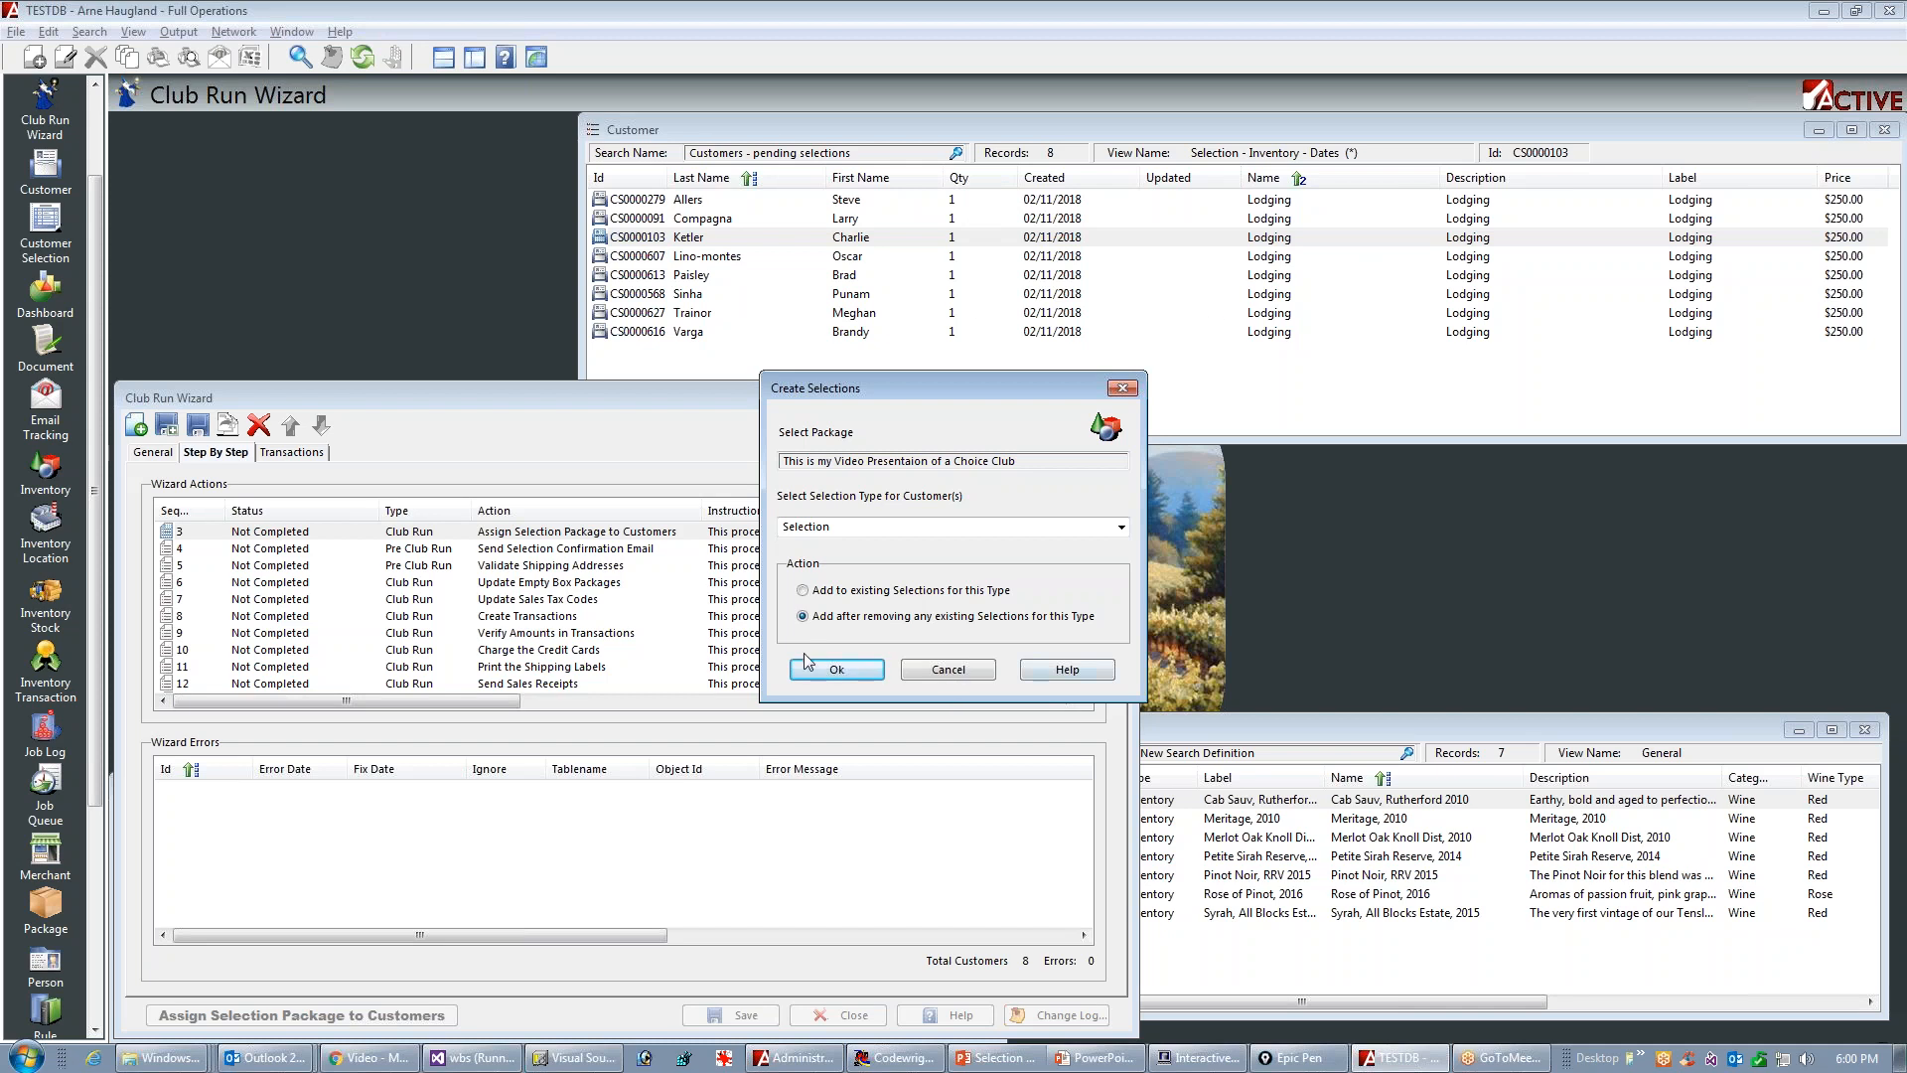
pyautogui.click(837, 671)
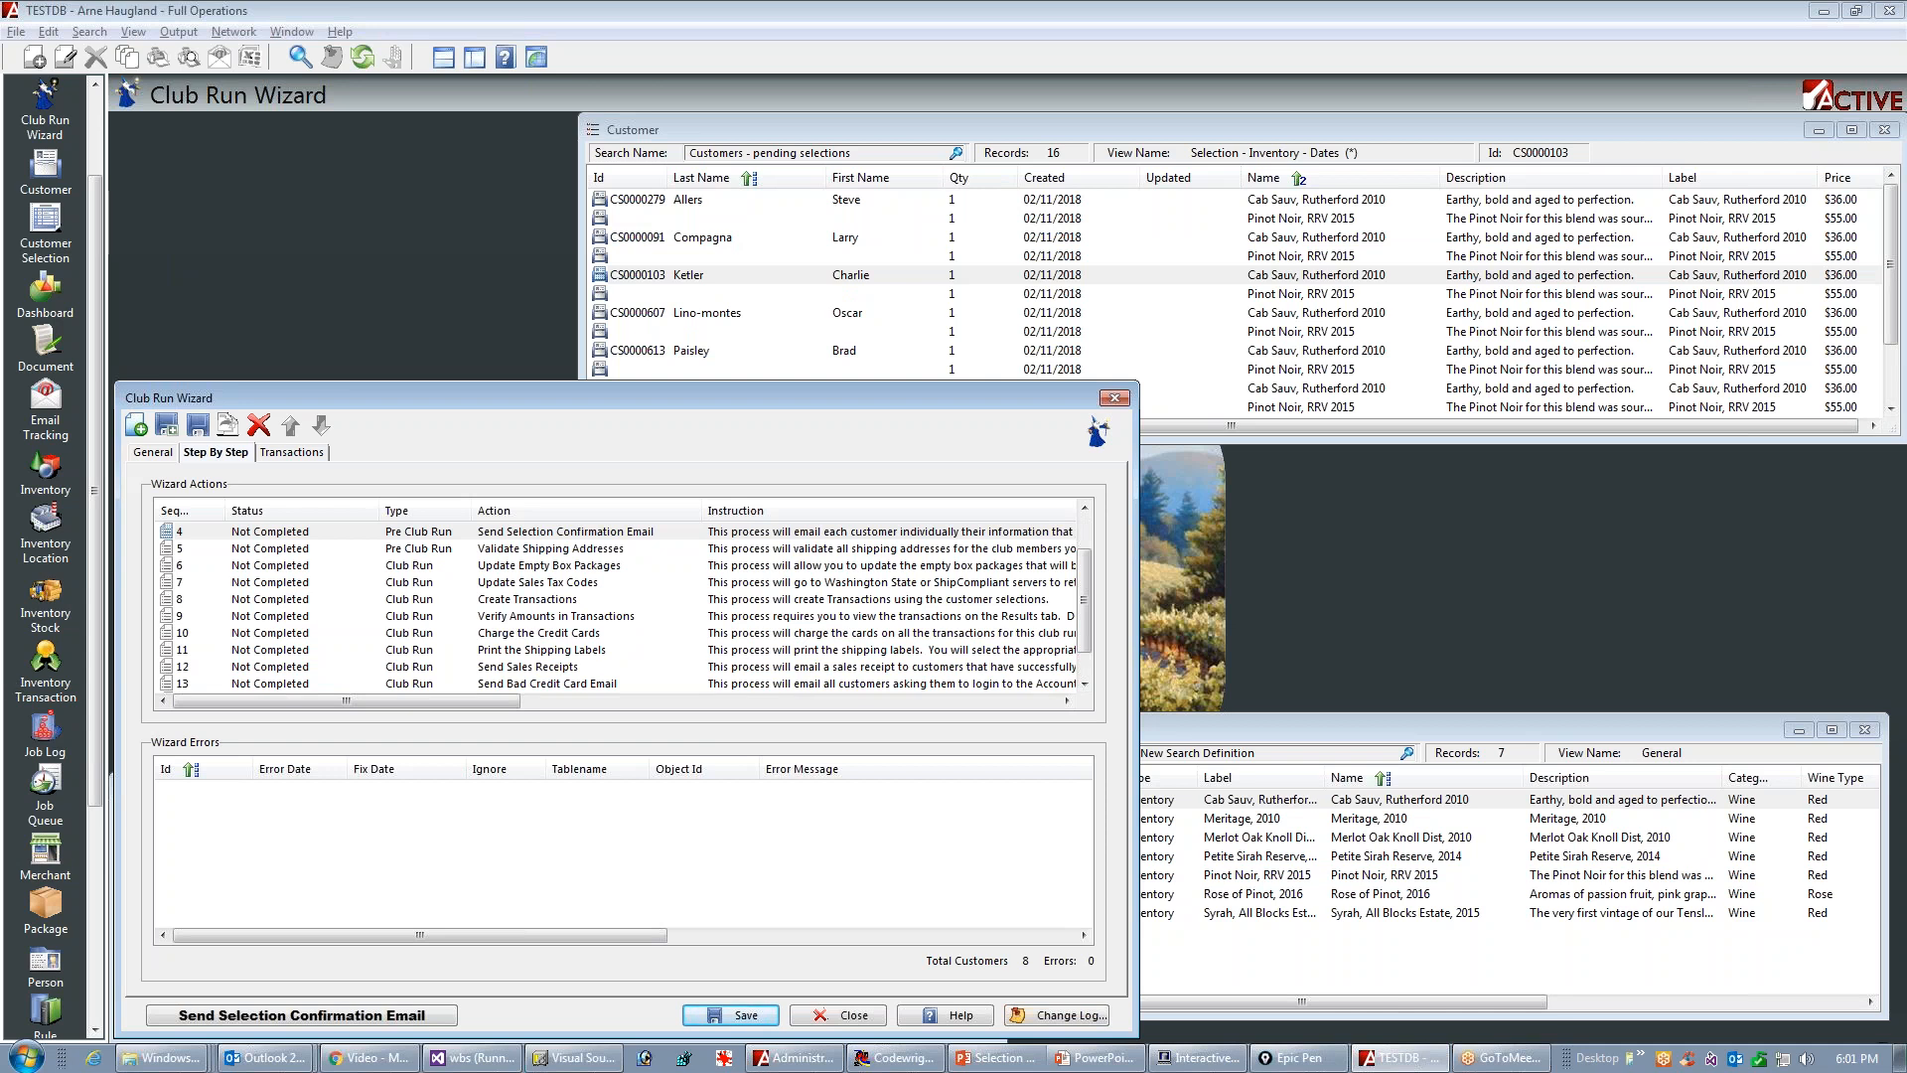
# Step: Examine the wine names assigned to each customer in the pending selections list
pyautogui.click(1331, 179)
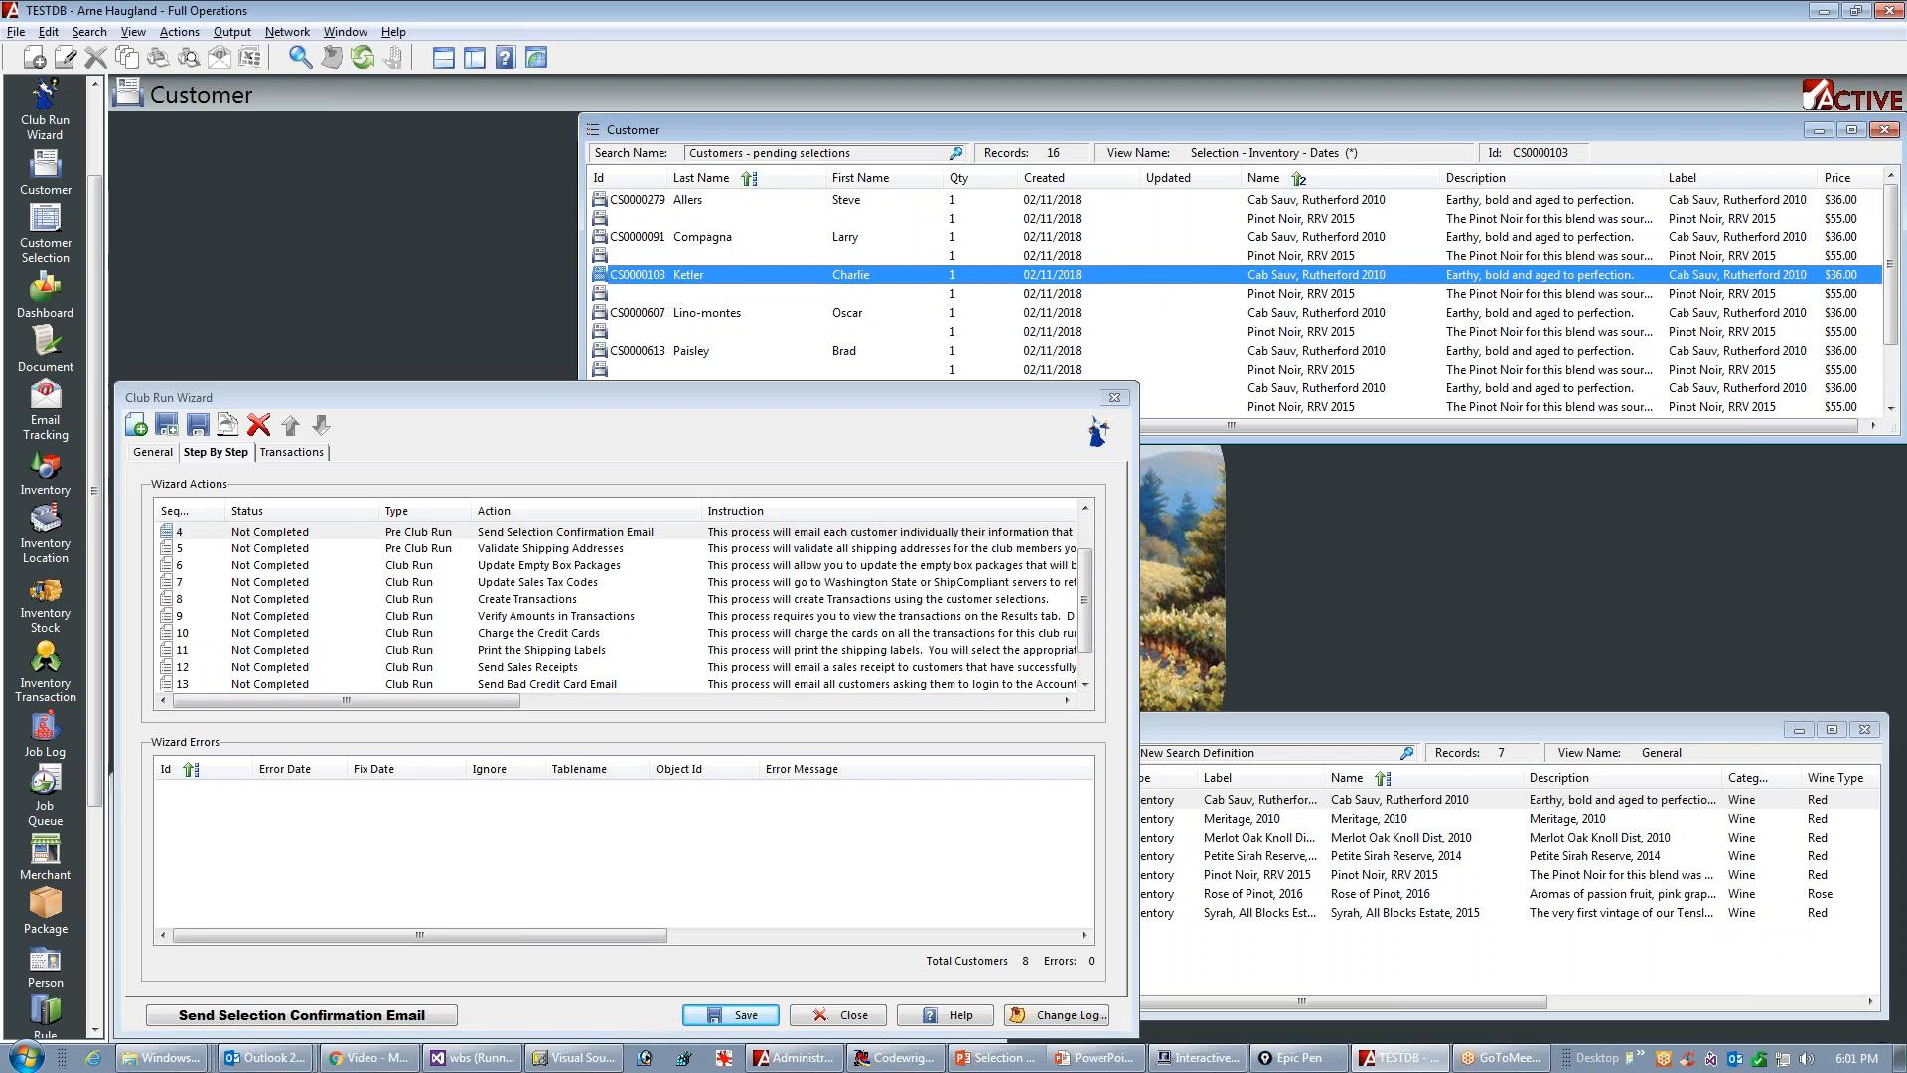
pyautogui.moveTo(1316, 194); pyautogui.dragTo(1254, 387)
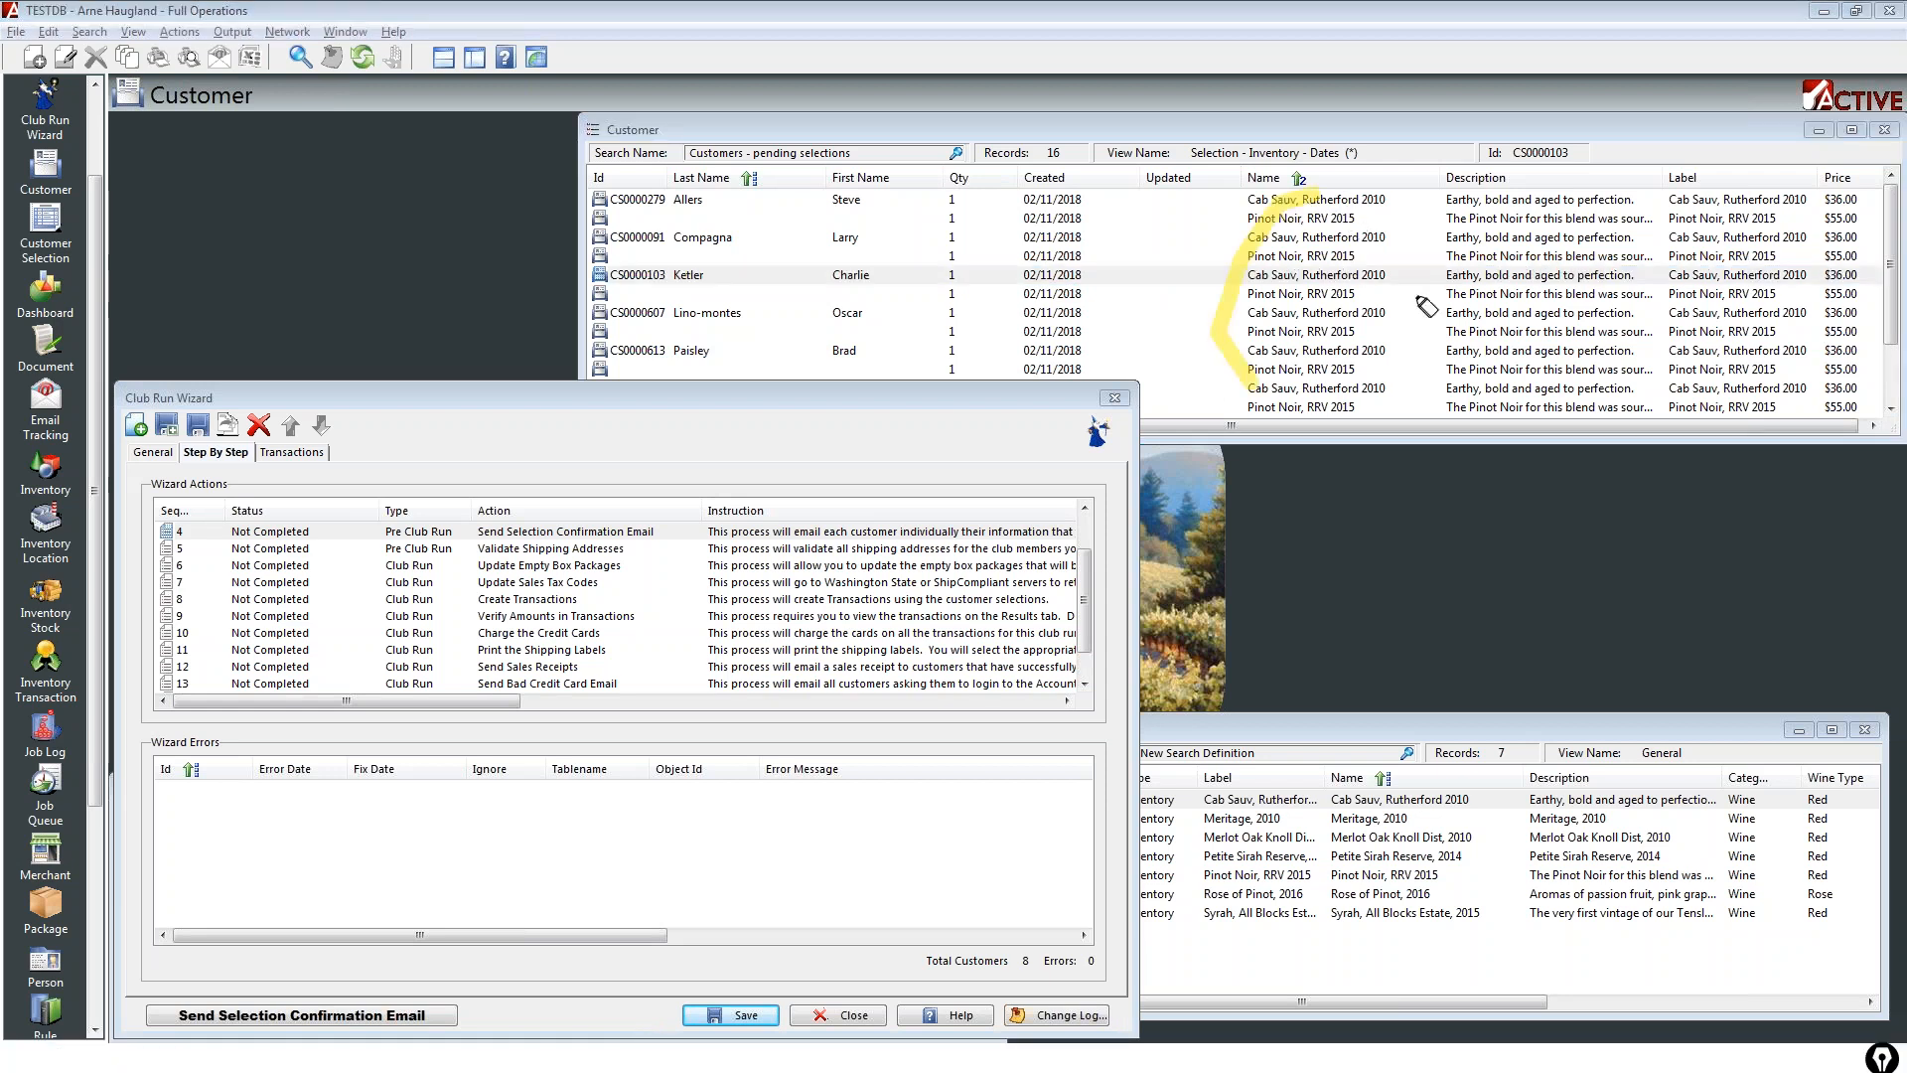
pyautogui.moveTo(1426, 306); pyautogui.dragTo(1291, 206)
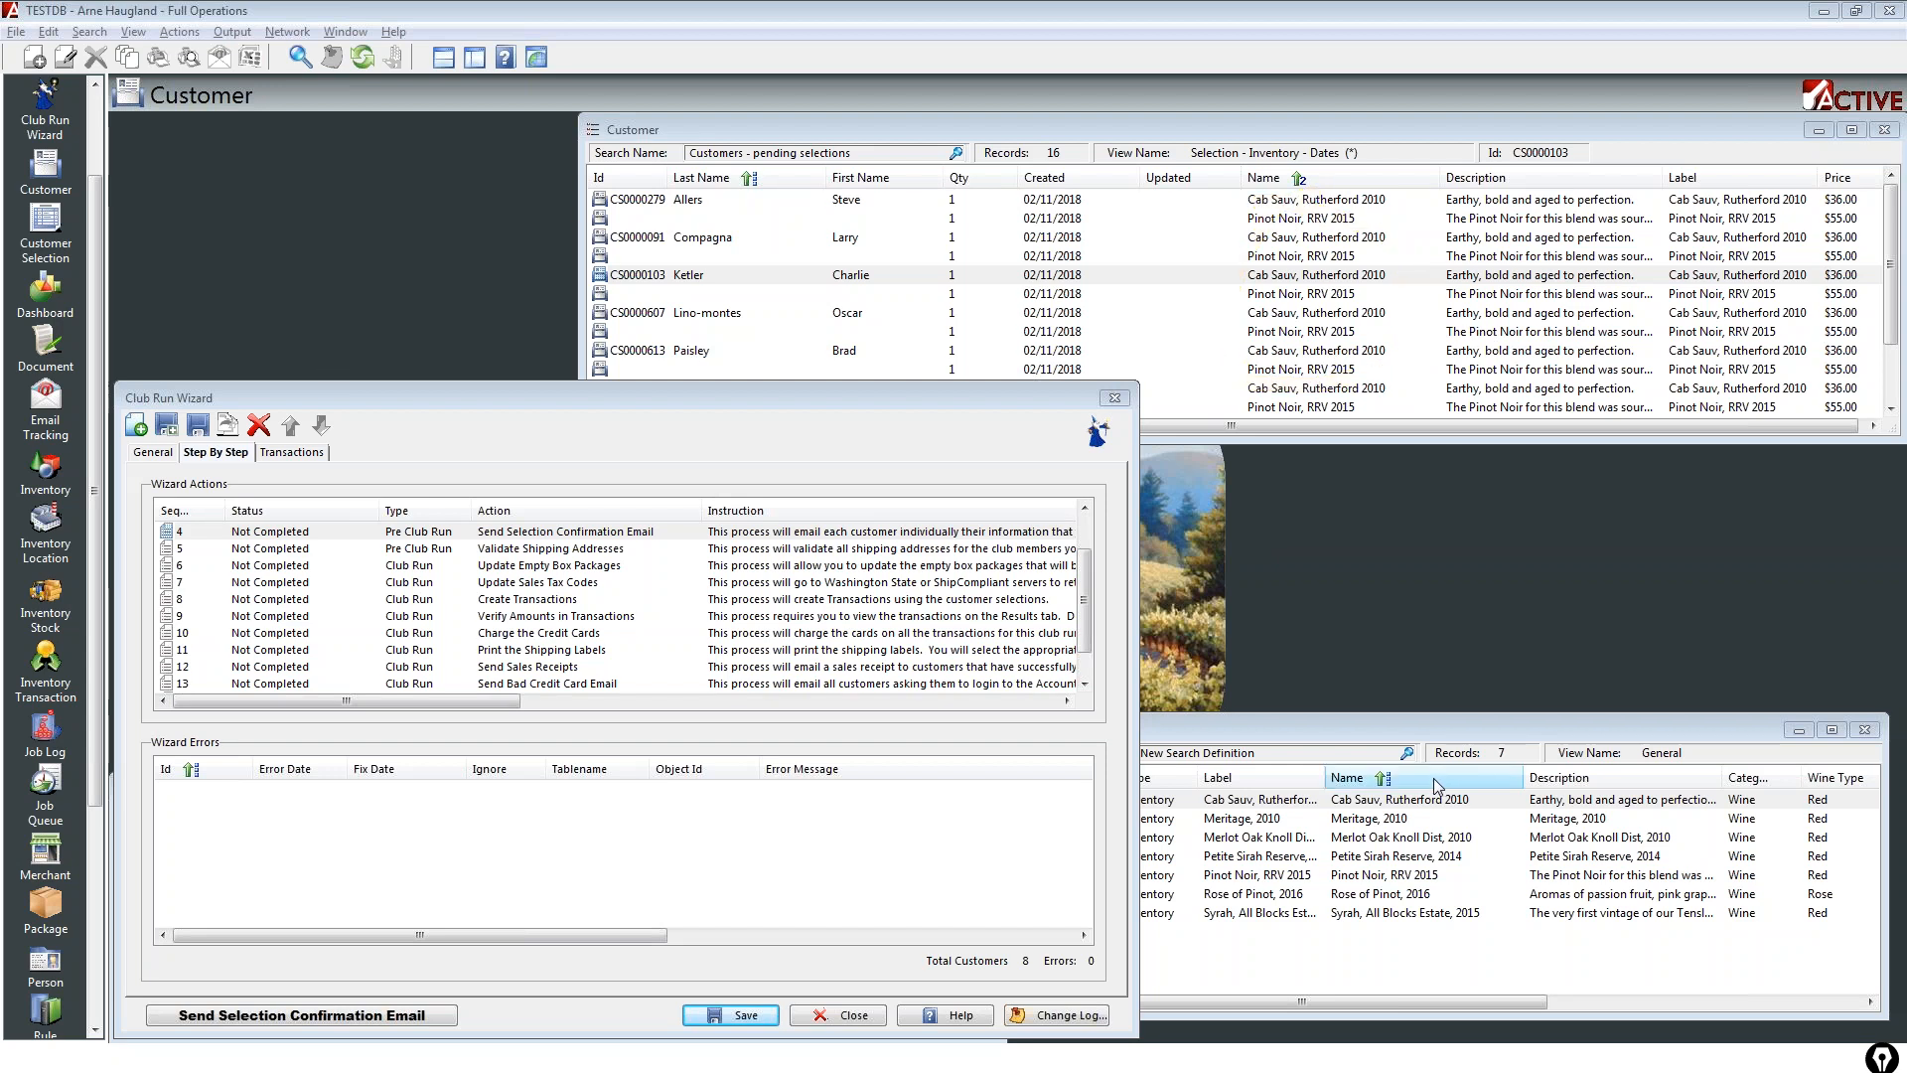
# Step: Review the presentation's Step 4 - Send Selection Confirmation Email slide and return to the Club Run Wizard
pyautogui.hotkey('alt', 'Tab')
pyautogui.hotkey('alt', 'Tab')
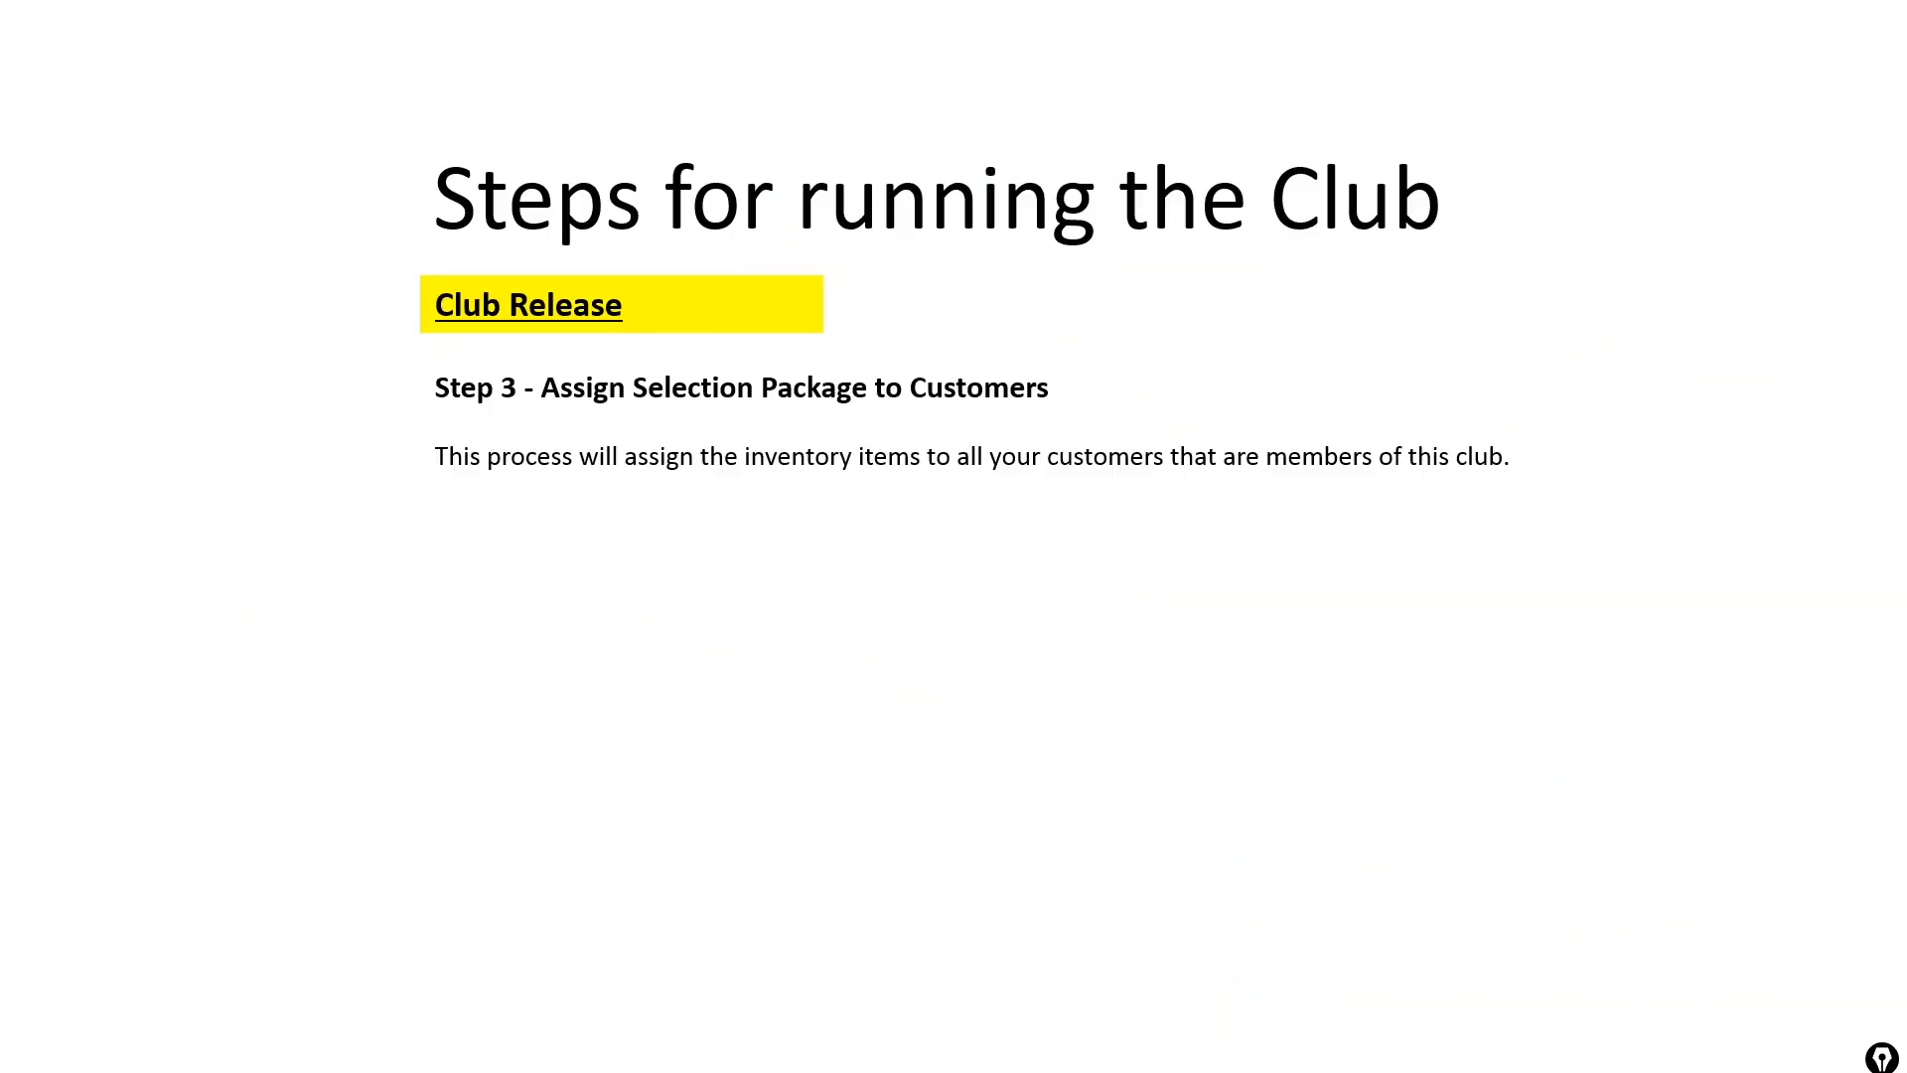
pyautogui.press('Right')
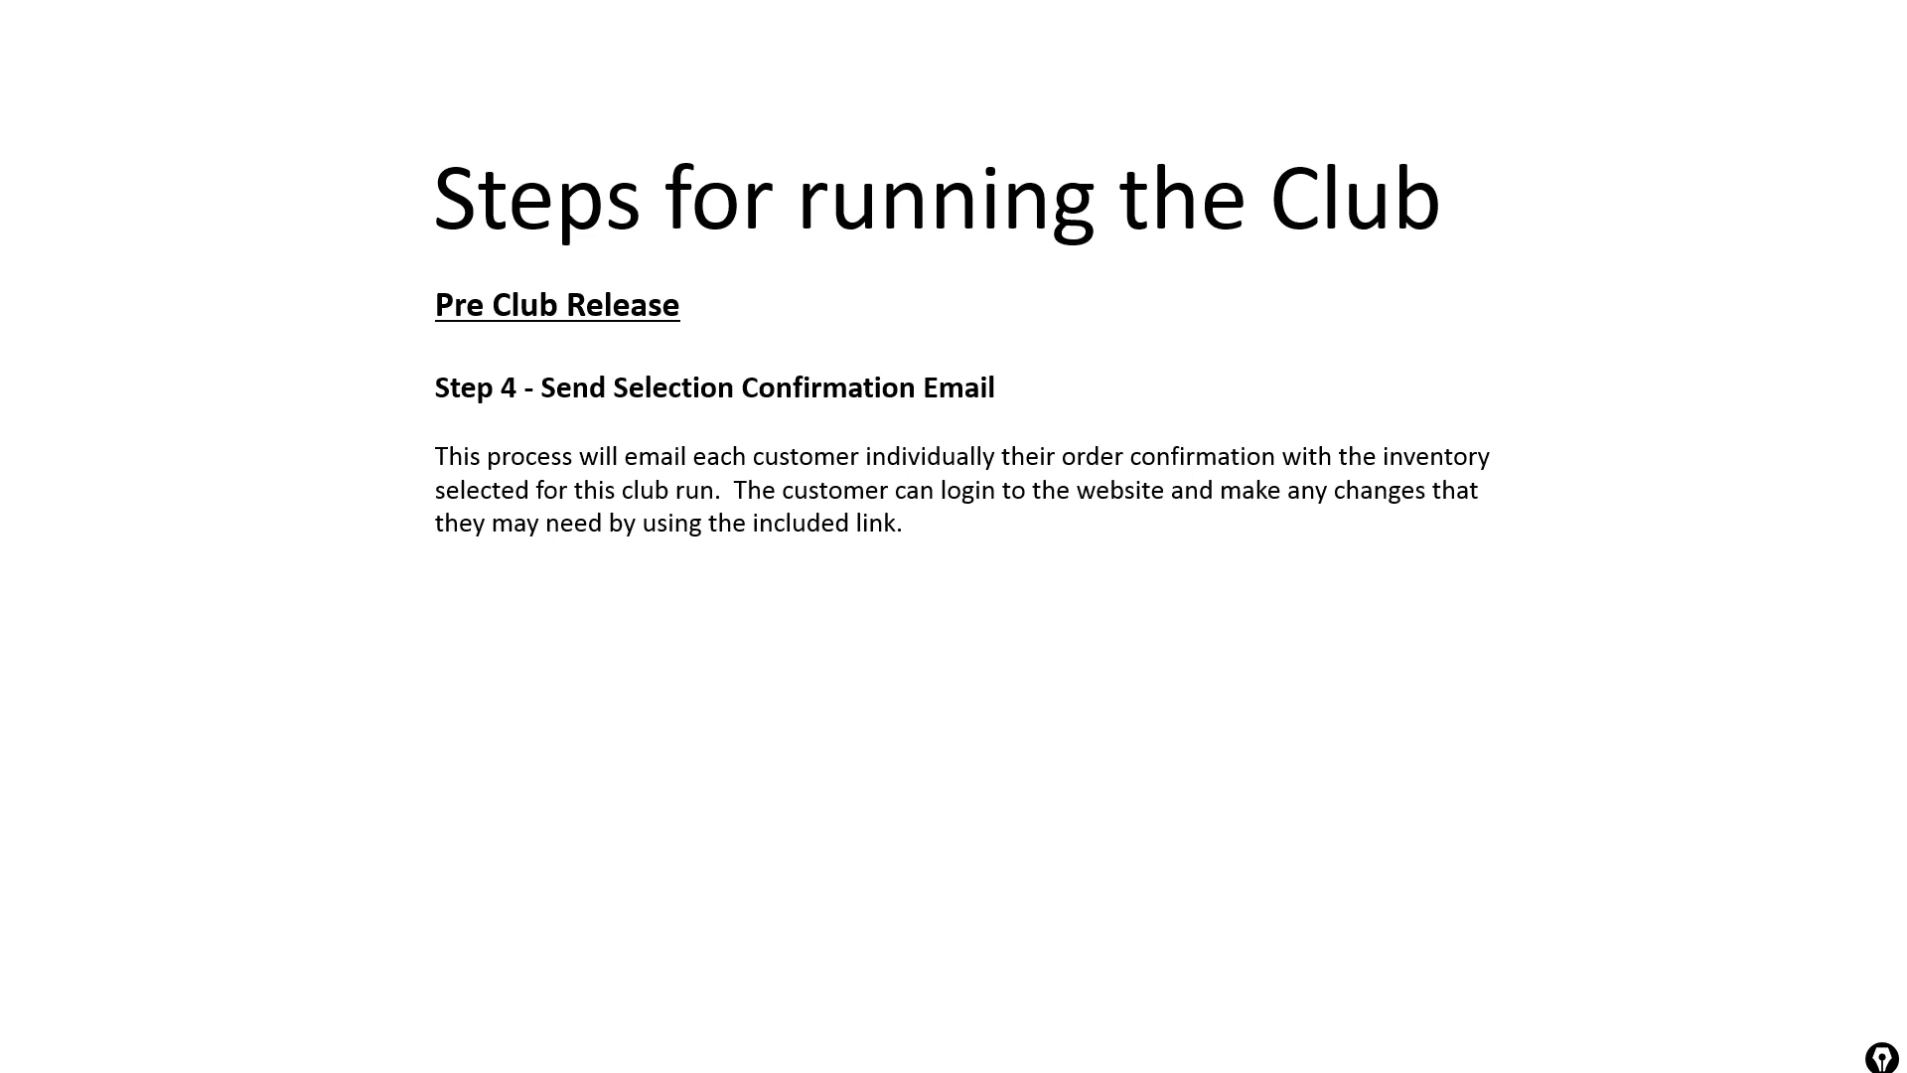
pyautogui.hotkey('alt', 'Tab')
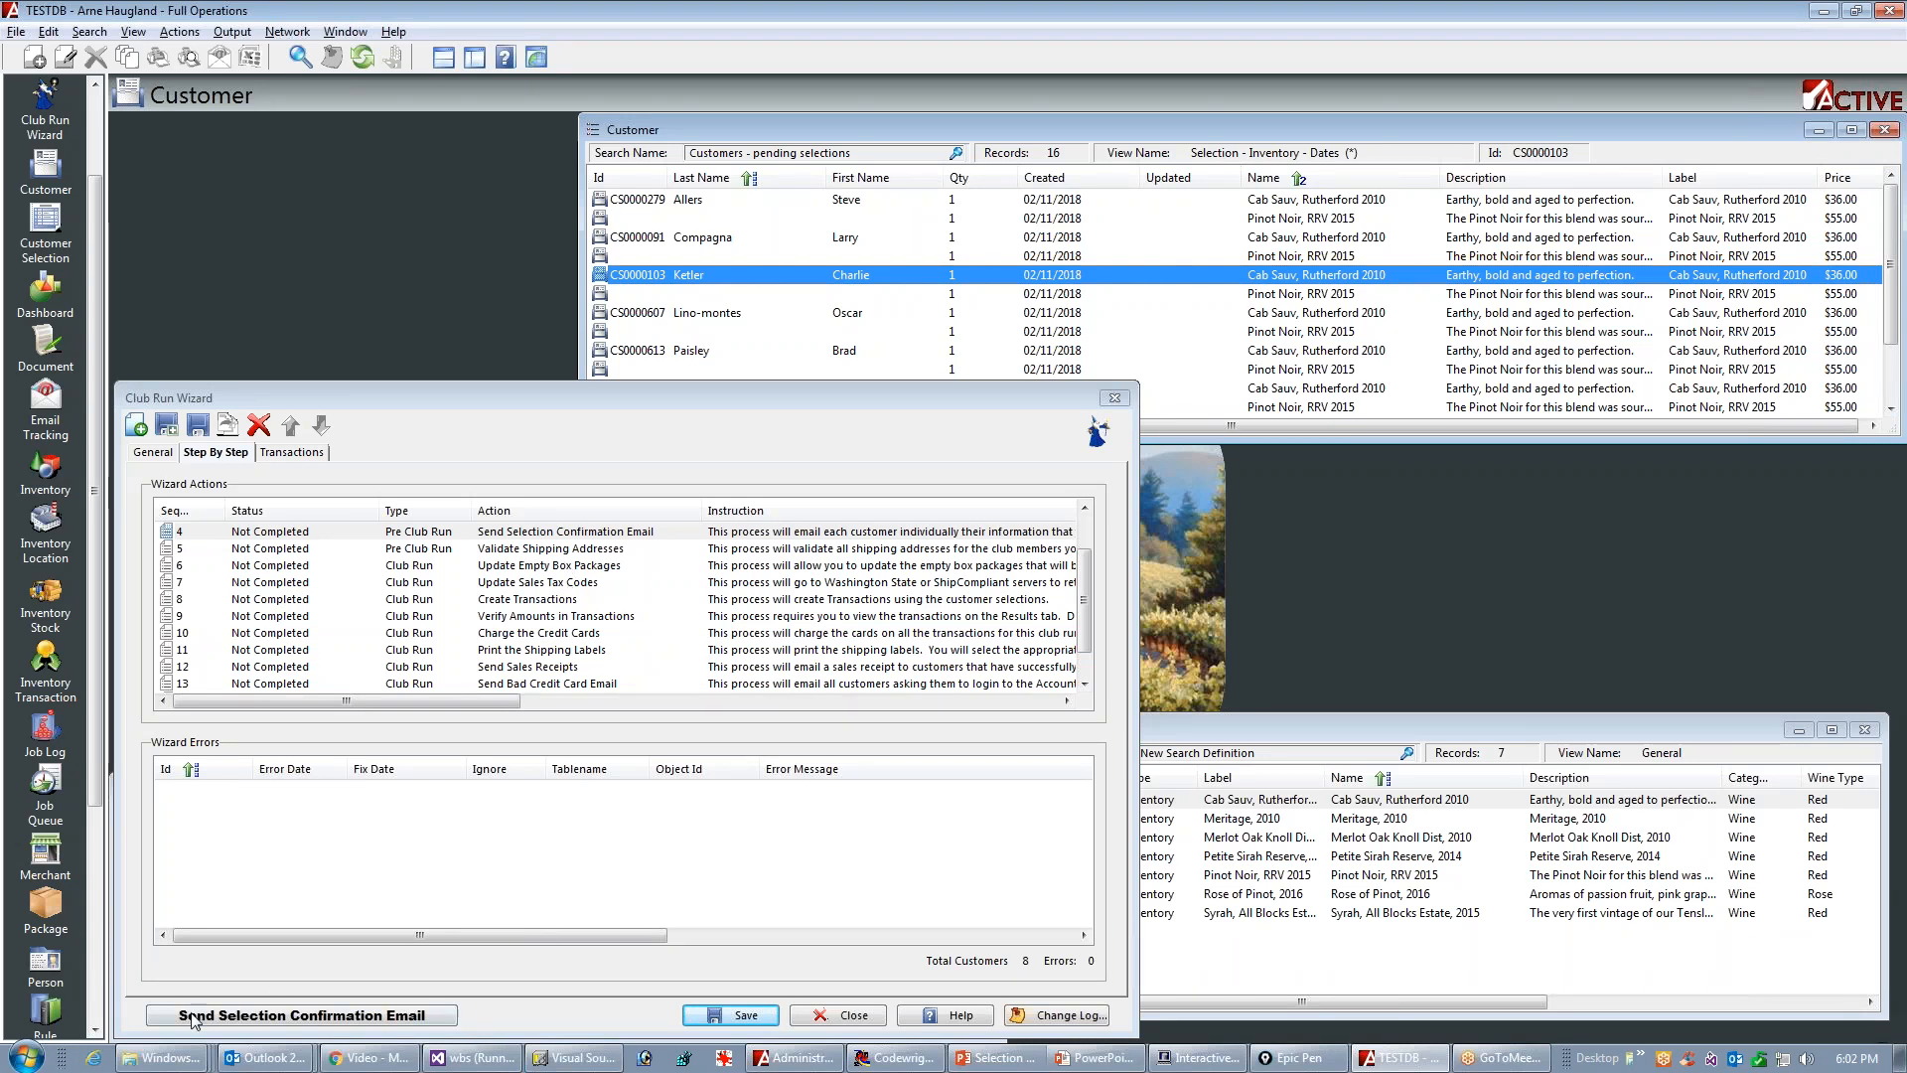
# Step: Start the Send Selection Confirmation Email action and review its Club Pickup and Club Shipment templates, including the pickup template's HTML design
pyautogui.click(329, 1016)
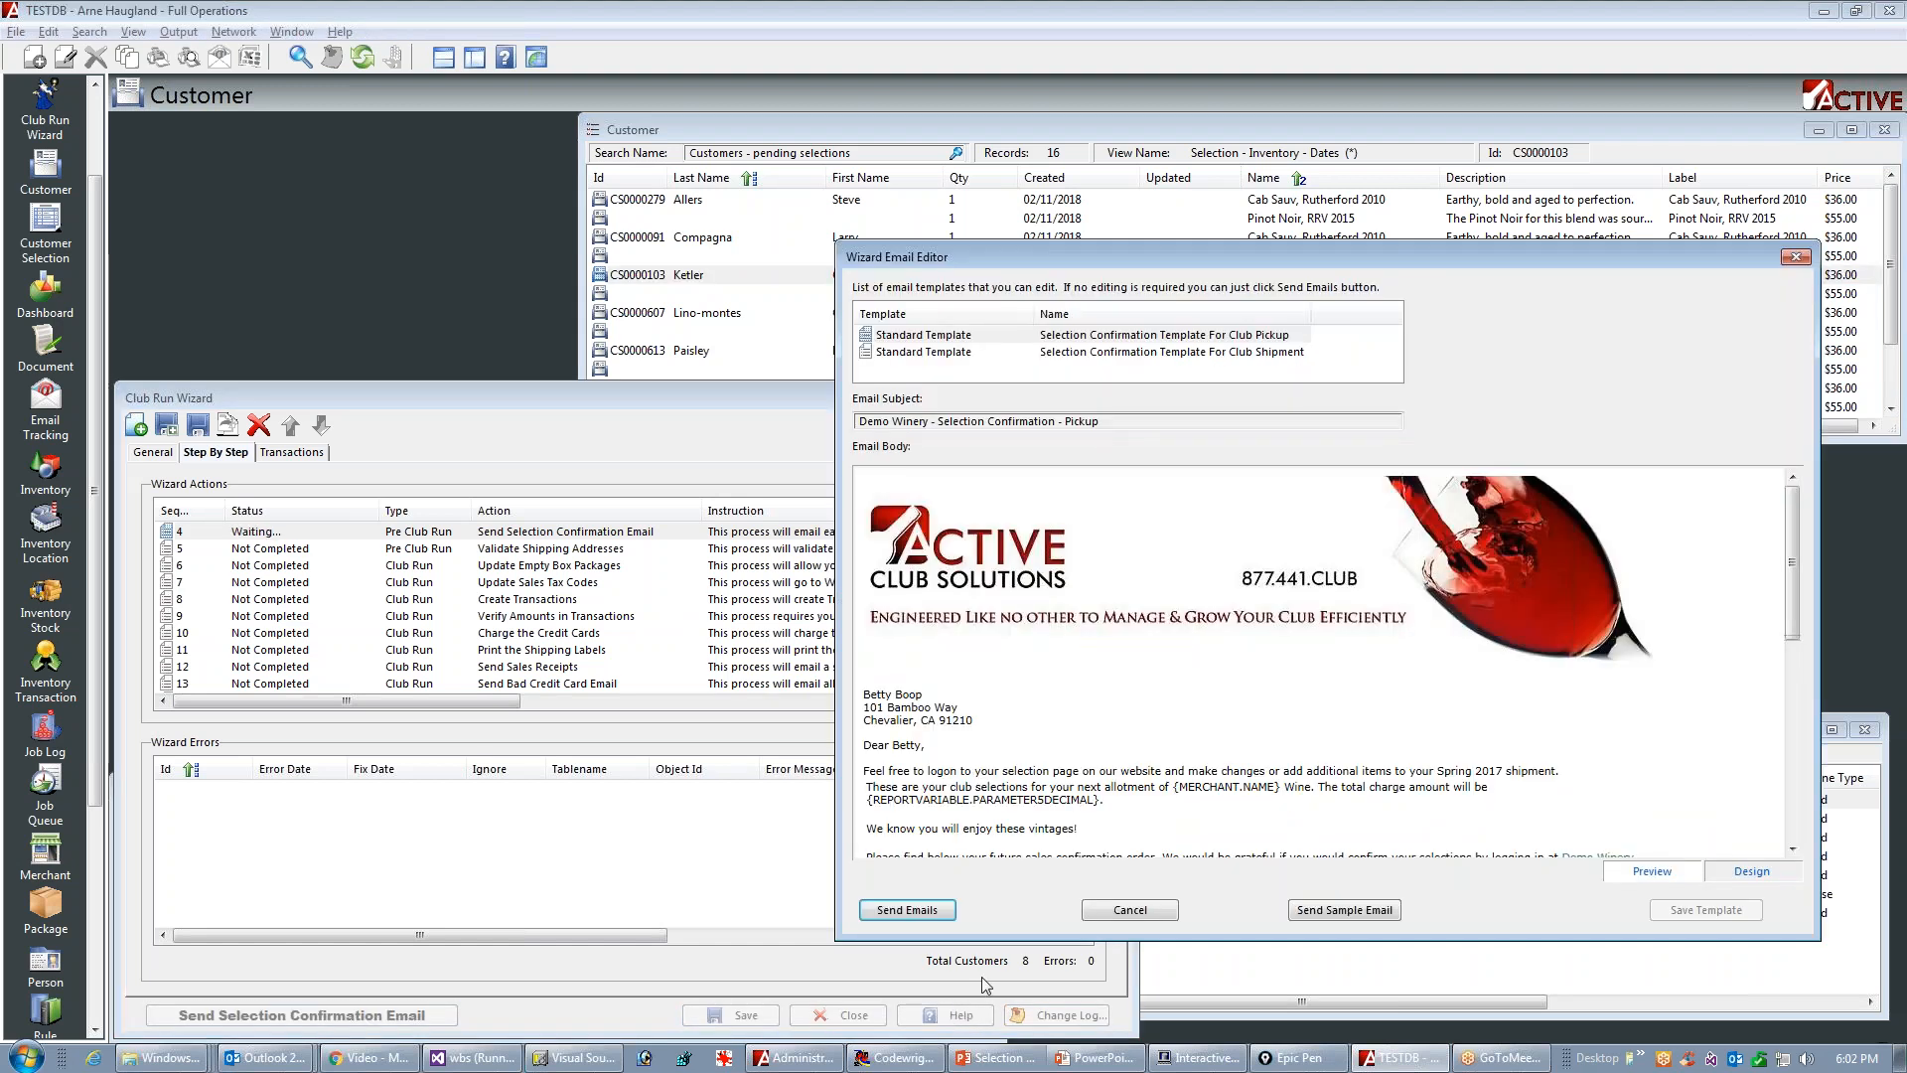
pyautogui.click(1120, 356)
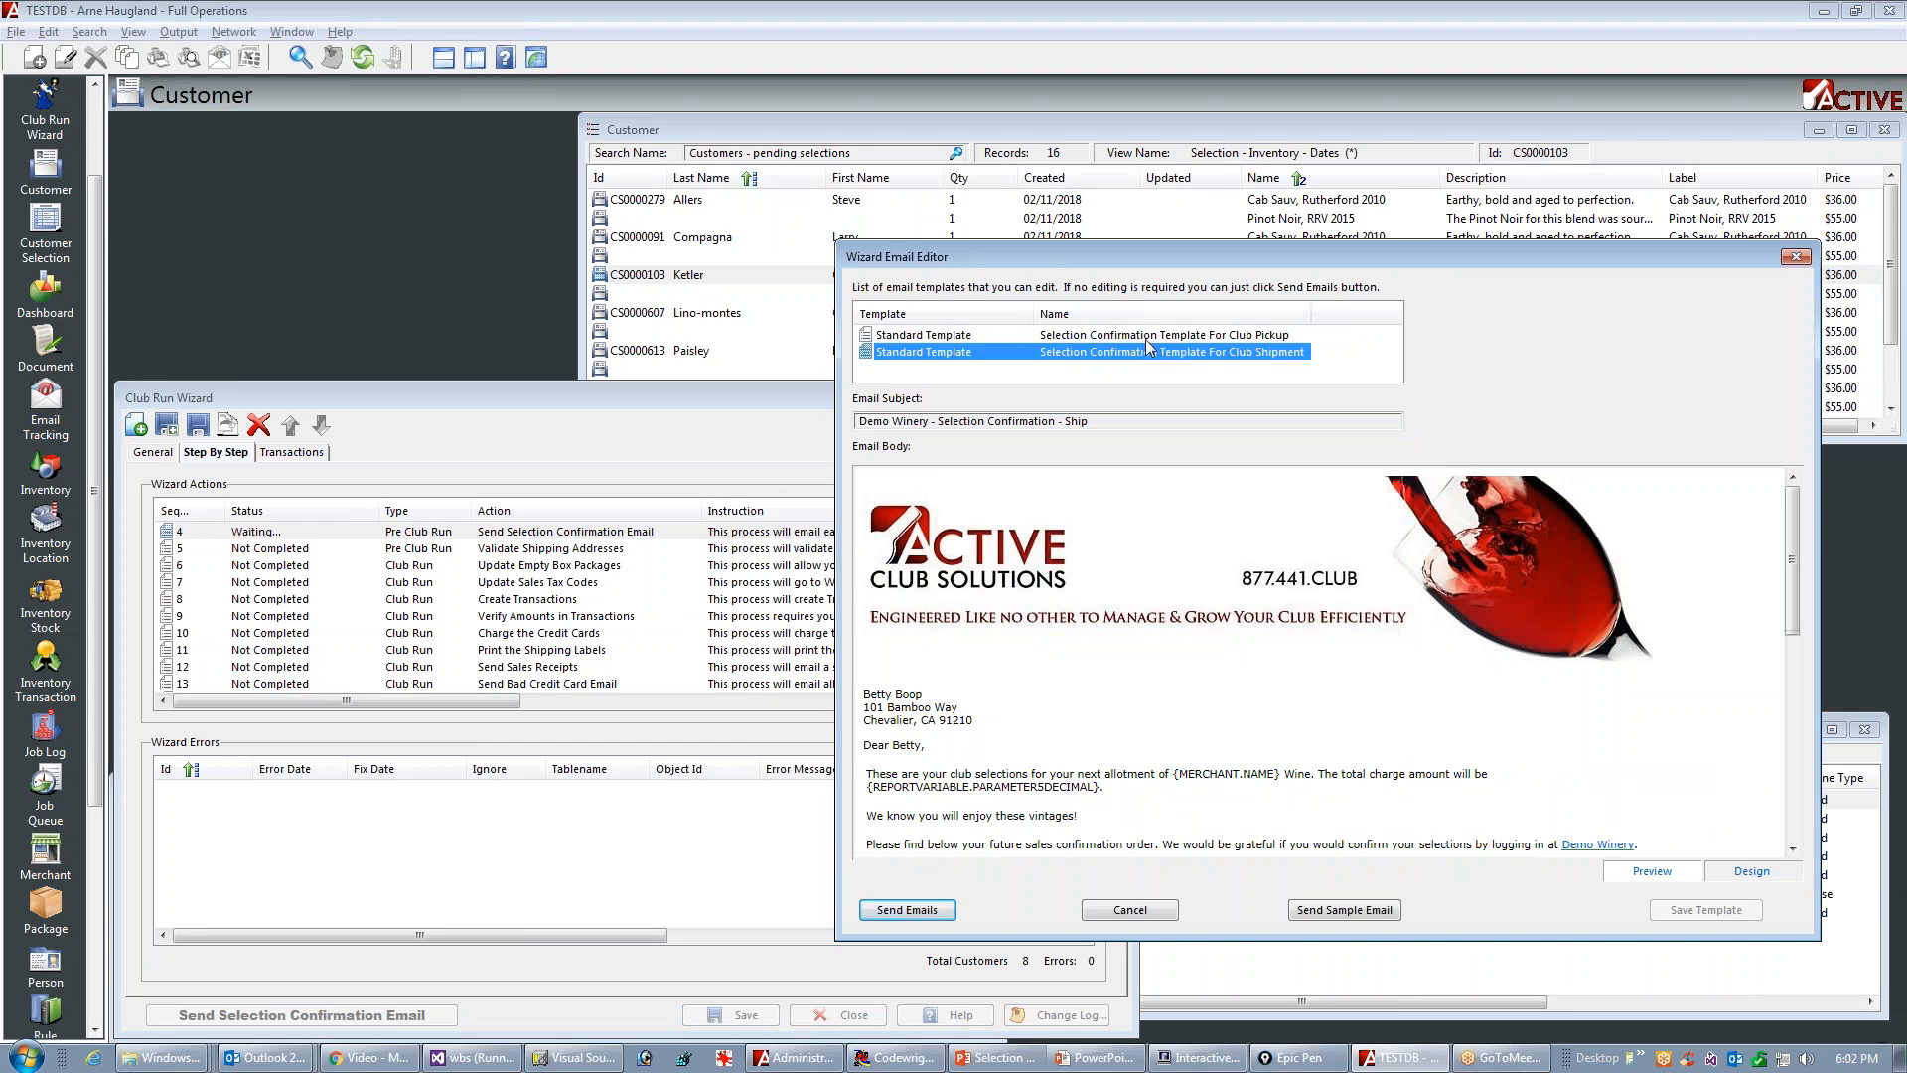
pyautogui.press('Up')
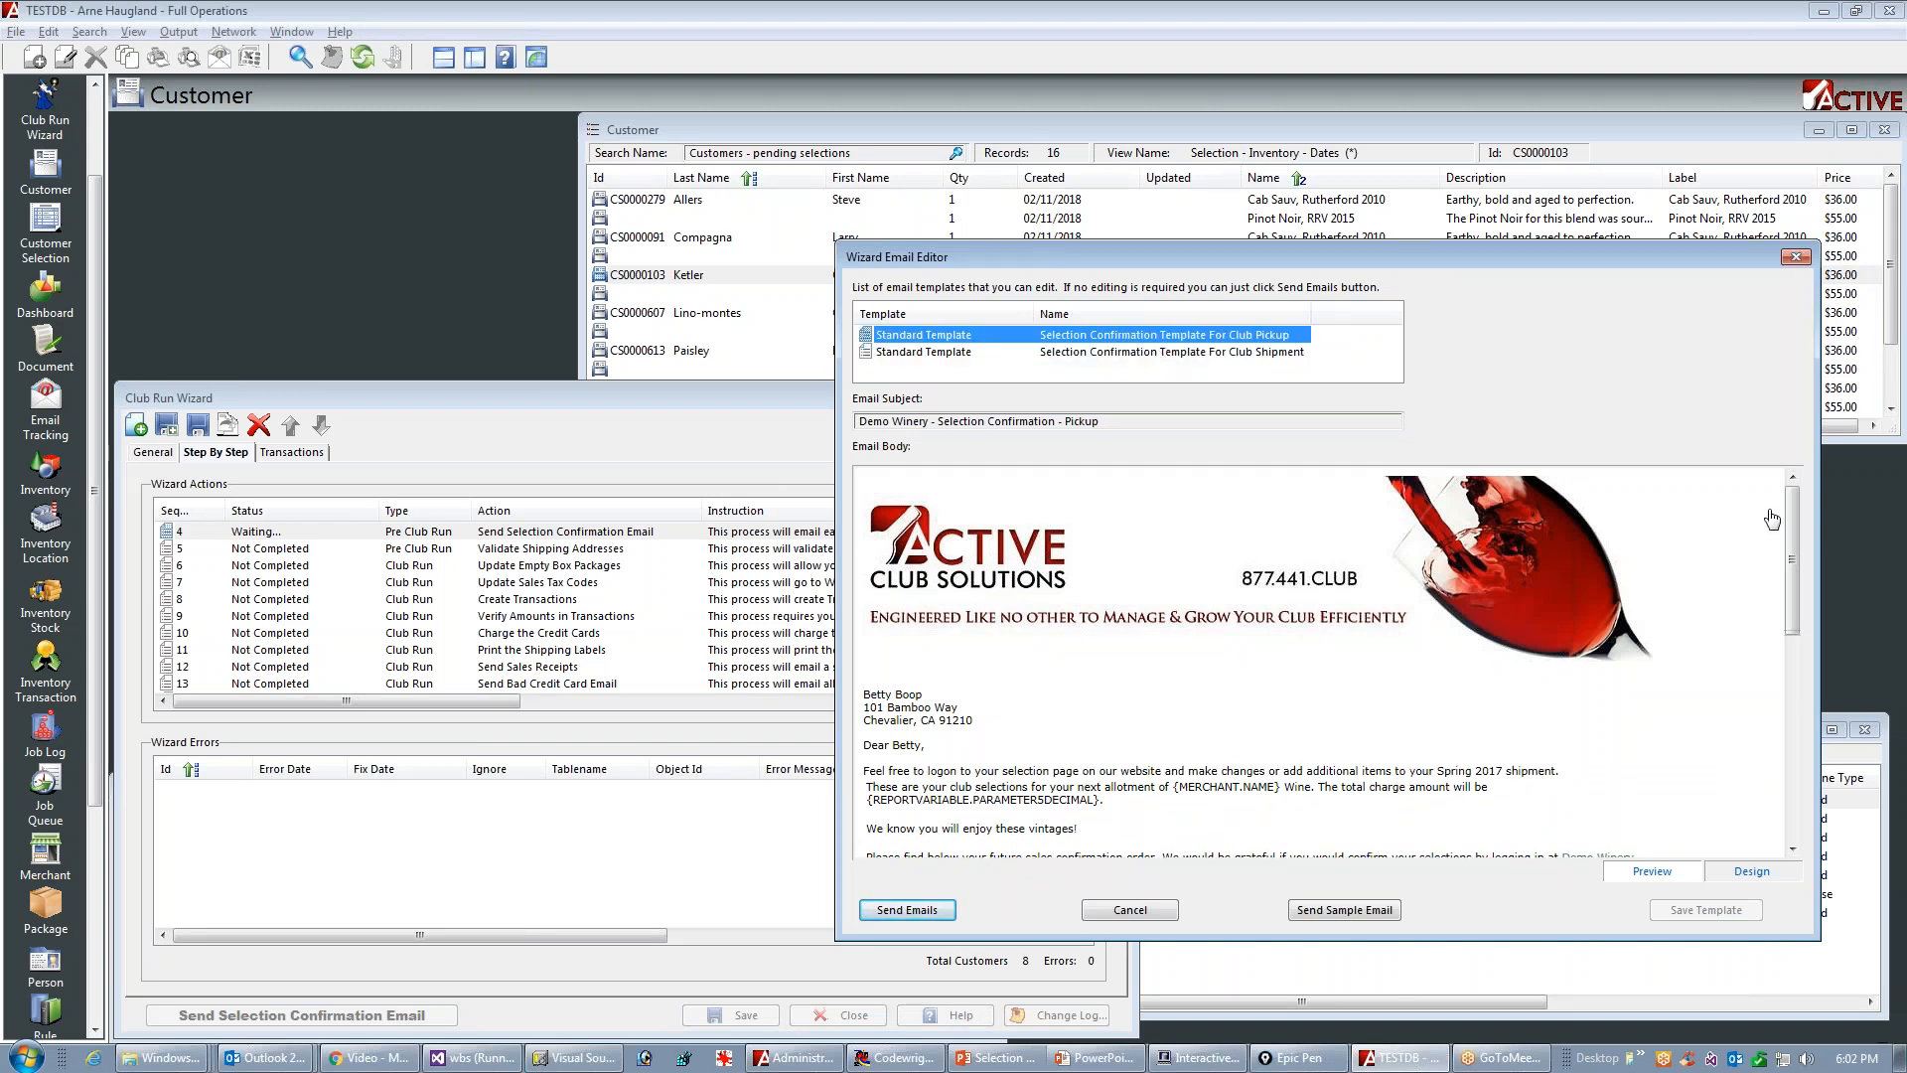
pyautogui.moveTo(1792, 510); pyautogui.dragTo(1777, 741)
pyautogui.scroll(2, 1777, 741)
pyautogui.moveTo(1038, 636); pyautogui.dragTo(912, 572)
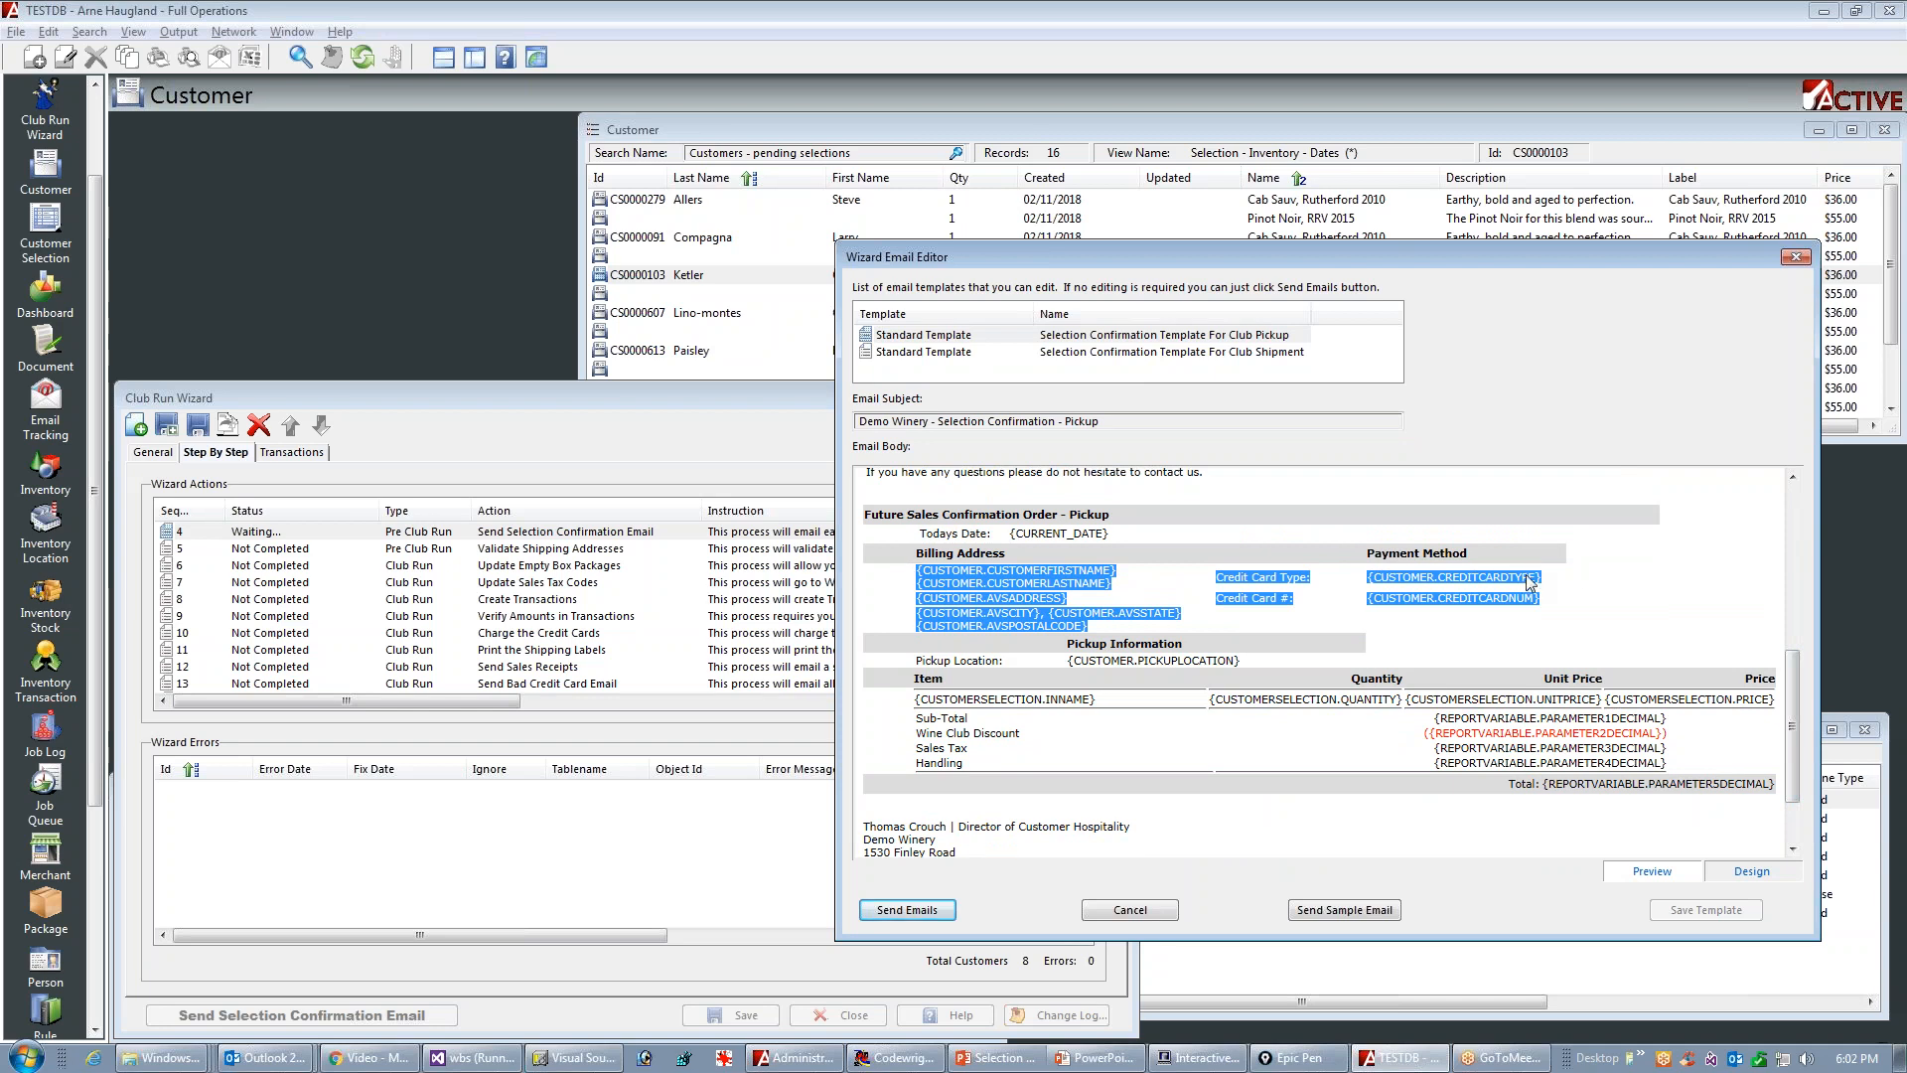
pyautogui.moveTo(1796, 707); pyautogui.dragTo(1785, 517)
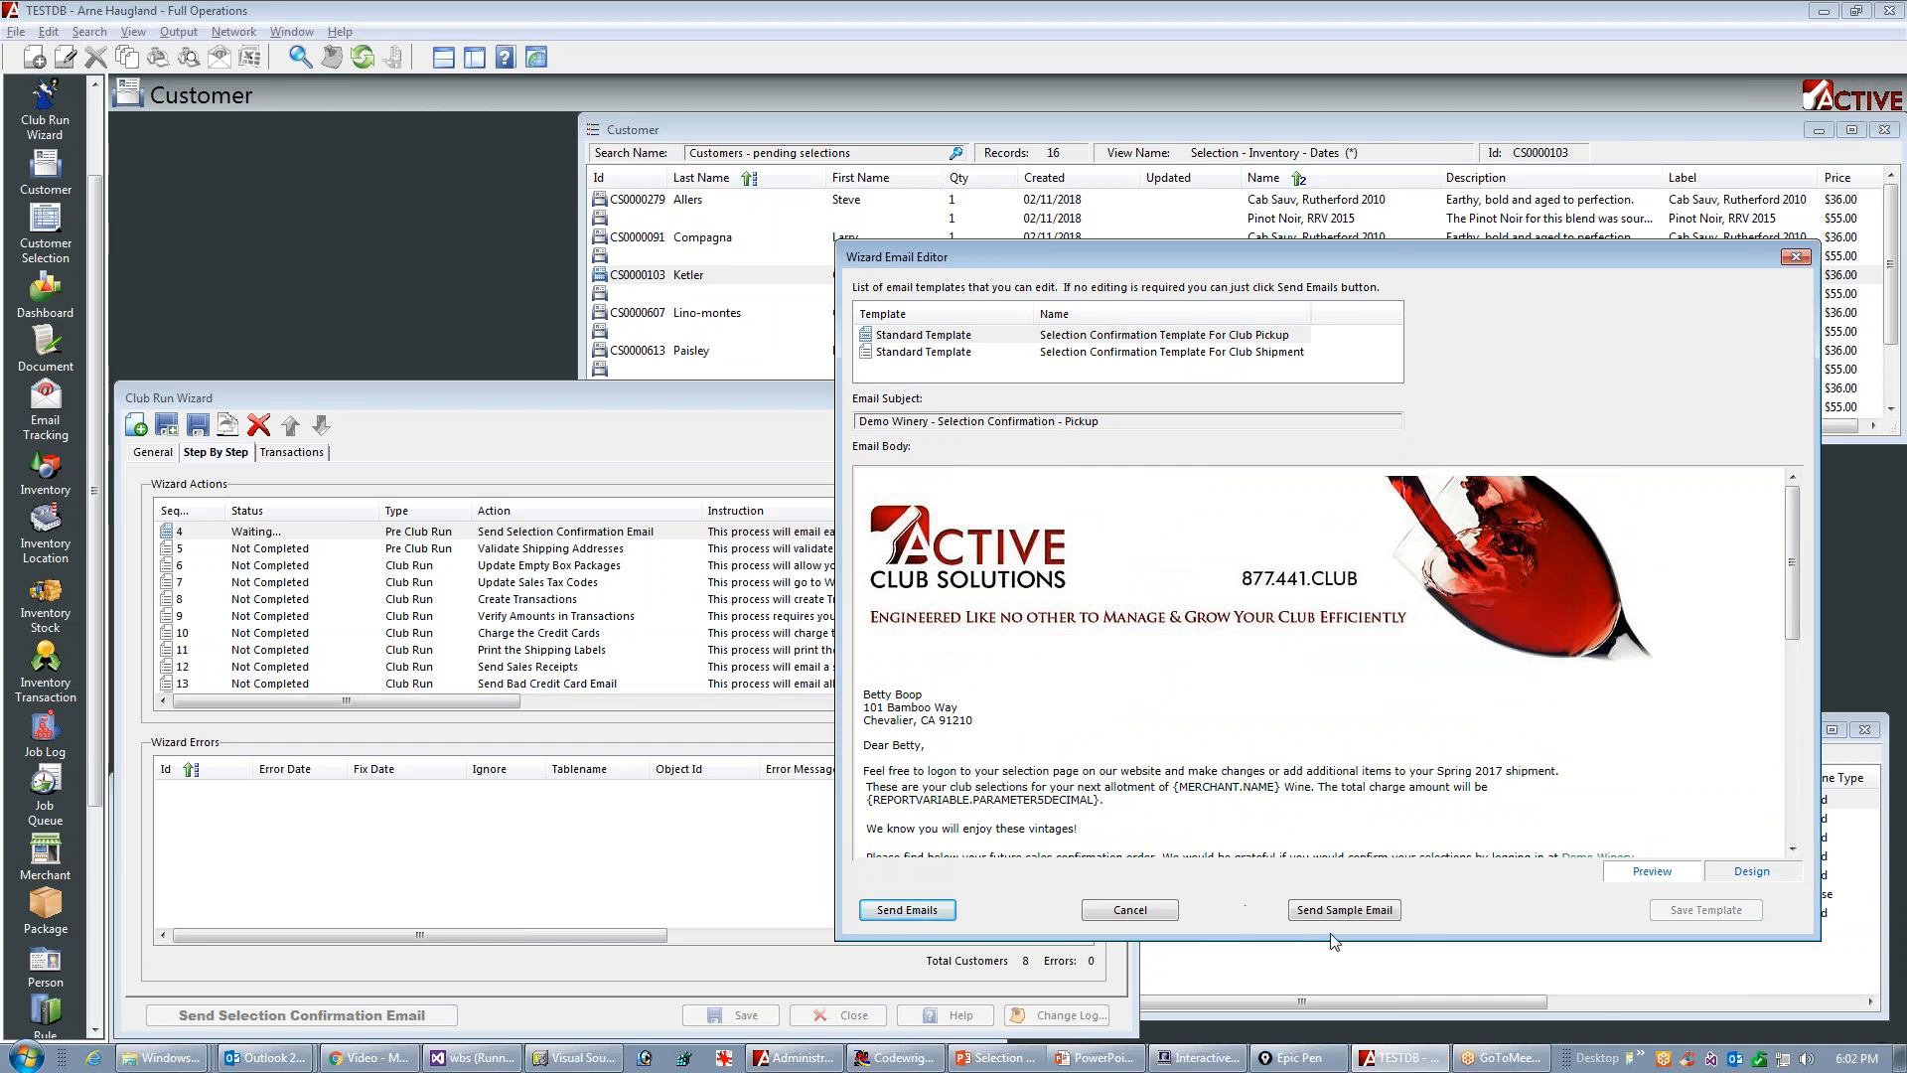
pyautogui.click(1756, 873)
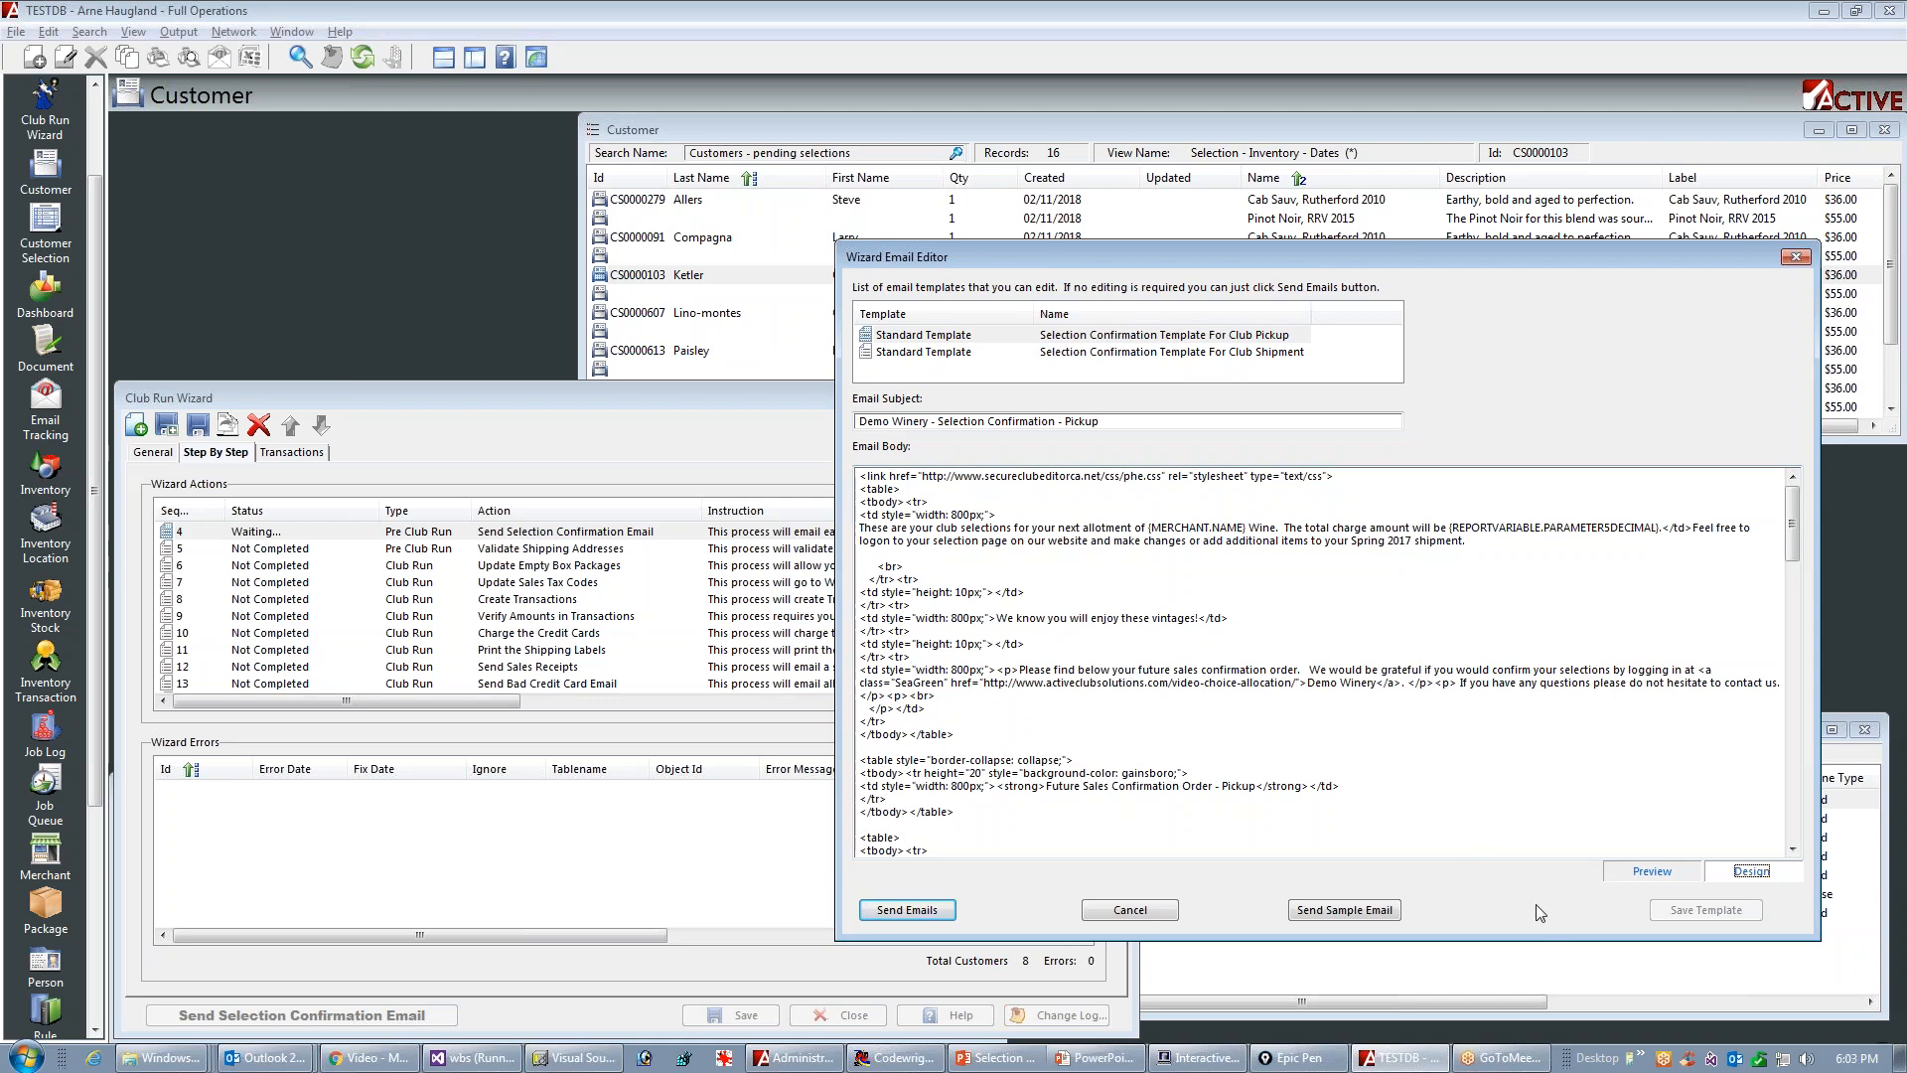
pyautogui.click(1647, 872)
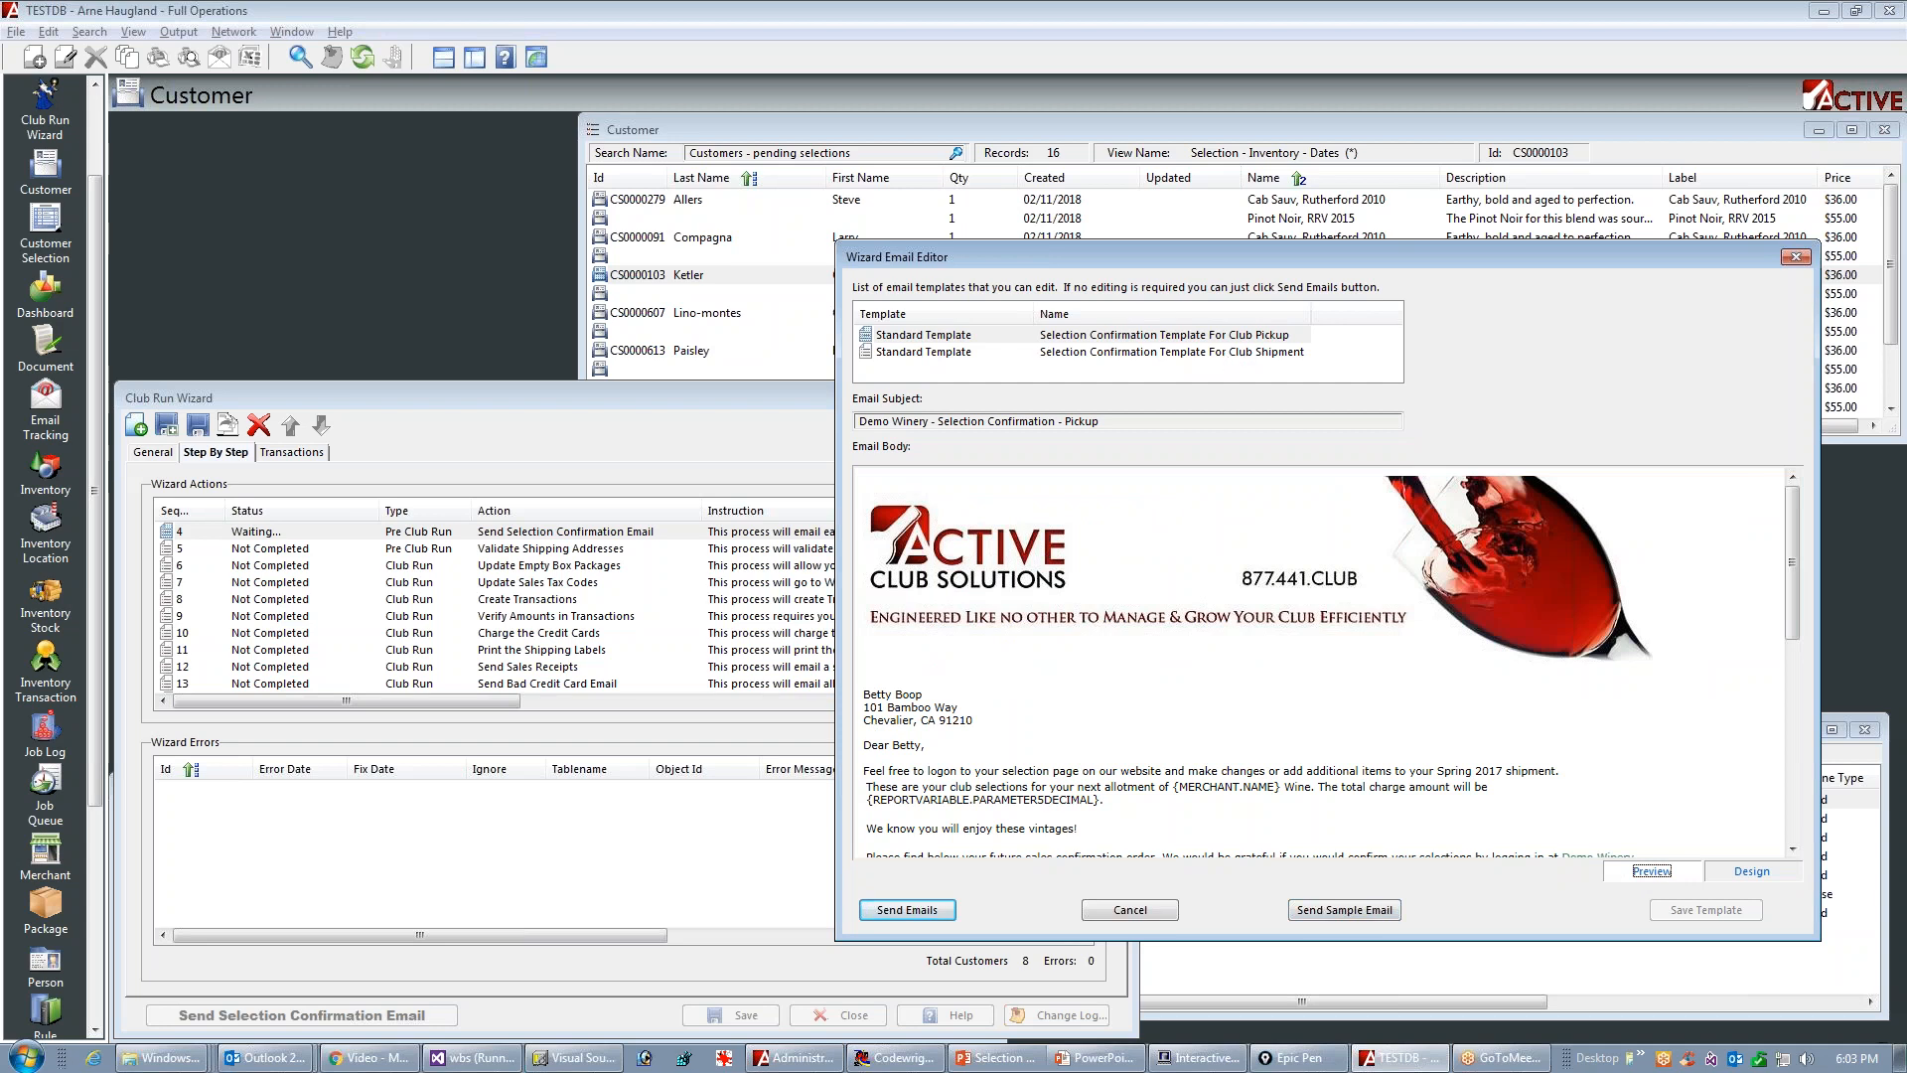
# Step: Send a sample email from the Selection Confirmation Template For Club Shipment
pyautogui.click(1225, 354)
pyautogui.click(1337, 911)
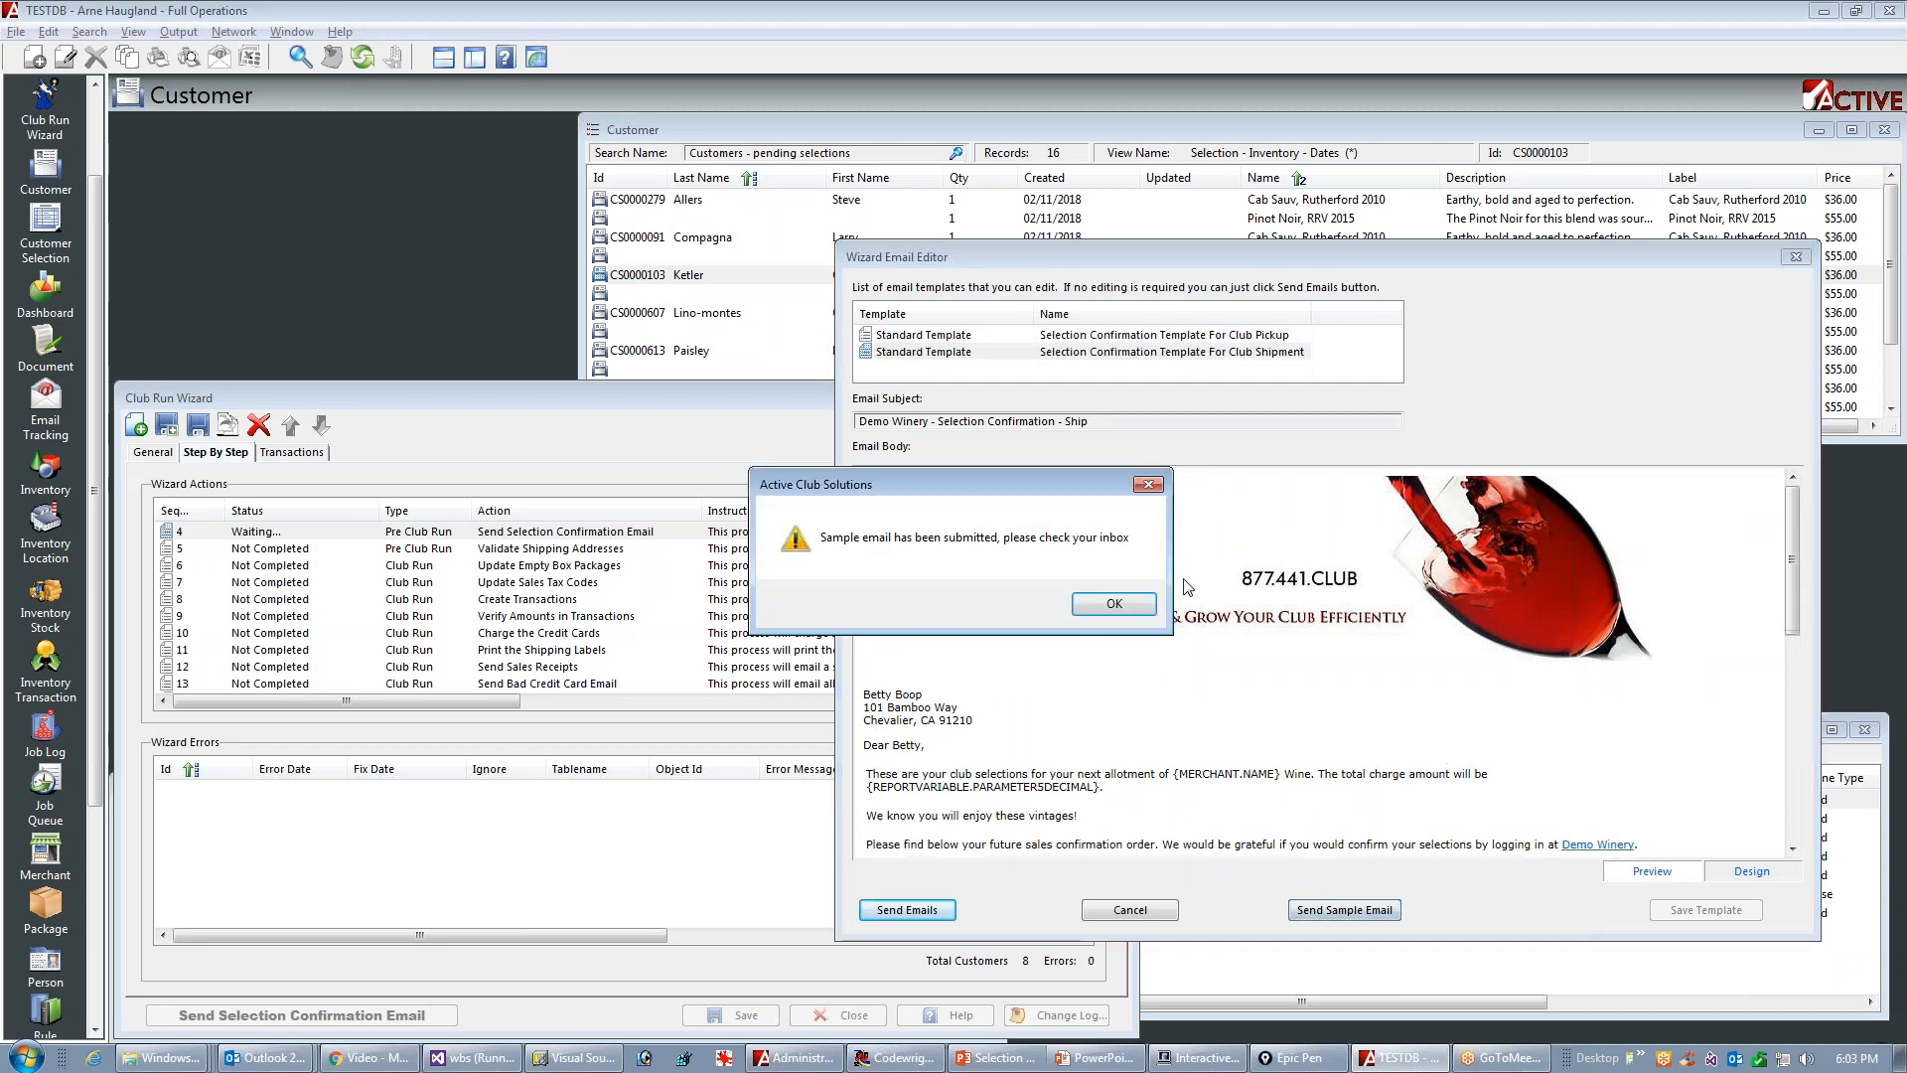
pyautogui.click(1122, 607)
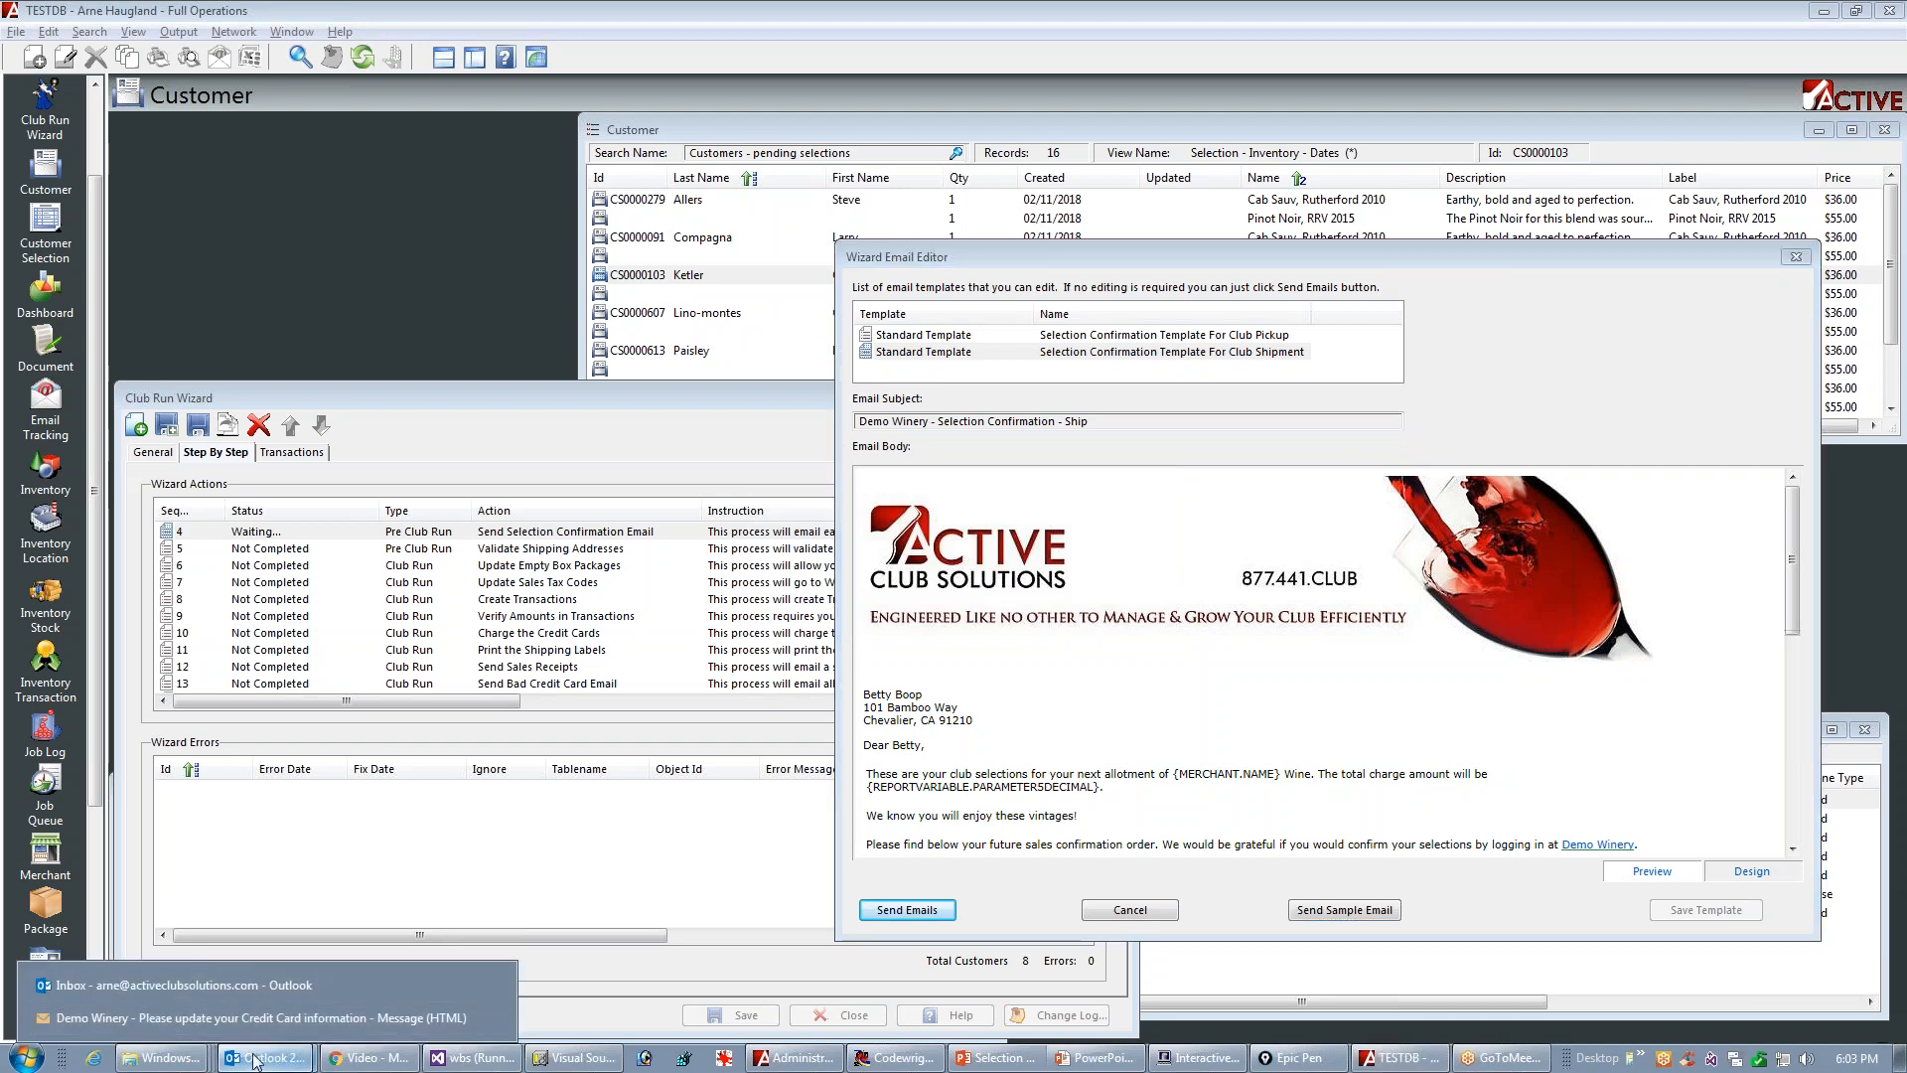
# Step: Switch to Outlook and delete the four older Demo Winery and wine shipment emails dated today from the inbox
pyautogui.click(266, 1057)
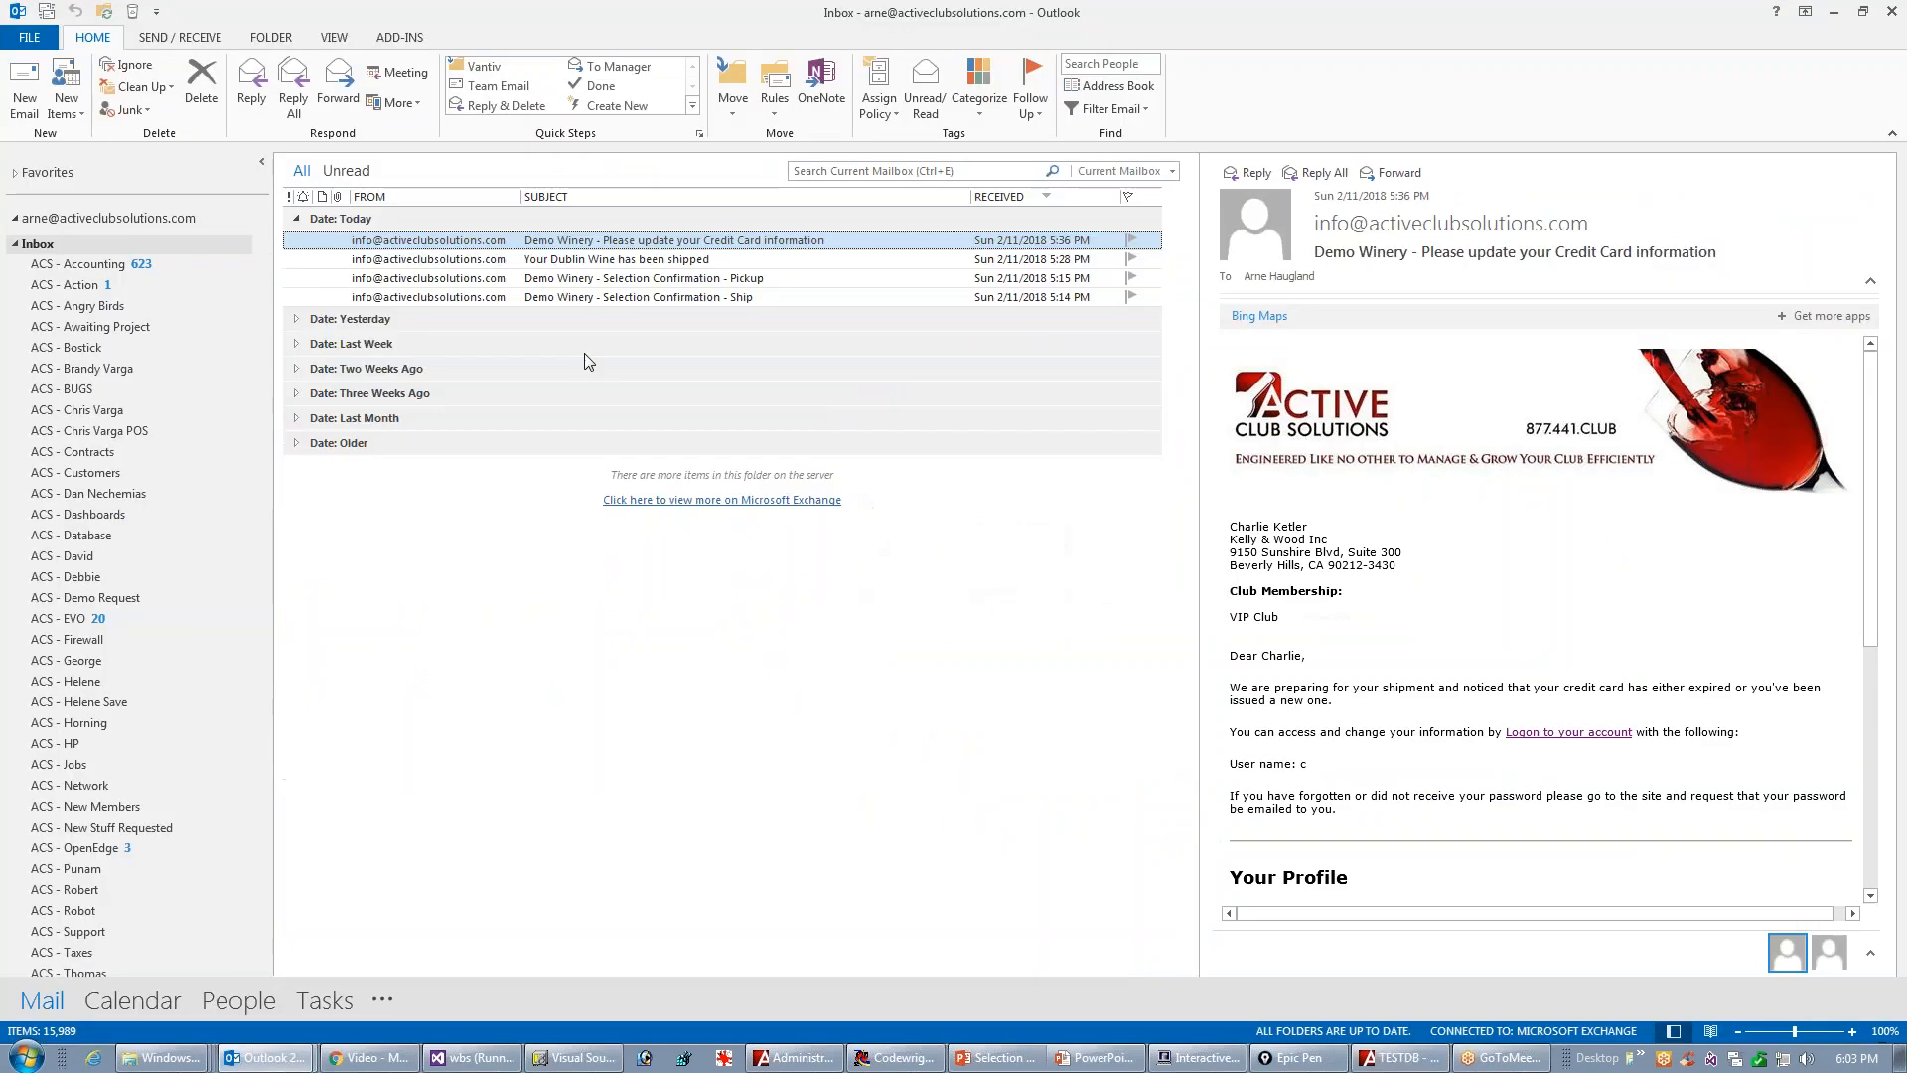
pyautogui.keyDown('shift'); pyautogui.click(413, 298); pyautogui.keyUp('shift')
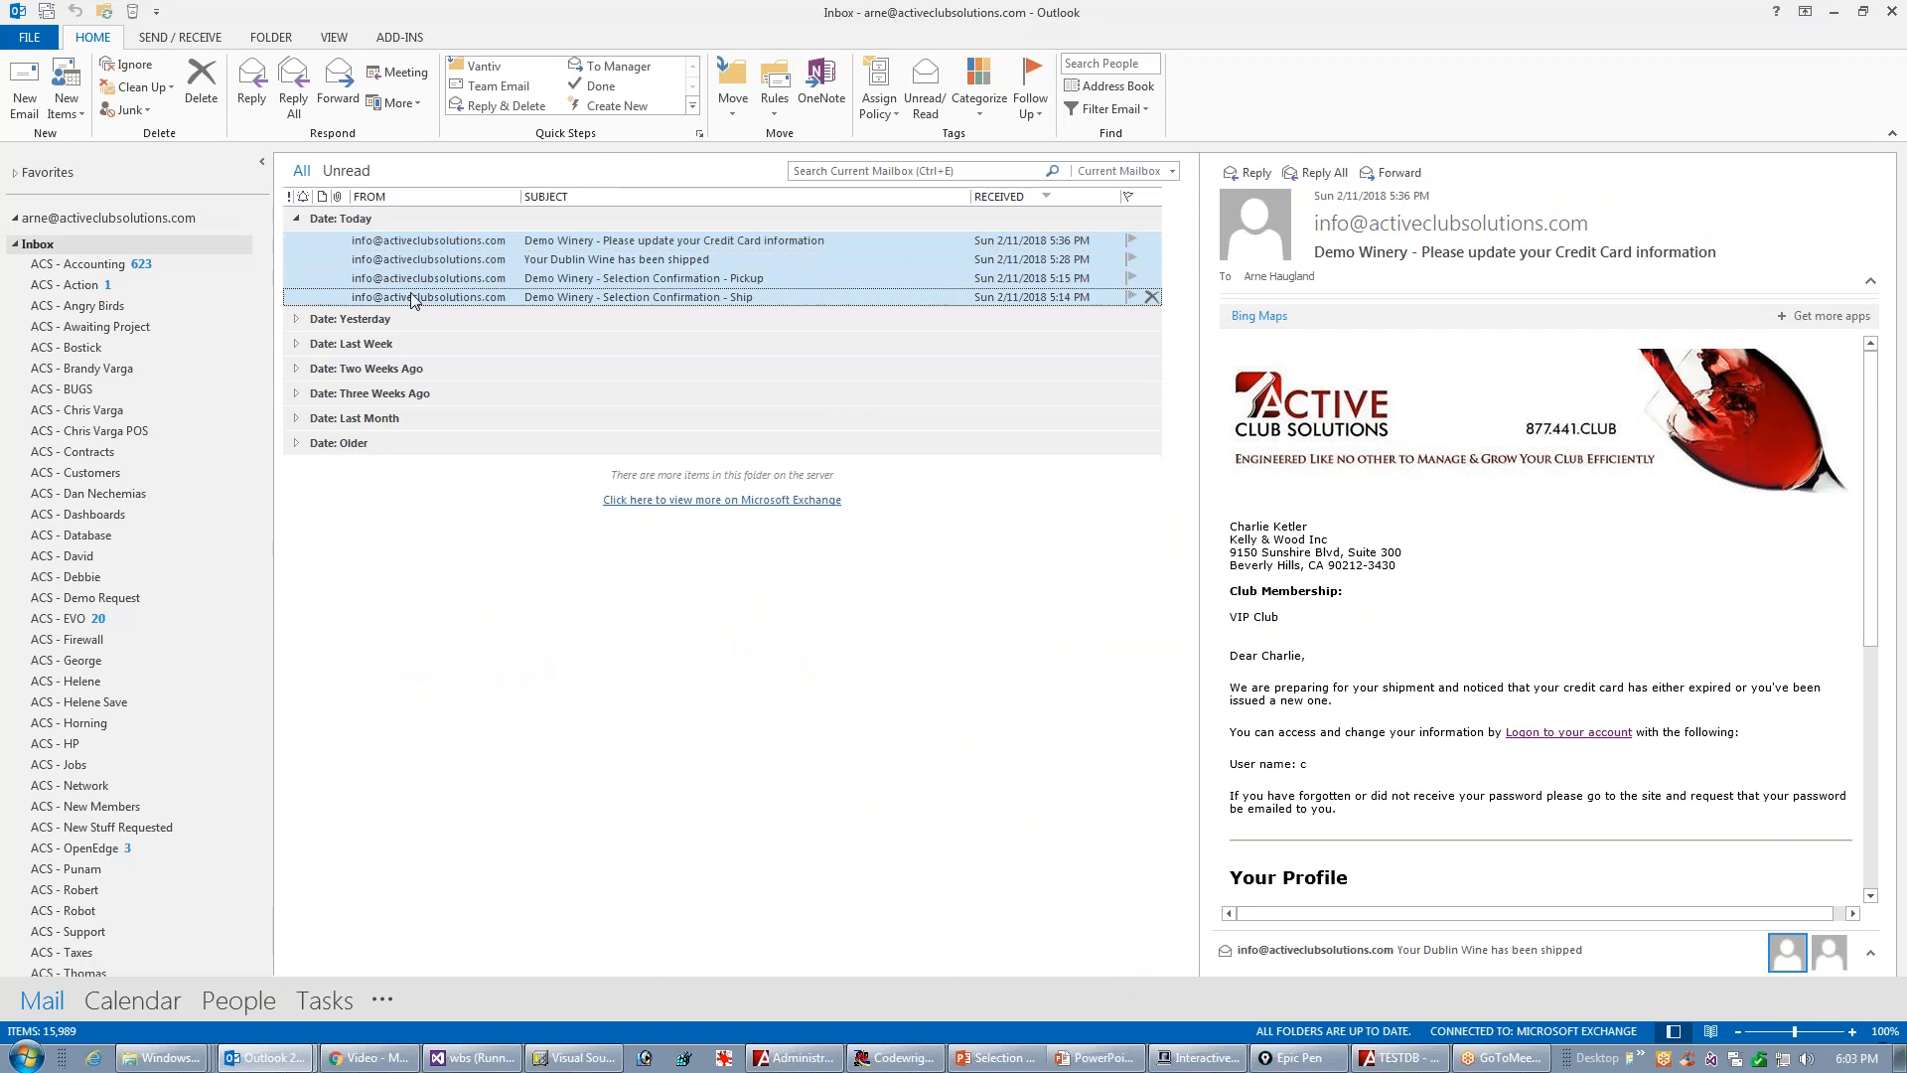
pyautogui.click(201, 84)
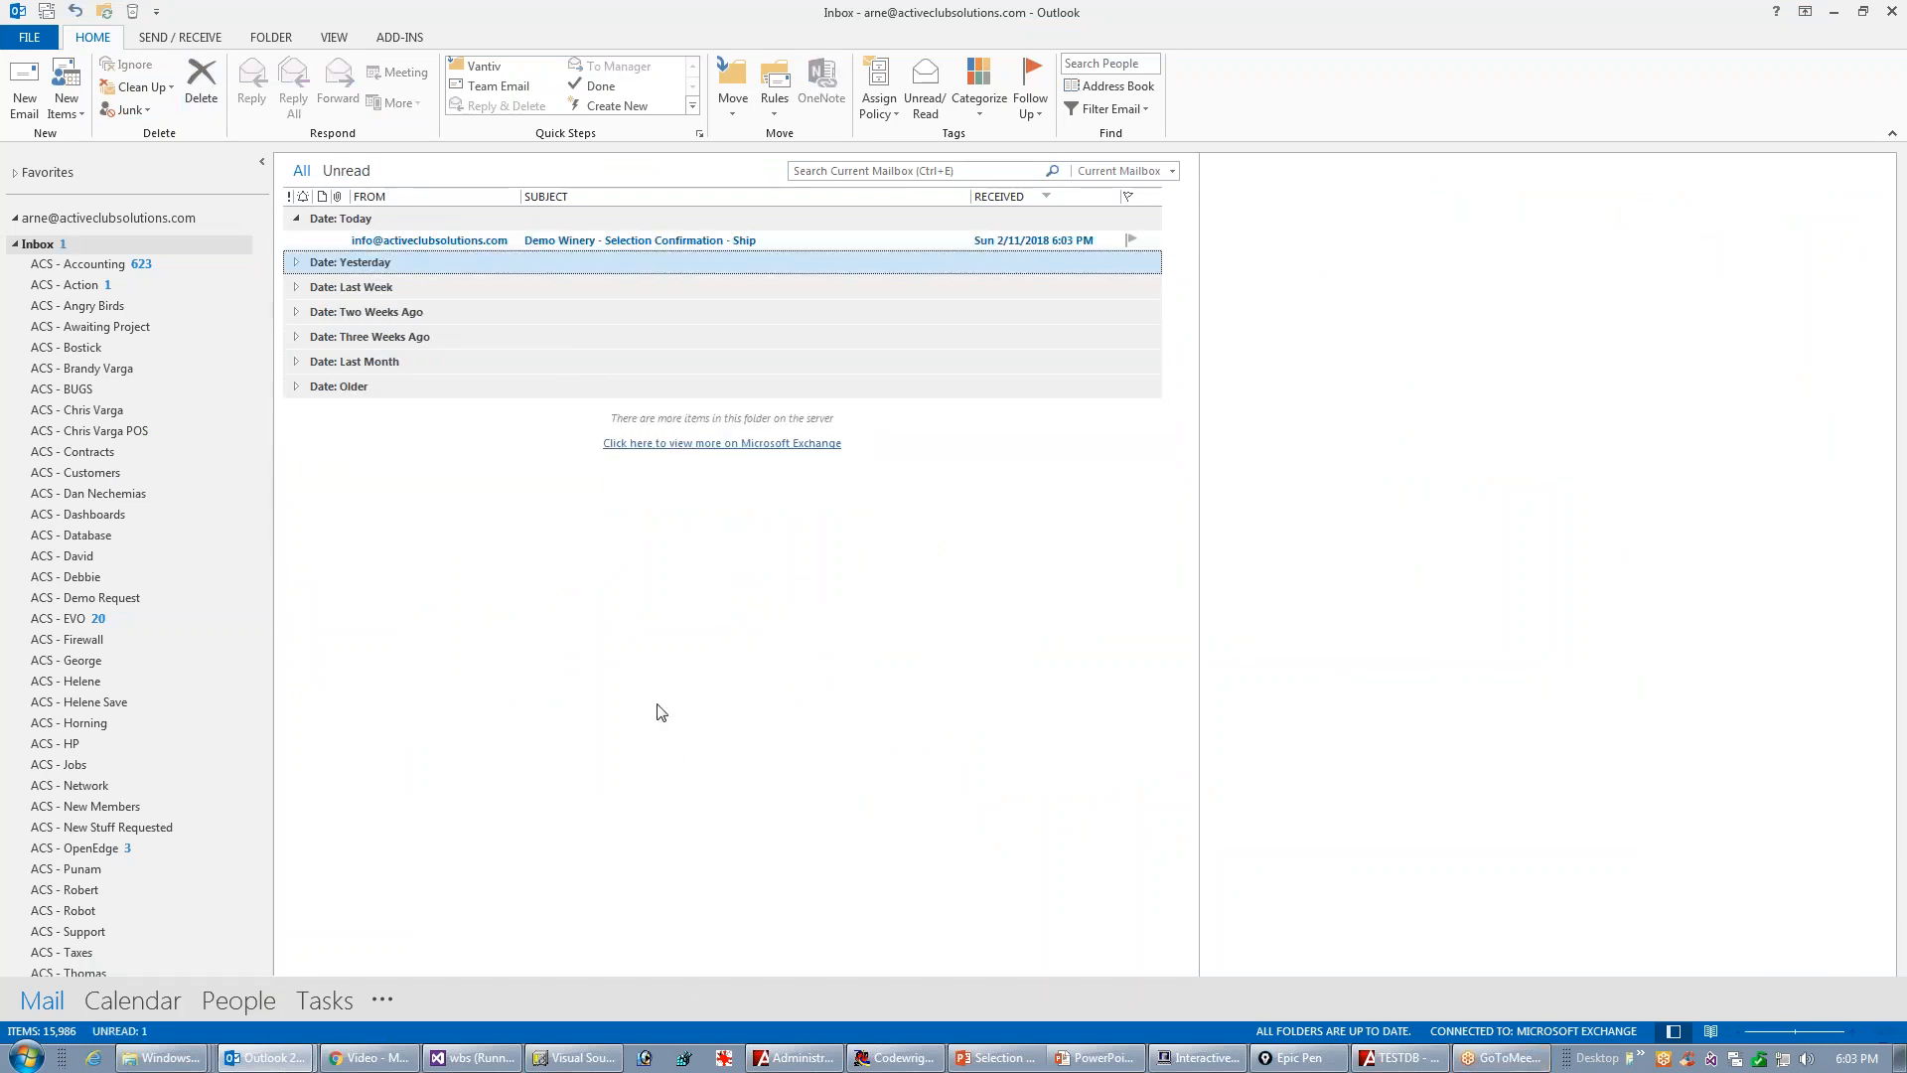
# Step: Open the Demo Winery - Selection Confirmation - Ship email, examine its wine items and Demo Winery login link, and close it
pyautogui.click(660, 243)
pyautogui.doubleClick(707, 240)
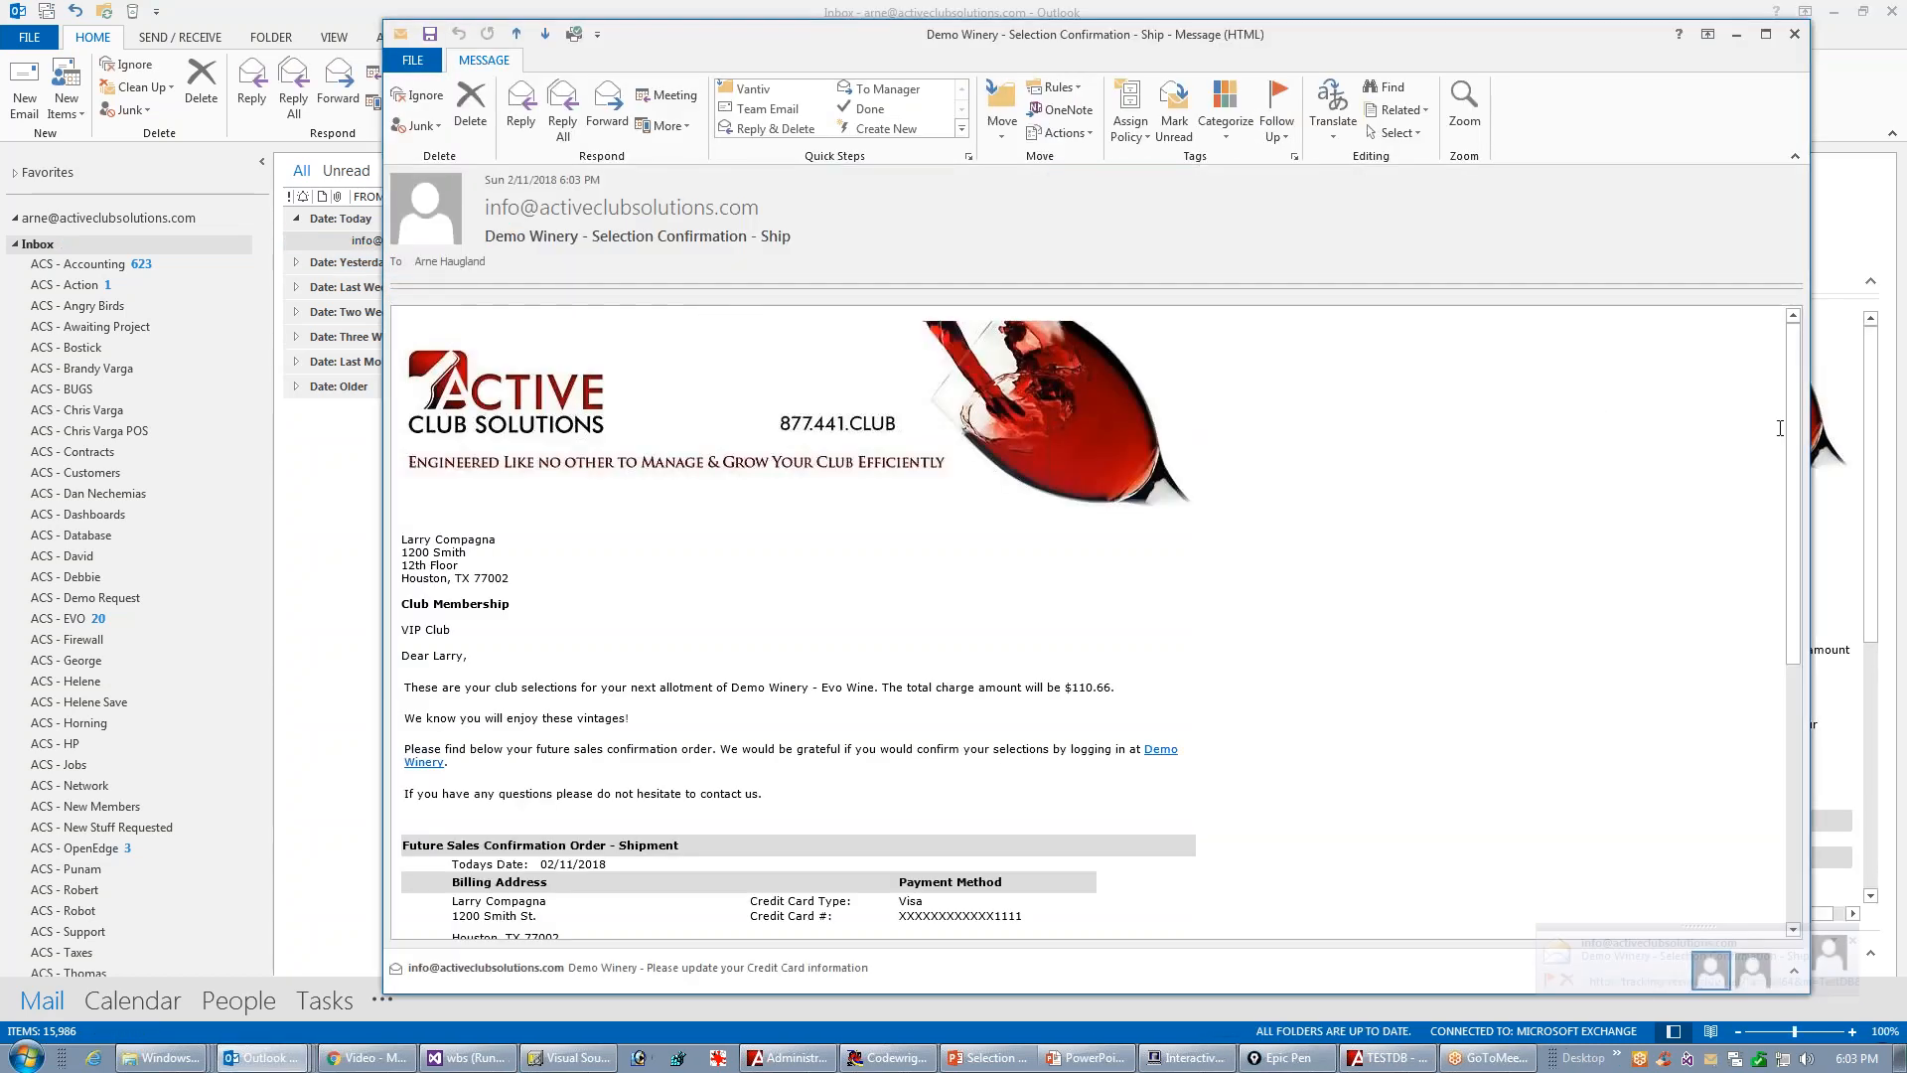
pyautogui.moveTo(1796, 437); pyautogui.dragTo(1778, 697)
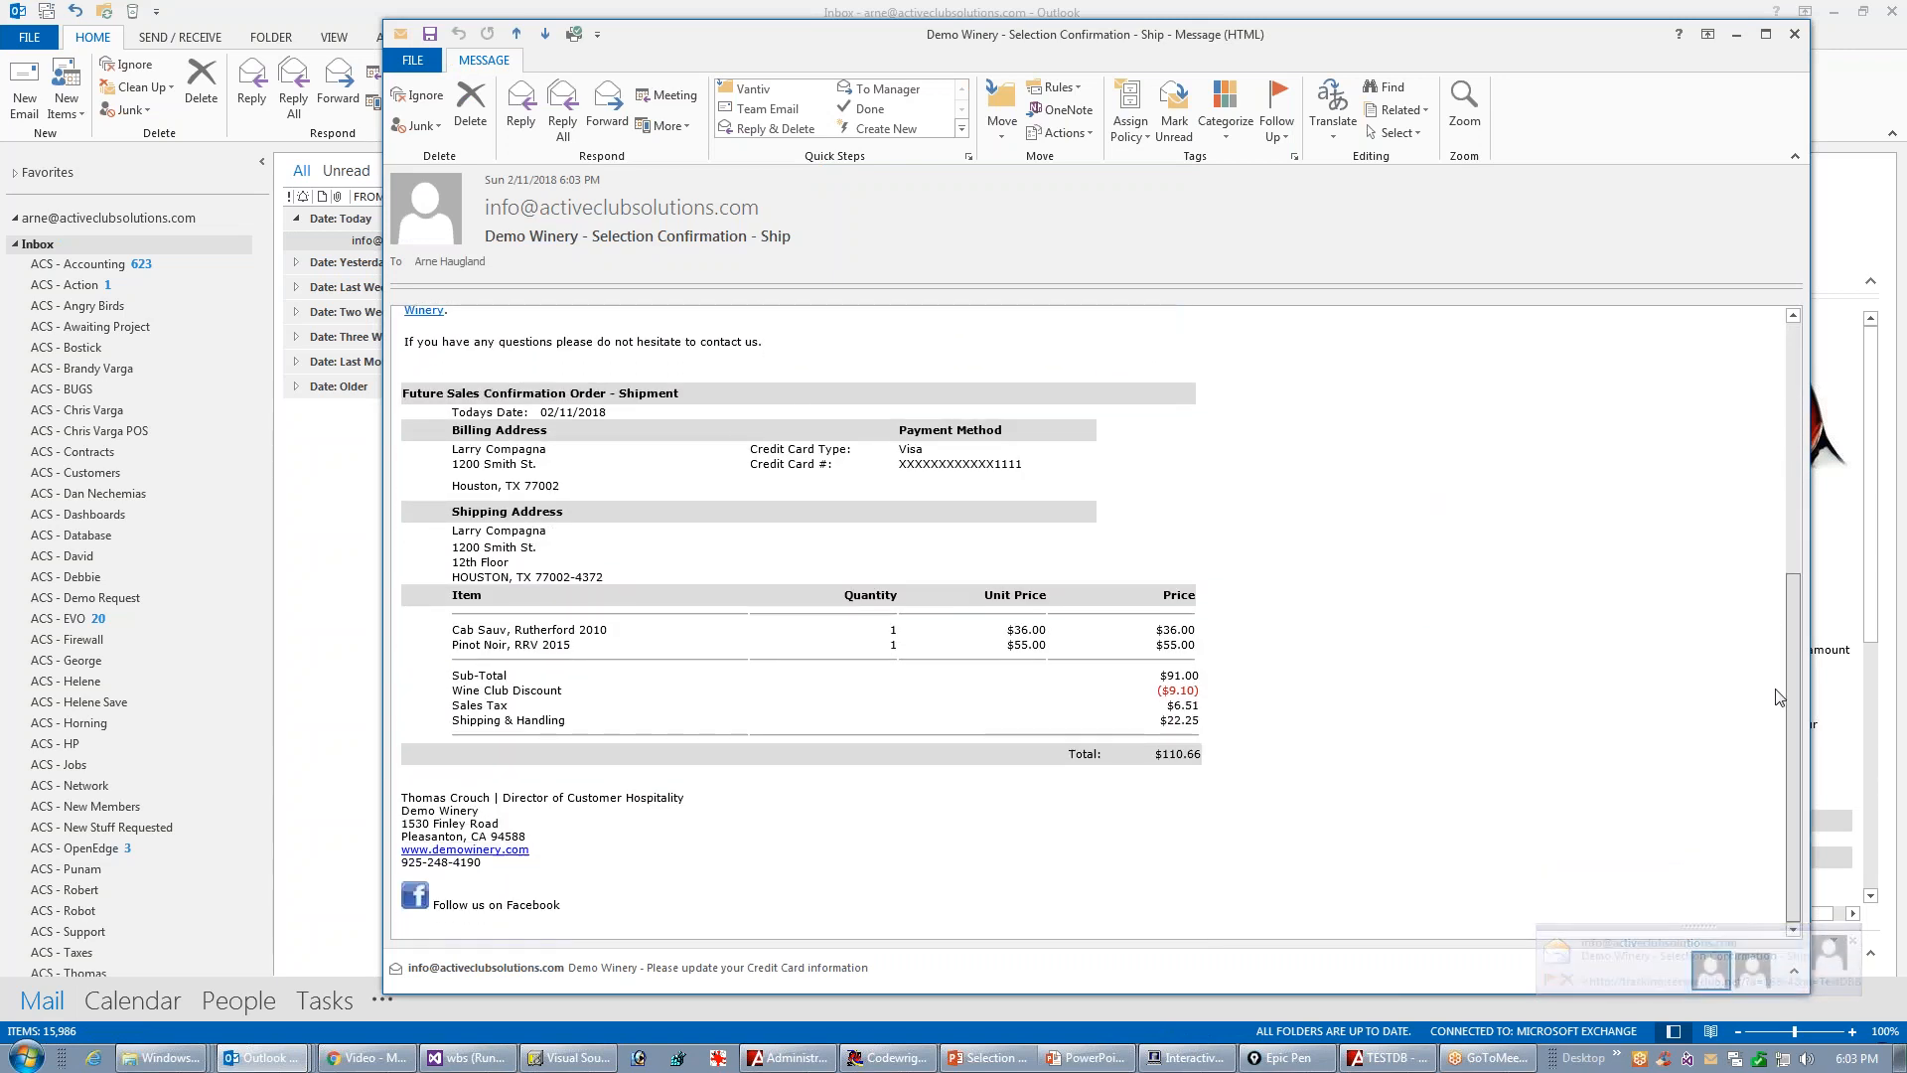
pyautogui.scroll(1, 1788, 661)
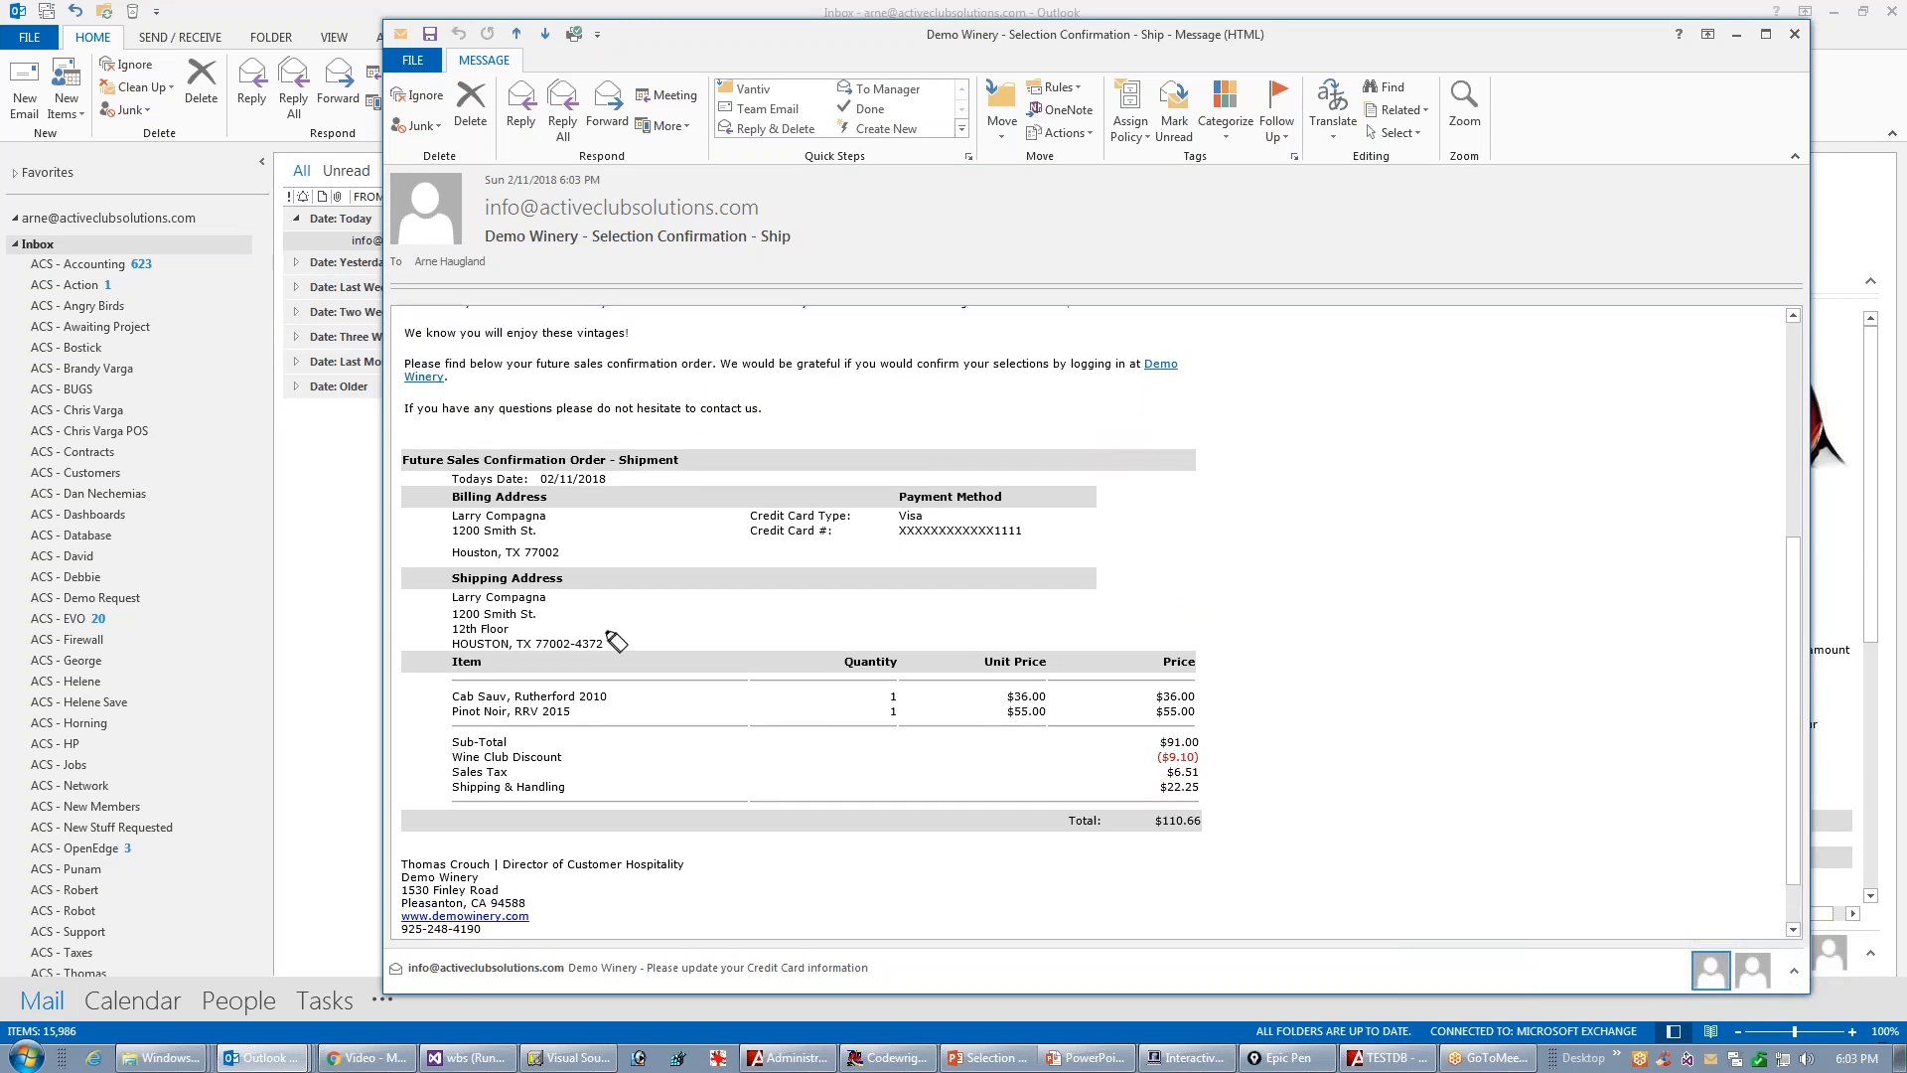
pyautogui.moveTo(442, 695); pyautogui.dragTo(616, 697)
pyautogui.moveTo(449, 711); pyautogui.dragTo(588, 711)
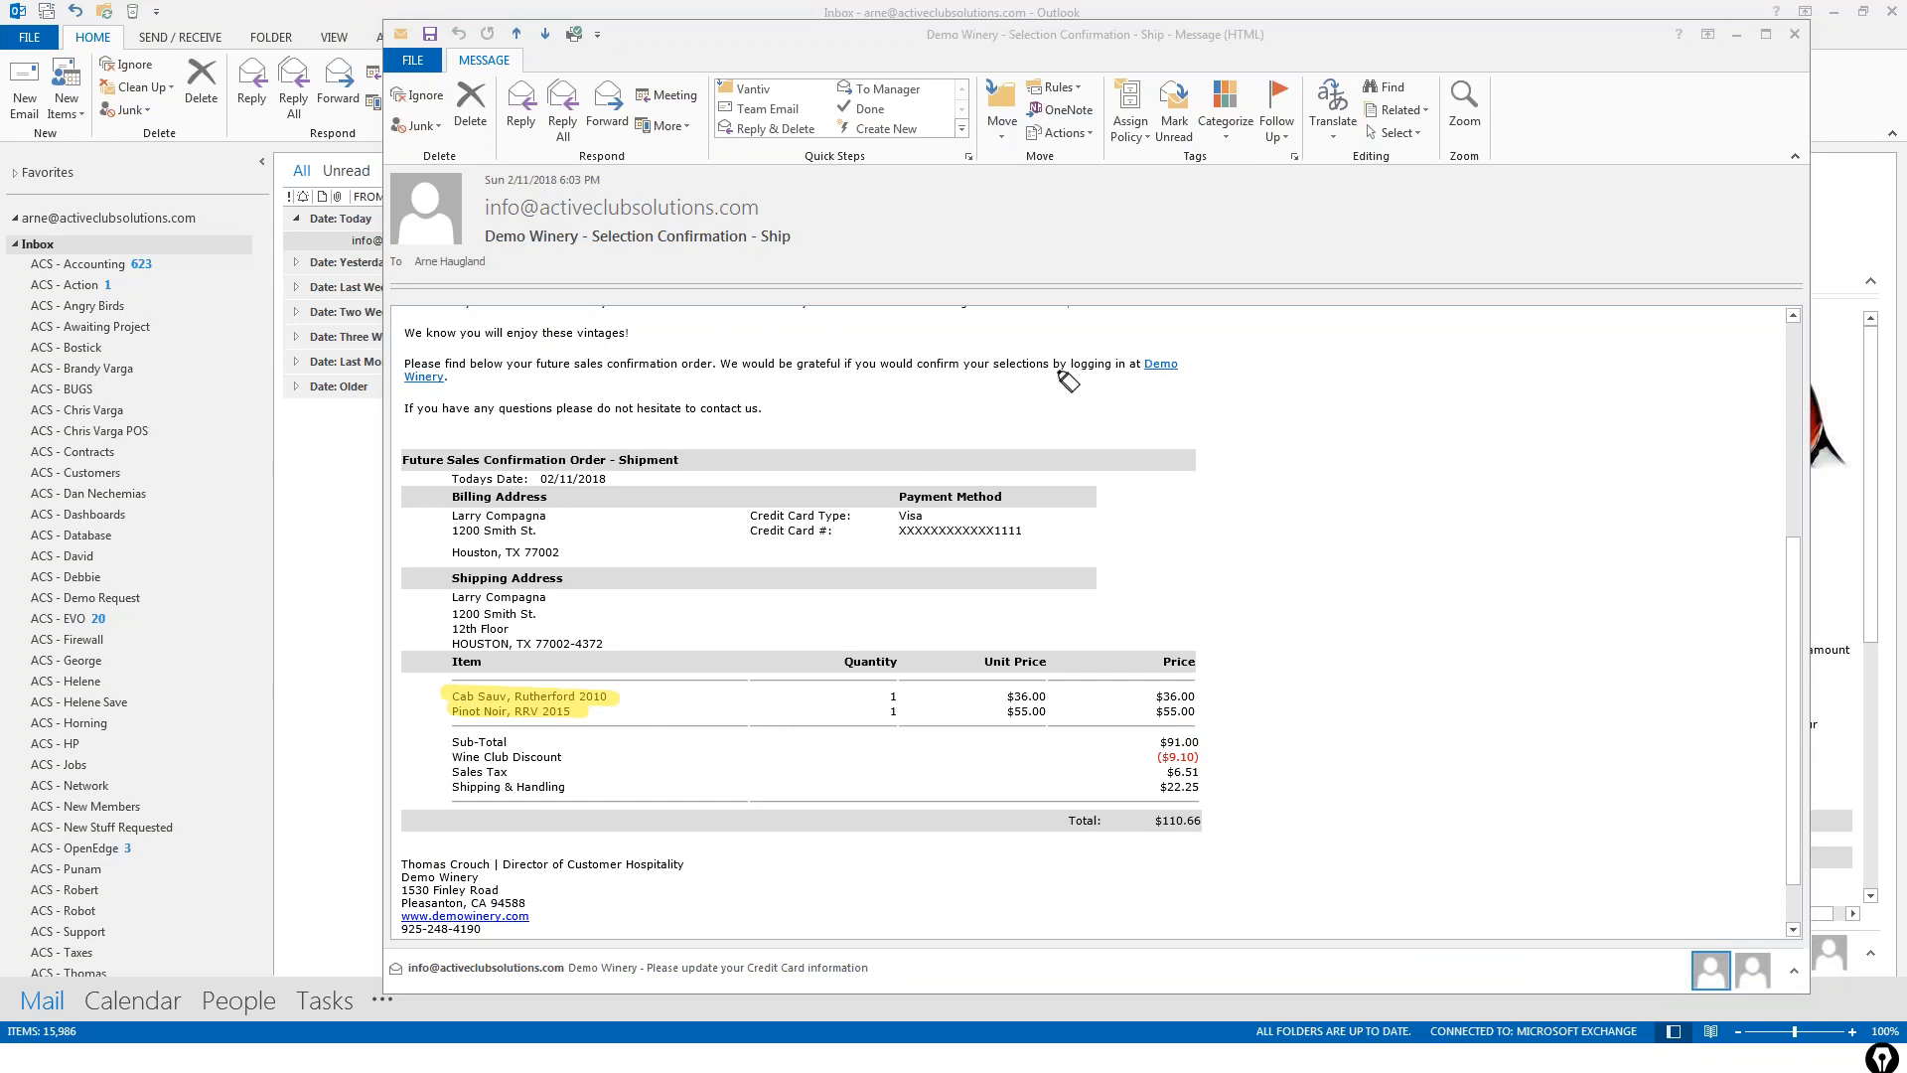
pyautogui.moveTo(1142, 367); pyautogui.dragTo(1219, 366)
pyautogui.moveTo(404, 377); pyautogui.dragTo(528, 378)
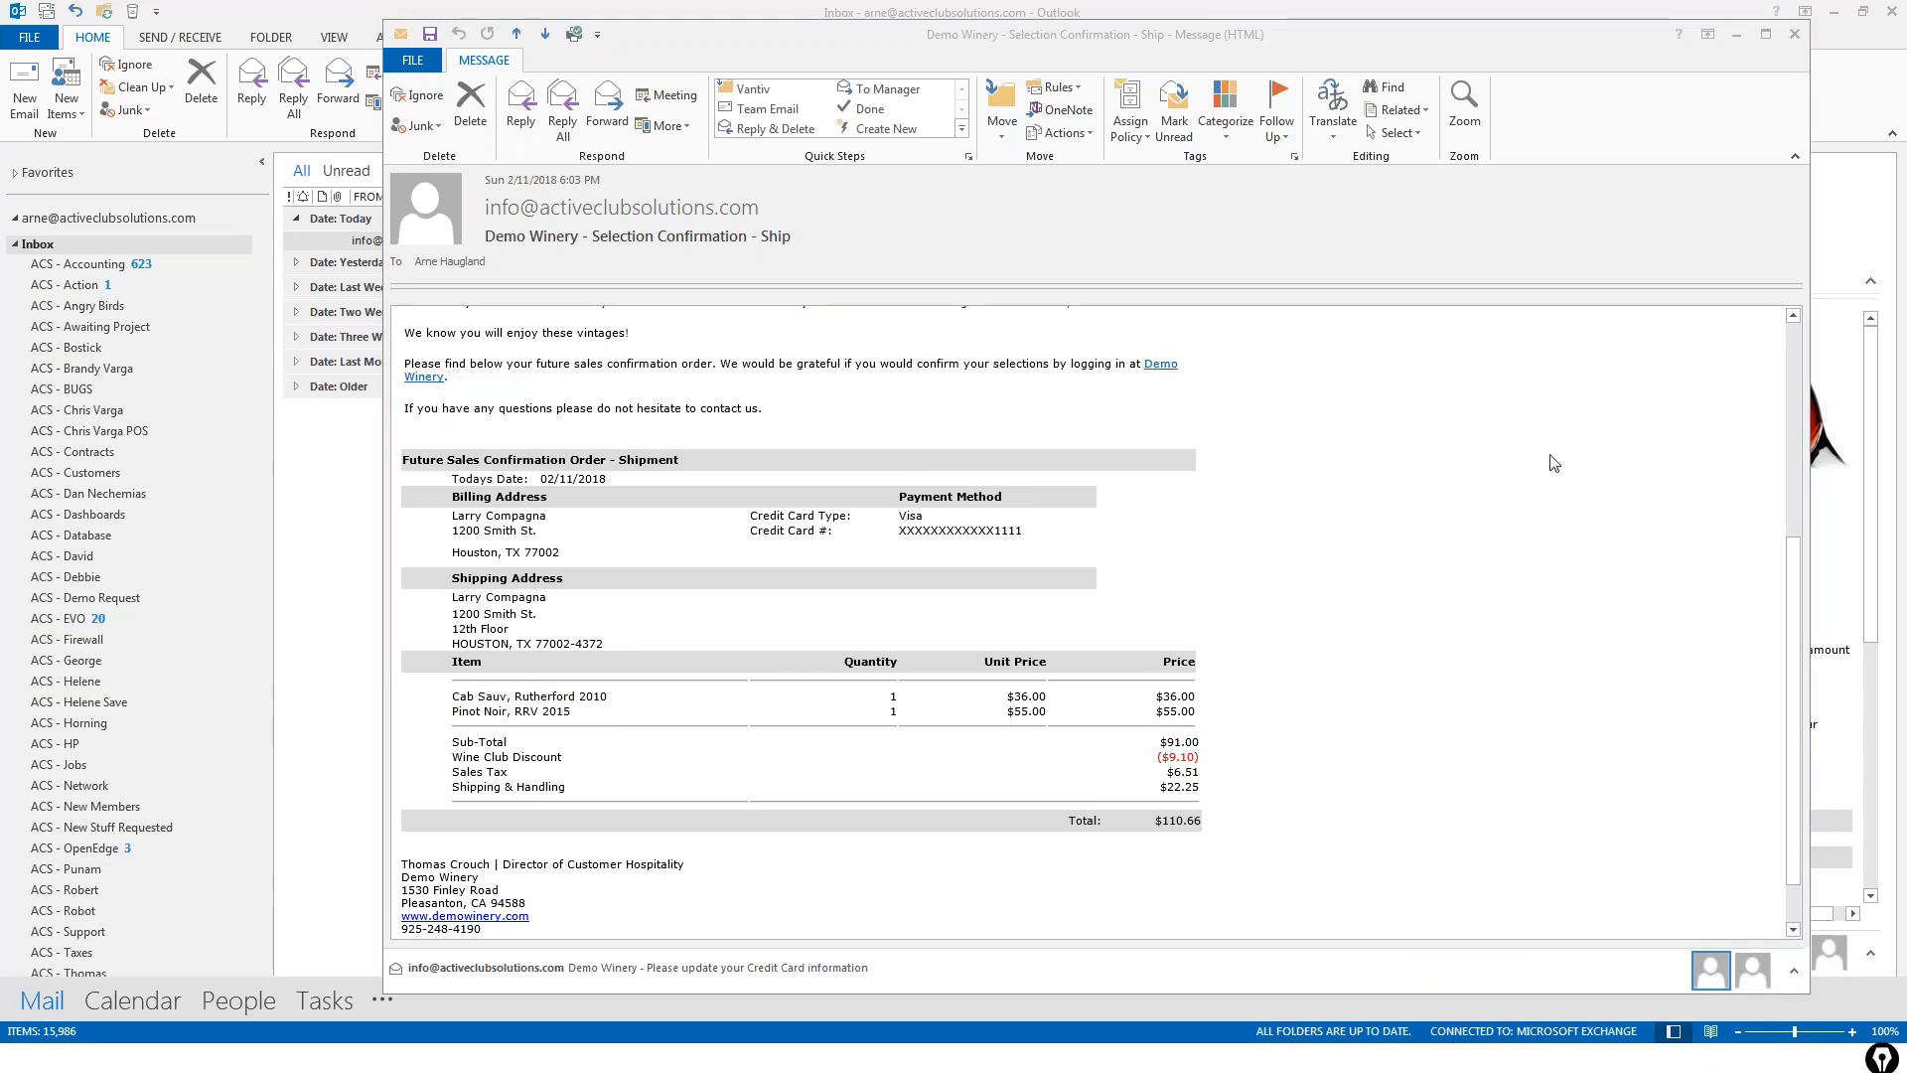
pyautogui.click(1795, 35)
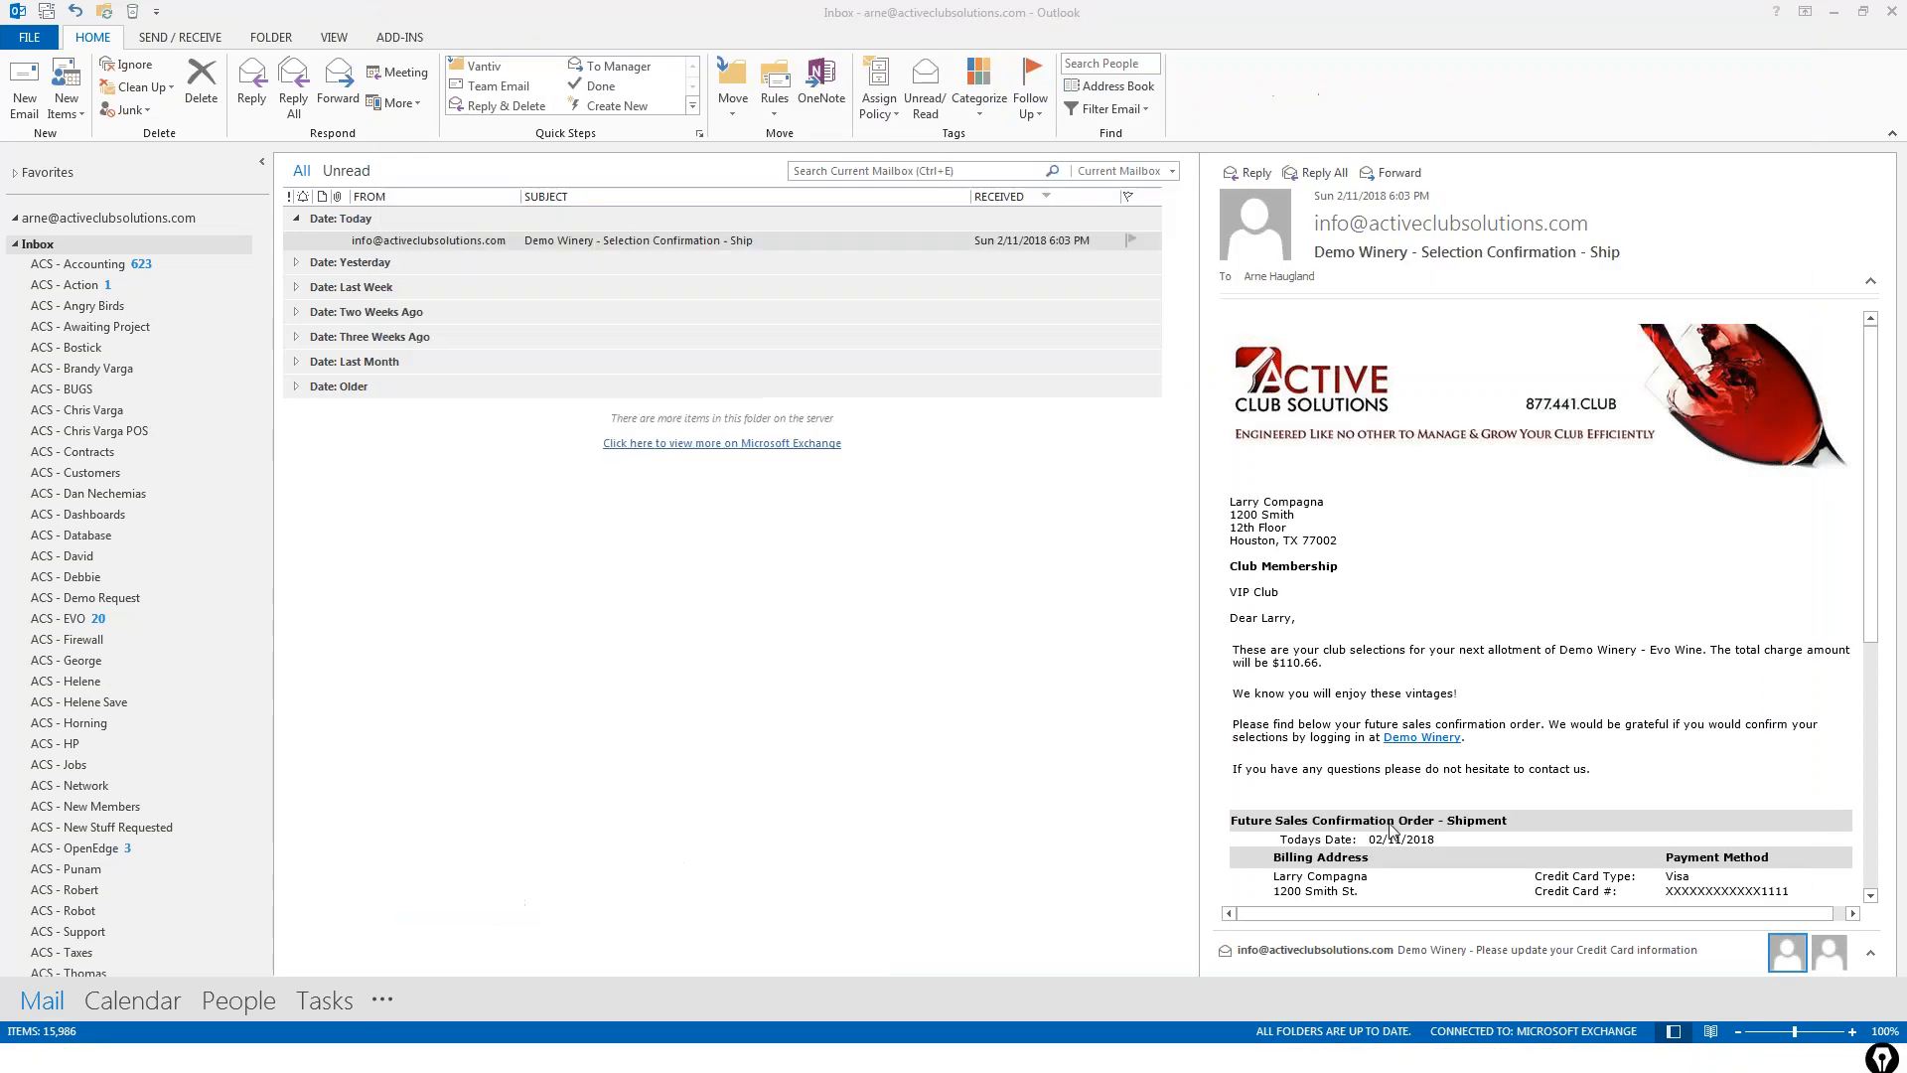
# Step: Return to the Wizard Email Editor and send the selection confirmation emails to the club customers
pyautogui.hotkey('alt', 'Tab')
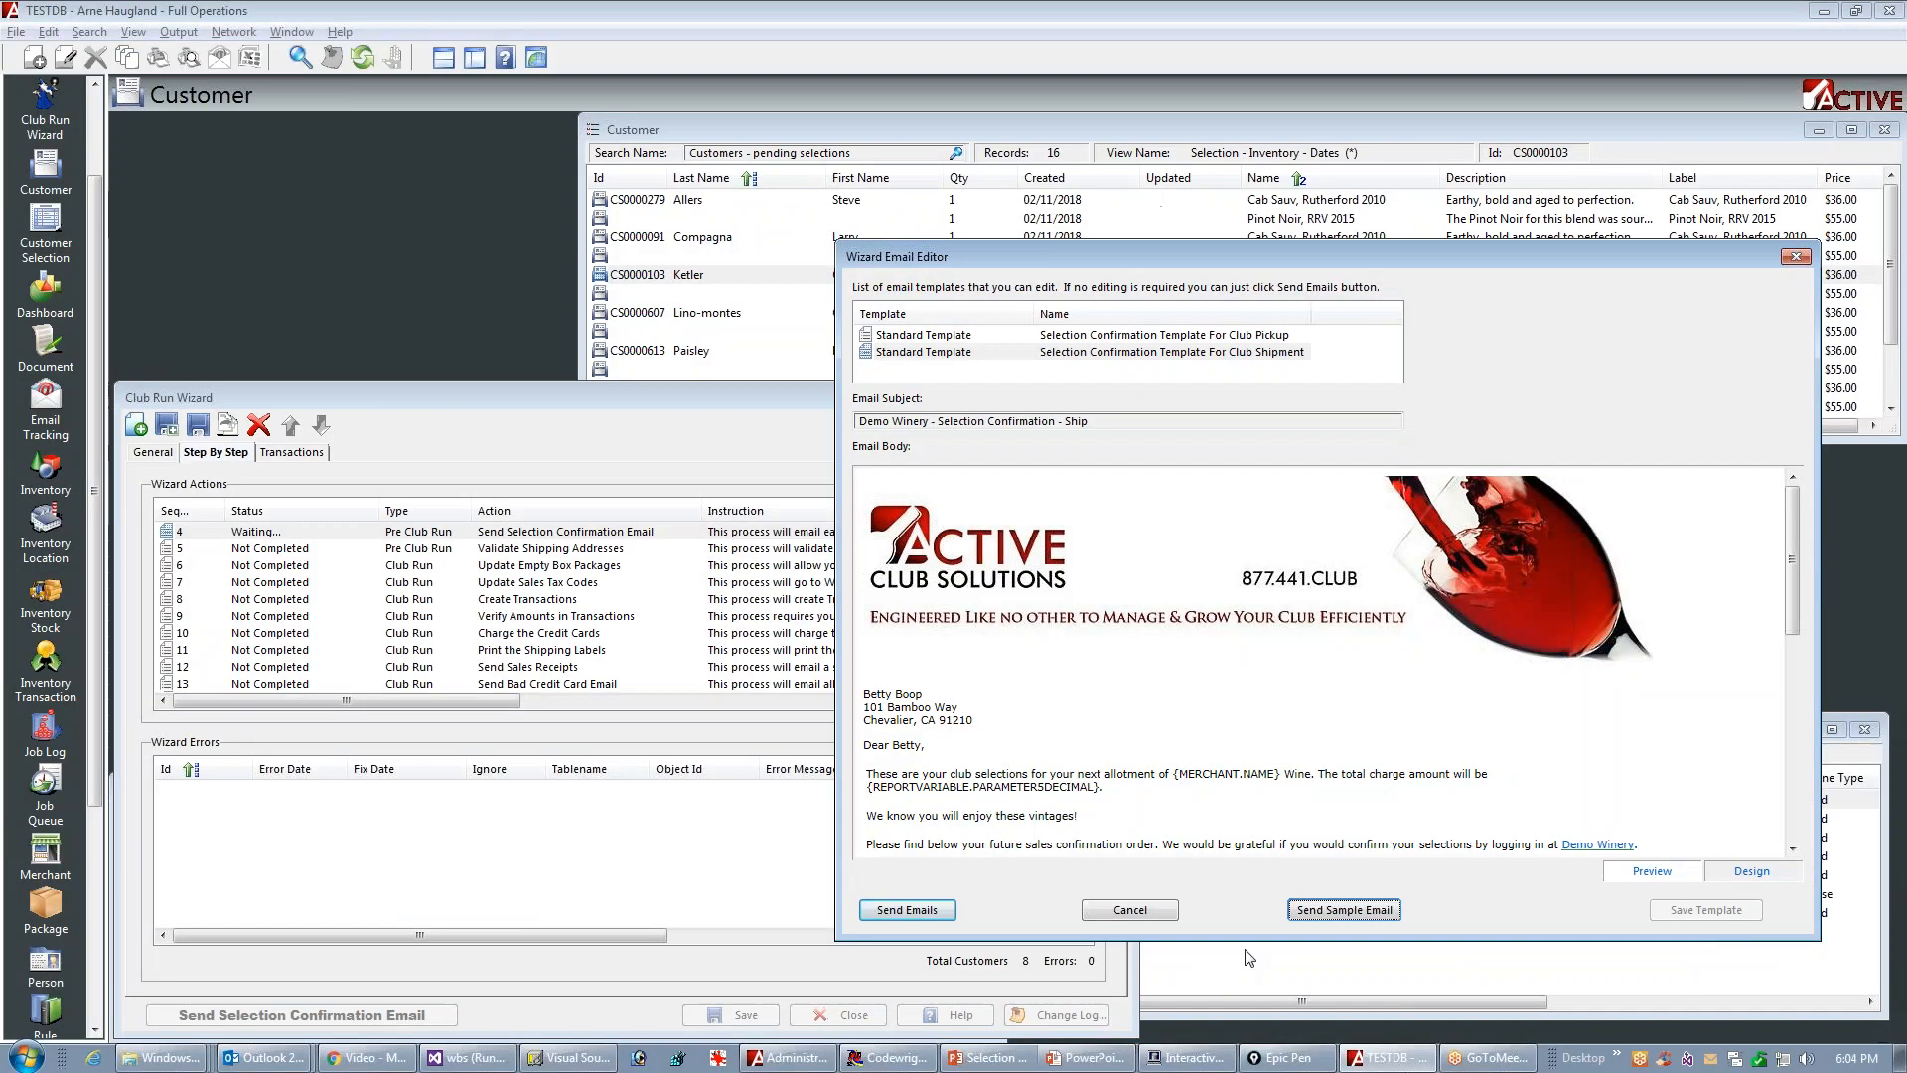
pyautogui.click(916, 911)
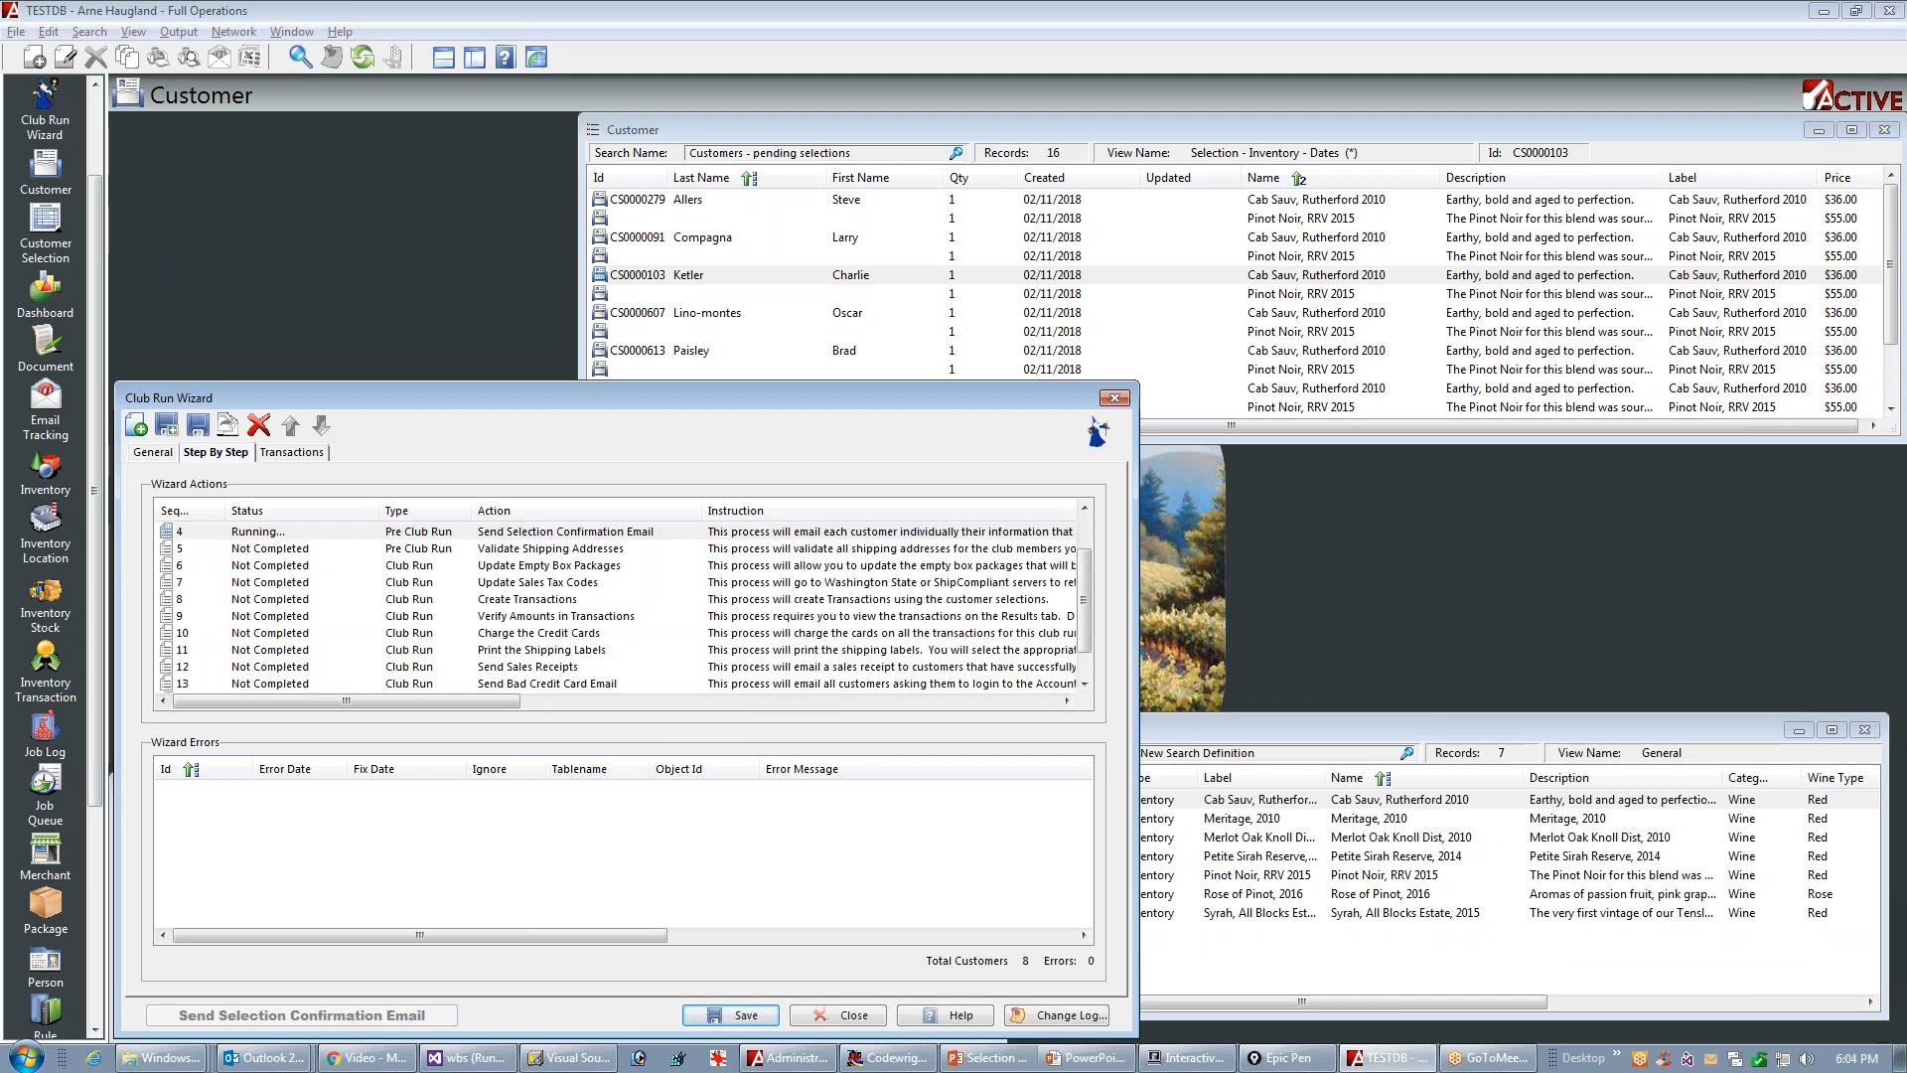
pyautogui.moveTo(211, 530); pyautogui.dragTo(308, 533)
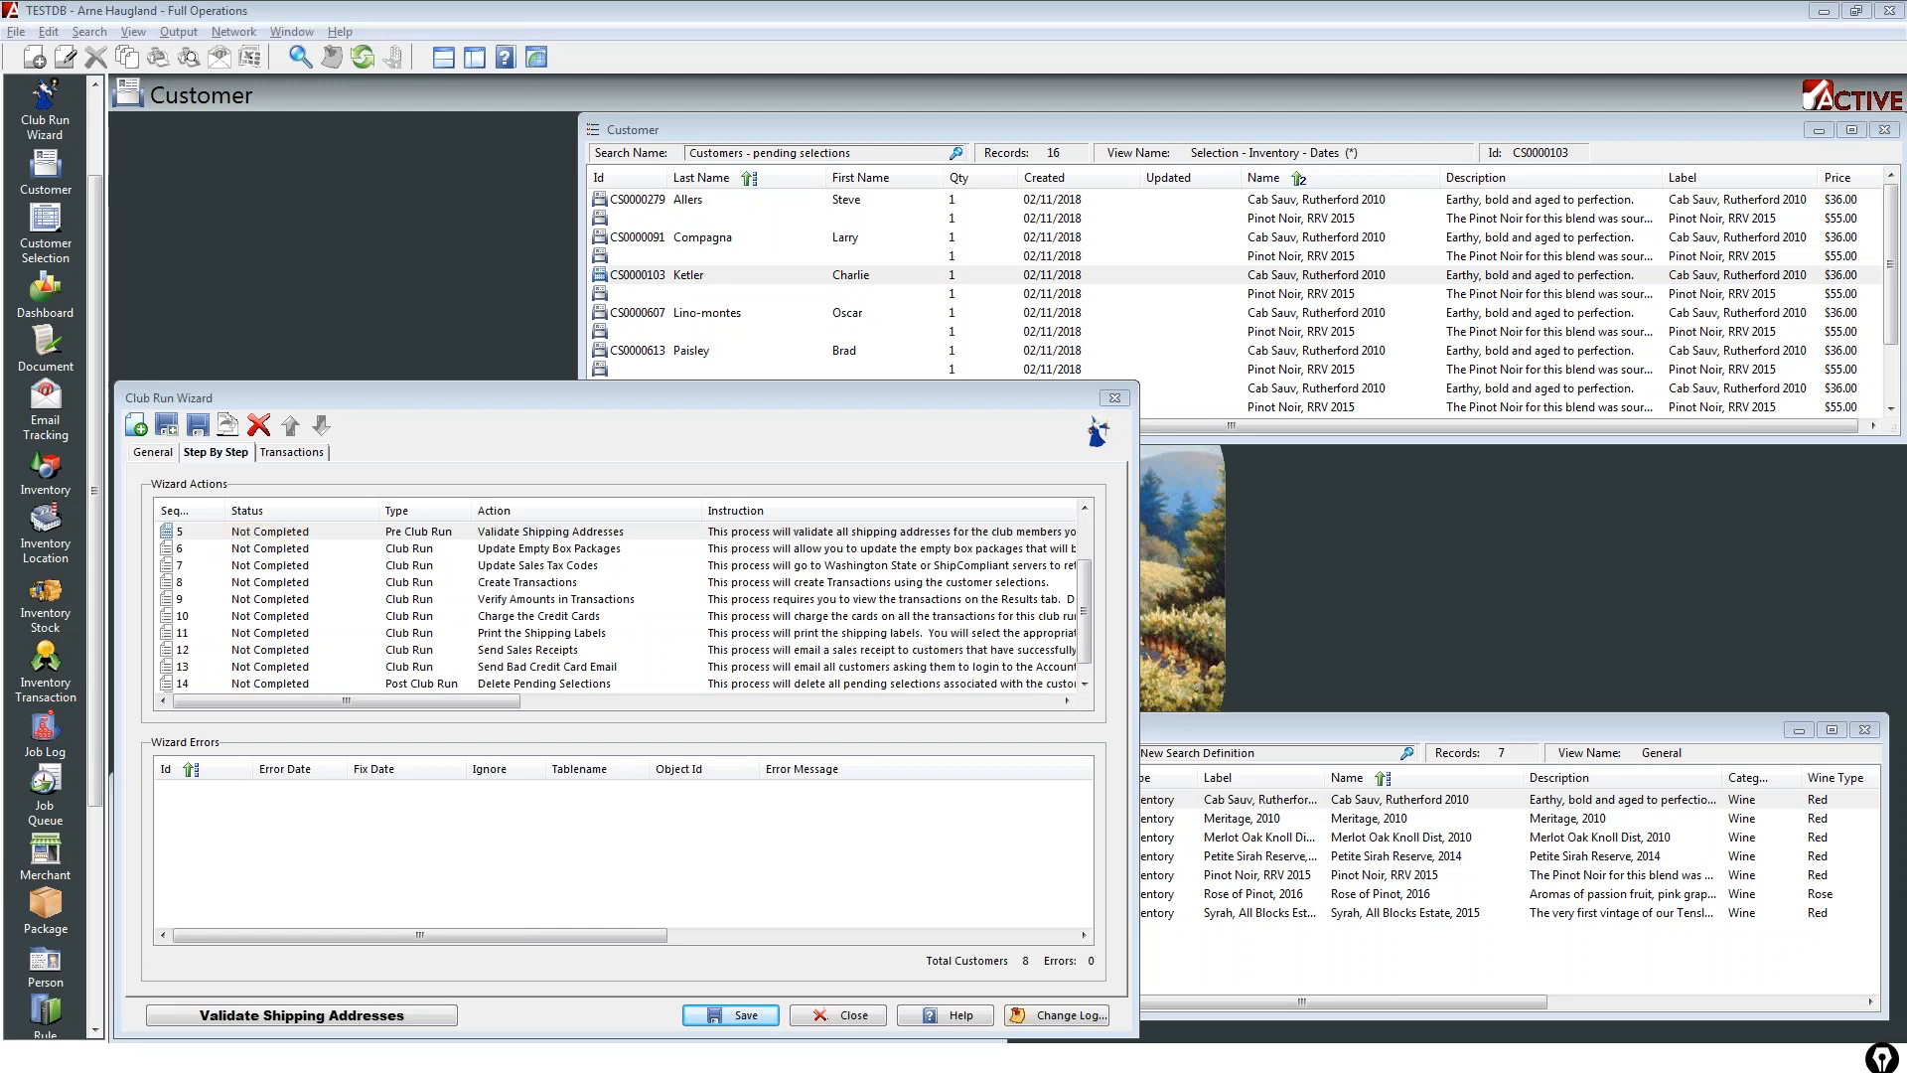
# Step: Switch to Outlook, open the Demo Winery - Selection Confirmation - Pickup email, and examine its pickup location, wine items and charges
pyautogui.hotkey('alt', 'Tab')
pyautogui.hotkey('alt', 'Tab')
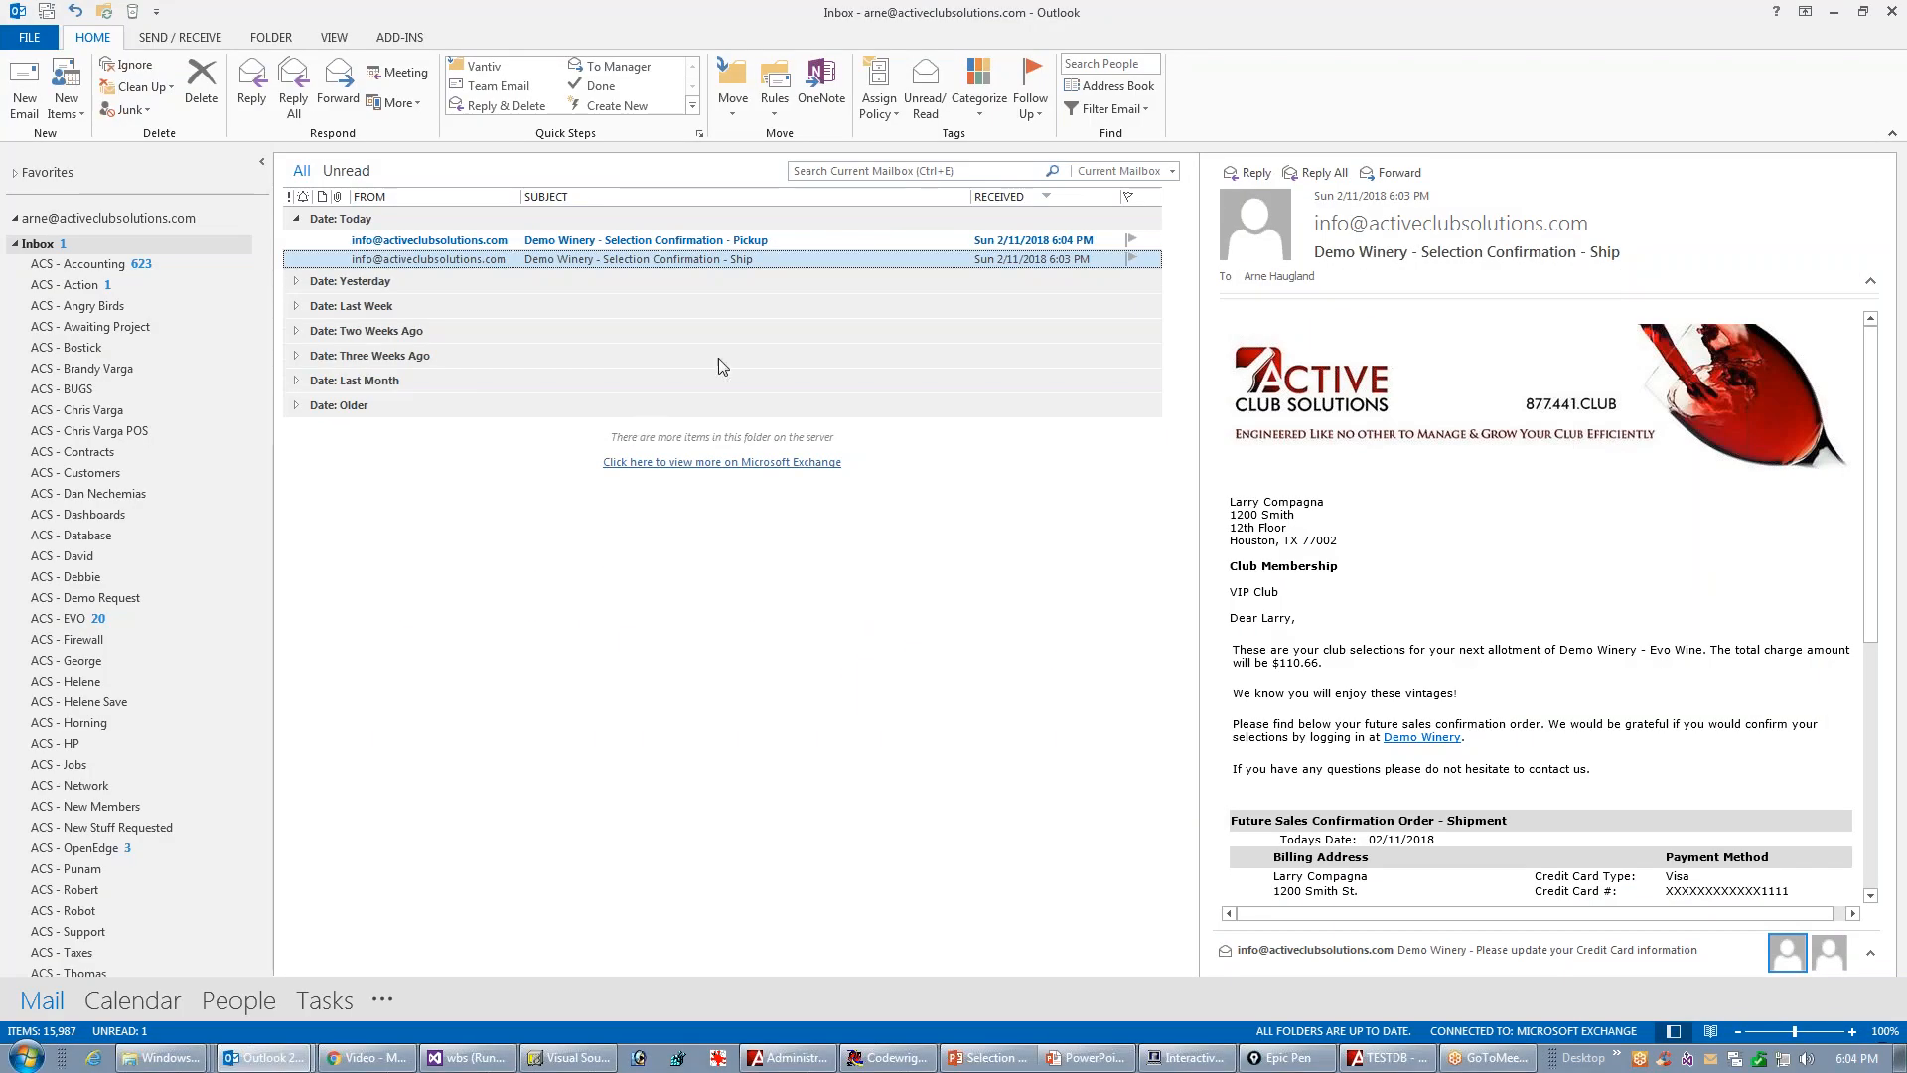
pyautogui.click(503, 243)
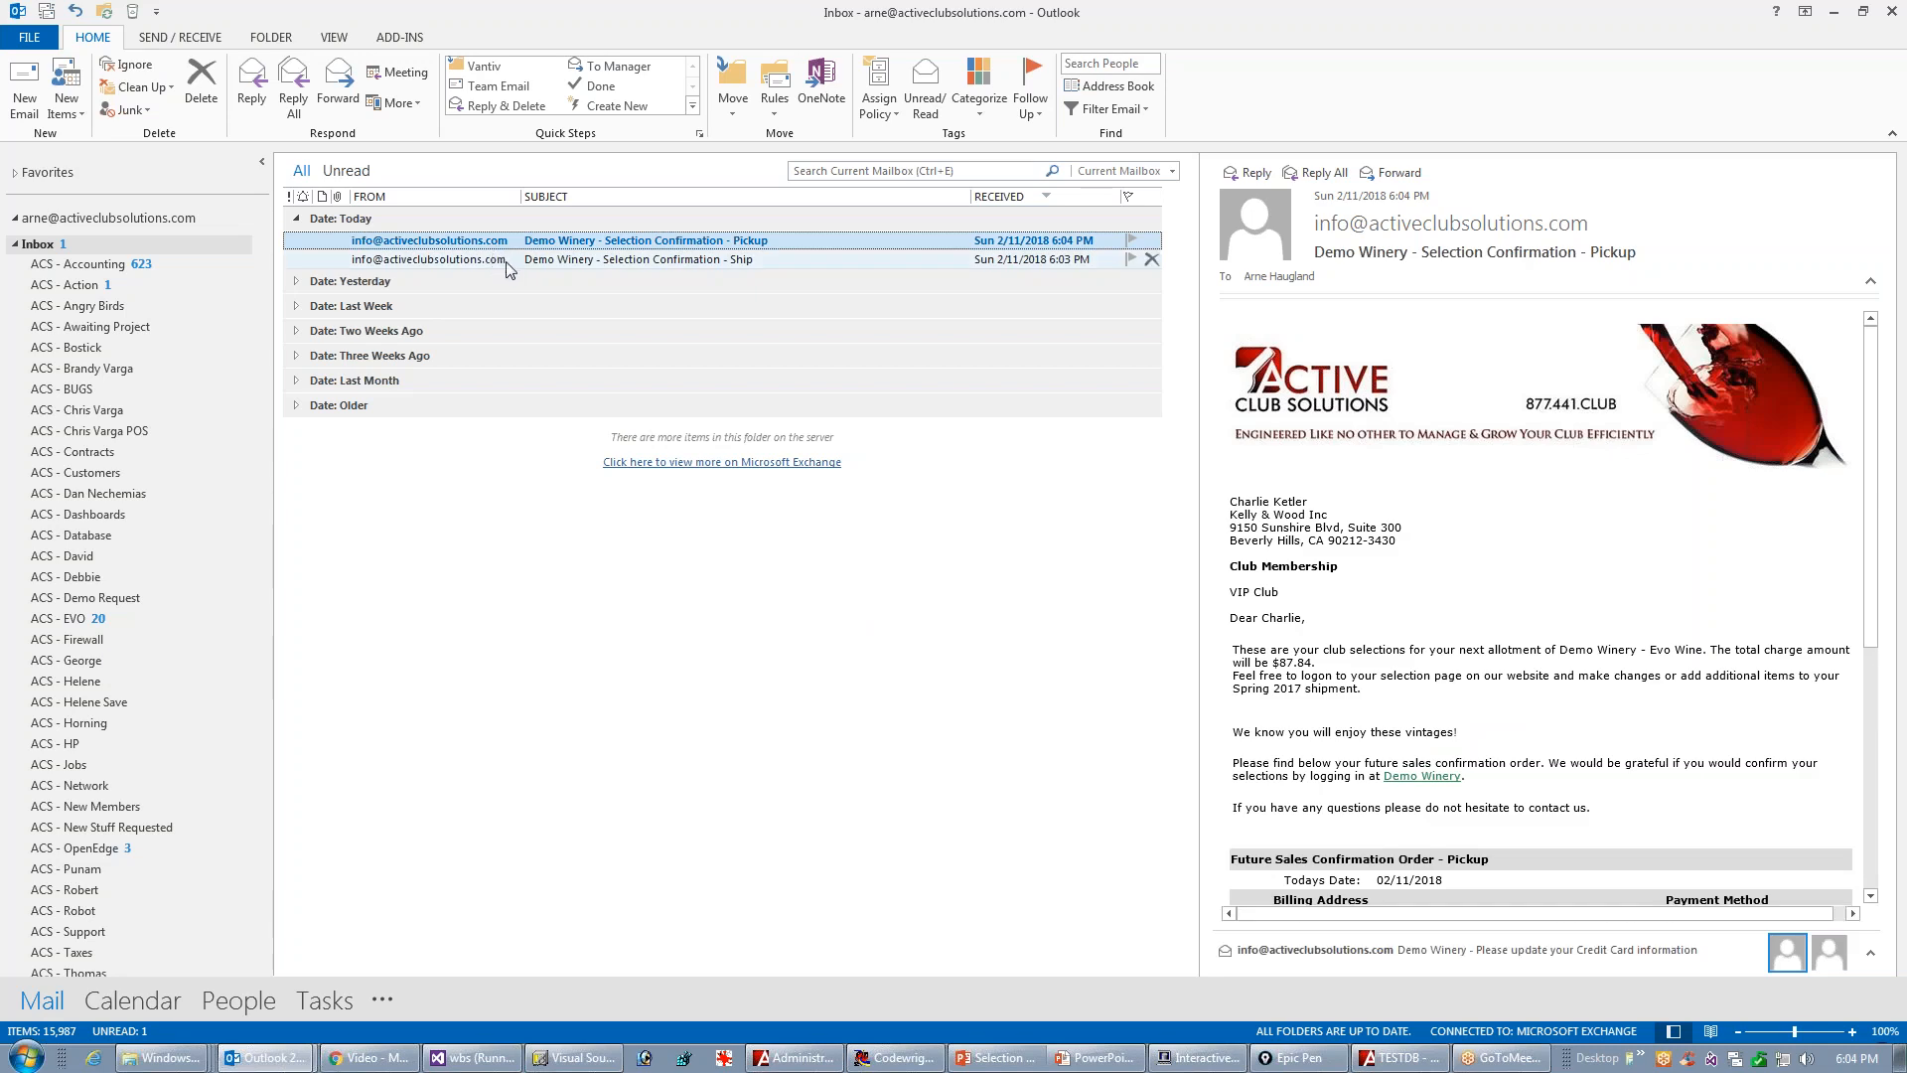
pyautogui.doubleClick(504, 247)
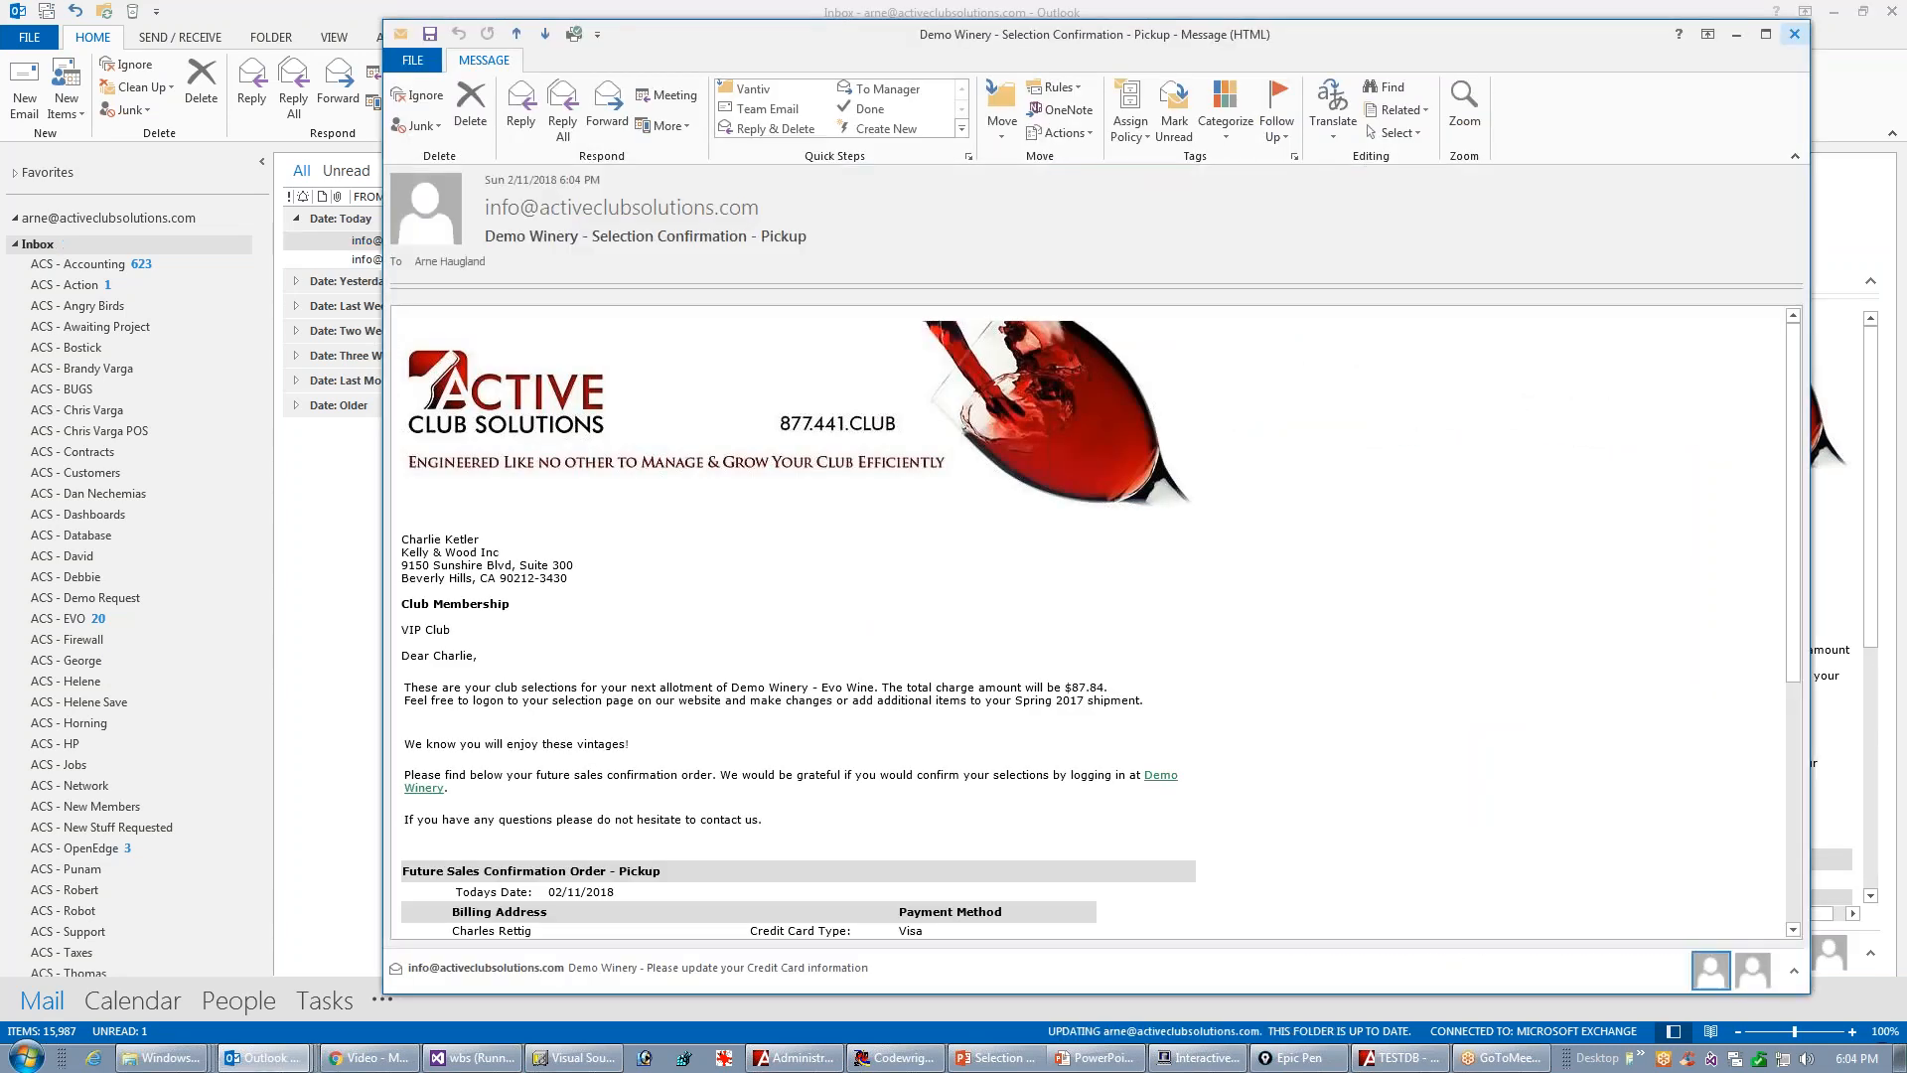
pyautogui.moveTo(1796, 495); pyautogui.dragTo(1796, 717)
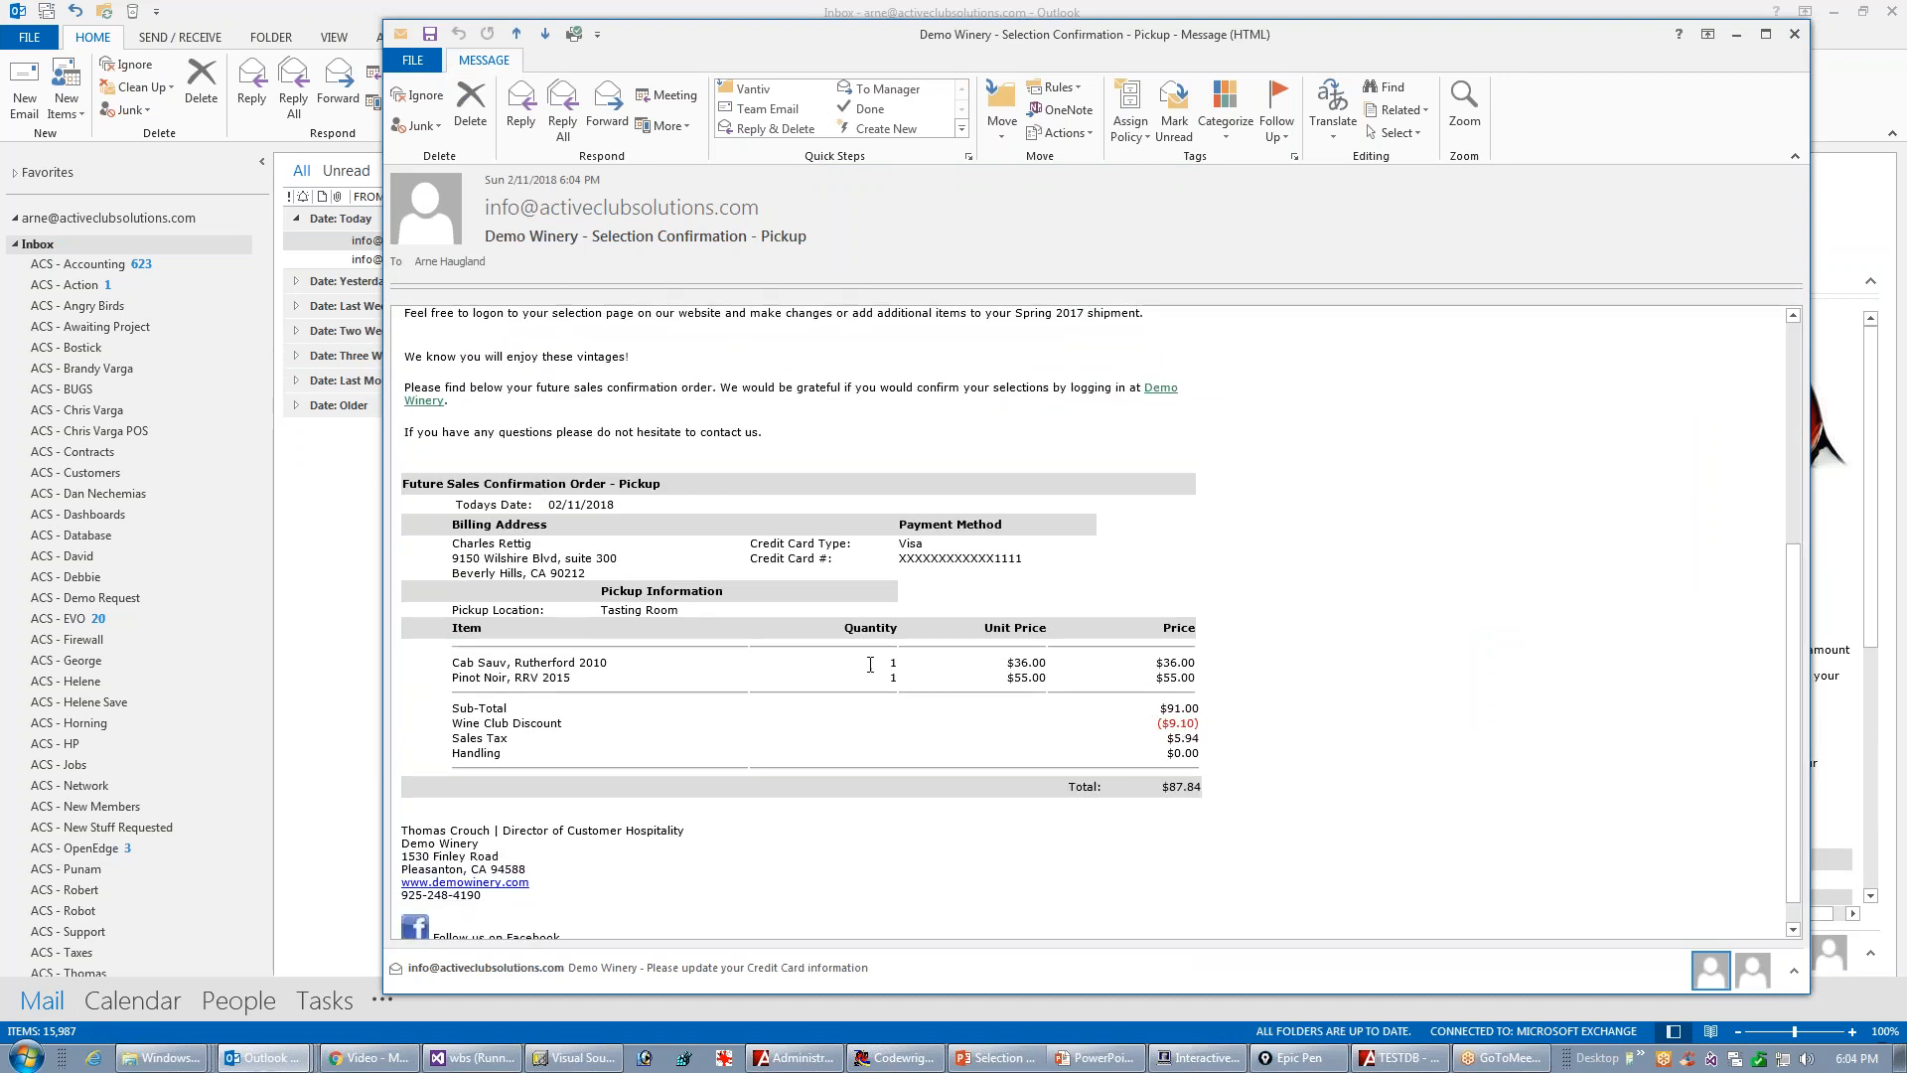
pyautogui.moveTo(1800, 601); pyautogui.dragTo(1788, 502)
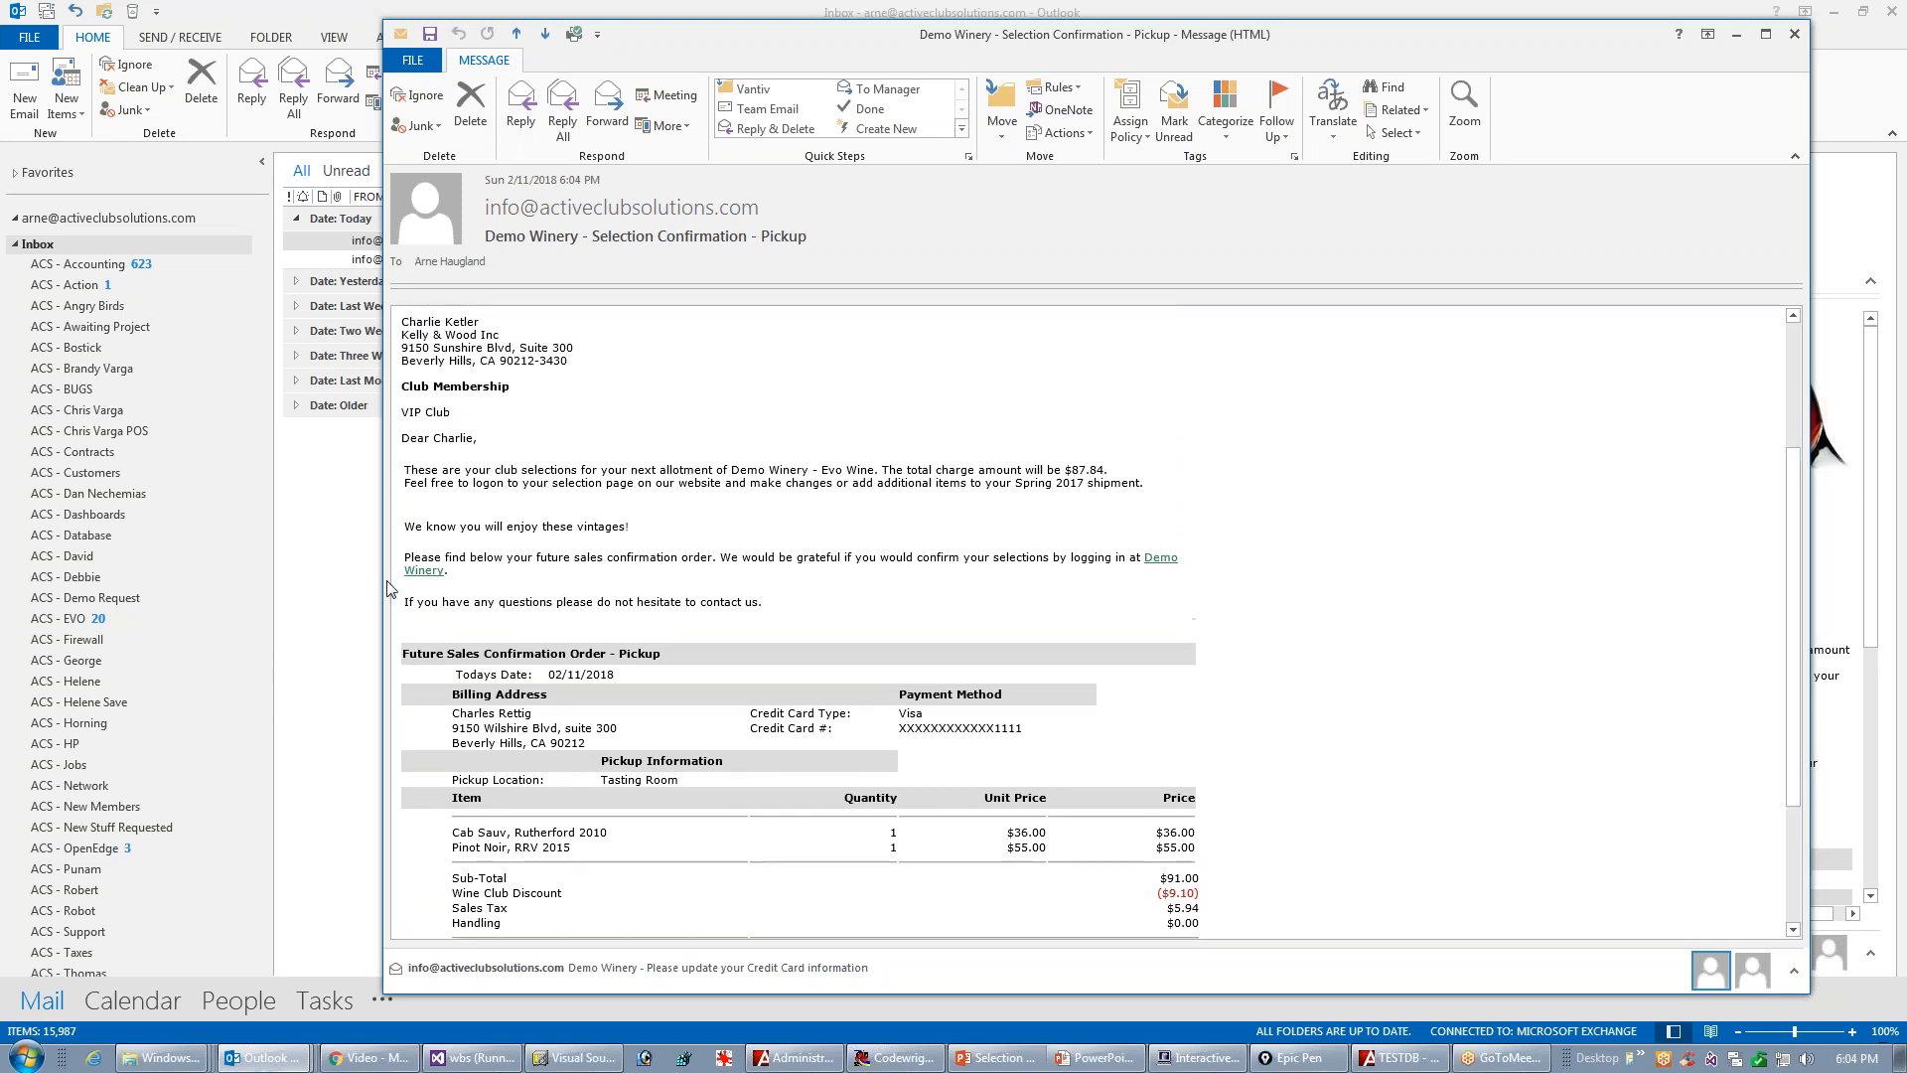
# Step: Follow the email's Demo Winery link and log in to the customer's account with the user name and password
pyautogui.click(1159, 559)
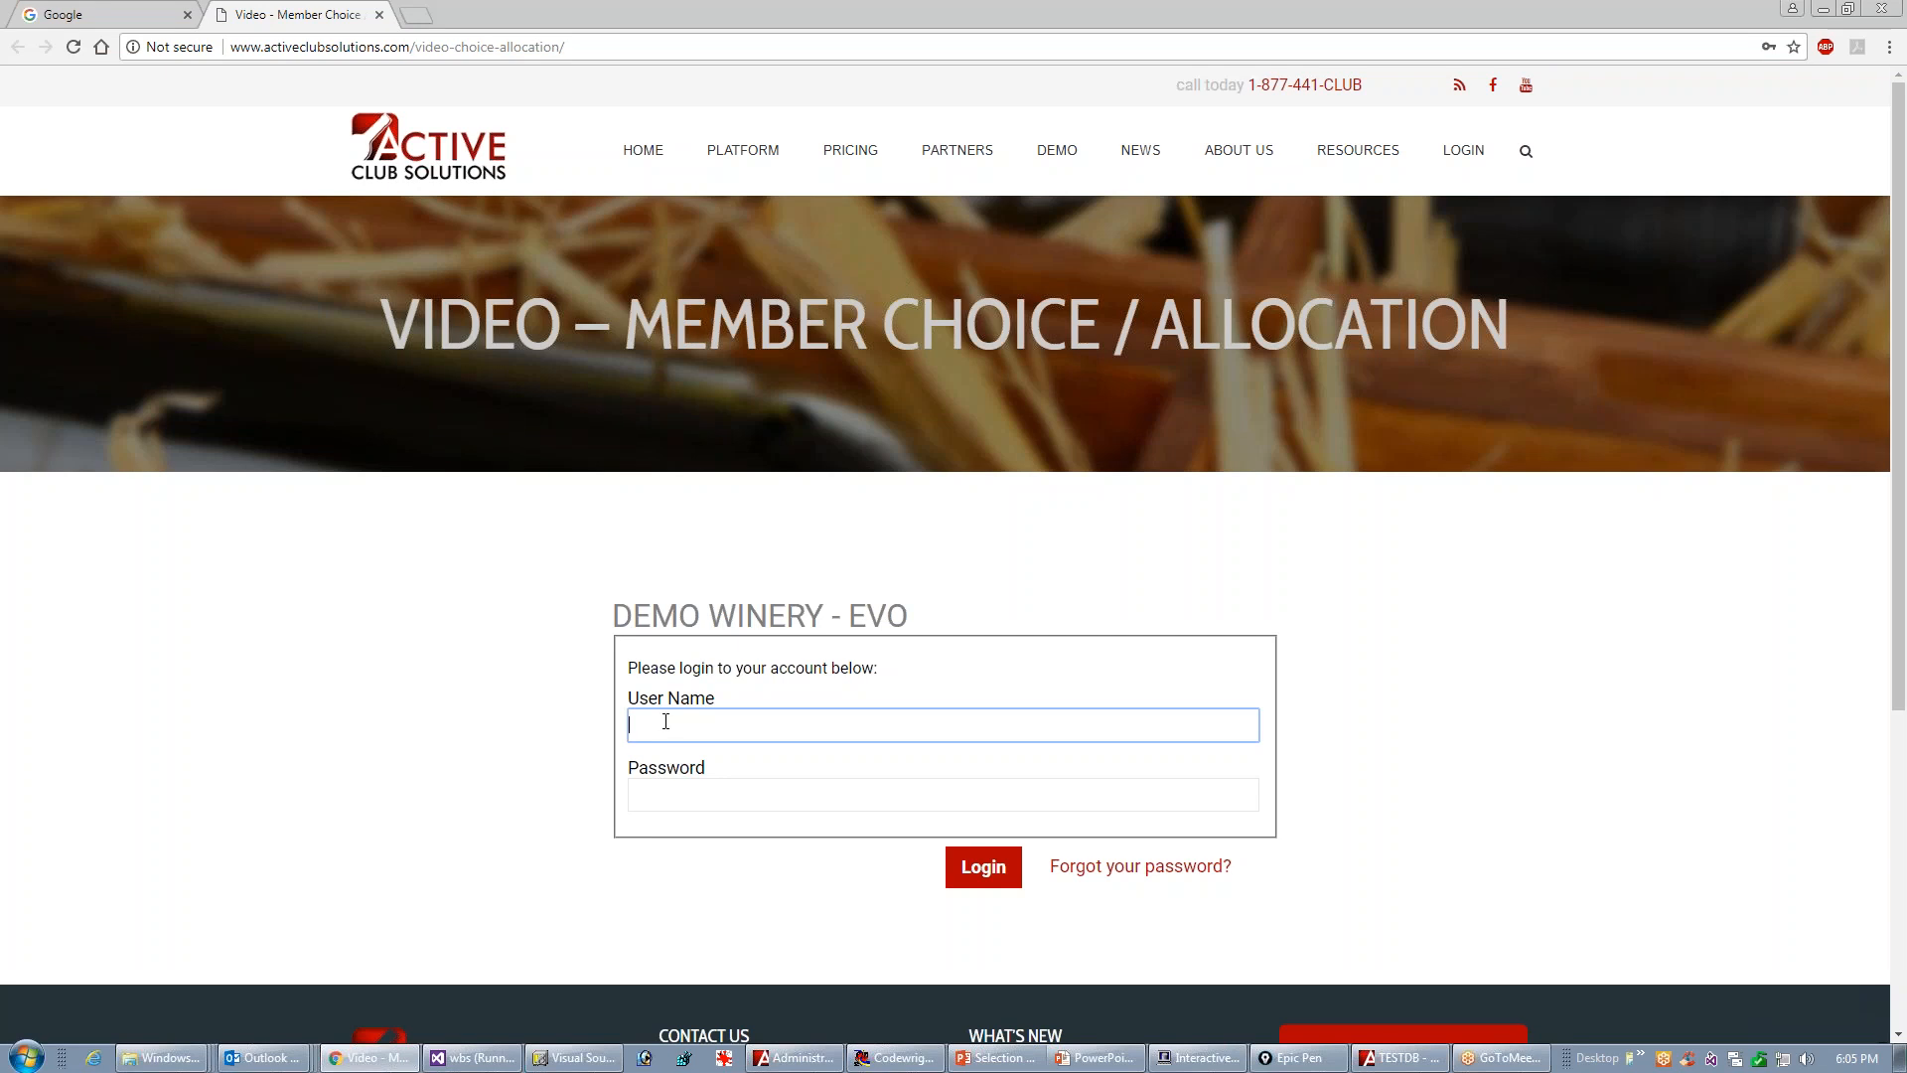
pyautogui.write('c')
pyautogui.press('Tab')
pyautogui.write('c')
pyautogui.press('Return')
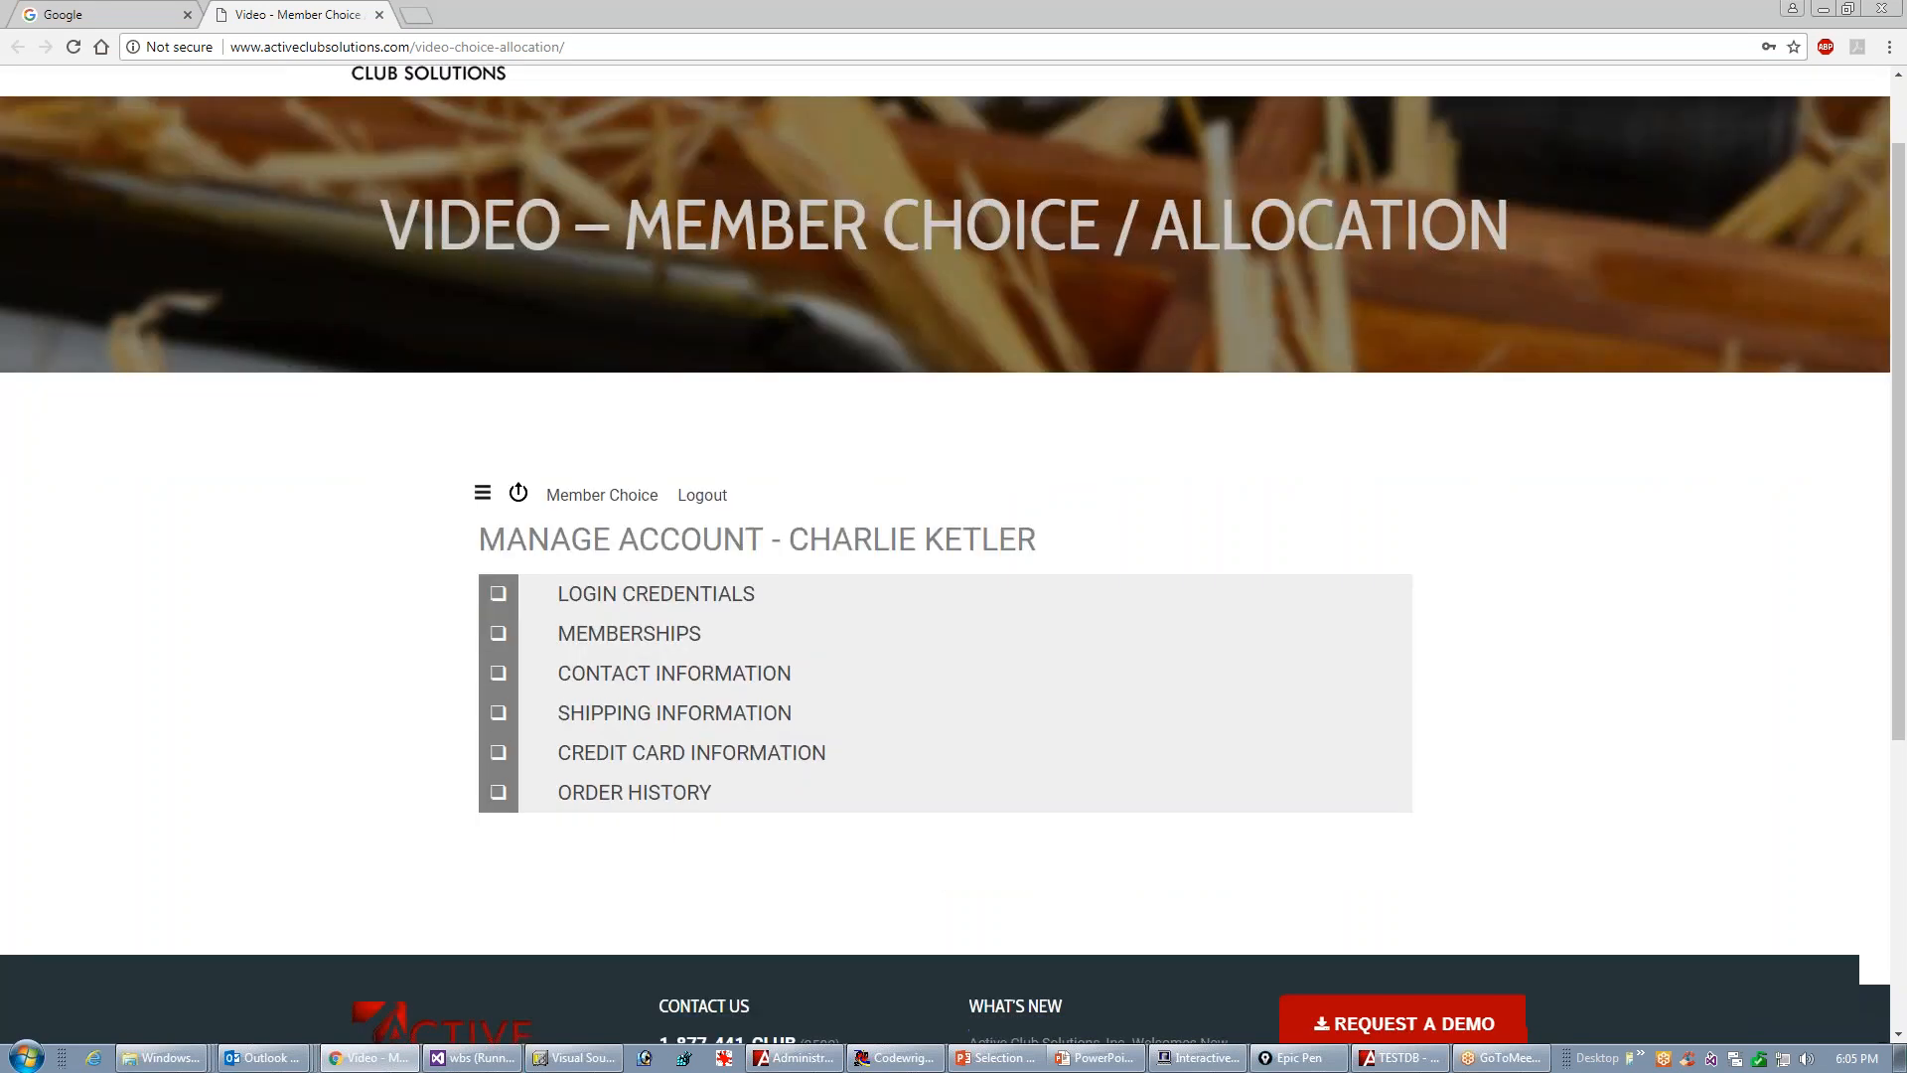
# Step: Examine the account's order history for the entire history and last month, and open its shipping information
pyautogui.click(745, 755)
pyautogui.click(750, 755)
pyautogui.click(651, 795)
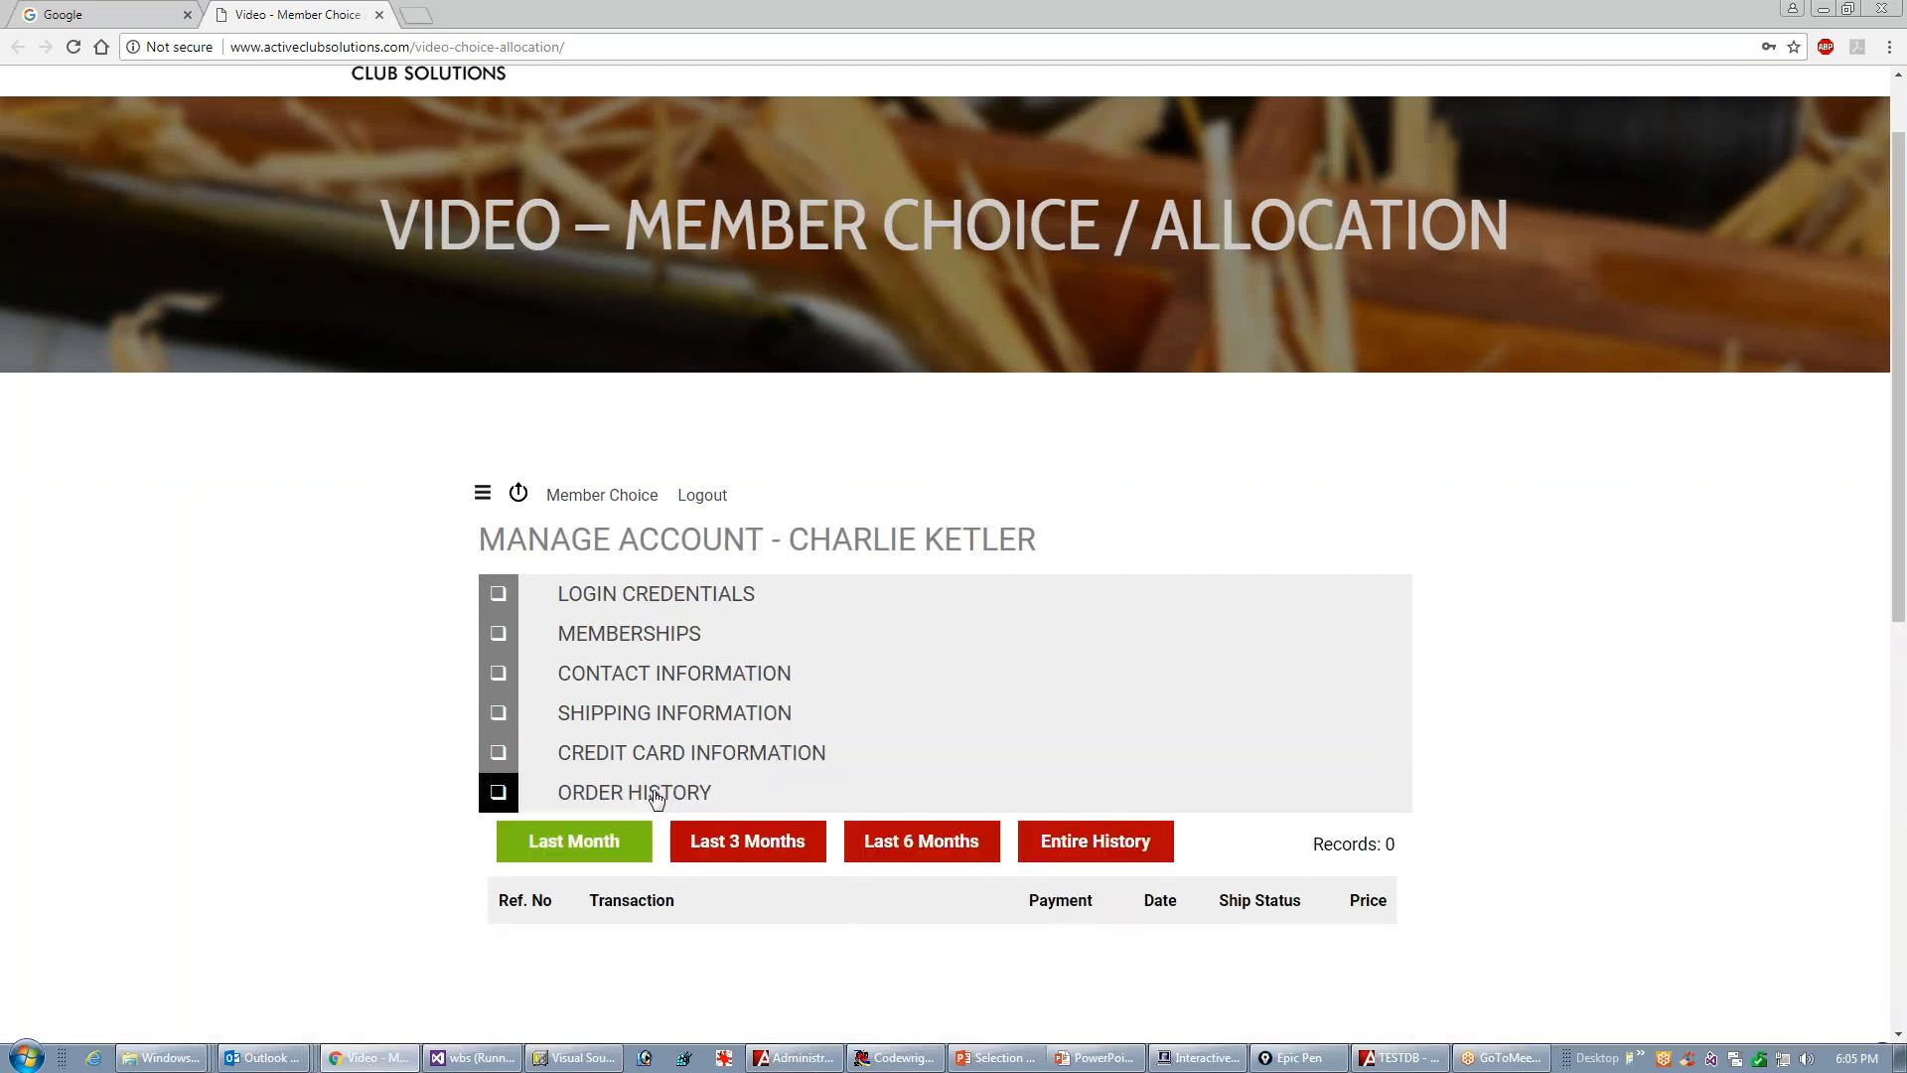
pyautogui.click(1085, 844)
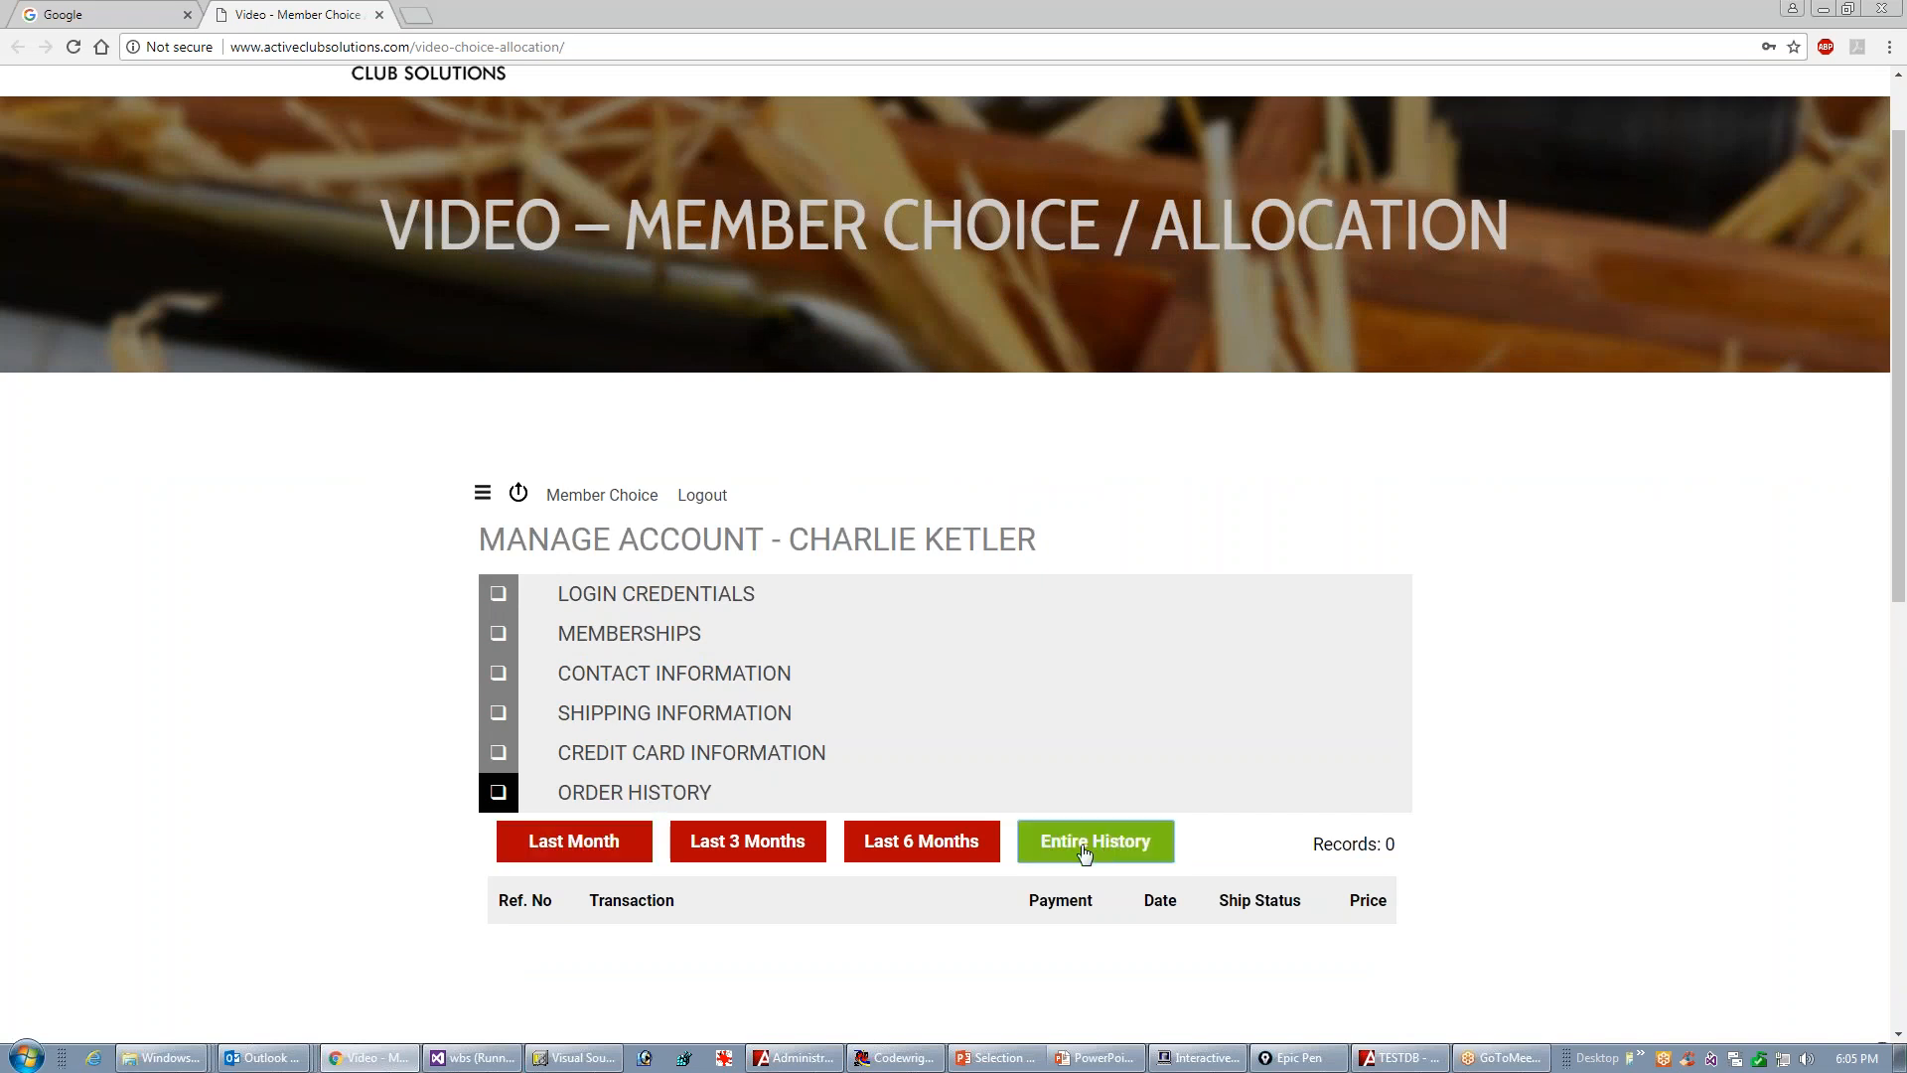
pyautogui.click(552, 842)
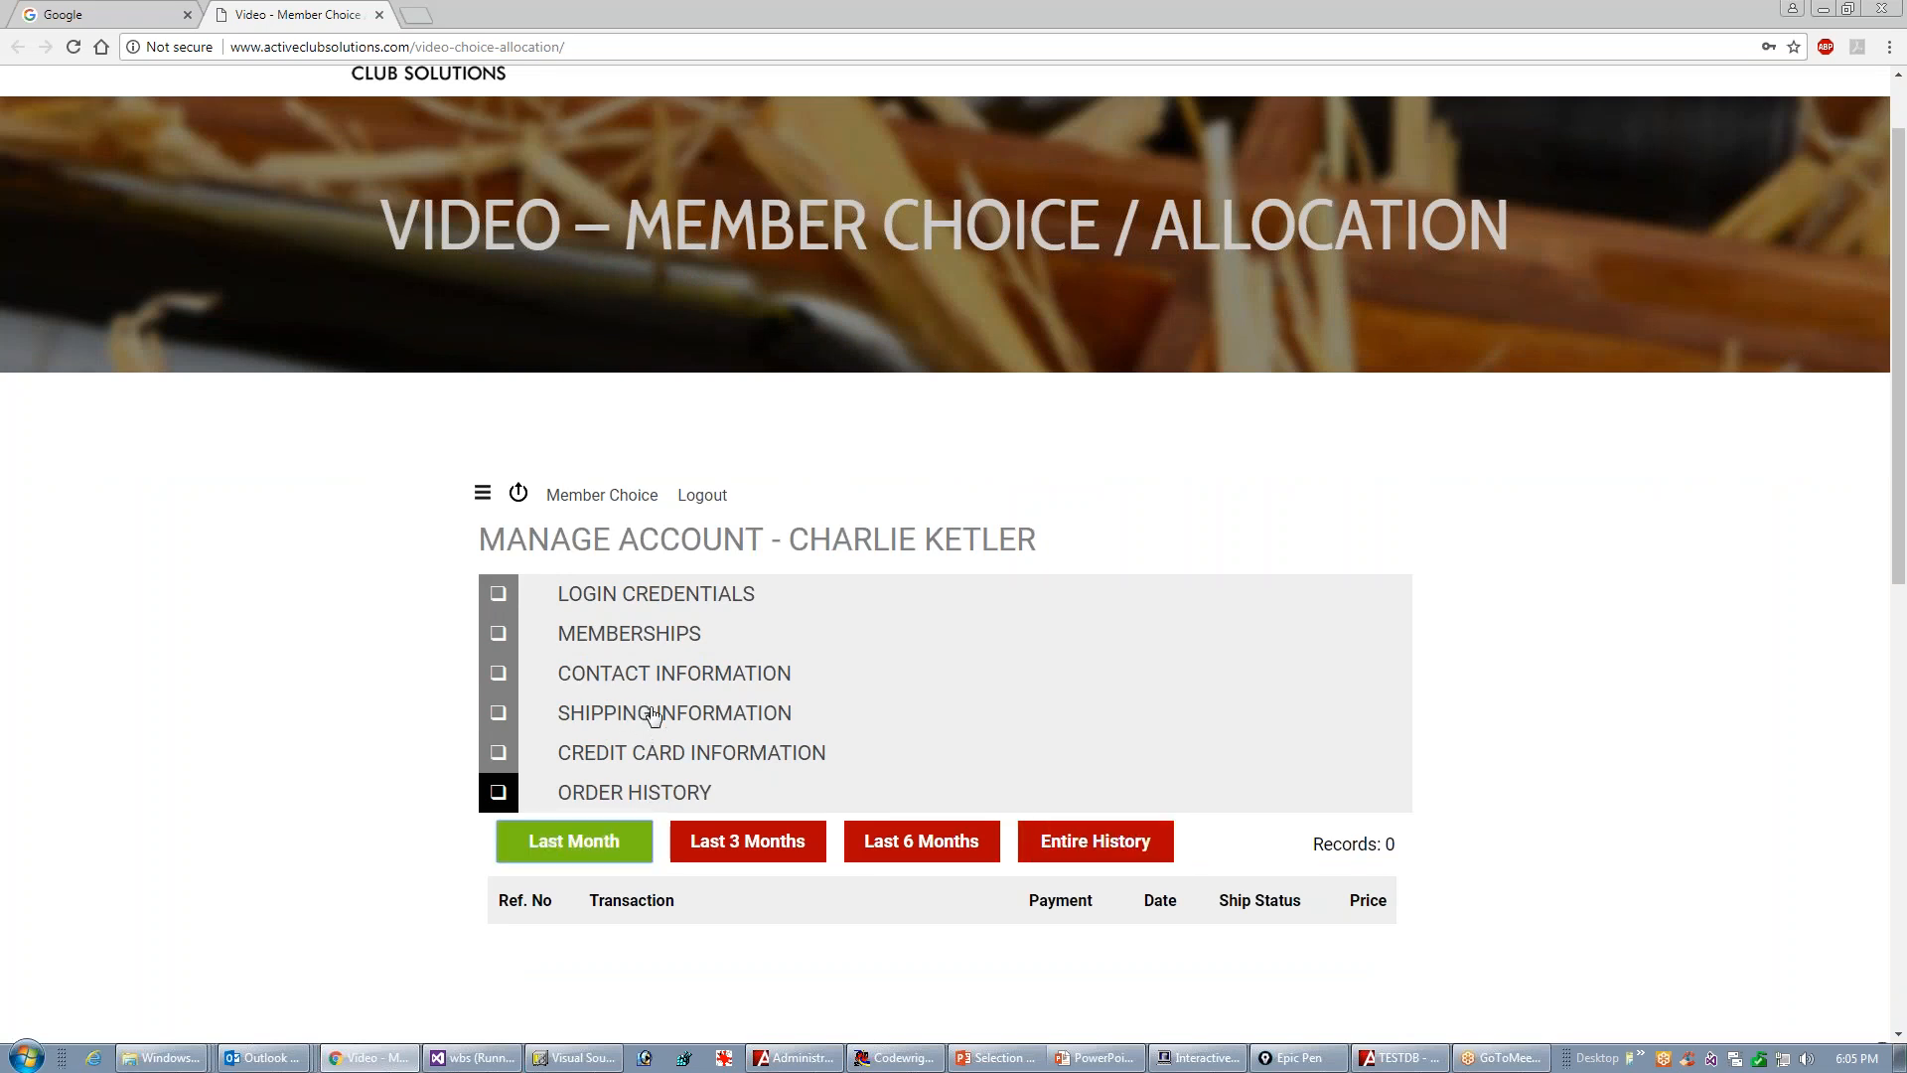
pyautogui.click(829, 707)
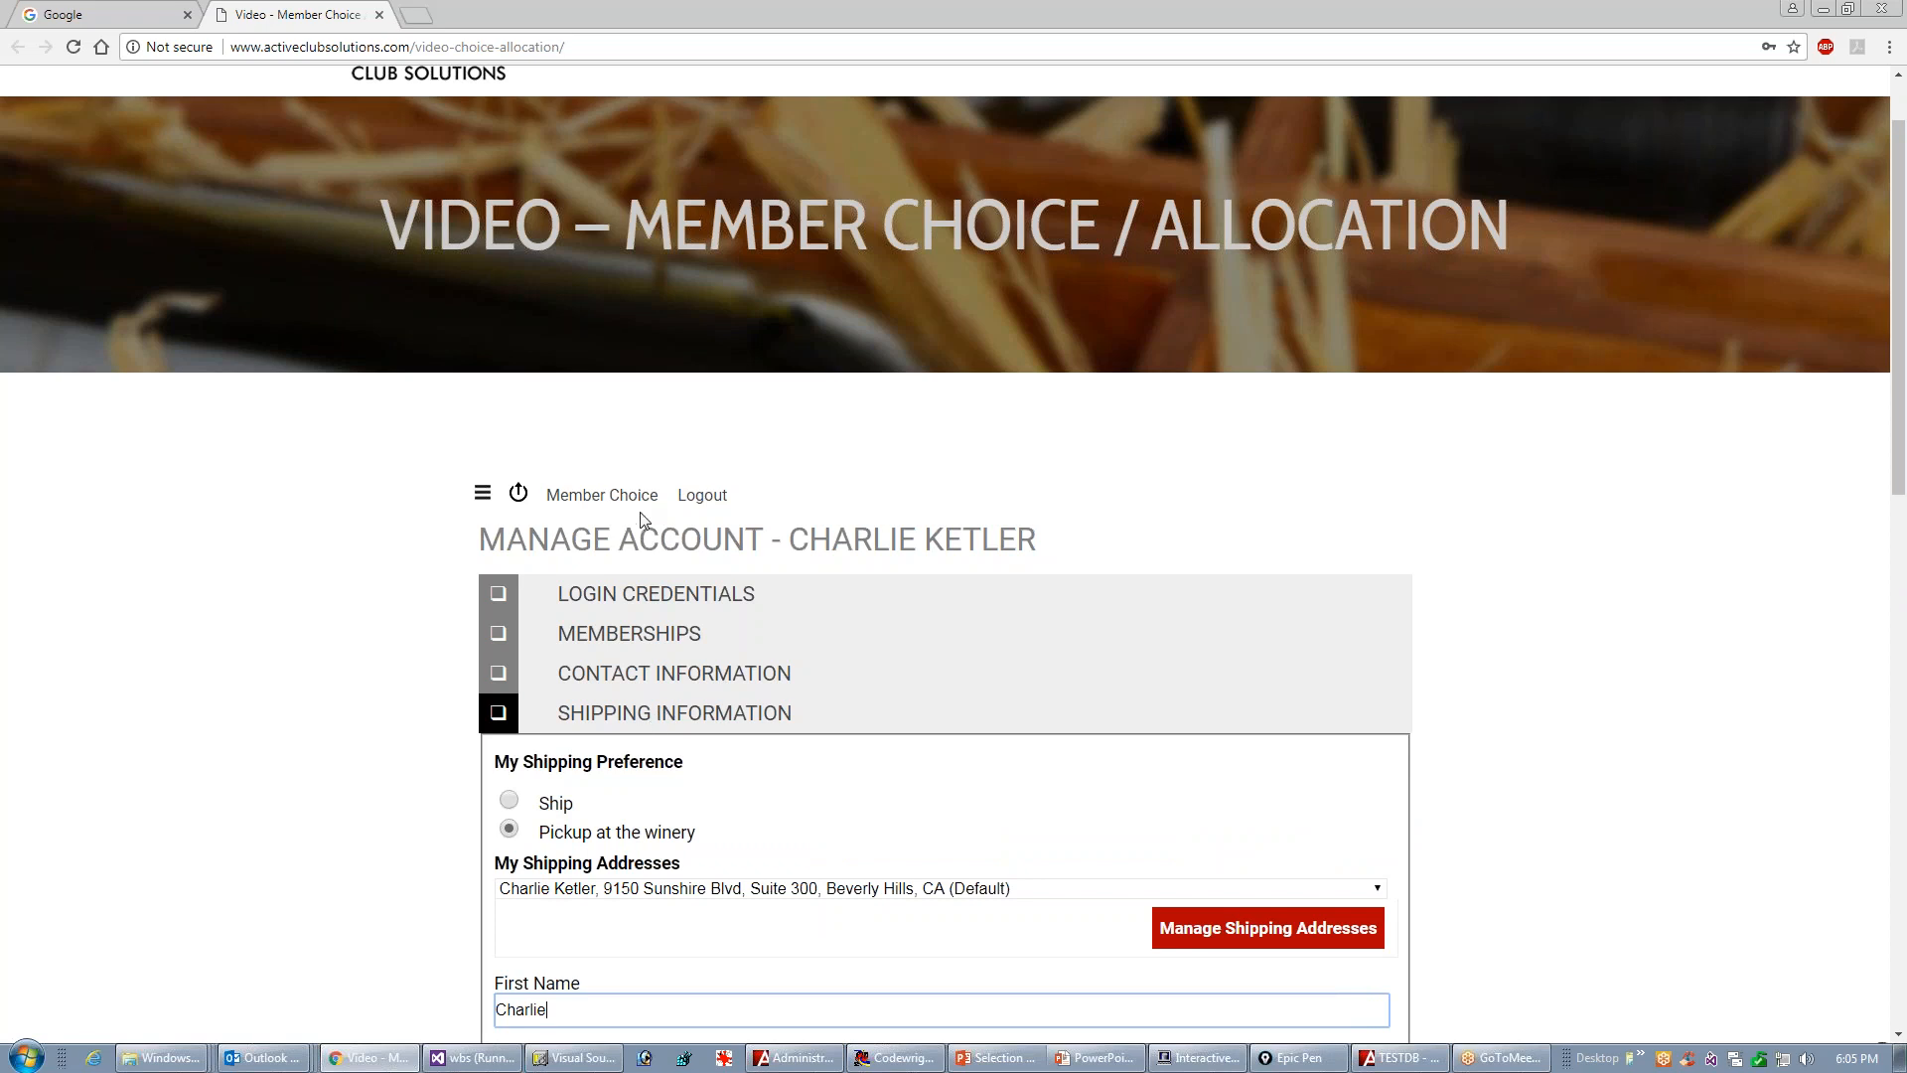
# Step: Open the customer's Member Choice page and add one more Cab Sauv, Rutherford 2010 to the choices
pyautogui.click(614, 497)
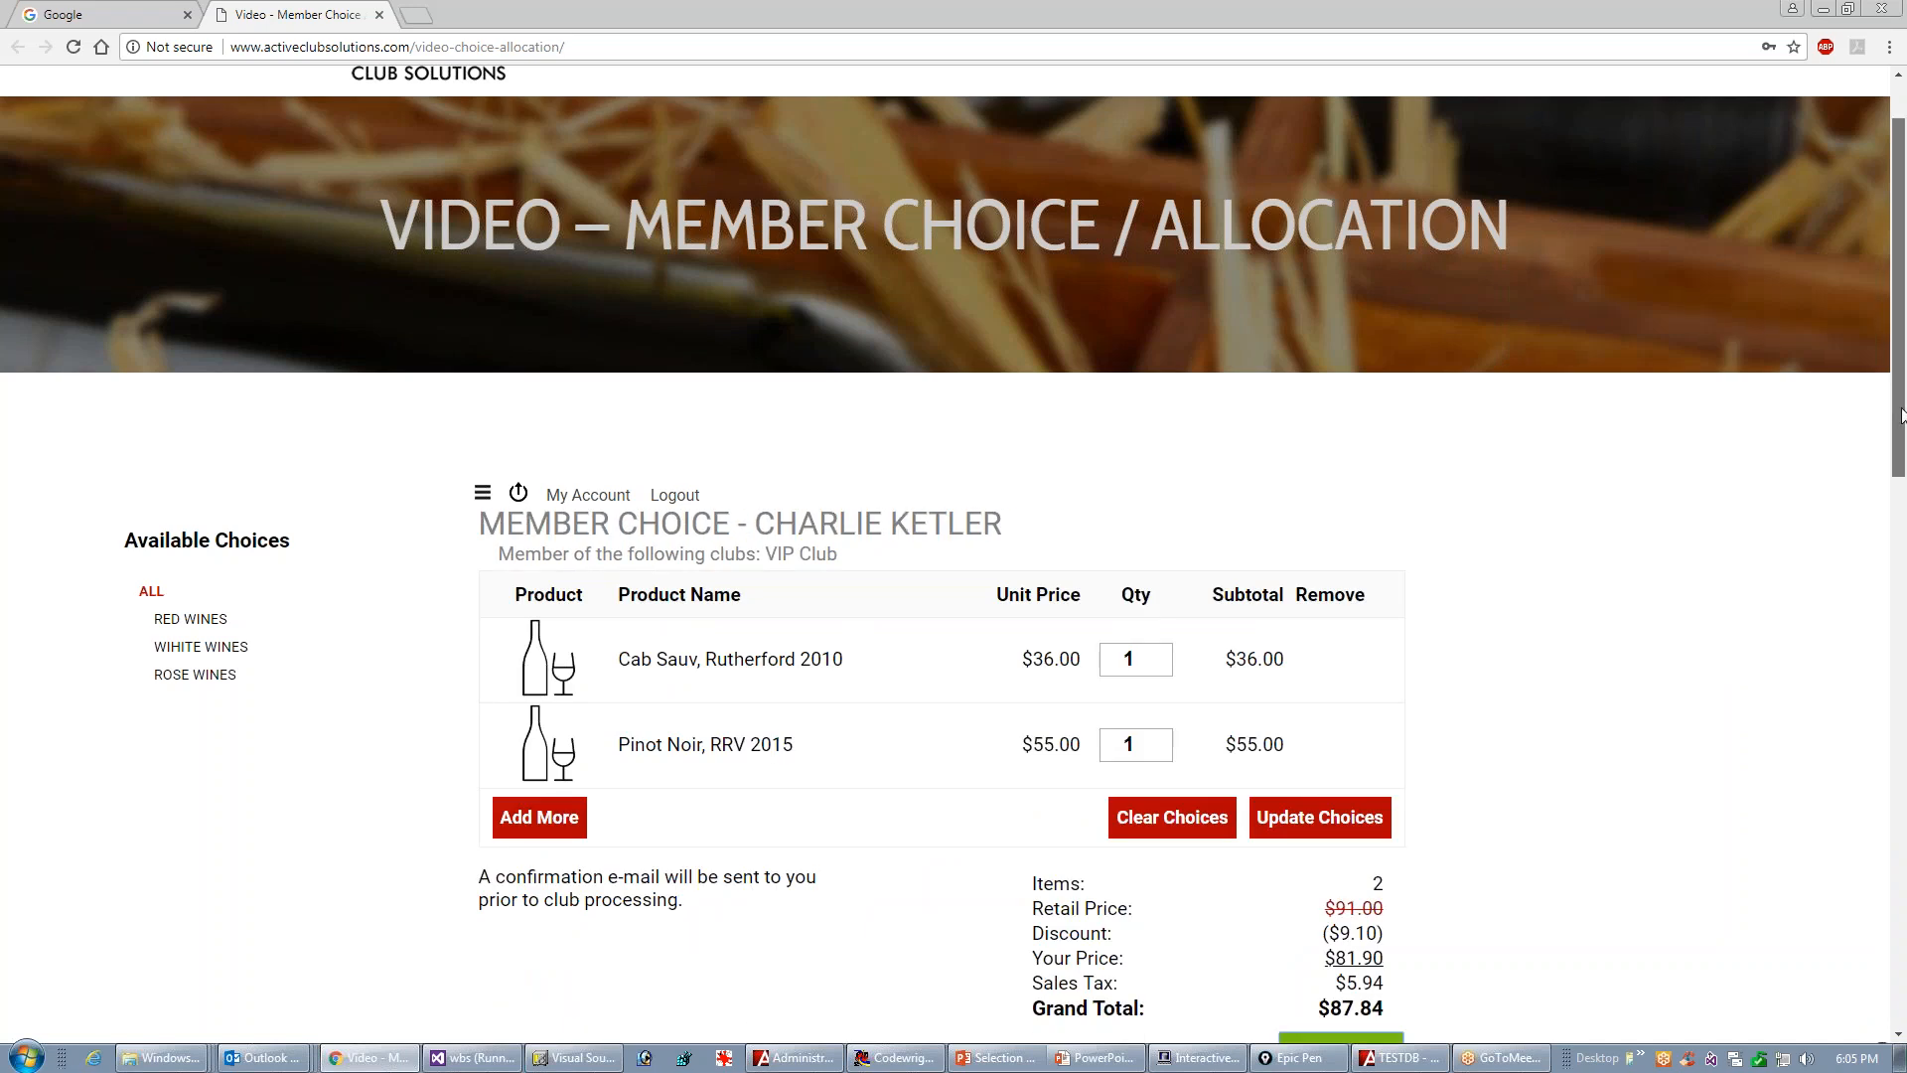
pyautogui.scroll(-1, 1901, 444)
pyautogui.moveTo(1900, 444); pyautogui.dragTo(1900, 487)
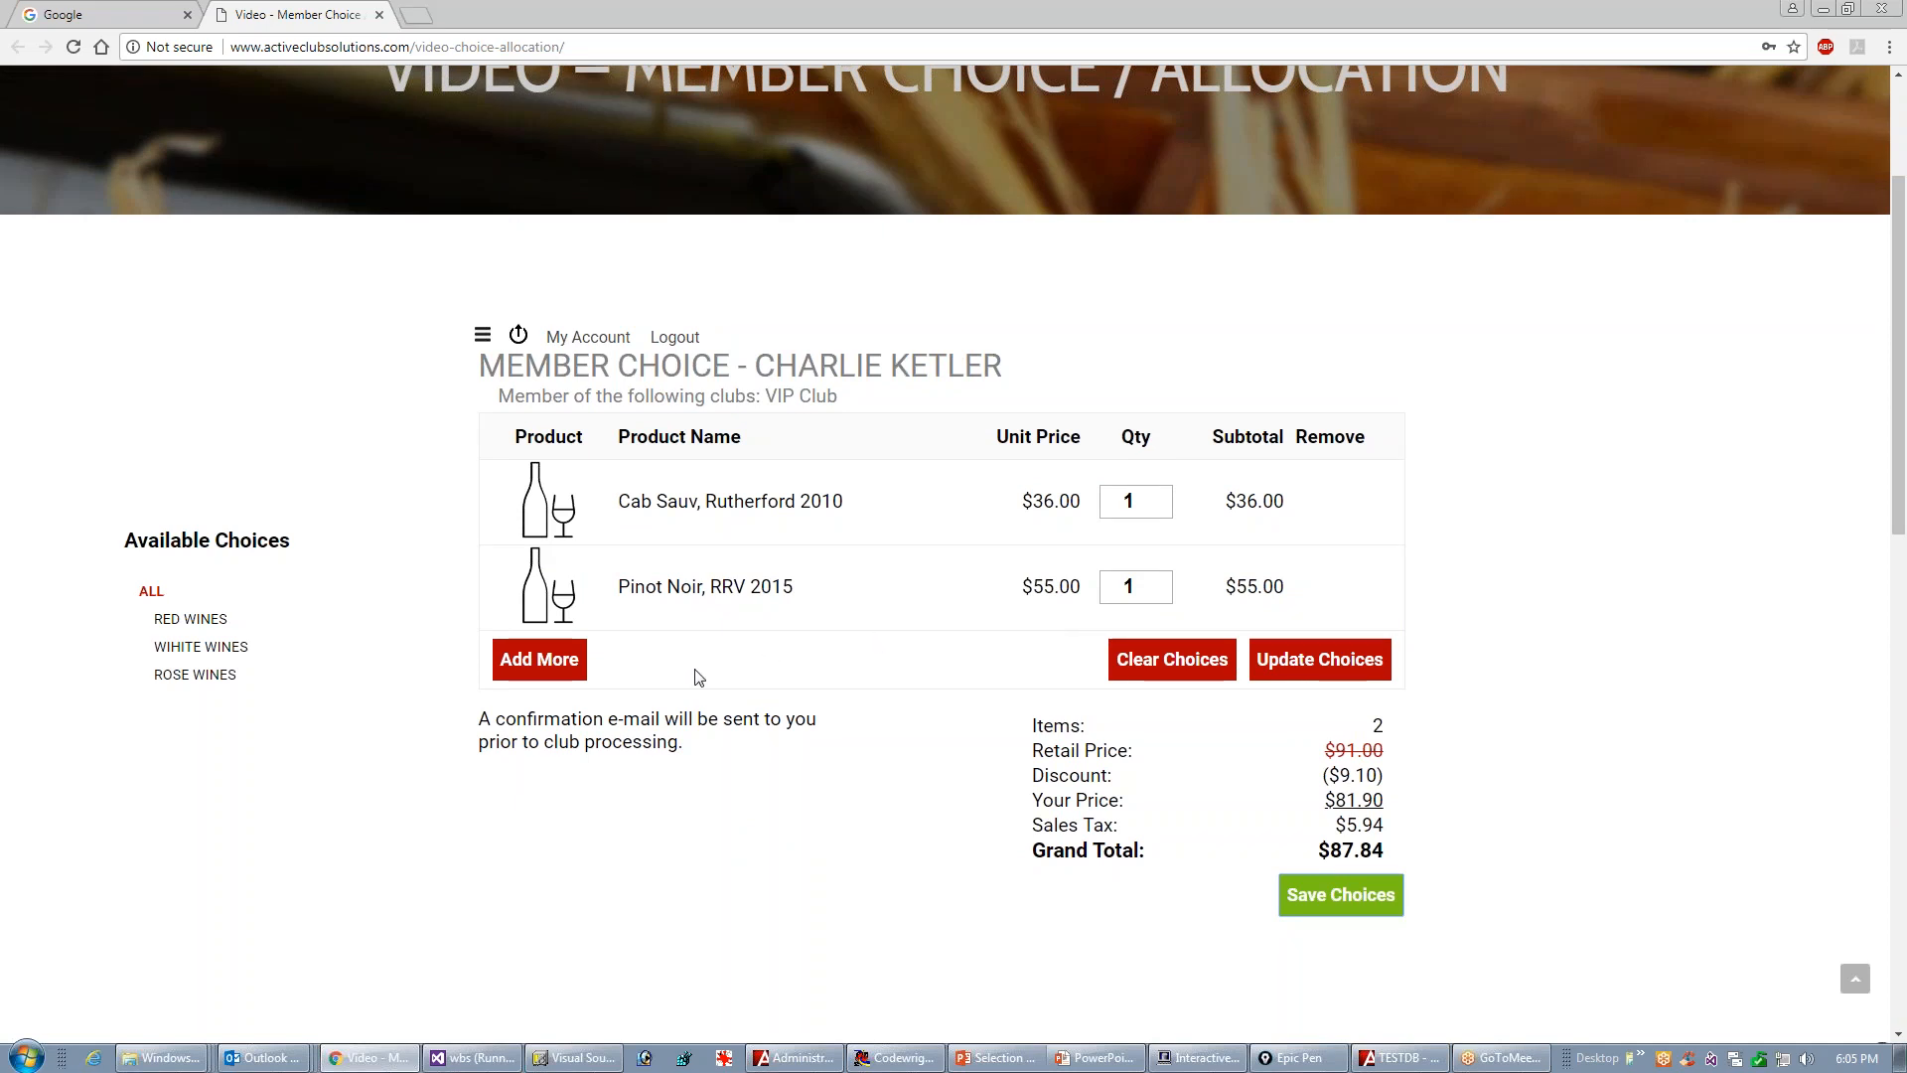
pyautogui.click(553, 676)
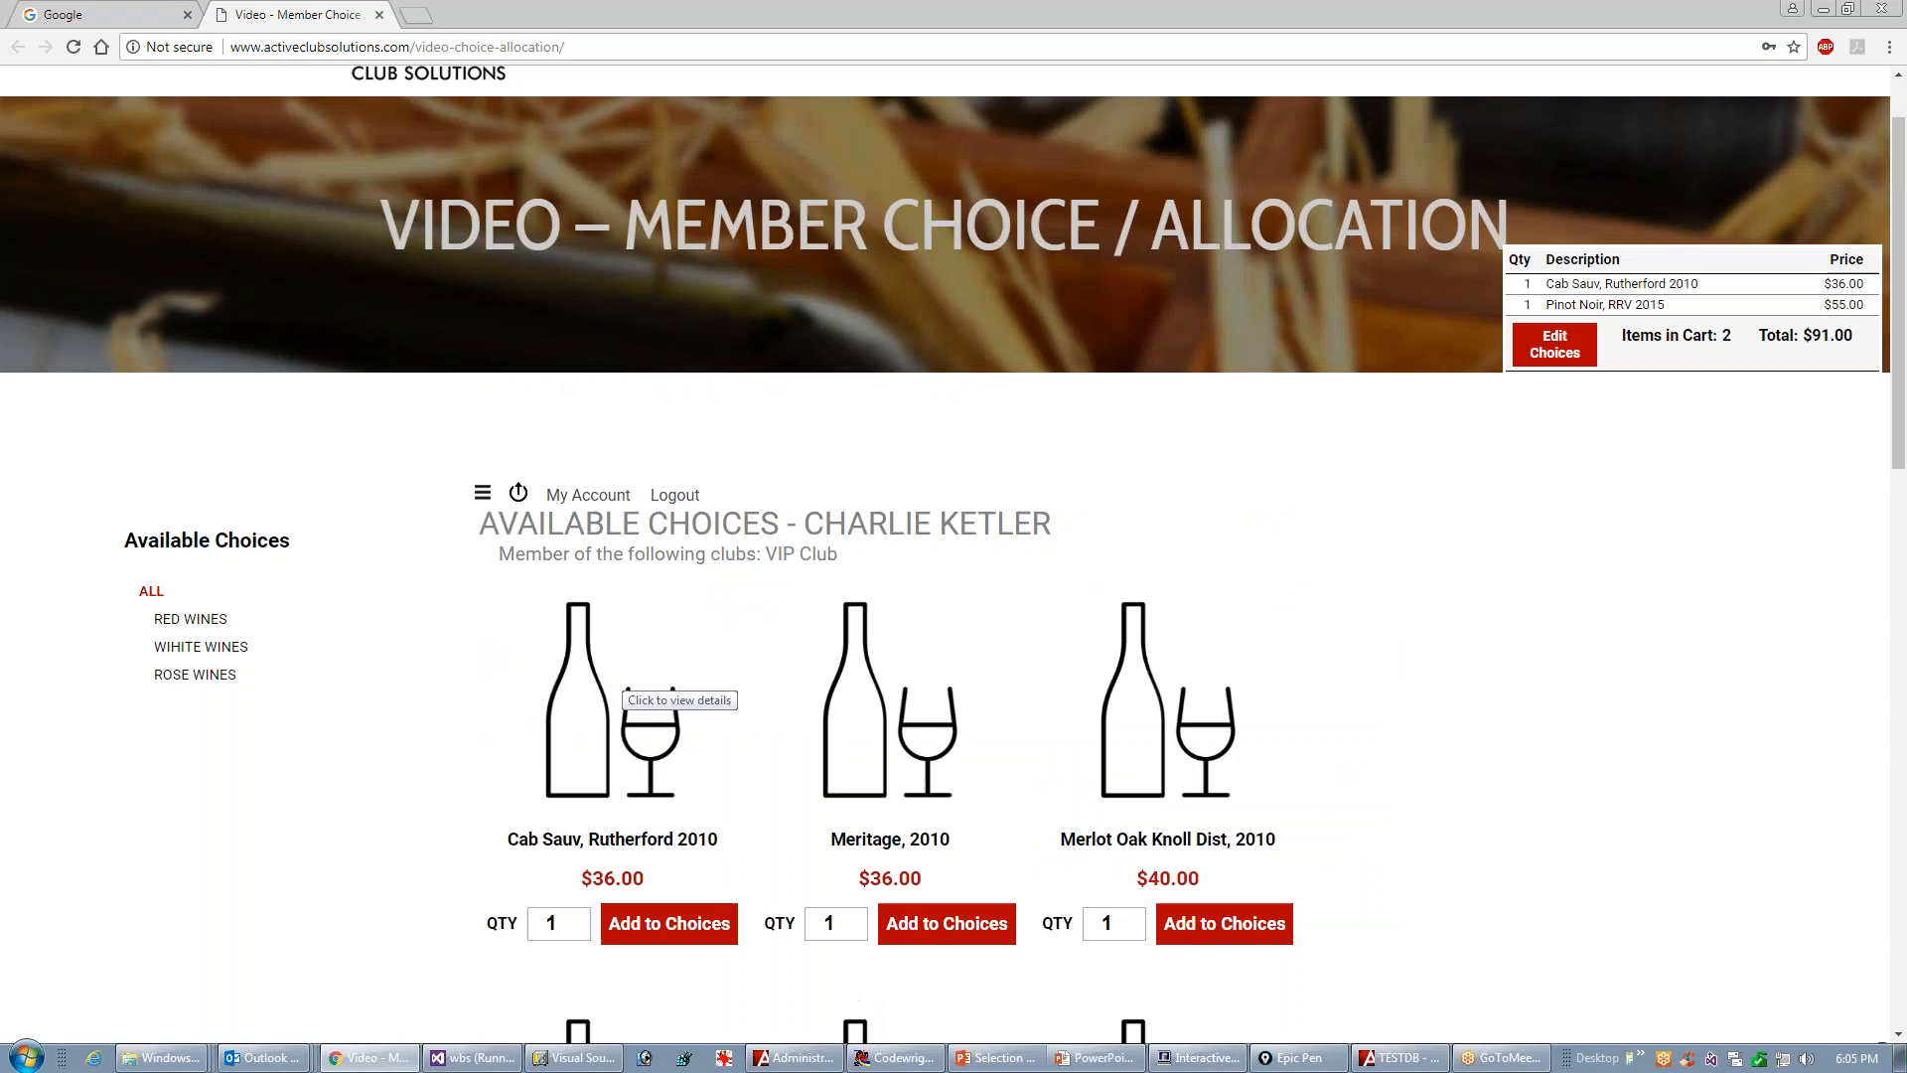
pyautogui.click(661, 927)
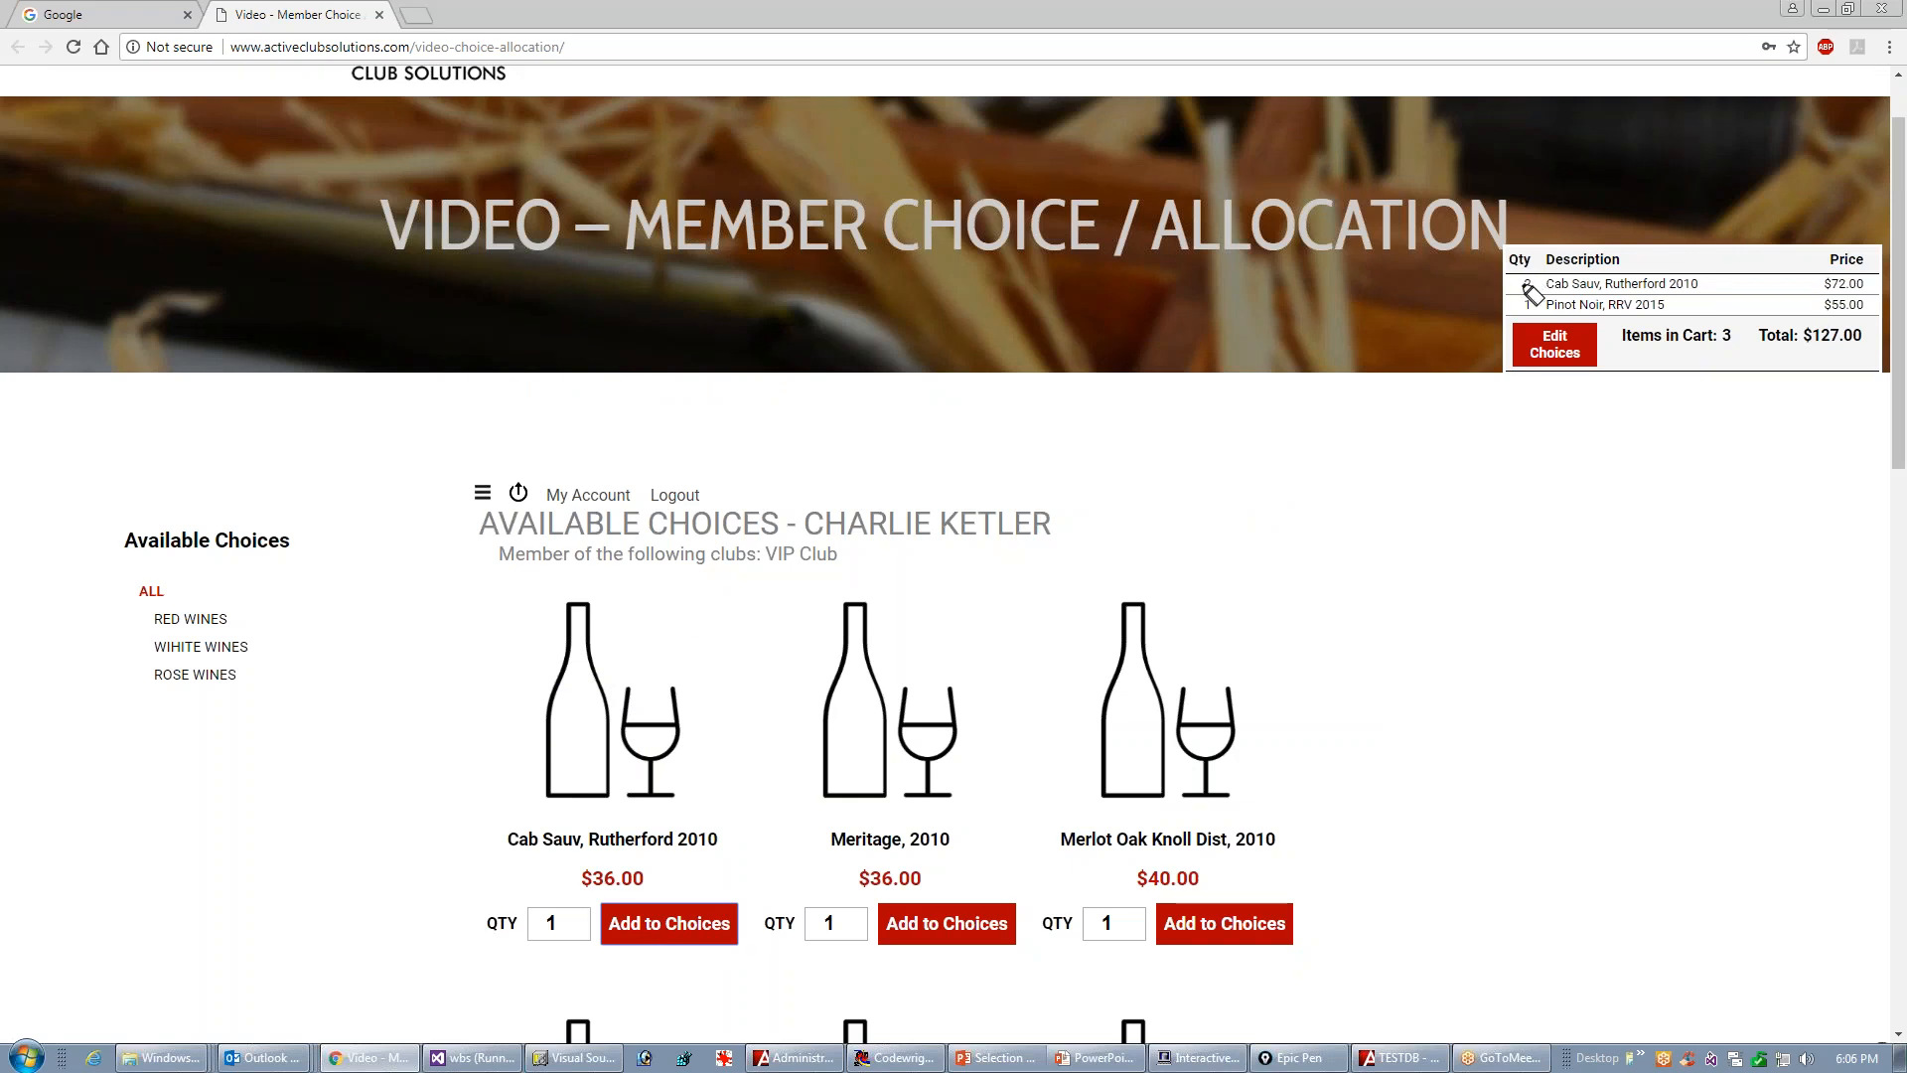
pyautogui.moveTo(1512, 284); pyautogui.dragTo(1550, 284)
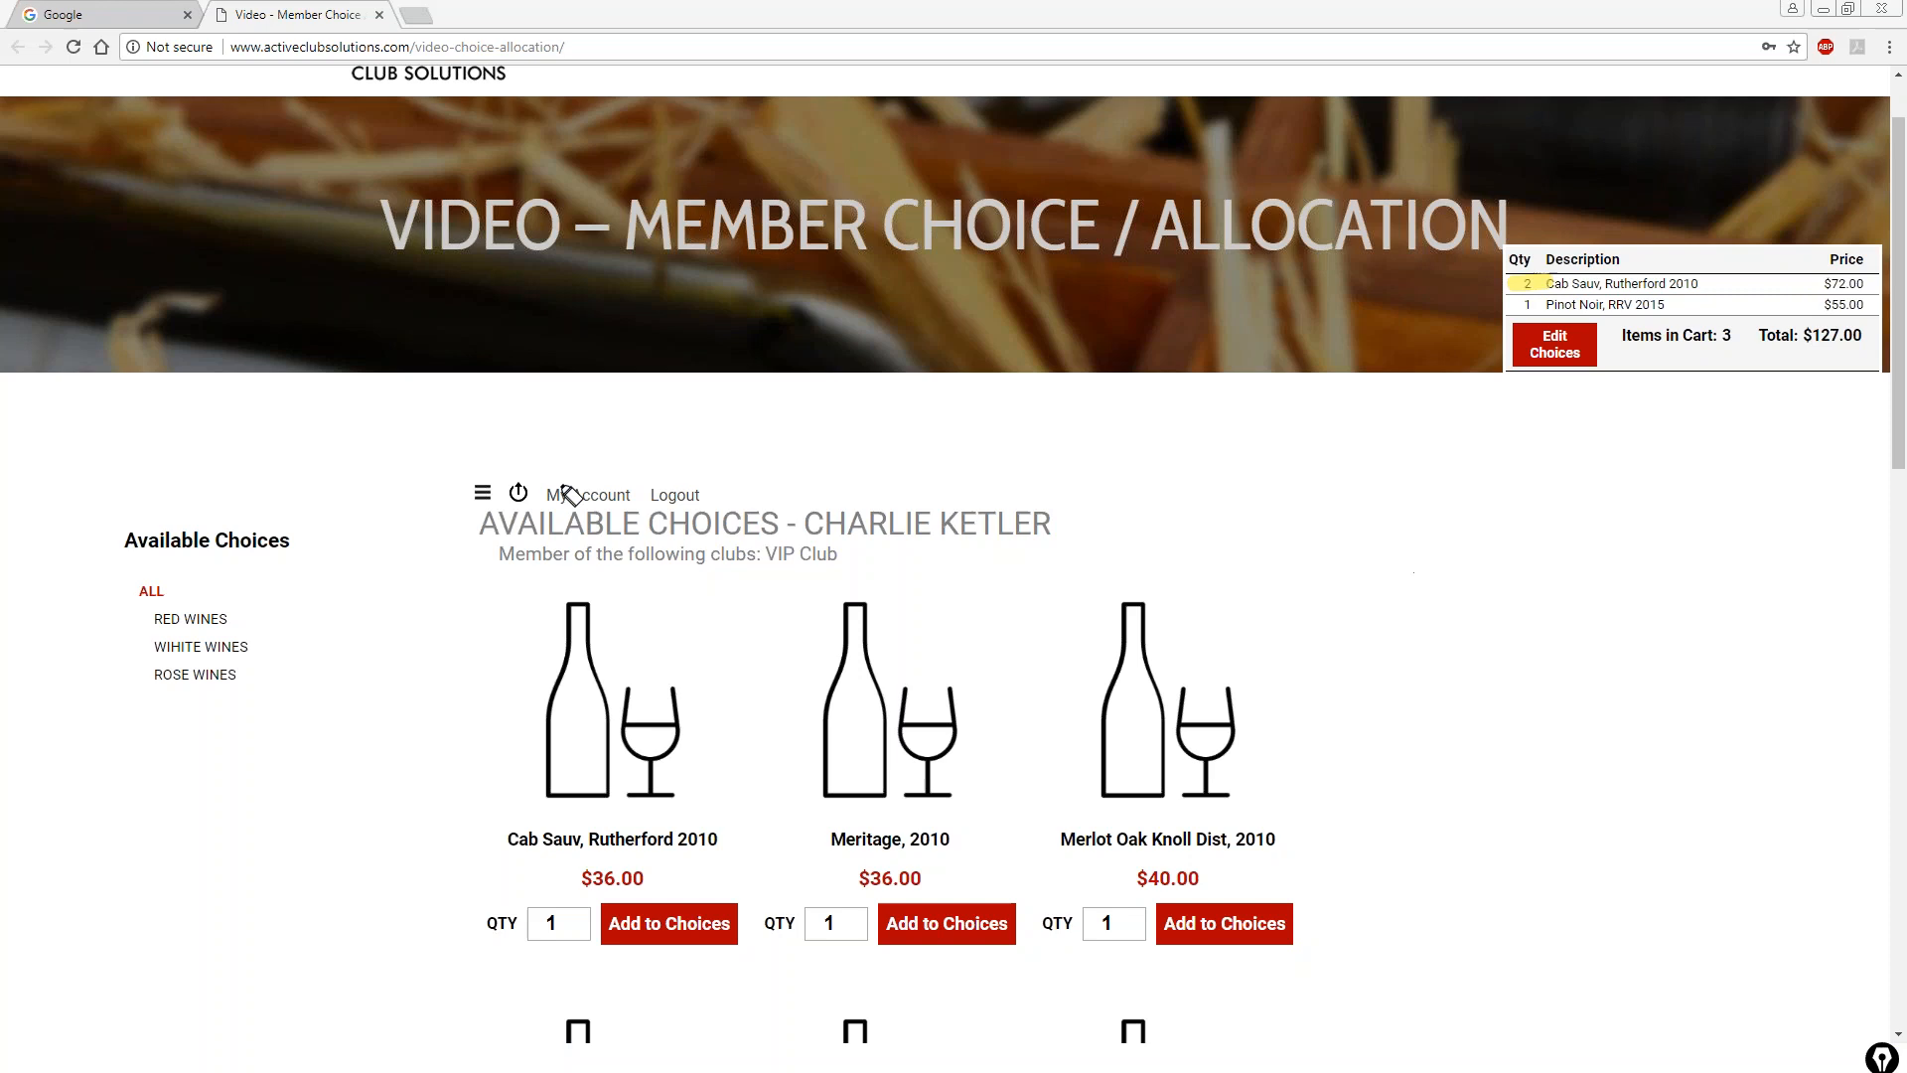
pyautogui.hotkey('ctrl', 'shift', 'd')
# Step: Try to add a third Cab Sauv, Rutherford 2010, and add one Meritage, 2010 to the choices
pyautogui.click(671, 925)
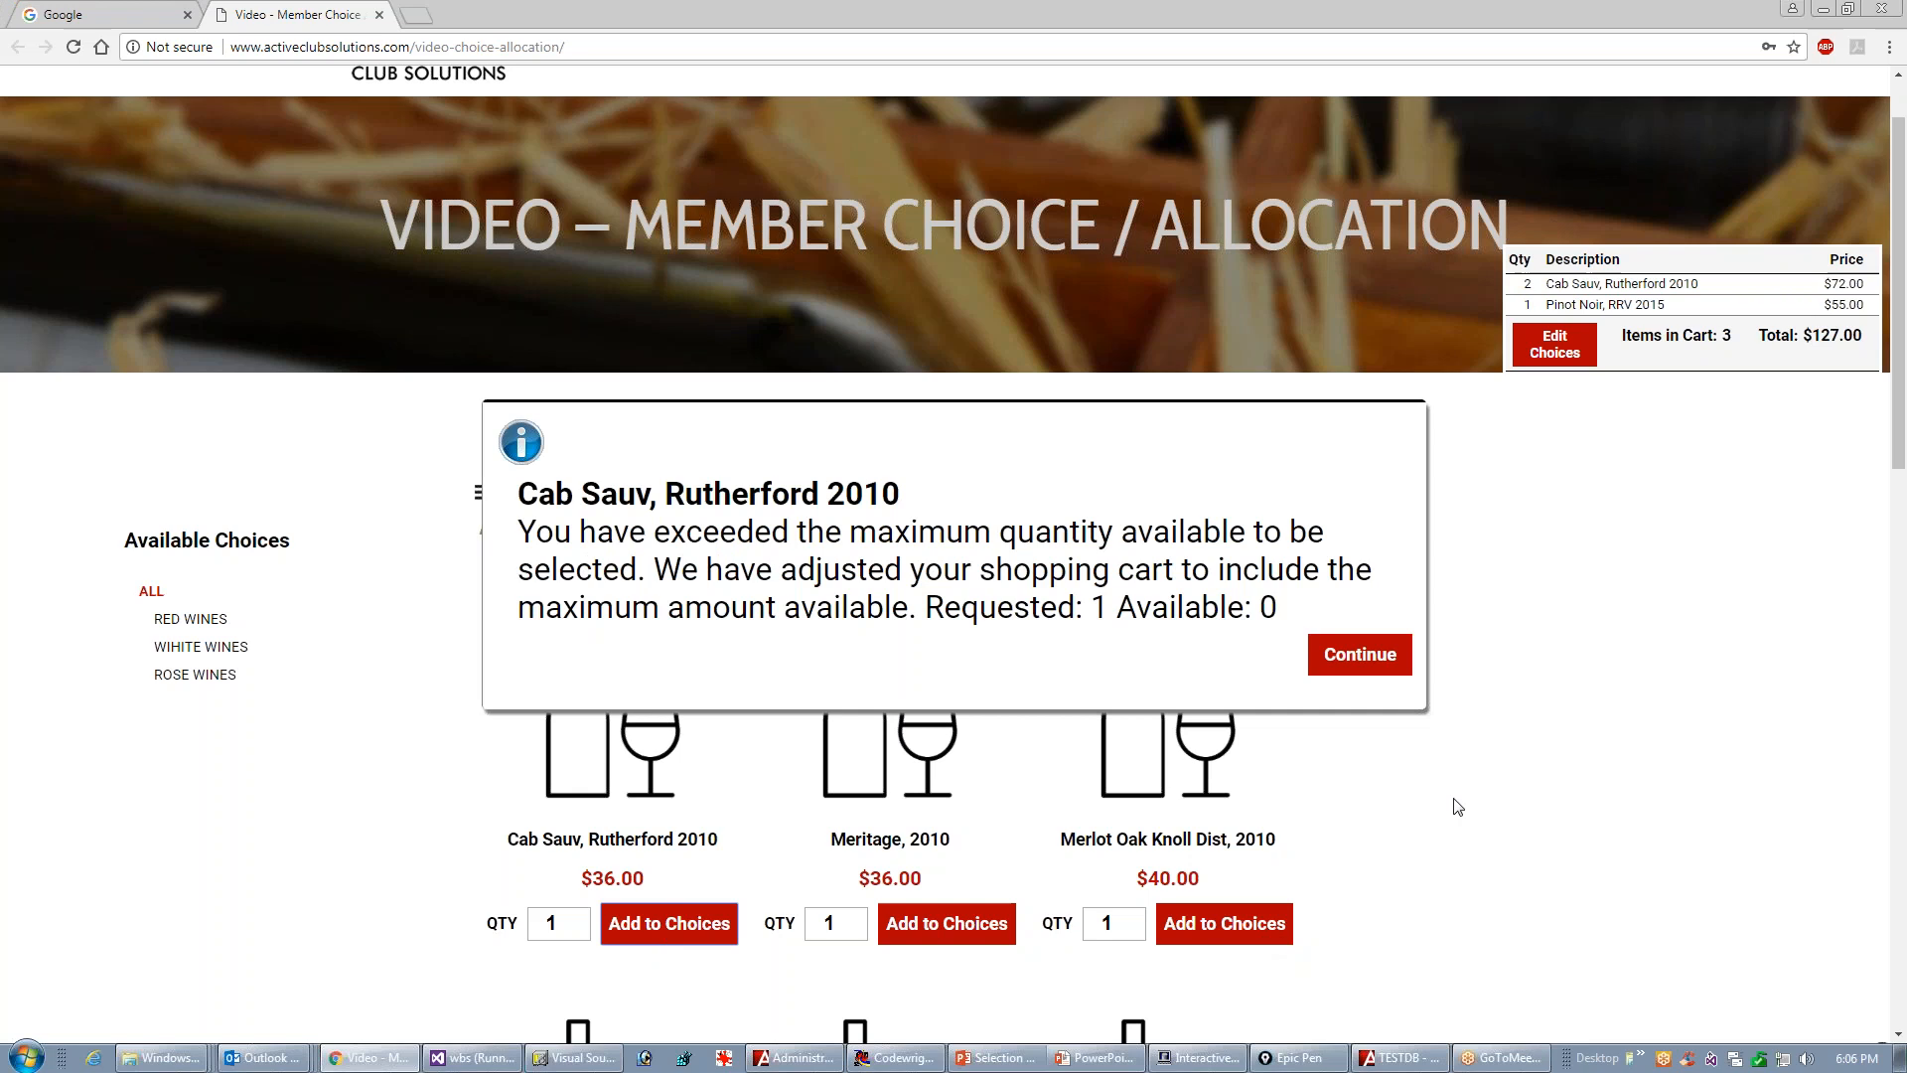
pyautogui.click(1365, 671)
pyautogui.click(906, 939)
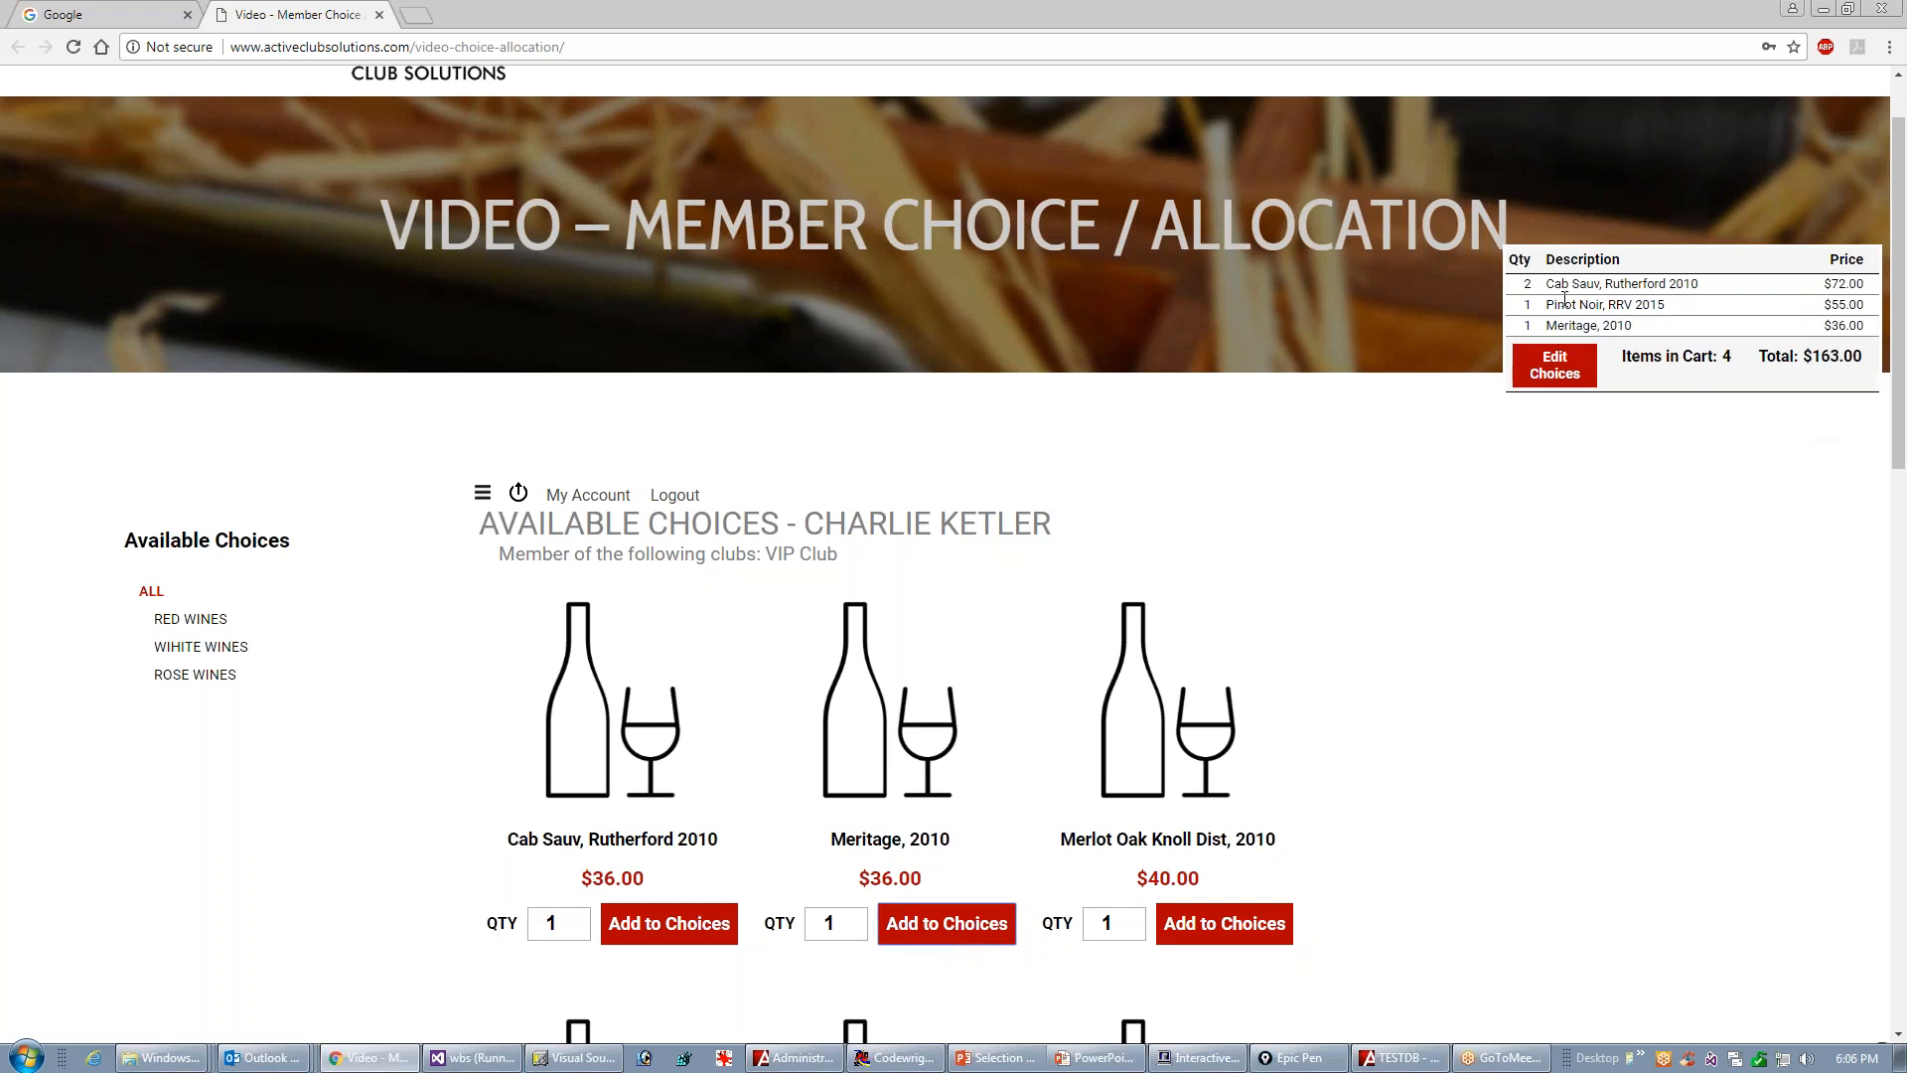
# Step: Open the customer's choices for editing, review the items and totals, and save the choices
pyautogui.click(1554, 381)
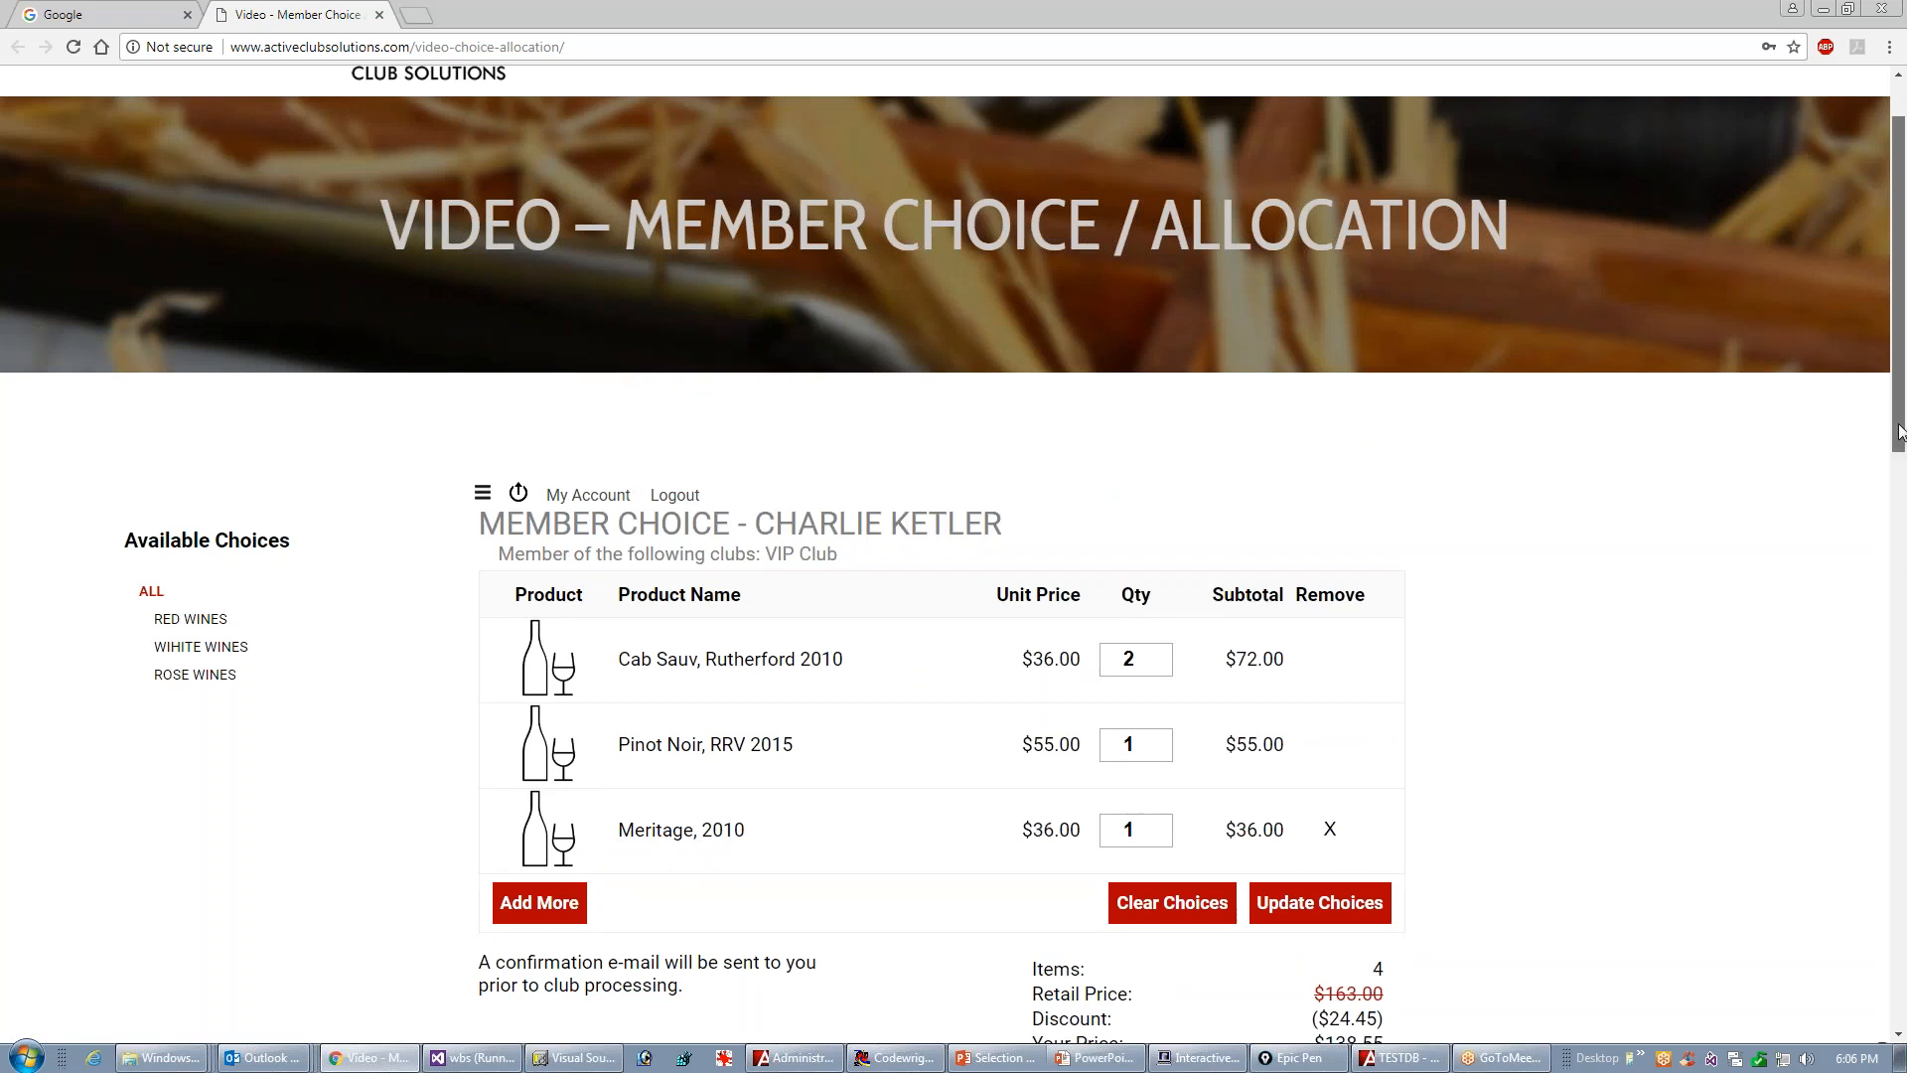
pyautogui.moveTo(1899, 454); pyautogui.dragTo(1899, 568)
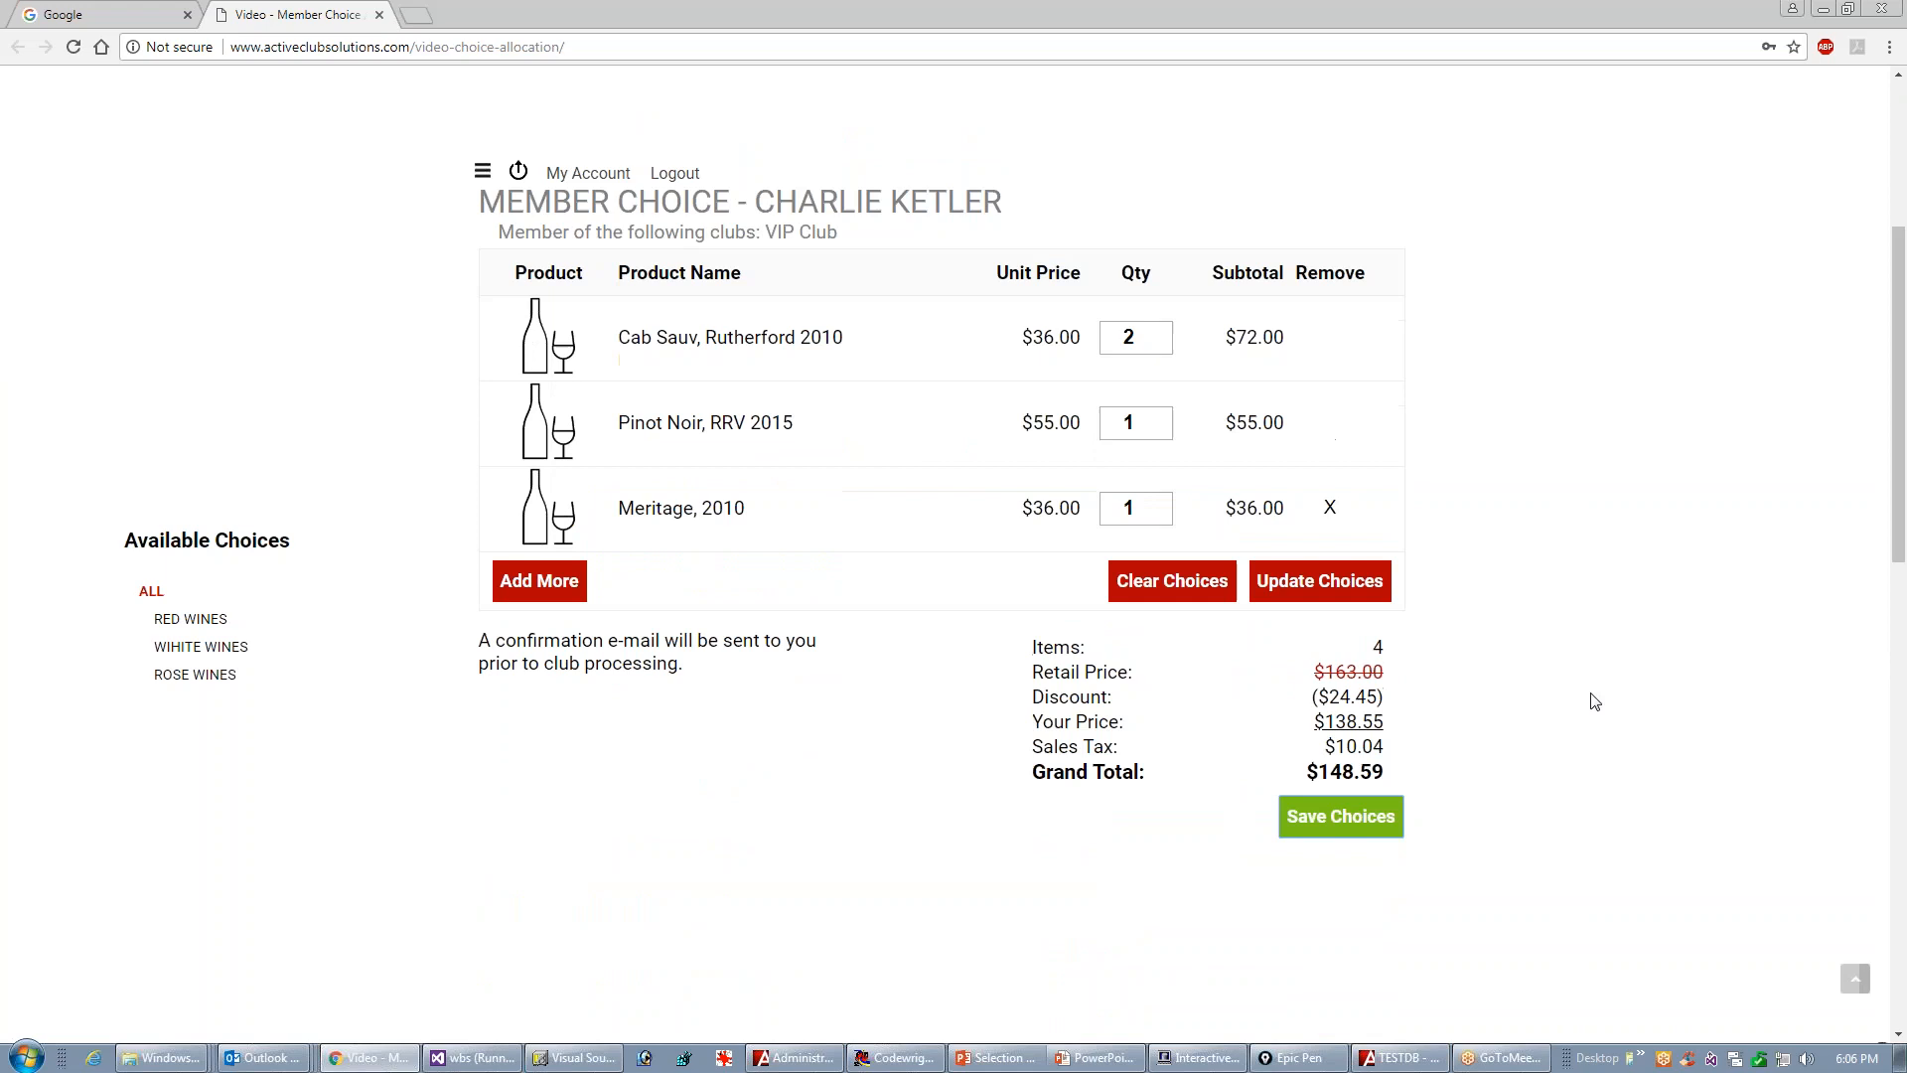
pyautogui.click(1371, 830)
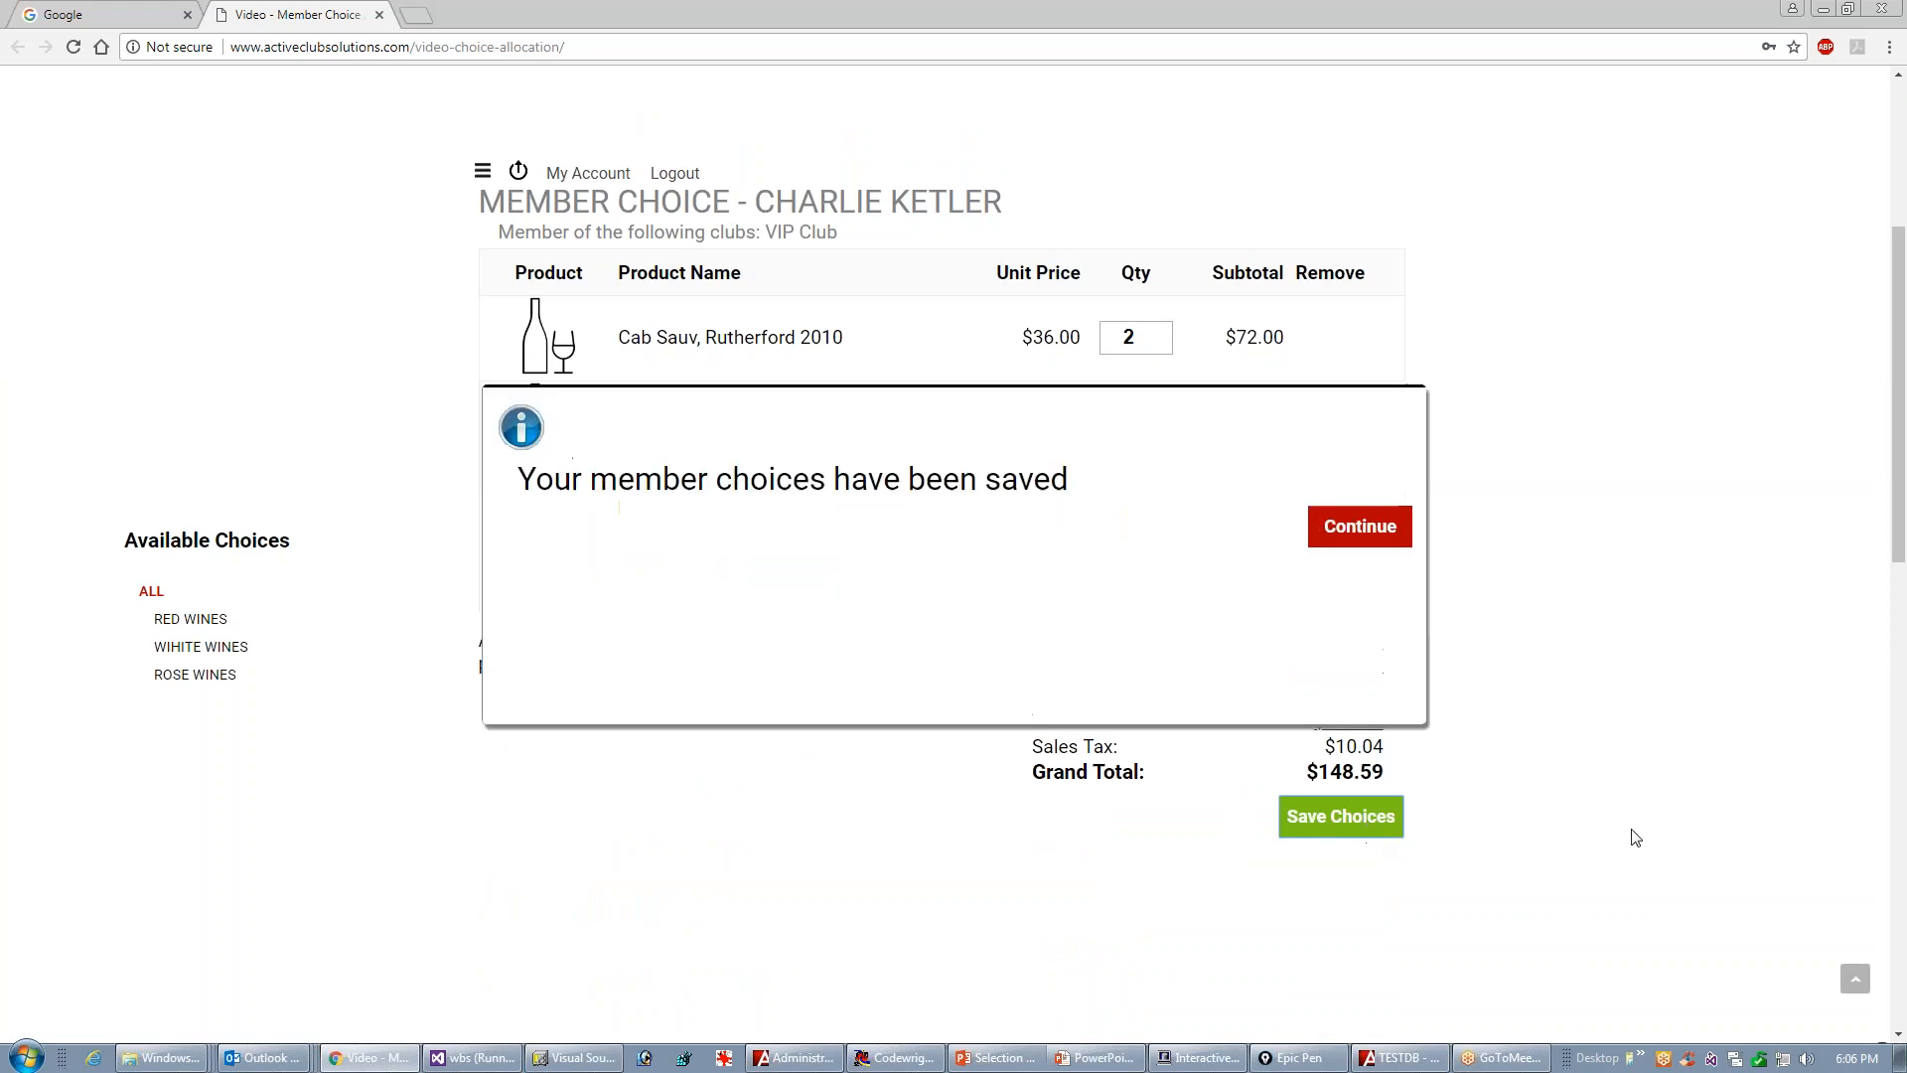
pyautogui.click(1362, 536)
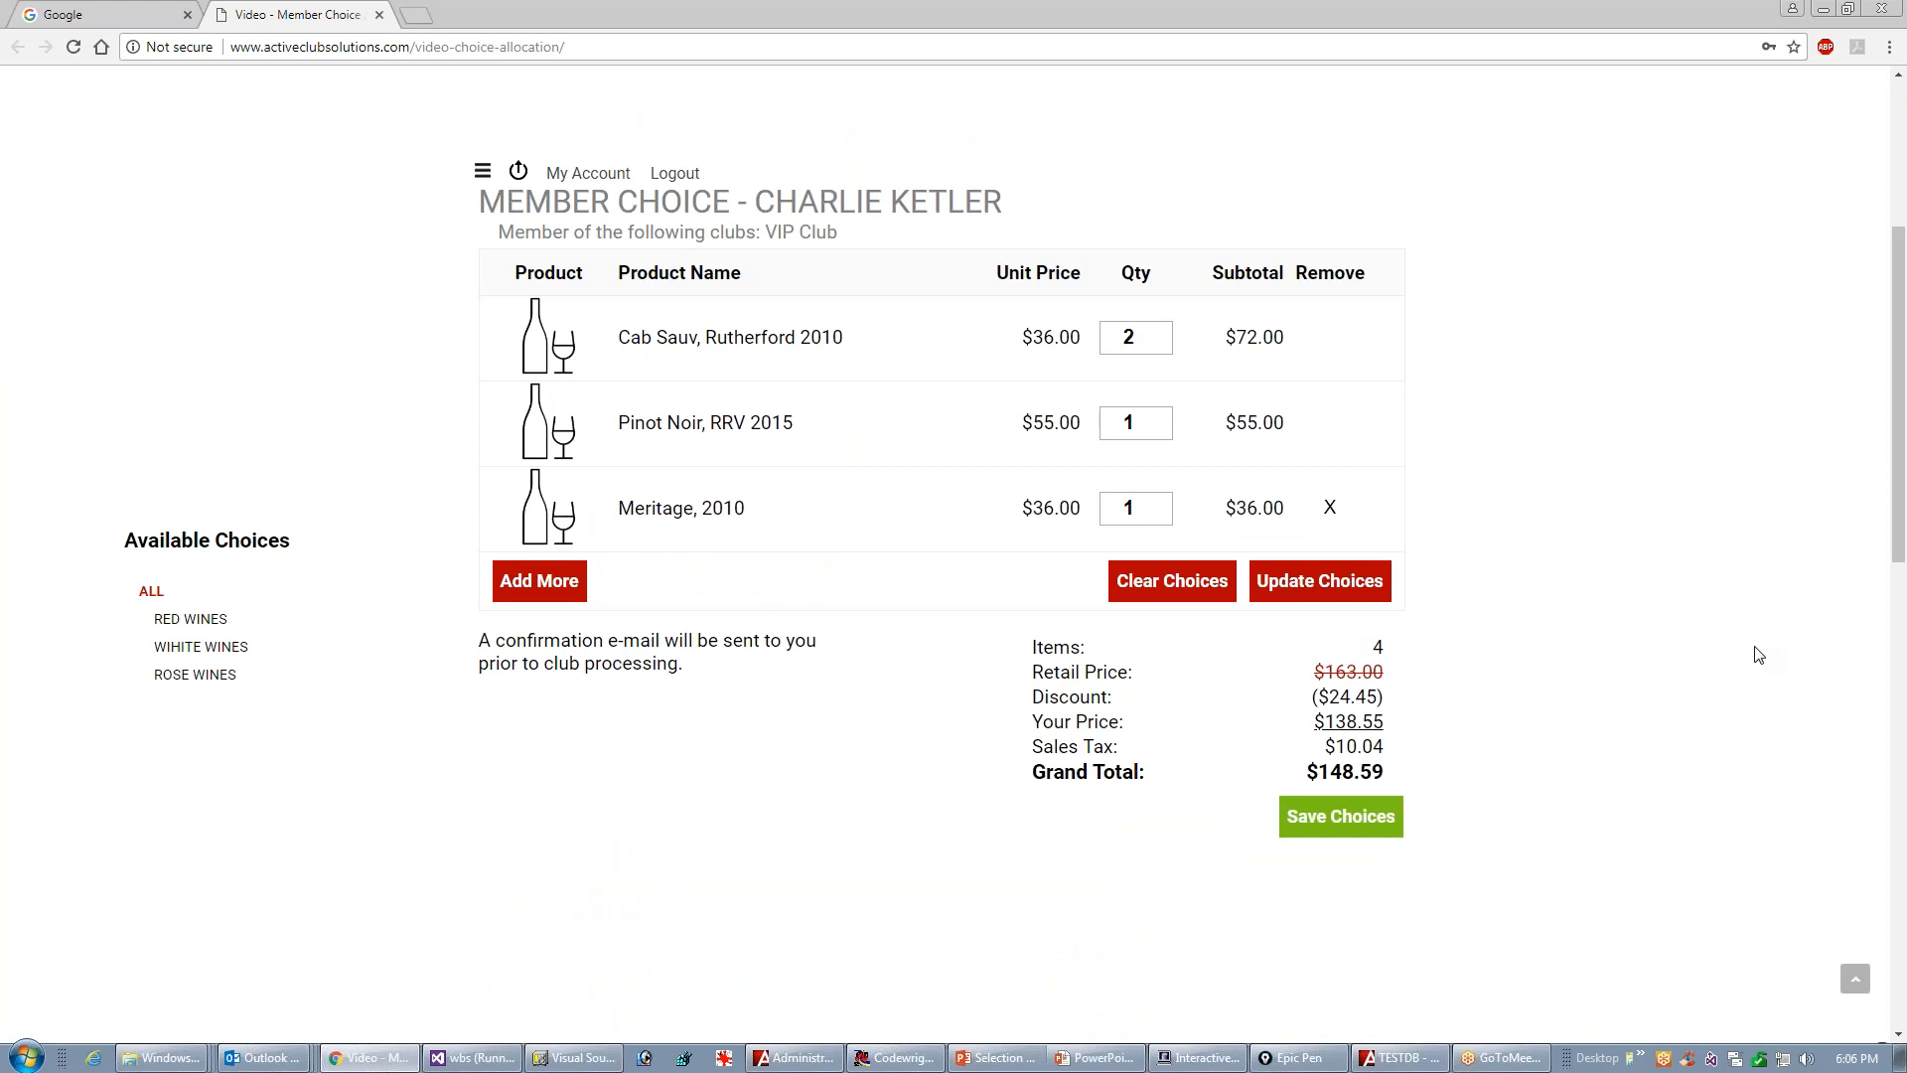
# Step: Close the Demo Winery - Selection Confirmation - Pickup email in Outlook and switch to the TESTDB club management window
pyautogui.hotkey('alt', 'Tab')
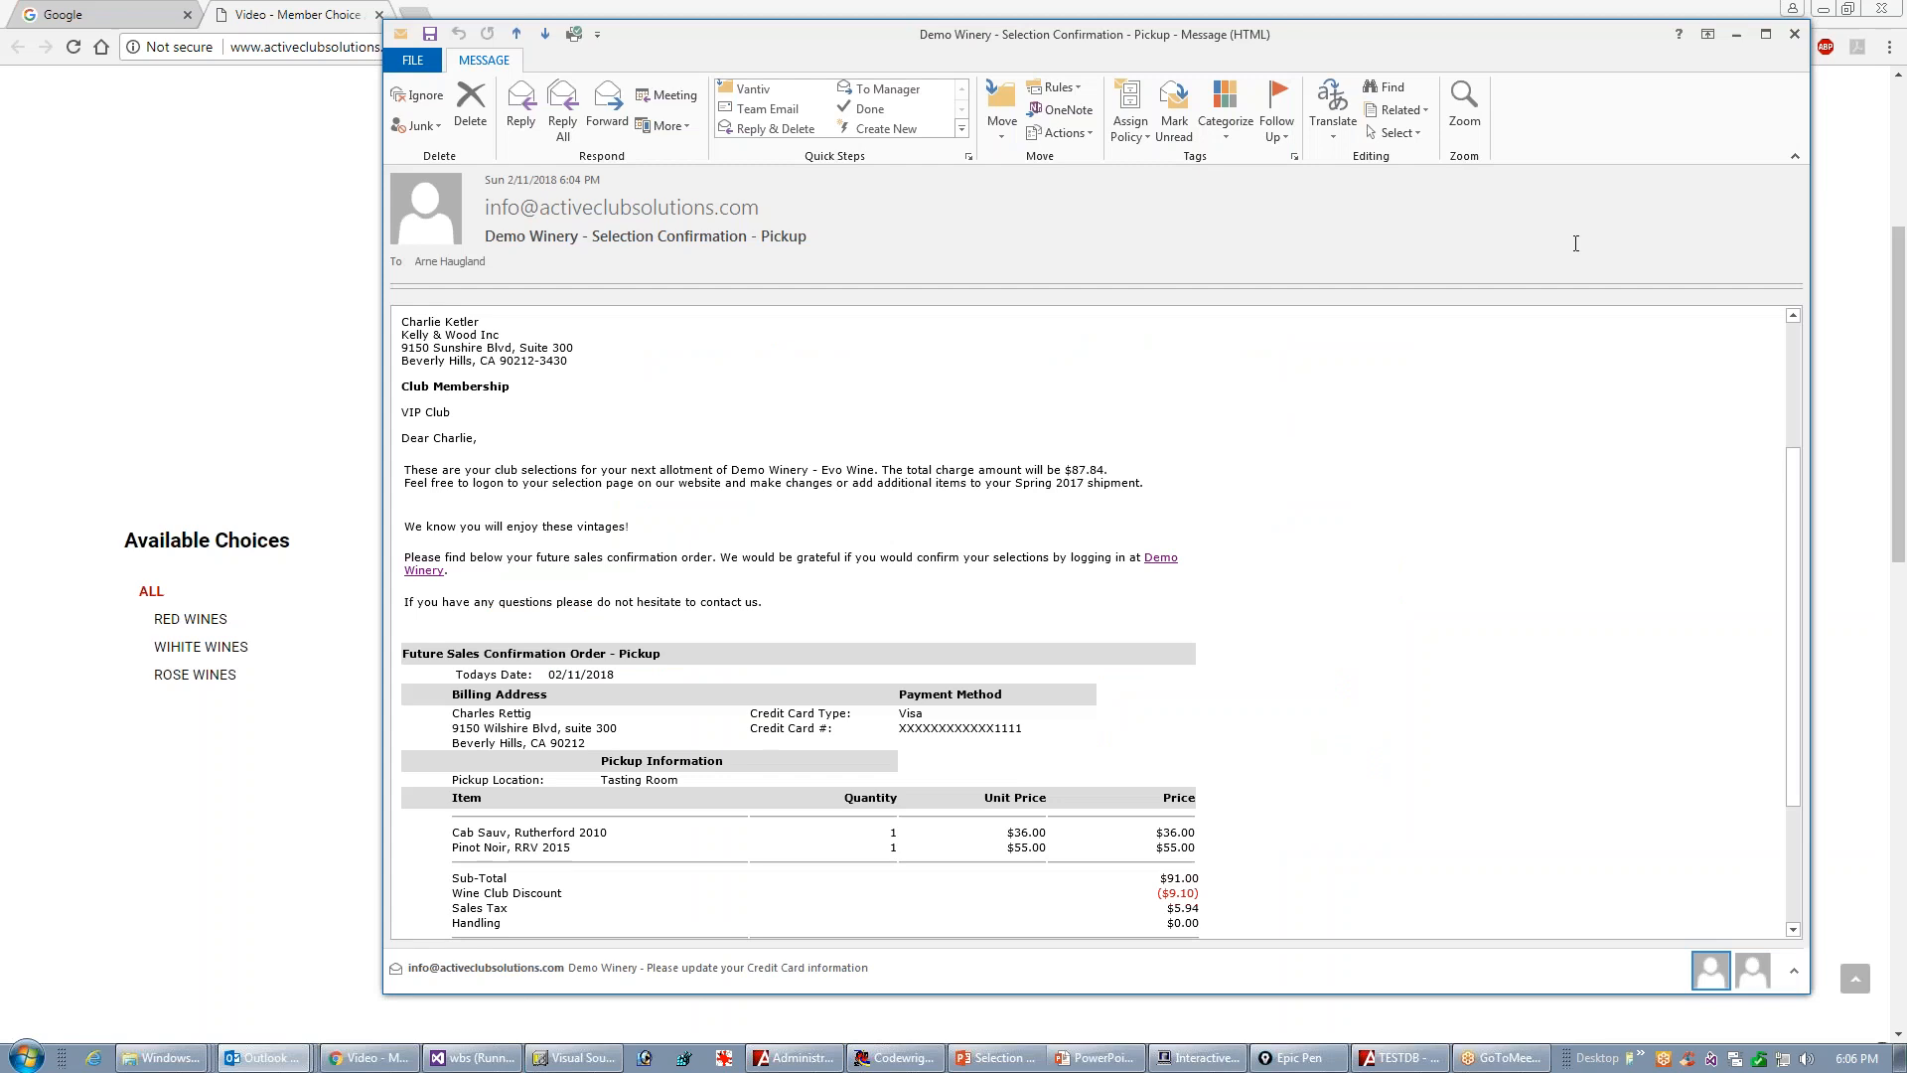
pyautogui.click(1795, 35)
pyautogui.hotkey('alt', 'Tab')
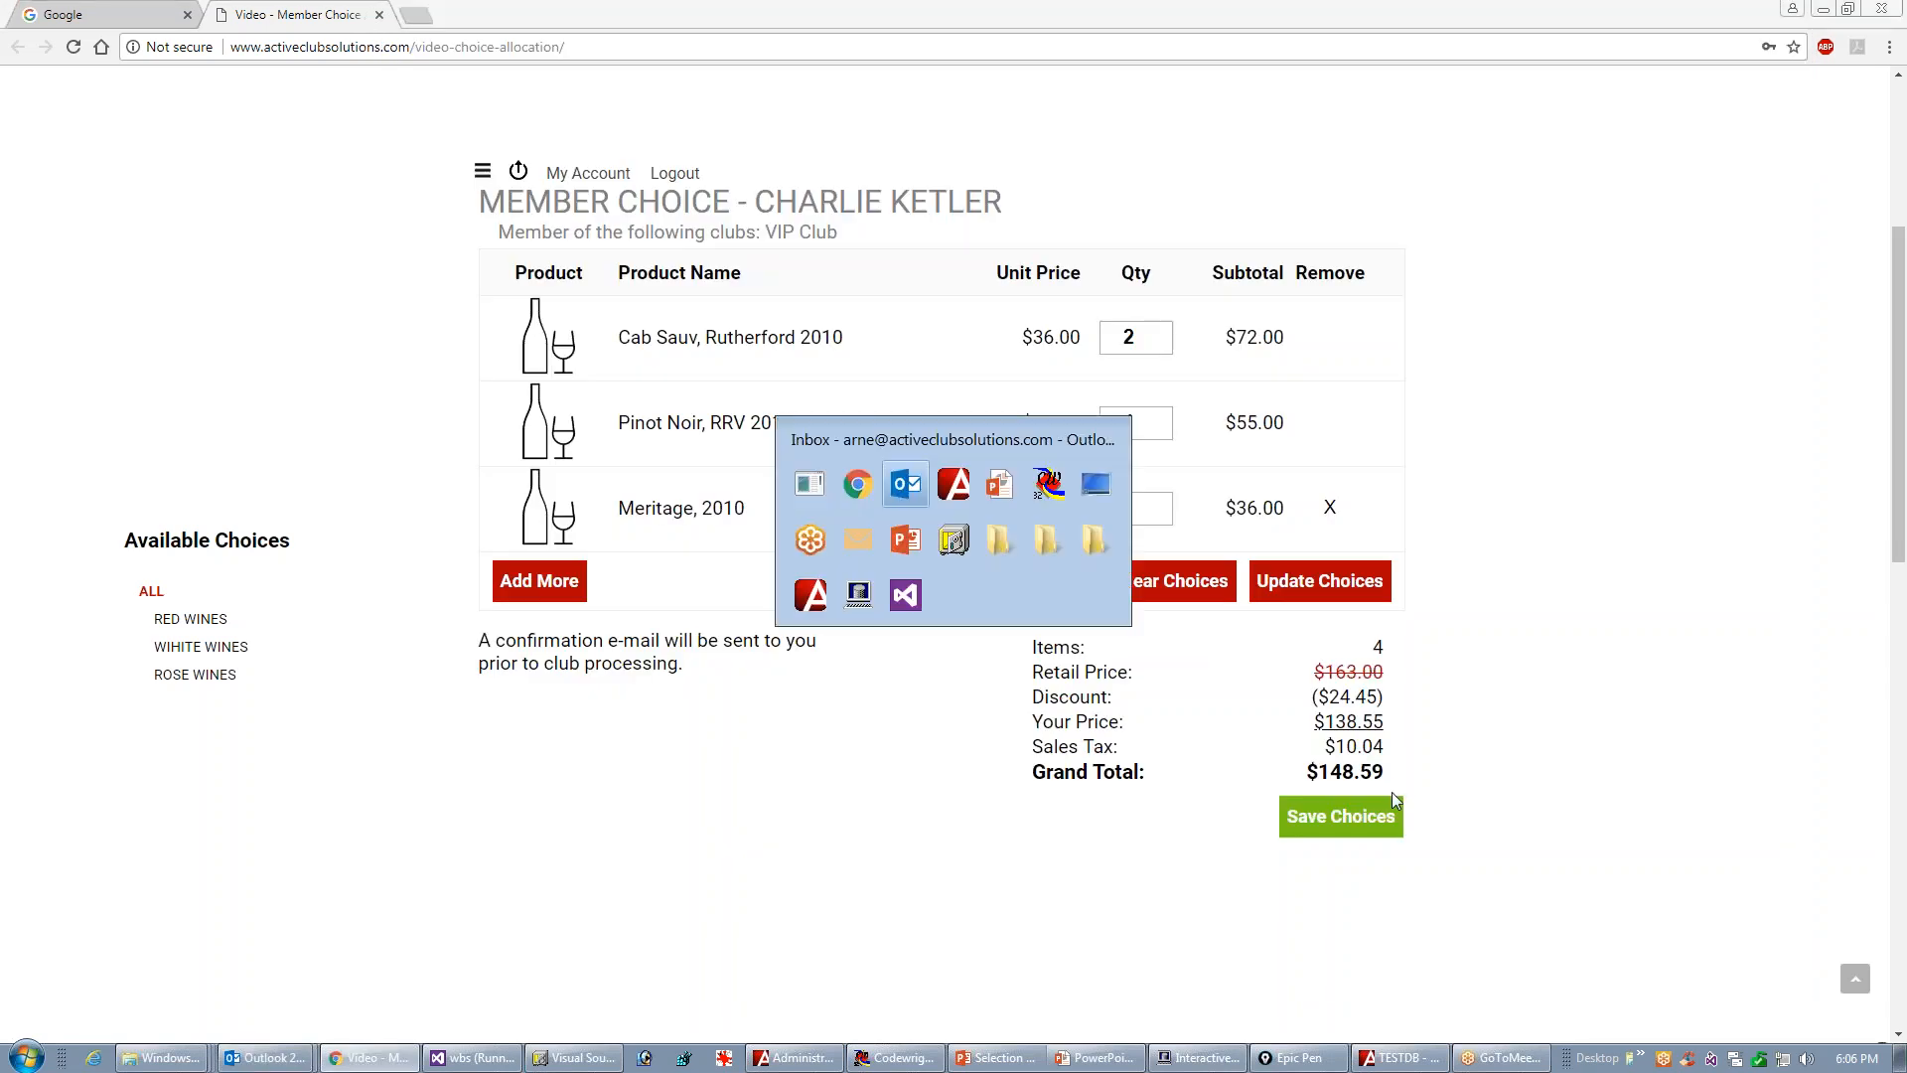
pyautogui.hotkey('alt', 'Tab')
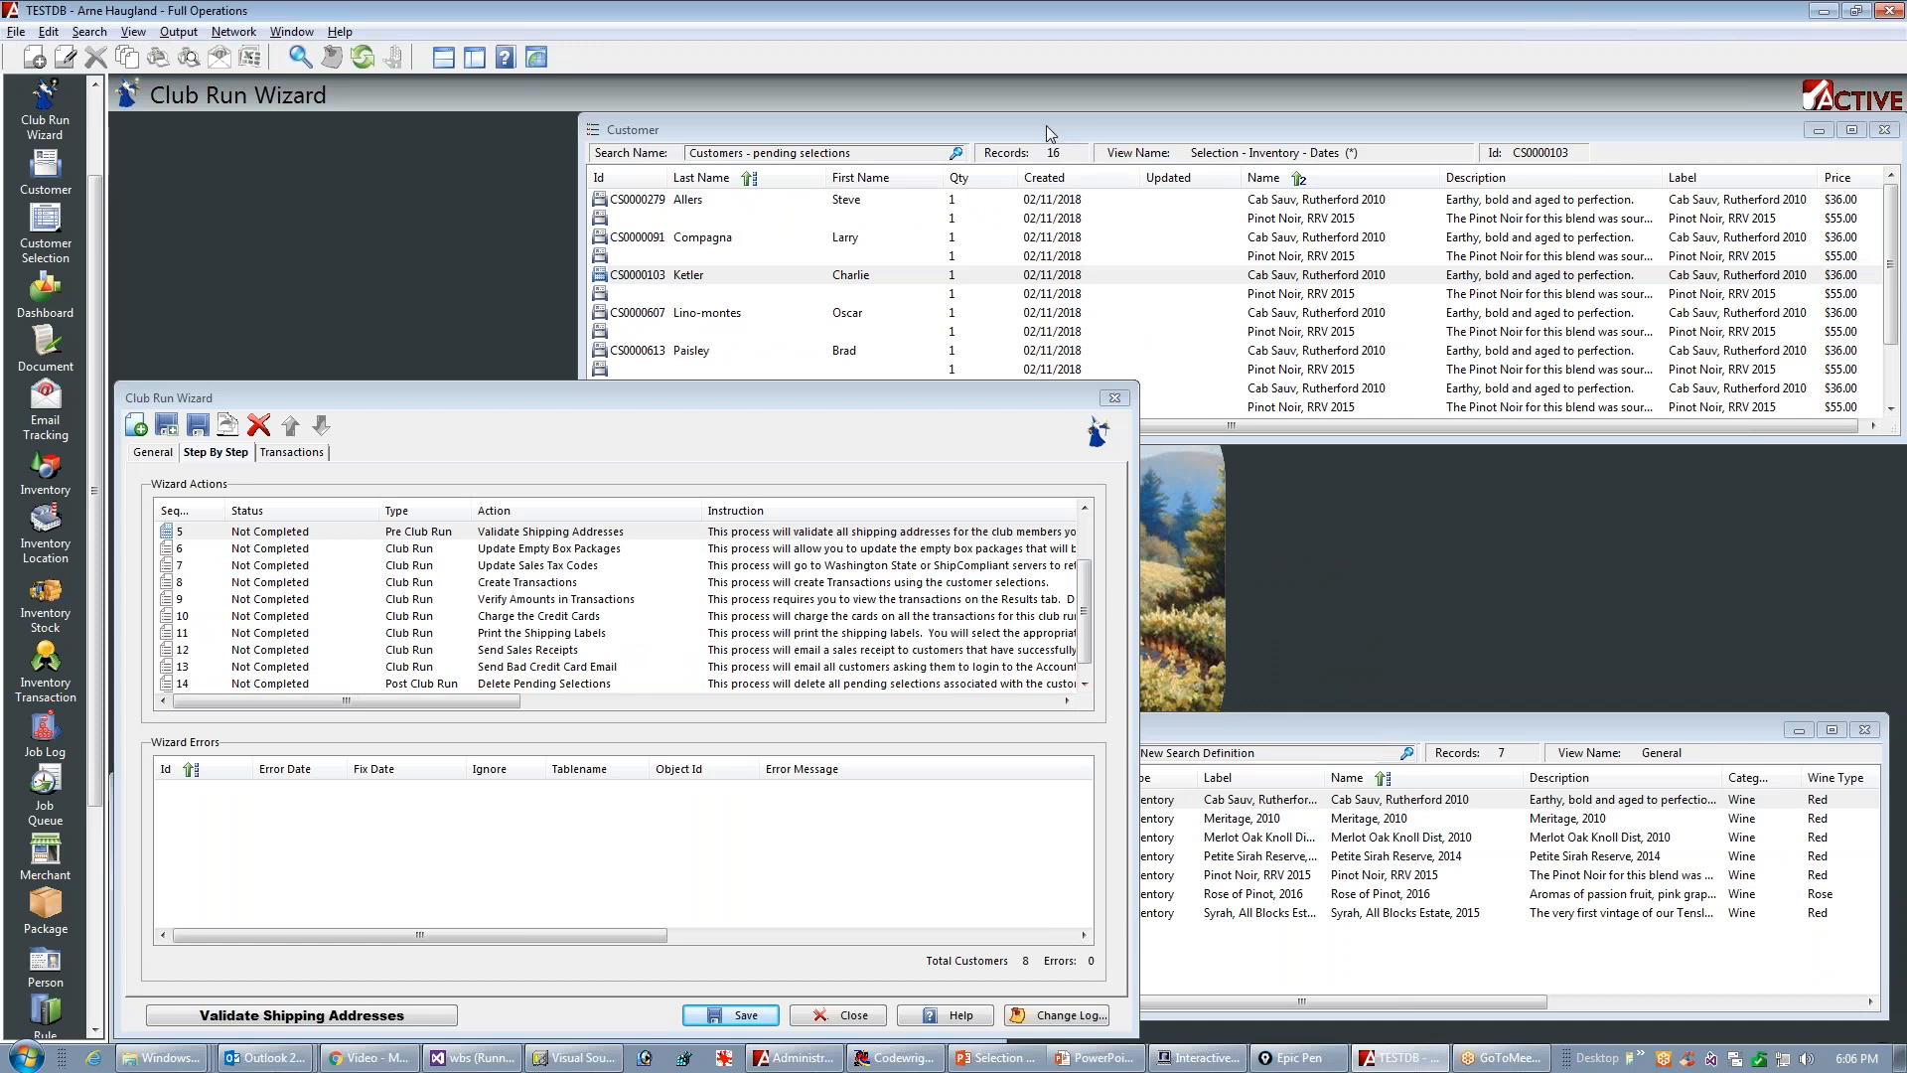
# Step: Refresh the Customers - pending selections list, select the changed customer's record, and look through the available customer views
pyautogui.click(1045, 129)
pyautogui.click(363, 59)
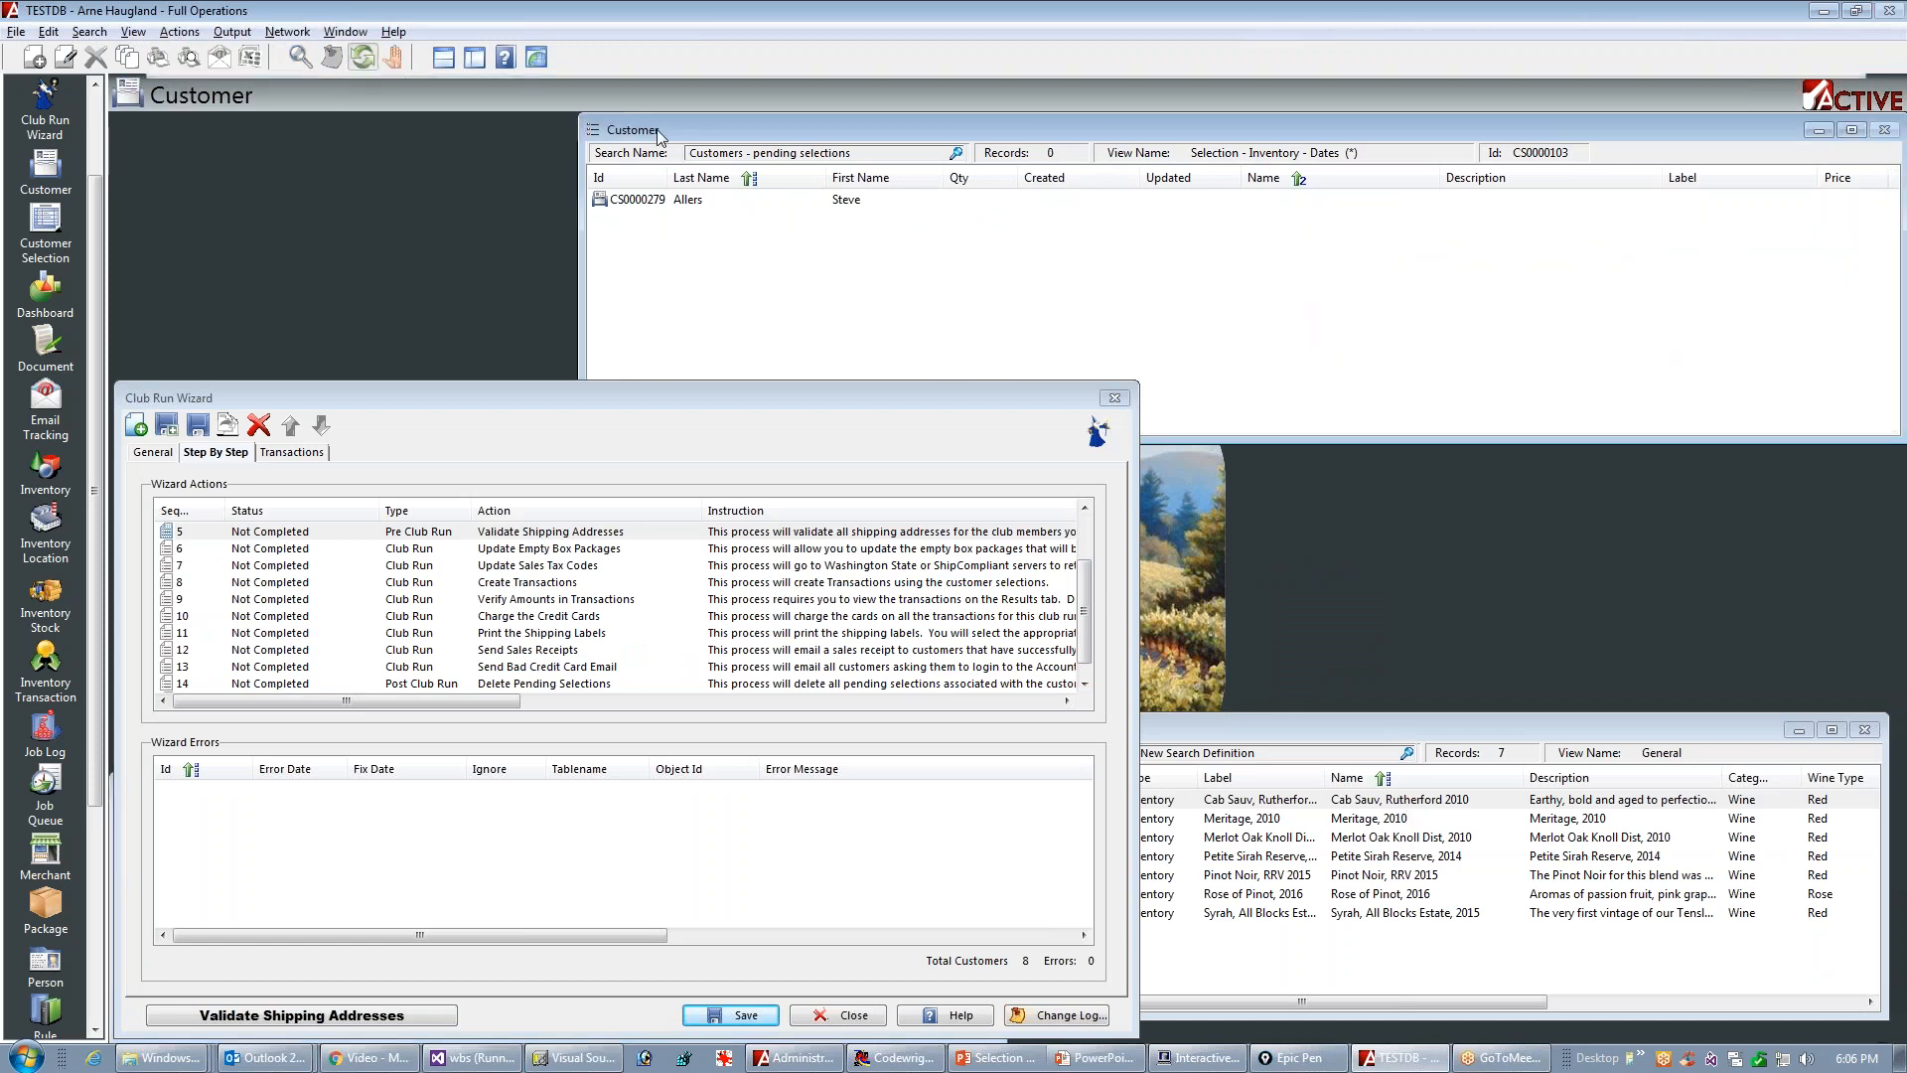
pyautogui.click(847, 278)
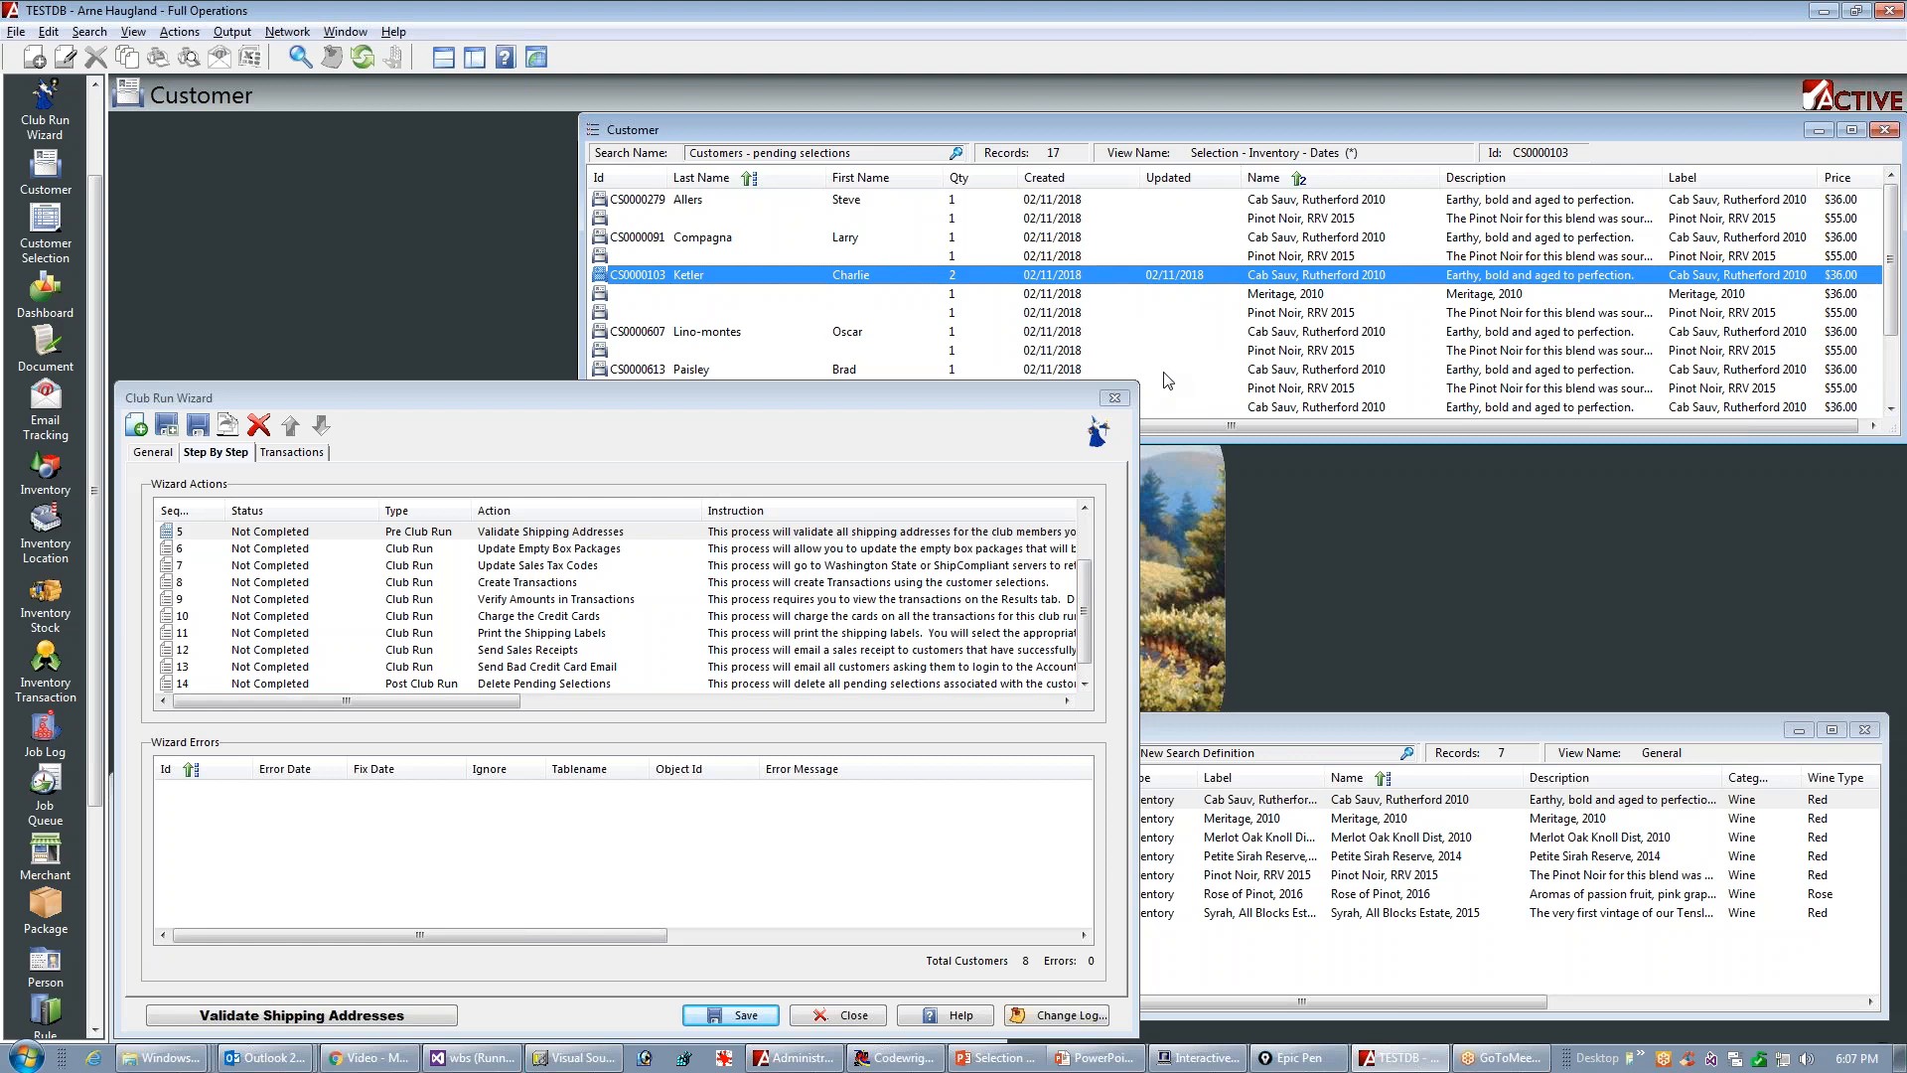
pyautogui.click(133, 30)
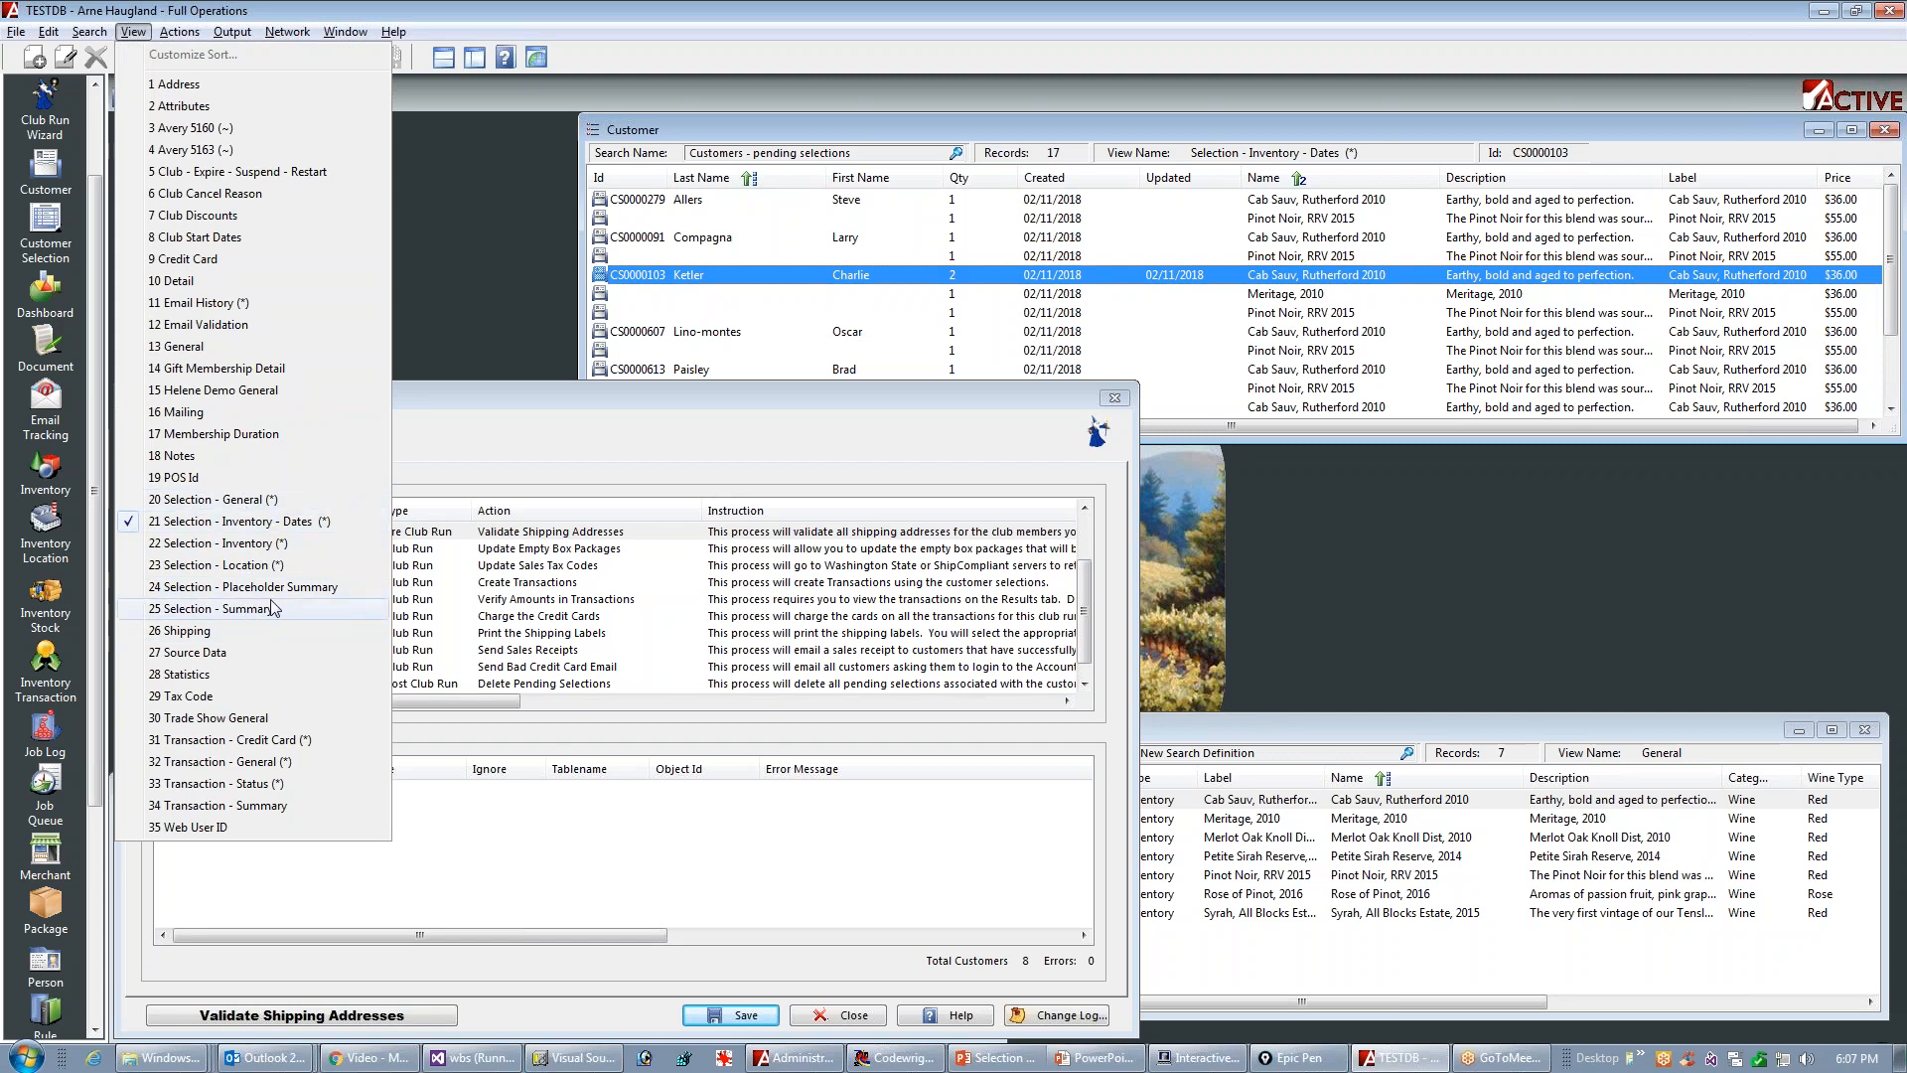
pyautogui.click(601, 154)
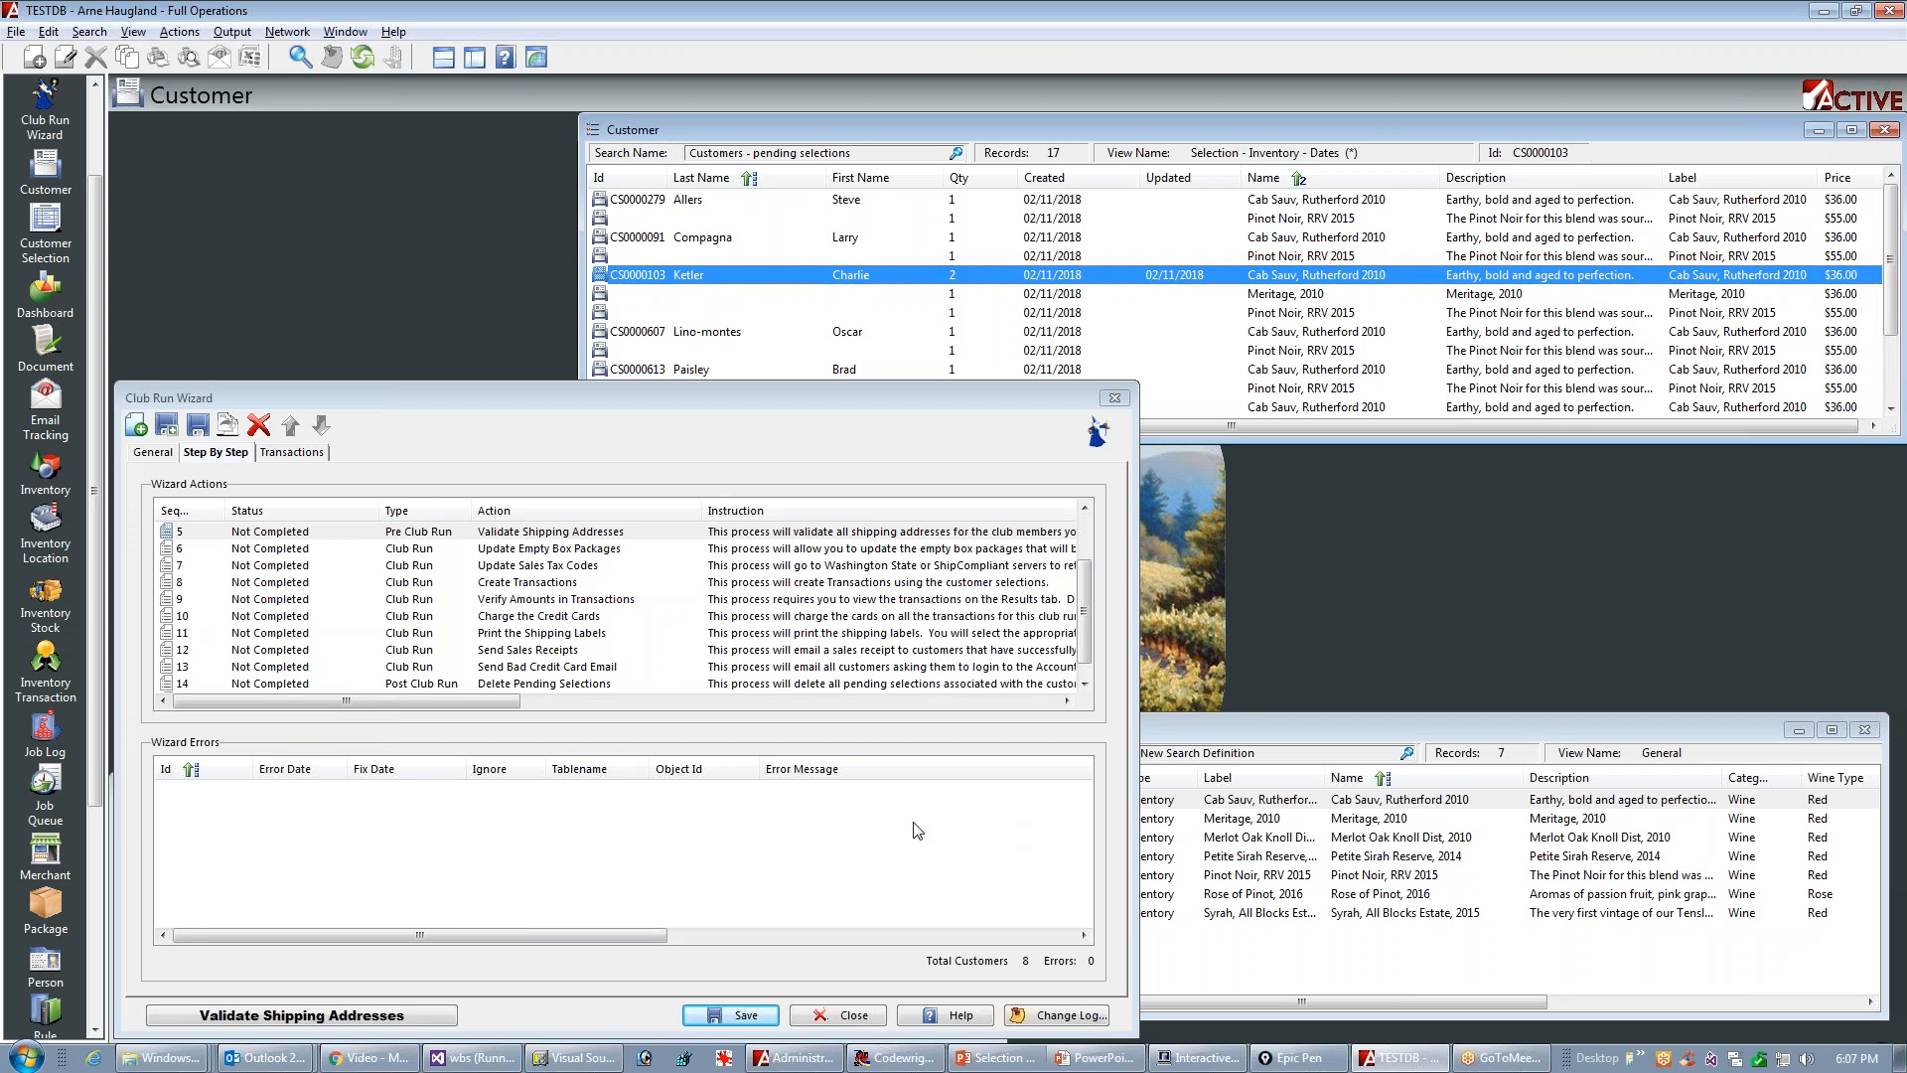
# Step: Switch to the PowerPoint slide show and advance to Step 5 - Validate Shipping Addresses
pyautogui.hotkey('alt', 'Tab')
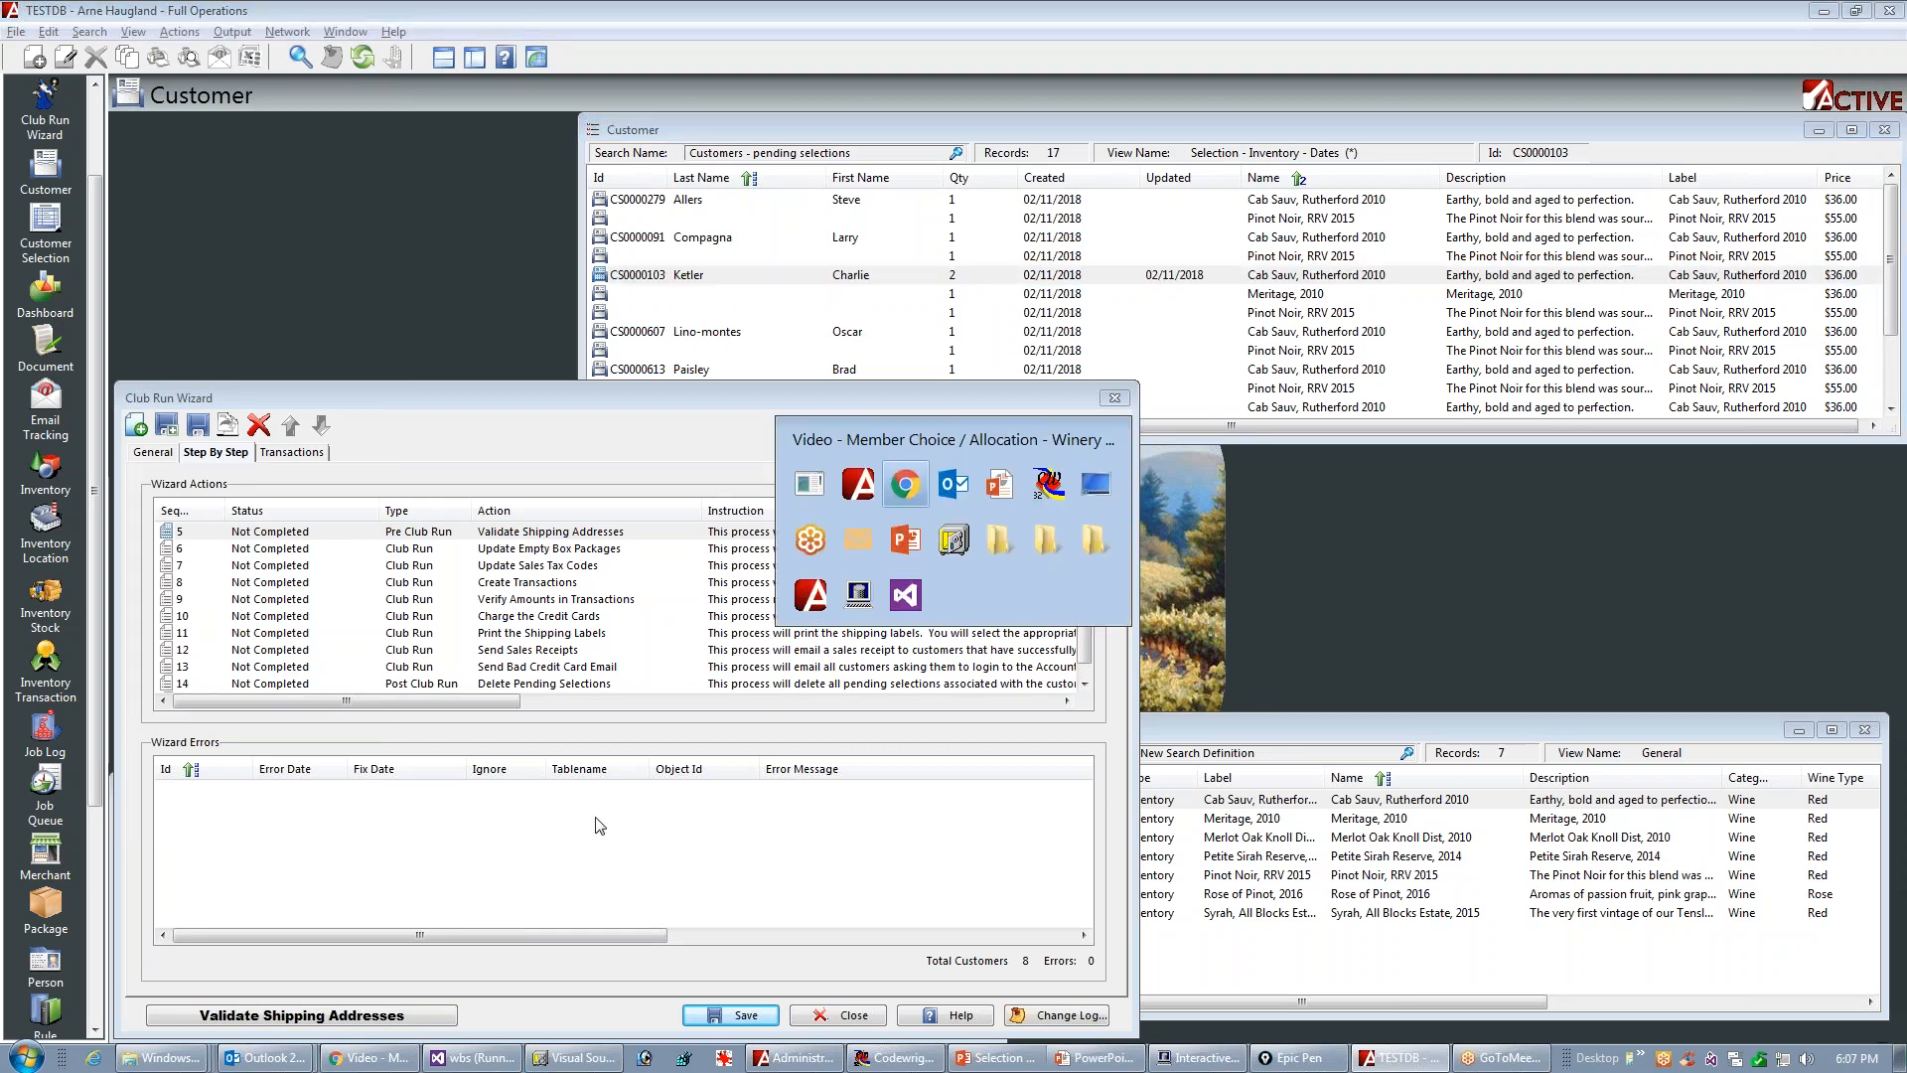
pyautogui.hotkey('alt', 'Tab')
pyautogui.hotkey('alt', 'Tab')
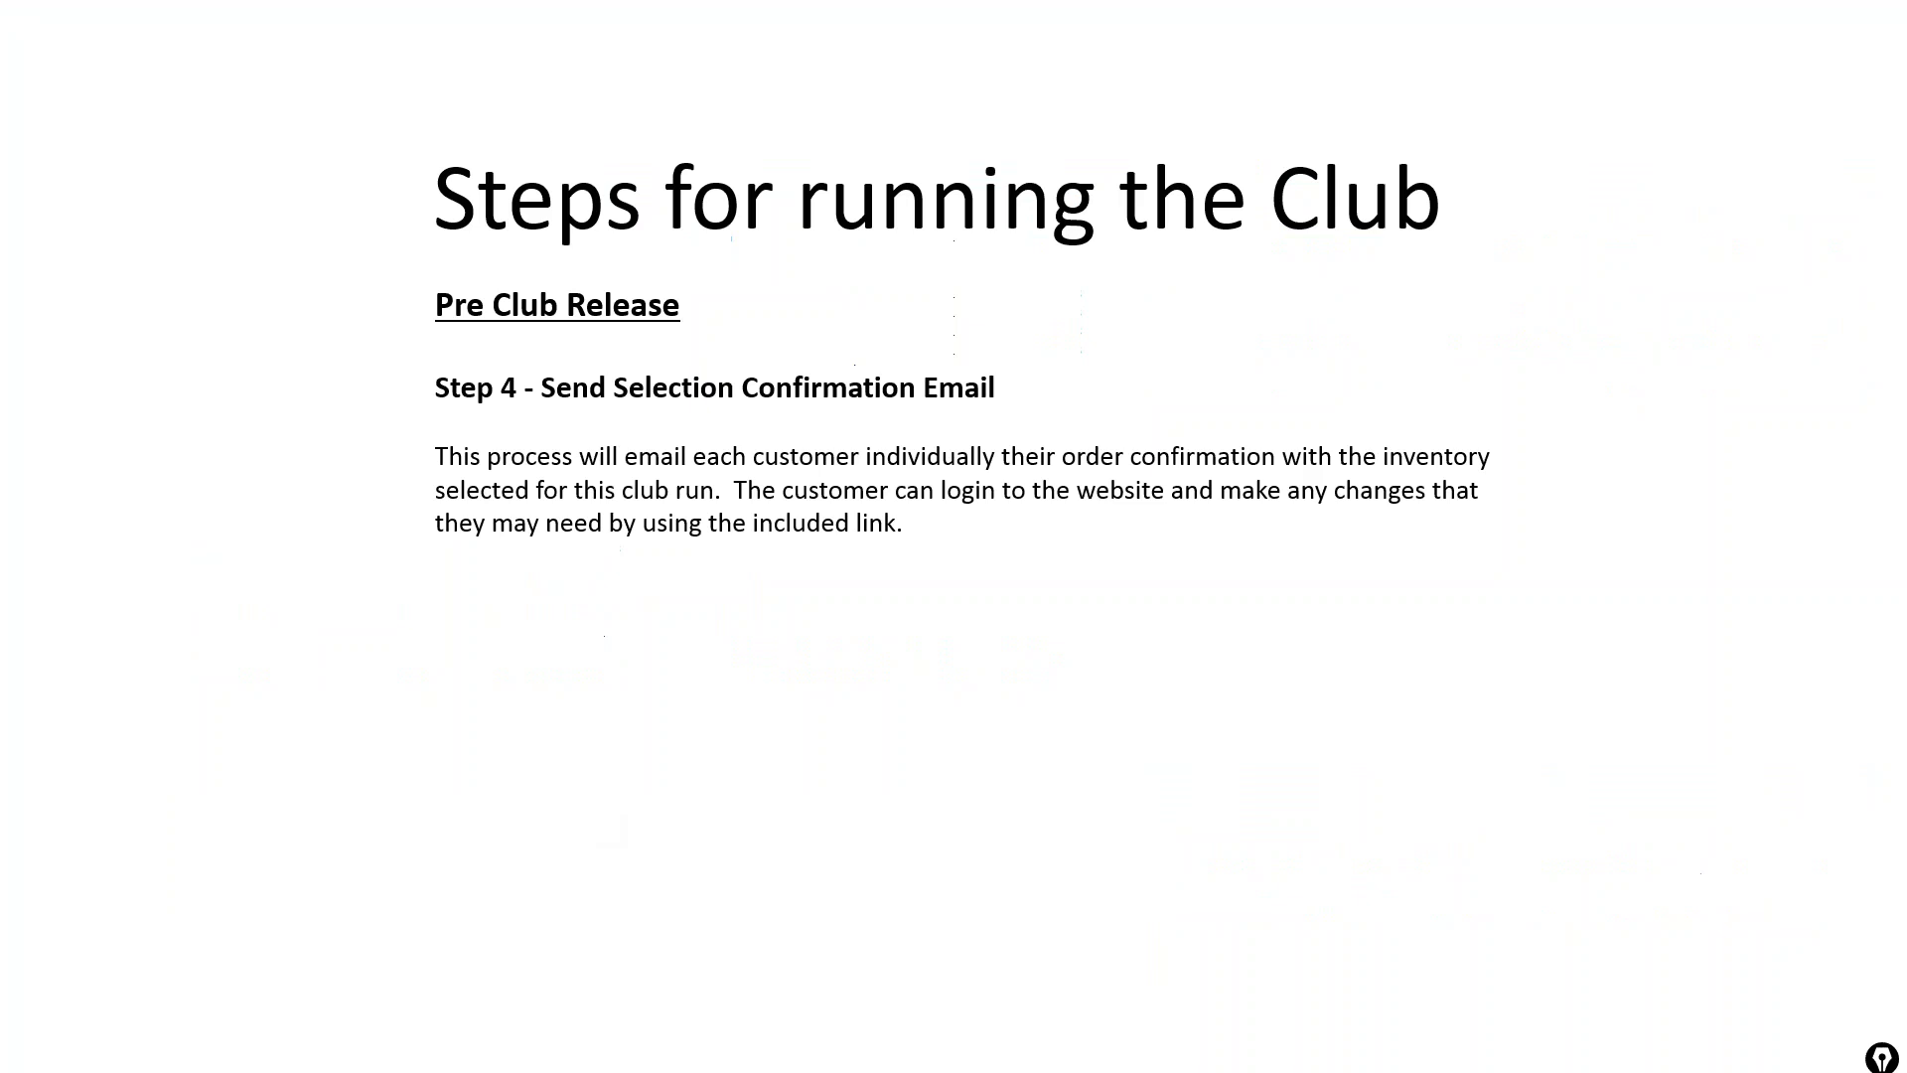
pyautogui.press('Right')
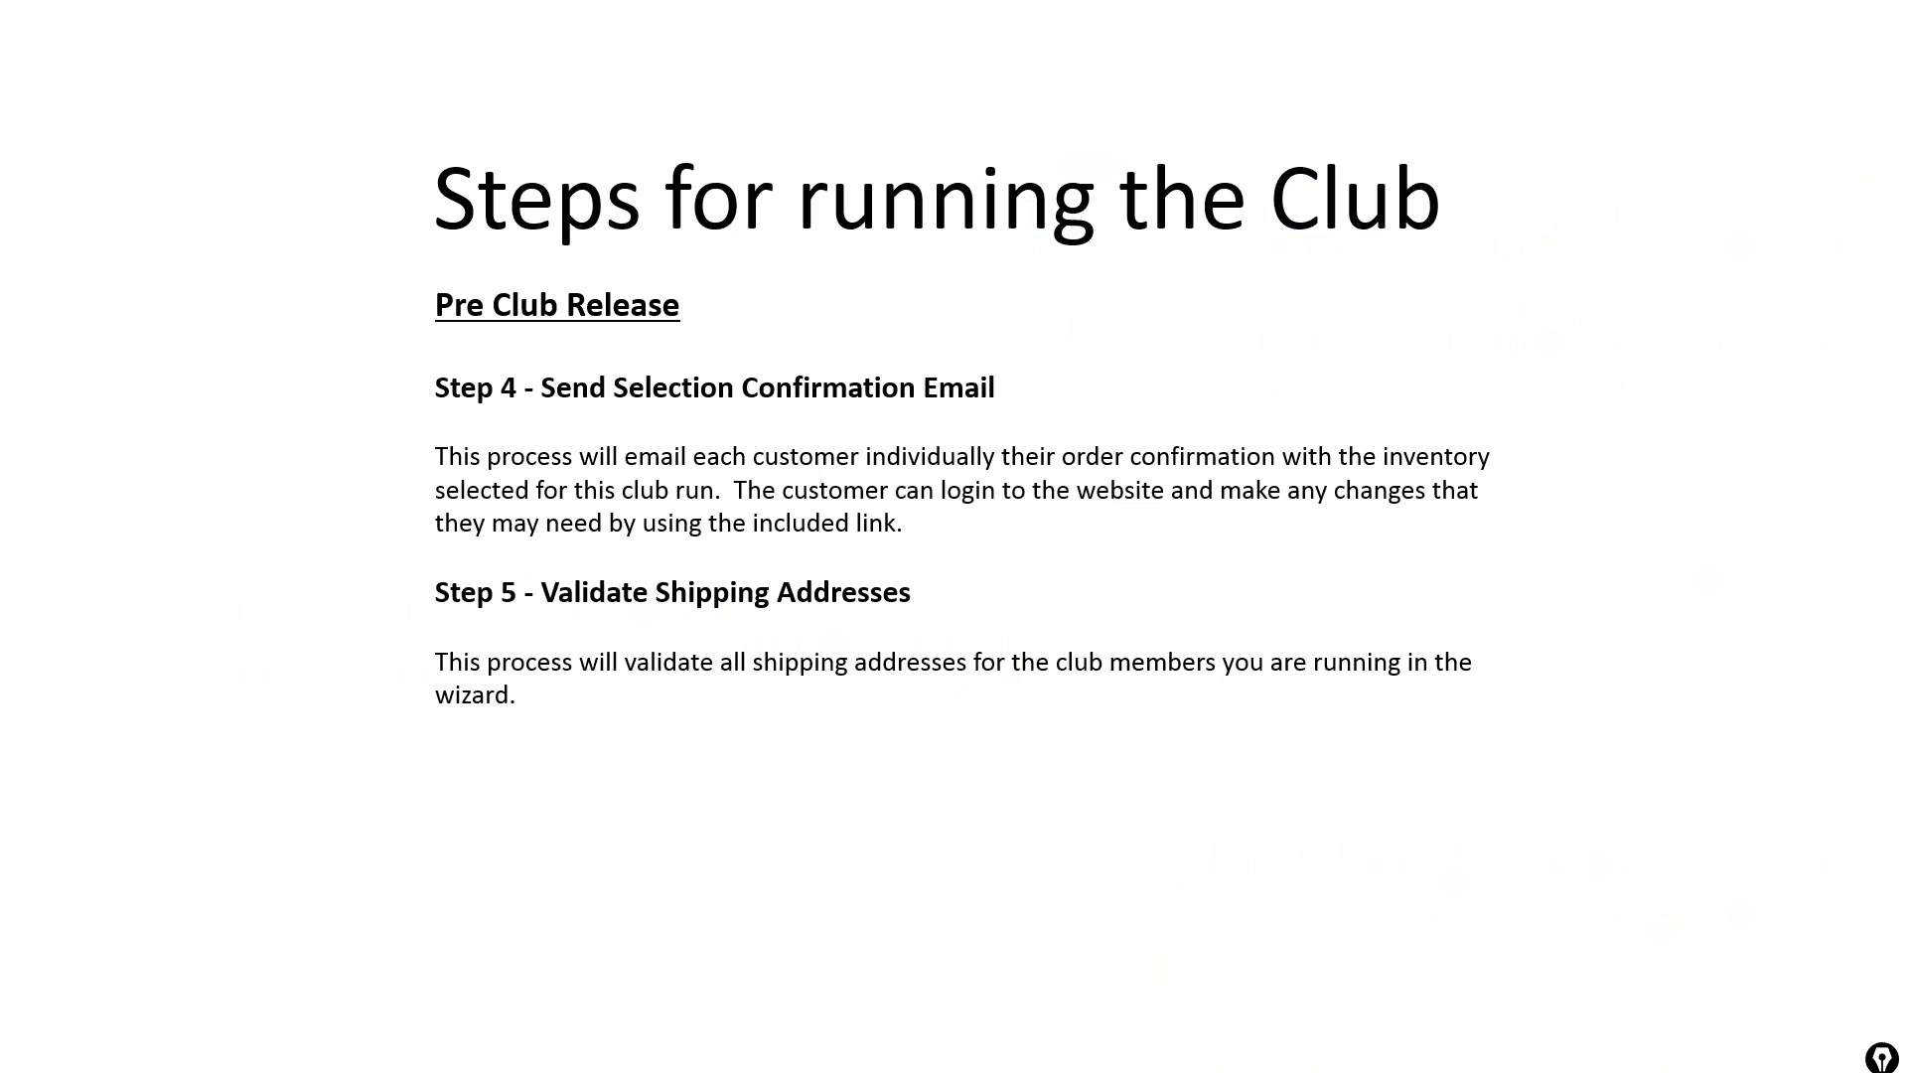
# Step: Return to the Club Run Wizard in TESTDB and run Validate Shipping Addresses
pyautogui.hotkey('alt', 'Tab')
pyautogui.hotkey('alt', 'Tab')
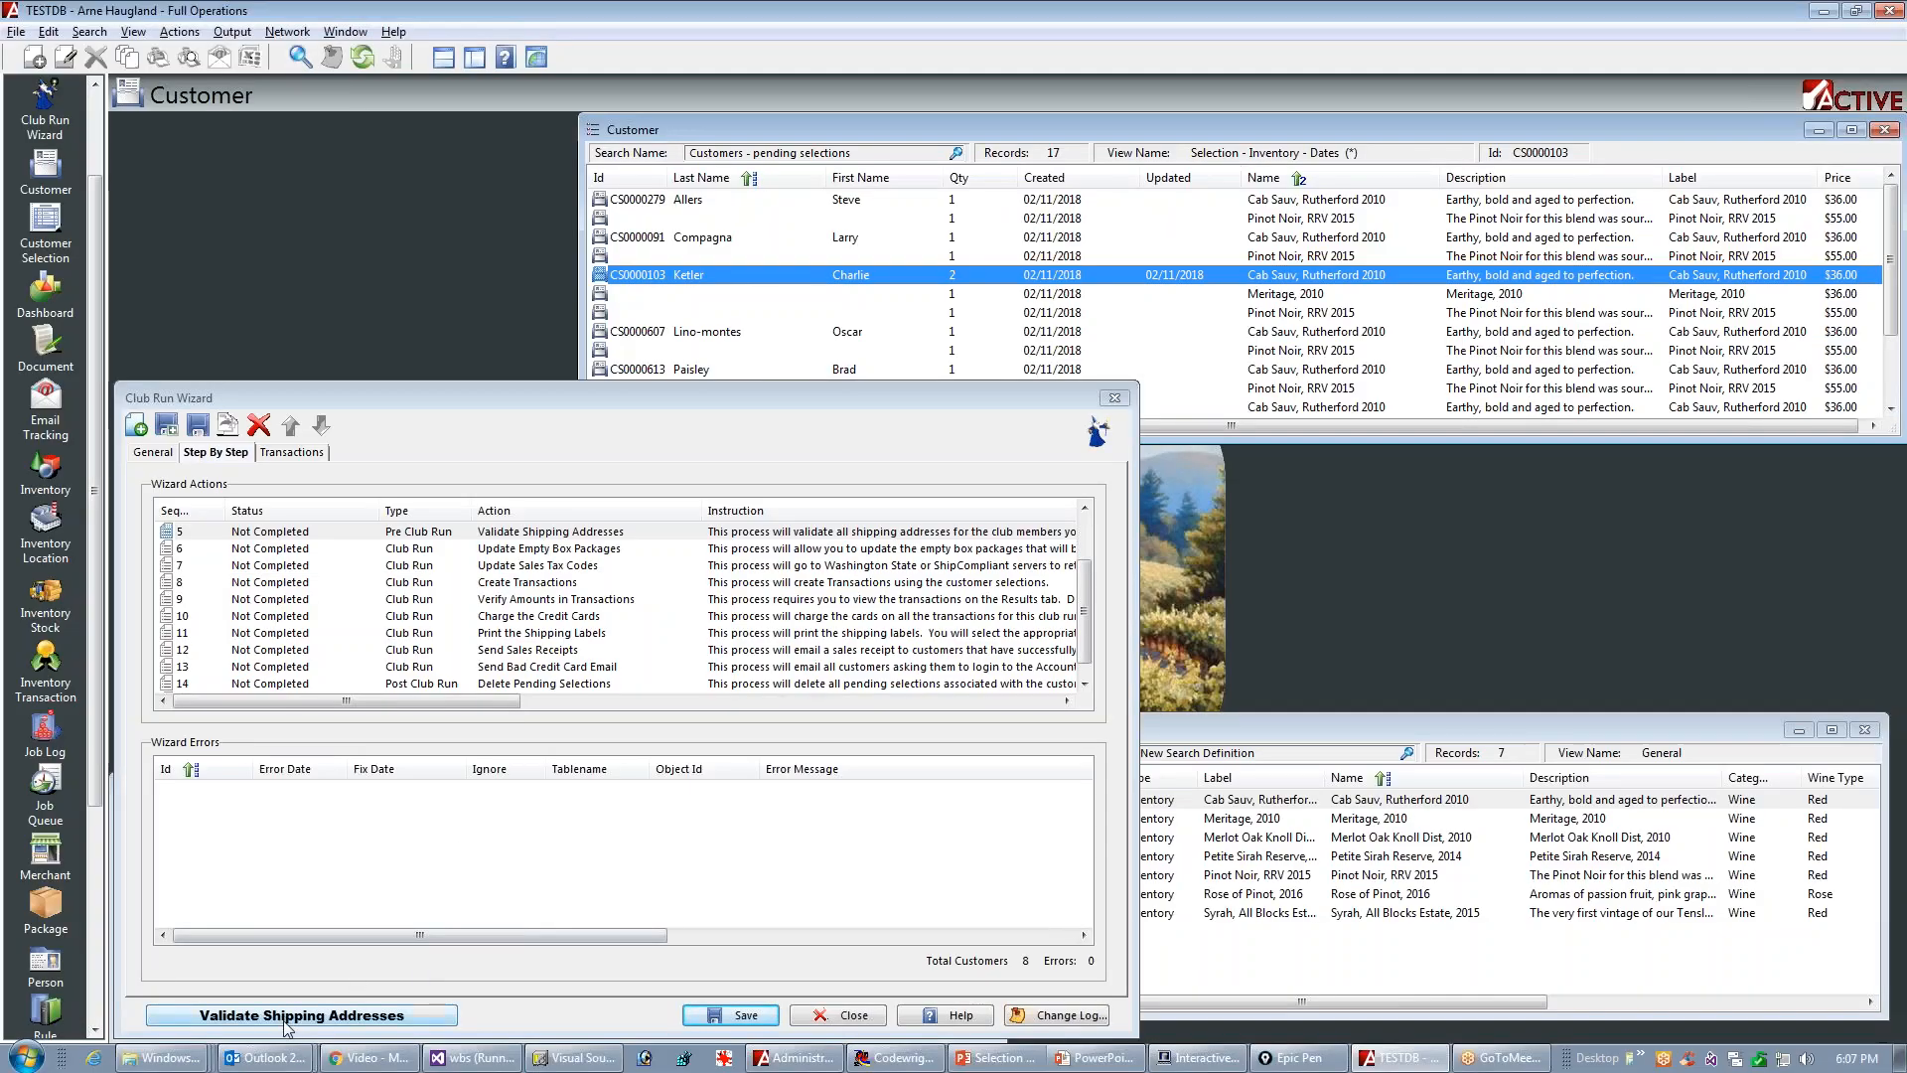
pyautogui.click(297, 1015)
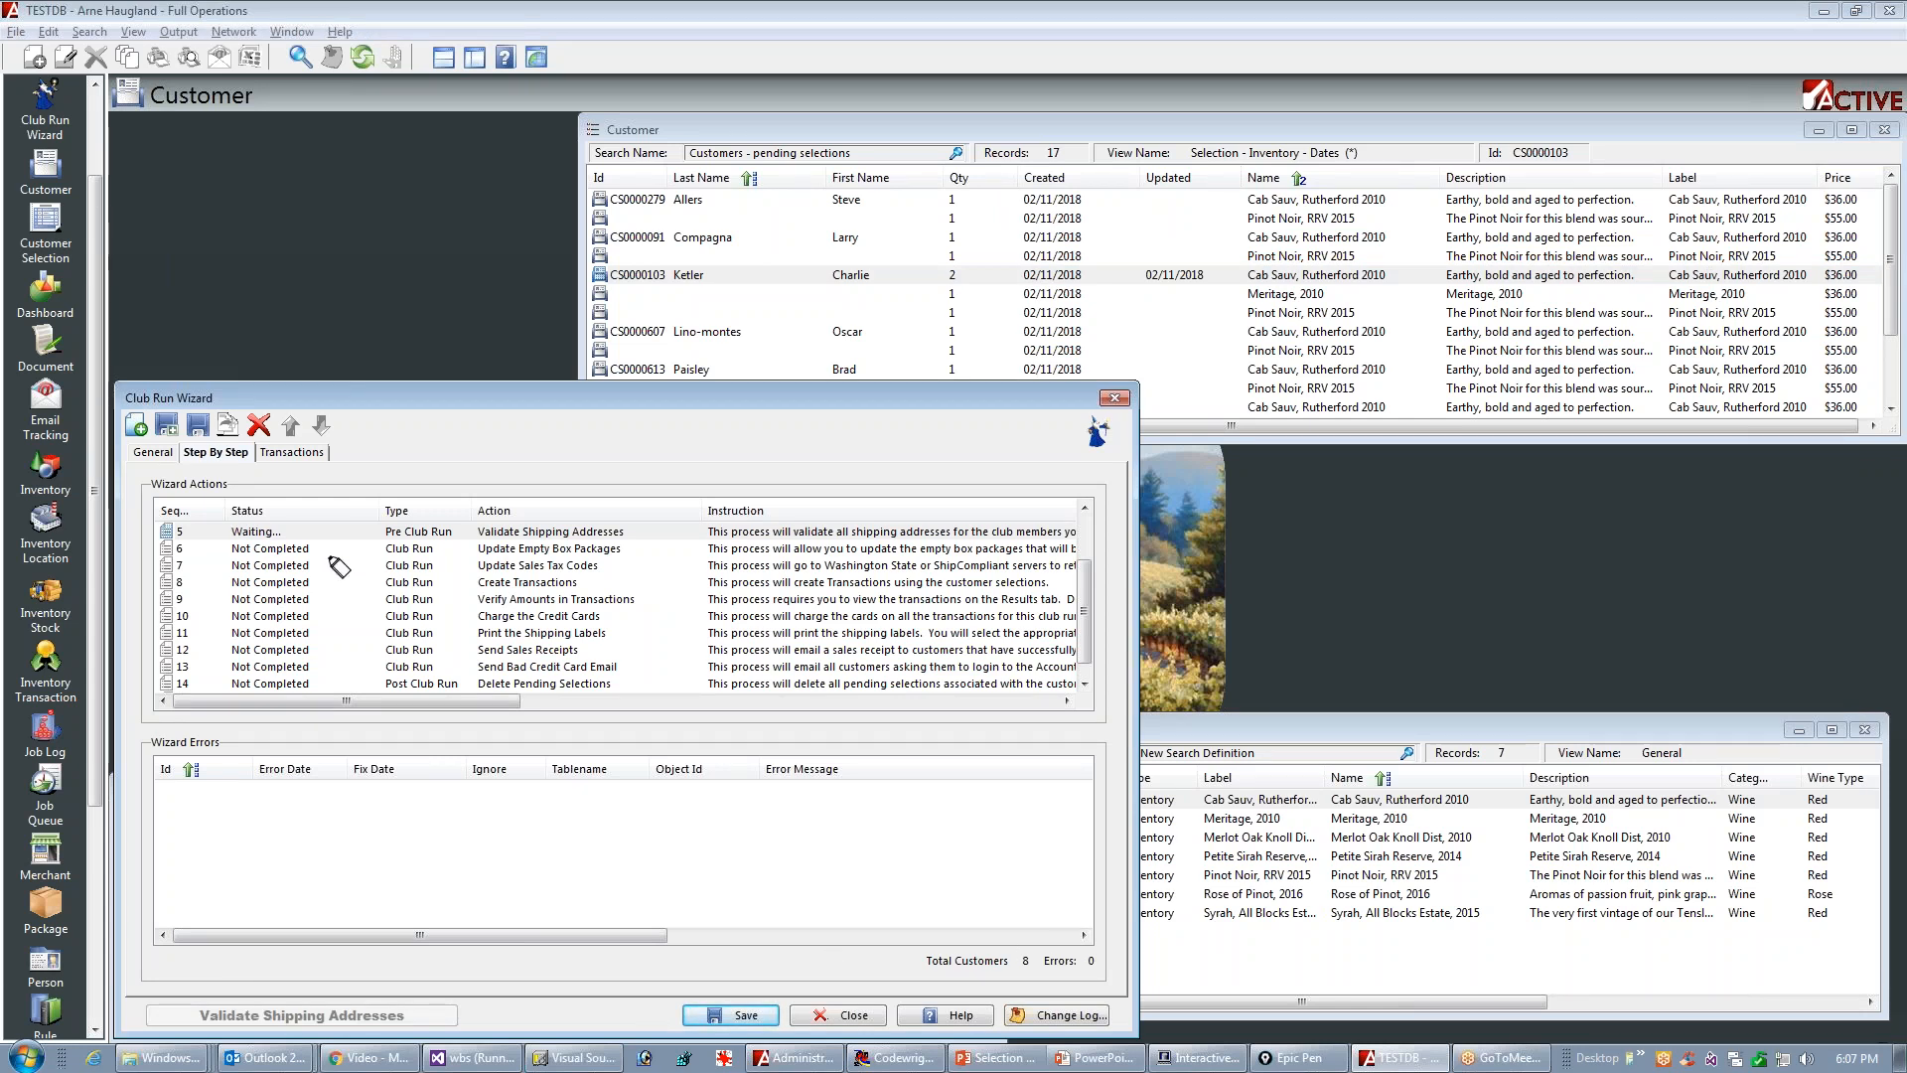
pyautogui.moveTo(203, 532); pyautogui.dragTo(337, 531)
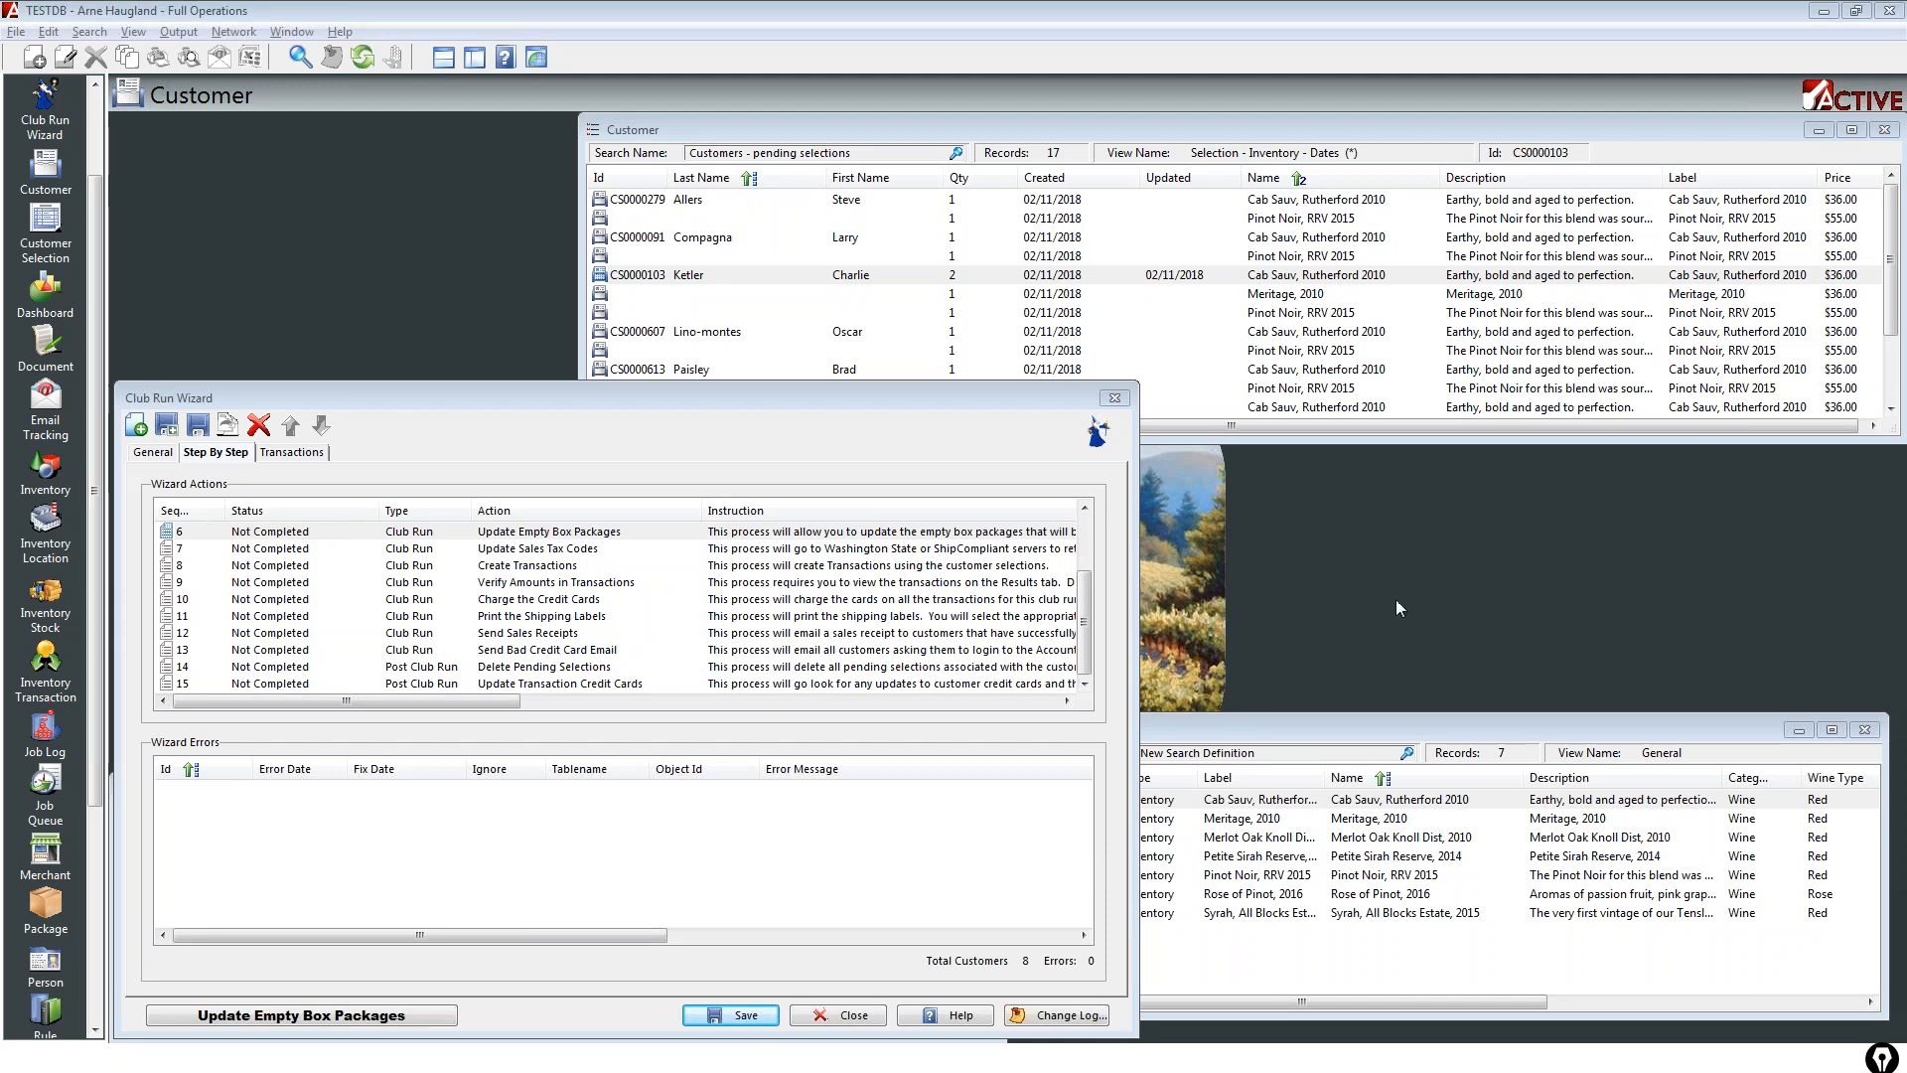
# Step: Switch to the PowerPoint slide show and advance to Step 6 - Update Empty Box Packages
pyautogui.hotkey('alt', 'Tab')
pyautogui.hotkey('alt', 'Tab')
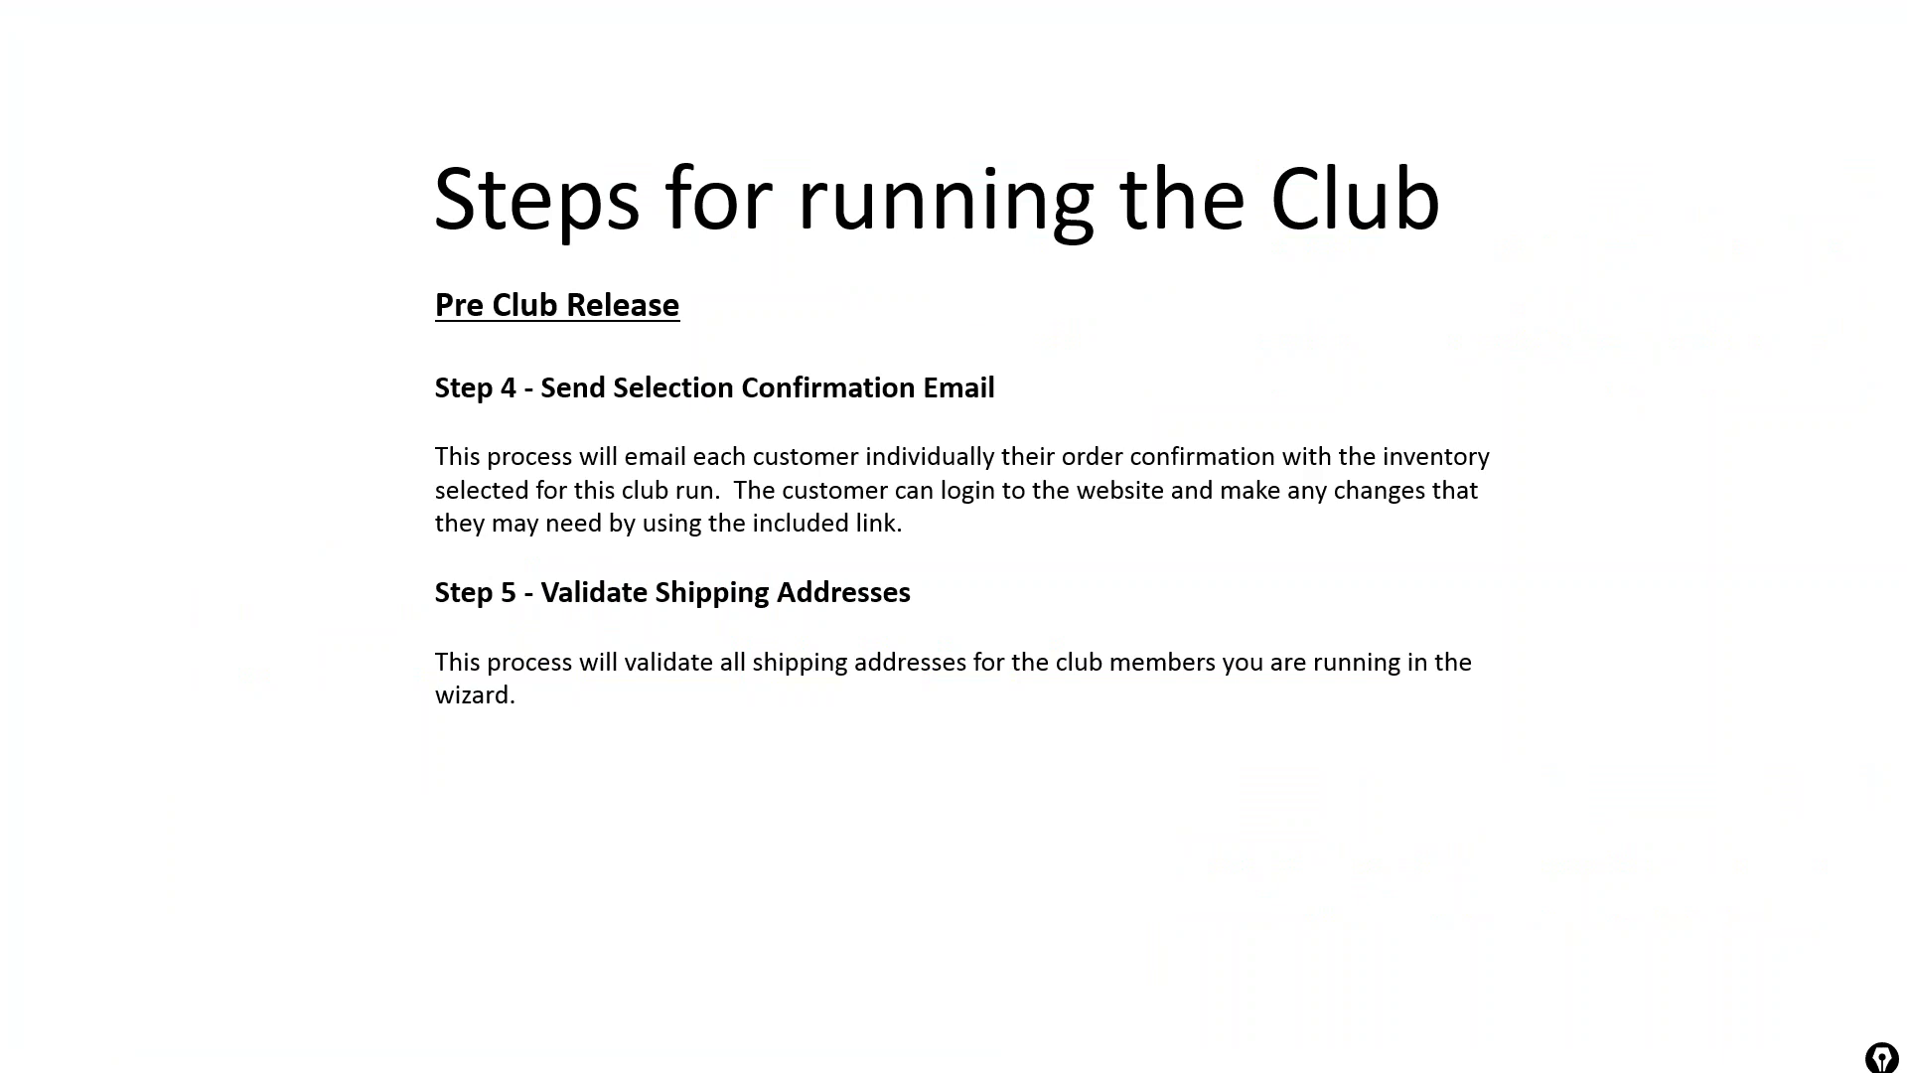
pyautogui.press('Right')
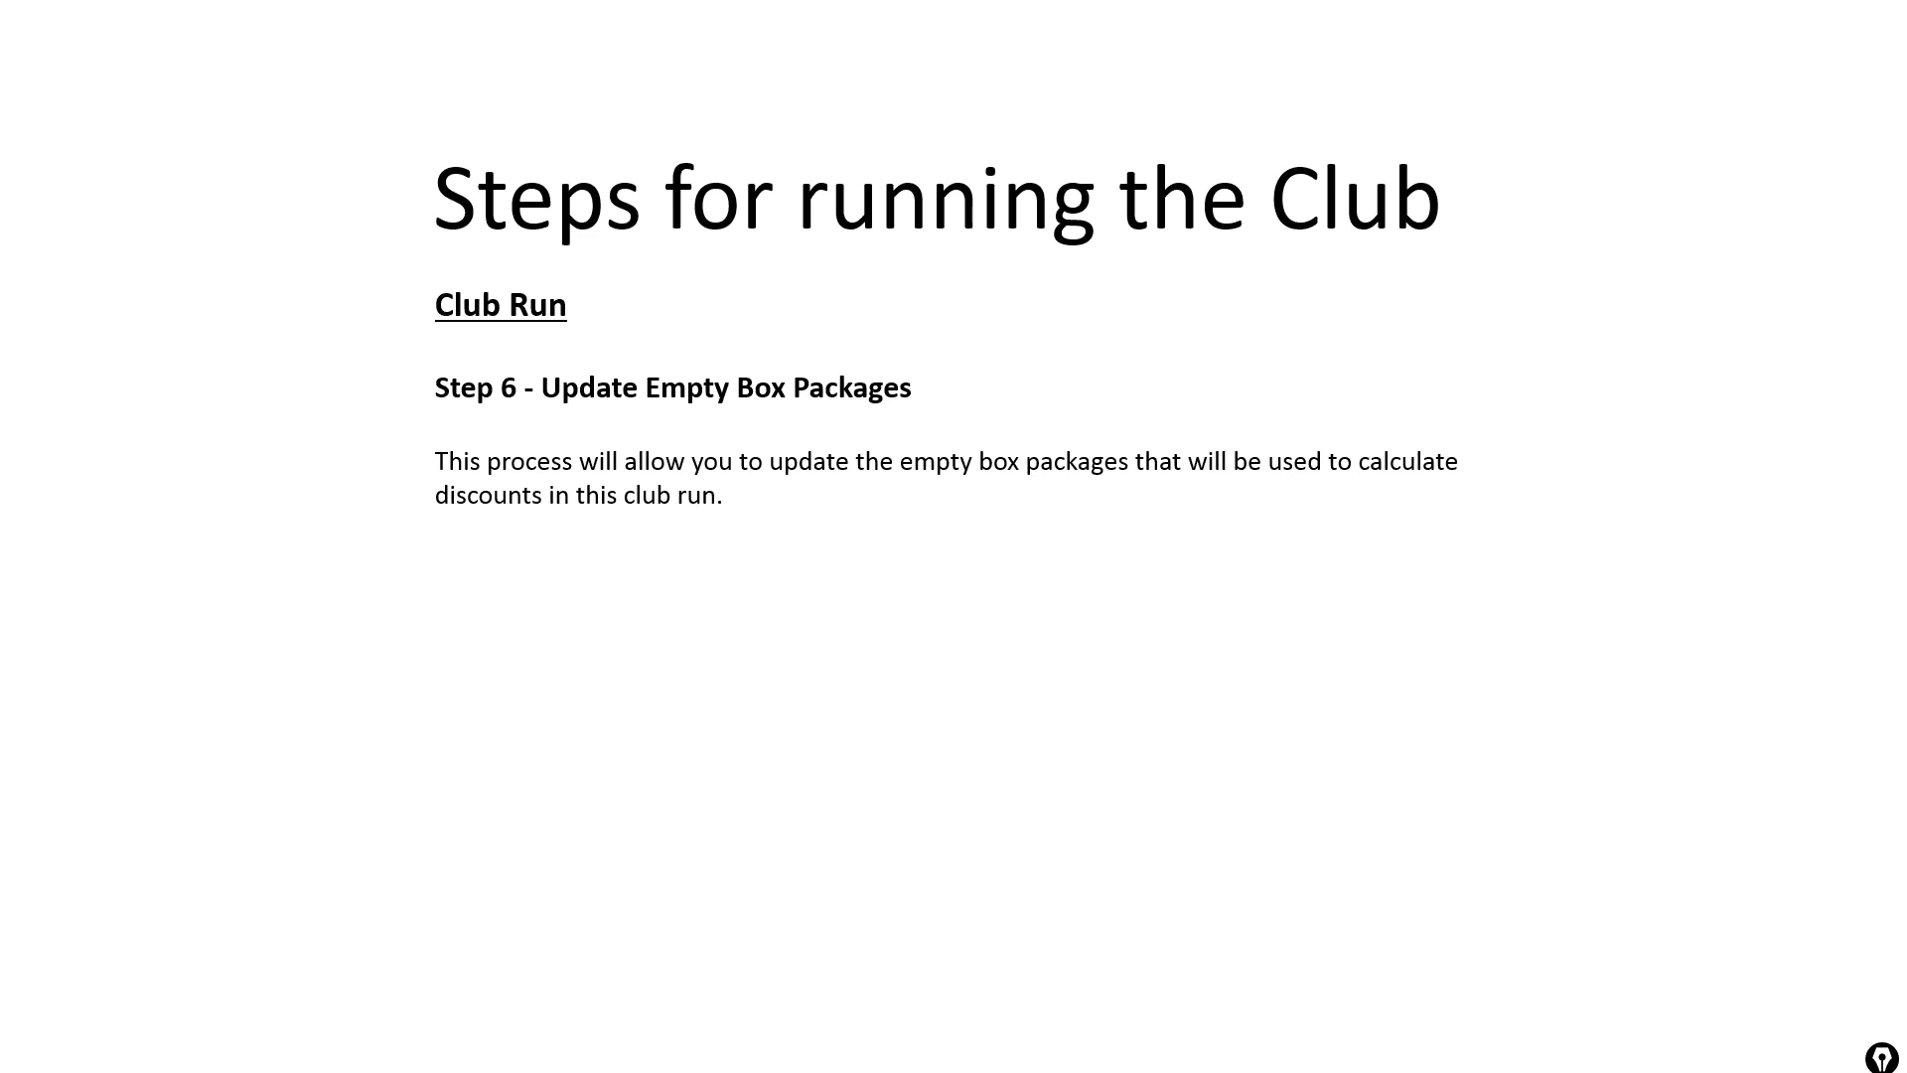
# Step: Return to the Club Run Wizard in TESTDB, start Update Empty Box Packages, and load the Two Bottle Package to view its discount
pyautogui.hotkey('alt', 'Tab')
pyautogui.hotkey('alt', 'Tab')
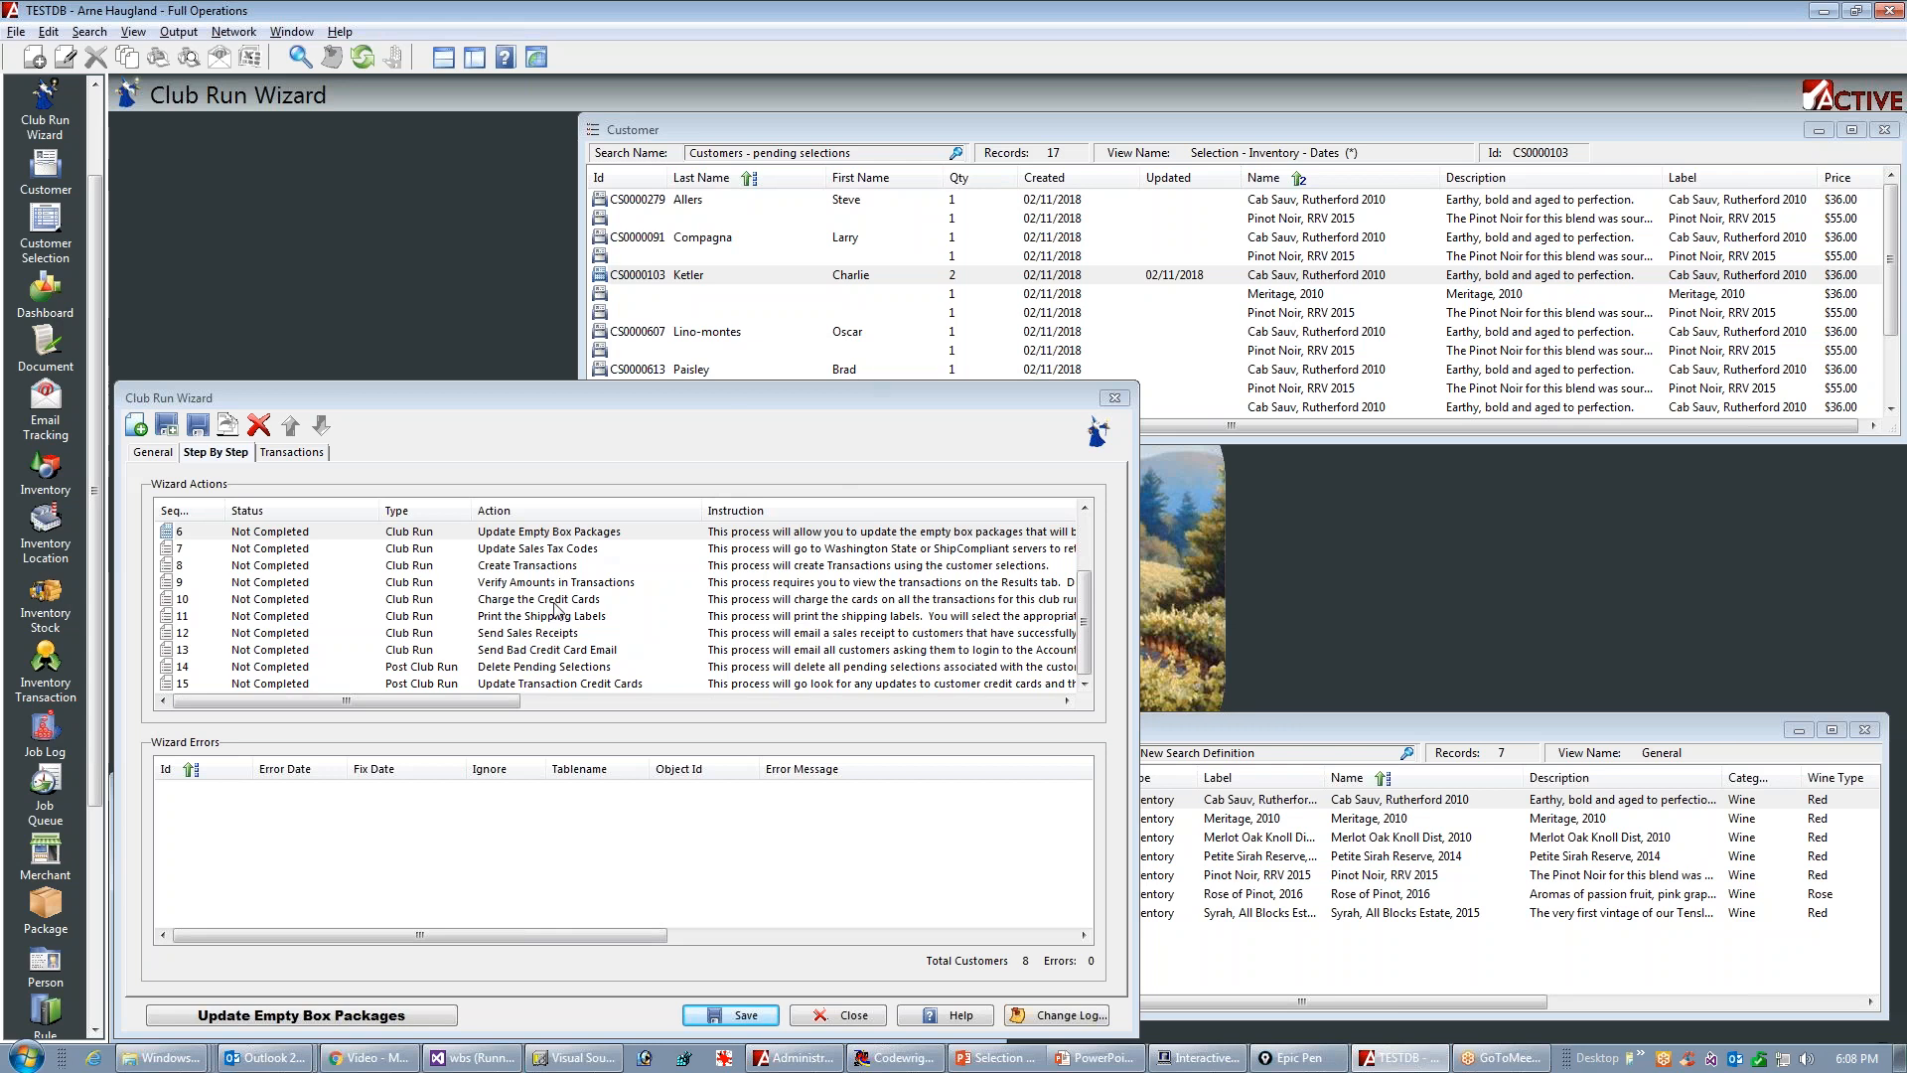
pyautogui.click(301, 535)
pyautogui.click(331, 536)
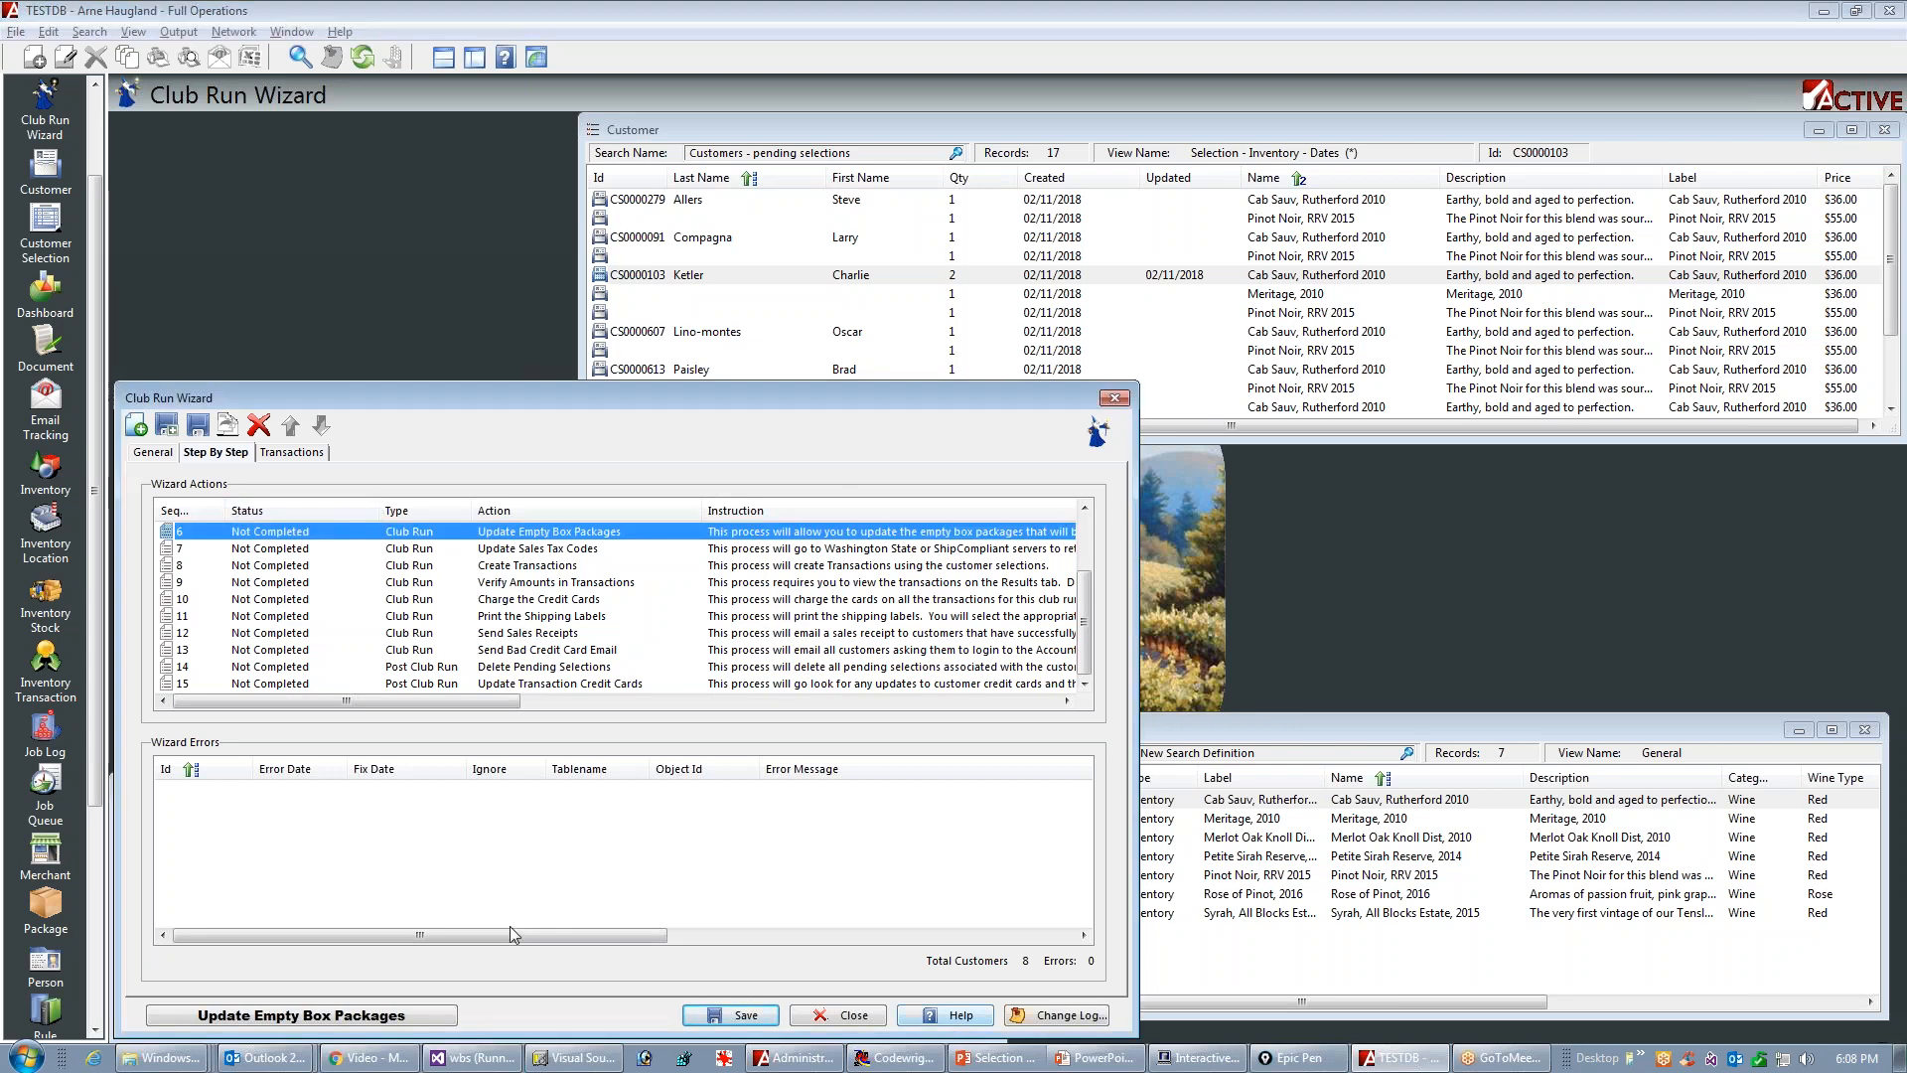
pyautogui.click(278, 1023)
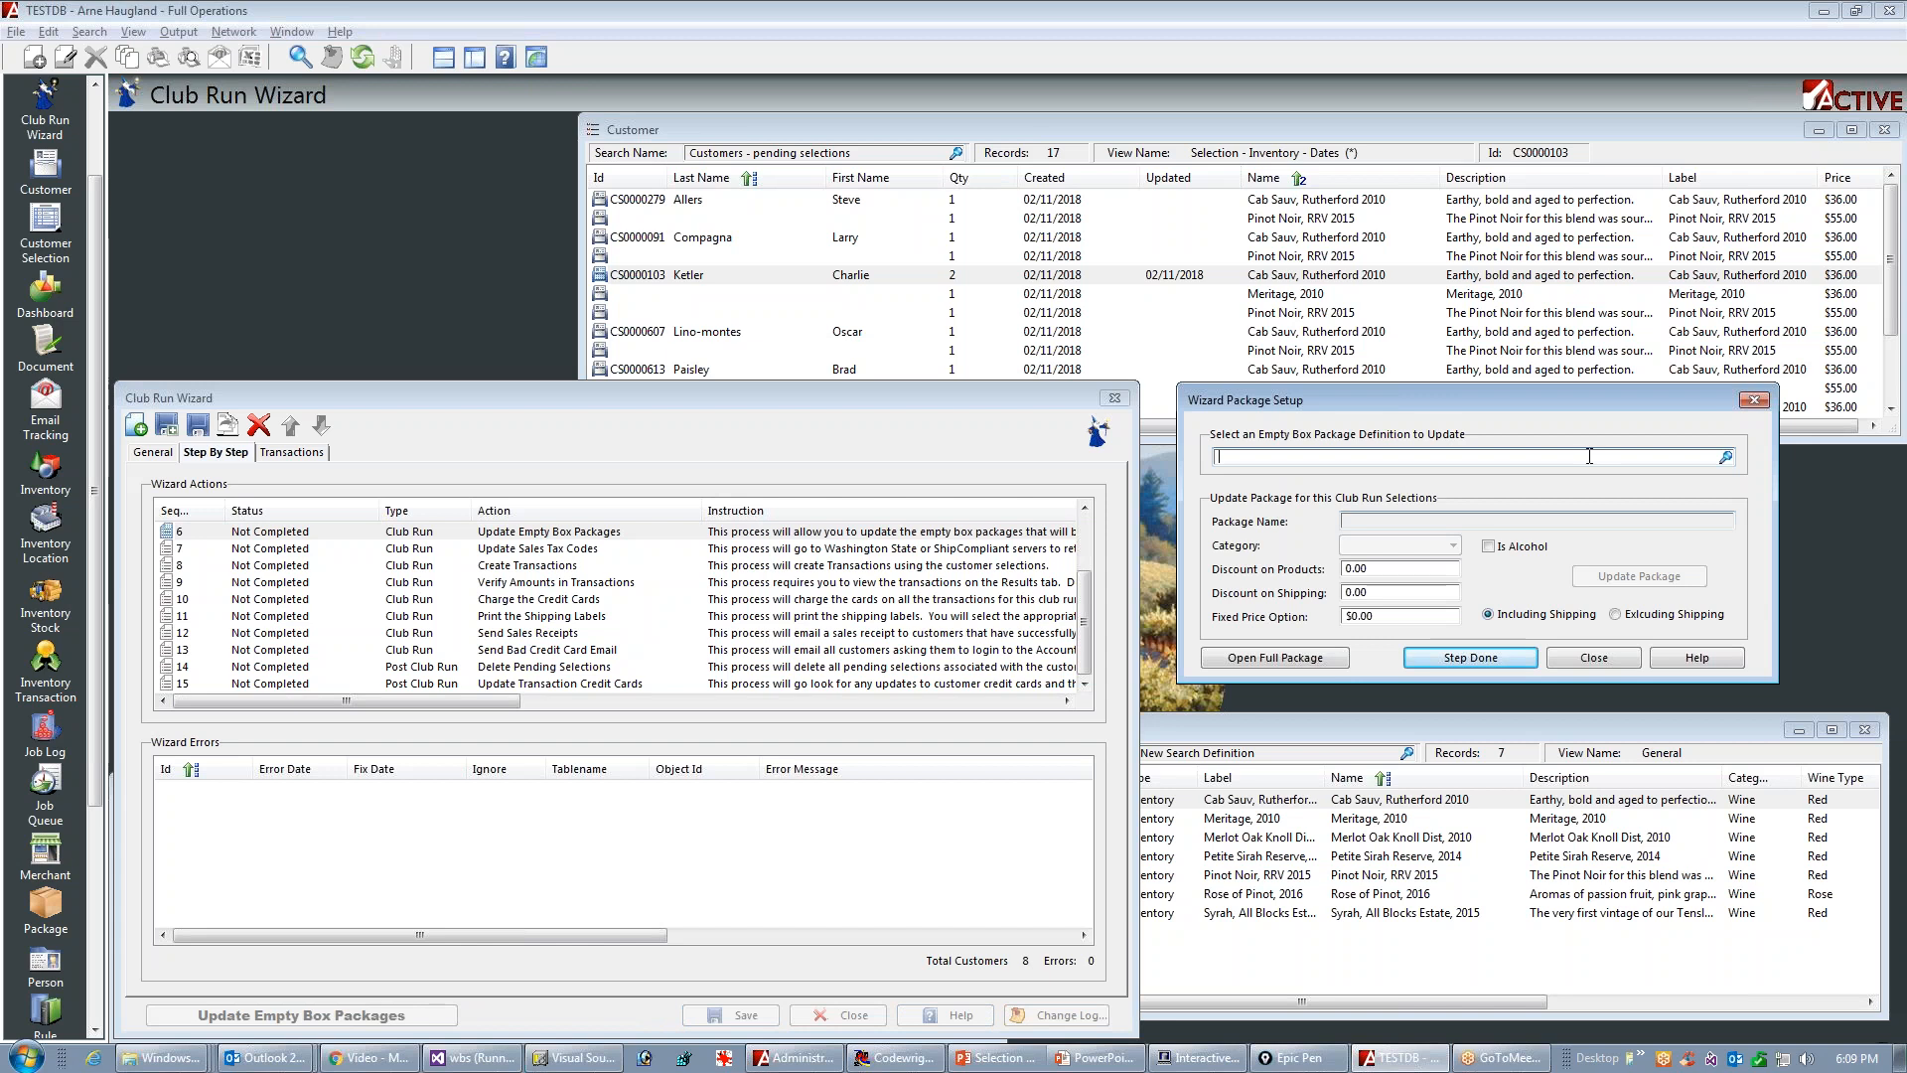
pyautogui.click(1726, 457)
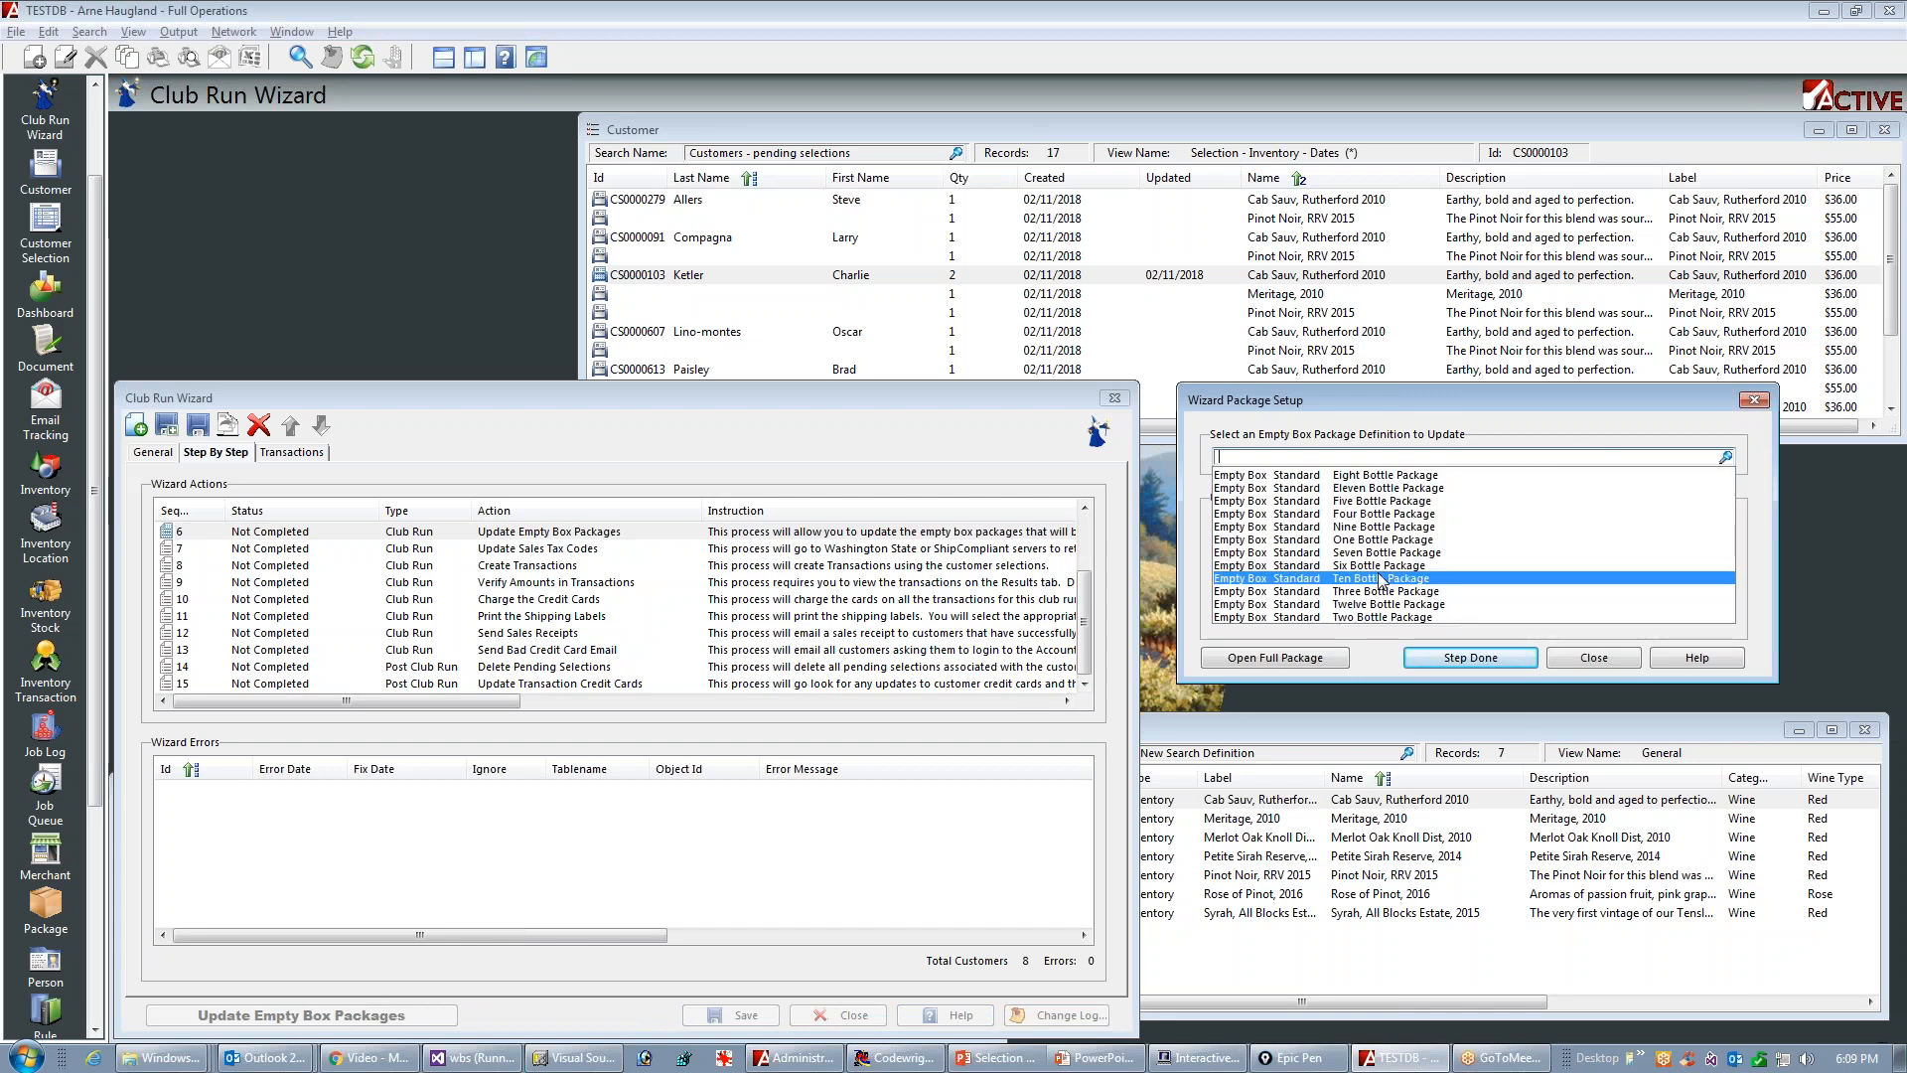
pyautogui.click(1376, 617)
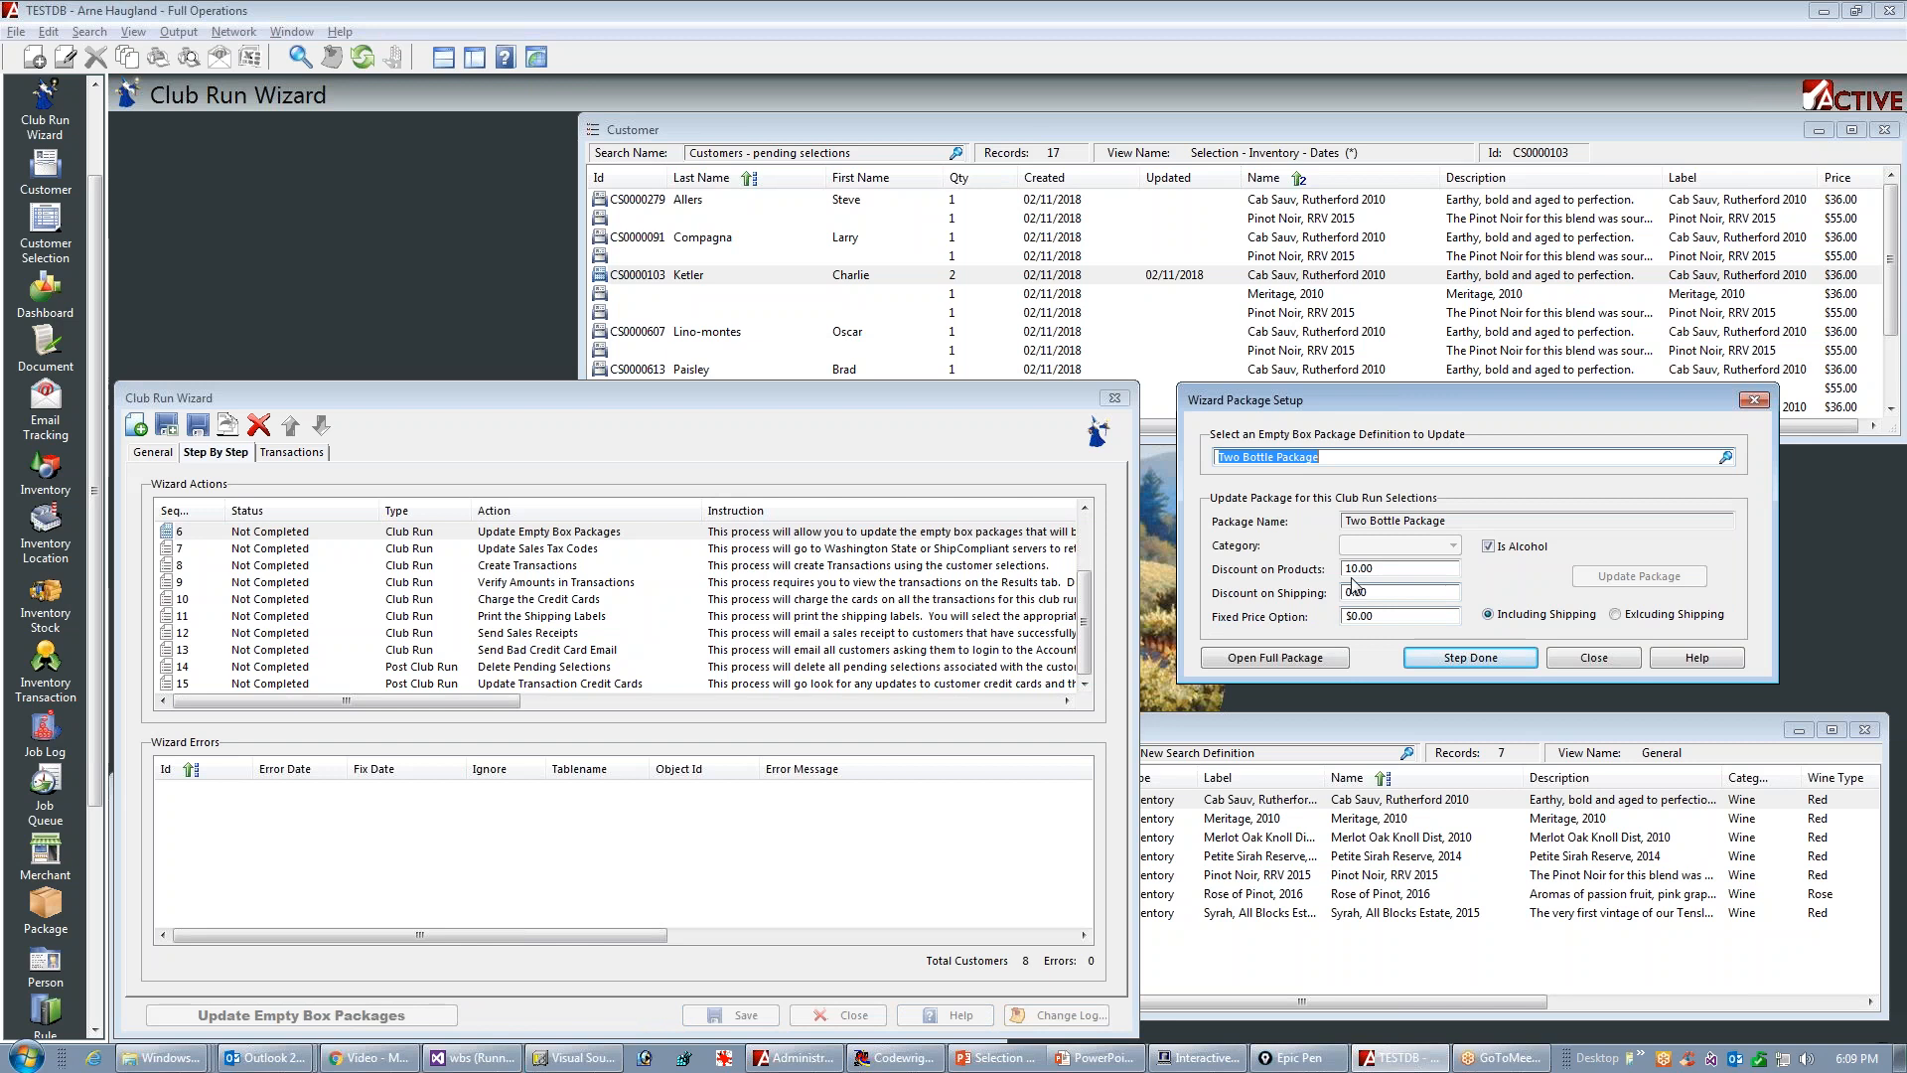
# Step: Load the Four Bottle Package, set its discount on products to 20, and update the package
pyautogui.click(1727, 458)
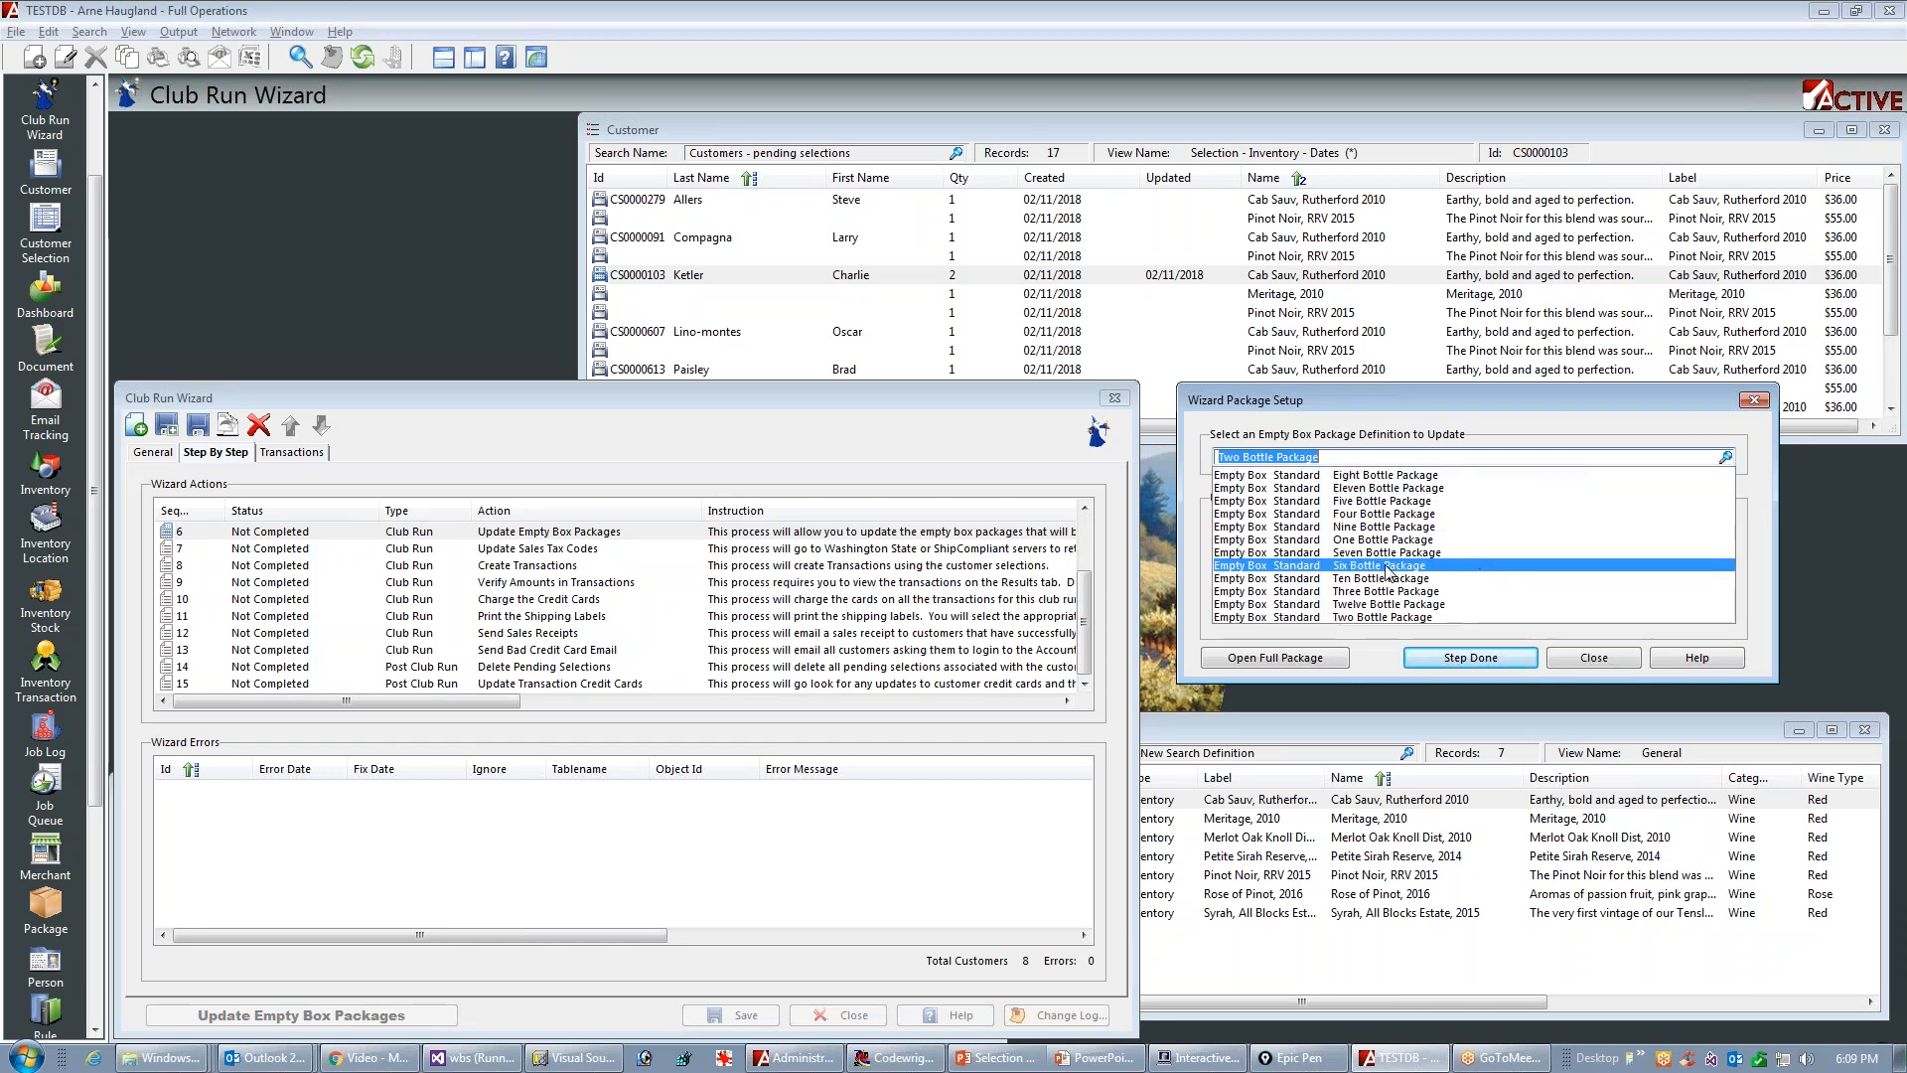
pyautogui.click(1362, 513)
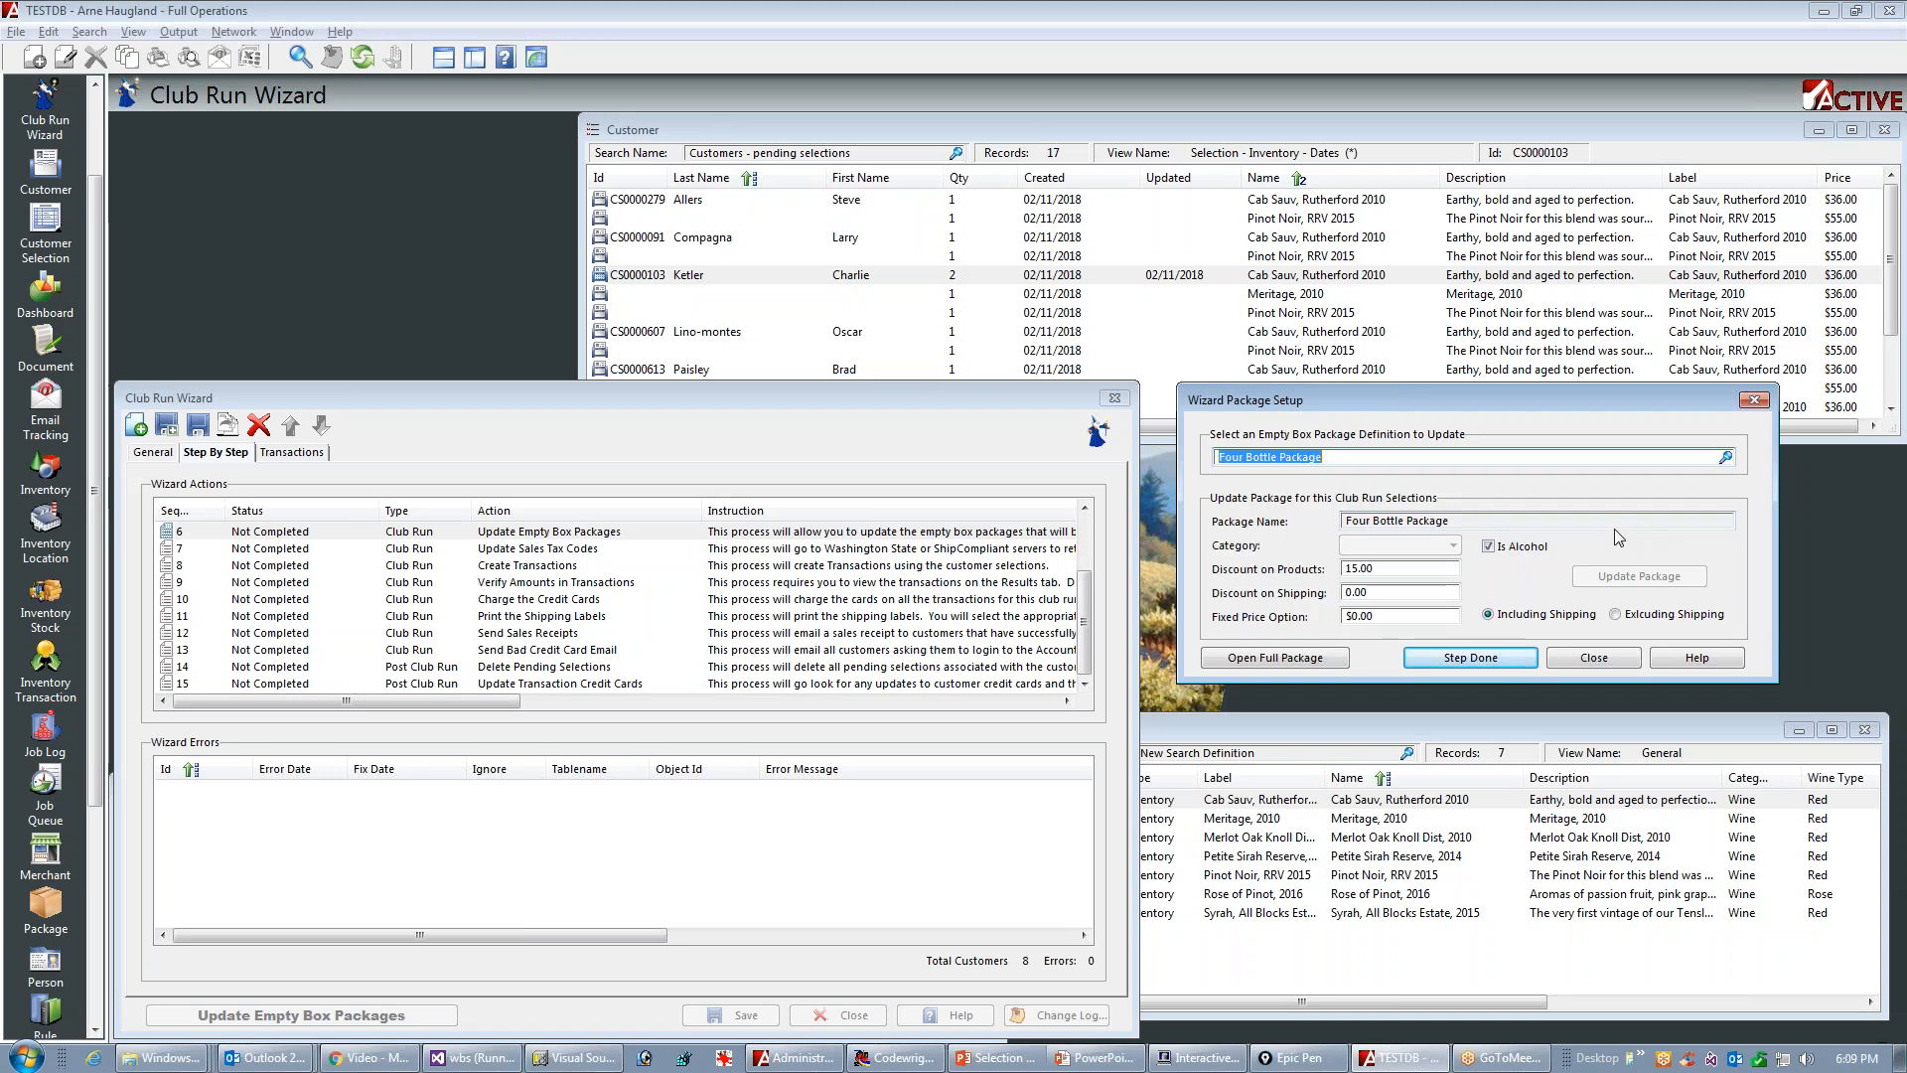
pyautogui.click(1346, 569)
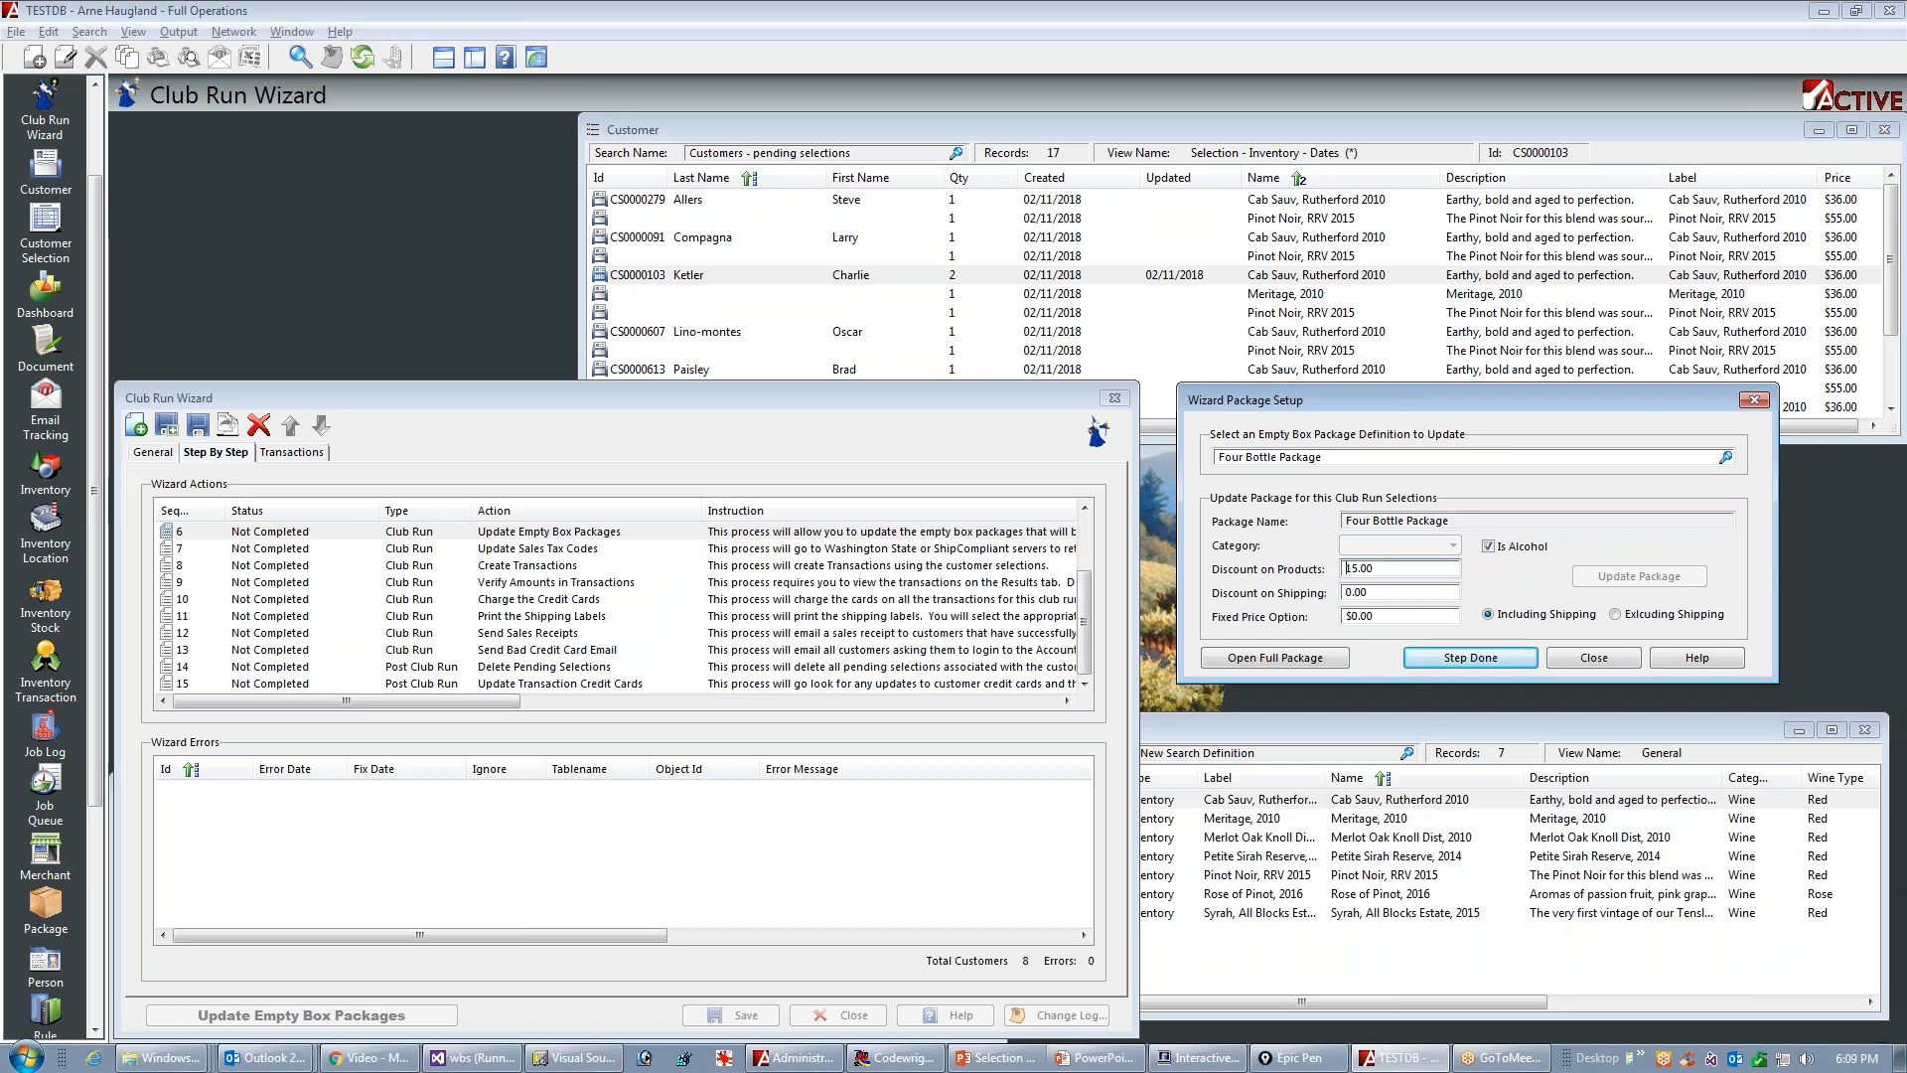
pyautogui.write('20')
pyautogui.click(1681, 576)
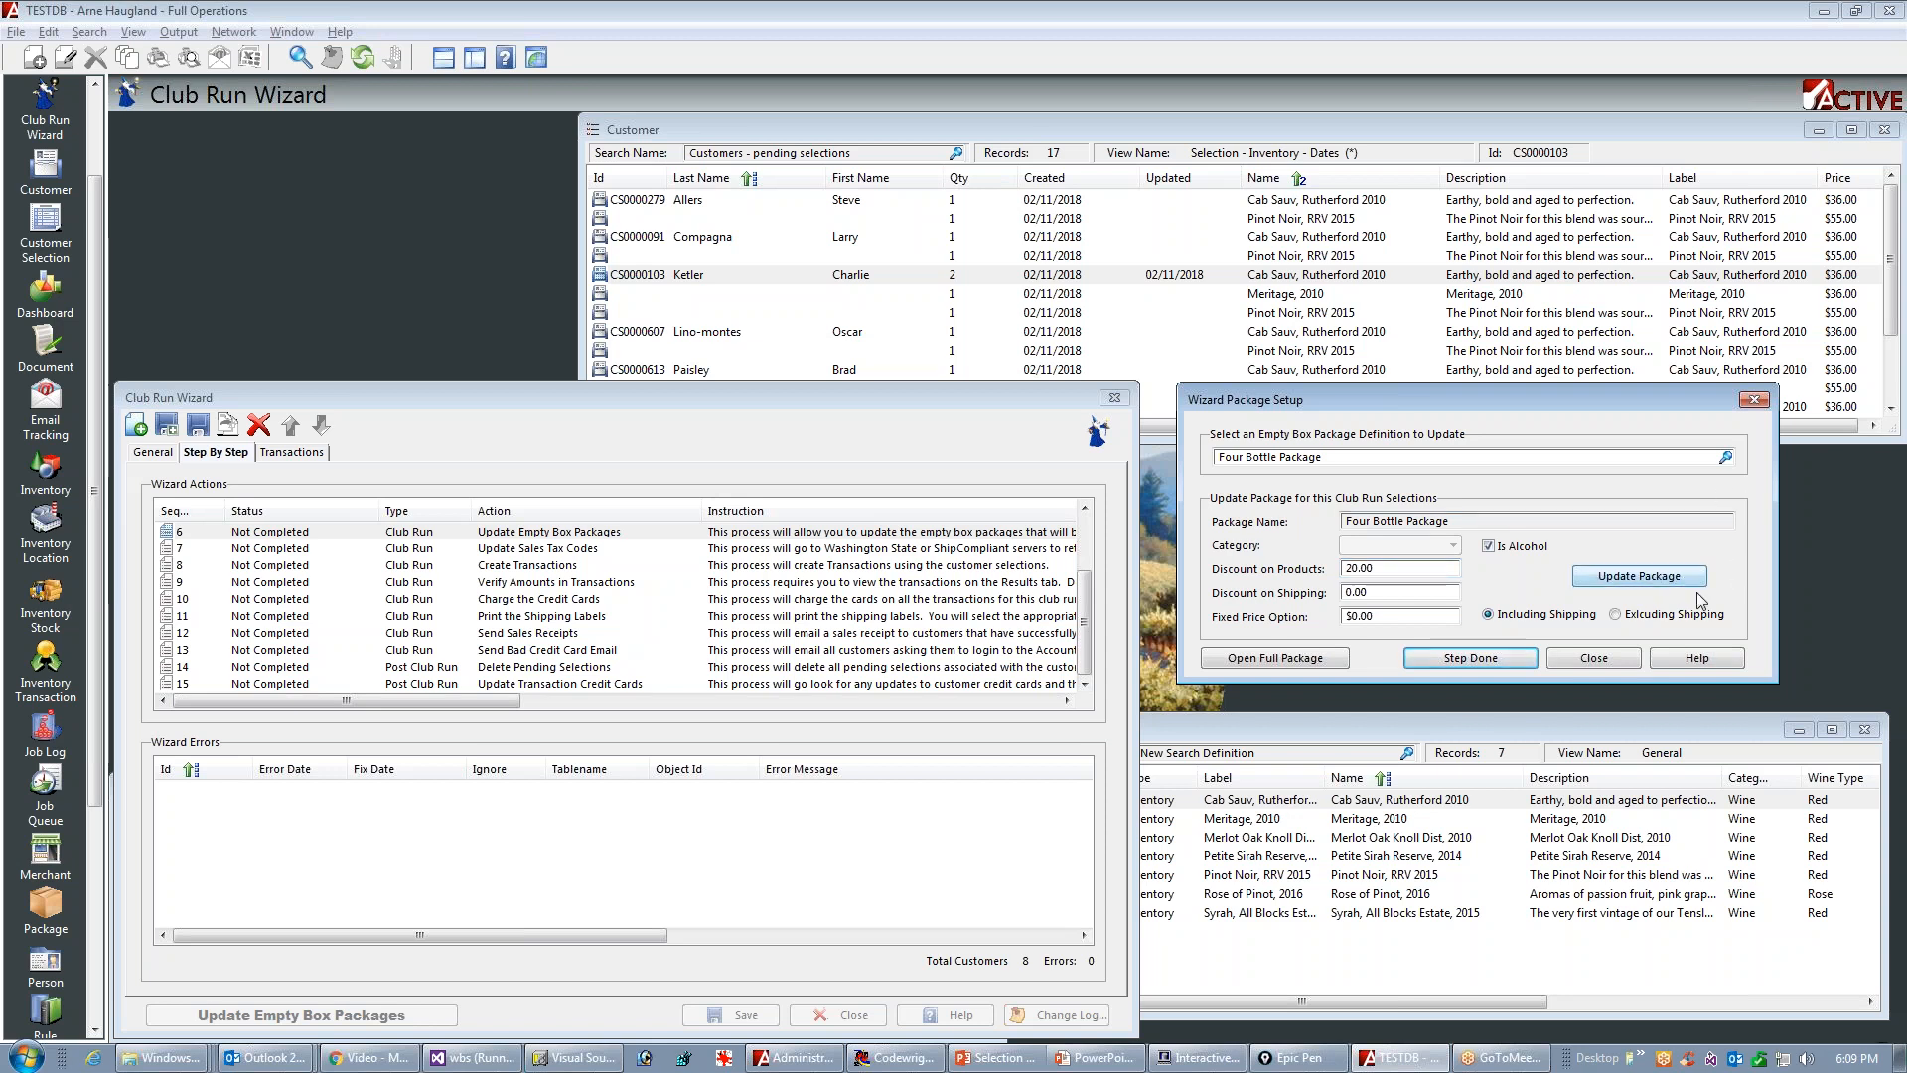
# Step: Mark the Update Empty Box Packages step done, and advance the PowerPoint slide show to Step 7 - Update Sales Tax Rates & Codes
pyautogui.click(1472, 658)
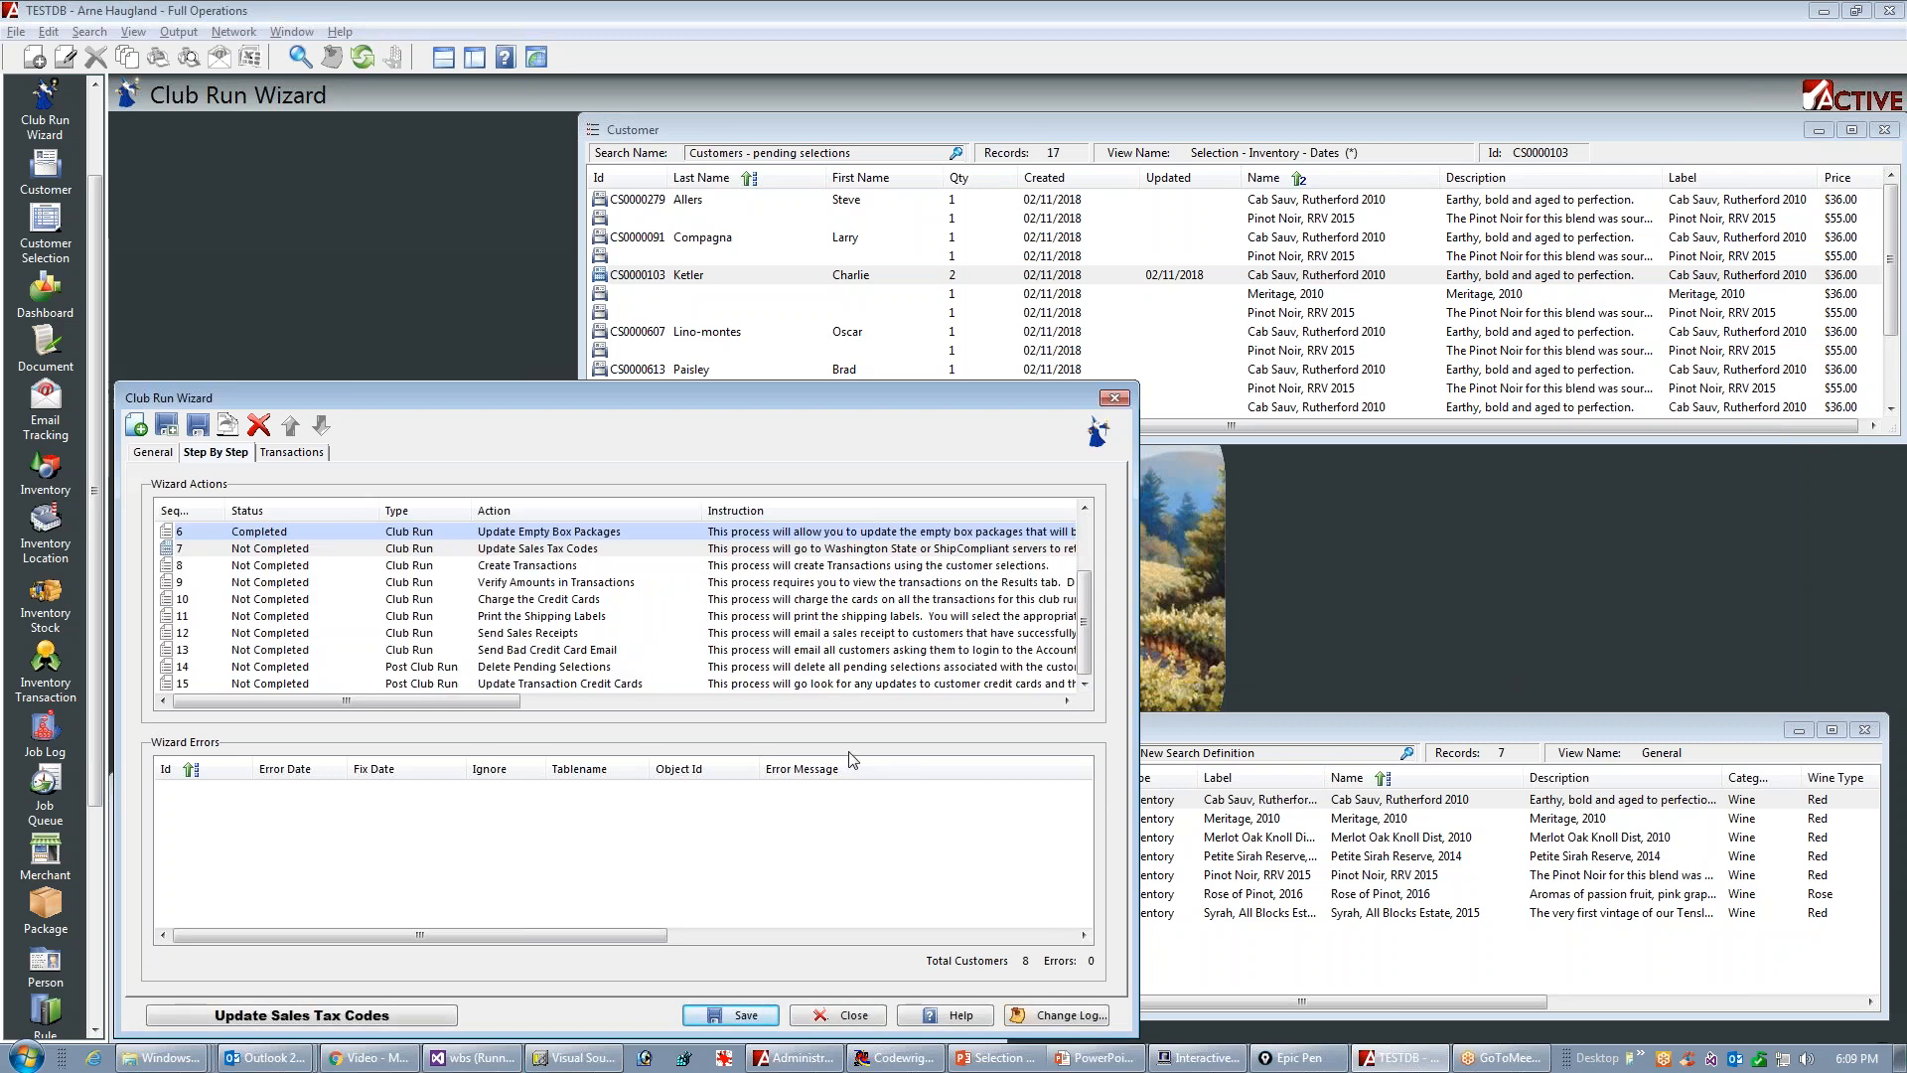
pyautogui.hotkey('alt', 'Tab')
pyautogui.press('Tab')
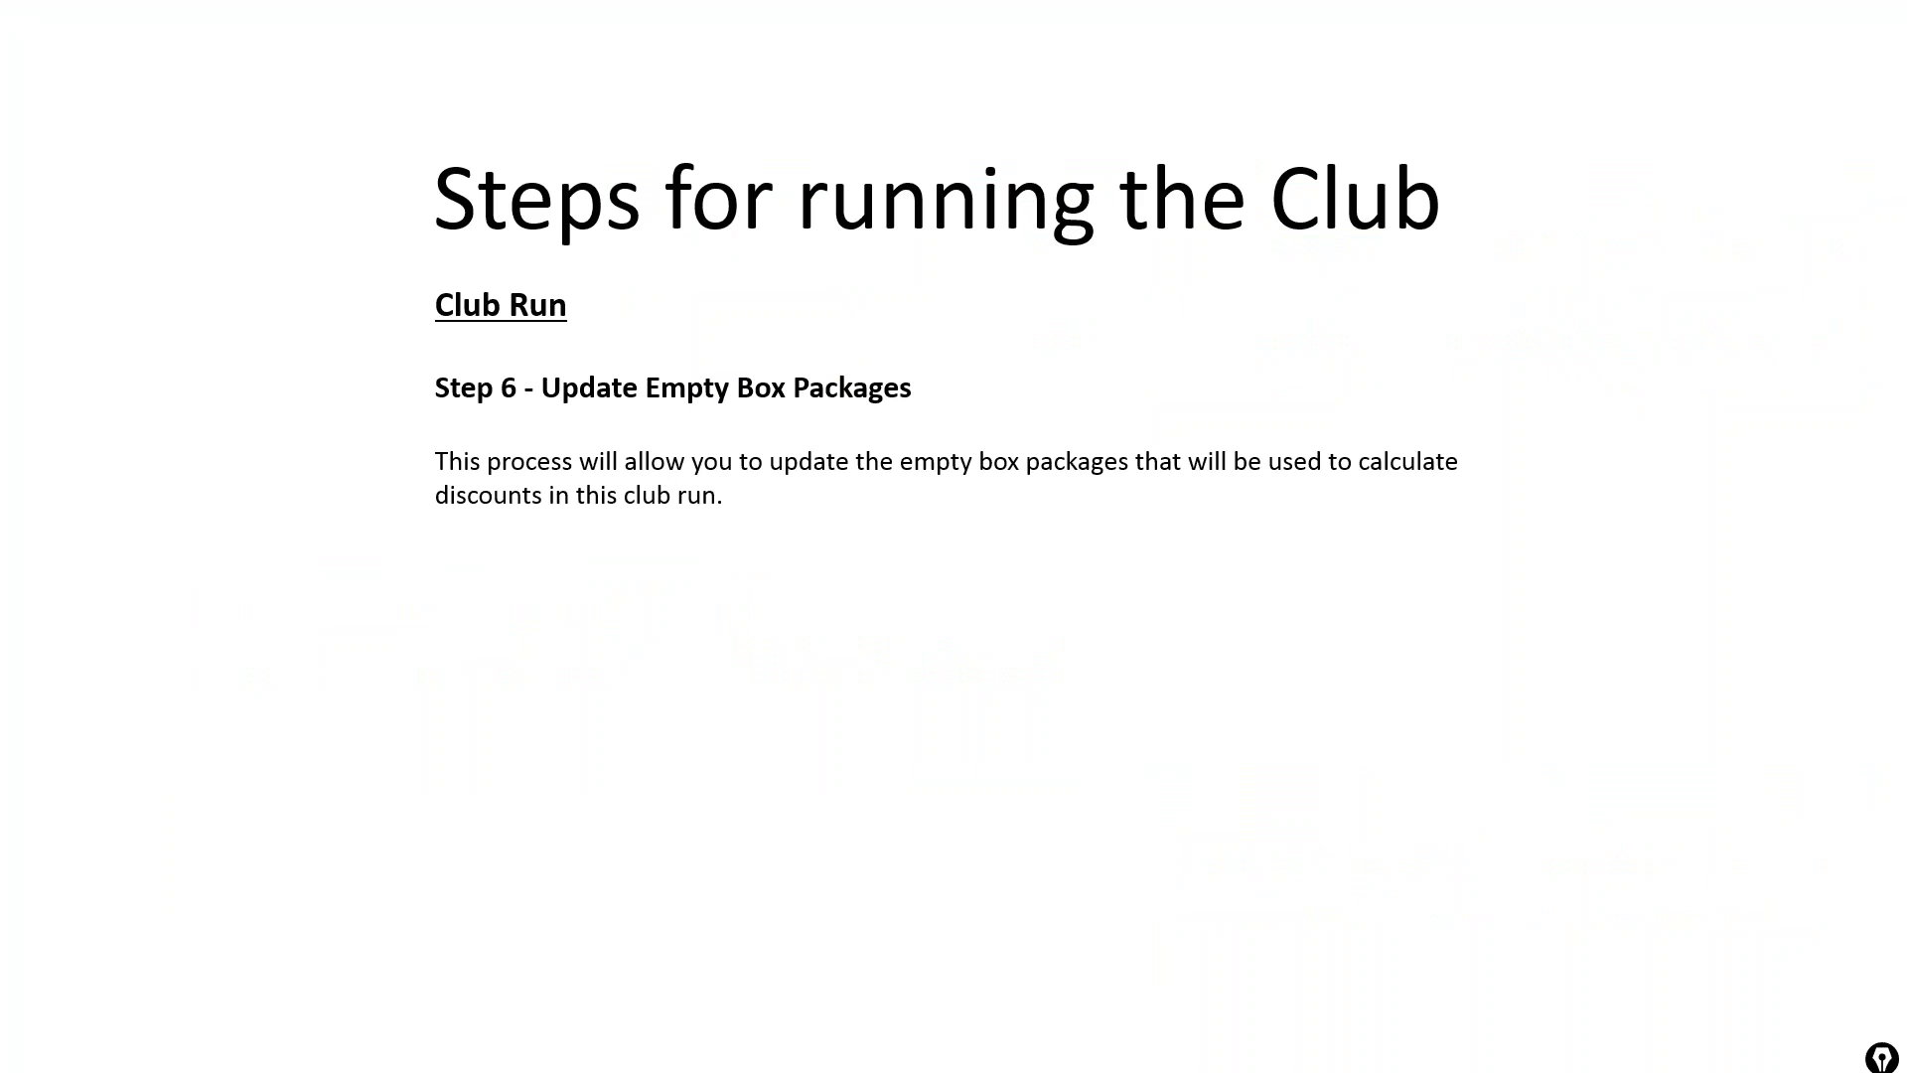
pyautogui.press('Right')
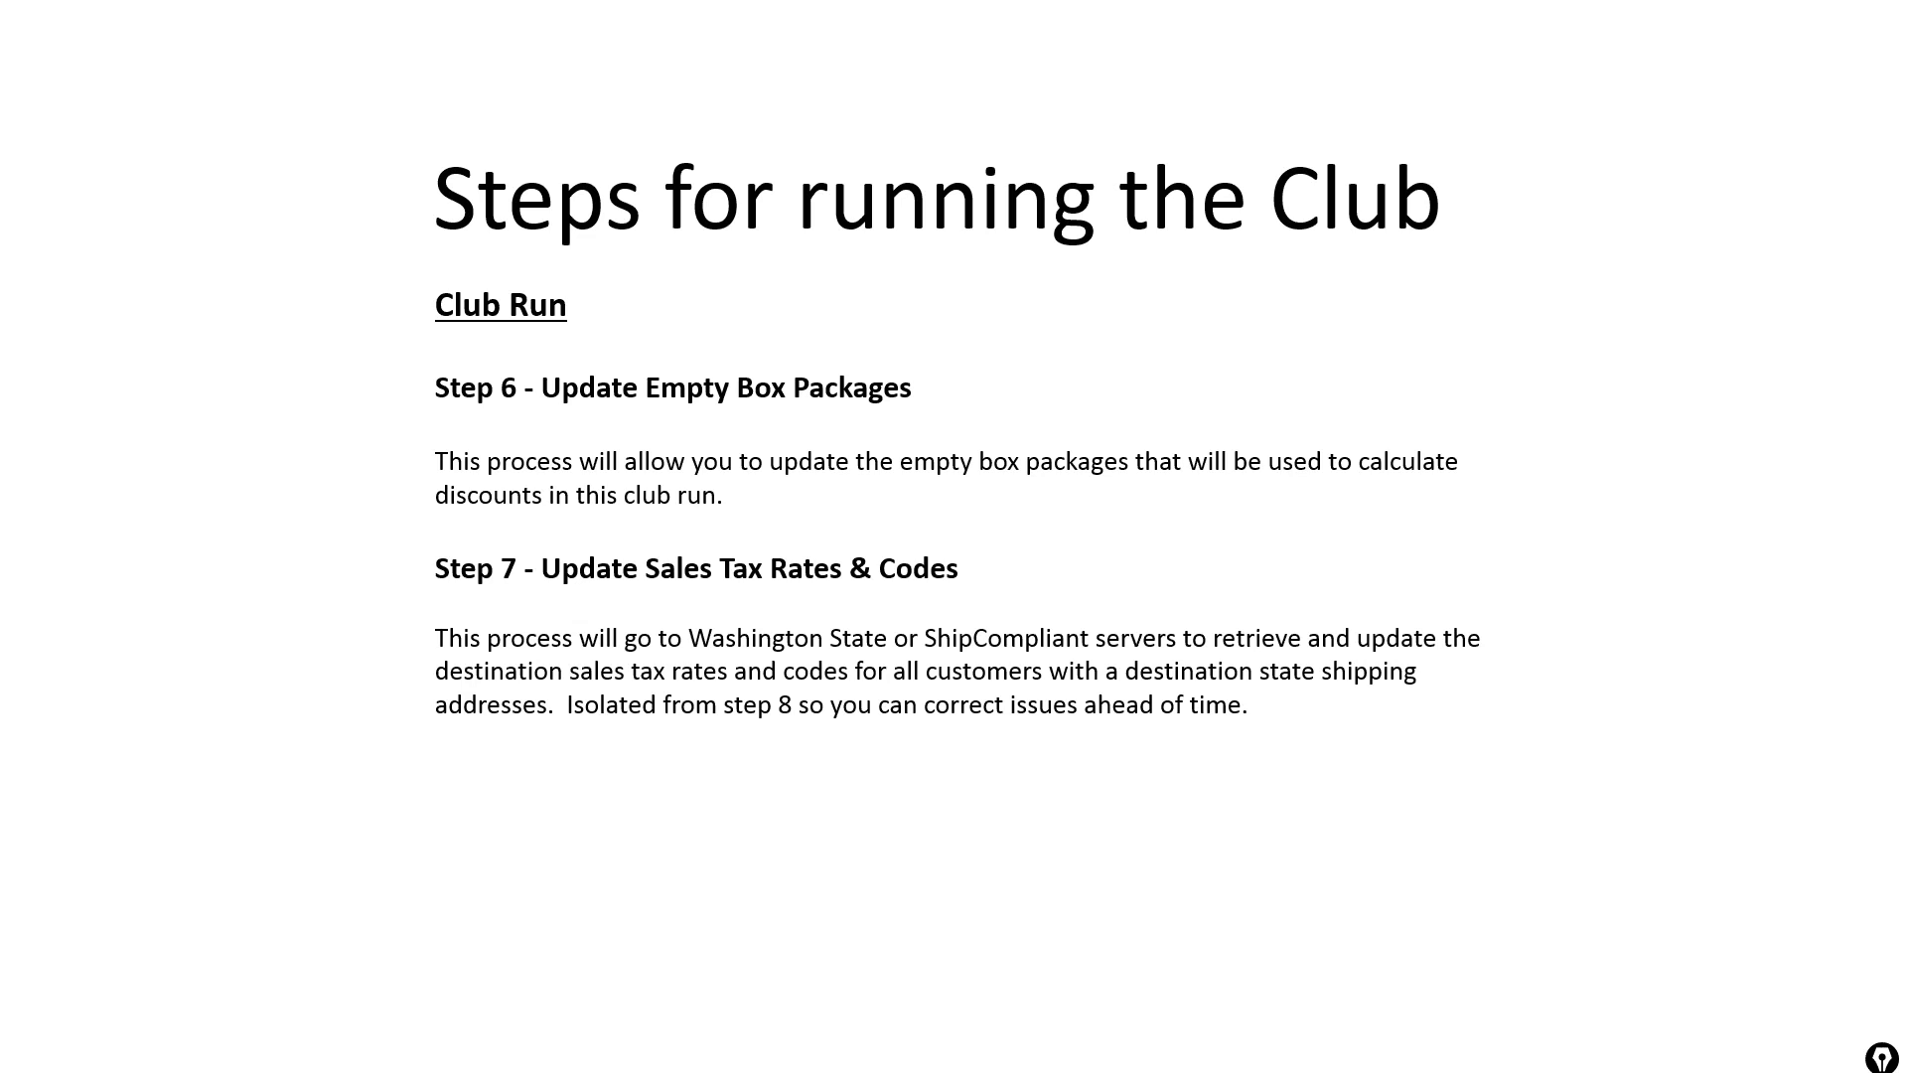
# Step: Return to TESTDB and run Update Sales Tax Codes, then advance the PowerPoint slide show to Step 8 - Create Transactions
pyautogui.hotkey('alt', 'Tab')
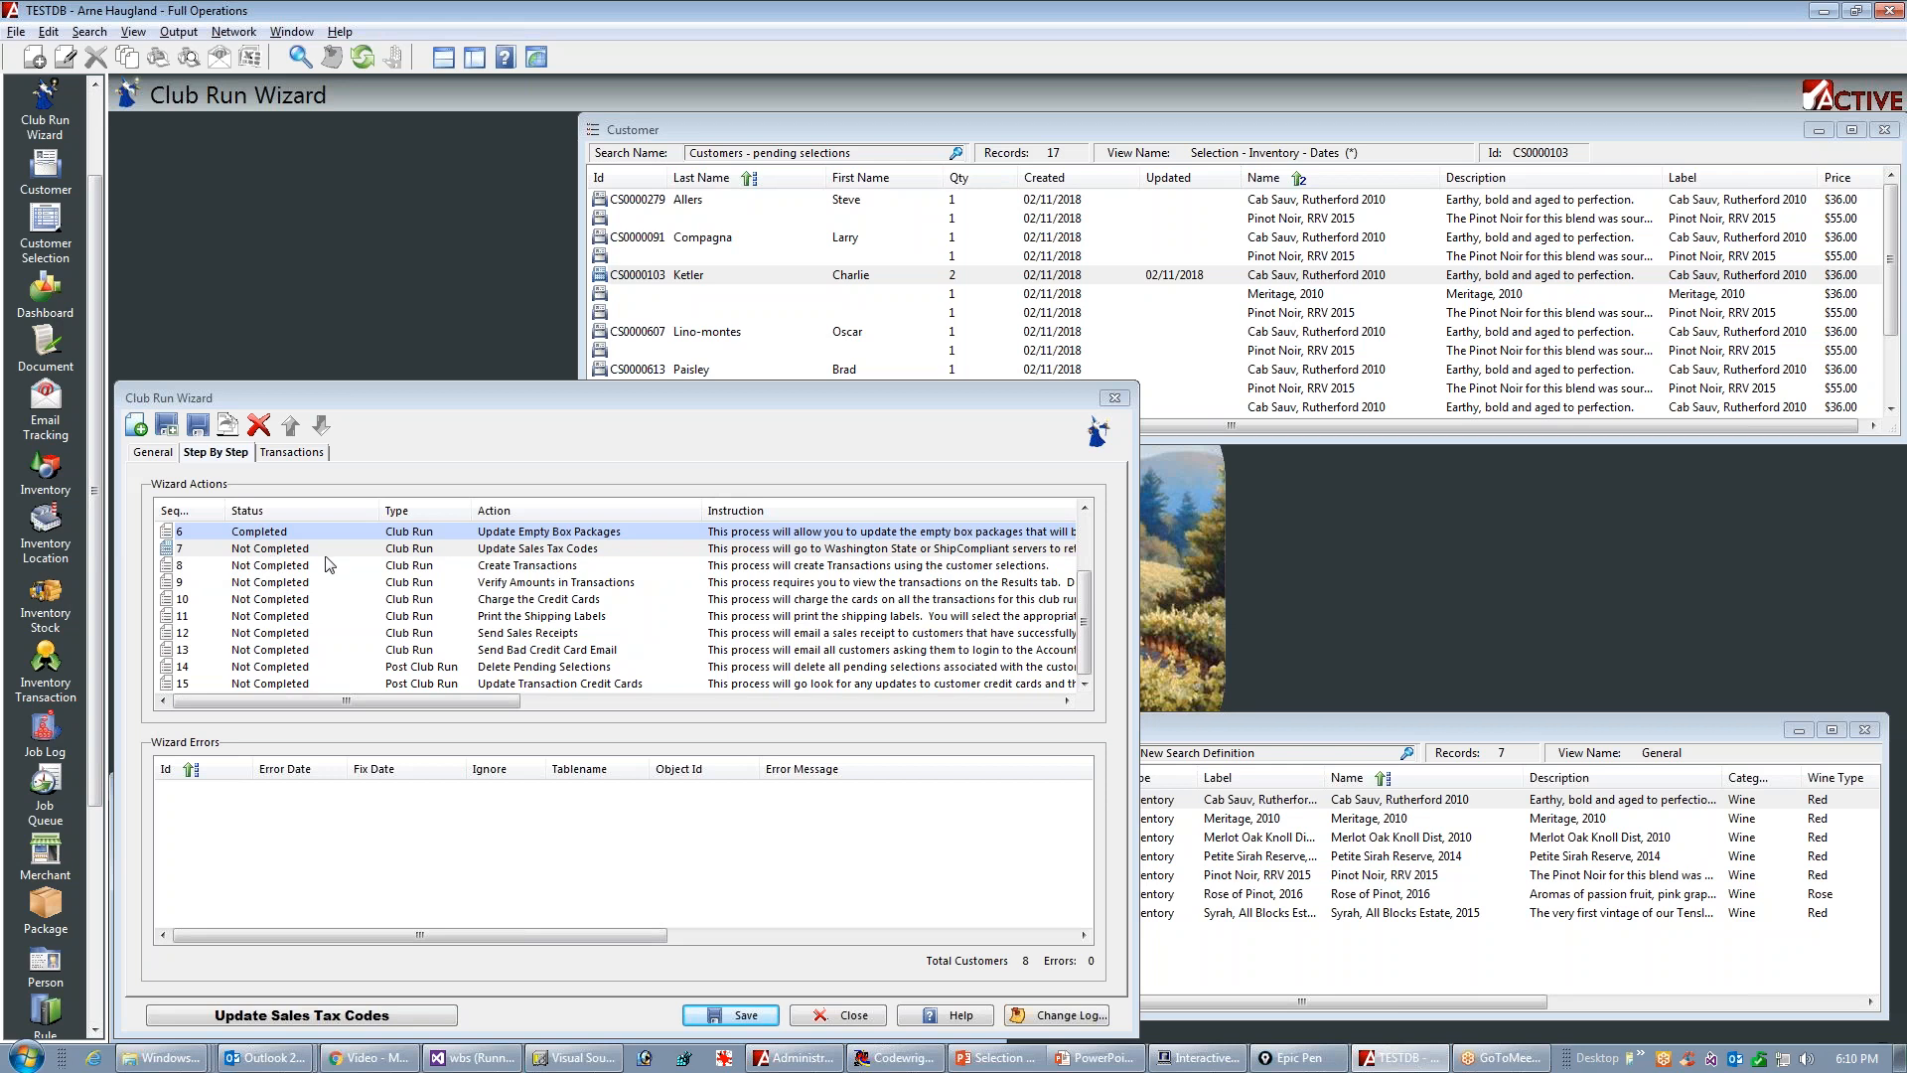
pyautogui.click(284, 1017)
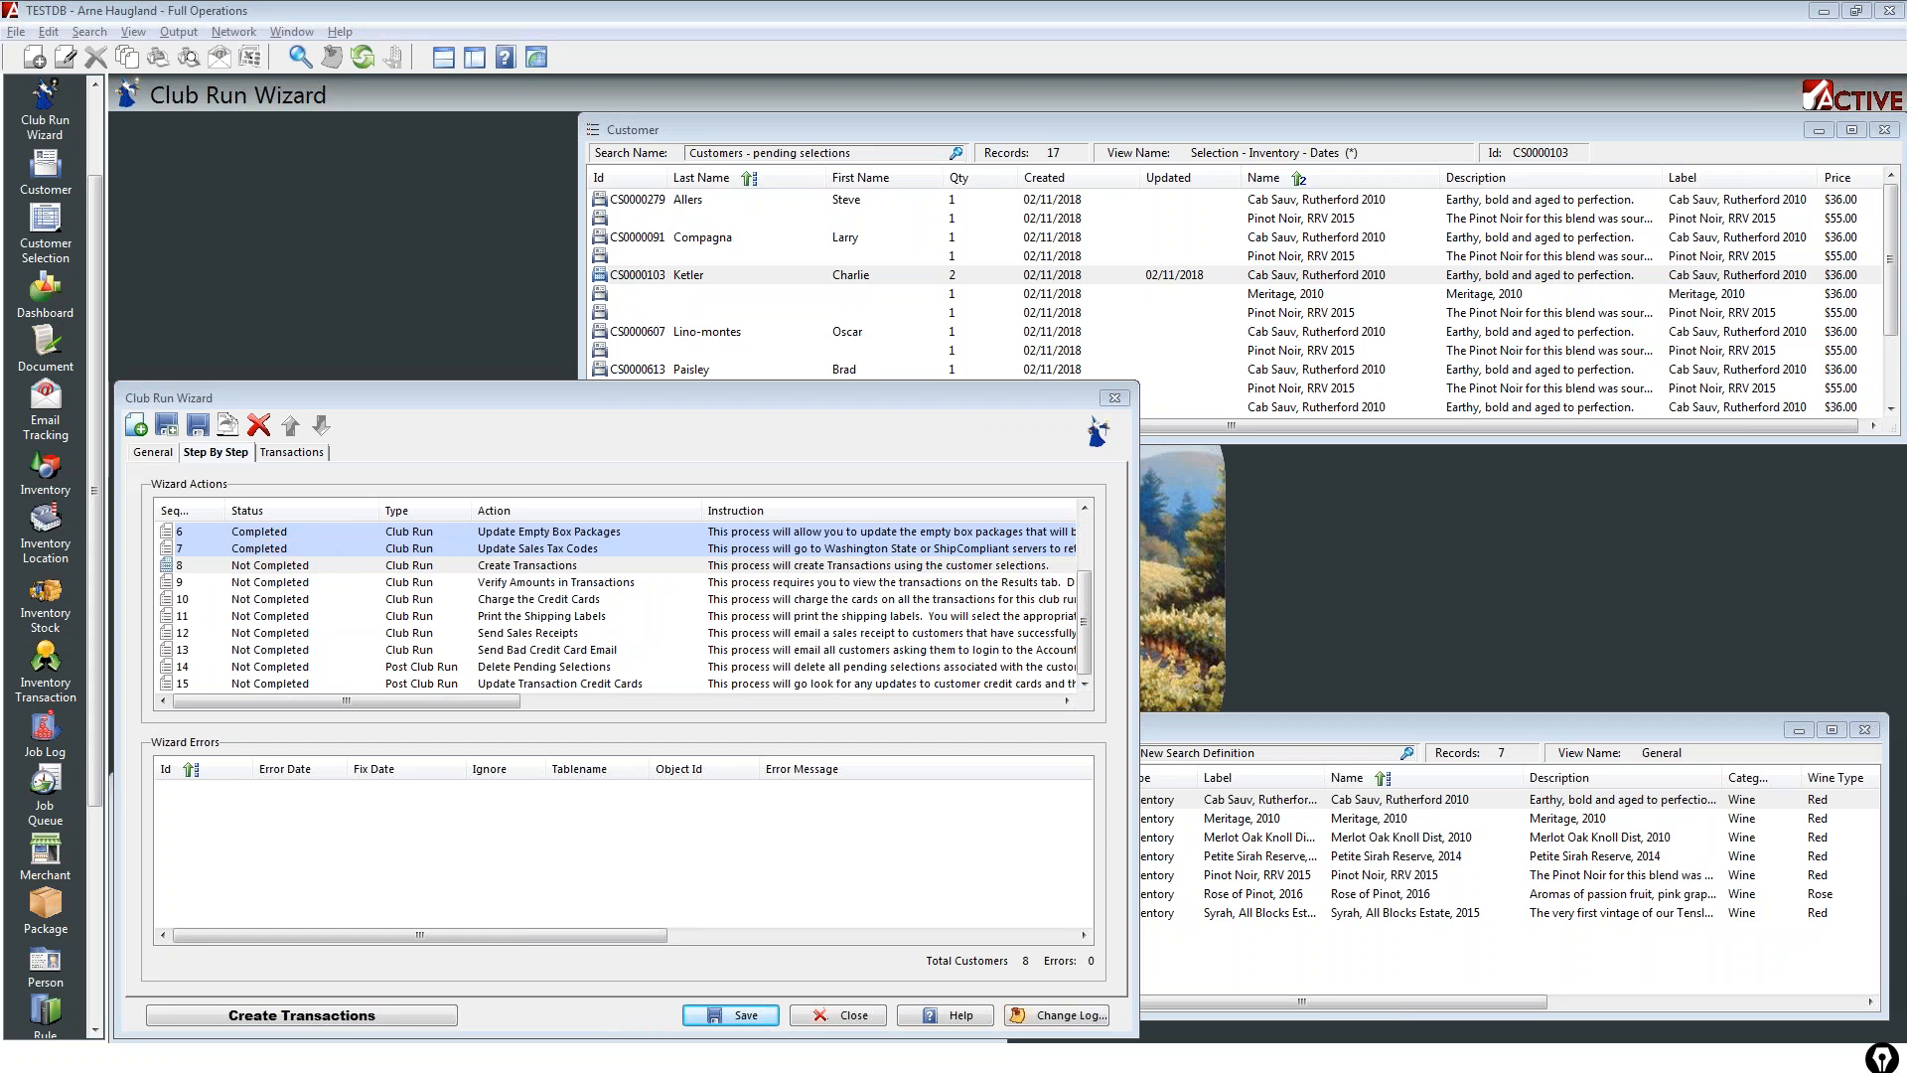
pyautogui.hotkey('alt', 'Tab')
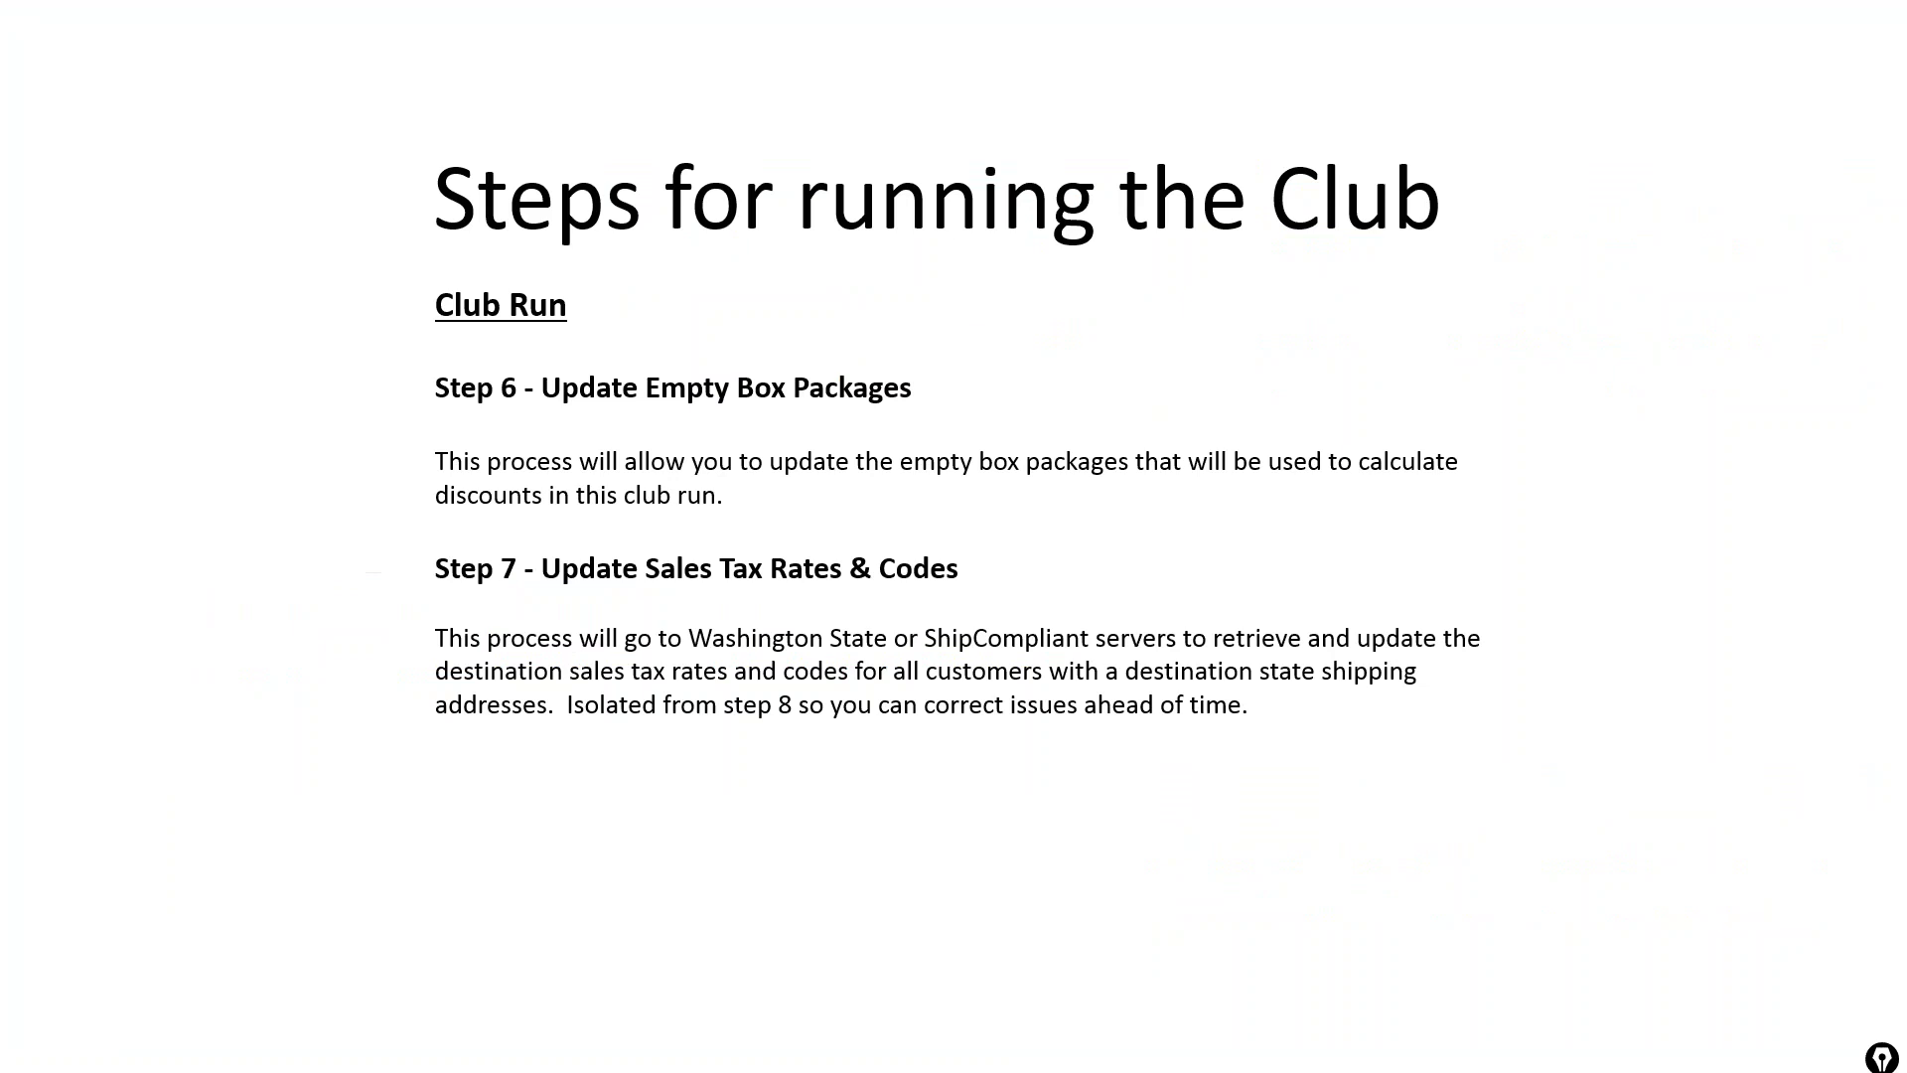
pyautogui.press('Right')
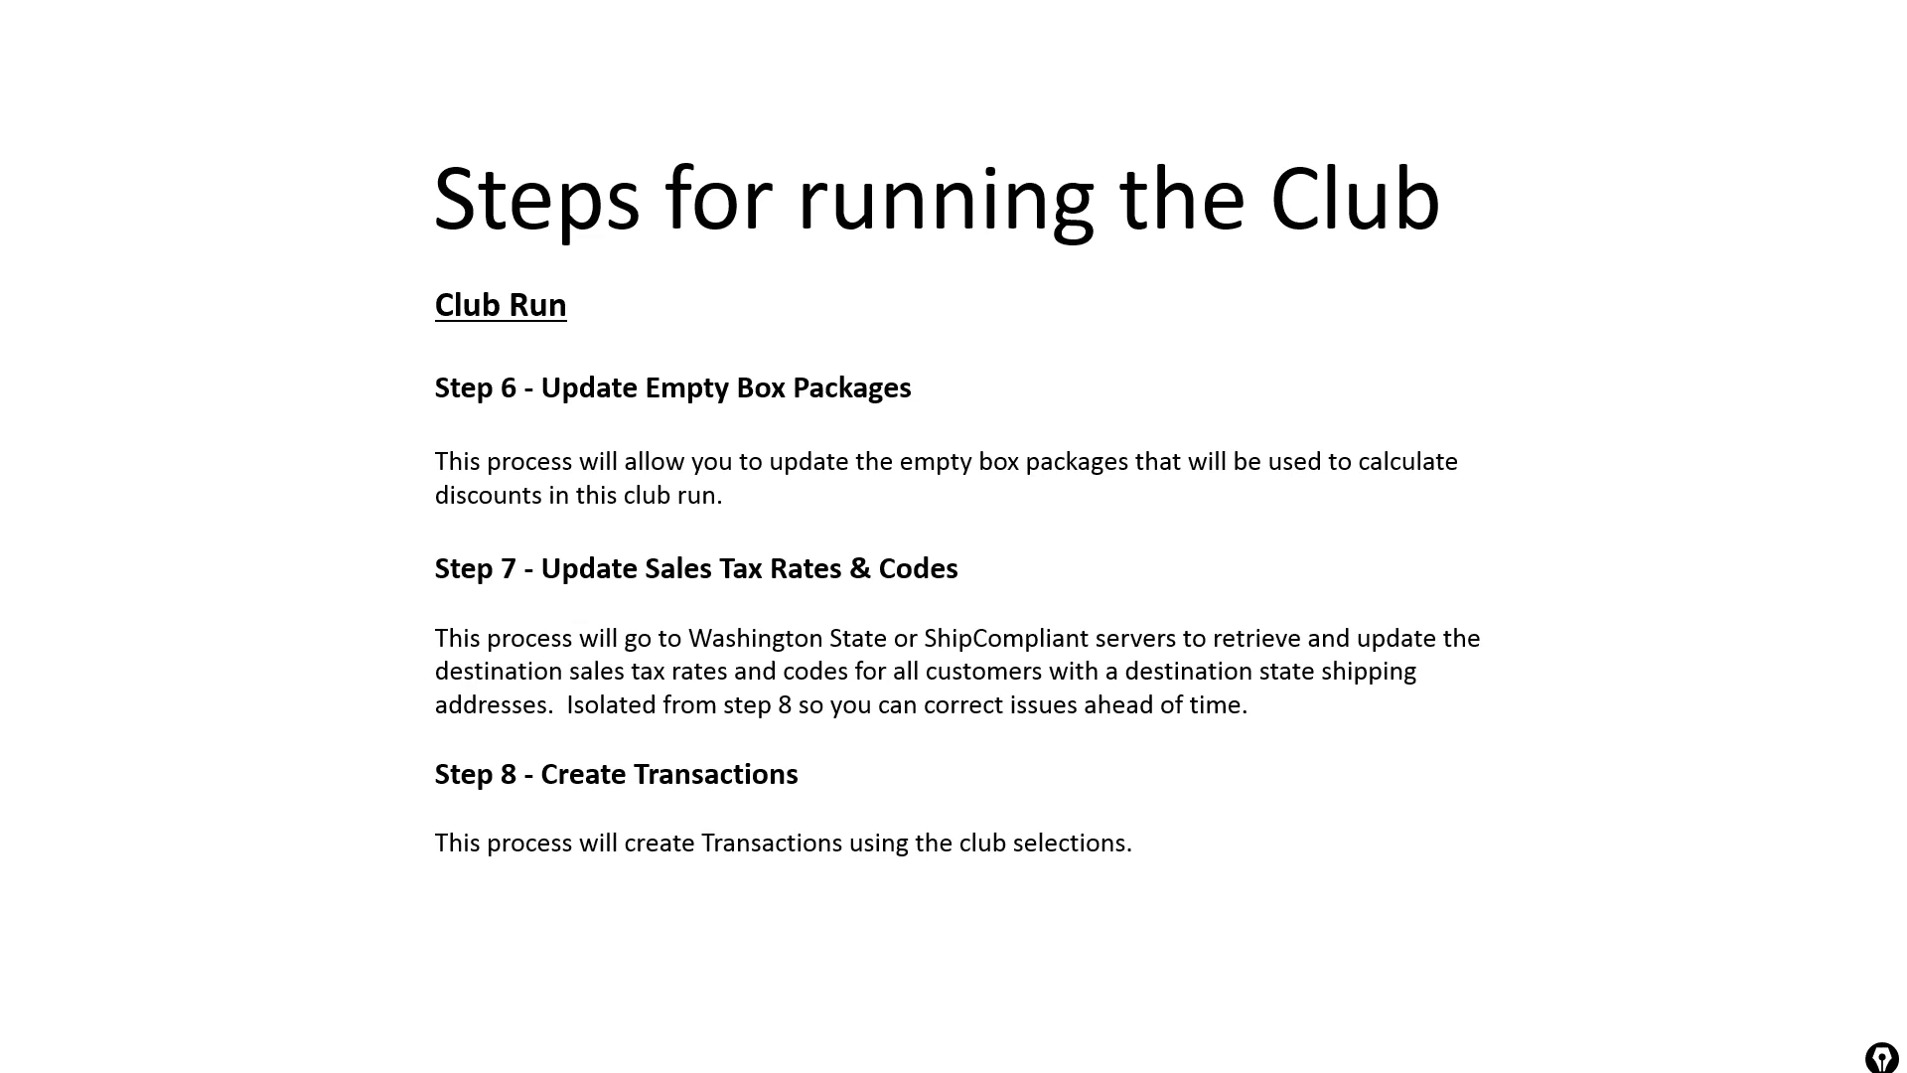
# Step: Return to TESTDB, show the Transaction list in the Shipping Temperature (*) view, and run Create Transactions from the Club Run Wizard
pyautogui.hotkey('alt', 'Tab')
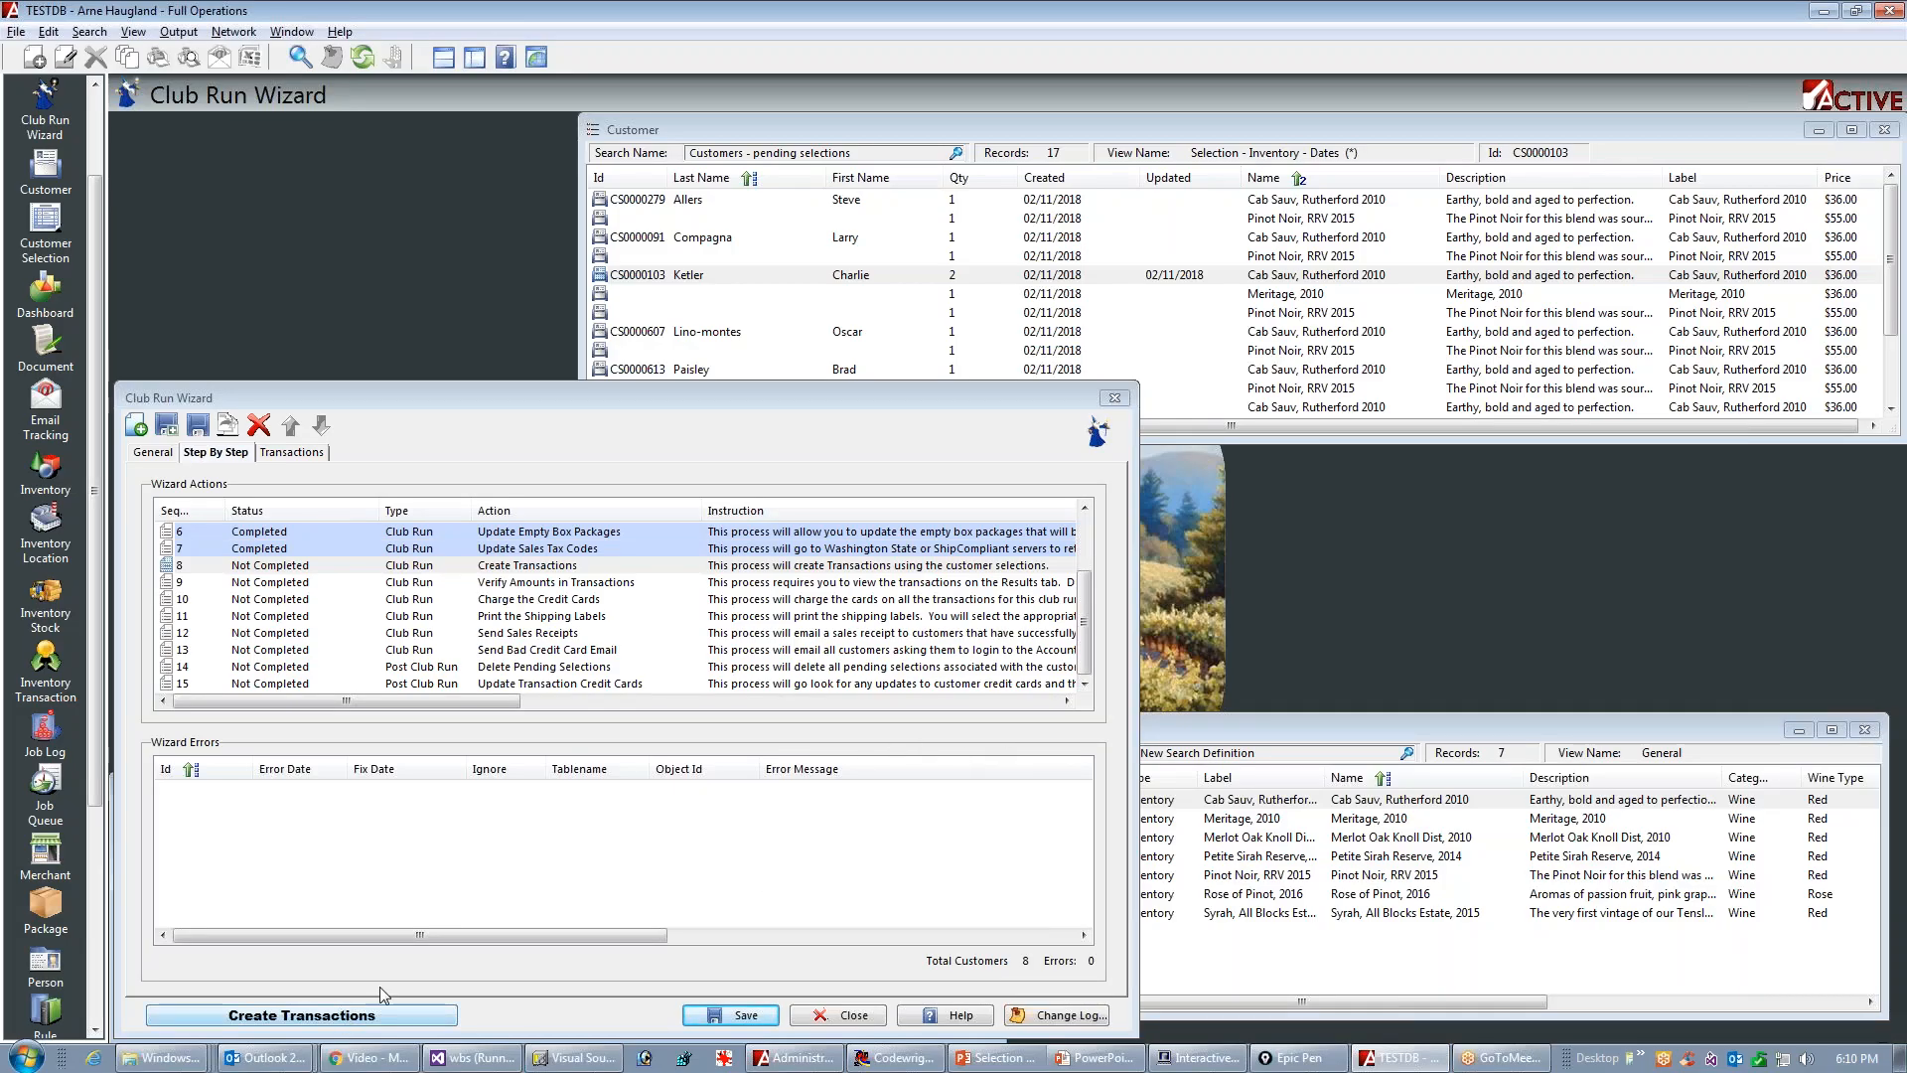
pyautogui.scroll(-3, 79, 916)
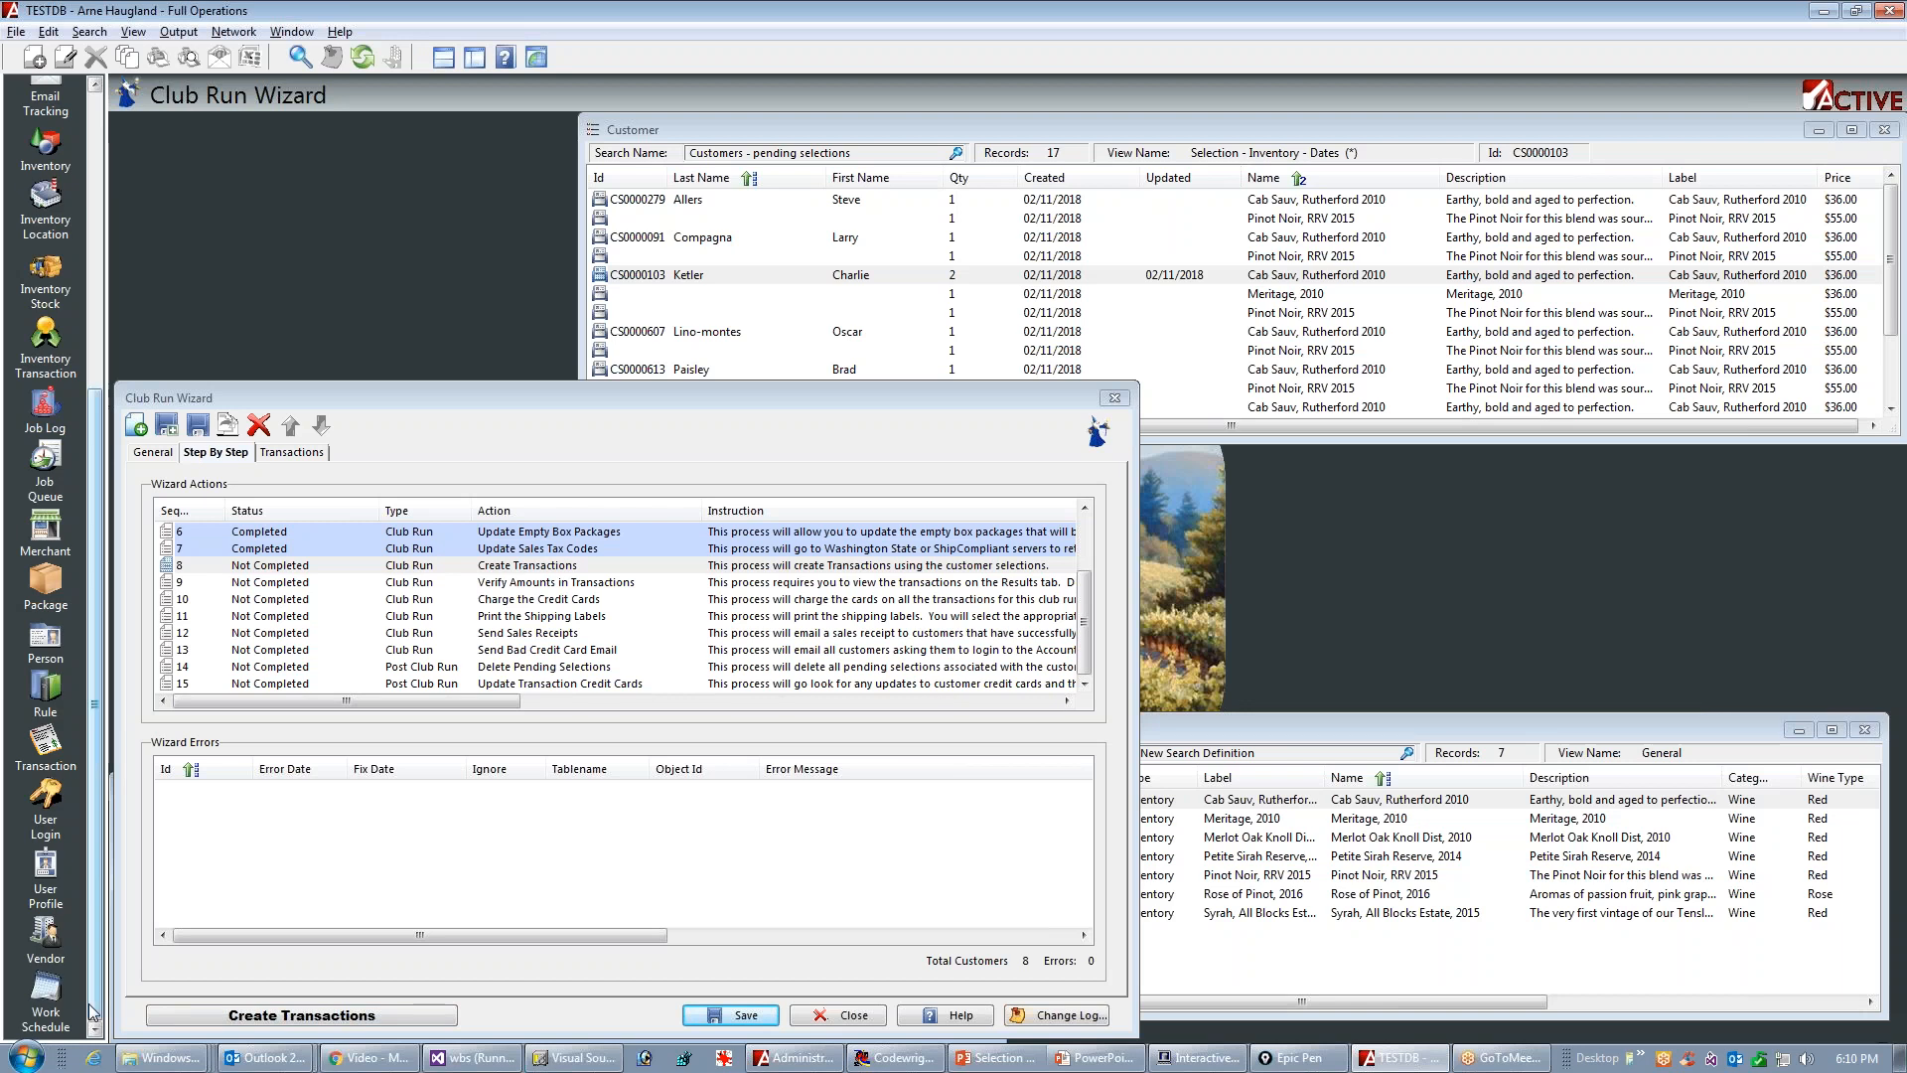
pyautogui.click(49, 755)
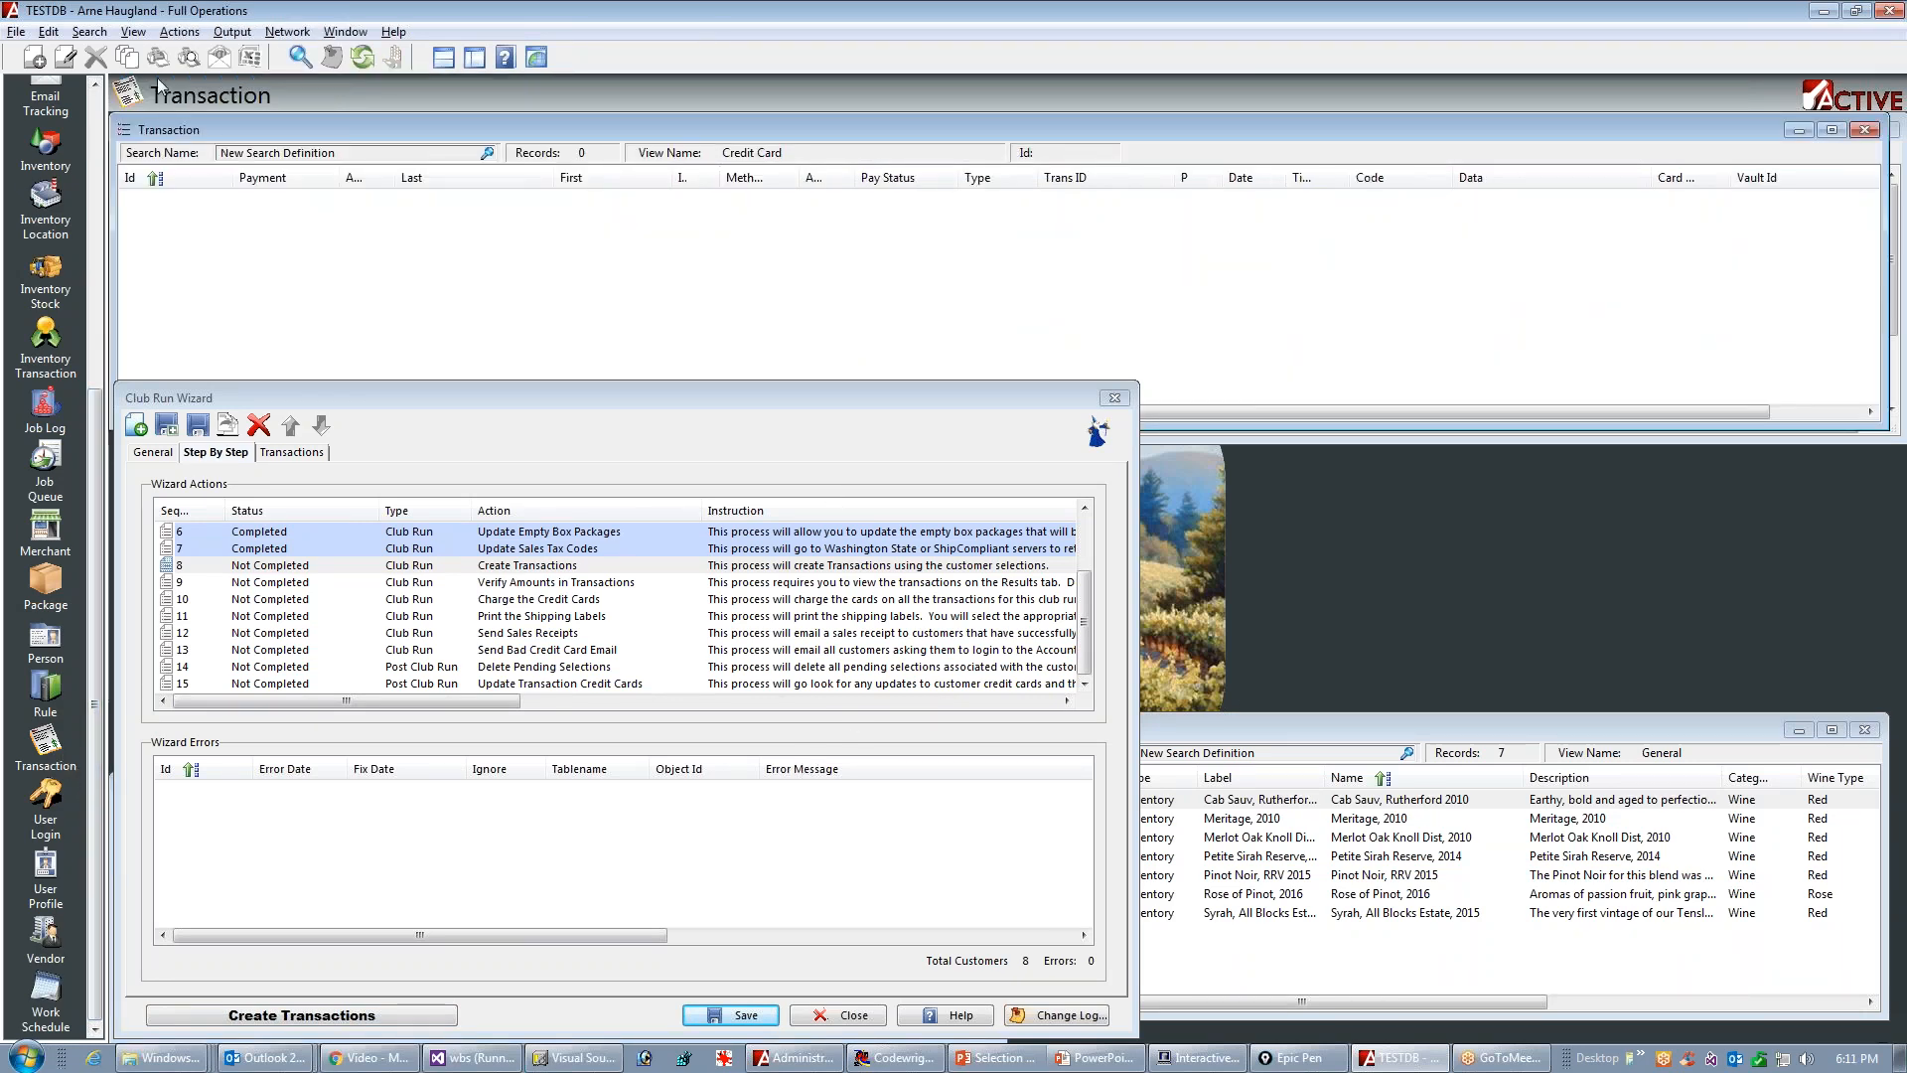
pyautogui.click(134, 33)
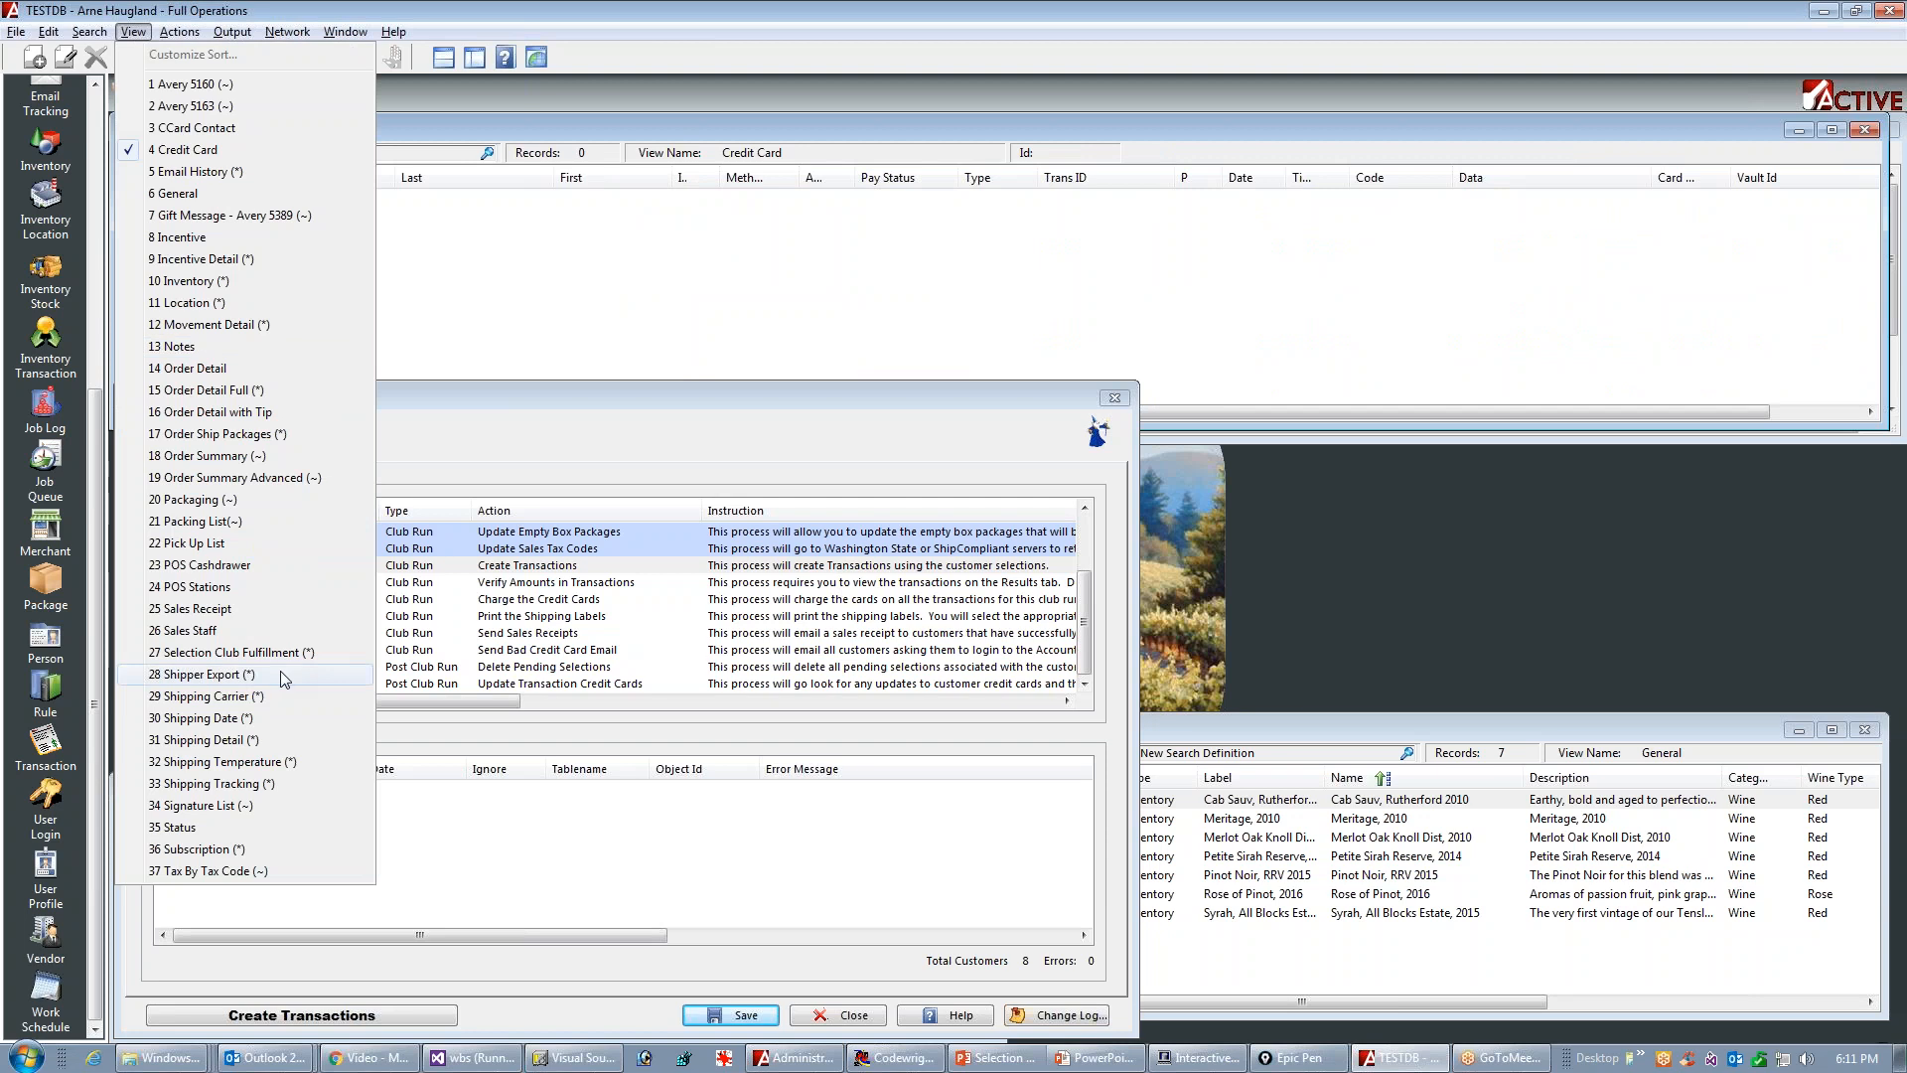
pyautogui.click(252, 763)
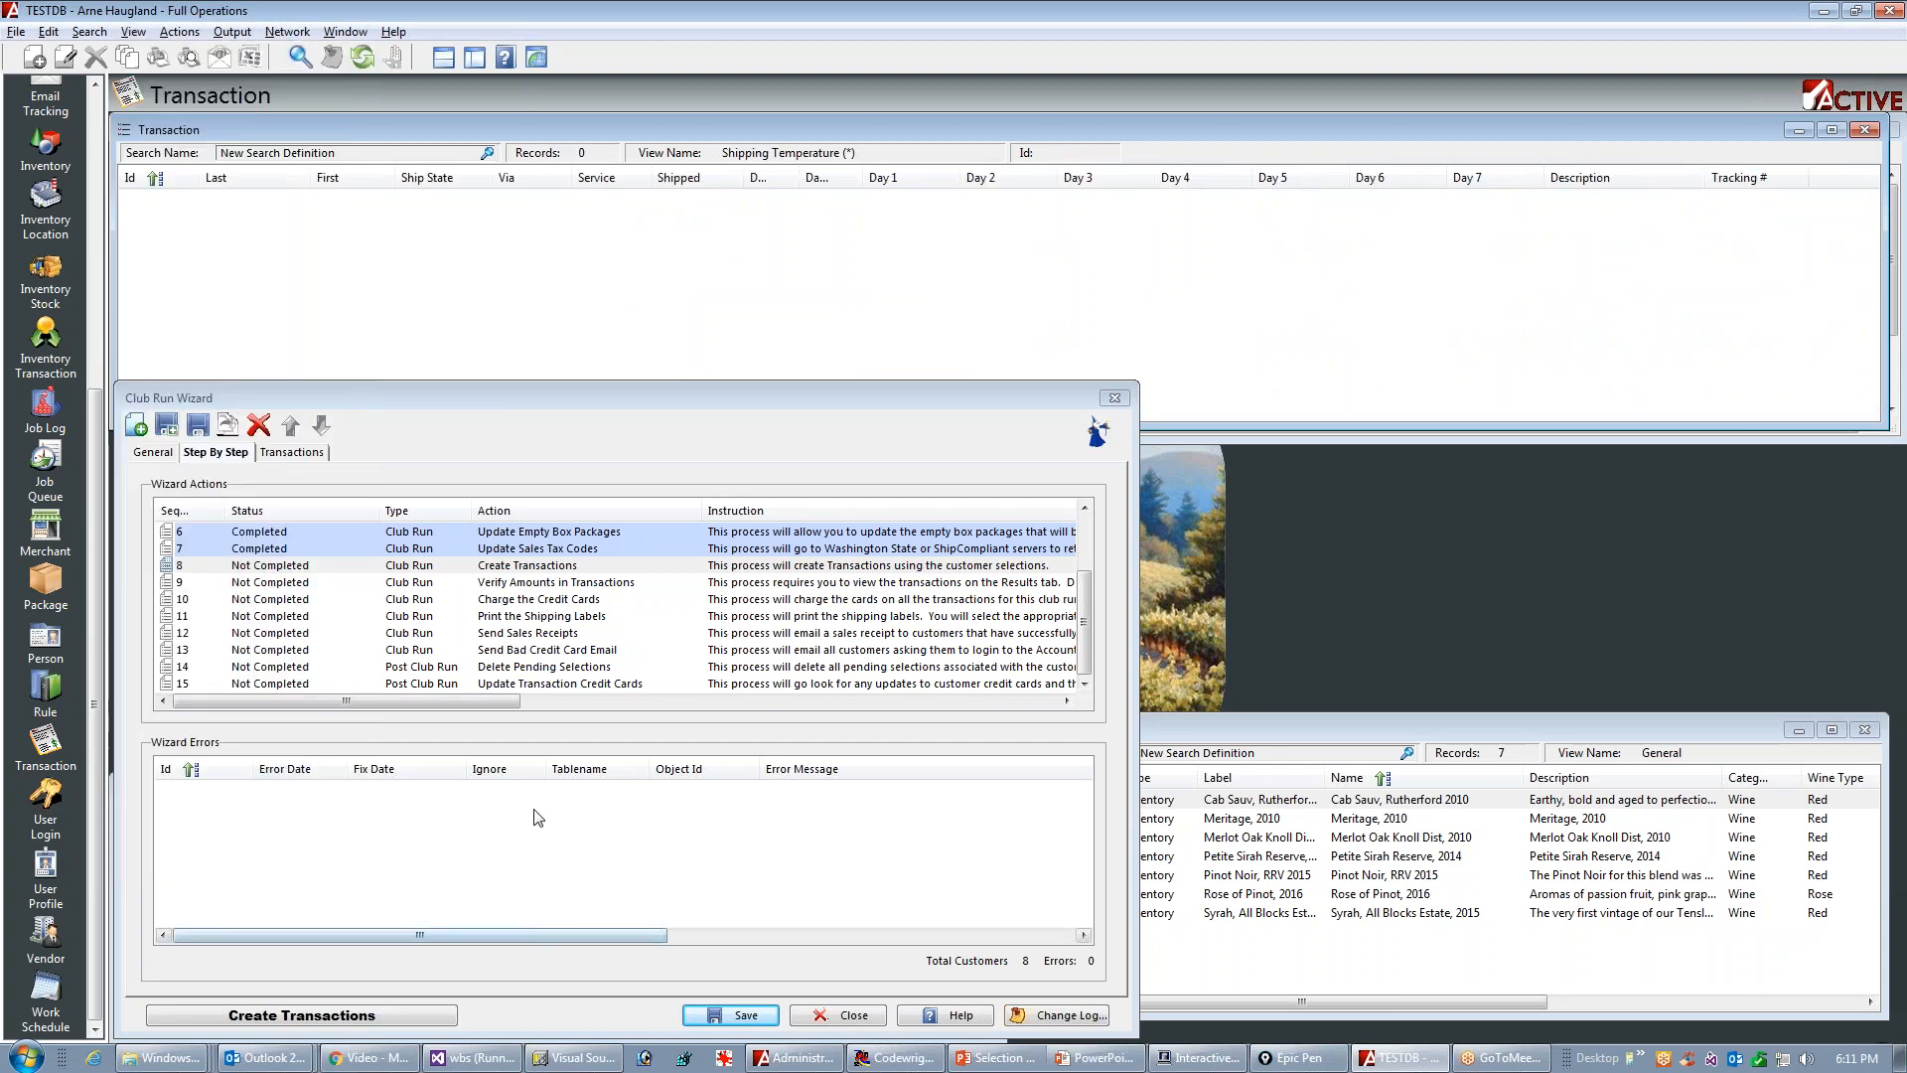
pyautogui.click(318, 1019)
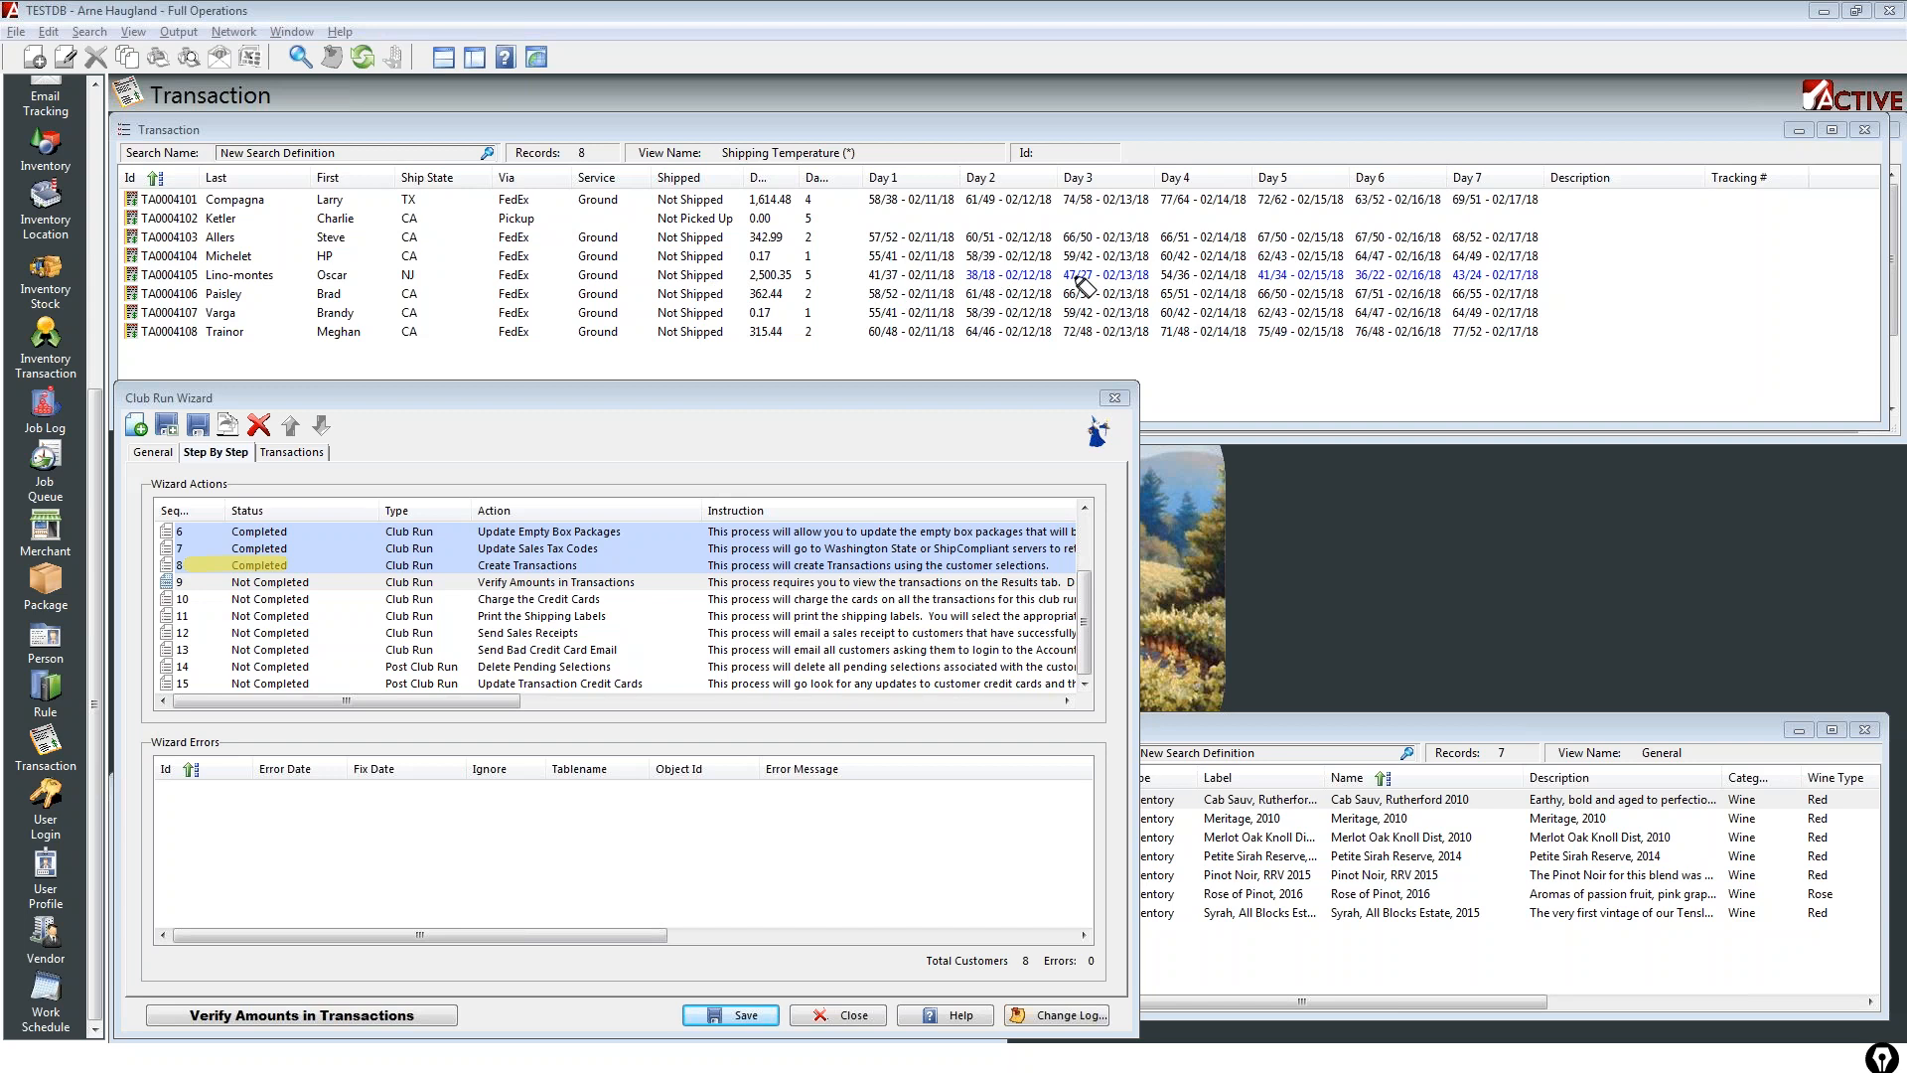
# Step: Examine the daily shipping temperatures of the New Jersey transaction and the shipped status of the pickup transaction
pyautogui.moveTo(966, 285); pyautogui.dragTo(1547, 282)
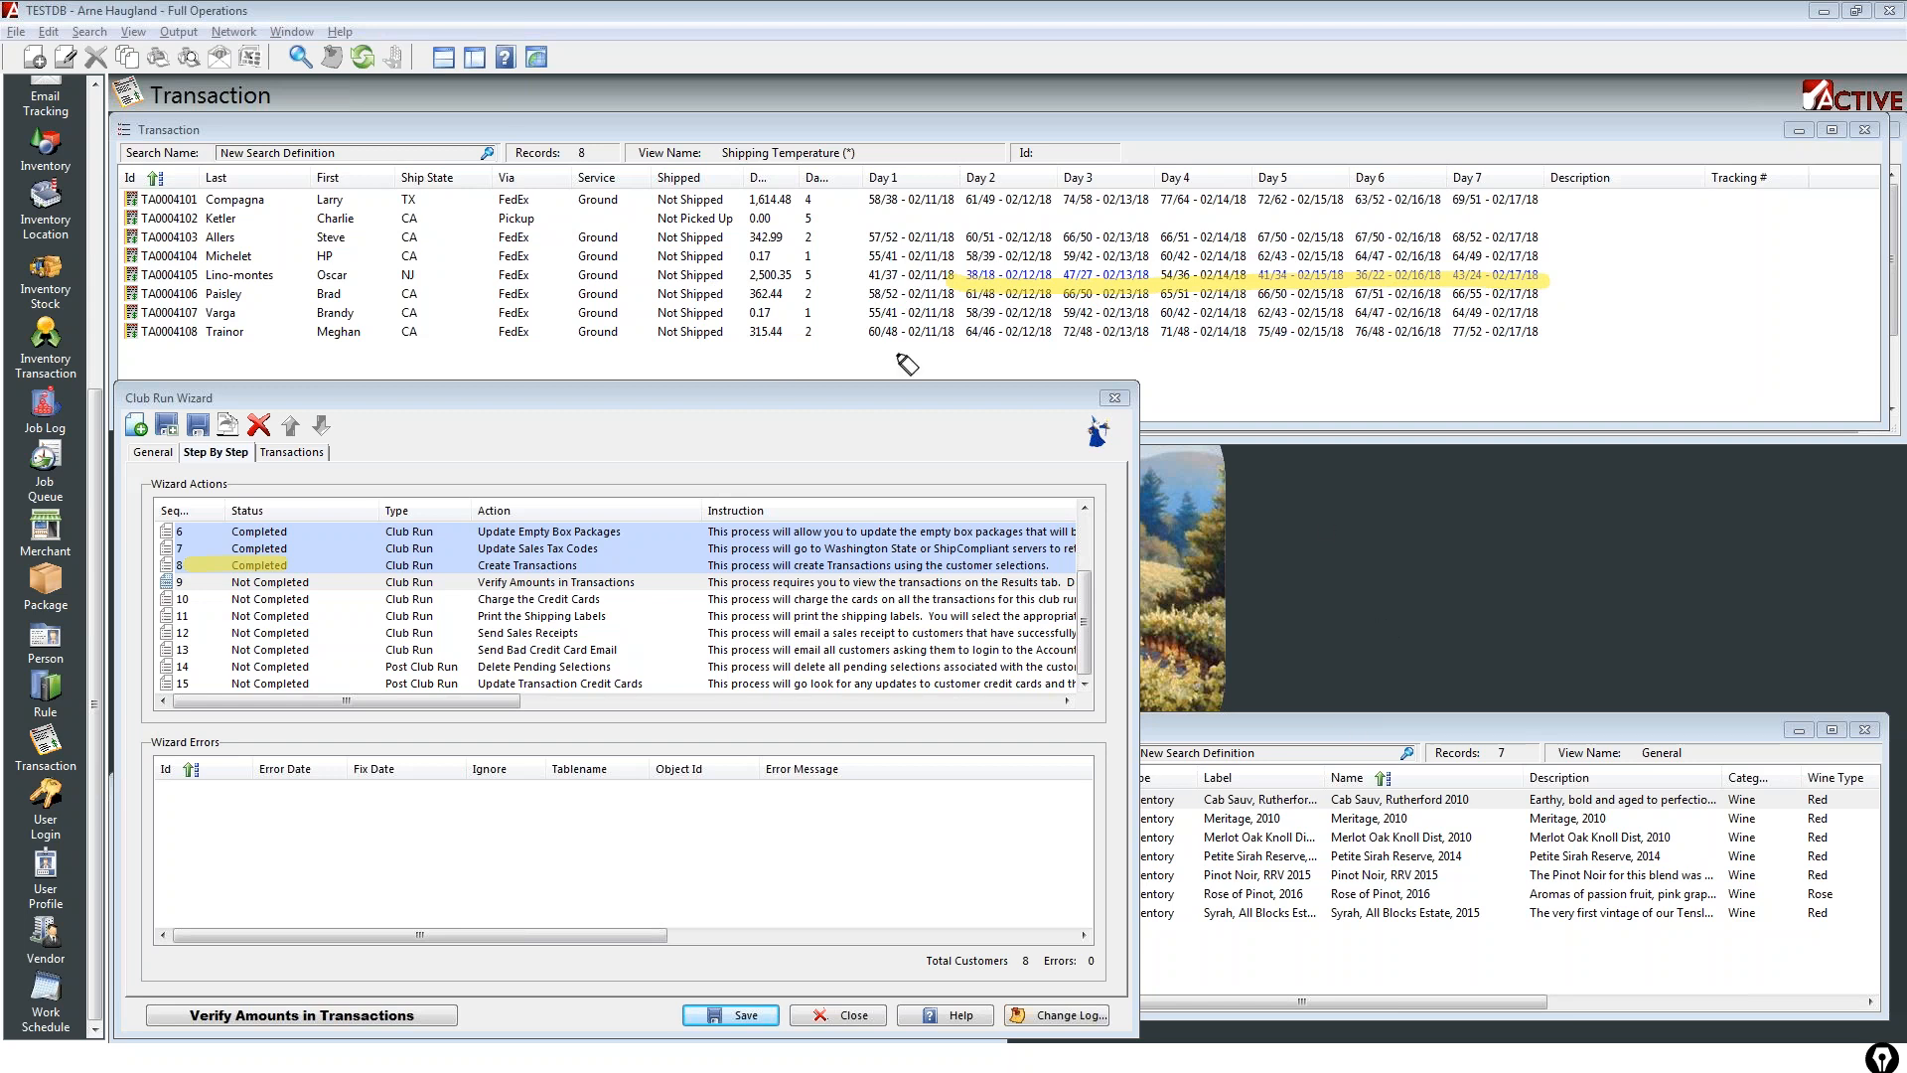
pyautogui.moveTo(659, 222); pyautogui.dragTo(727, 226)
pyautogui.hotkey('ctrl', 'z')
pyautogui.hotkey('ctrl', 'z')
pyautogui.hotkey('ctrl', 'z')
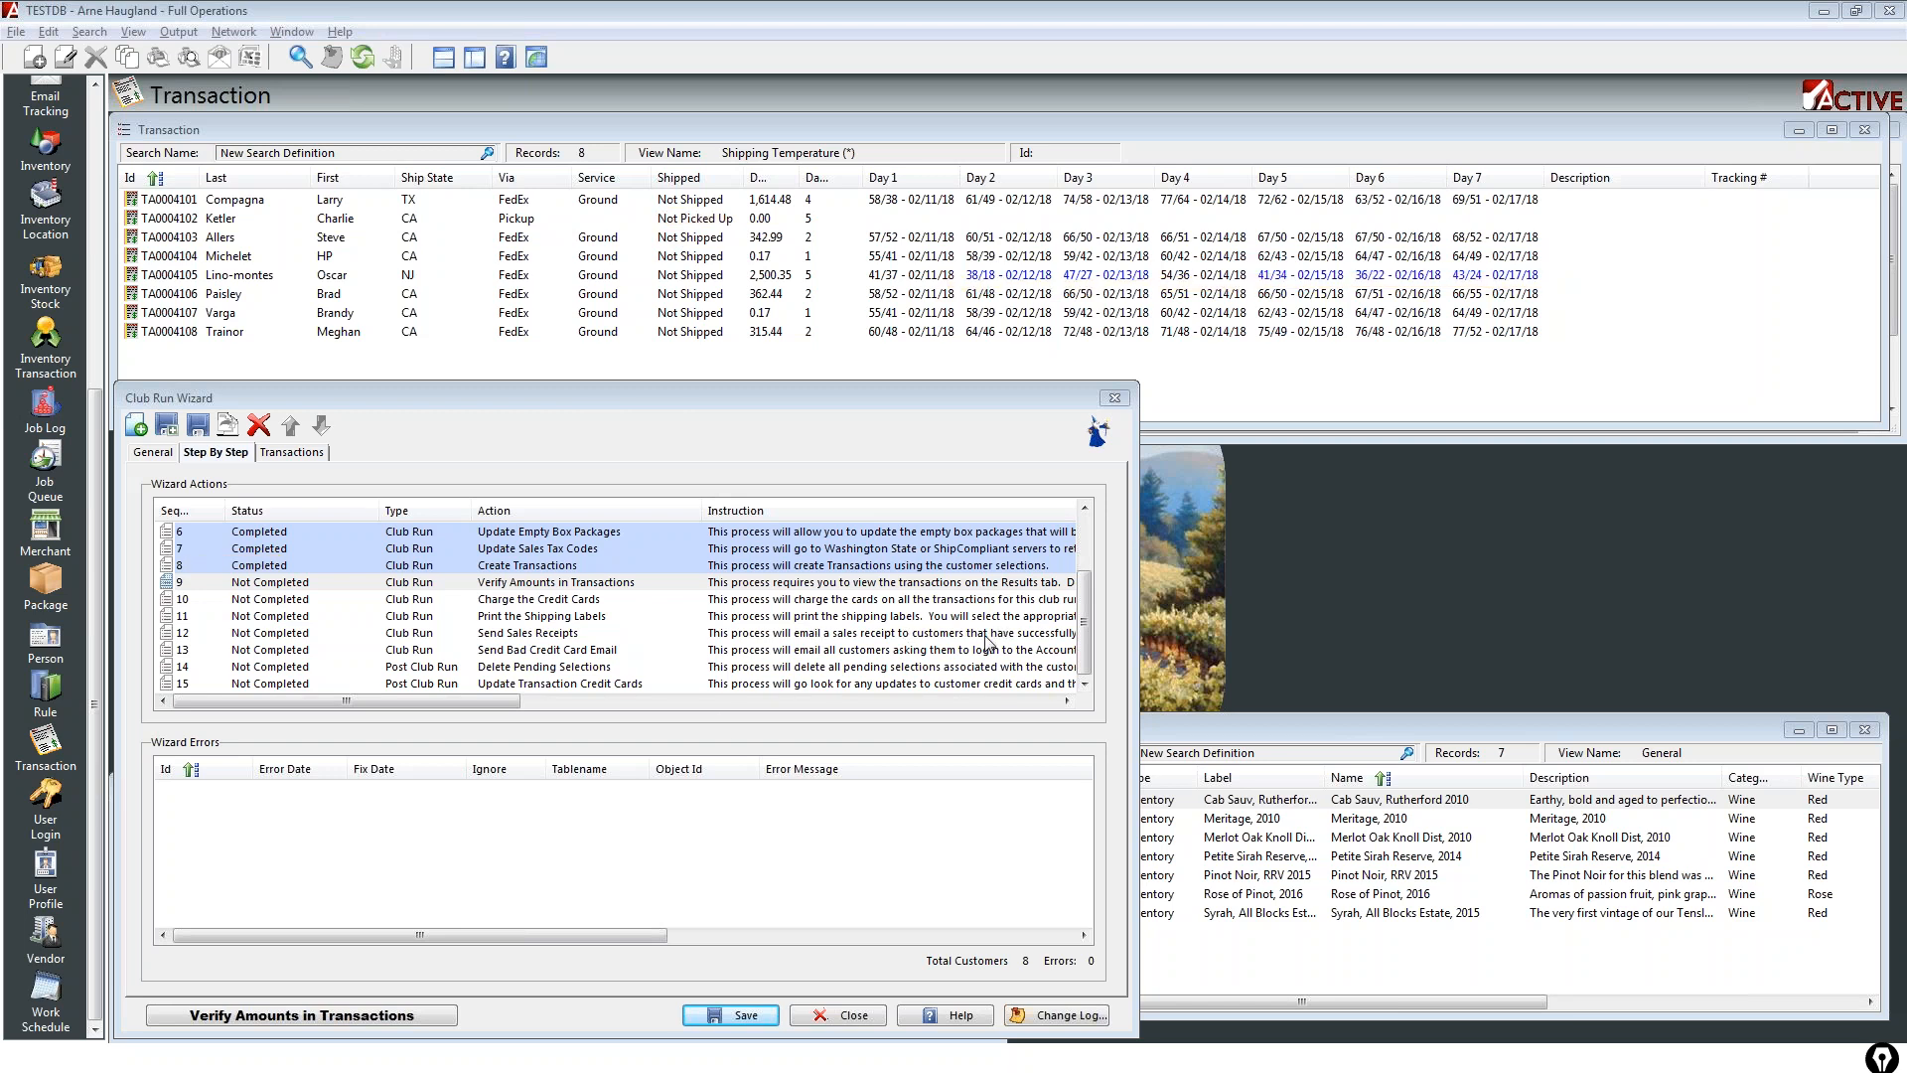
# Step: Switch to the PowerPoint slide show and advance to Step 9 - Verify Amounts in Transactions
pyautogui.hotkey('alt', 'Tab')
pyautogui.hotkey('alt', 'Tab')
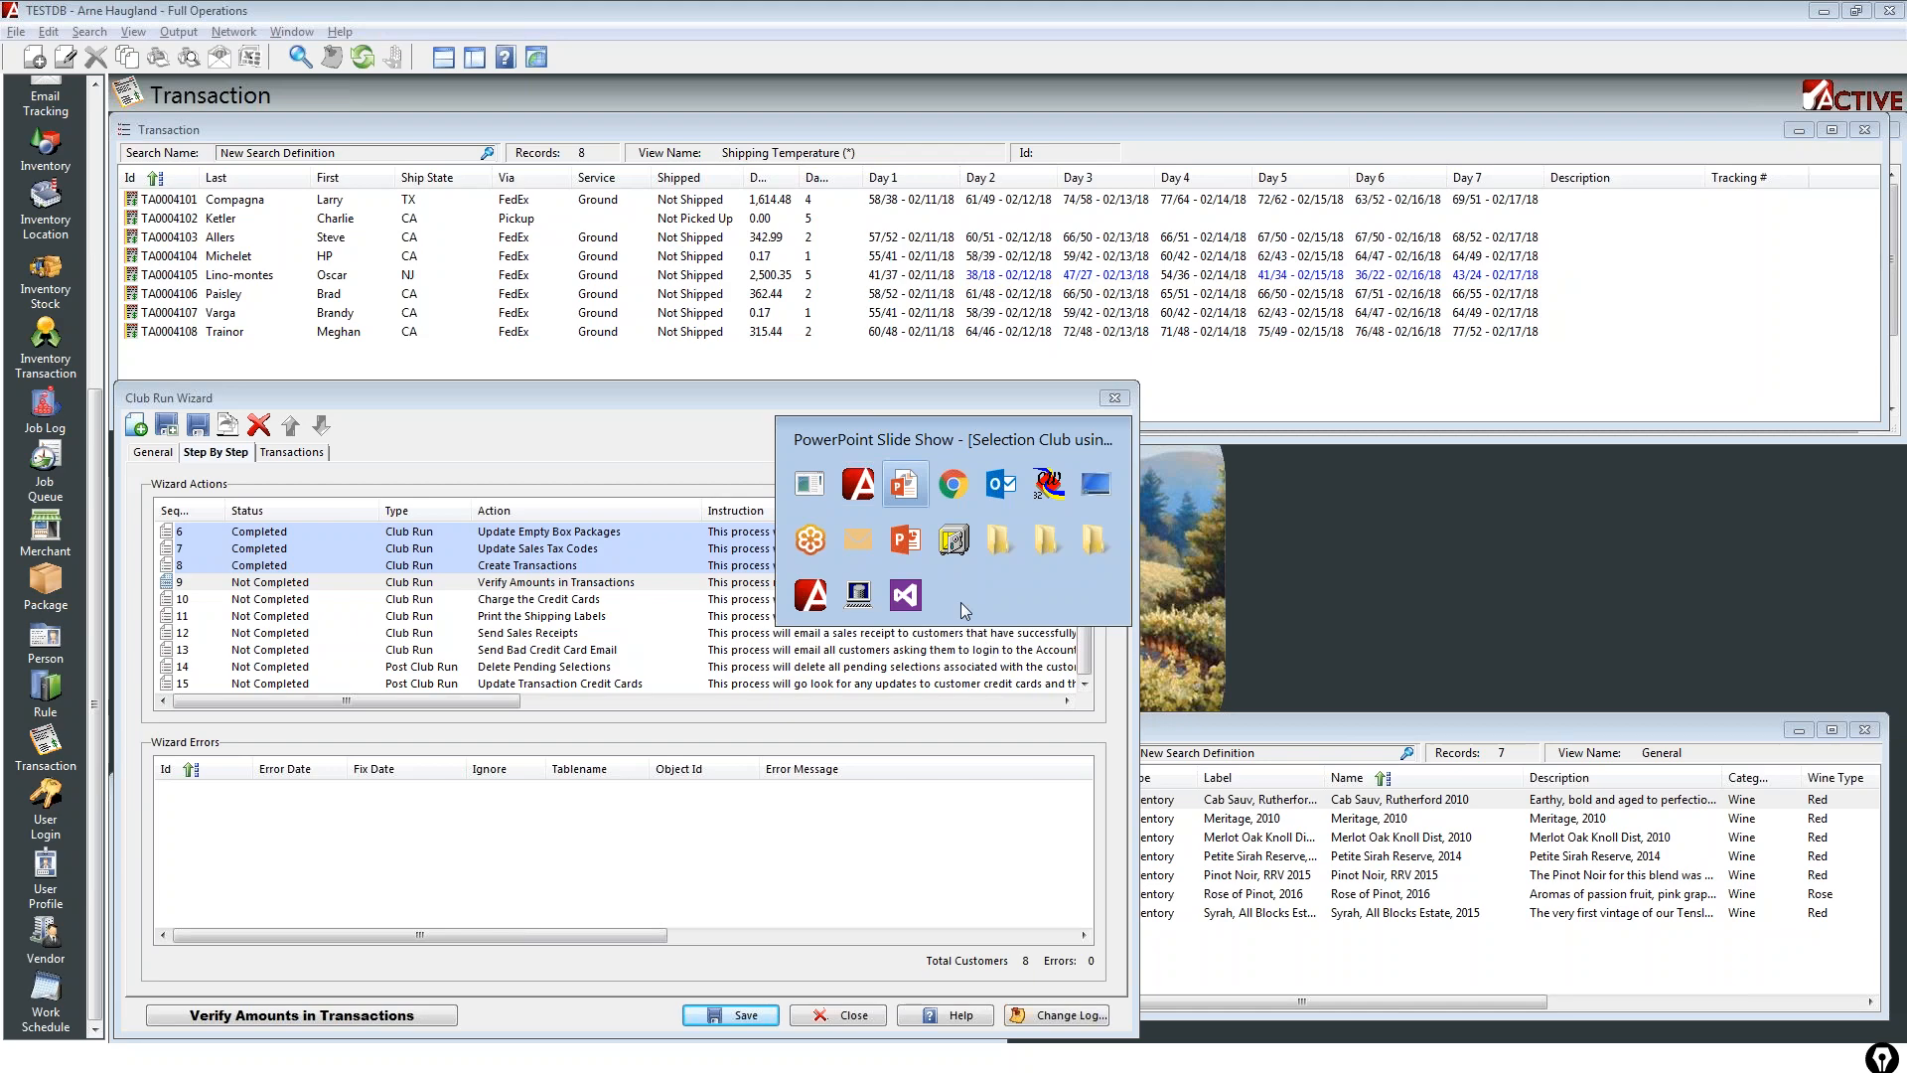
pyautogui.press('Right')
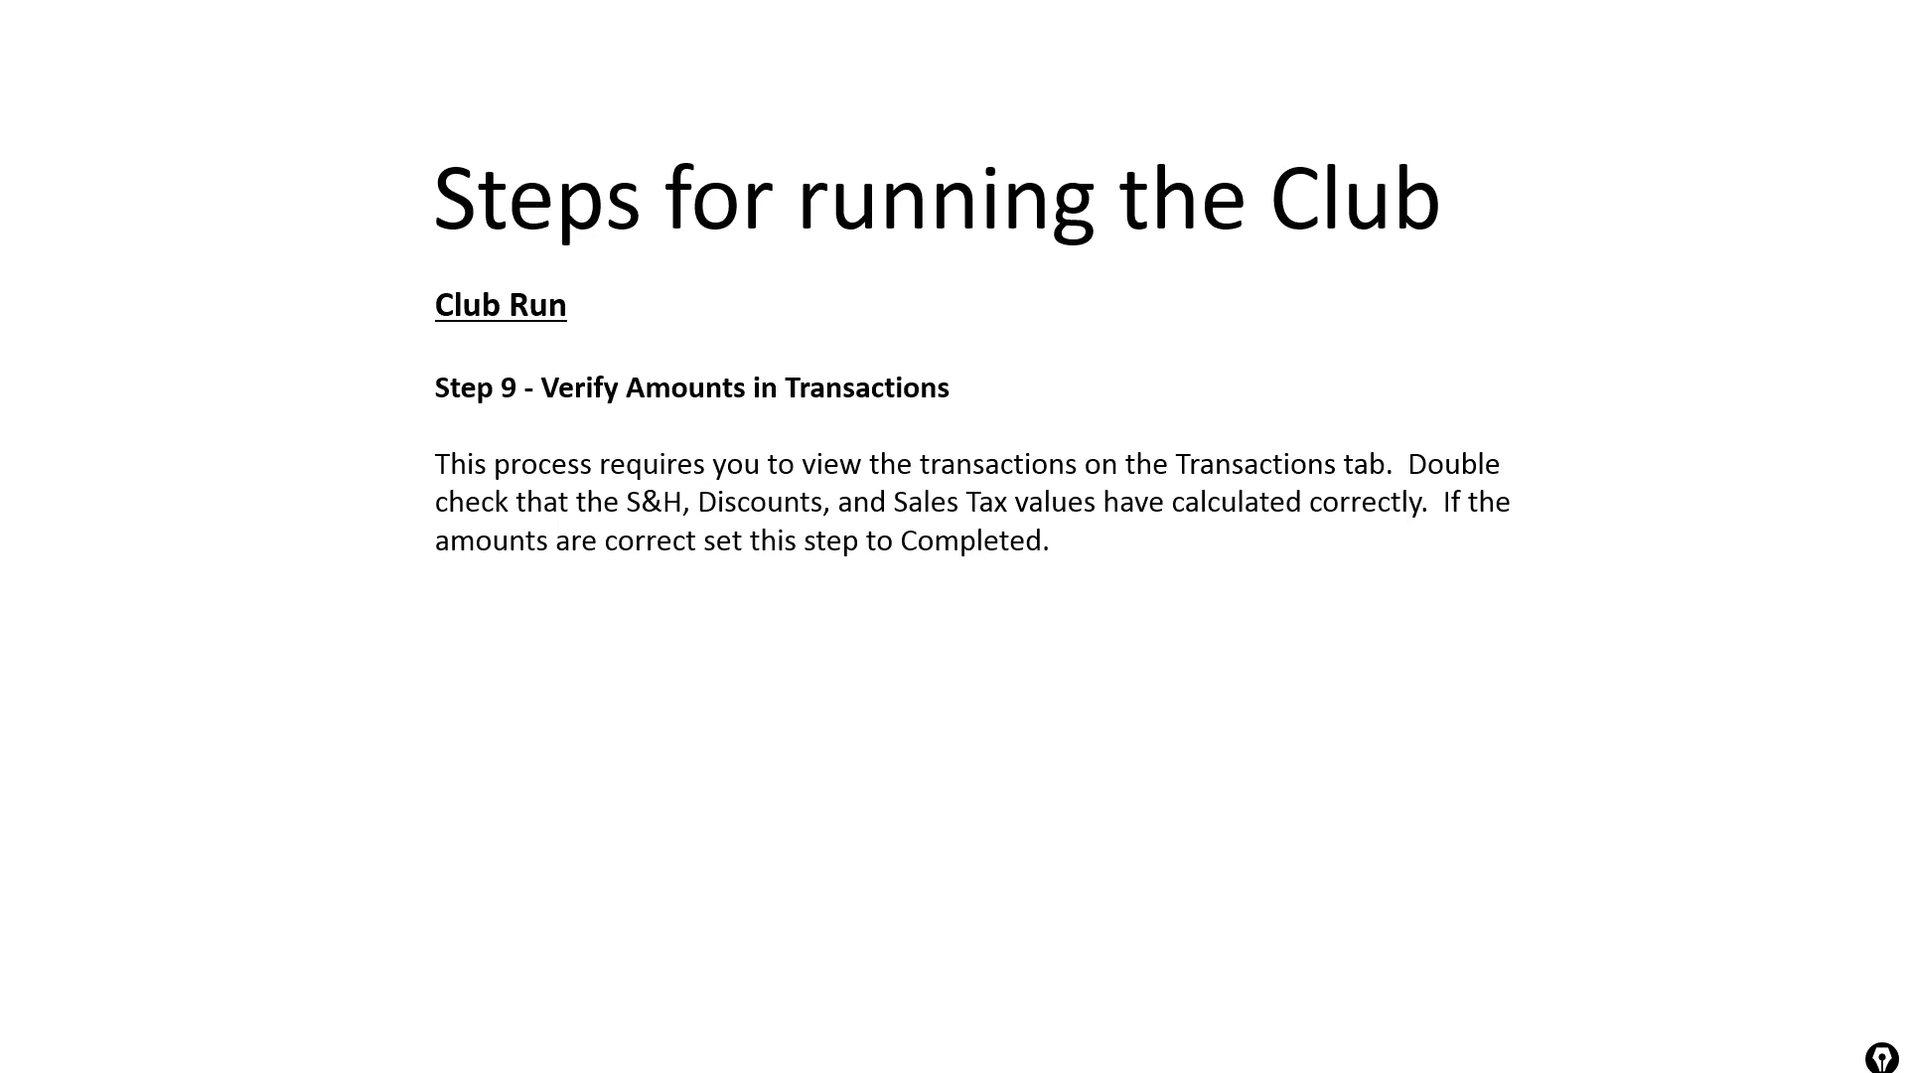
# Step: Return to TESTDB, display the club run's transactions in a wider wizard window, and examine their tax, S&H, actual shipping and selling price amounts
pyautogui.hotkey('alt', 'Tab')
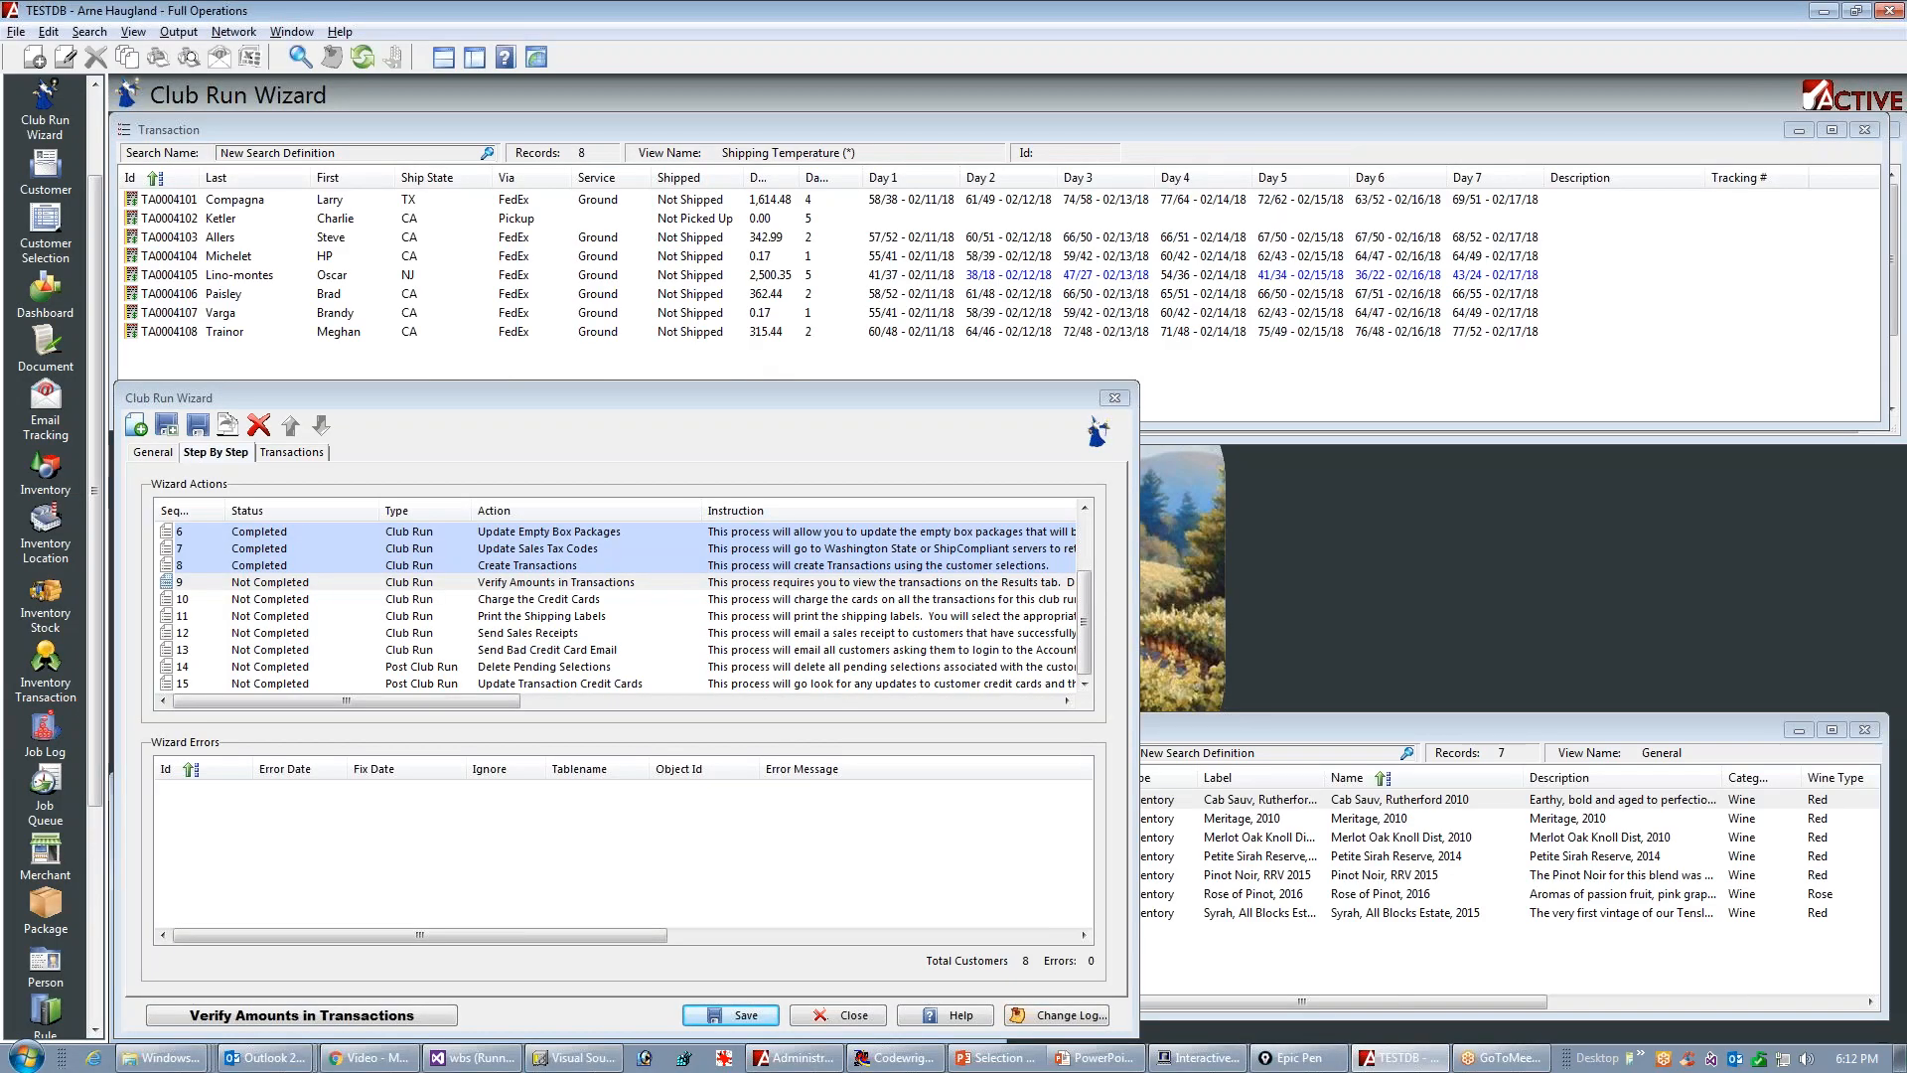
pyautogui.click(277, 453)
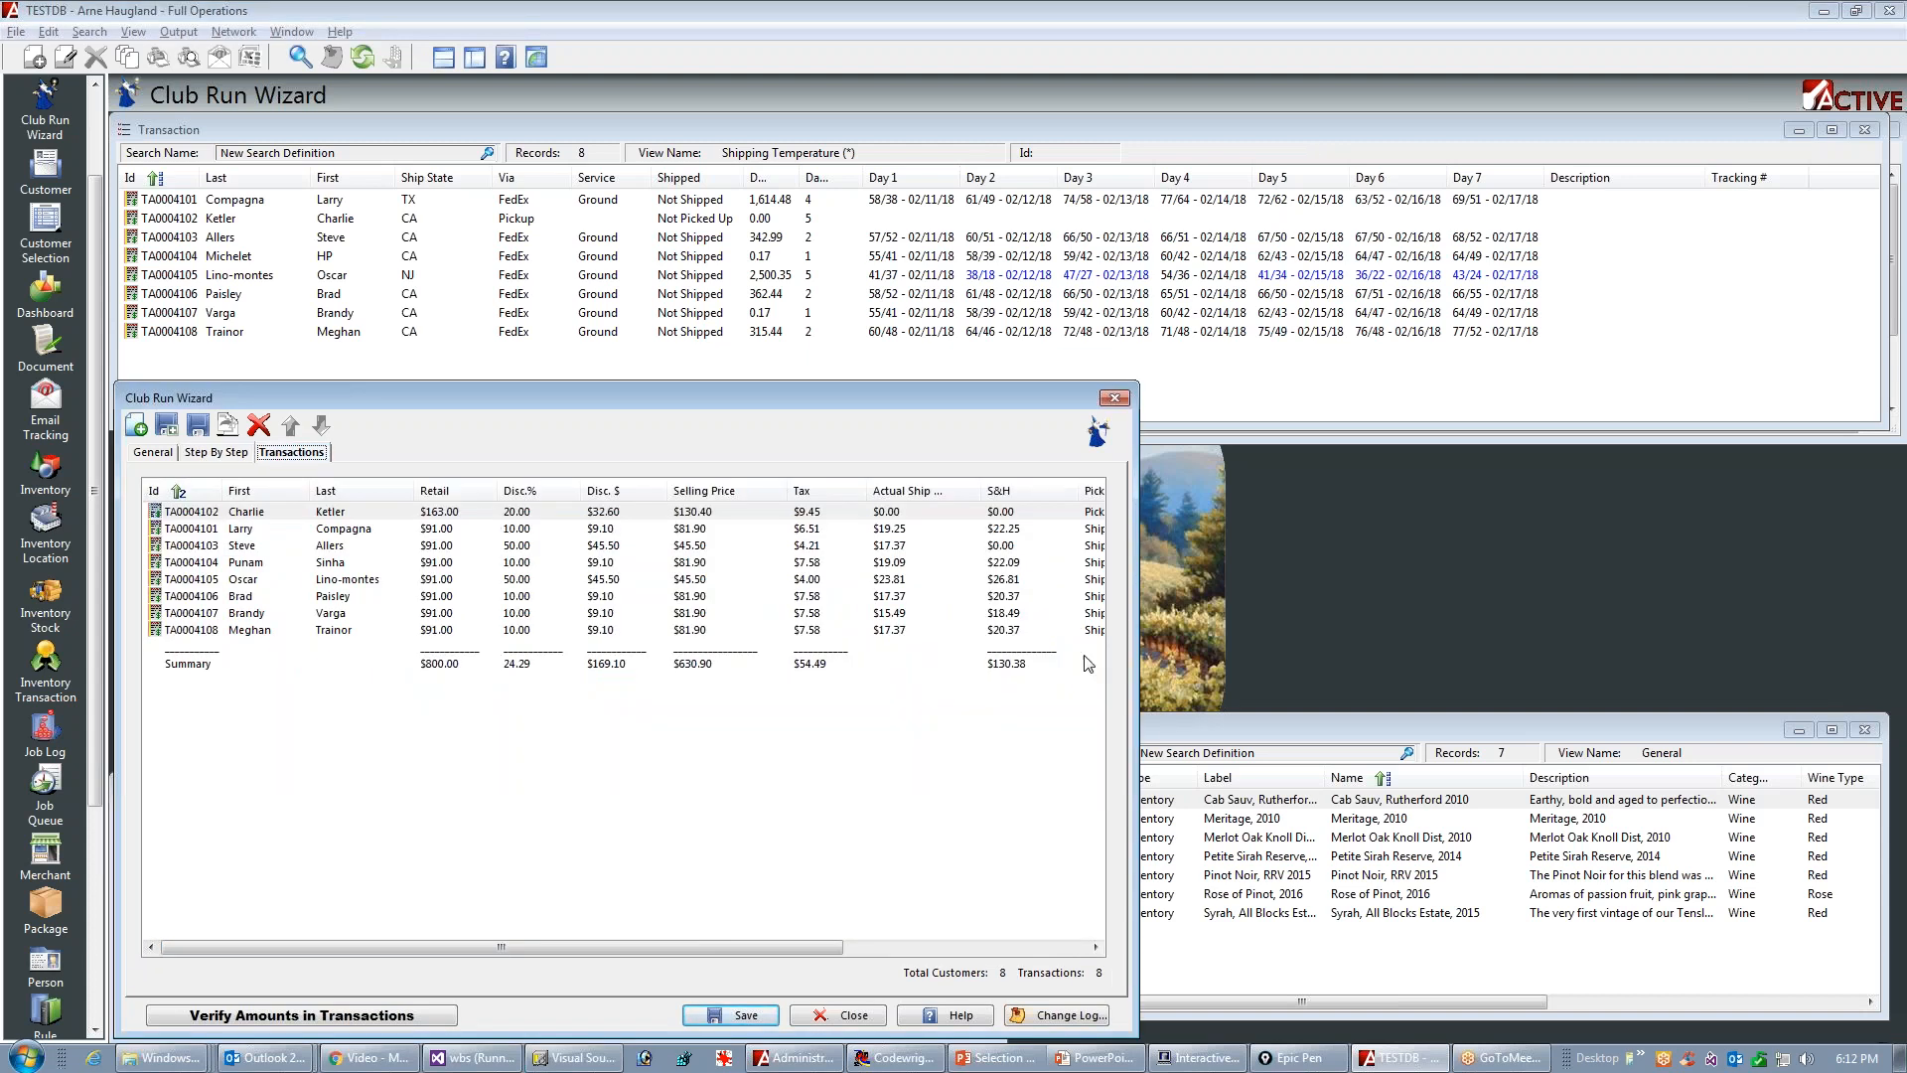
pyautogui.moveTo(1135, 677); pyautogui.dragTo(1526, 678)
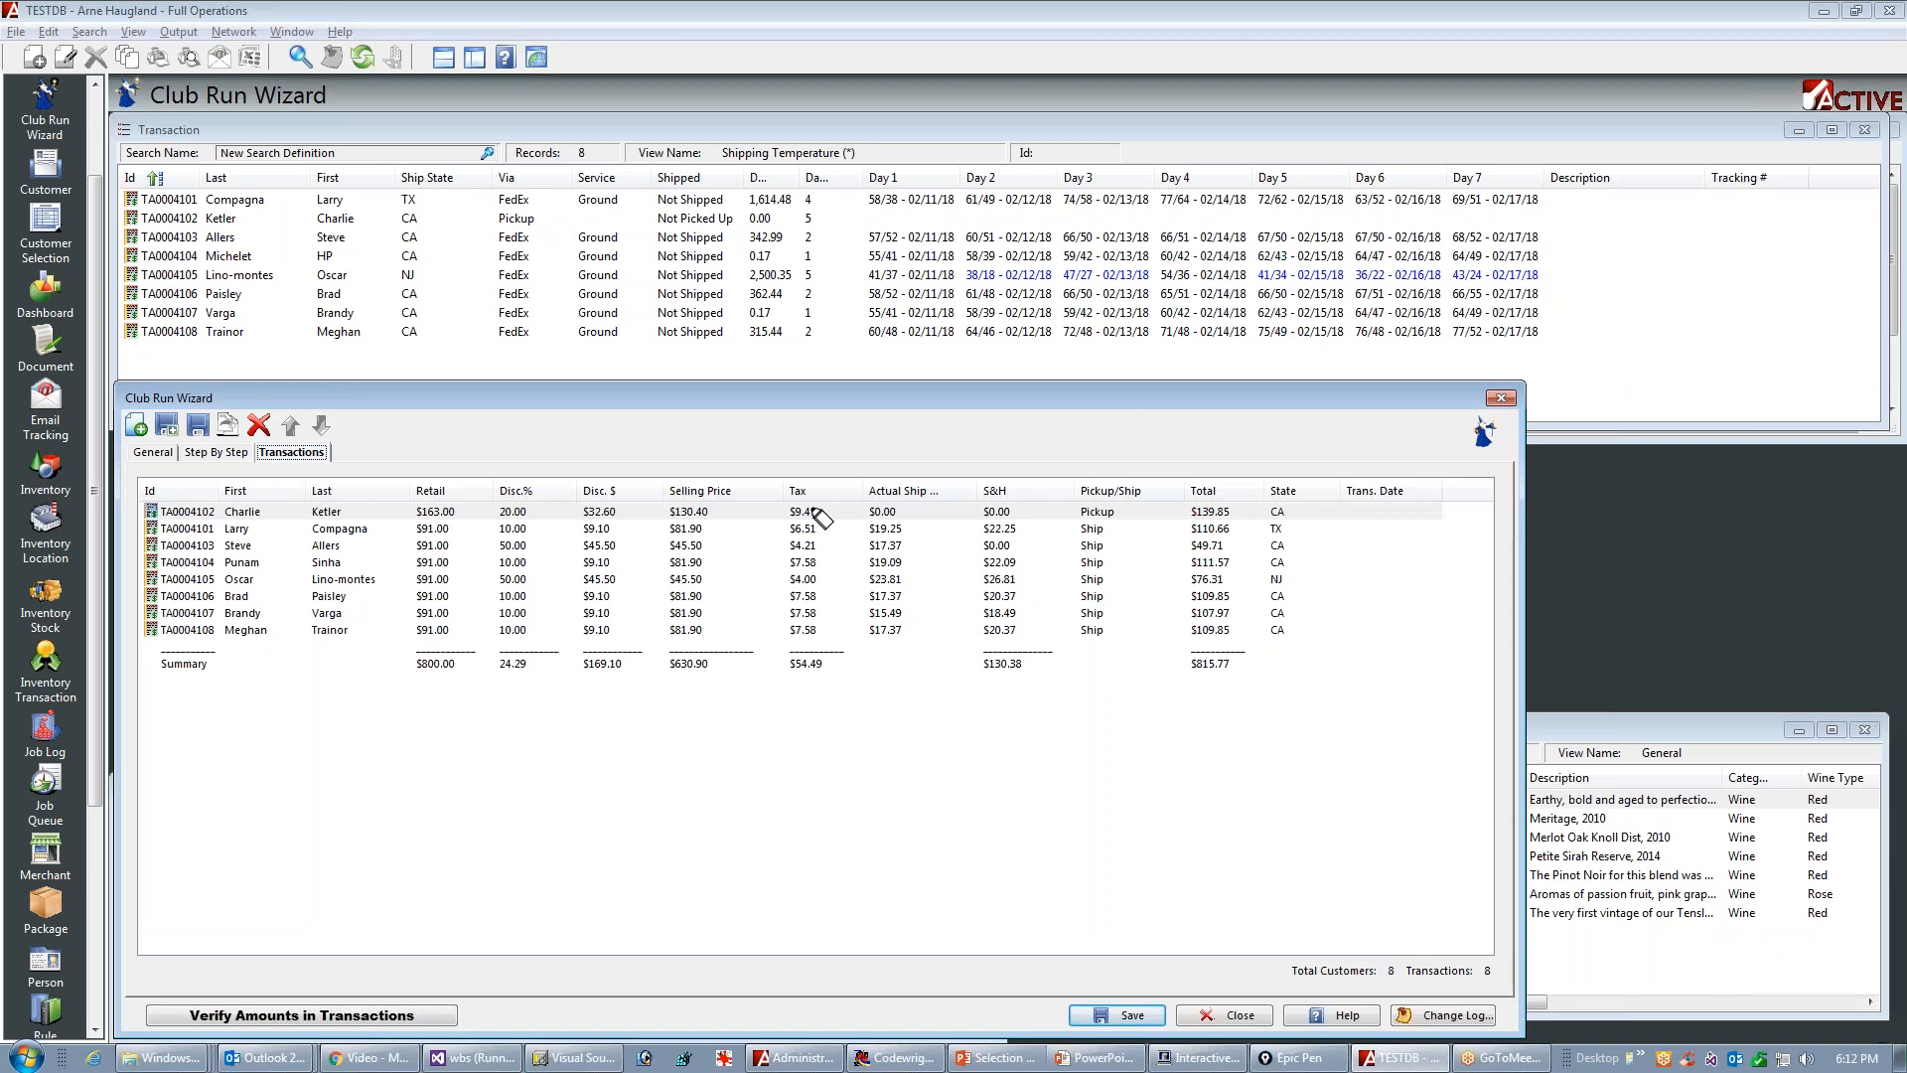
pyautogui.moveTo(792, 516); pyautogui.dragTo(773, 645)
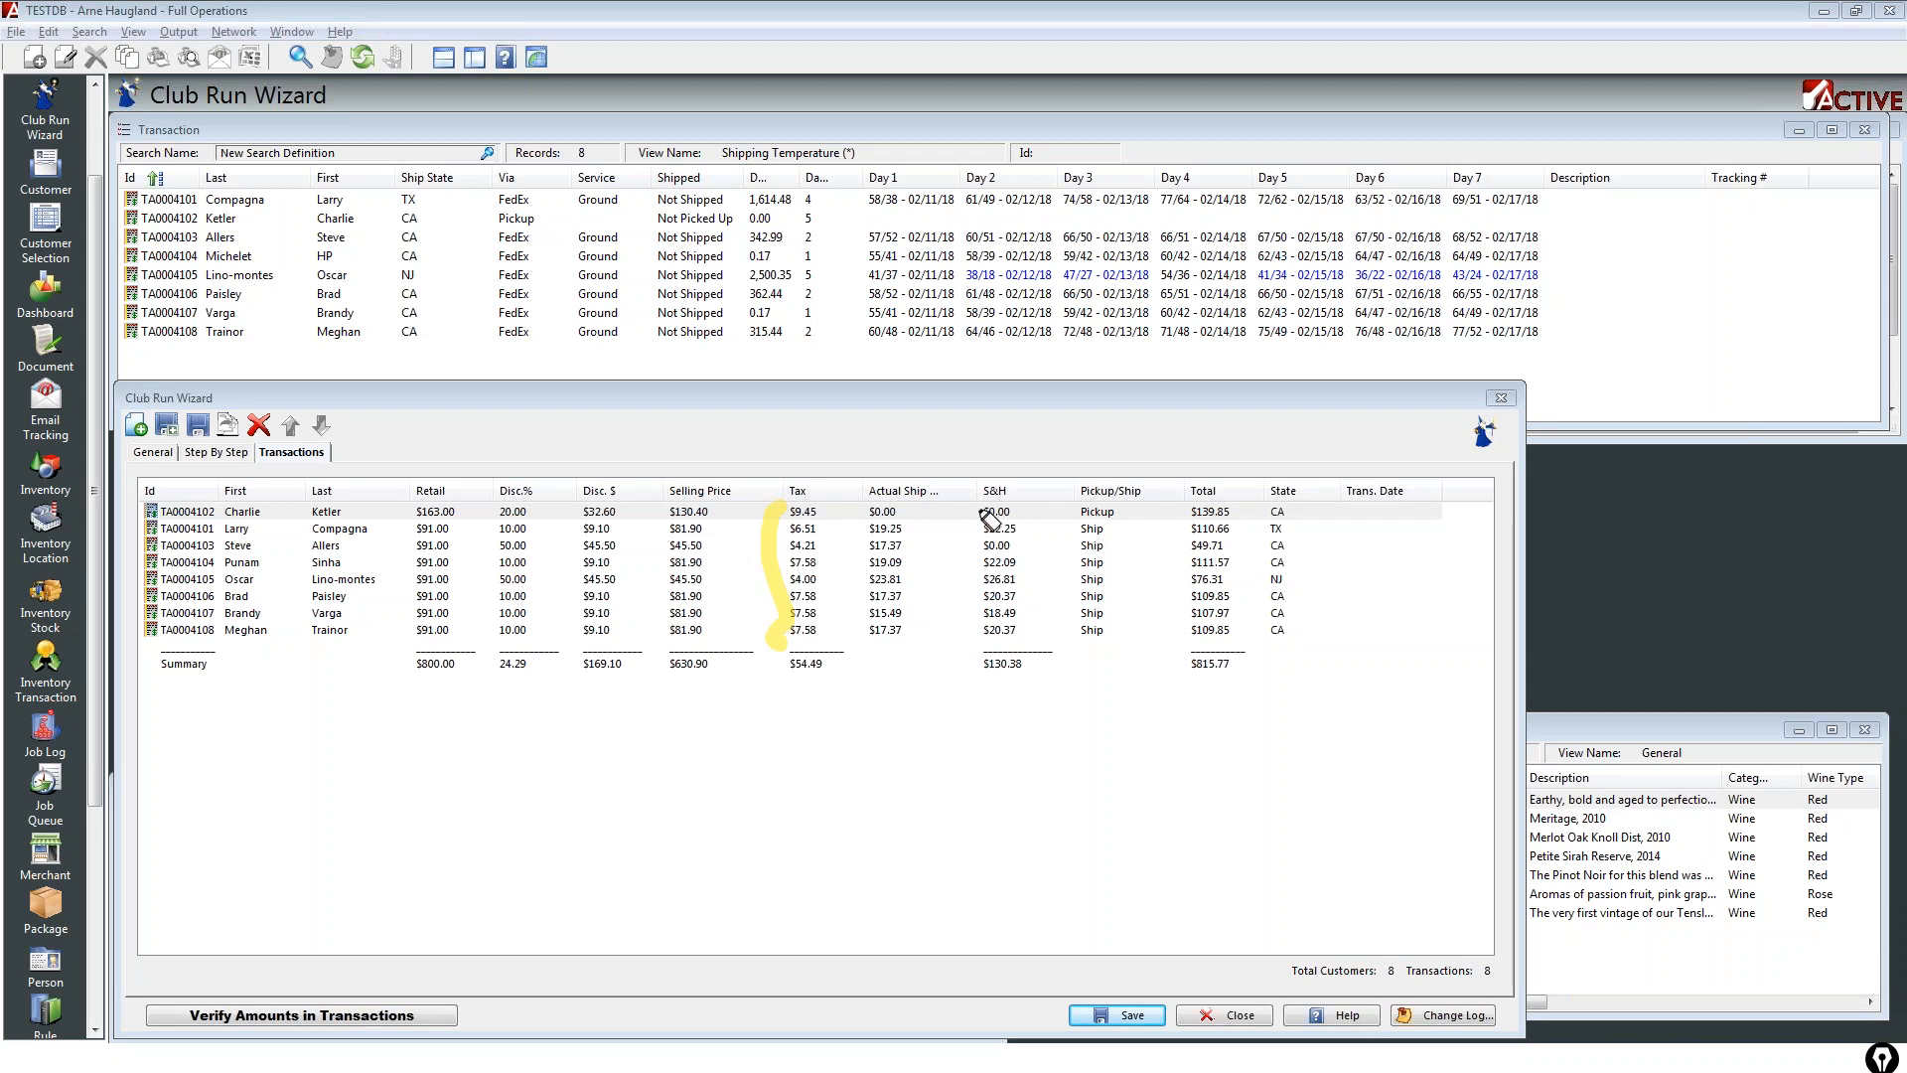
pyautogui.moveTo(975, 510); pyautogui.dragTo(1118, 510)
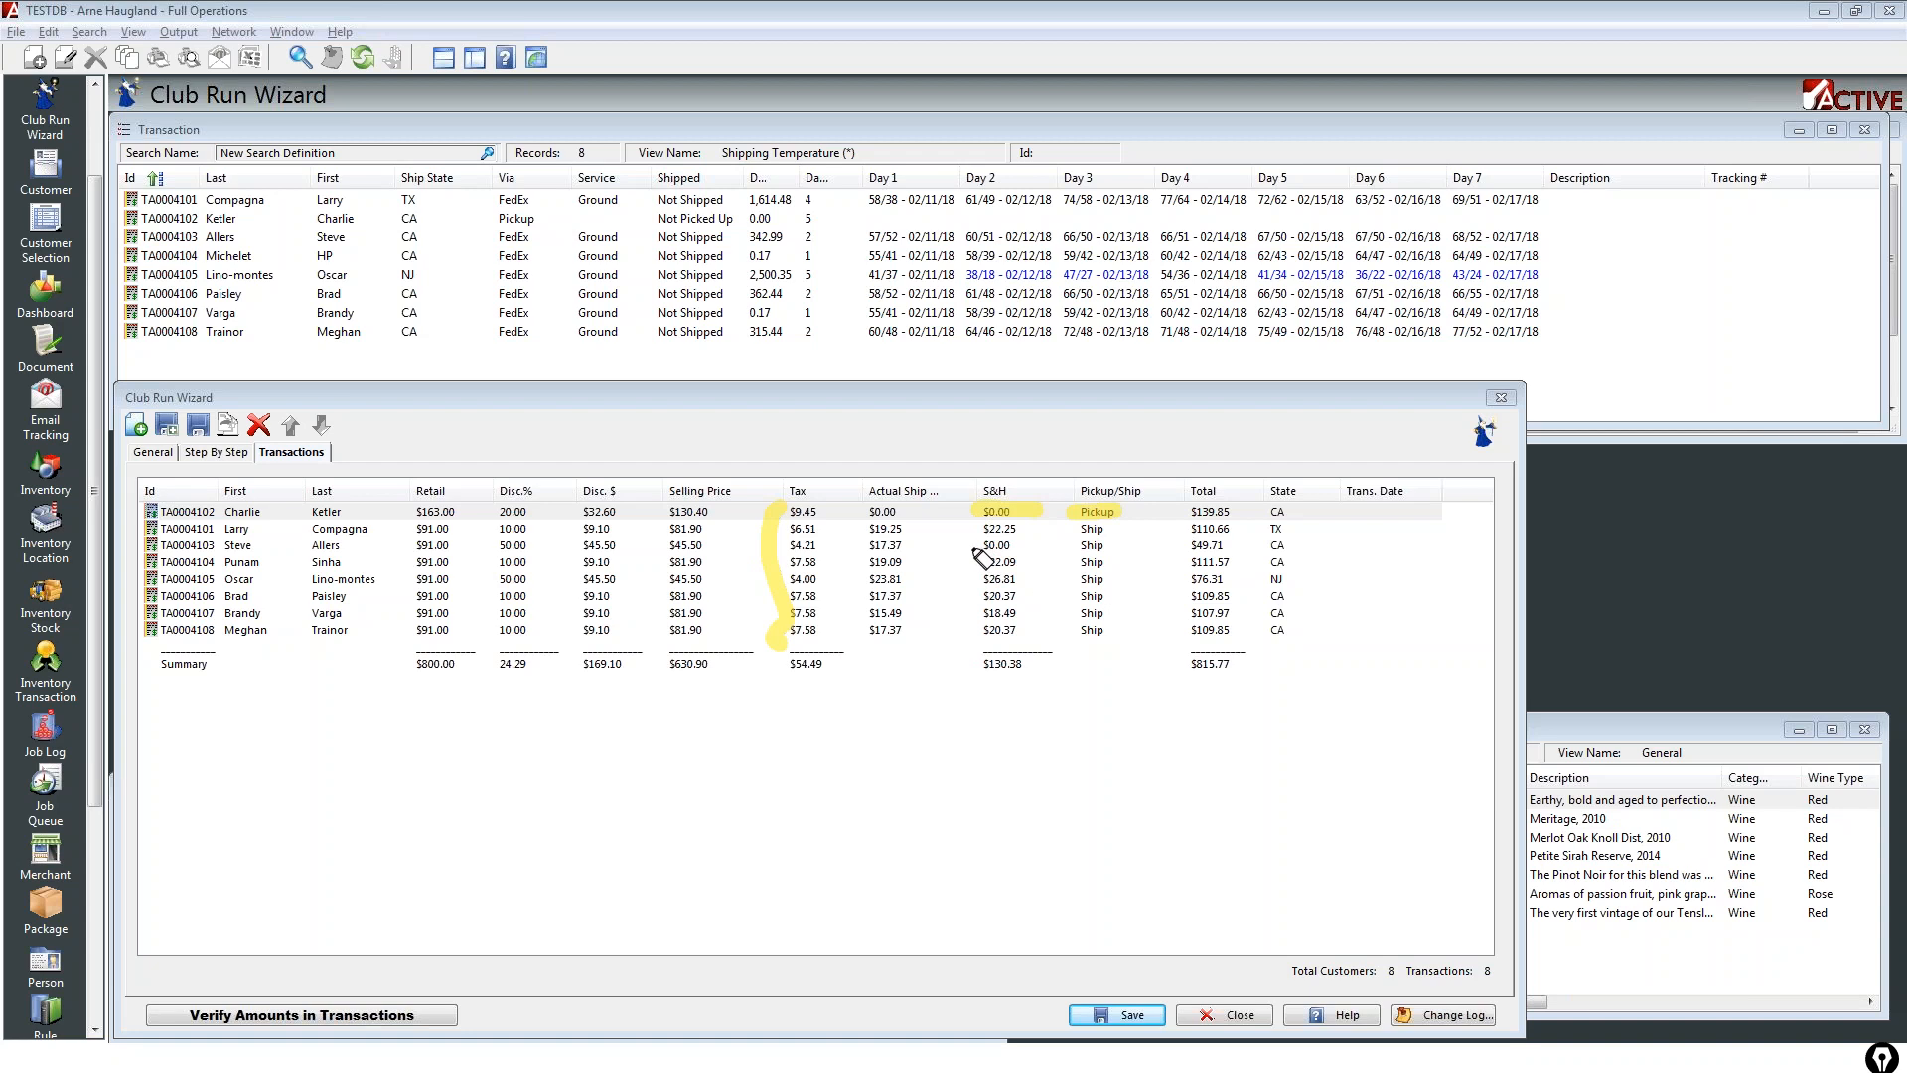
pyautogui.moveTo(969, 545); pyautogui.dragTo(1045, 546)
pyautogui.moveTo(867, 545); pyautogui.dragTo(892, 546)
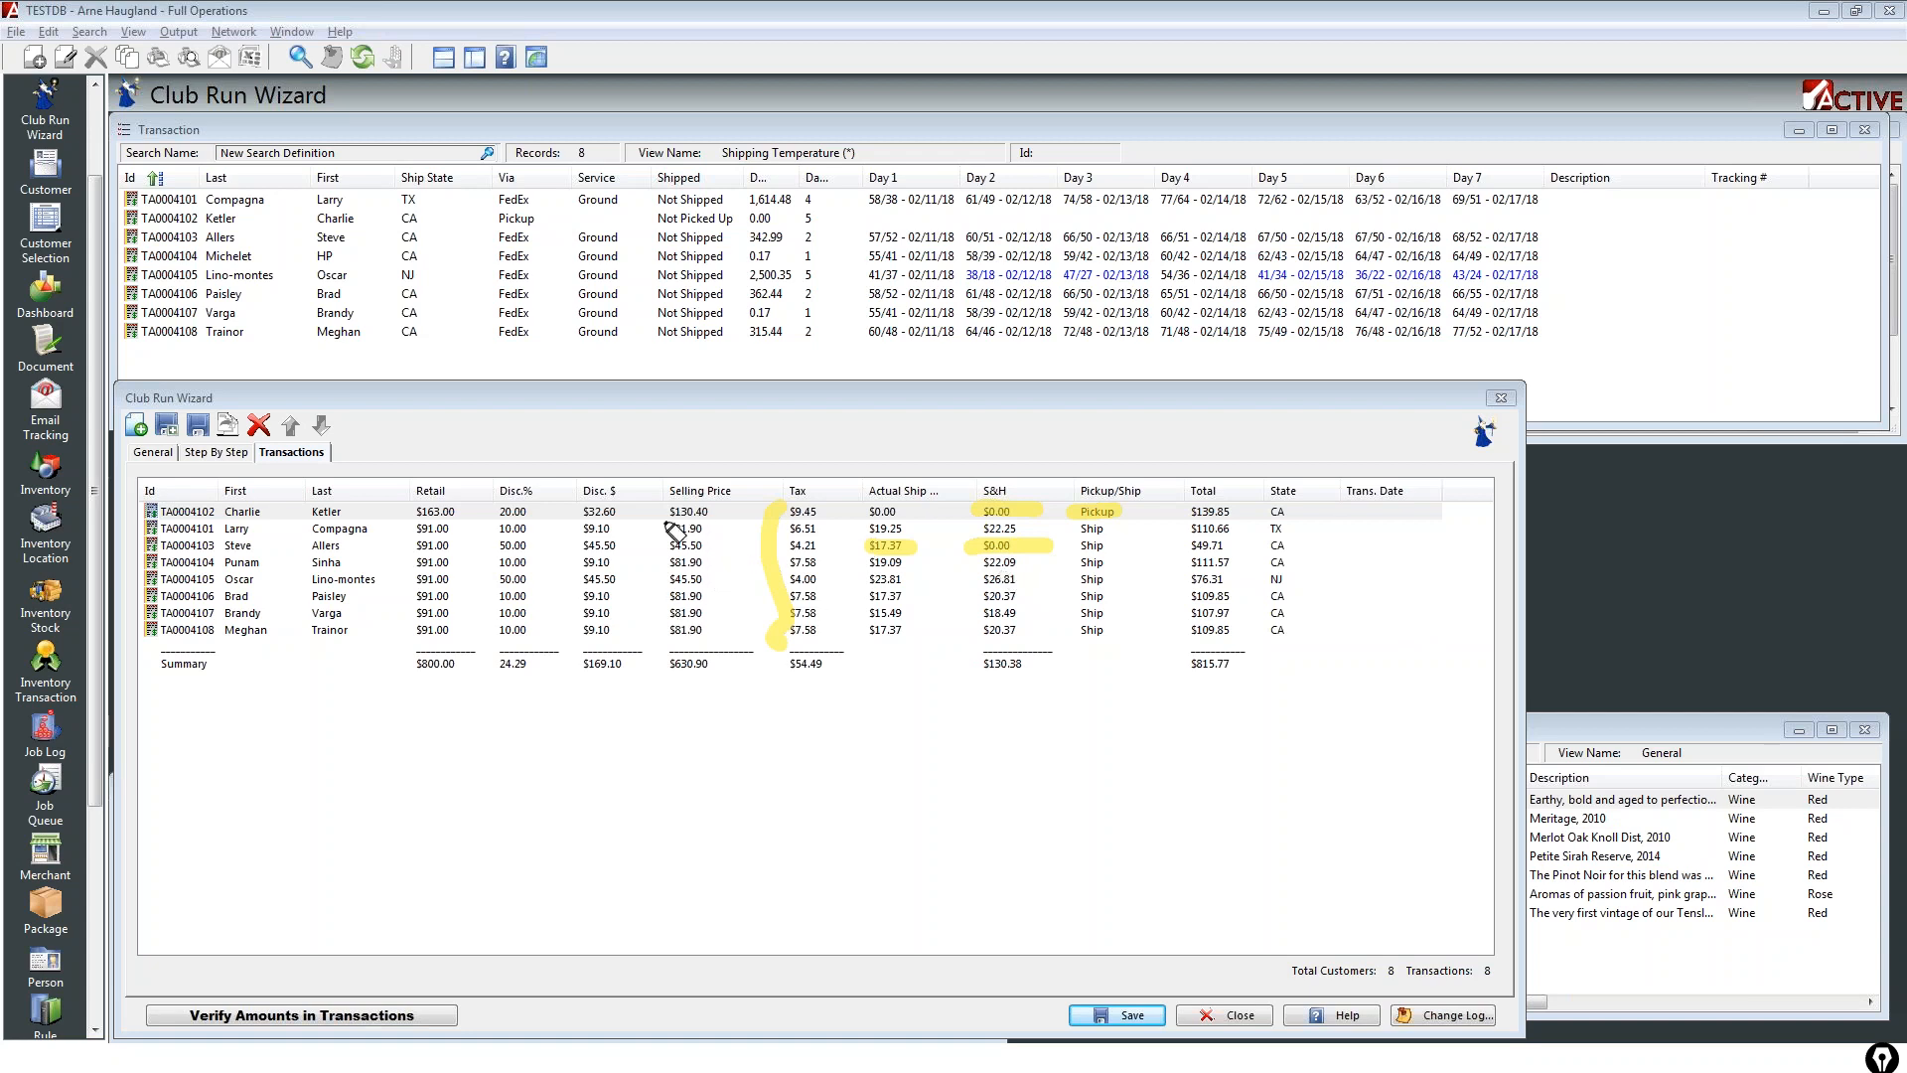
pyautogui.moveTo(653, 513); pyautogui.dragTo(664, 639)
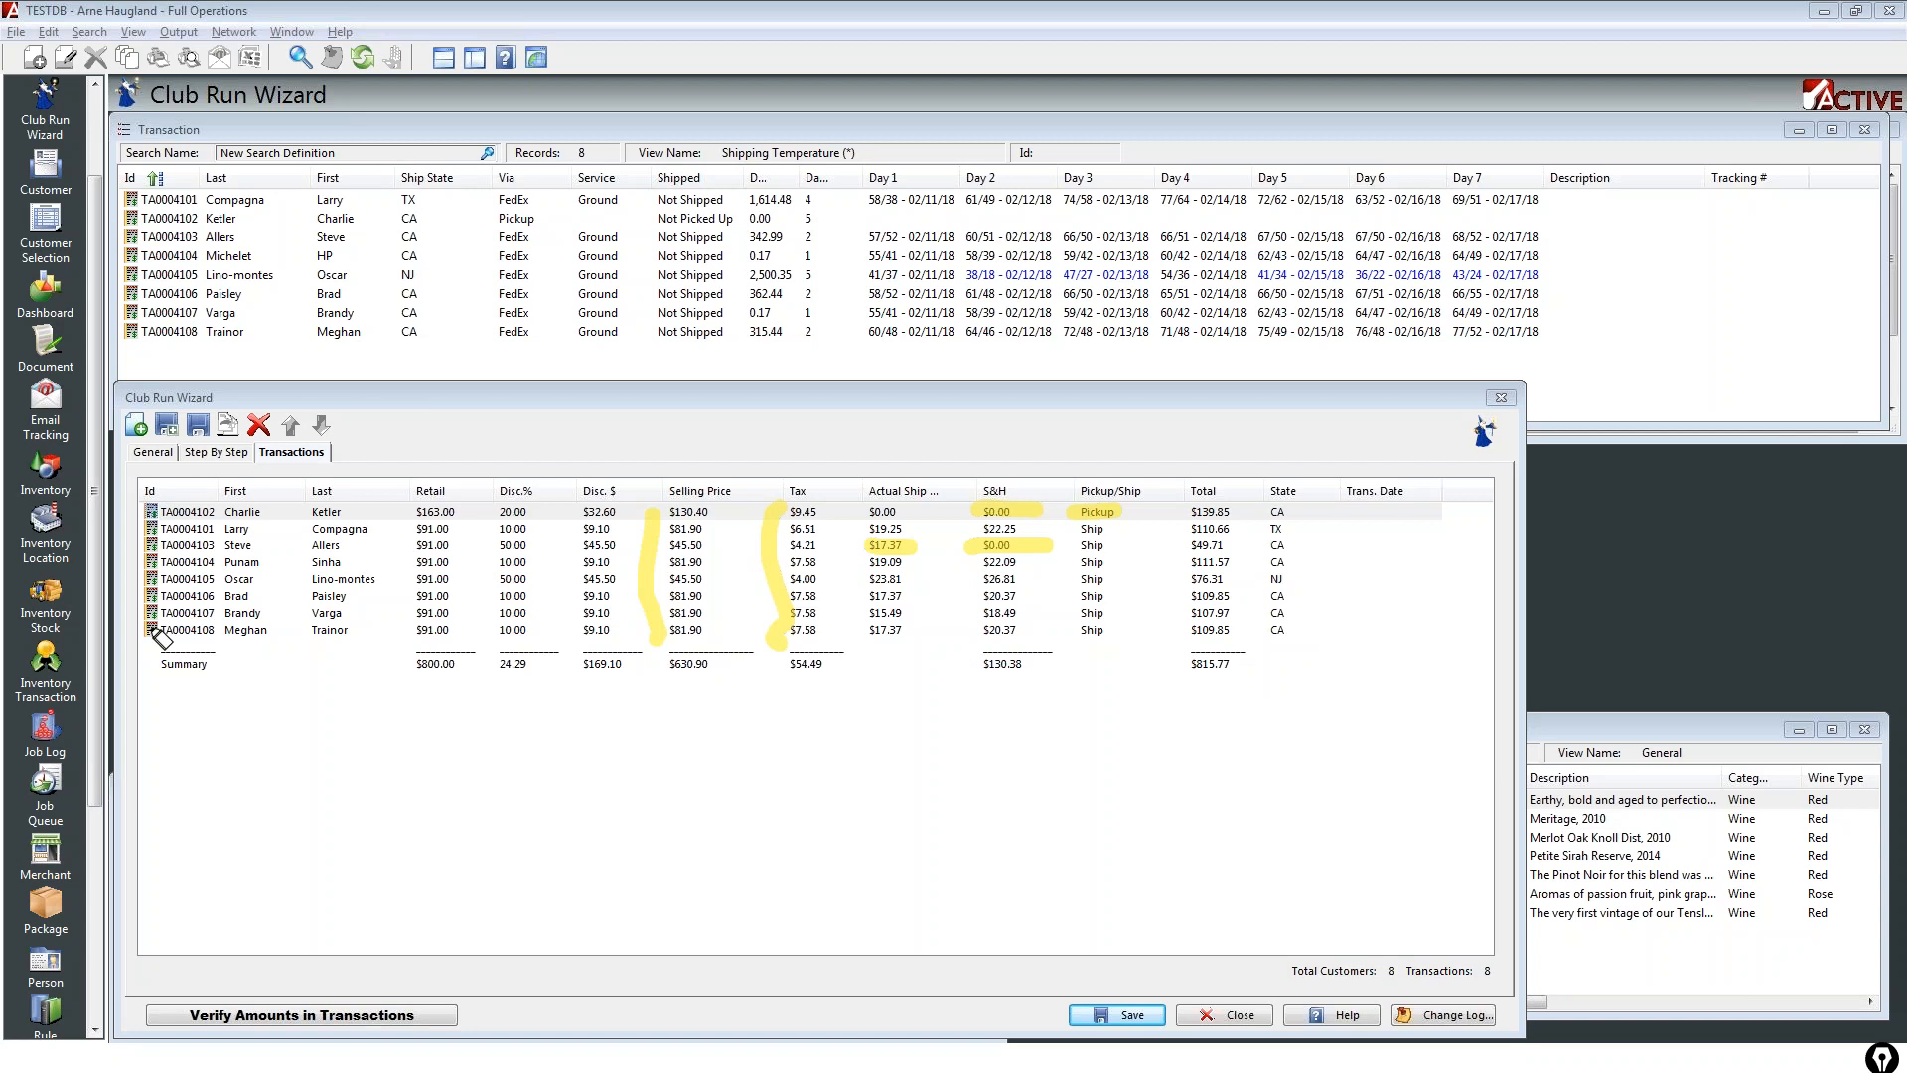
pyautogui.press('Escape')
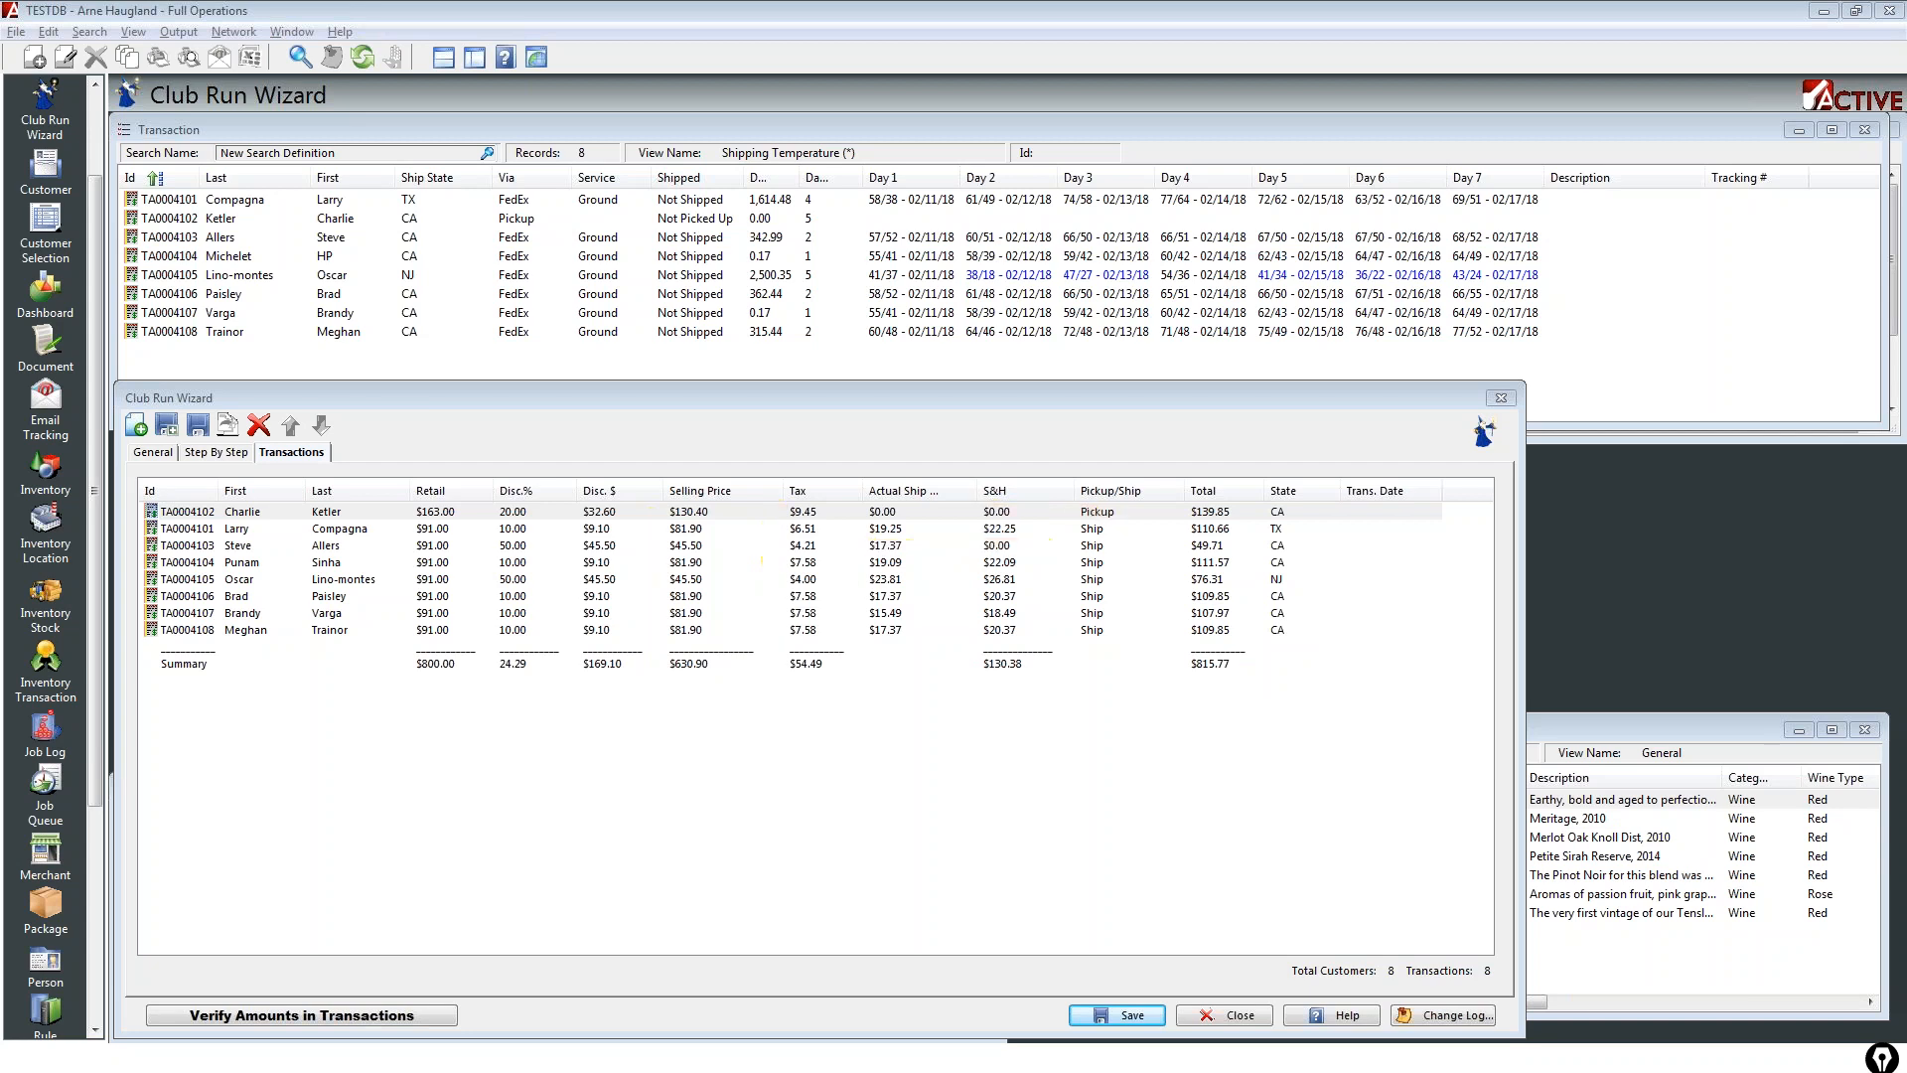
# Step: Open the Ship transaction with $0.00 S&H, examine its sales order detail and the customer's special ship discount, and close it
pyautogui.click(860, 545)
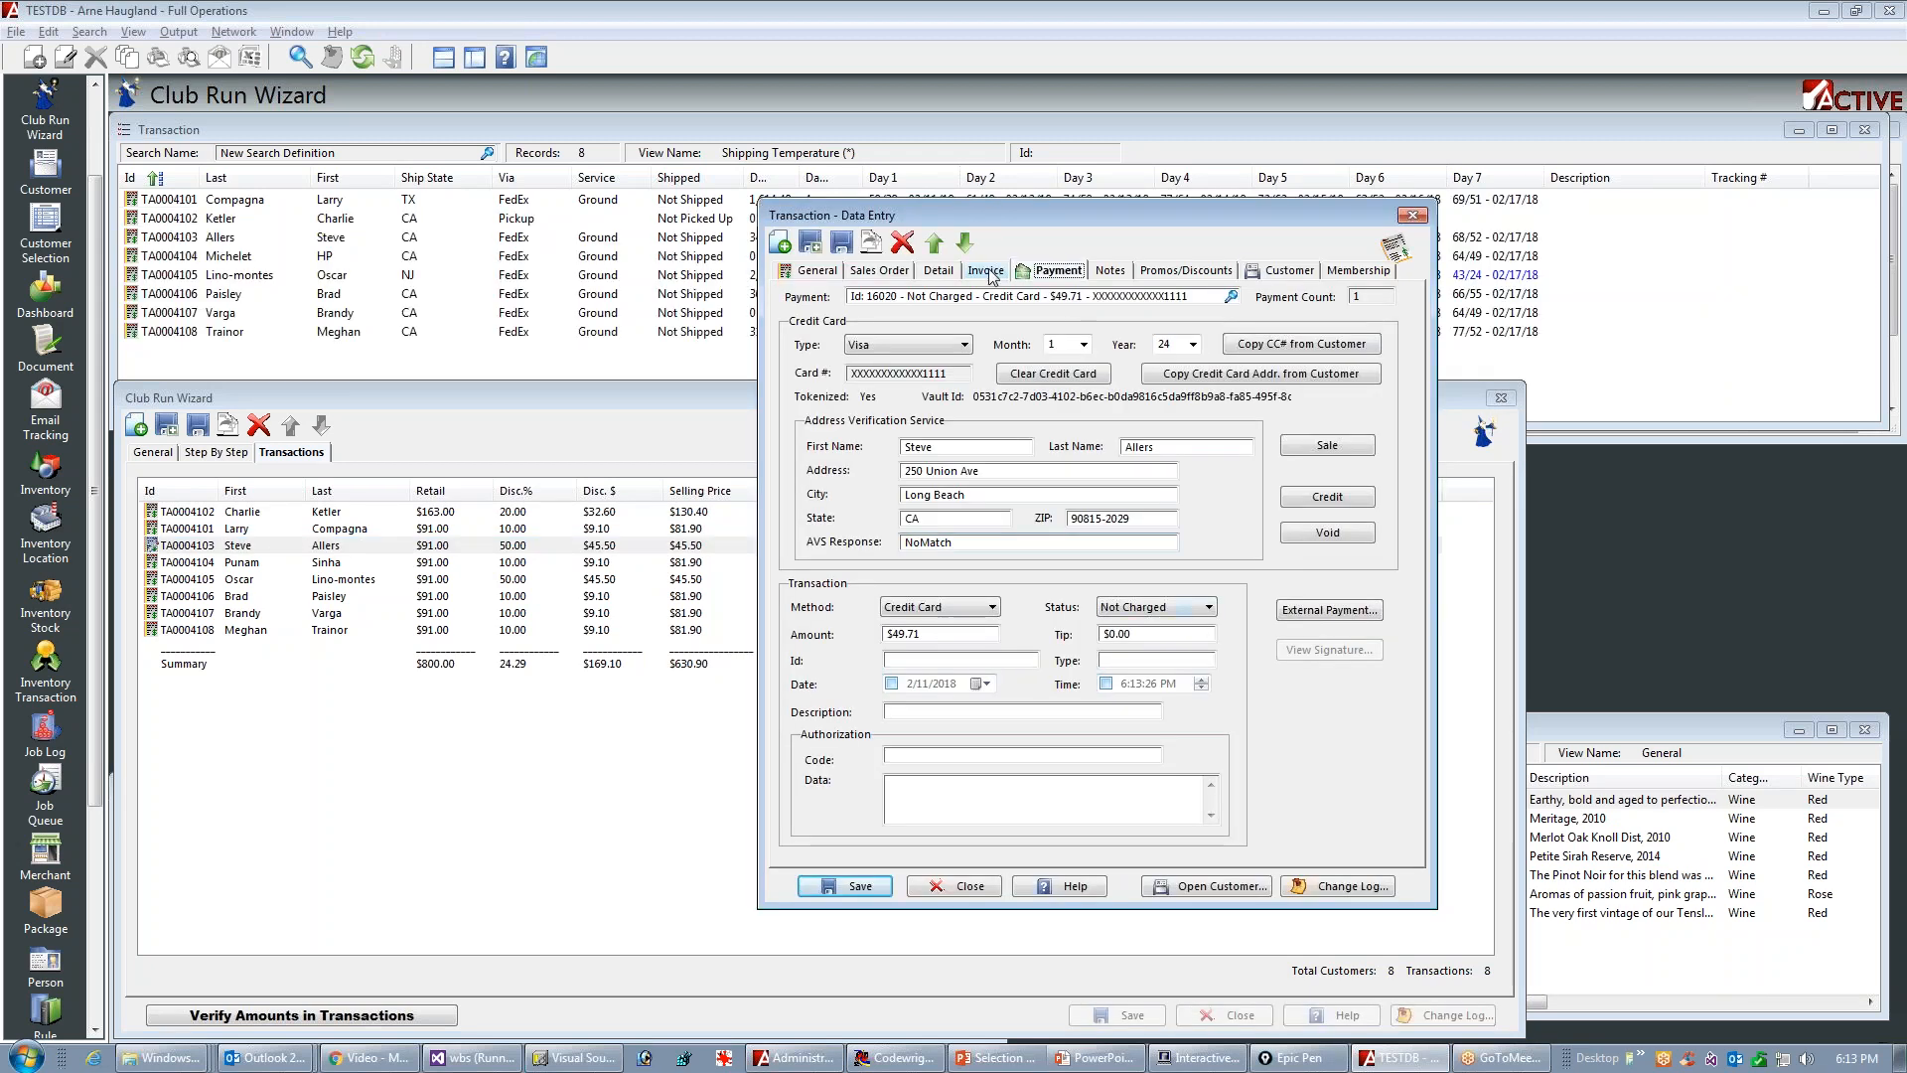
pyautogui.click(939, 271)
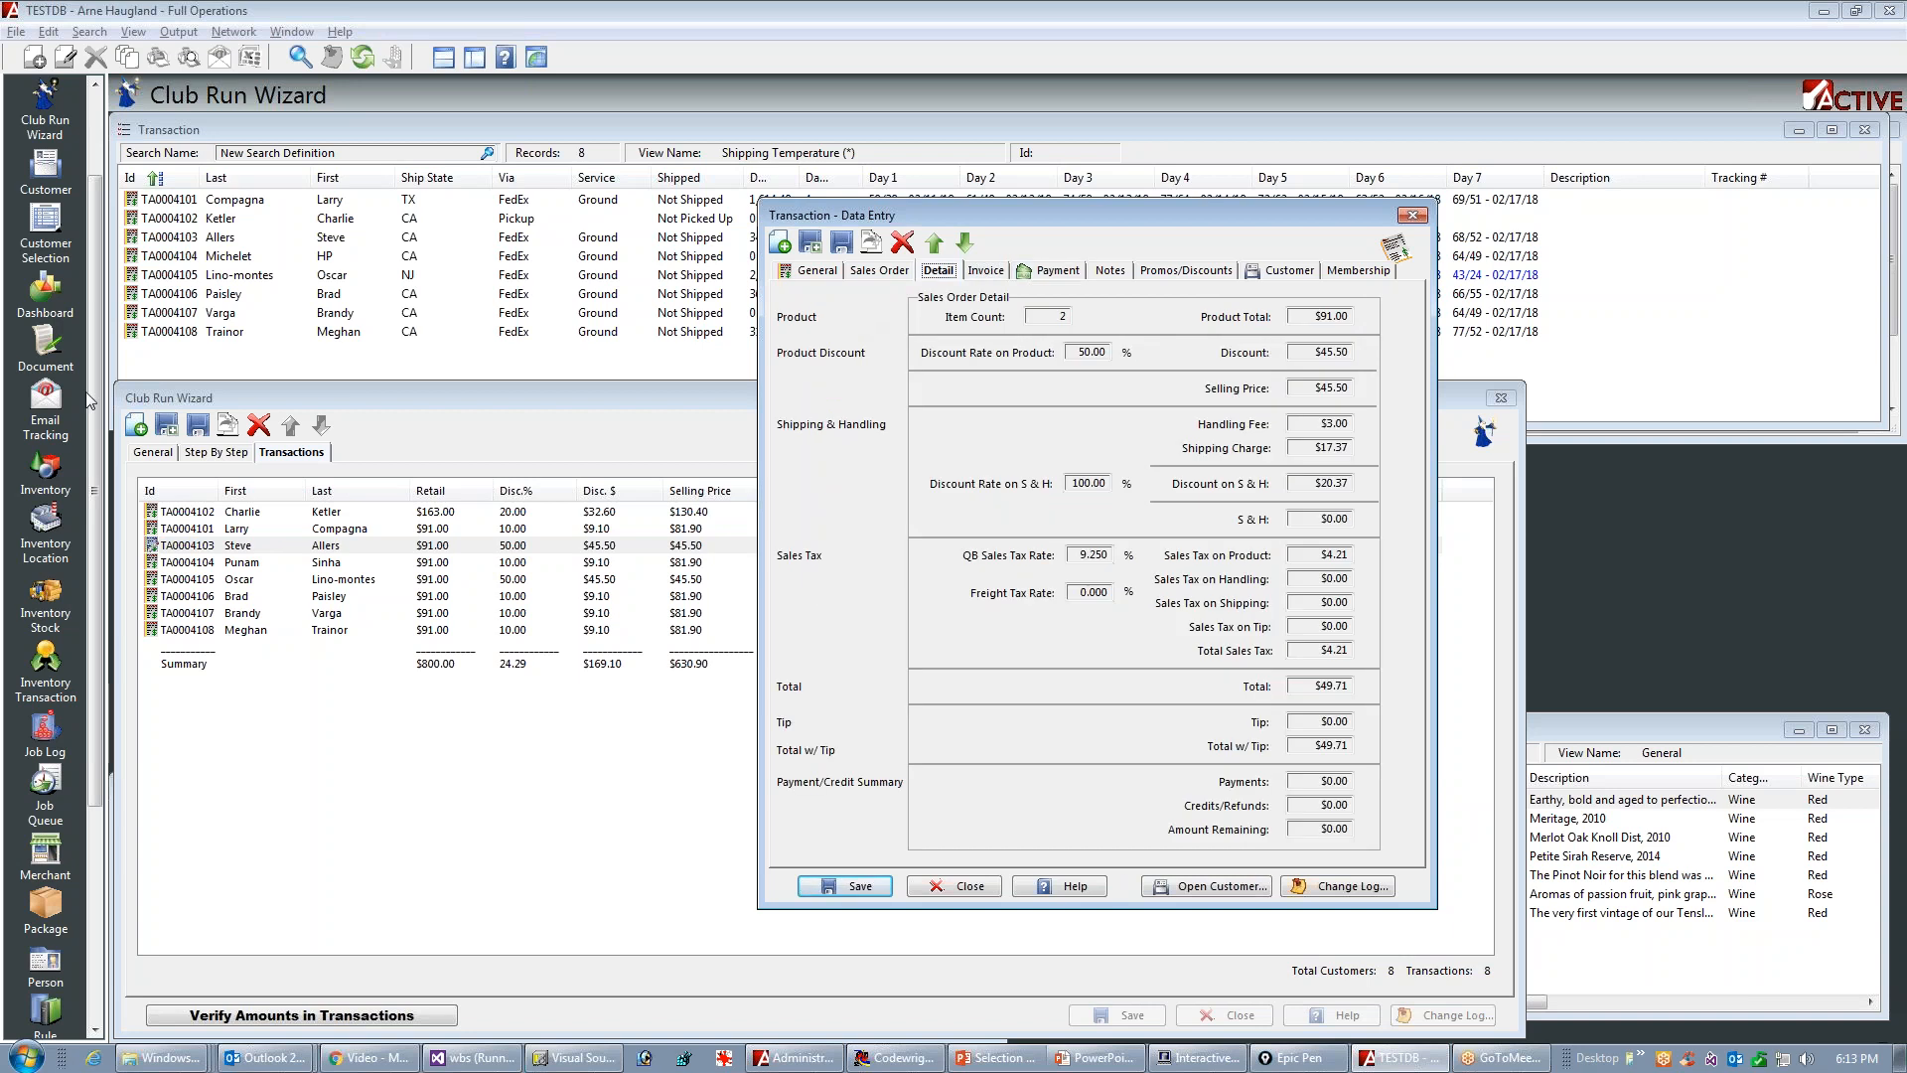
pyautogui.moveTo(1098, 448)
pyautogui.mouseDown()
pyautogui.moveTo(1053, 503)
pyautogui.moveTo(1135, 497)
pyautogui.moveTo(1114, 452)
pyautogui.mouseUp()
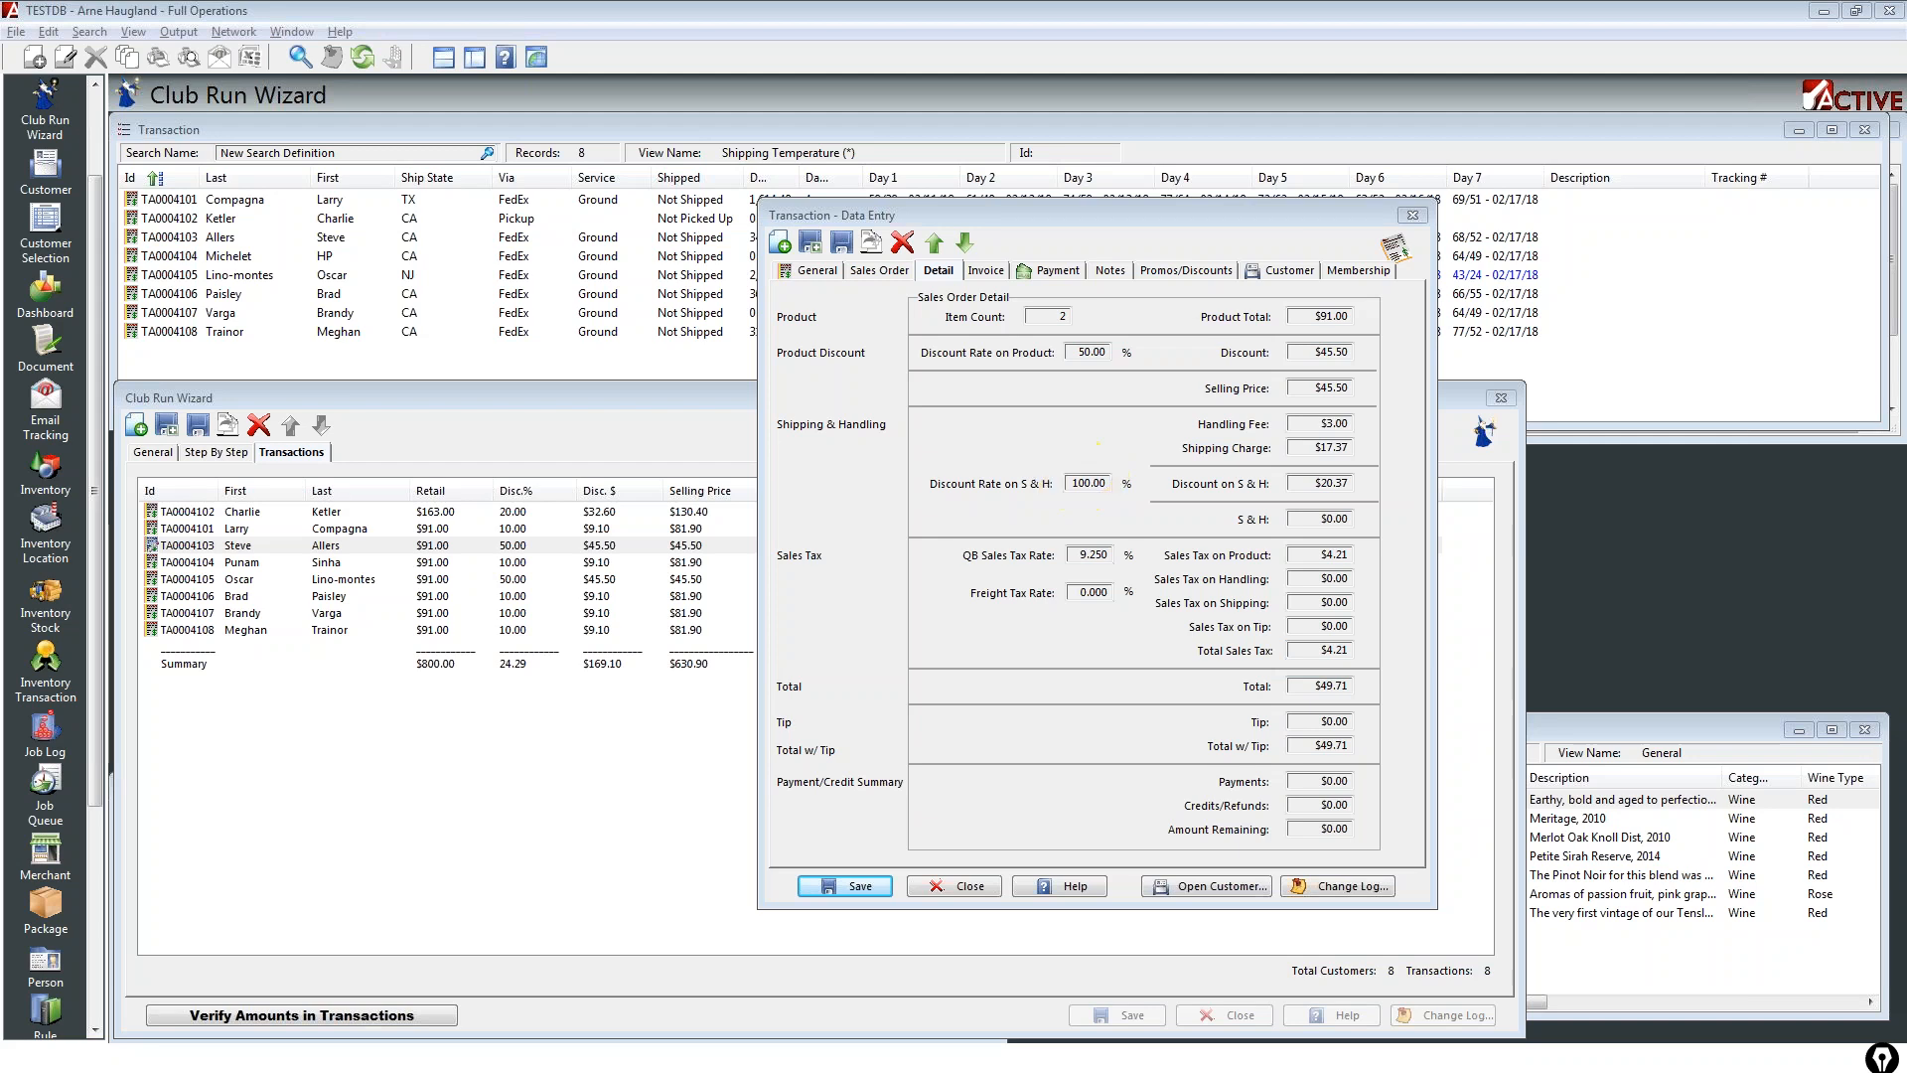
pyautogui.click(1289, 270)
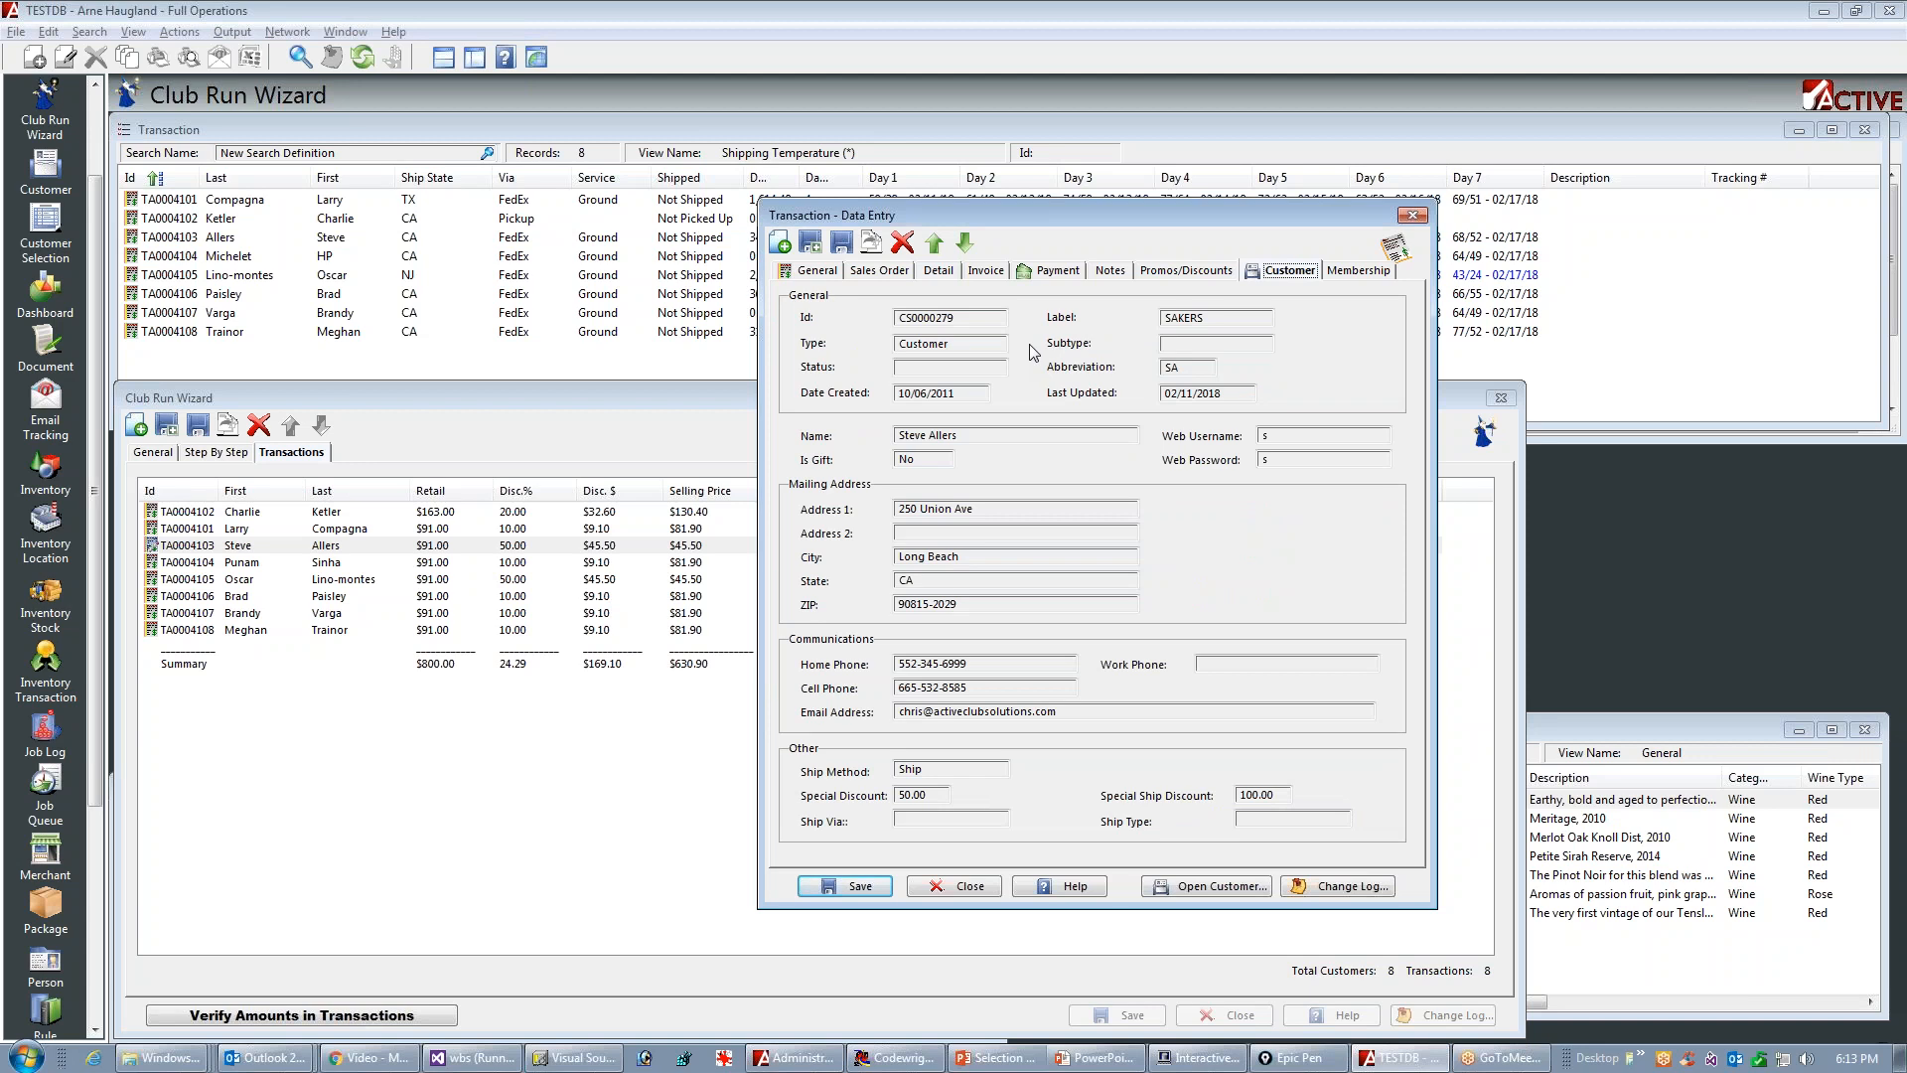
pyautogui.moveTo(1291, 757)
pyautogui.mouseDown()
pyautogui.moveTo(1121, 787)
pyautogui.moveTo(1331, 790)
pyautogui.mouseUp()
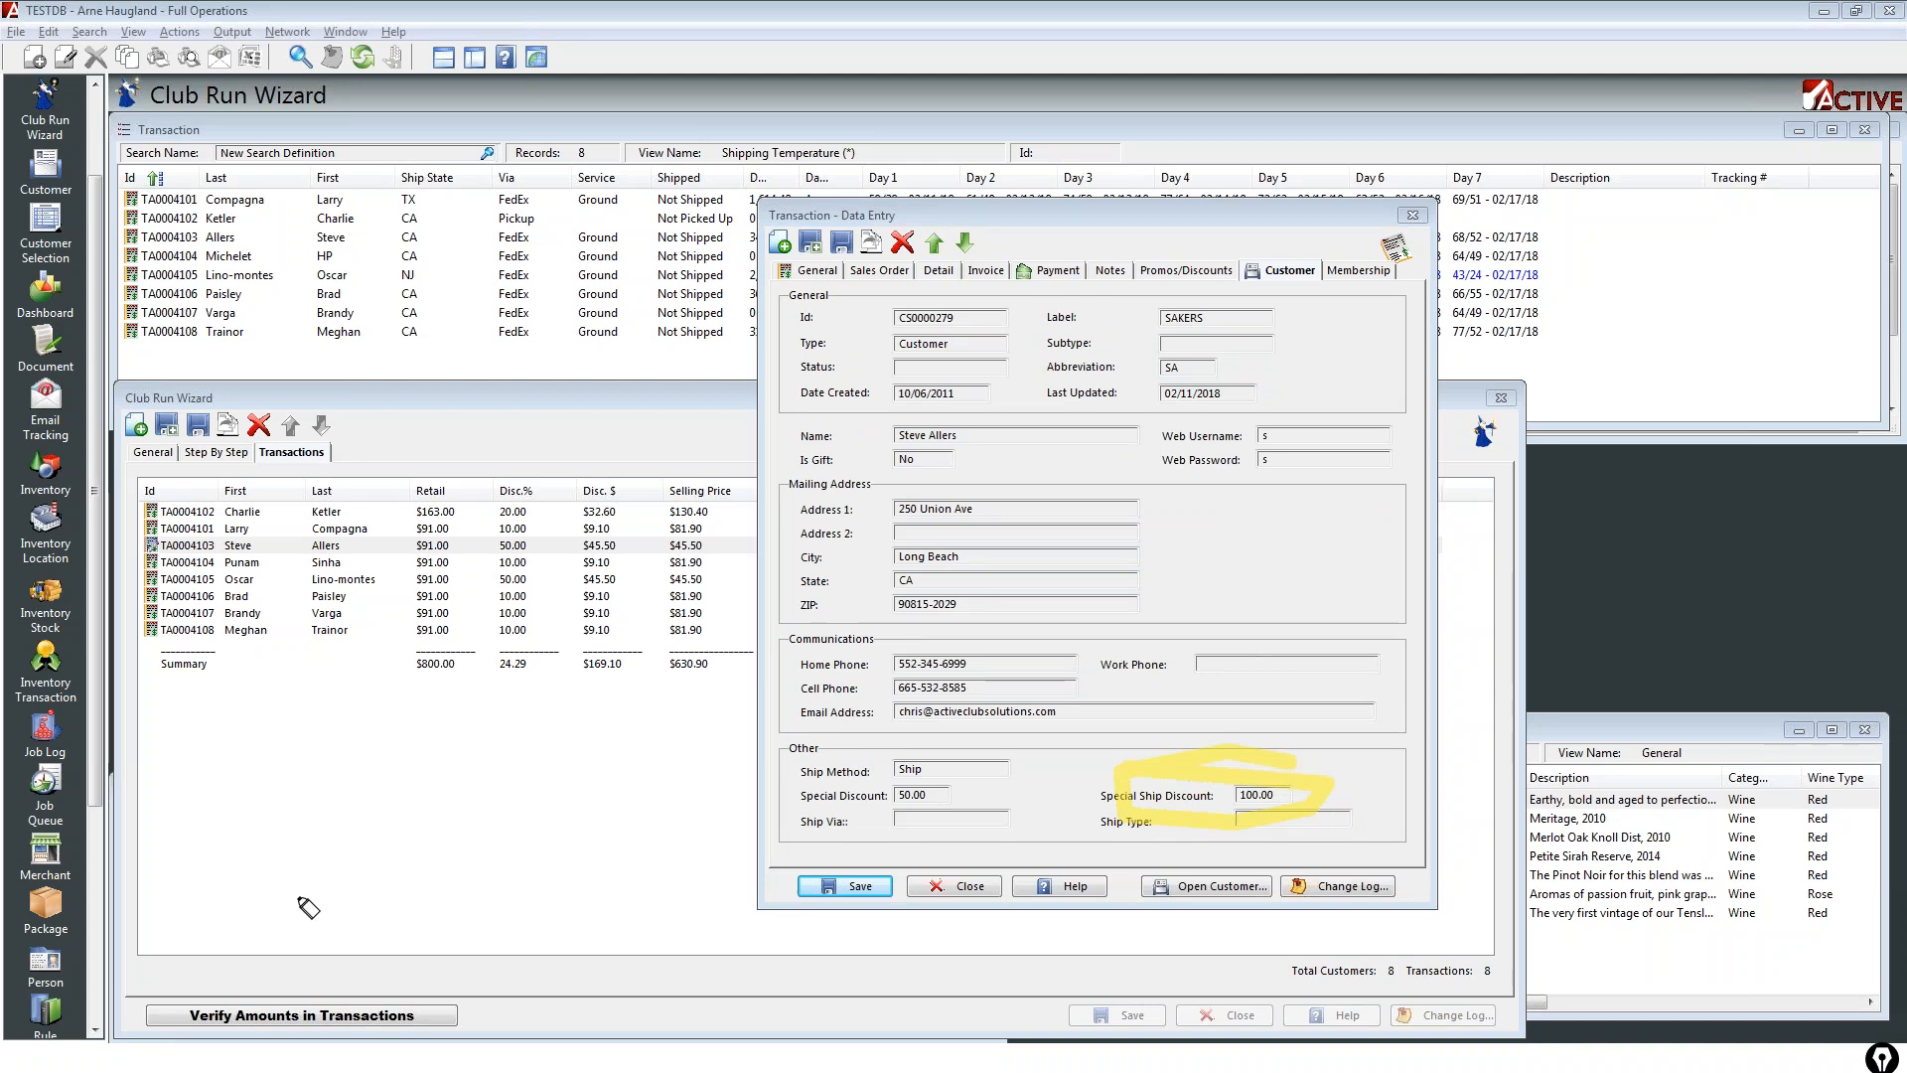
pyautogui.click(989, 889)
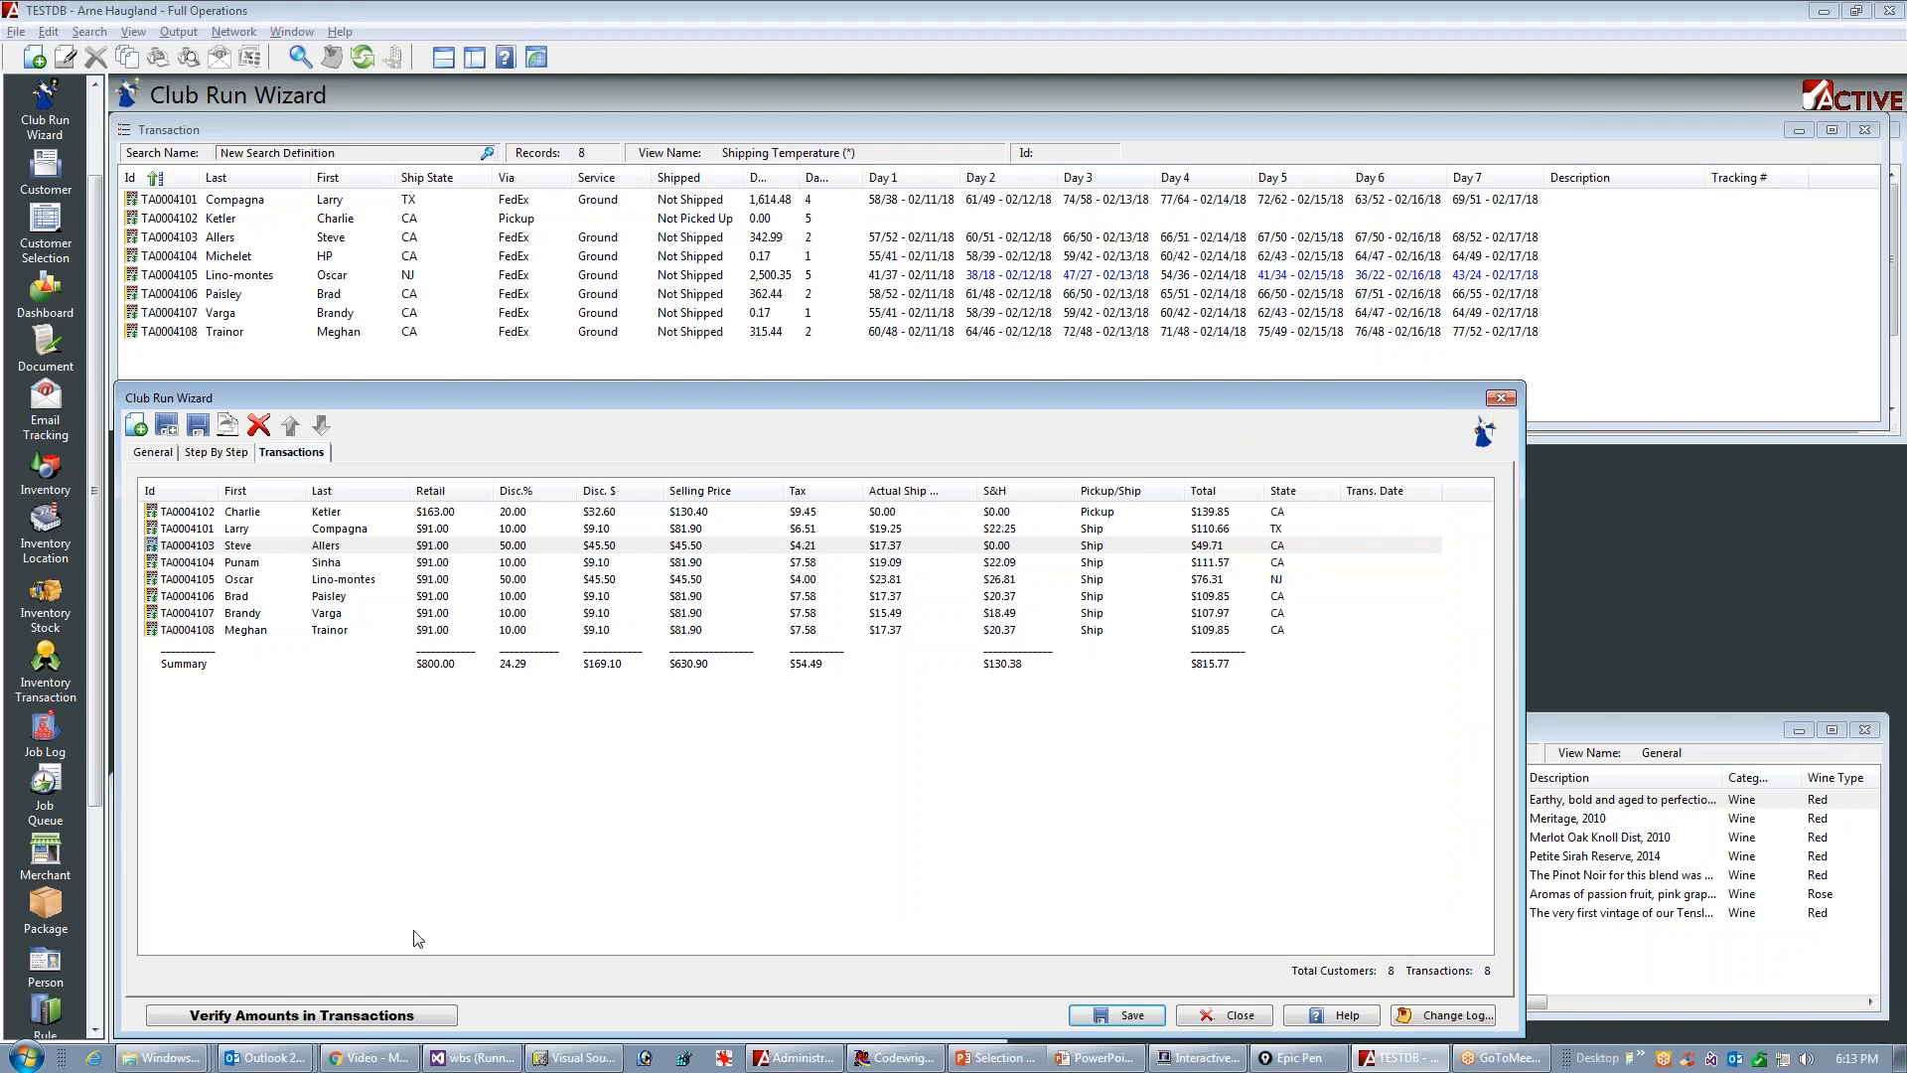
# Step: Run Verify Amounts in Transactions, confirm the amounts as correct, and advance the PowerPoint slide show to Step 10 - Charge the Credit Cards
pyautogui.click(316, 1018)
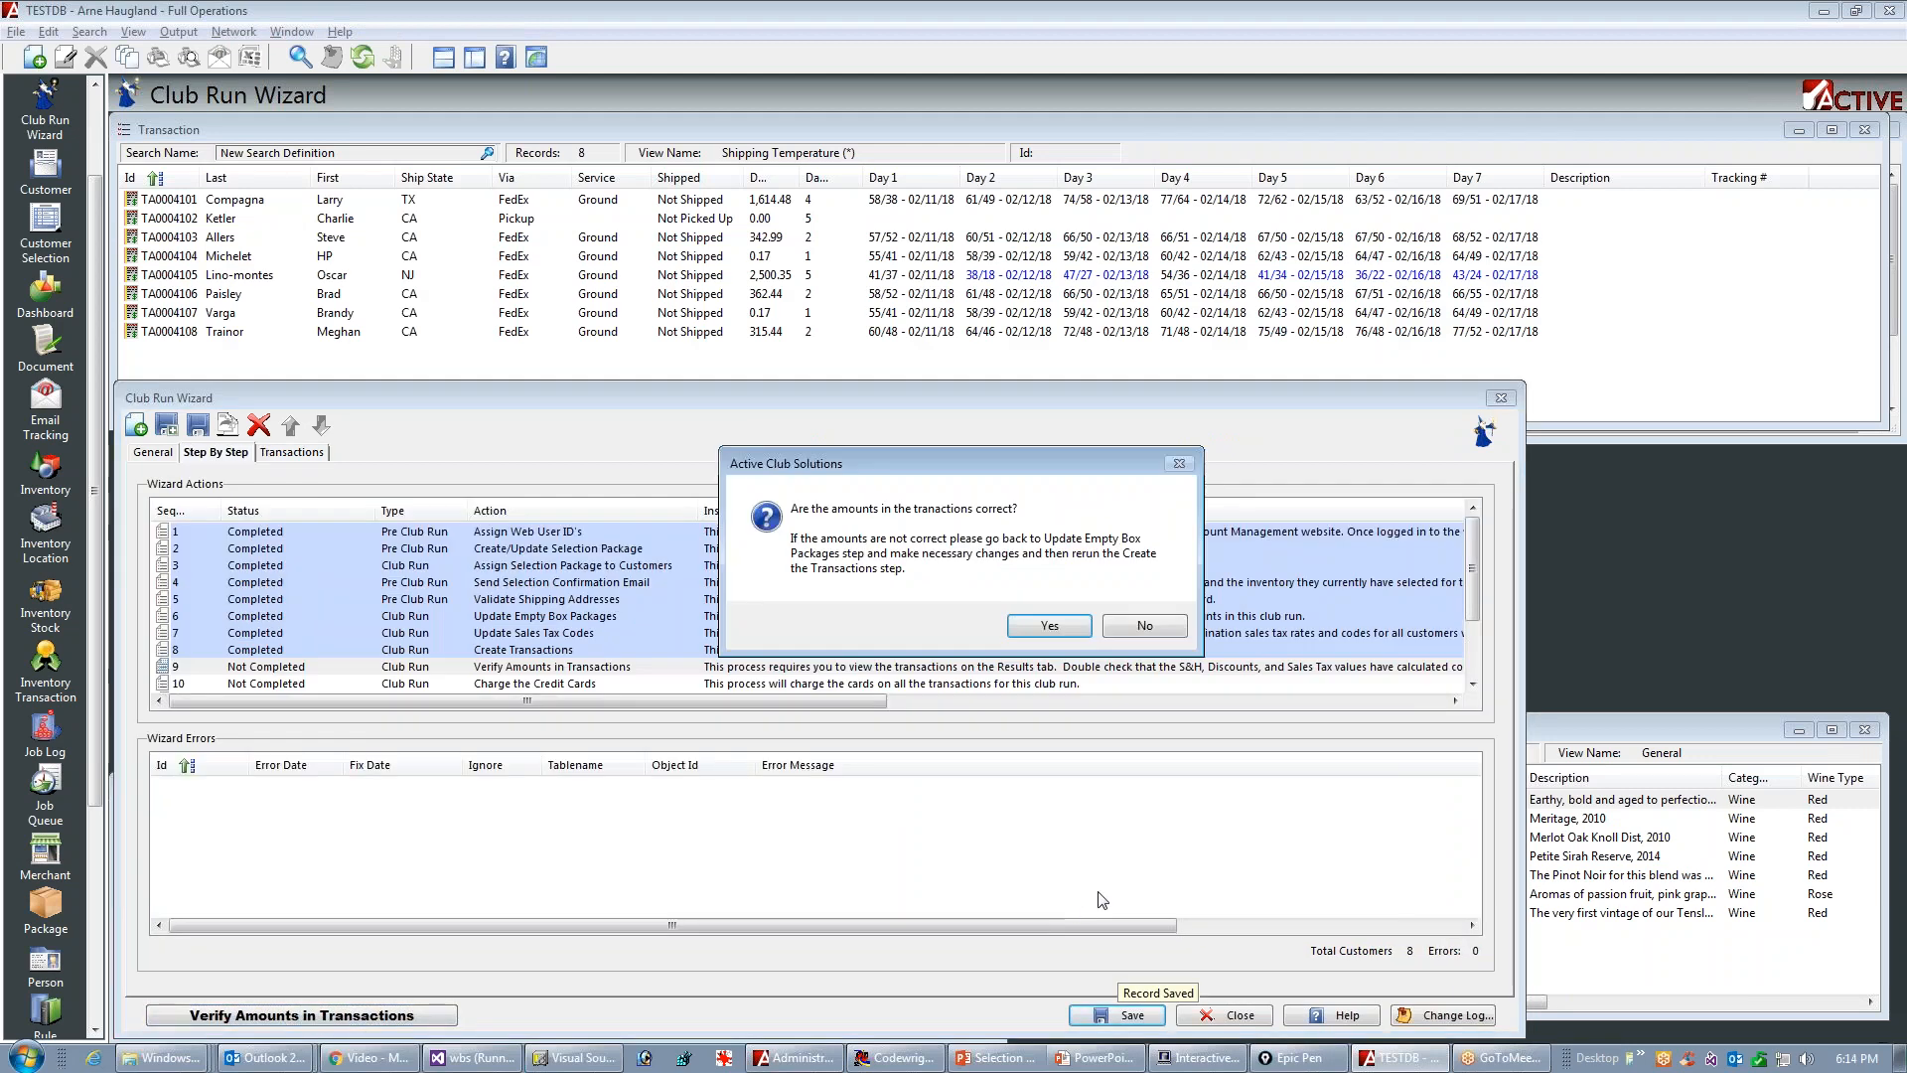
pyautogui.click(1049, 628)
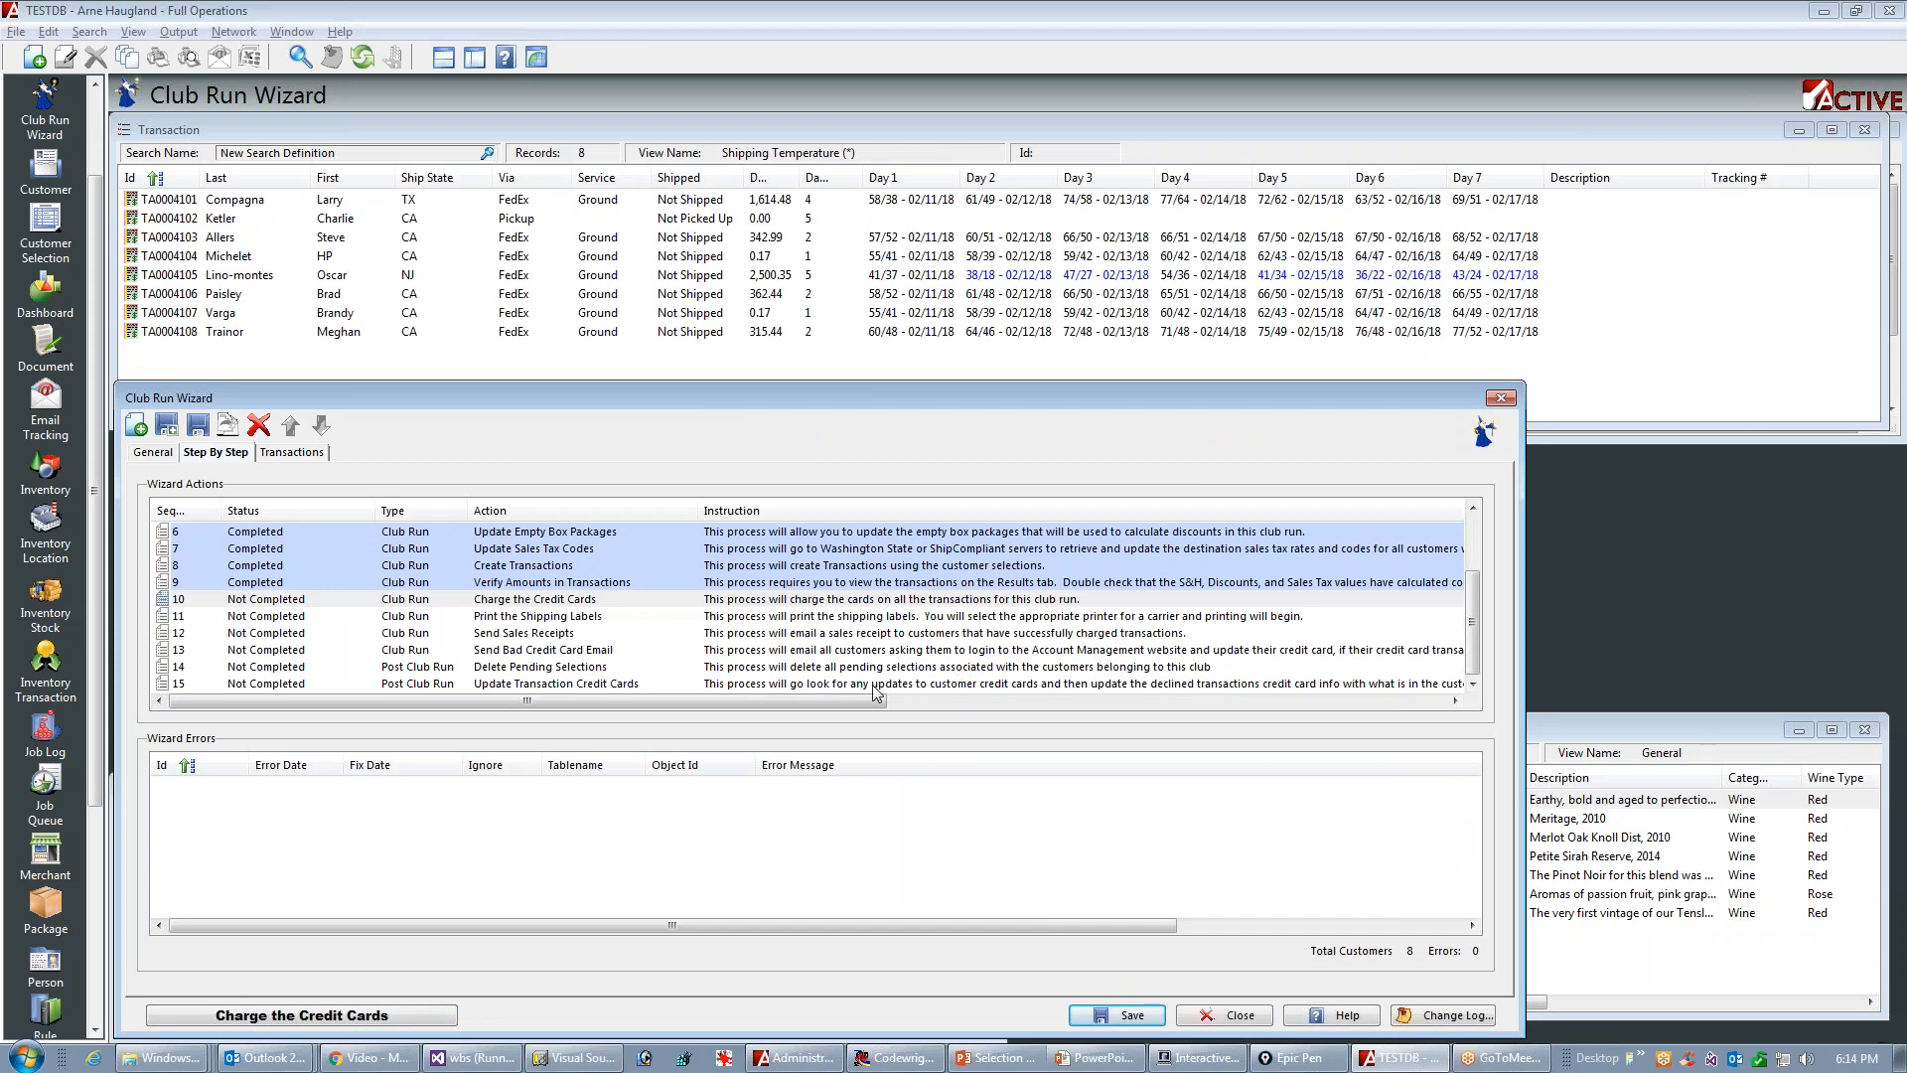
pyautogui.hotkey('alt', 'Tab')
pyautogui.hotkey('alt', 'Tab')
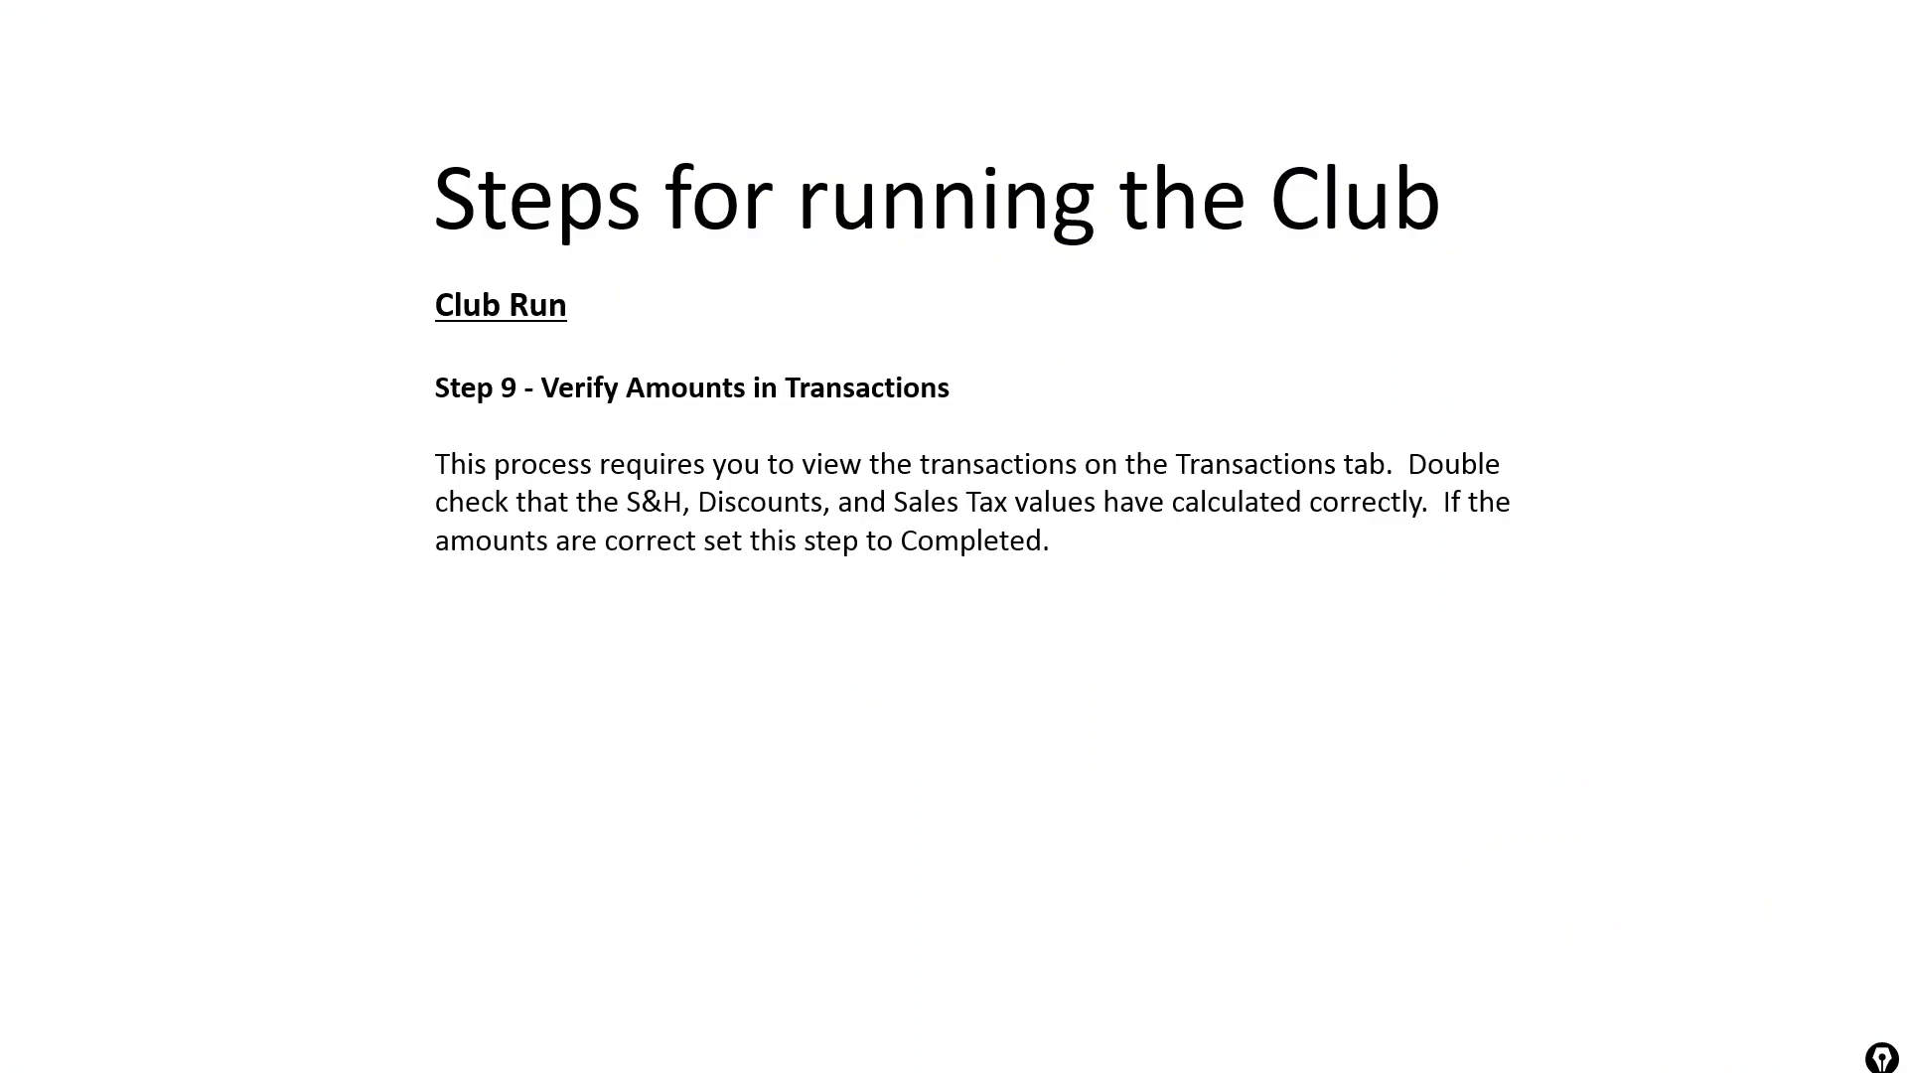
pyautogui.press('Right')
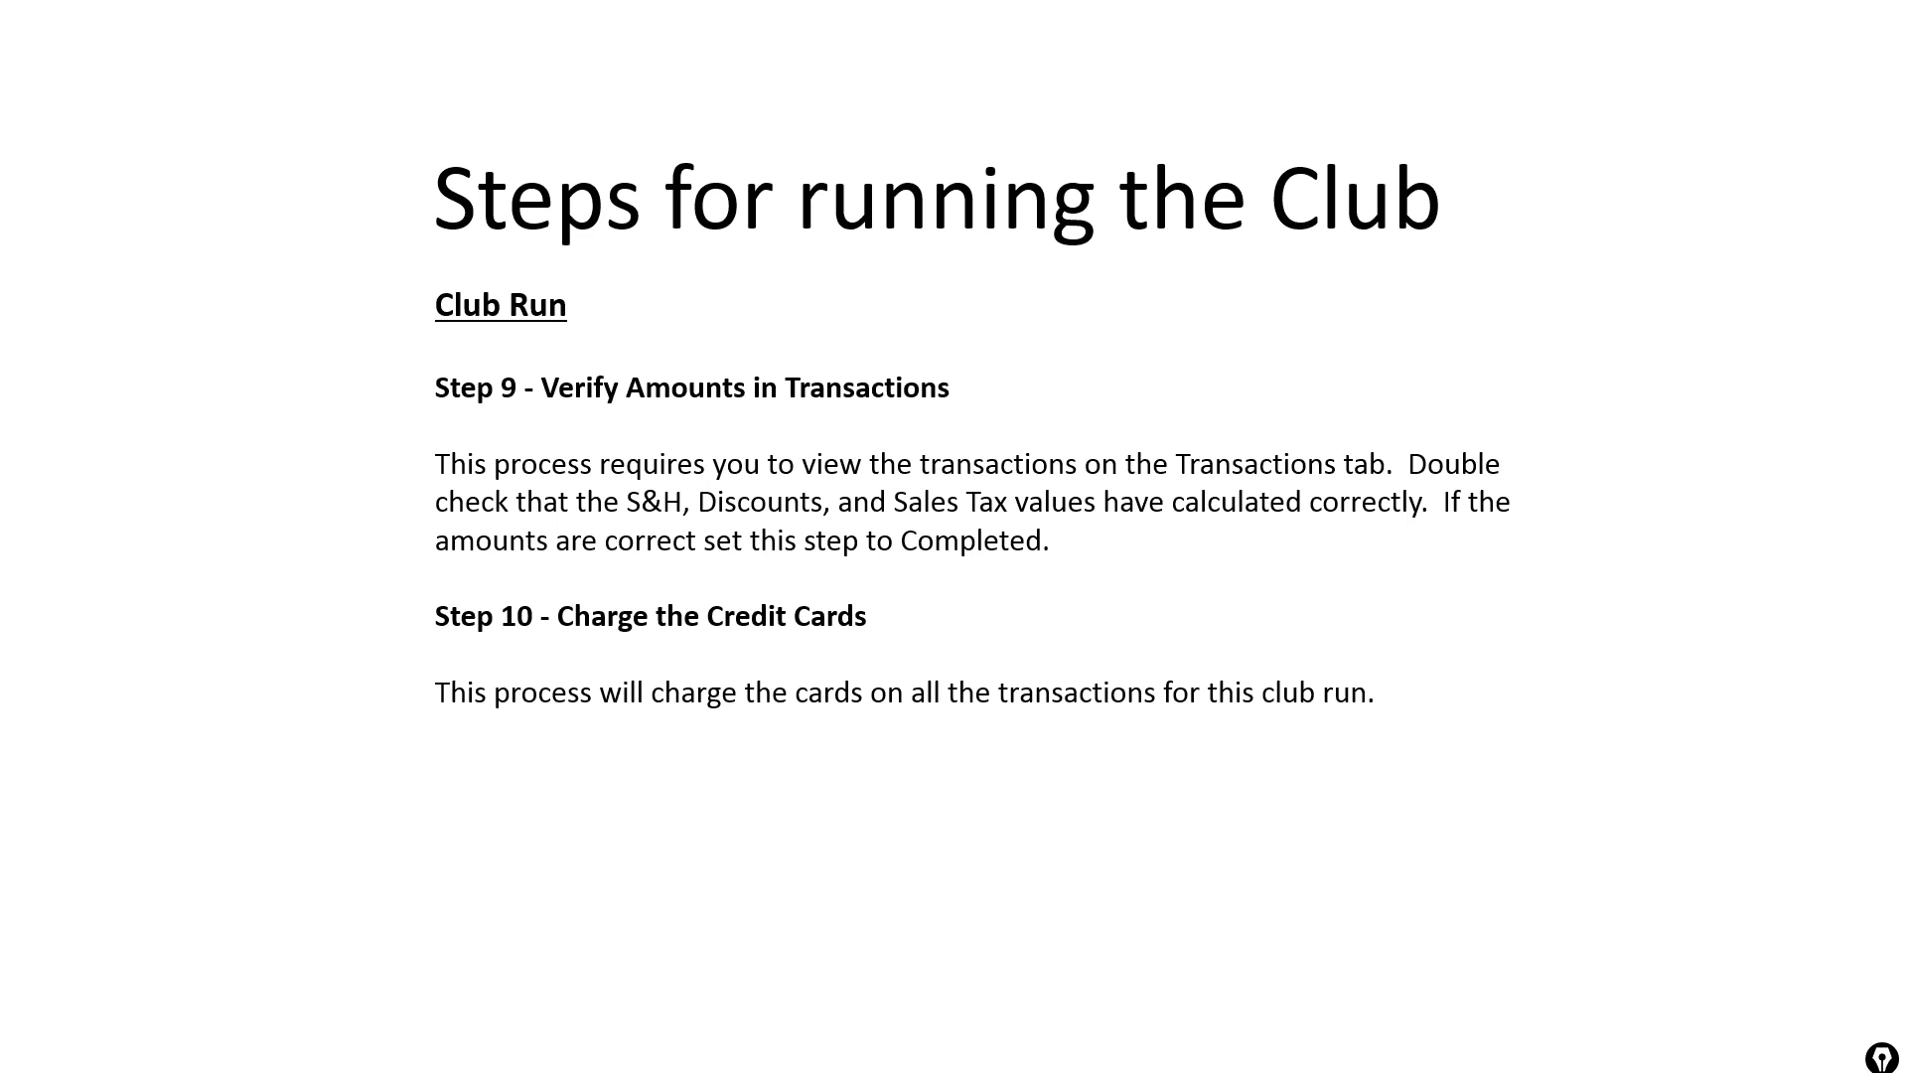
# Step: Return to TESTDB and switch the Transaction list to the Credit Card view
pyautogui.hotkey('alt', 'Tab')
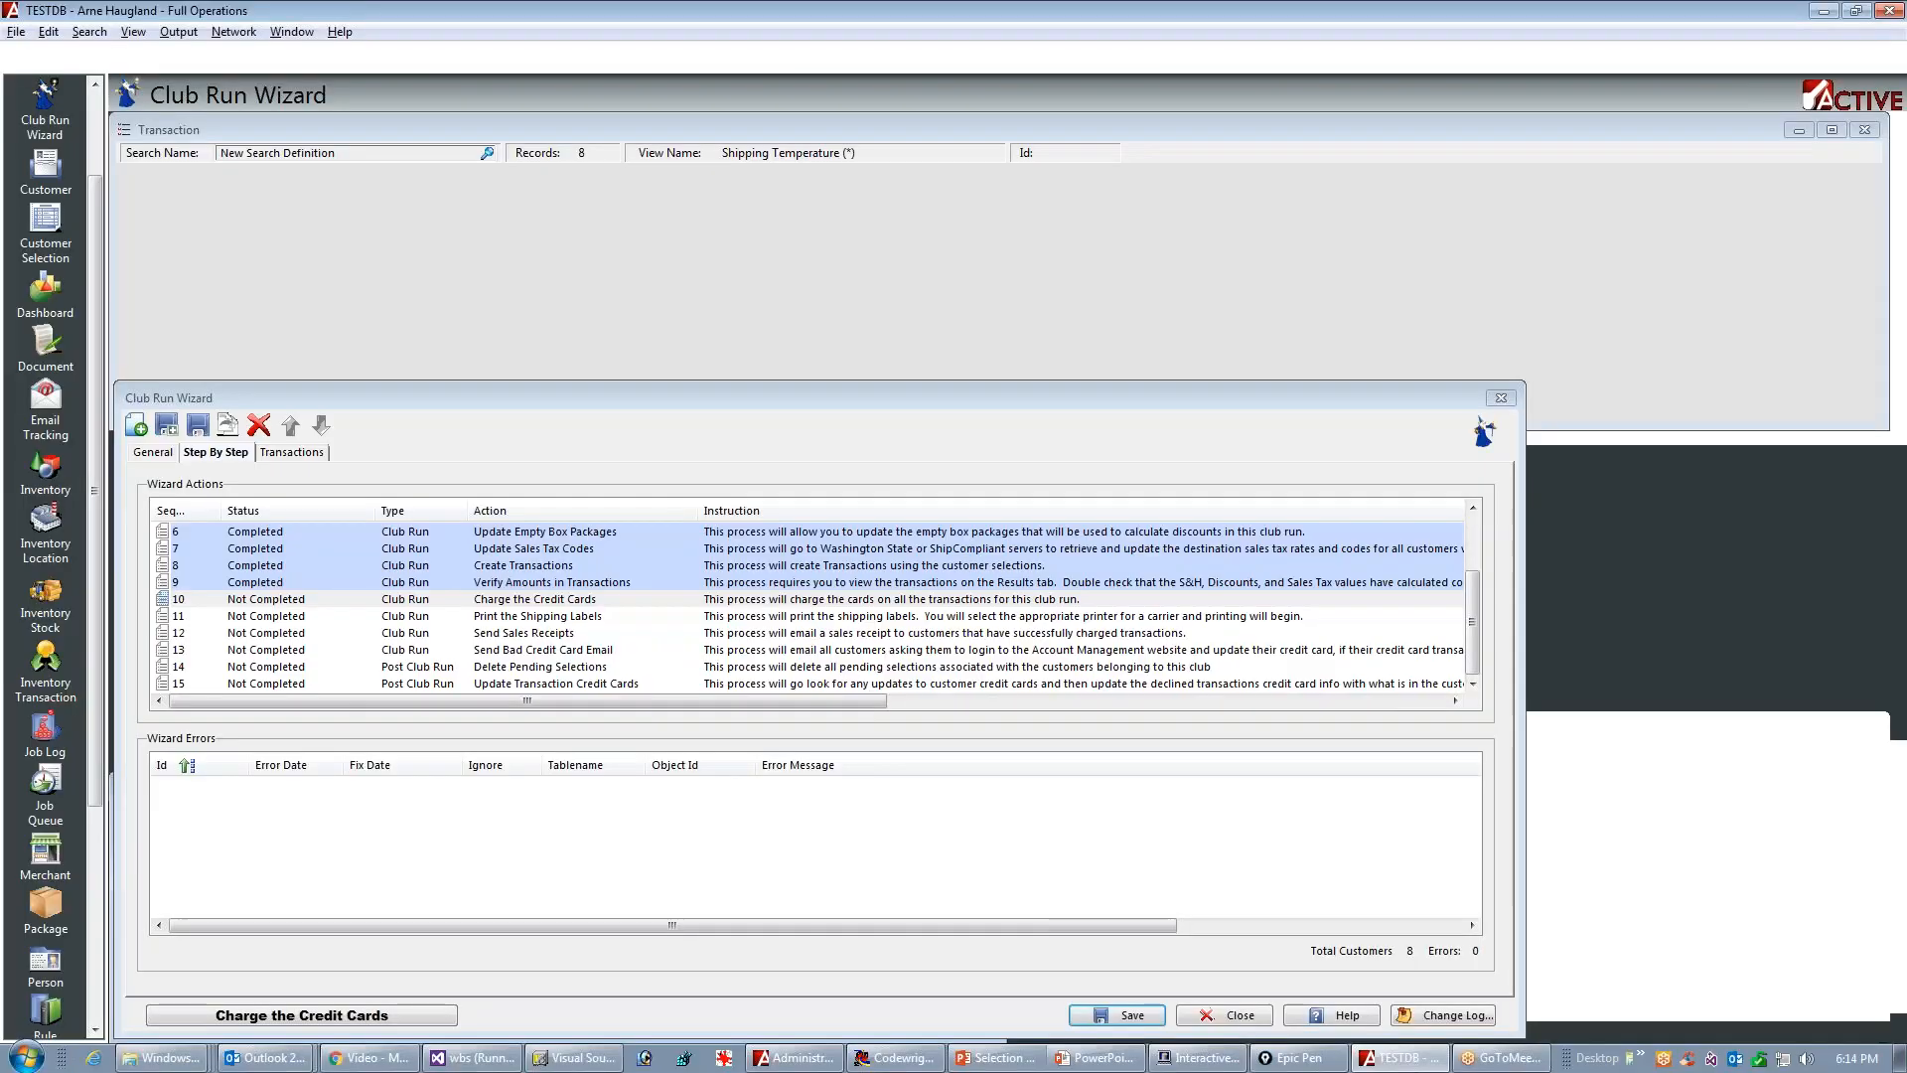
pyautogui.click(806, 132)
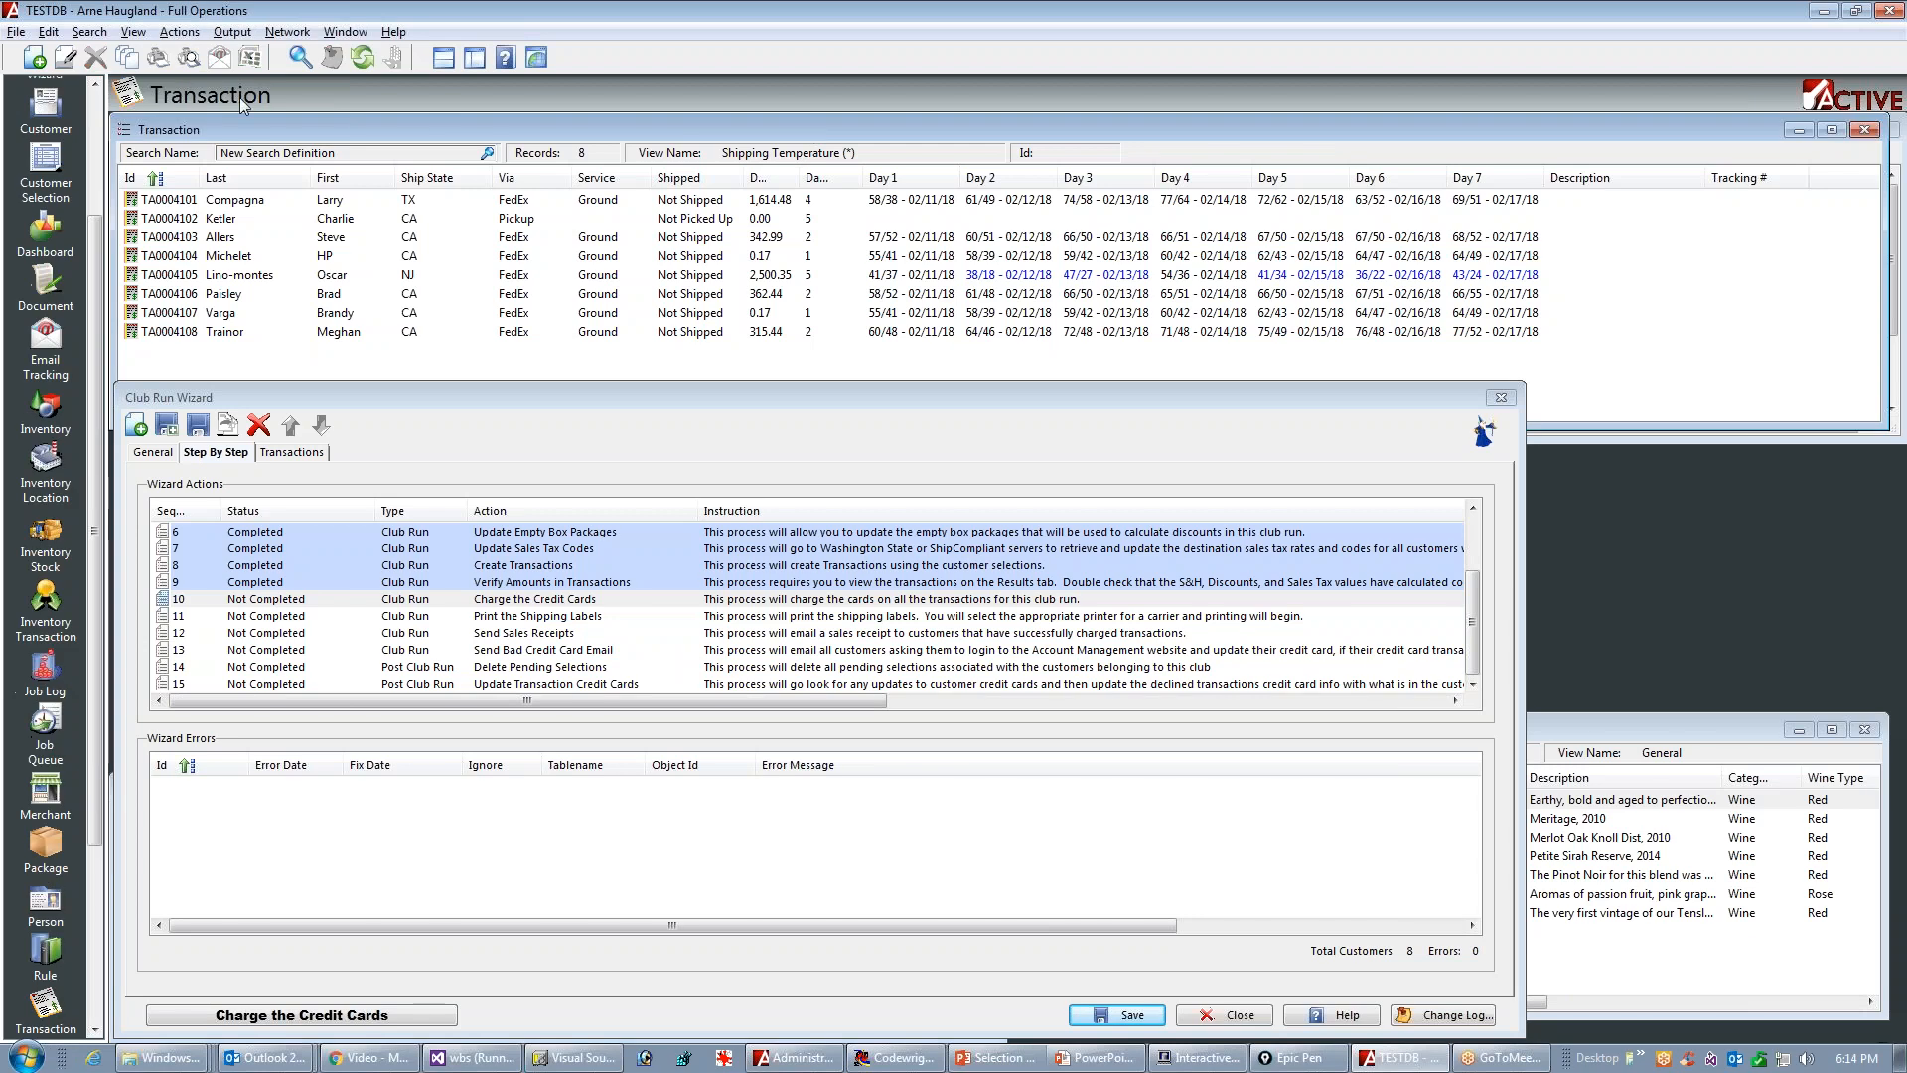
pyautogui.click(133, 31)
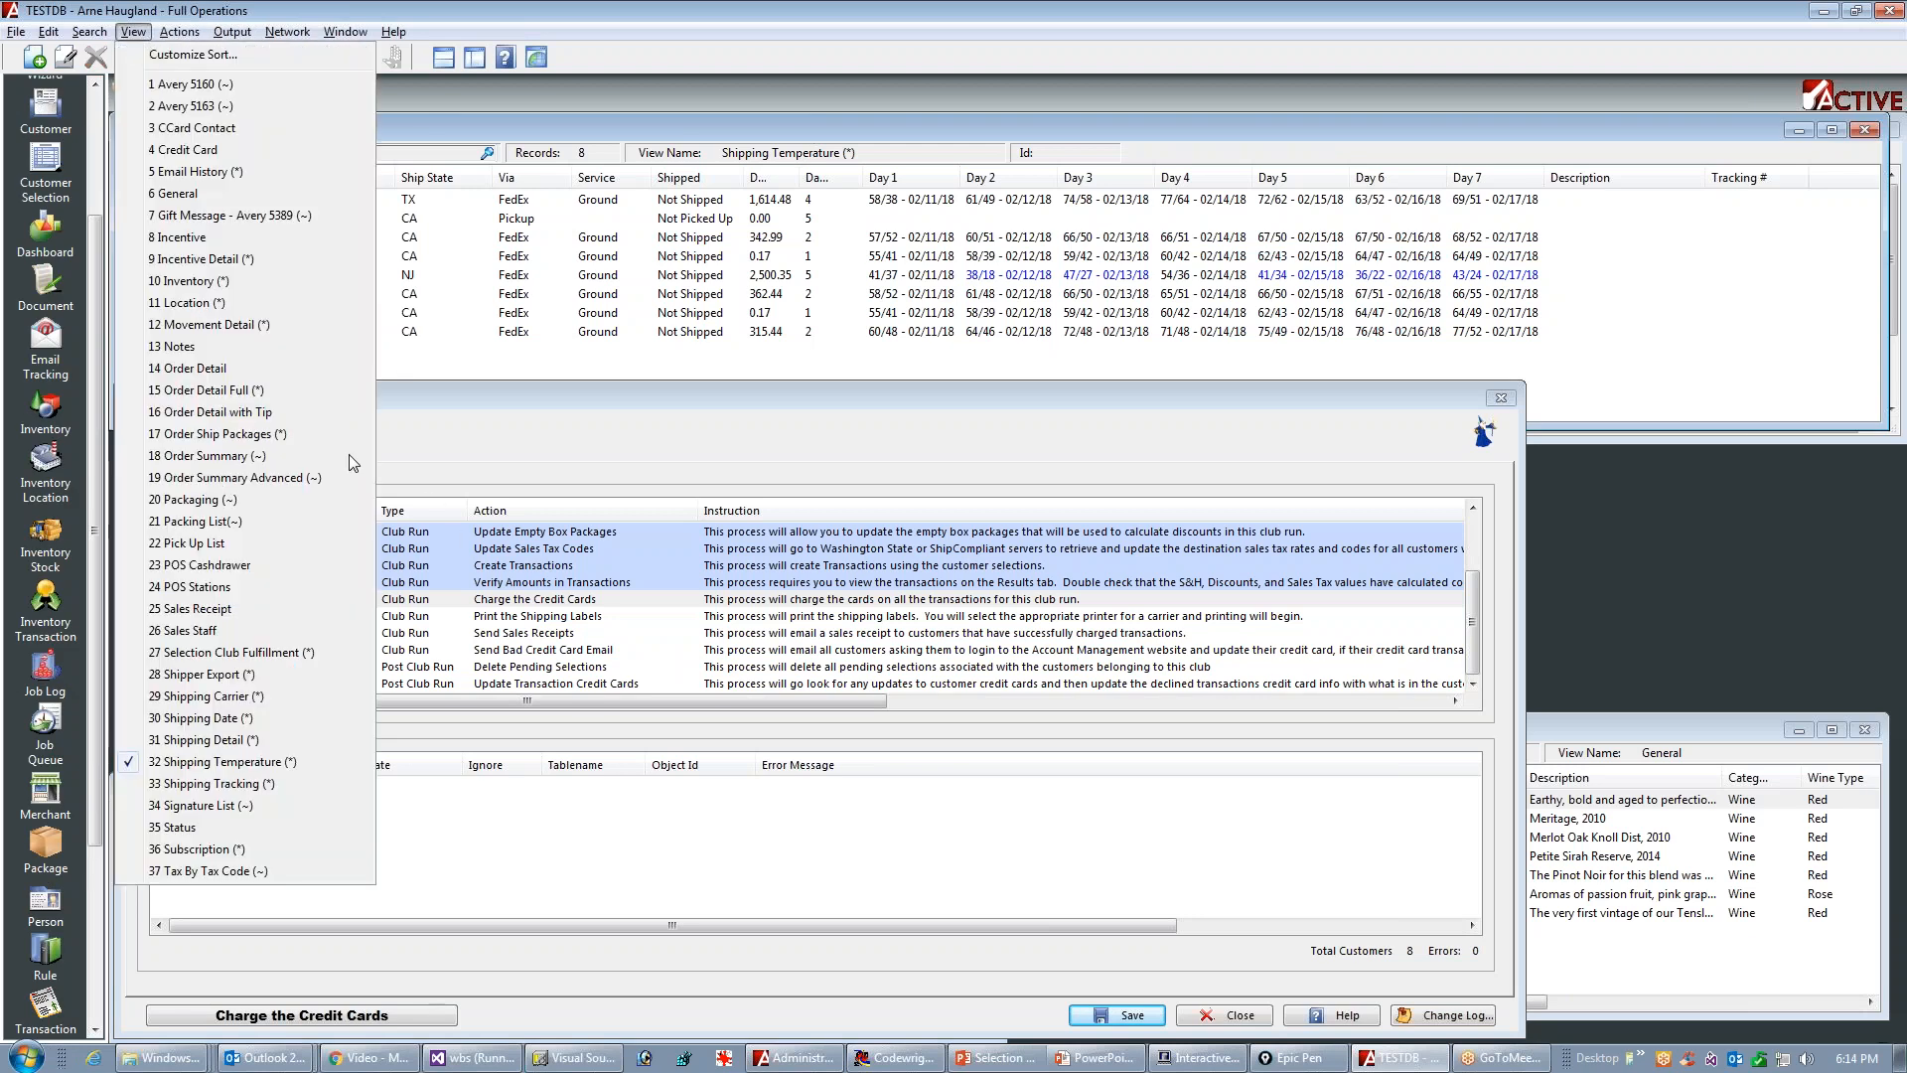
pyautogui.press('Escape')
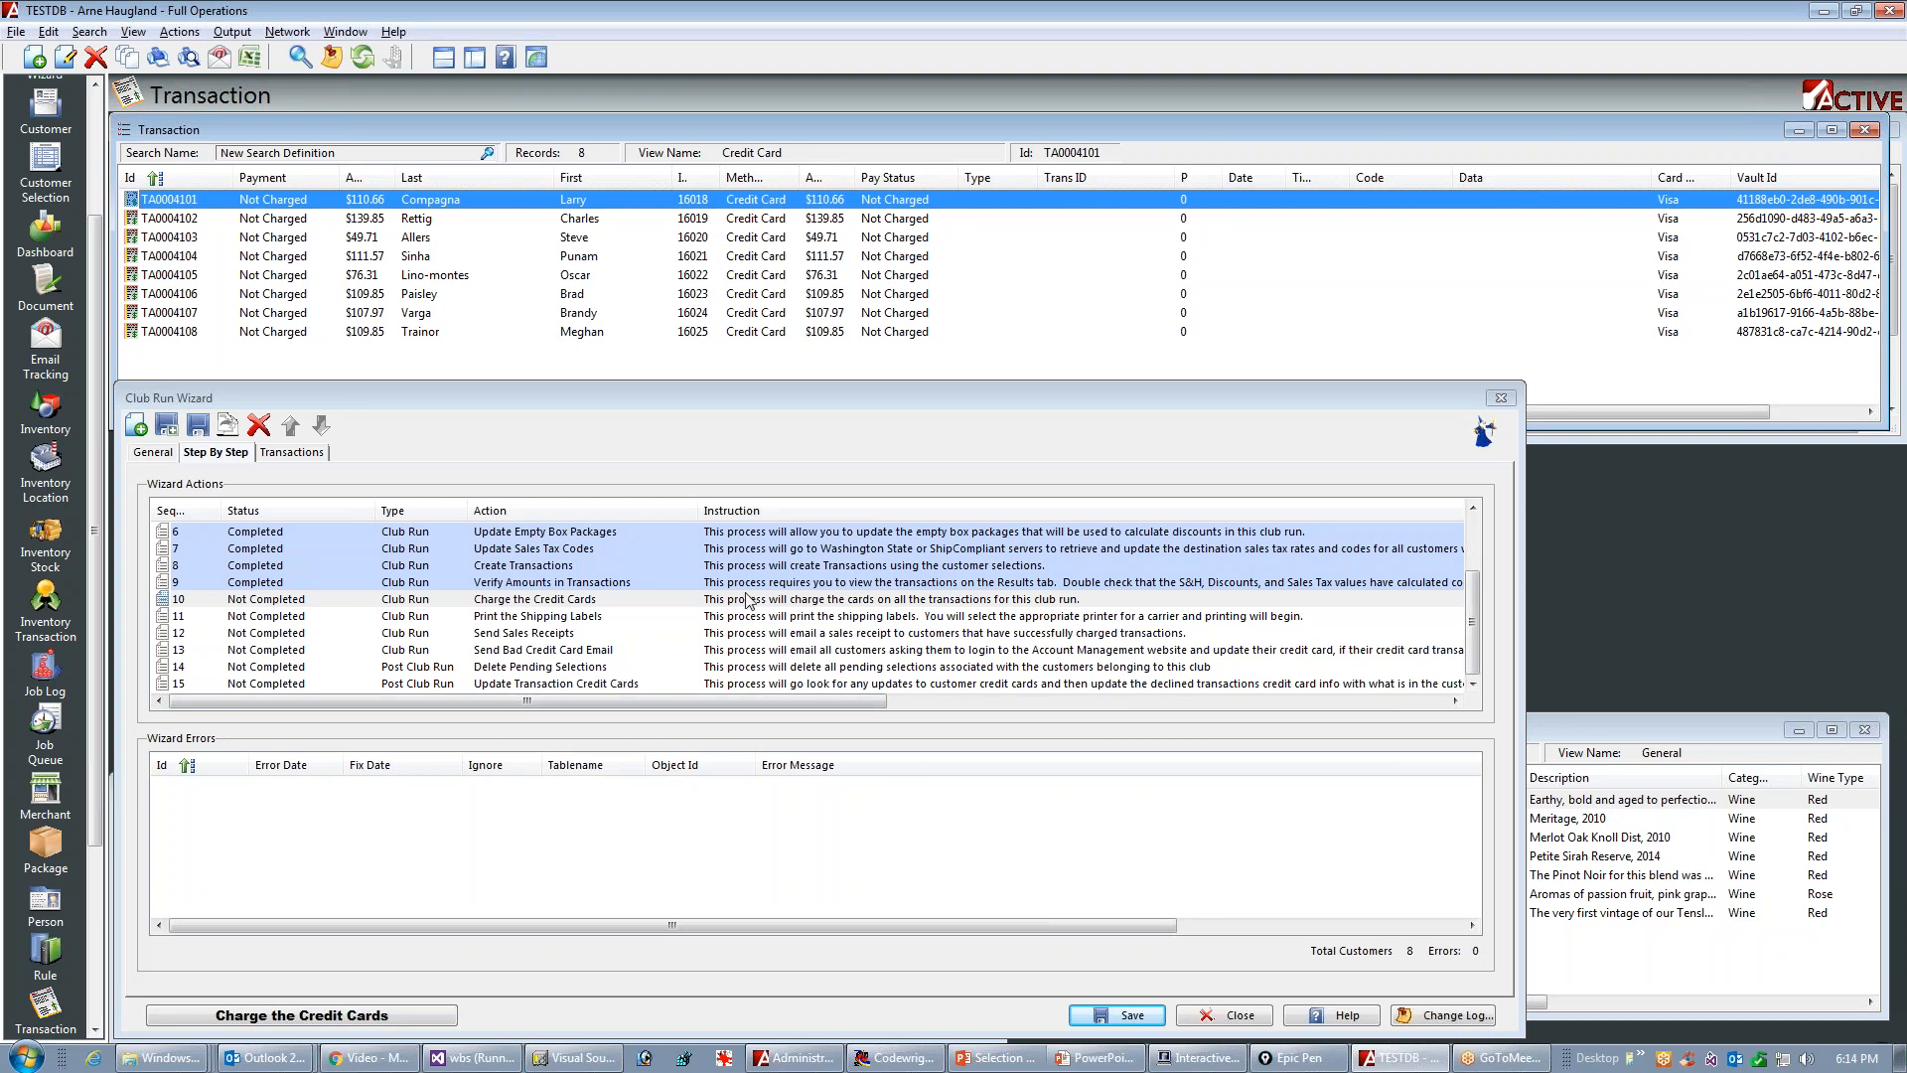
# Step: Run the Charge the Credit Cards action, highlighting its status and the transactions' charge results with the screen pen
pyautogui.click(243, 600)
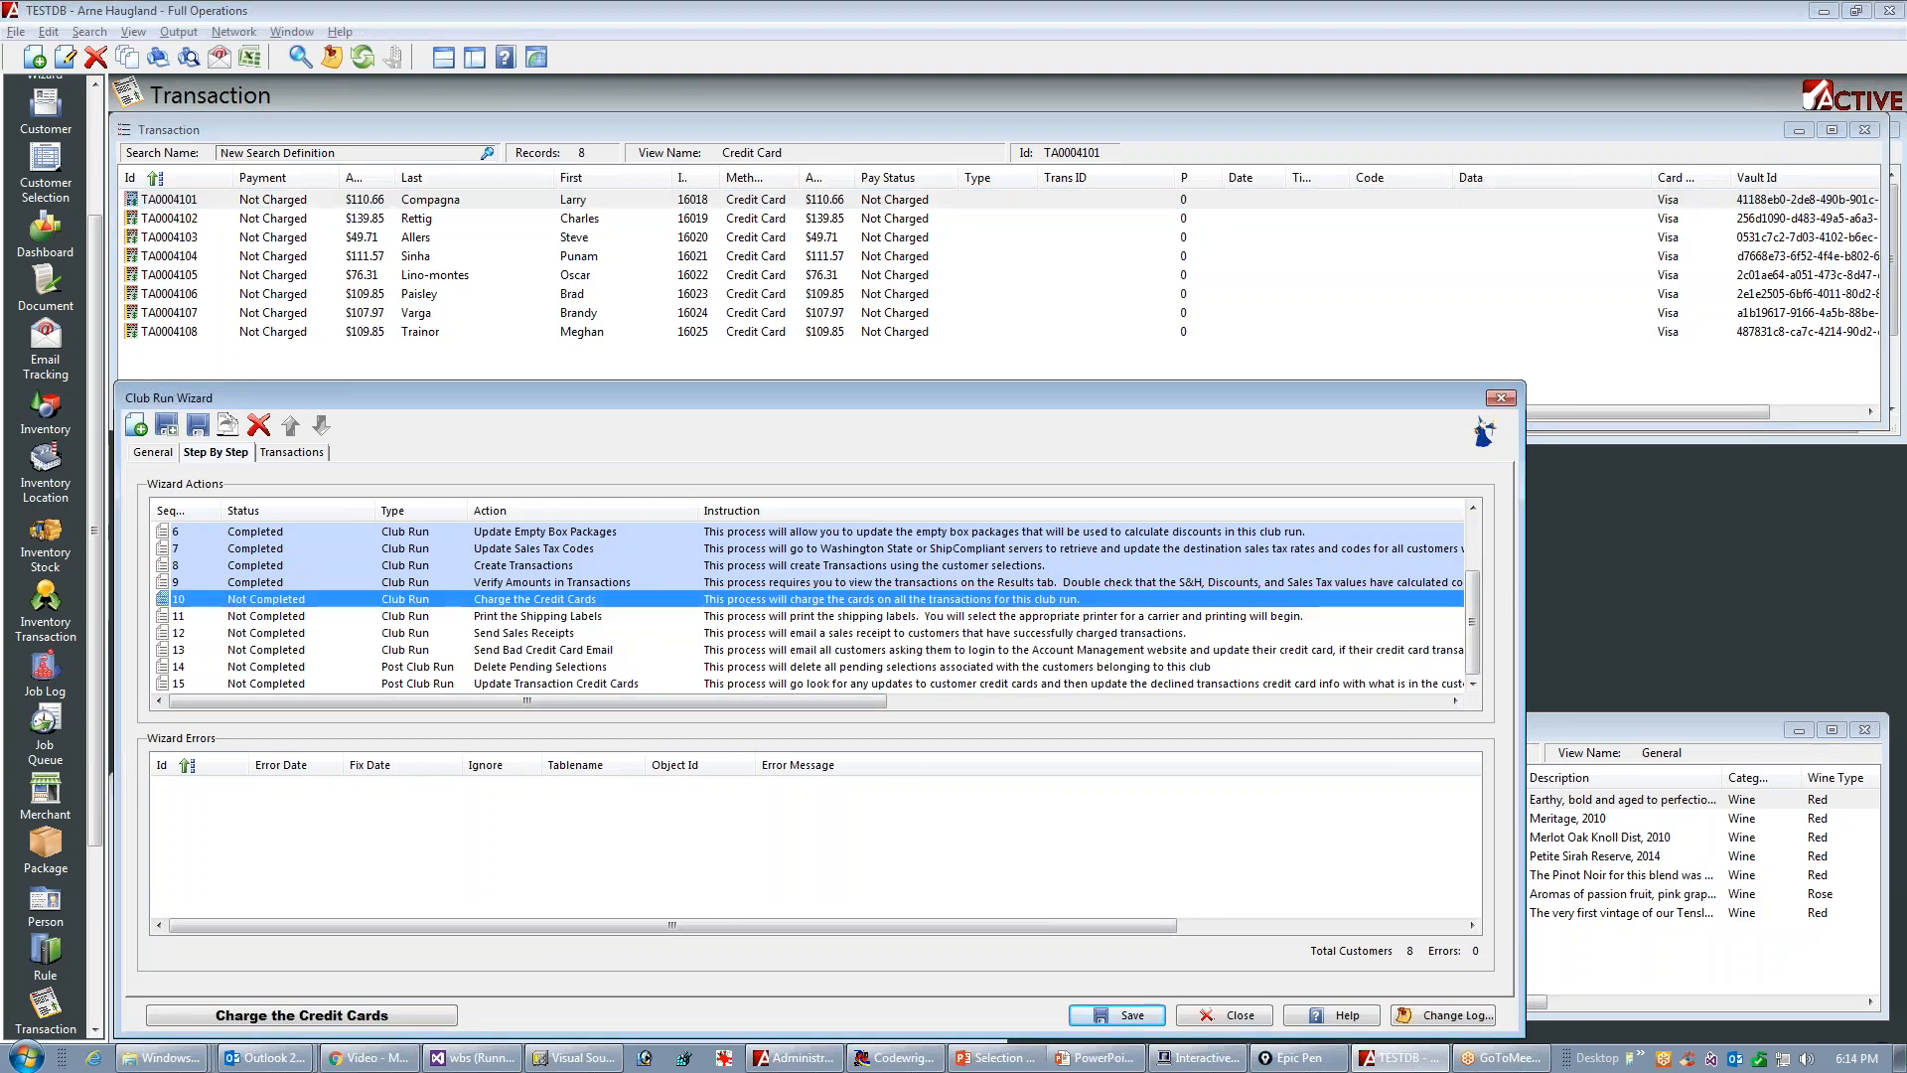
pyautogui.click(362, 1018)
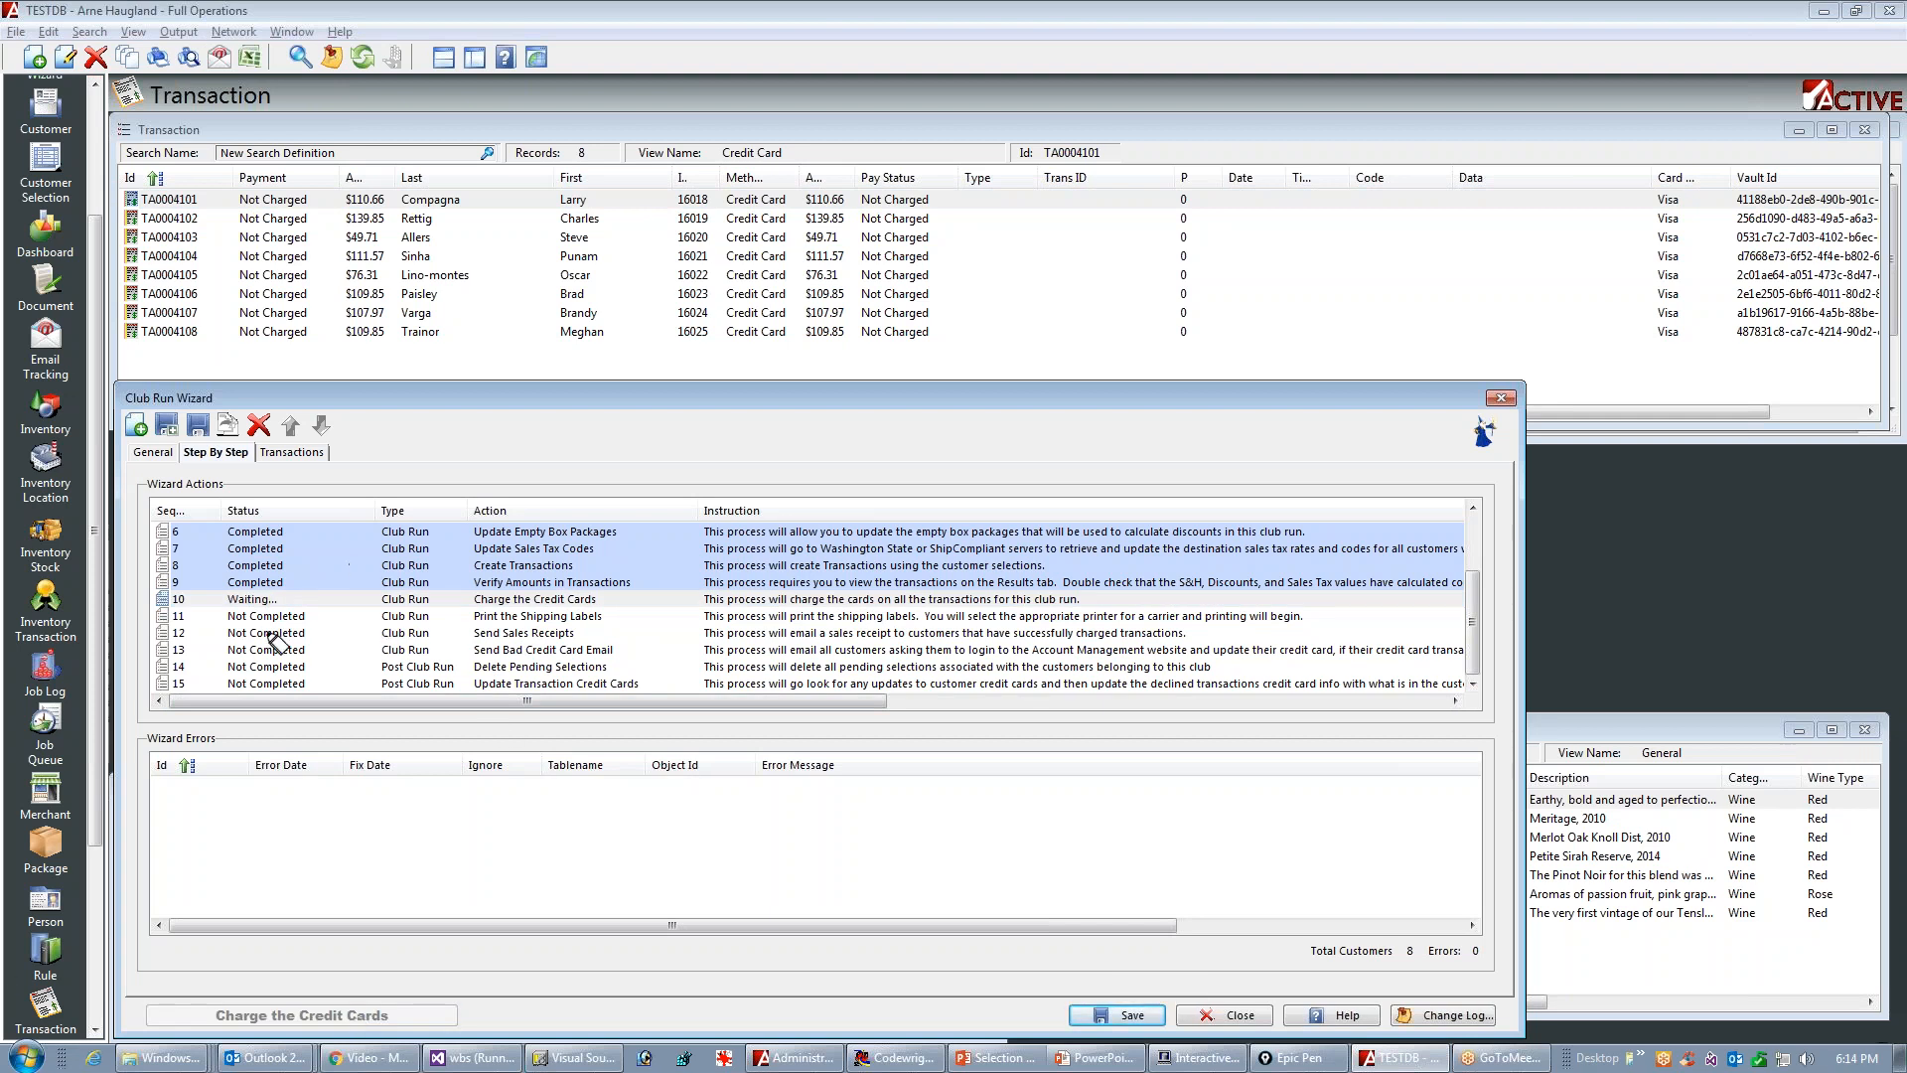
pyautogui.hotkey('ctrl', 'shift', 'p')
pyautogui.moveTo(191, 599); pyautogui.dragTo(284, 599)
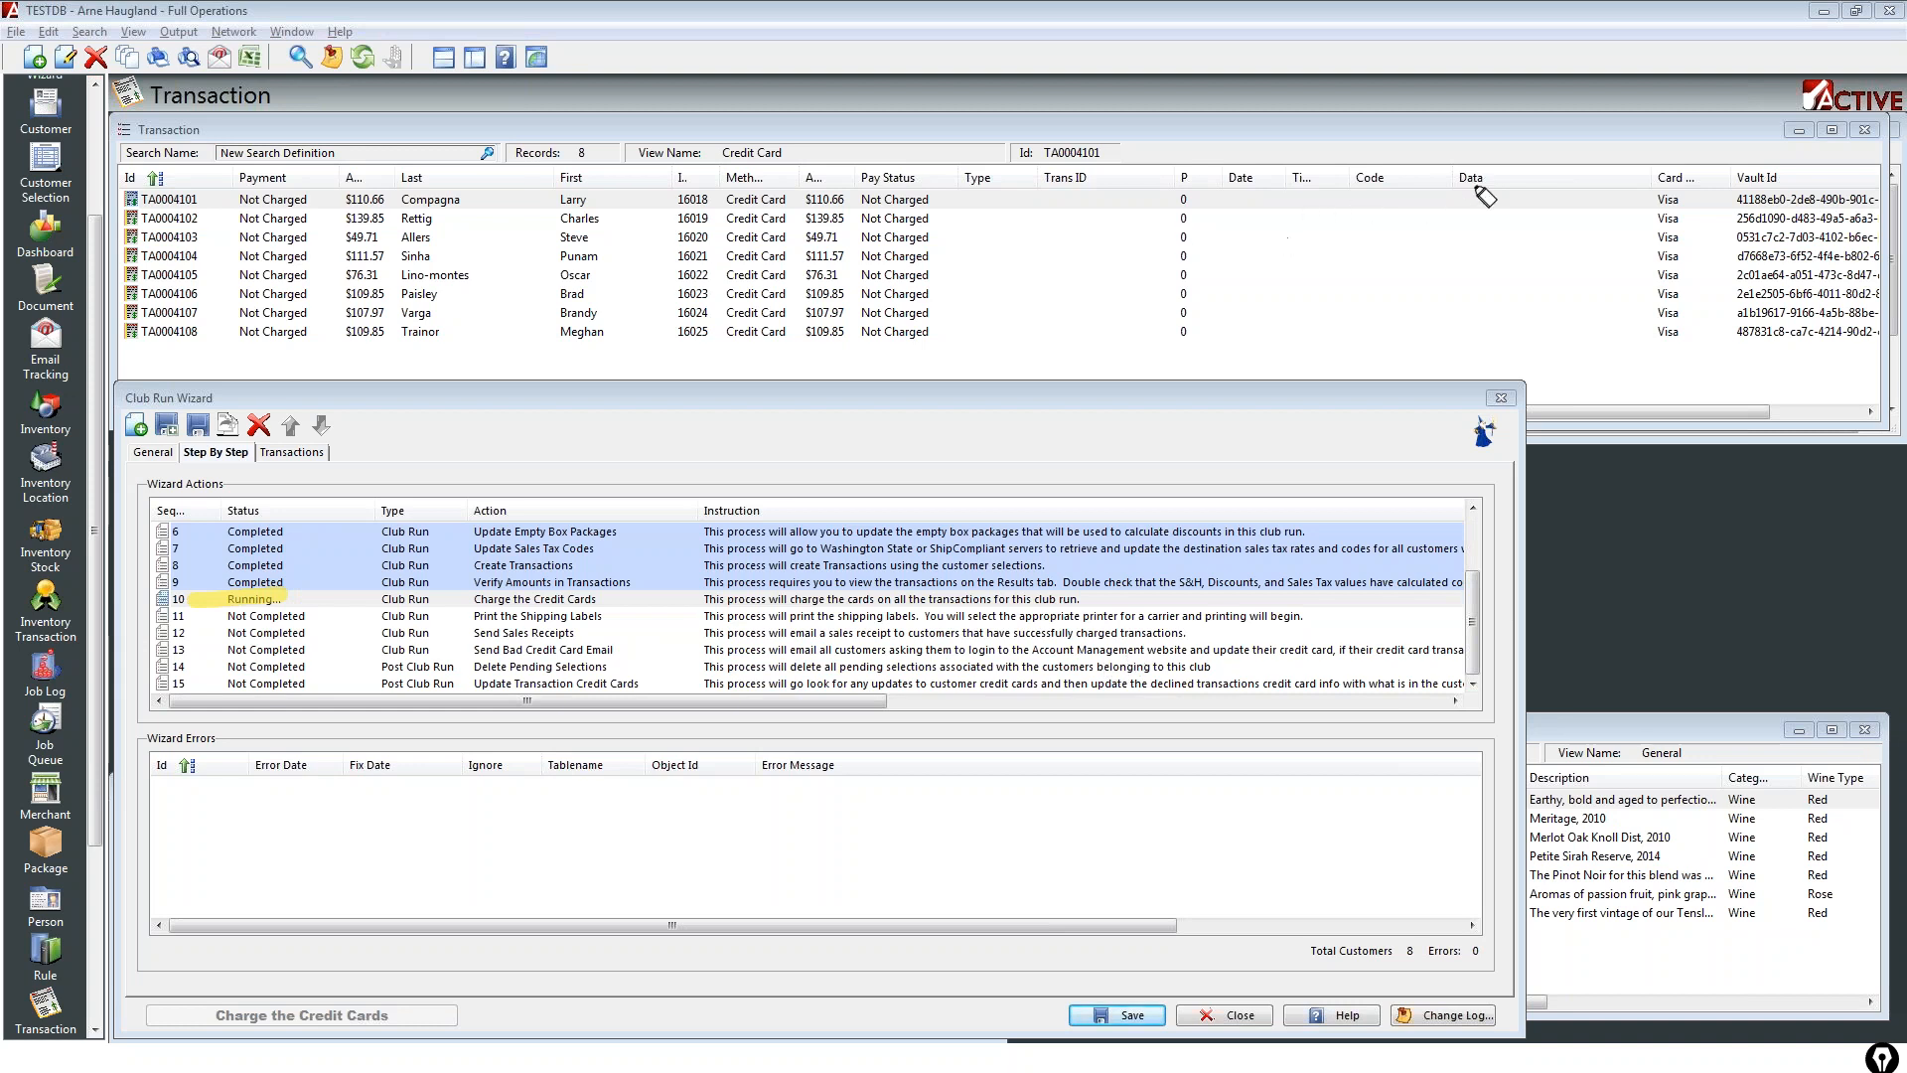
pyautogui.moveTo(1458, 197); pyautogui.dragTo(1510, 197)
pyautogui.moveTo(1448, 215)
pyautogui.mouseDown()
pyautogui.moveTo(1522, 216)
pyautogui.moveTo(1533, 236)
pyautogui.mouseUp()
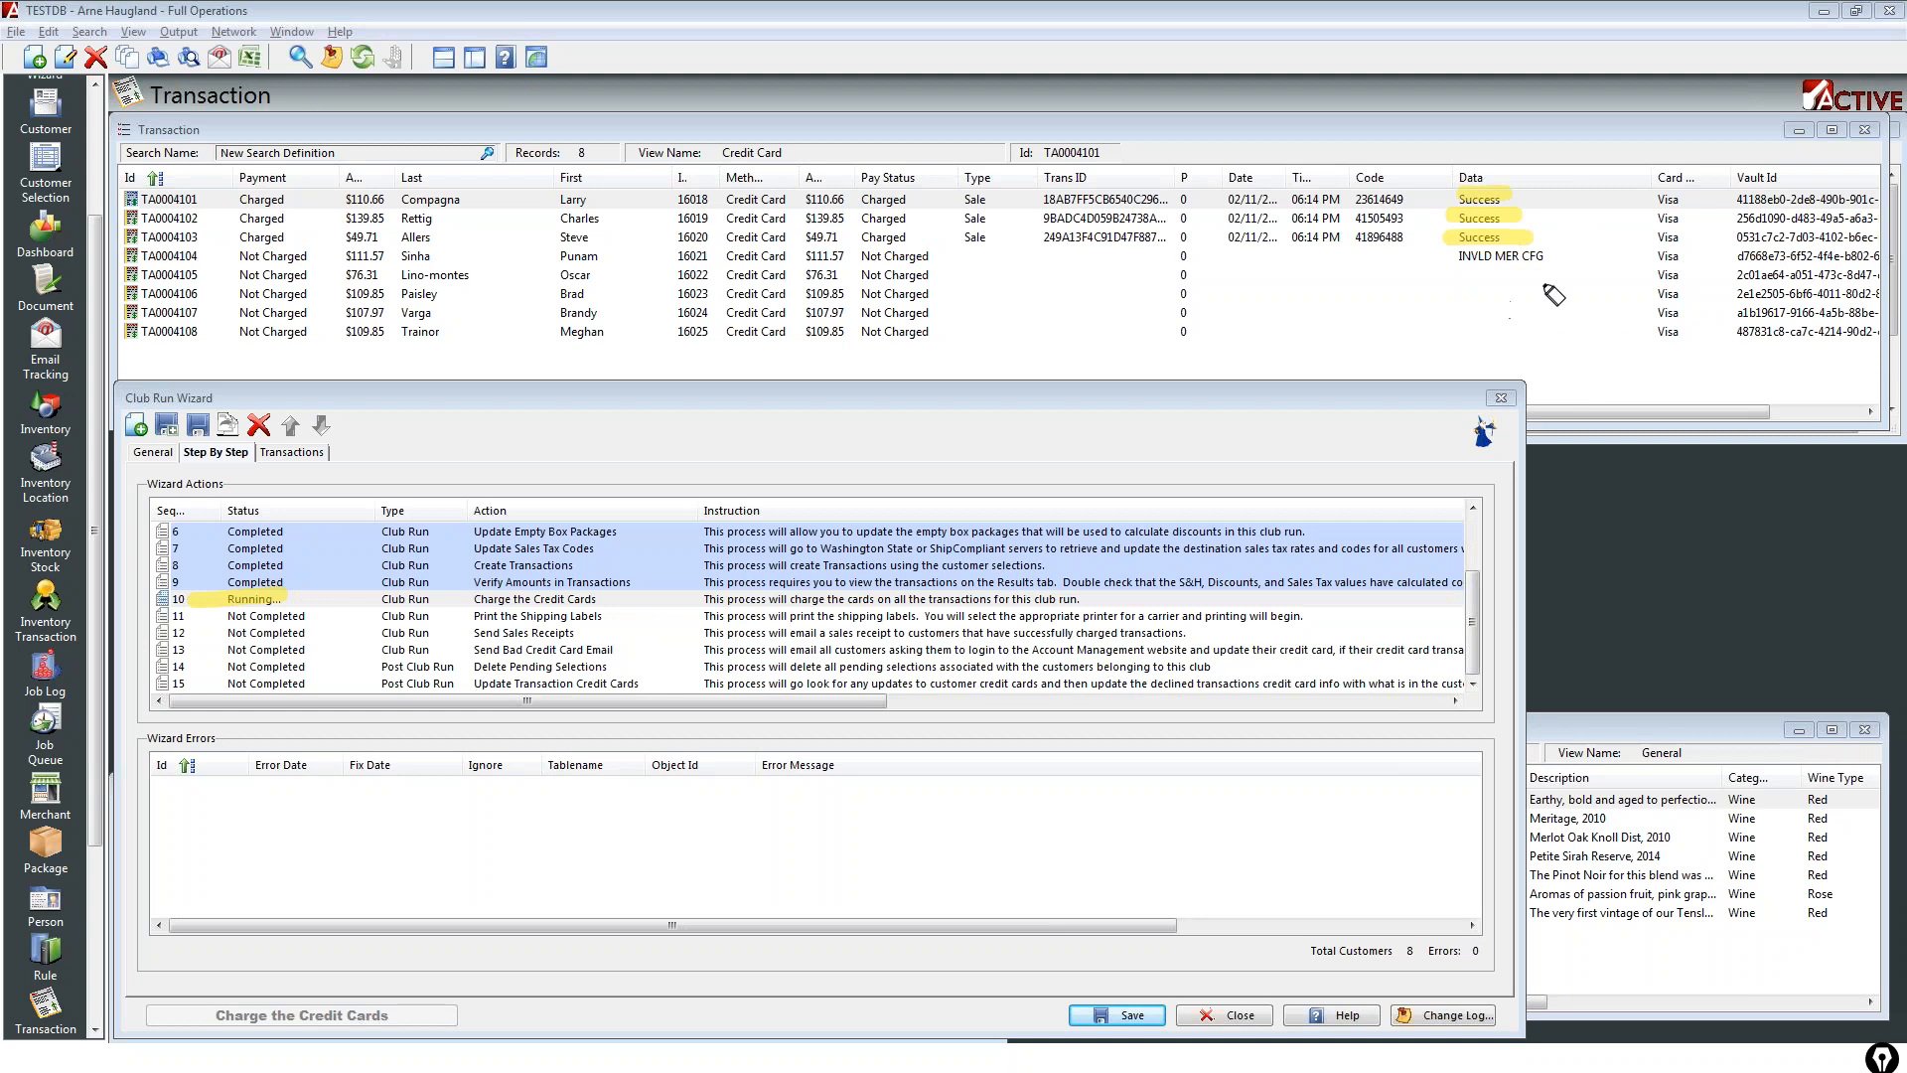
pyautogui.moveTo(1457, 294)
pyautogui.mouseDown()
pyautogui.moveTo(1556, 294)
pyautogui.moveTo(1525, 332)
pyautogui.mouseUp()
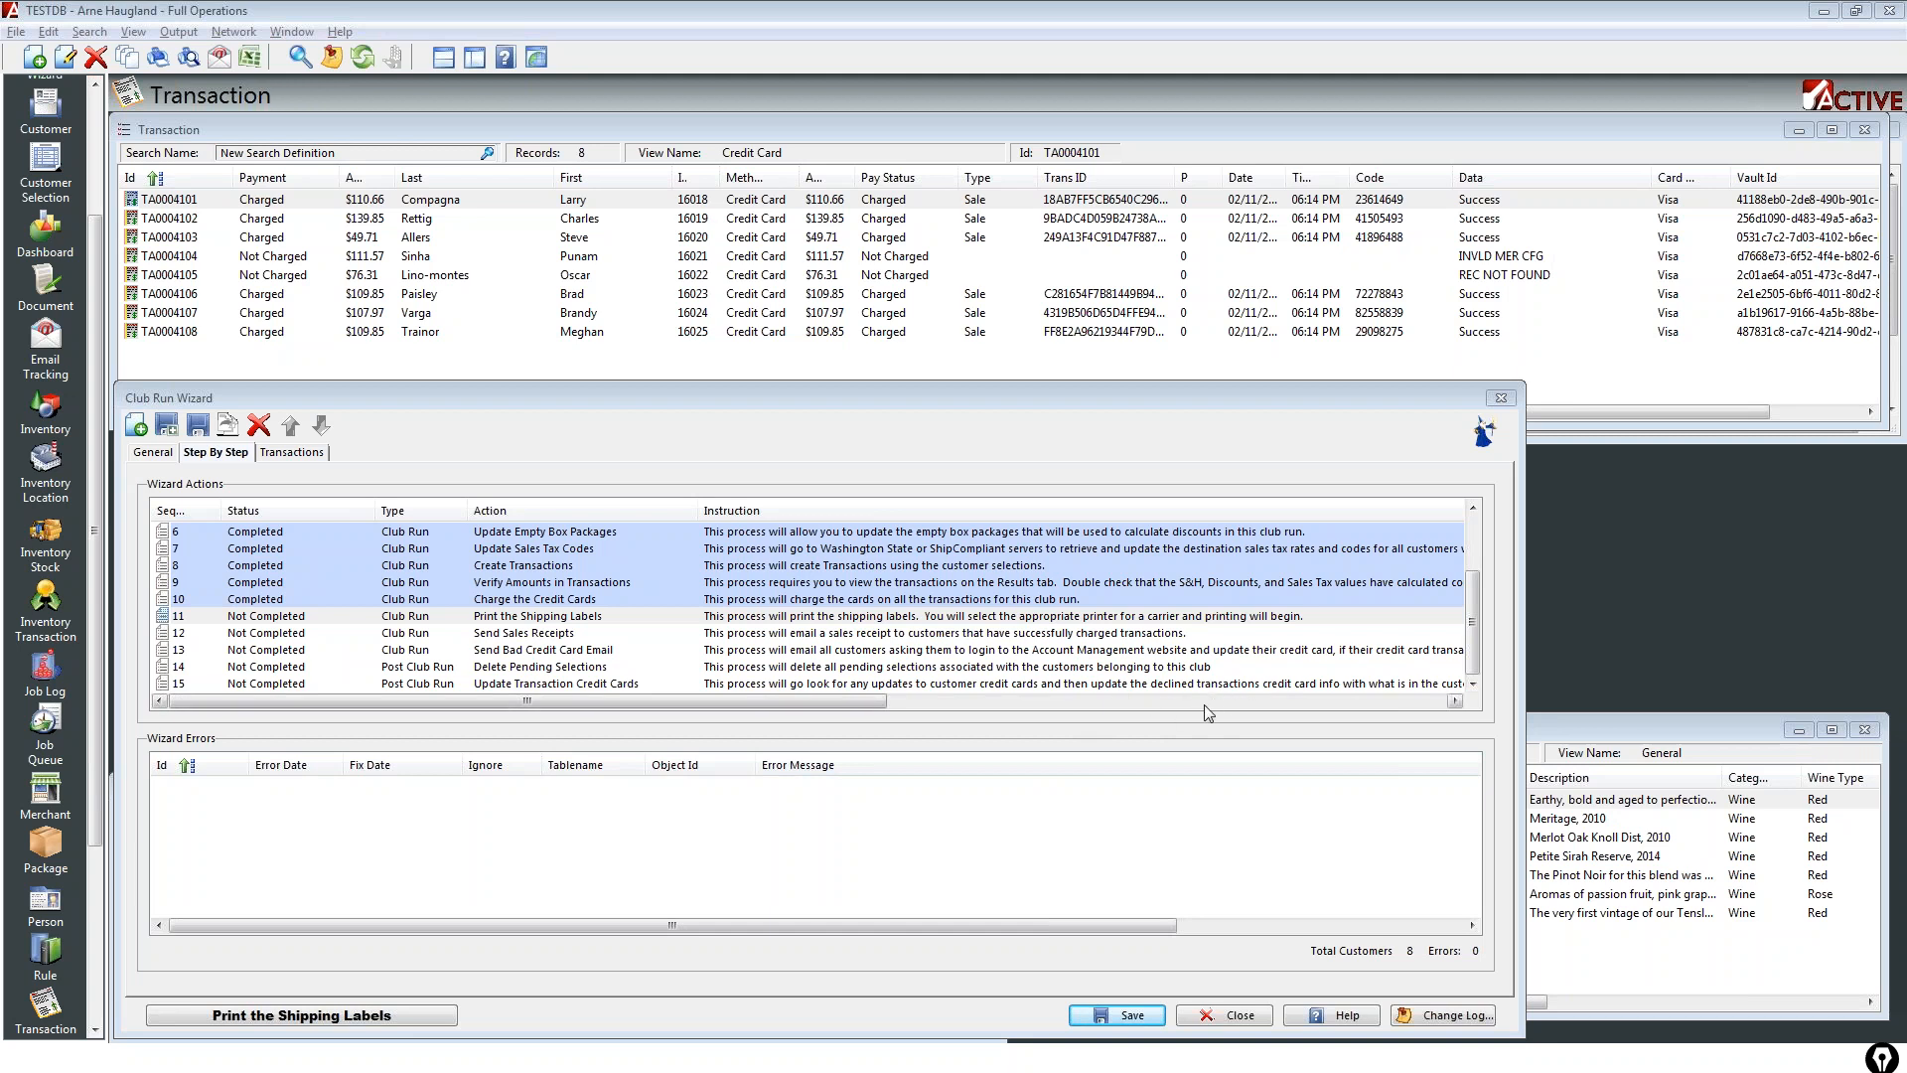
# Step: Switch to the PowerPoint slide show and advance to Step 11 - Print the Shipping Labels
pyautogui.hotkey('alt', 'Tab')
pyautogui.hotkey('alt', 'Tab')
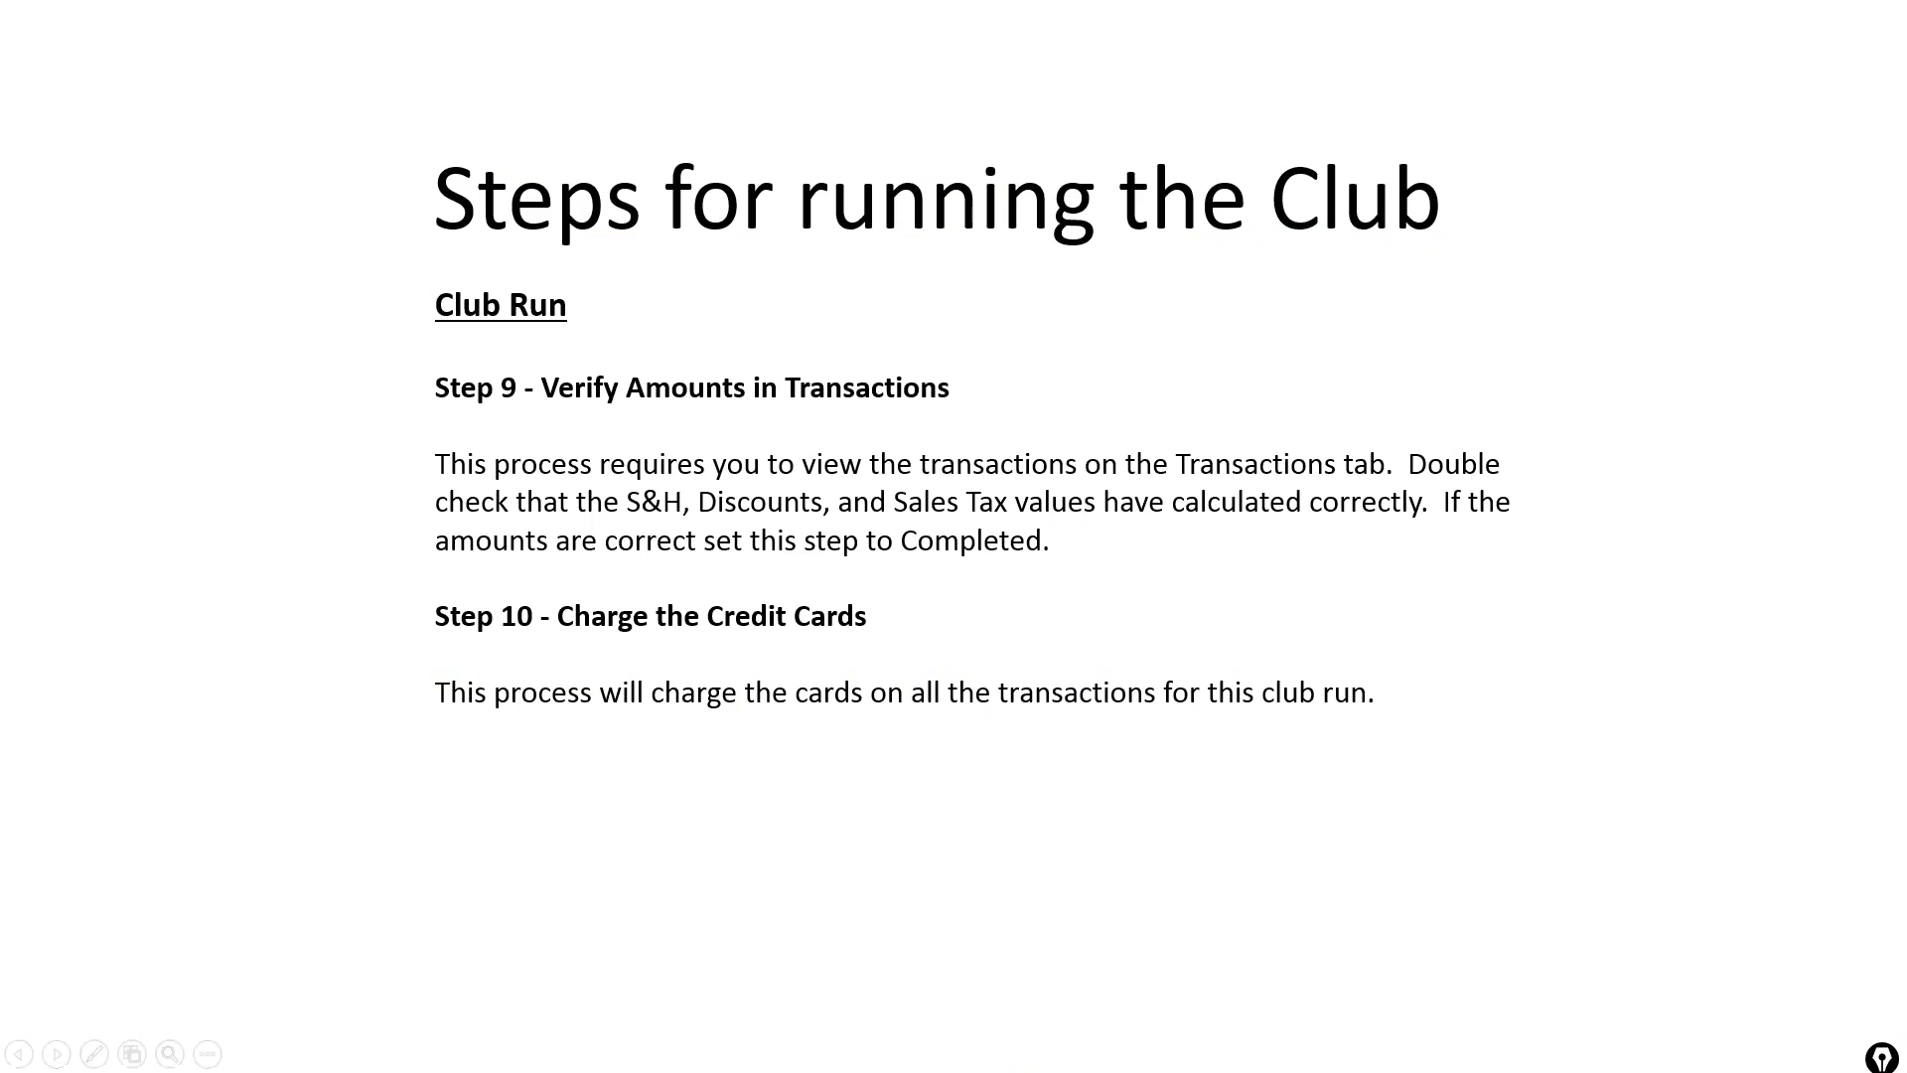
pyautogui.press('Right')
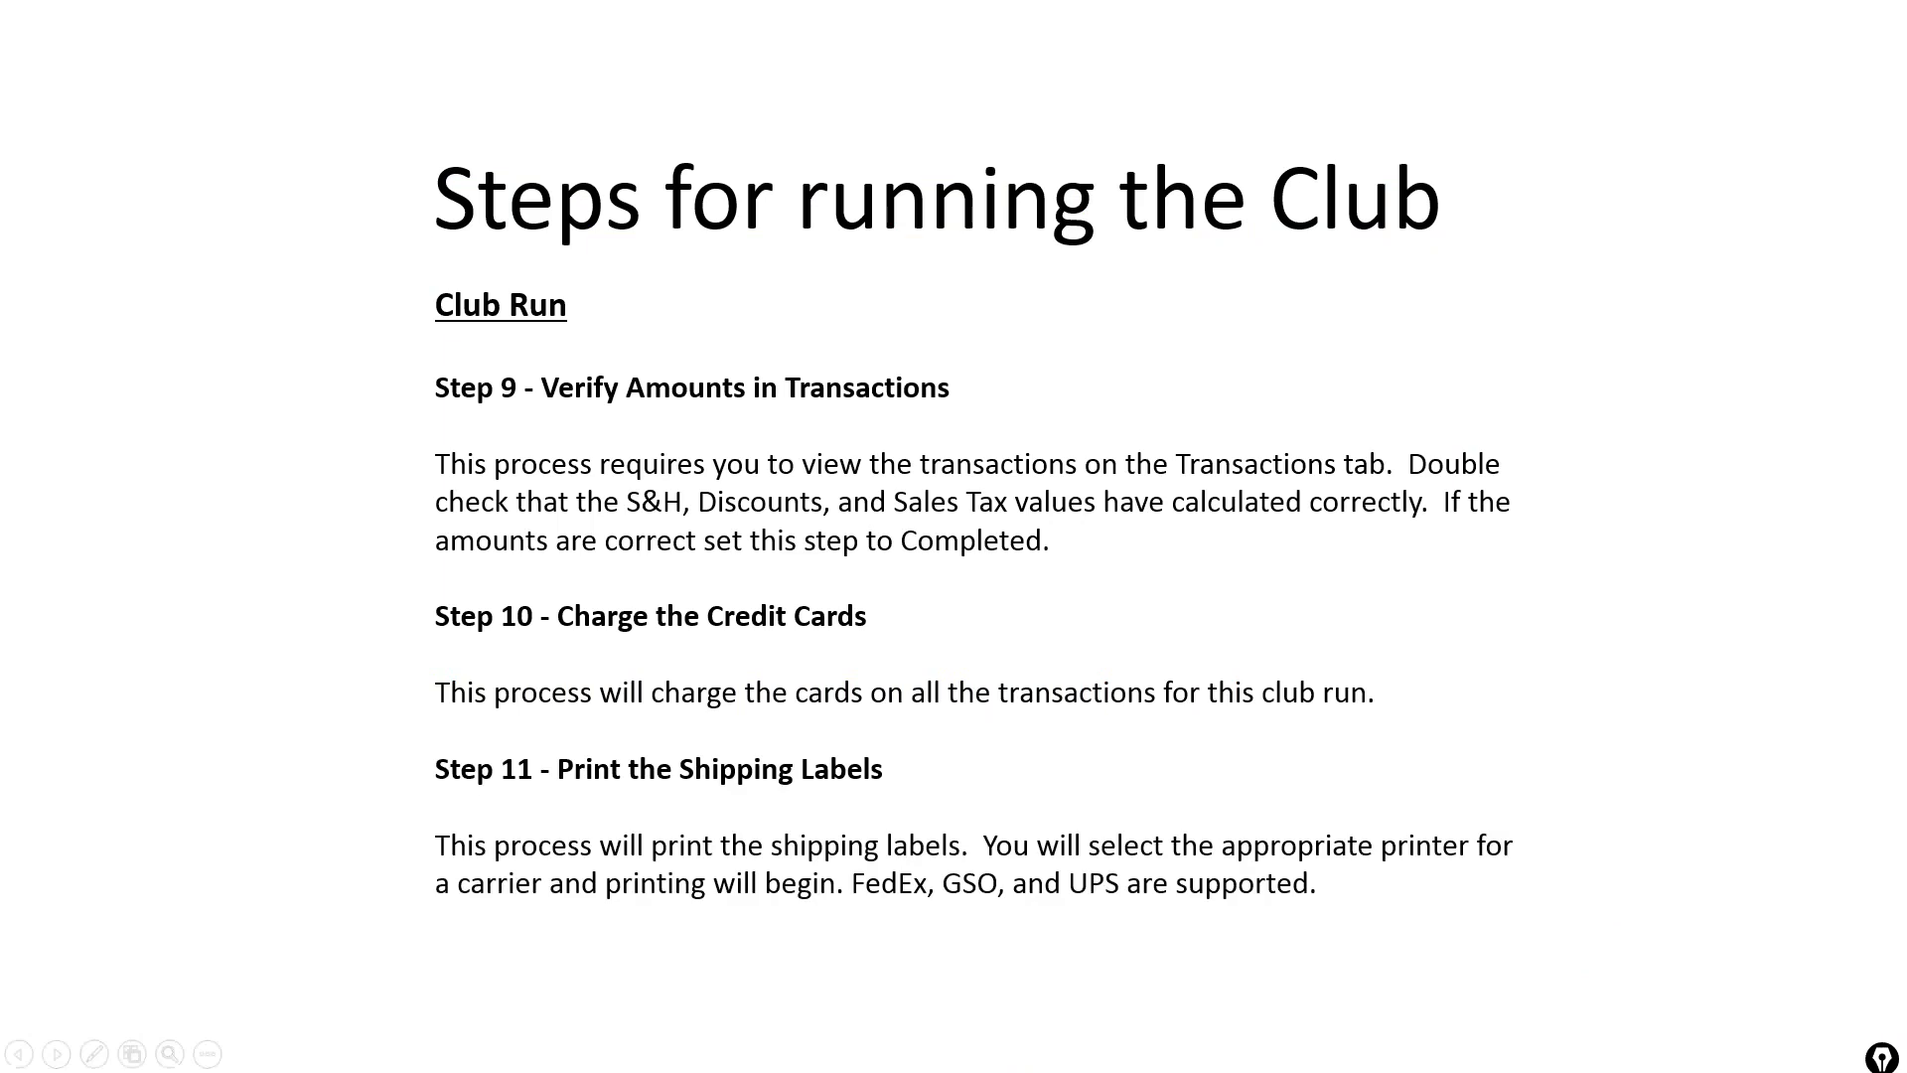
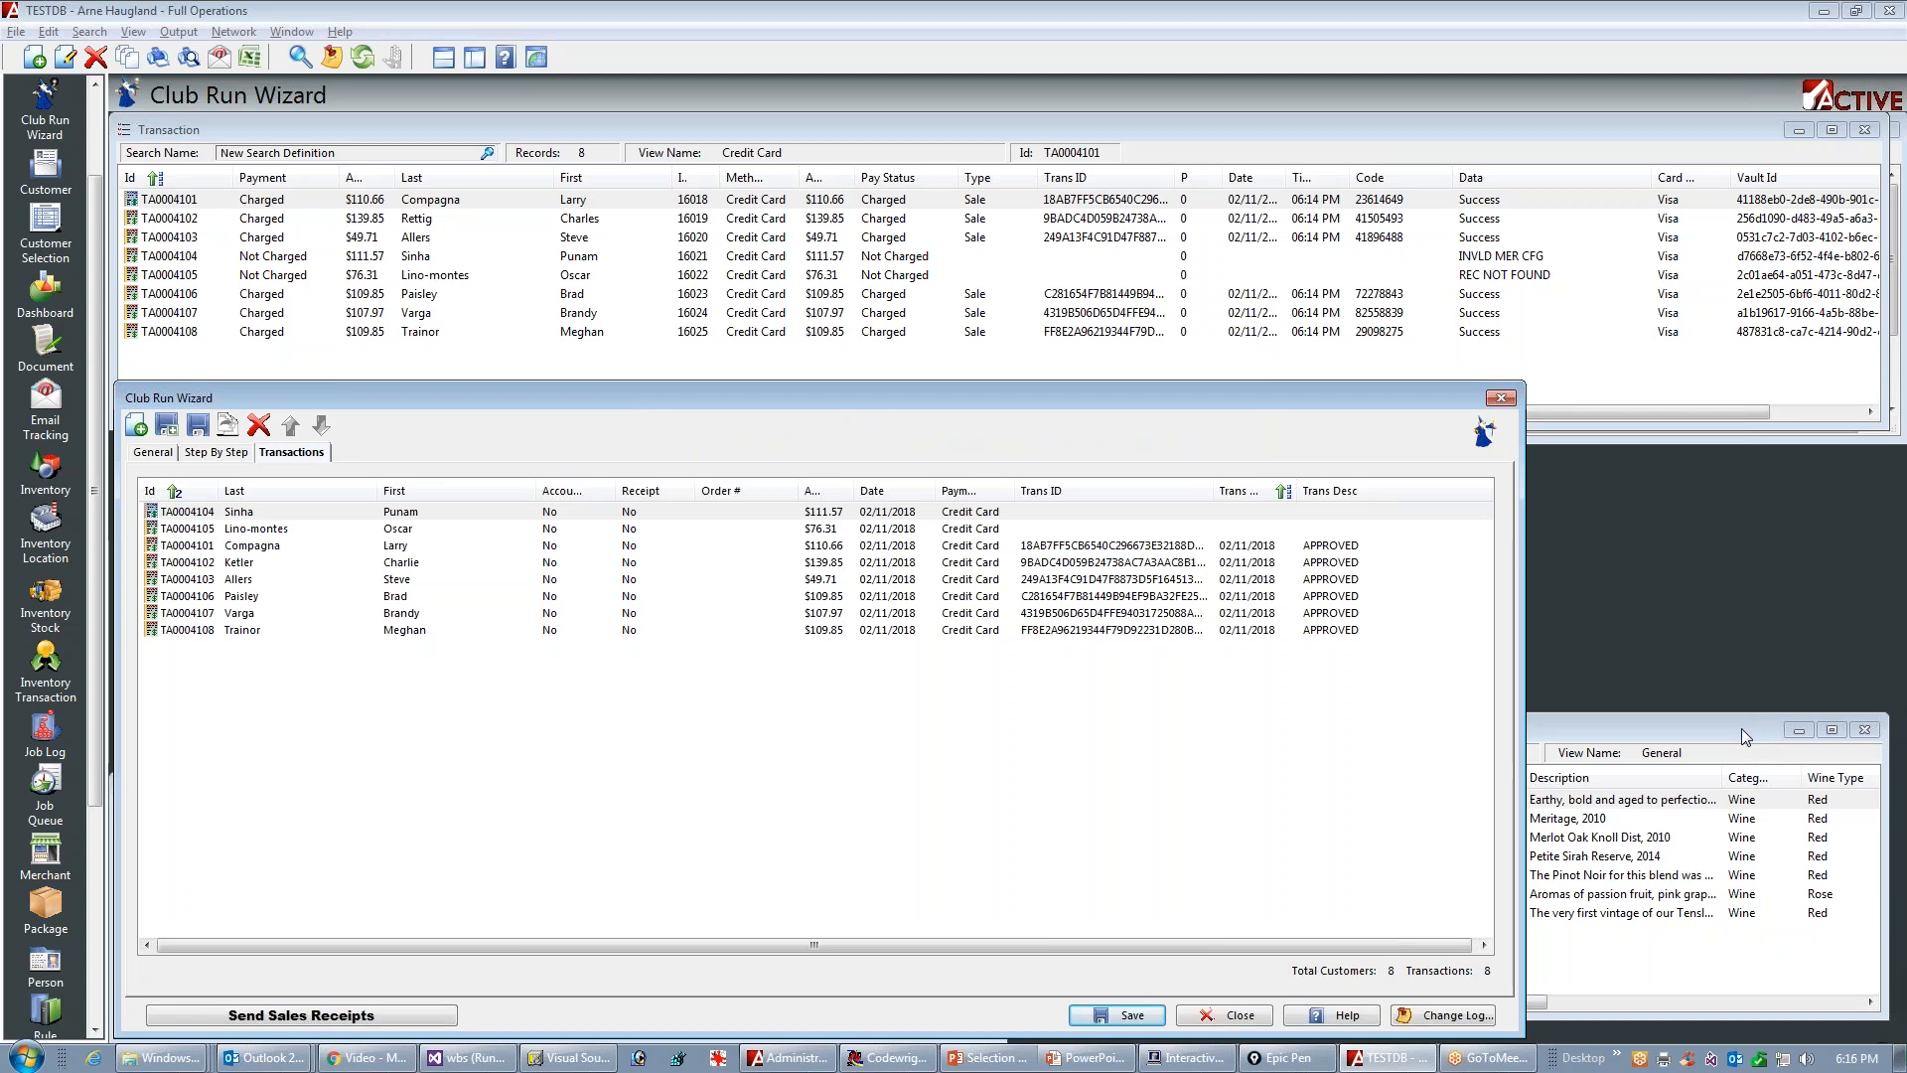
# Step: Display the wizard's step-by-step actions, and advance the PowerPoint slide show to Step 12 - Send Sales Receipts
pyautogui.click(207, 453)
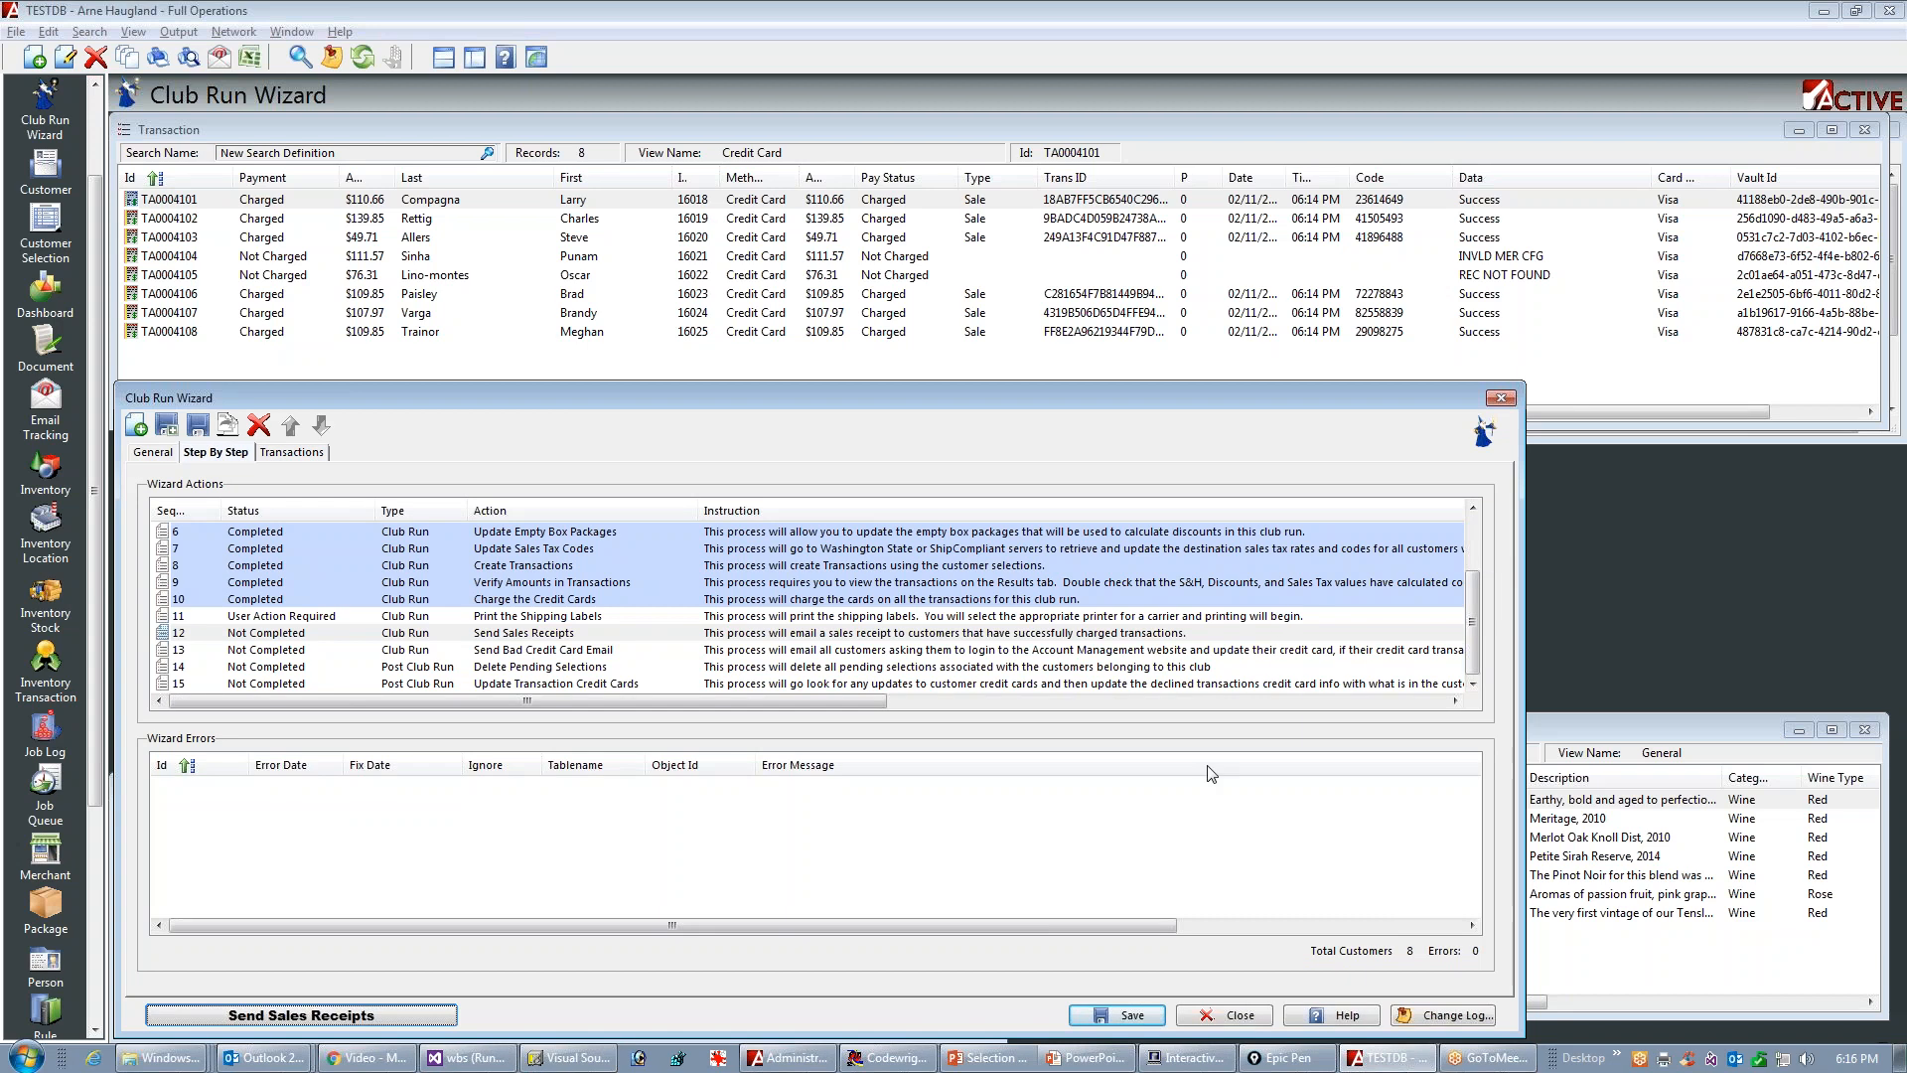
pyautogui.hotkey('alt', 'Tab')
pyautogui.hotkey('alt', 'Tab')
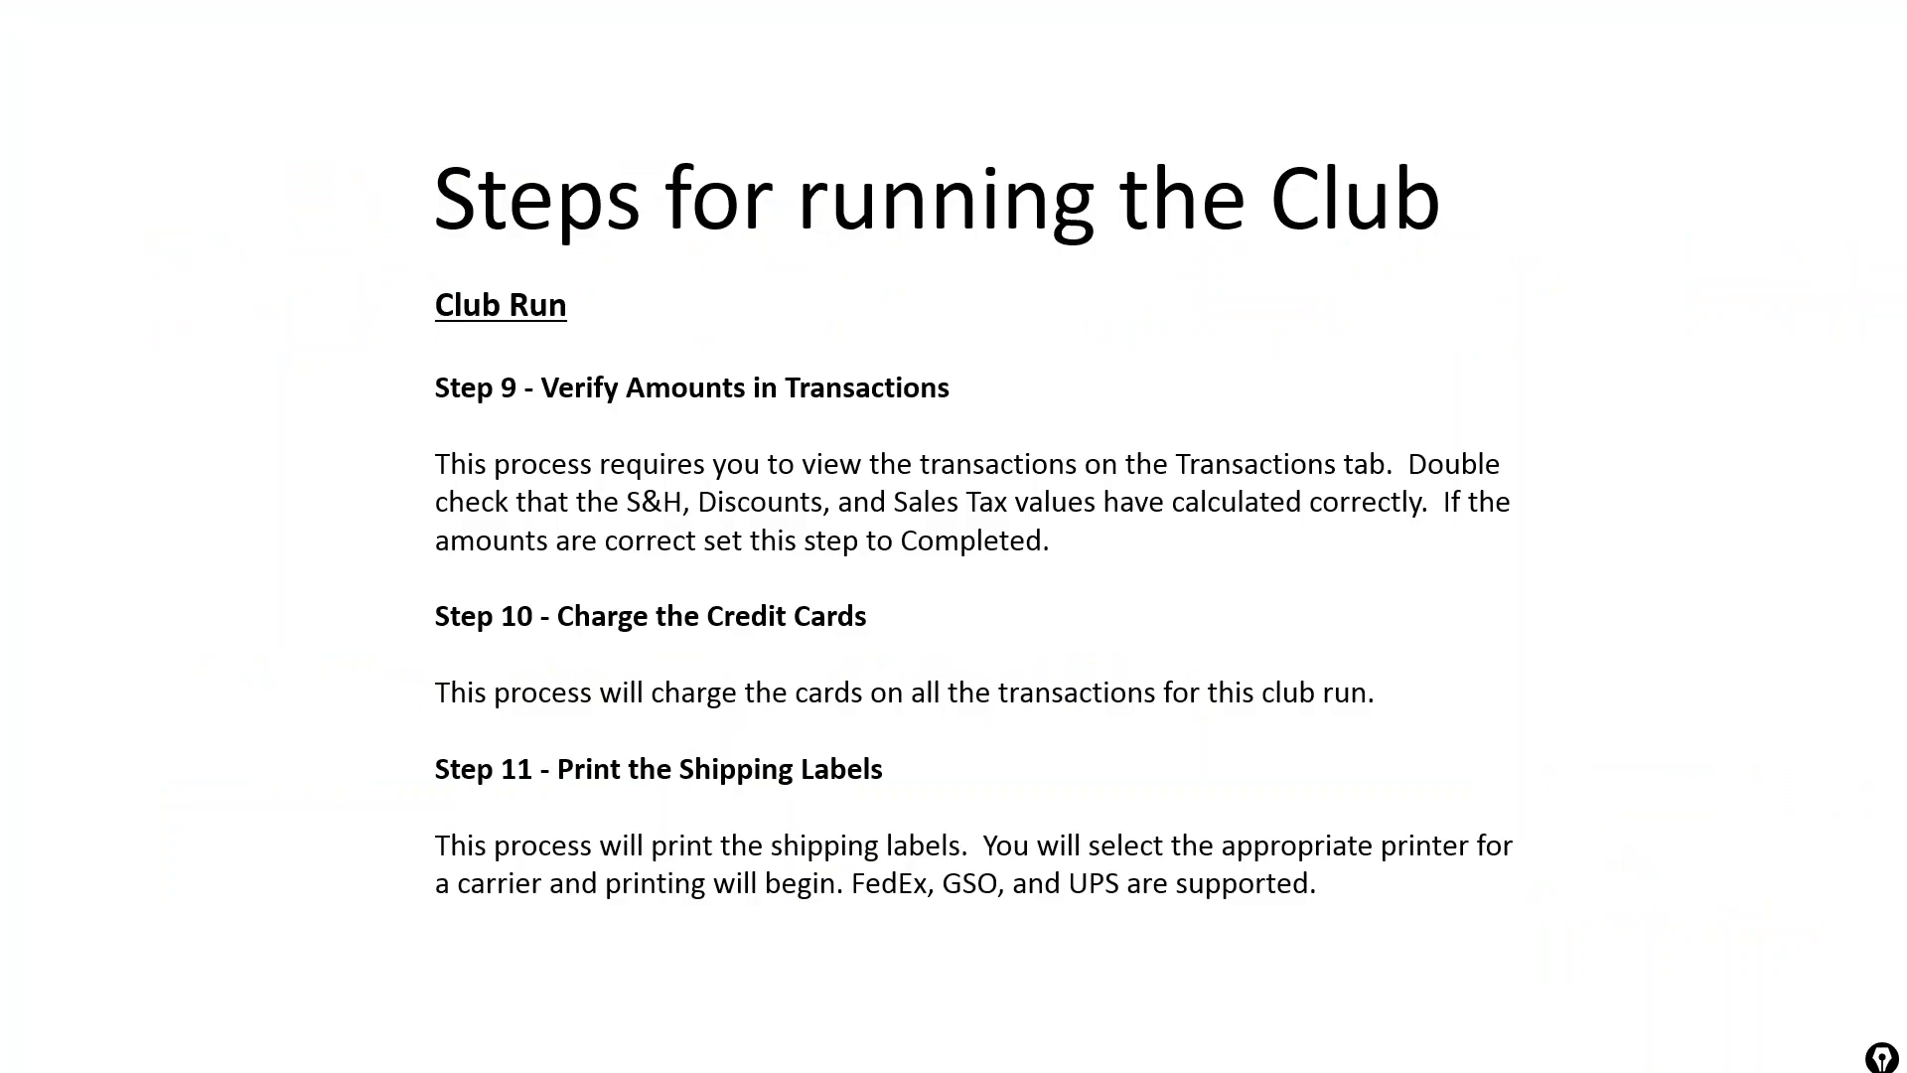
pyautogui.press('Right')
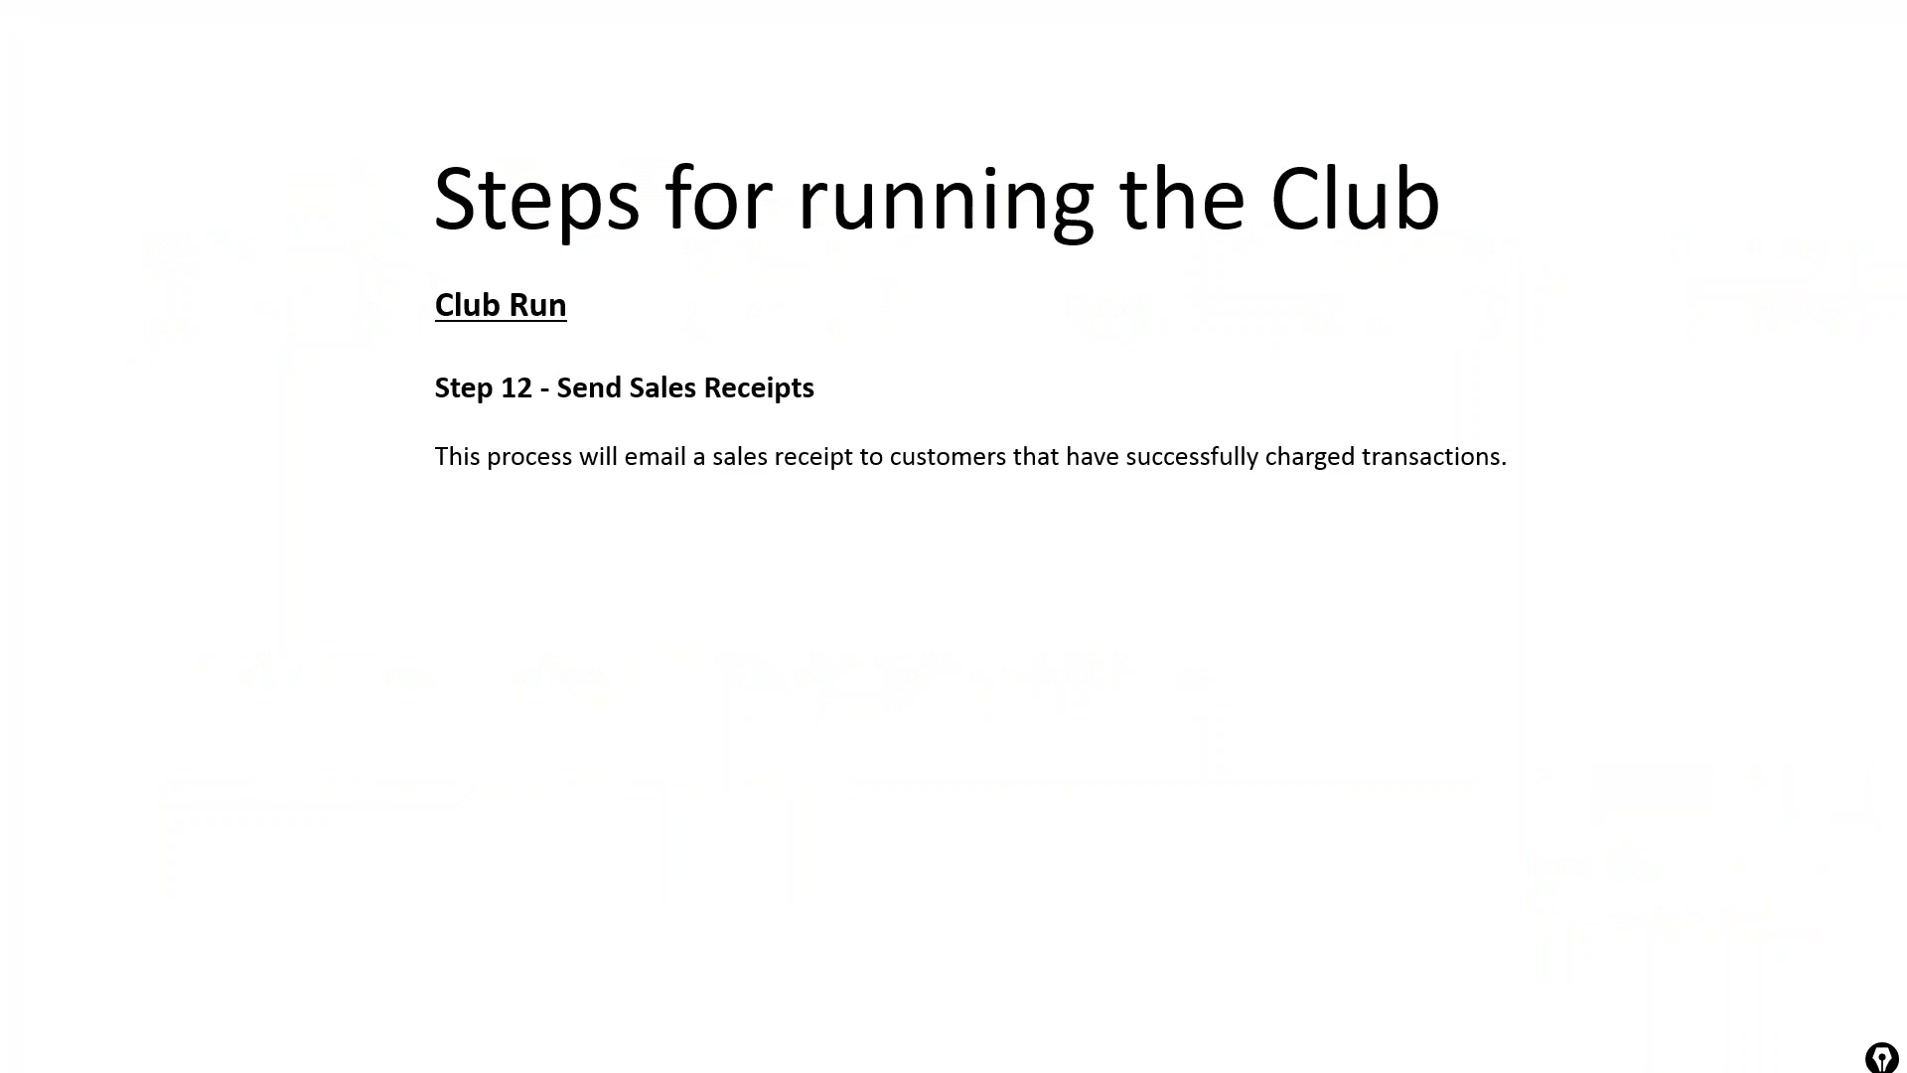
# Step: Return to TESTDB and start the Send Sales Receipts action to open its email editor
pyautogui.hotkey('alt', 'Tab')
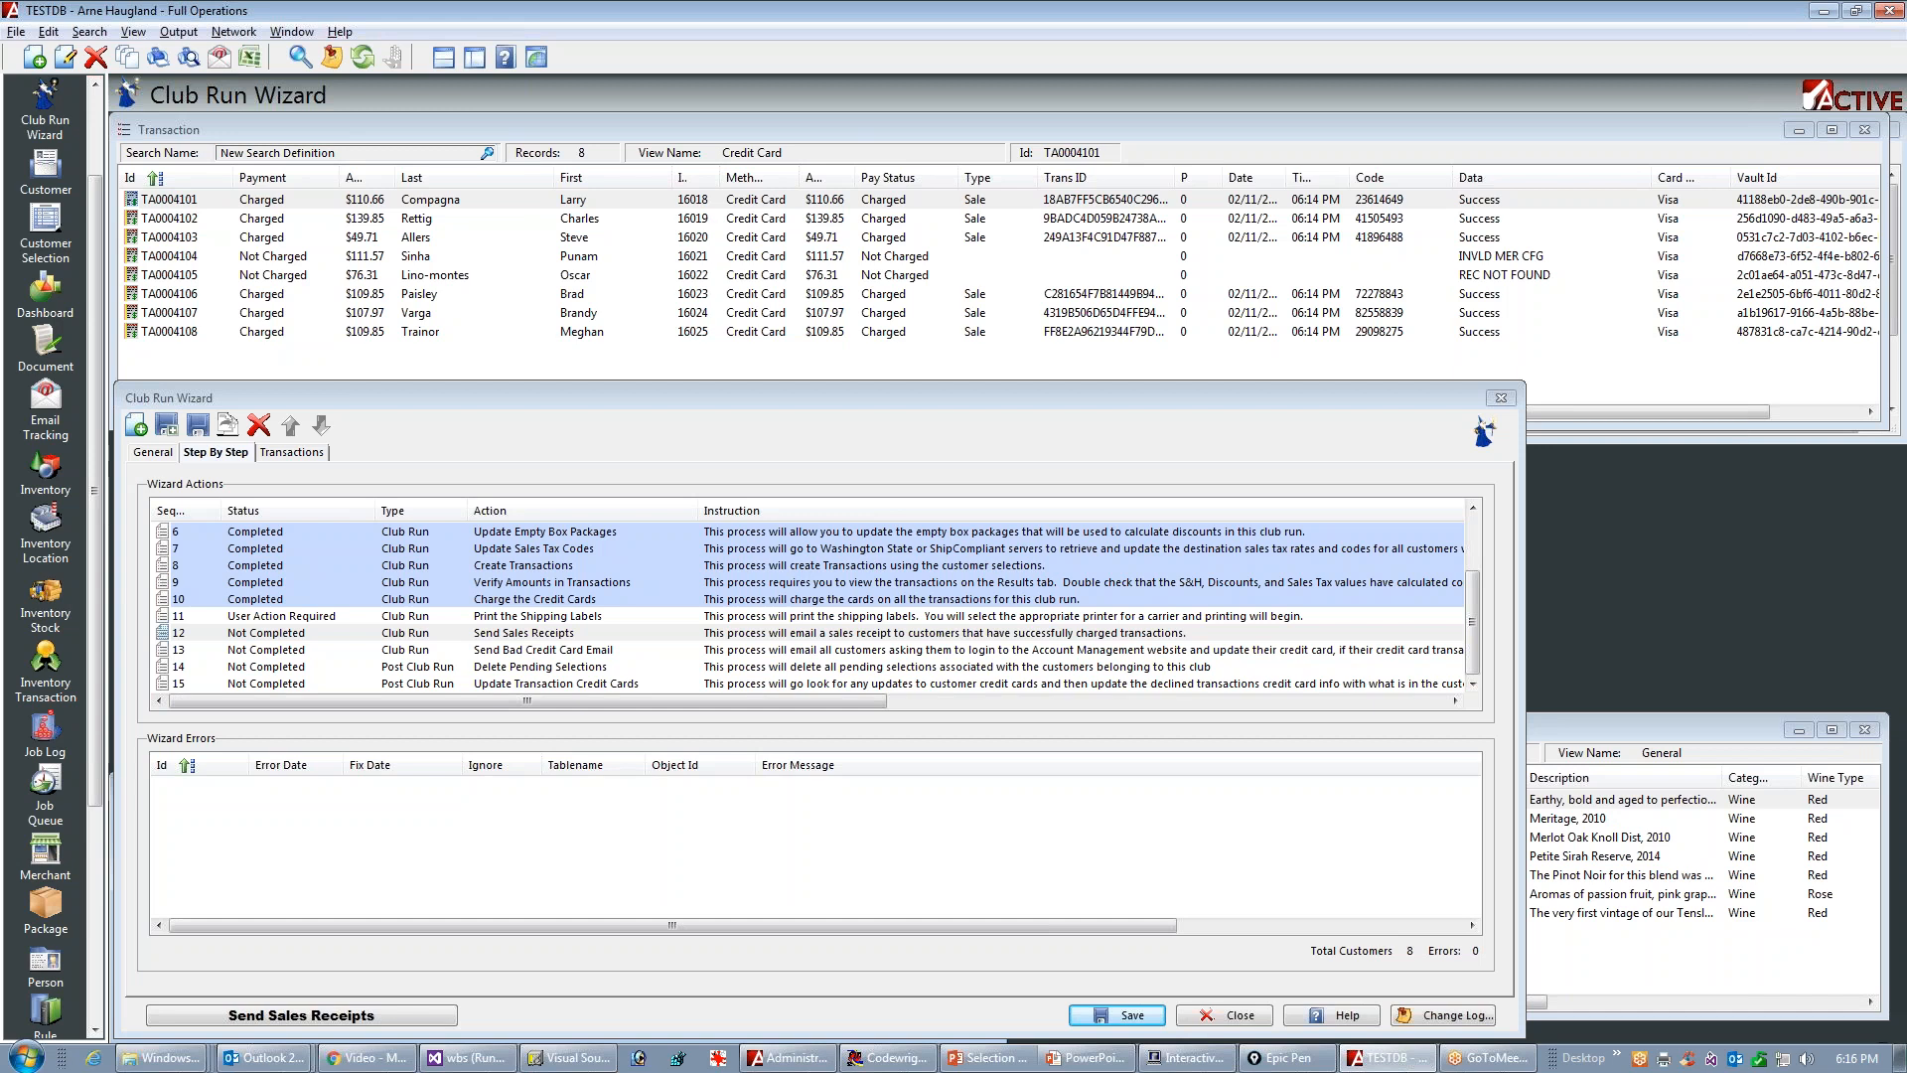
pyautogui.click(422, 640)
pyautogui.click(482, 633)
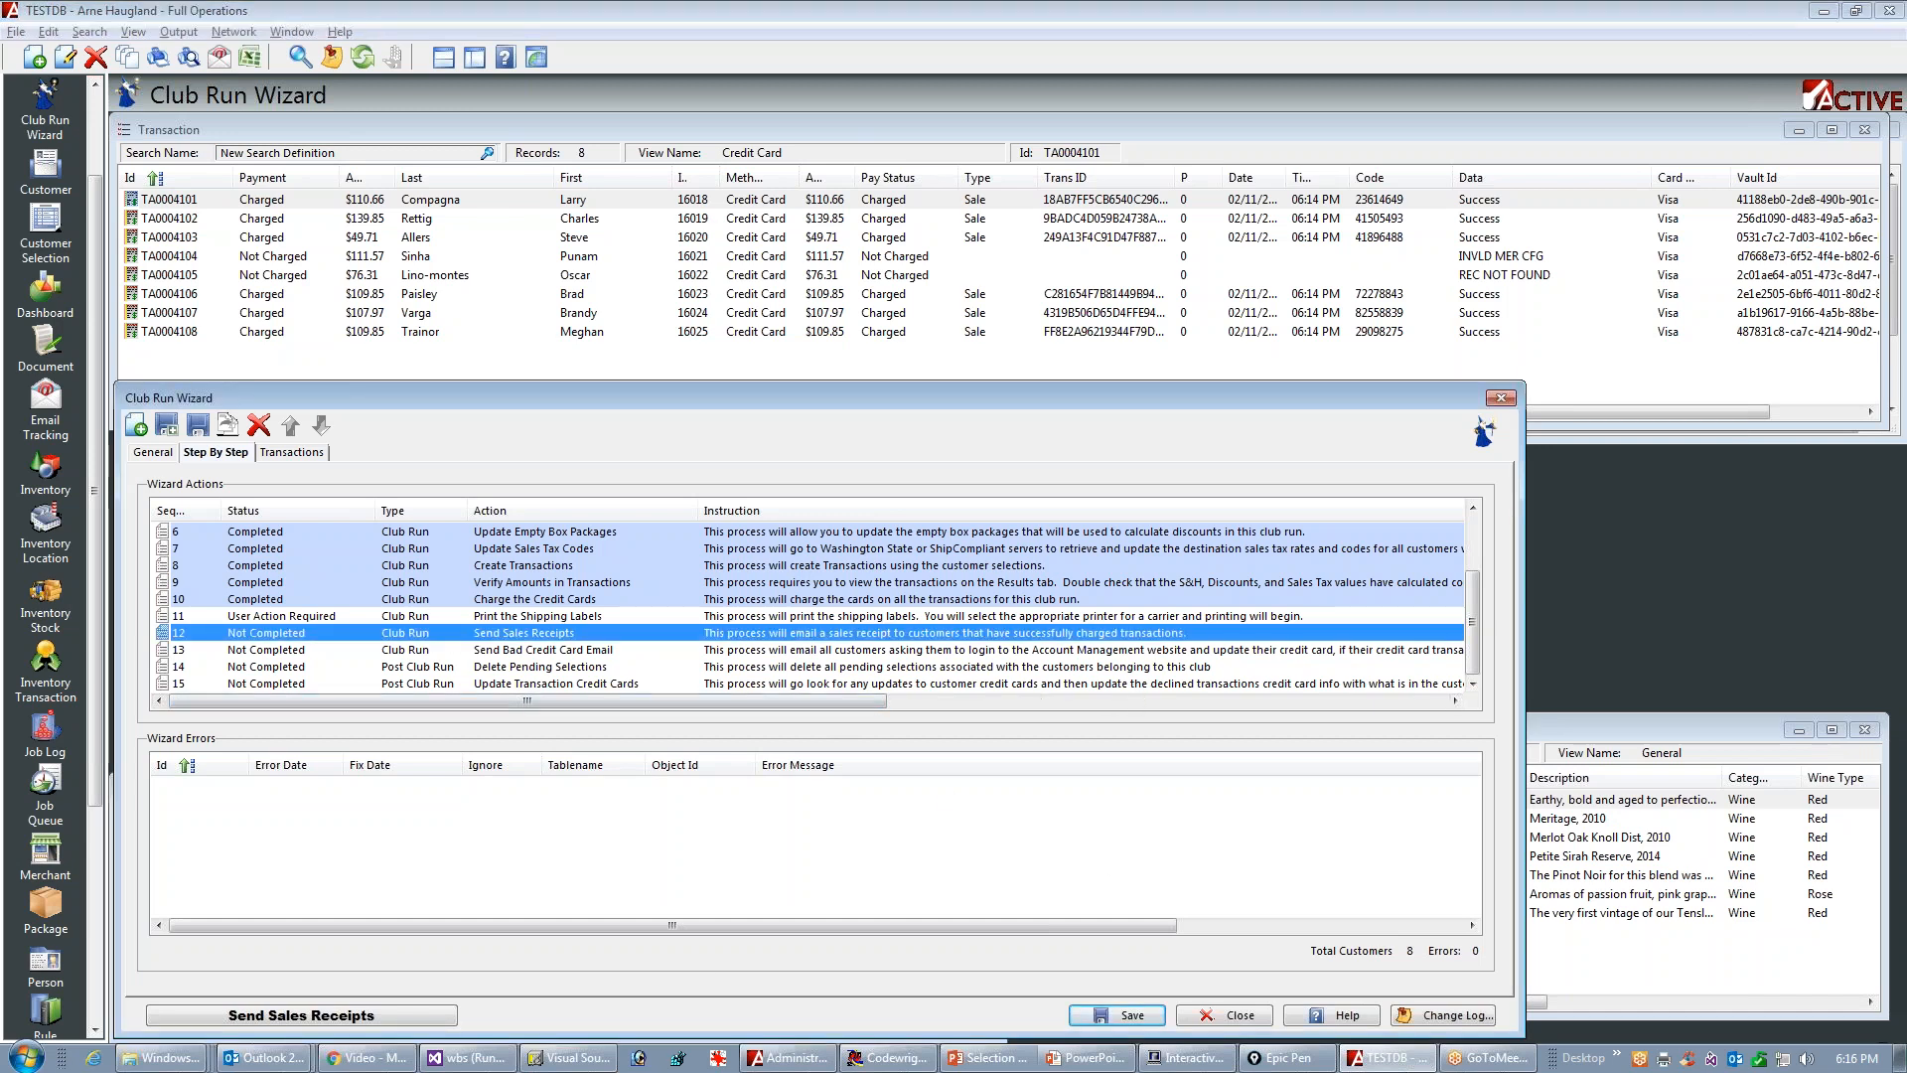
pyautogui.click(371, 1018)
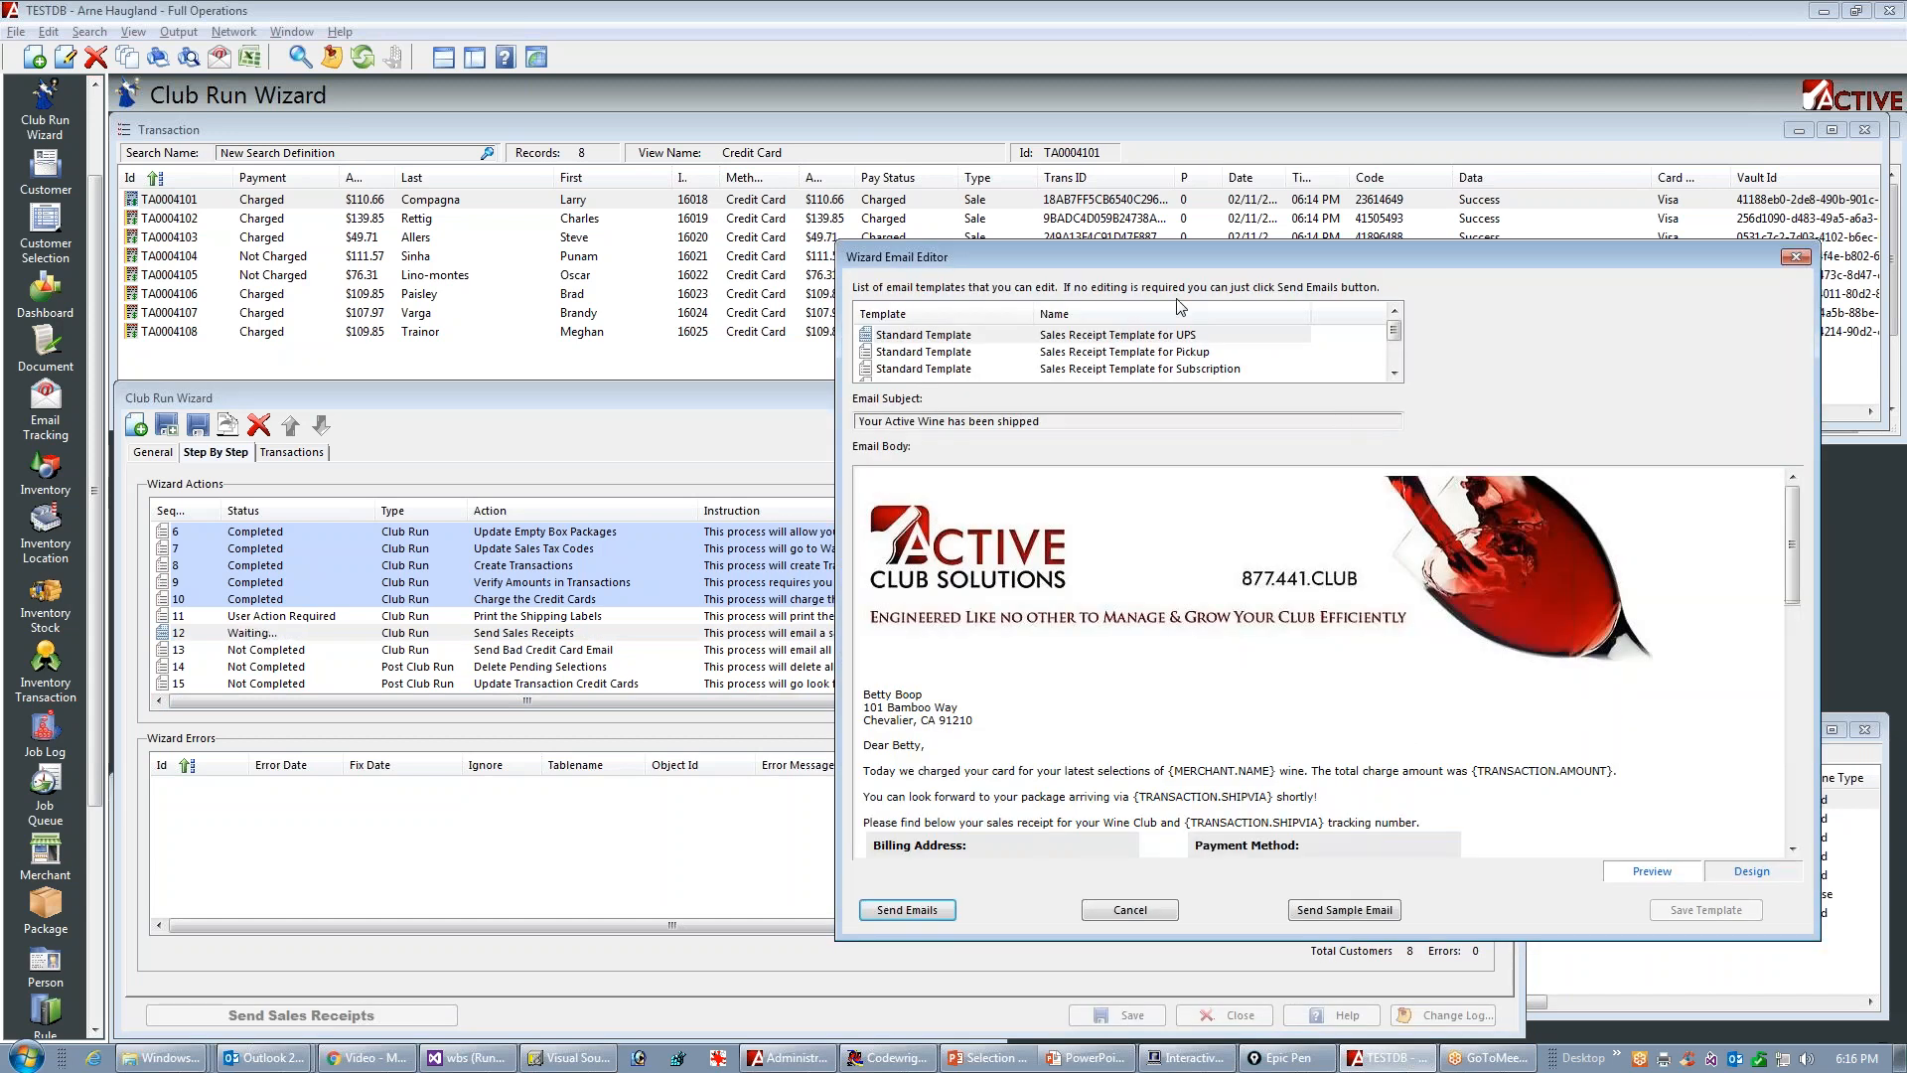
# Step: Preview the UPS, Pickup and FedEx sales receipt templates in the email editor
pyautogui.click(1149, 345)
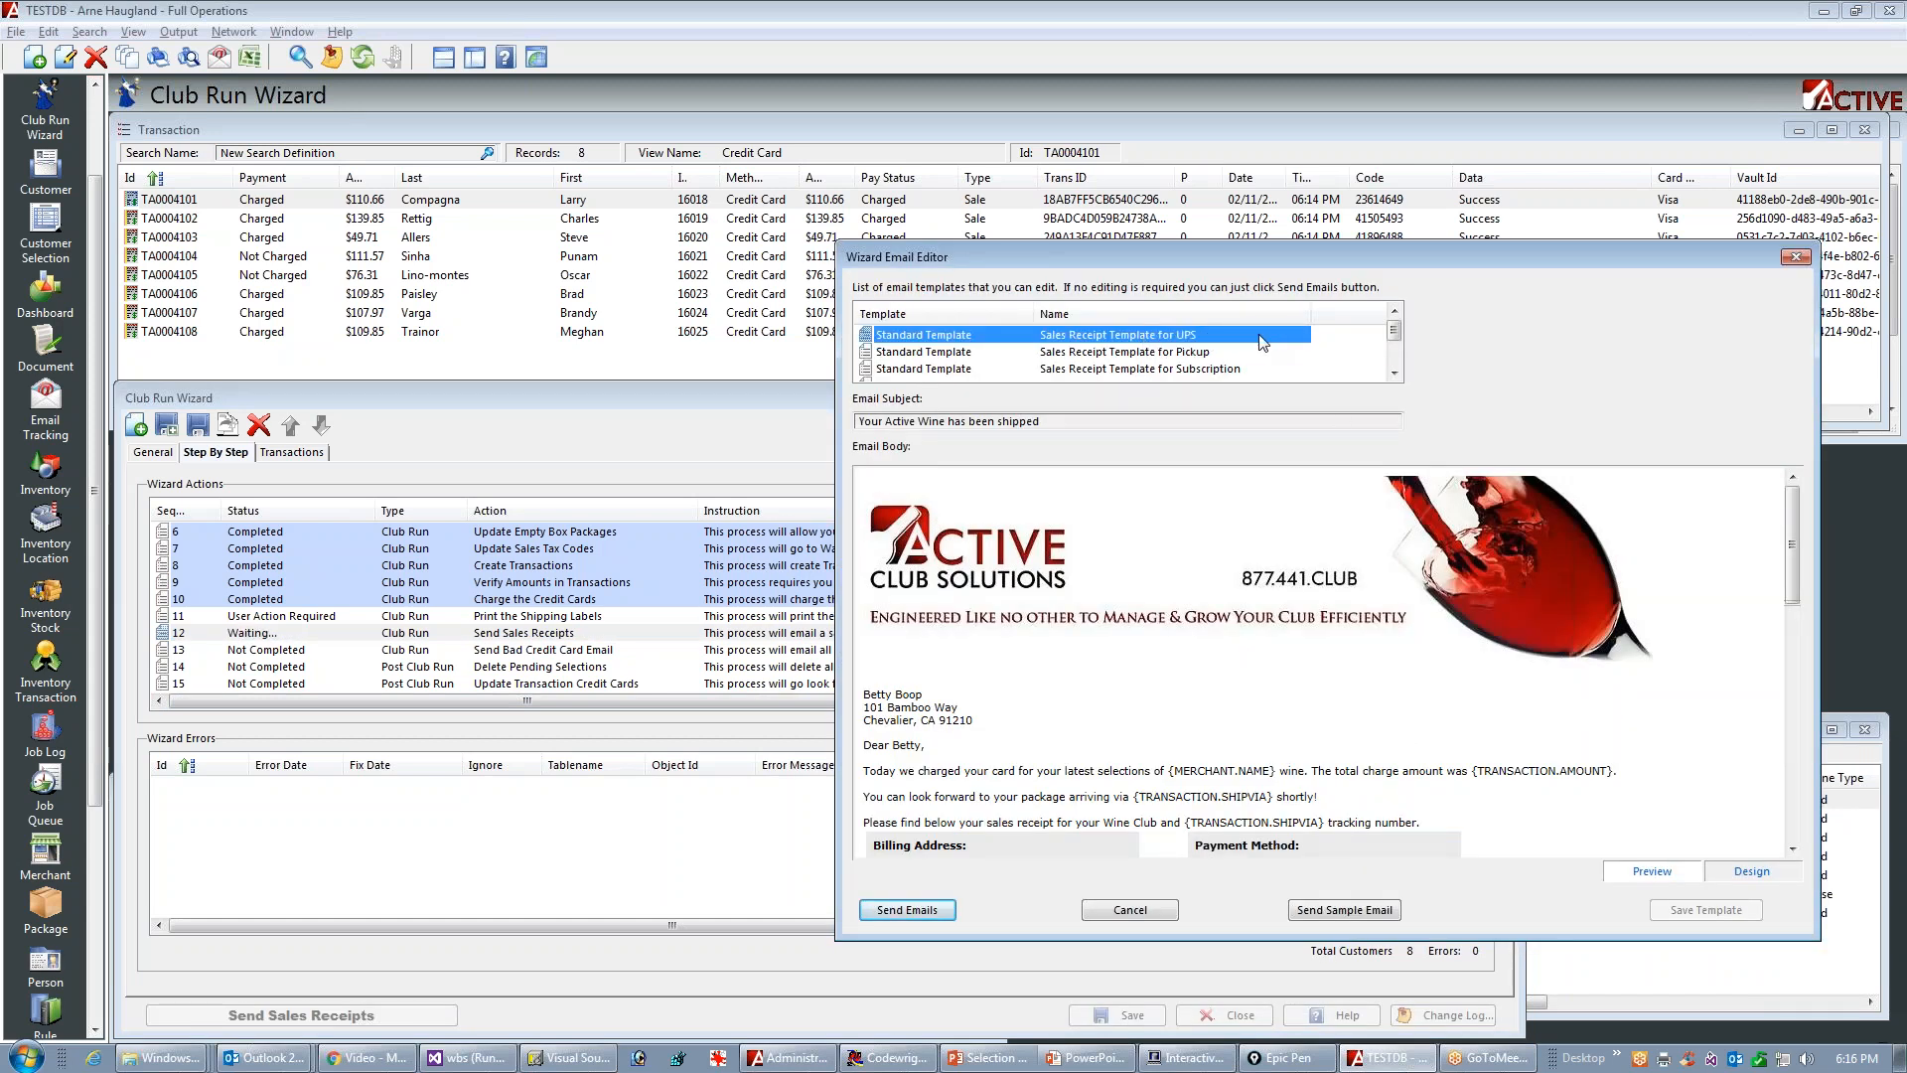
pyautogui.moveTo(1394, 334); pyautogui.dragTo(1400, 342)
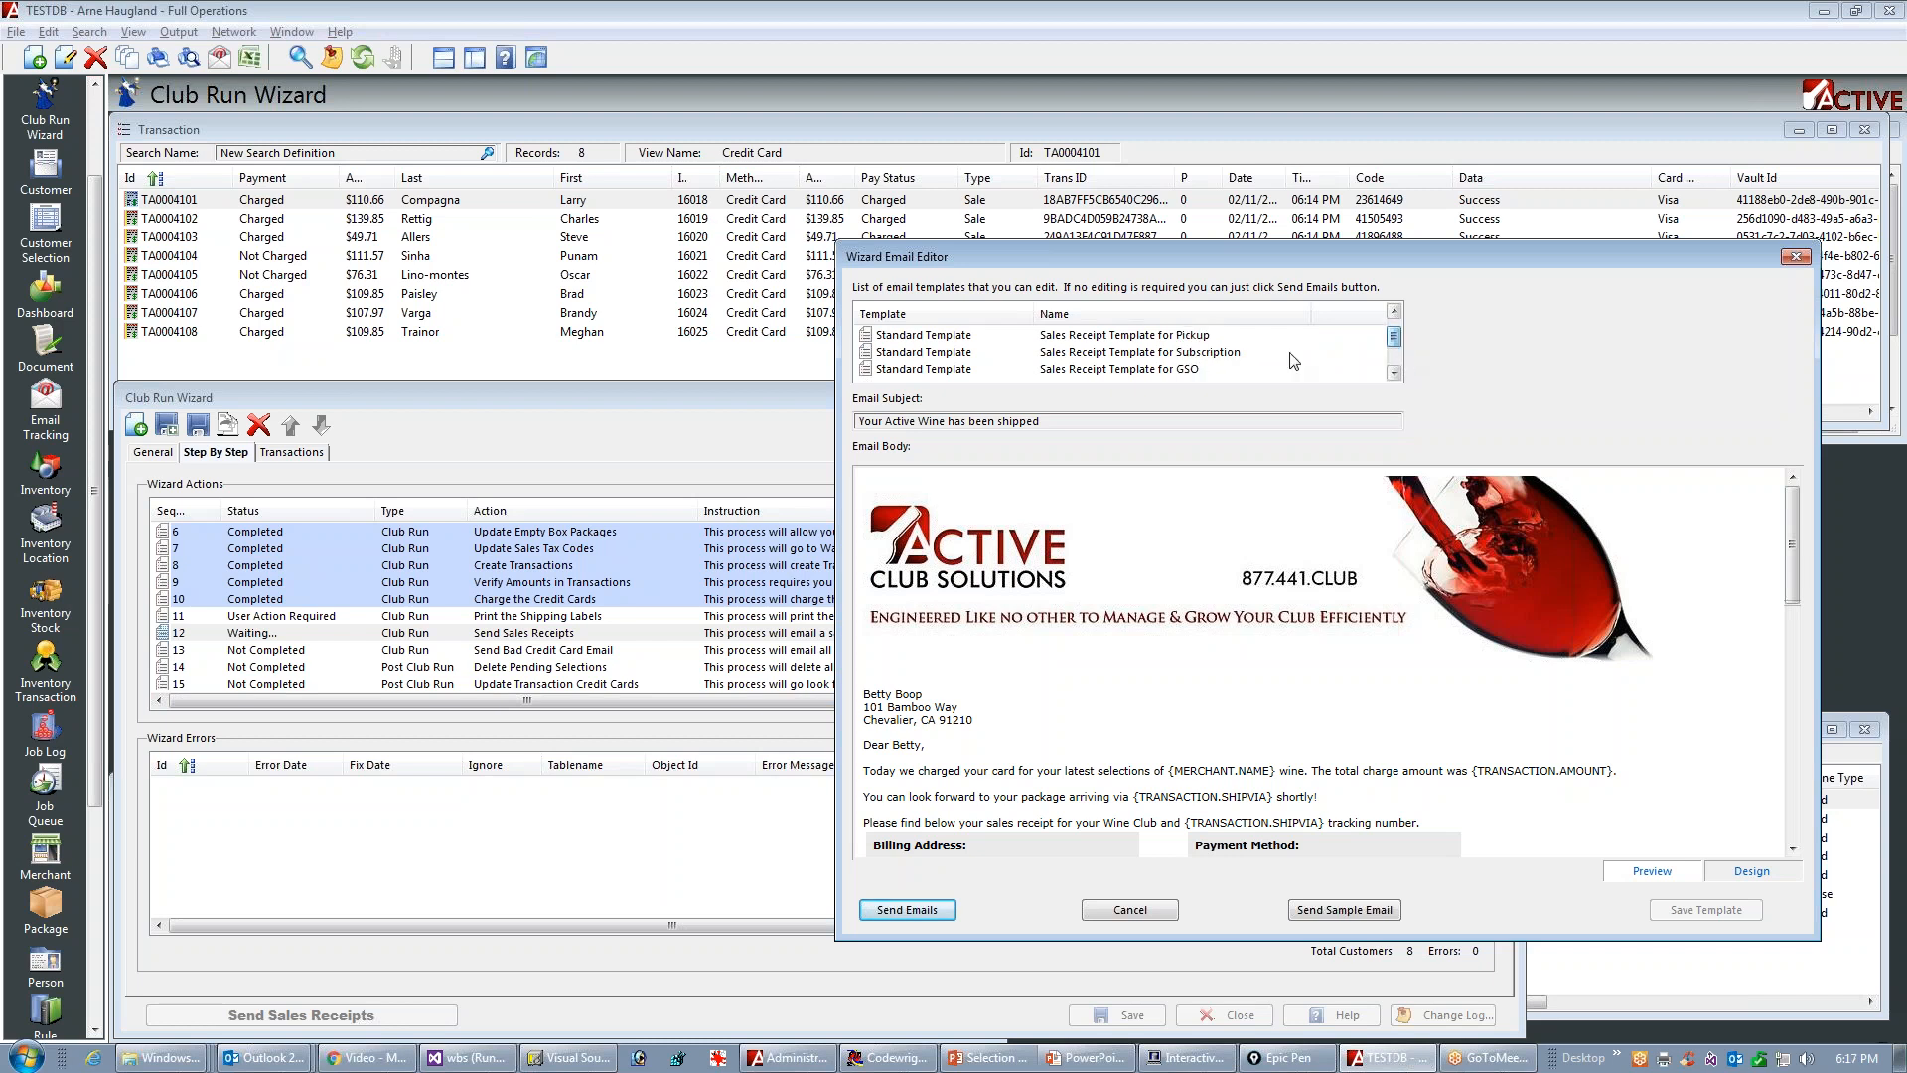
pyautogui.click(1189, 336)
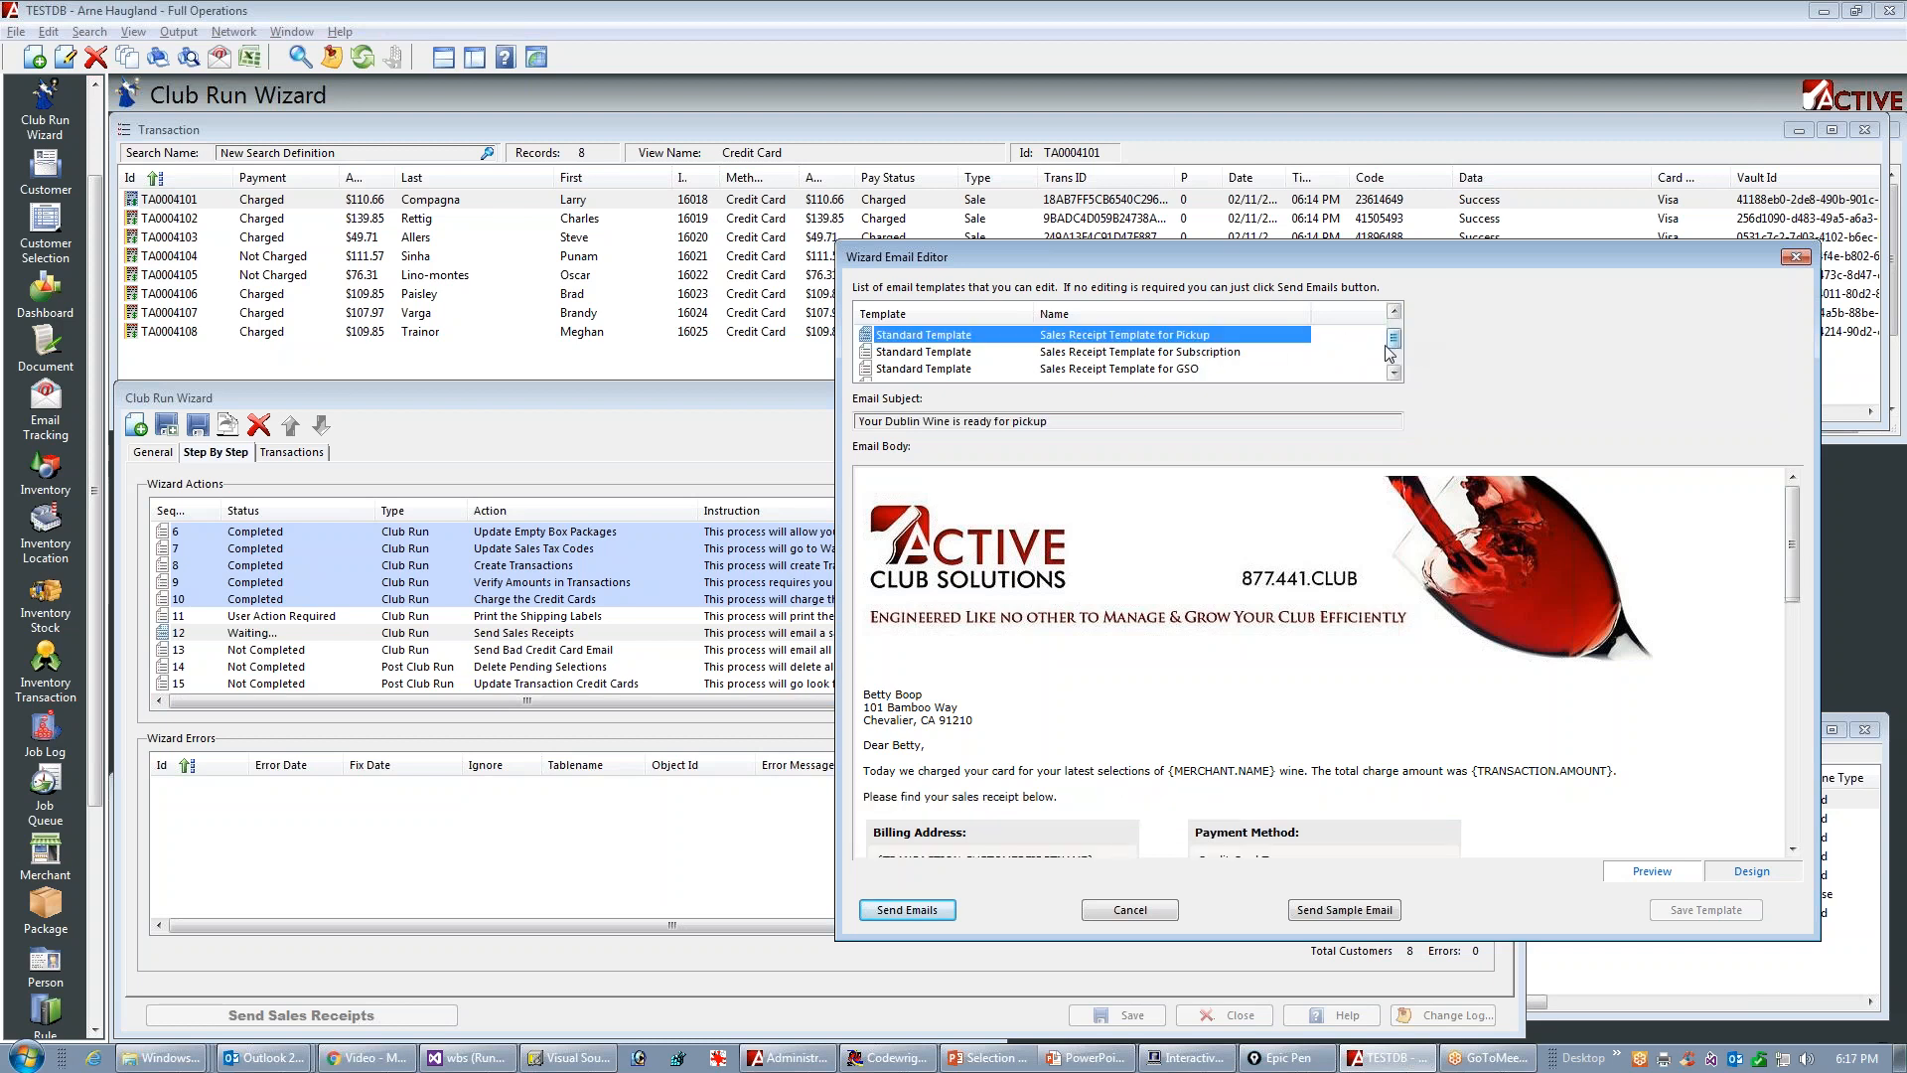
pyautogui.moveTo(1793, 544); pyautogui.dragTo(1800, 486)
pyautogui.moveTo(1393, 340); pyautogui.dragTo(1394, 368)
pyautogui.click(1249, 368)
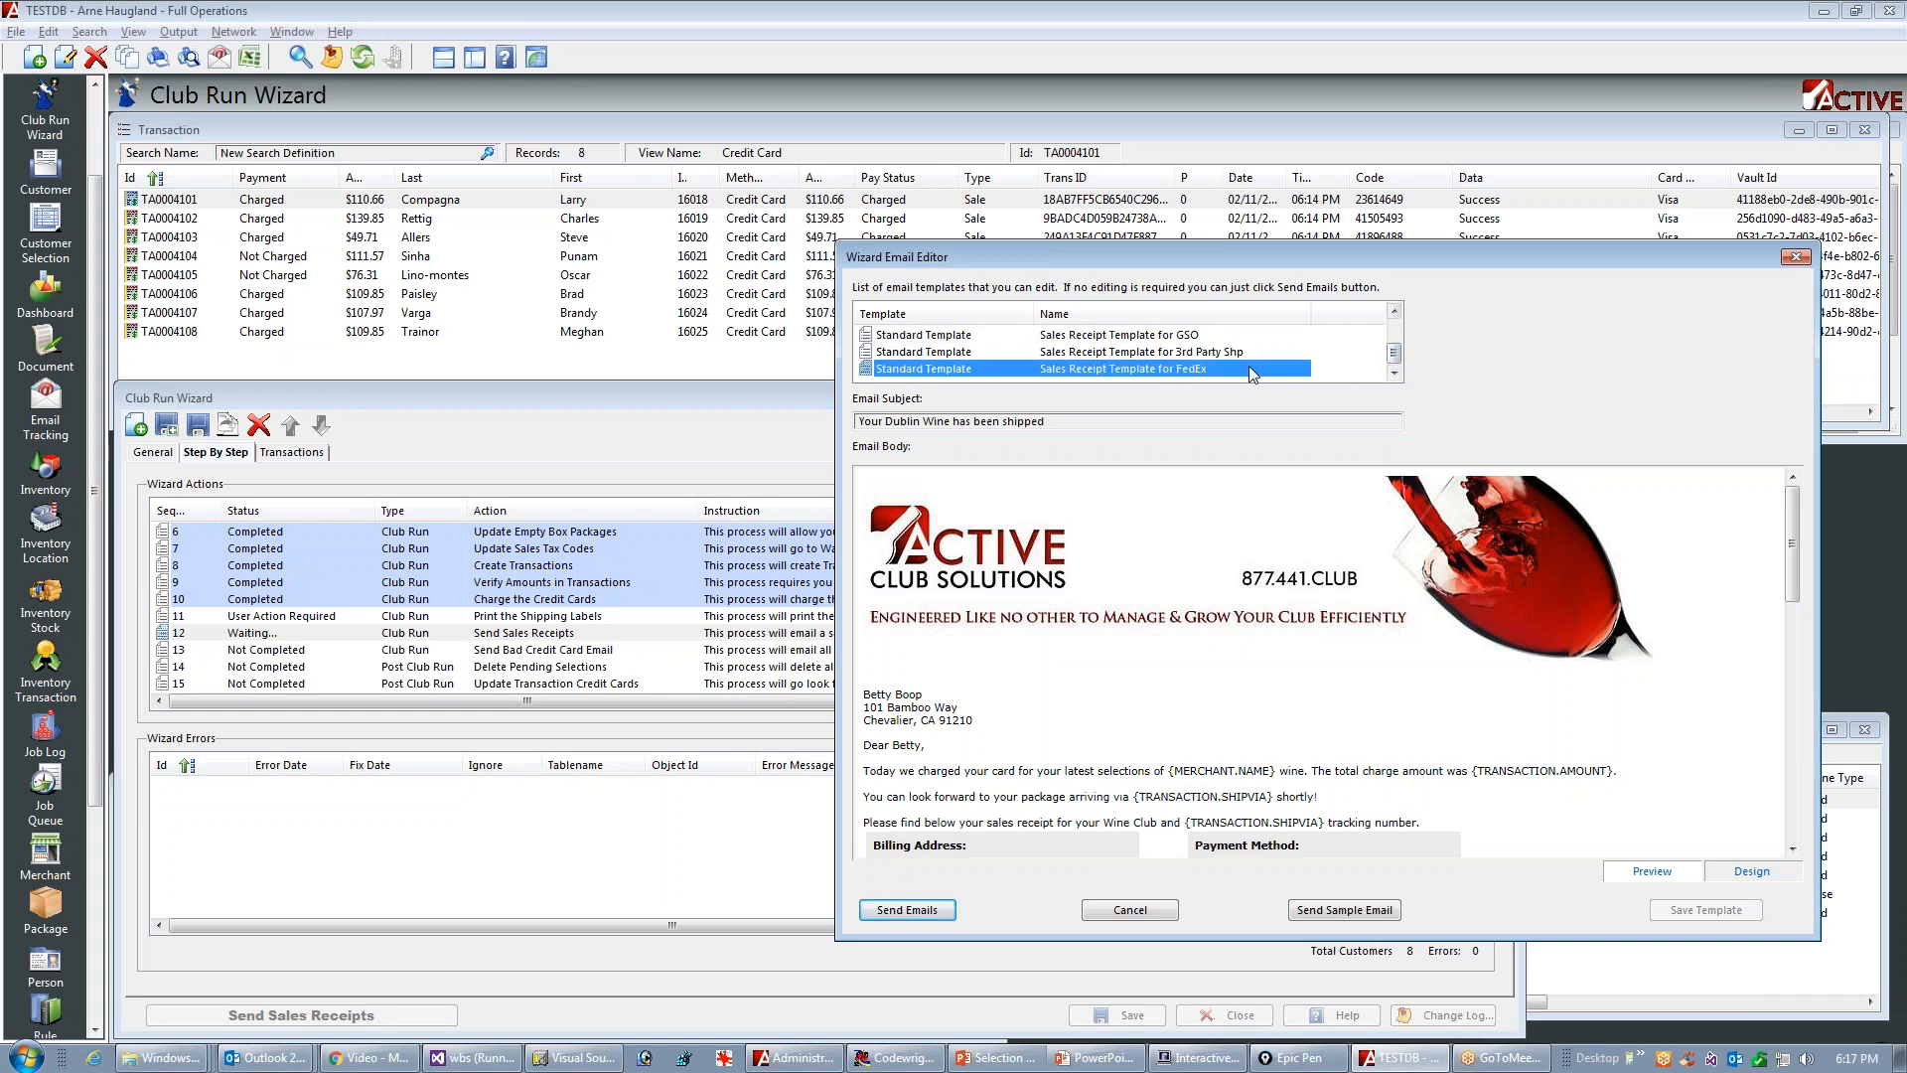
# Step: Examine the FedEx receipt template's package and total fields, view its design source, and return to the preview
pyautogui.moveTo(1803, 568); pyautogui.dragTo(1827, 786)
pyautogui.moveTo(1622, 798); pyautogui.dragTo(1466, 722)
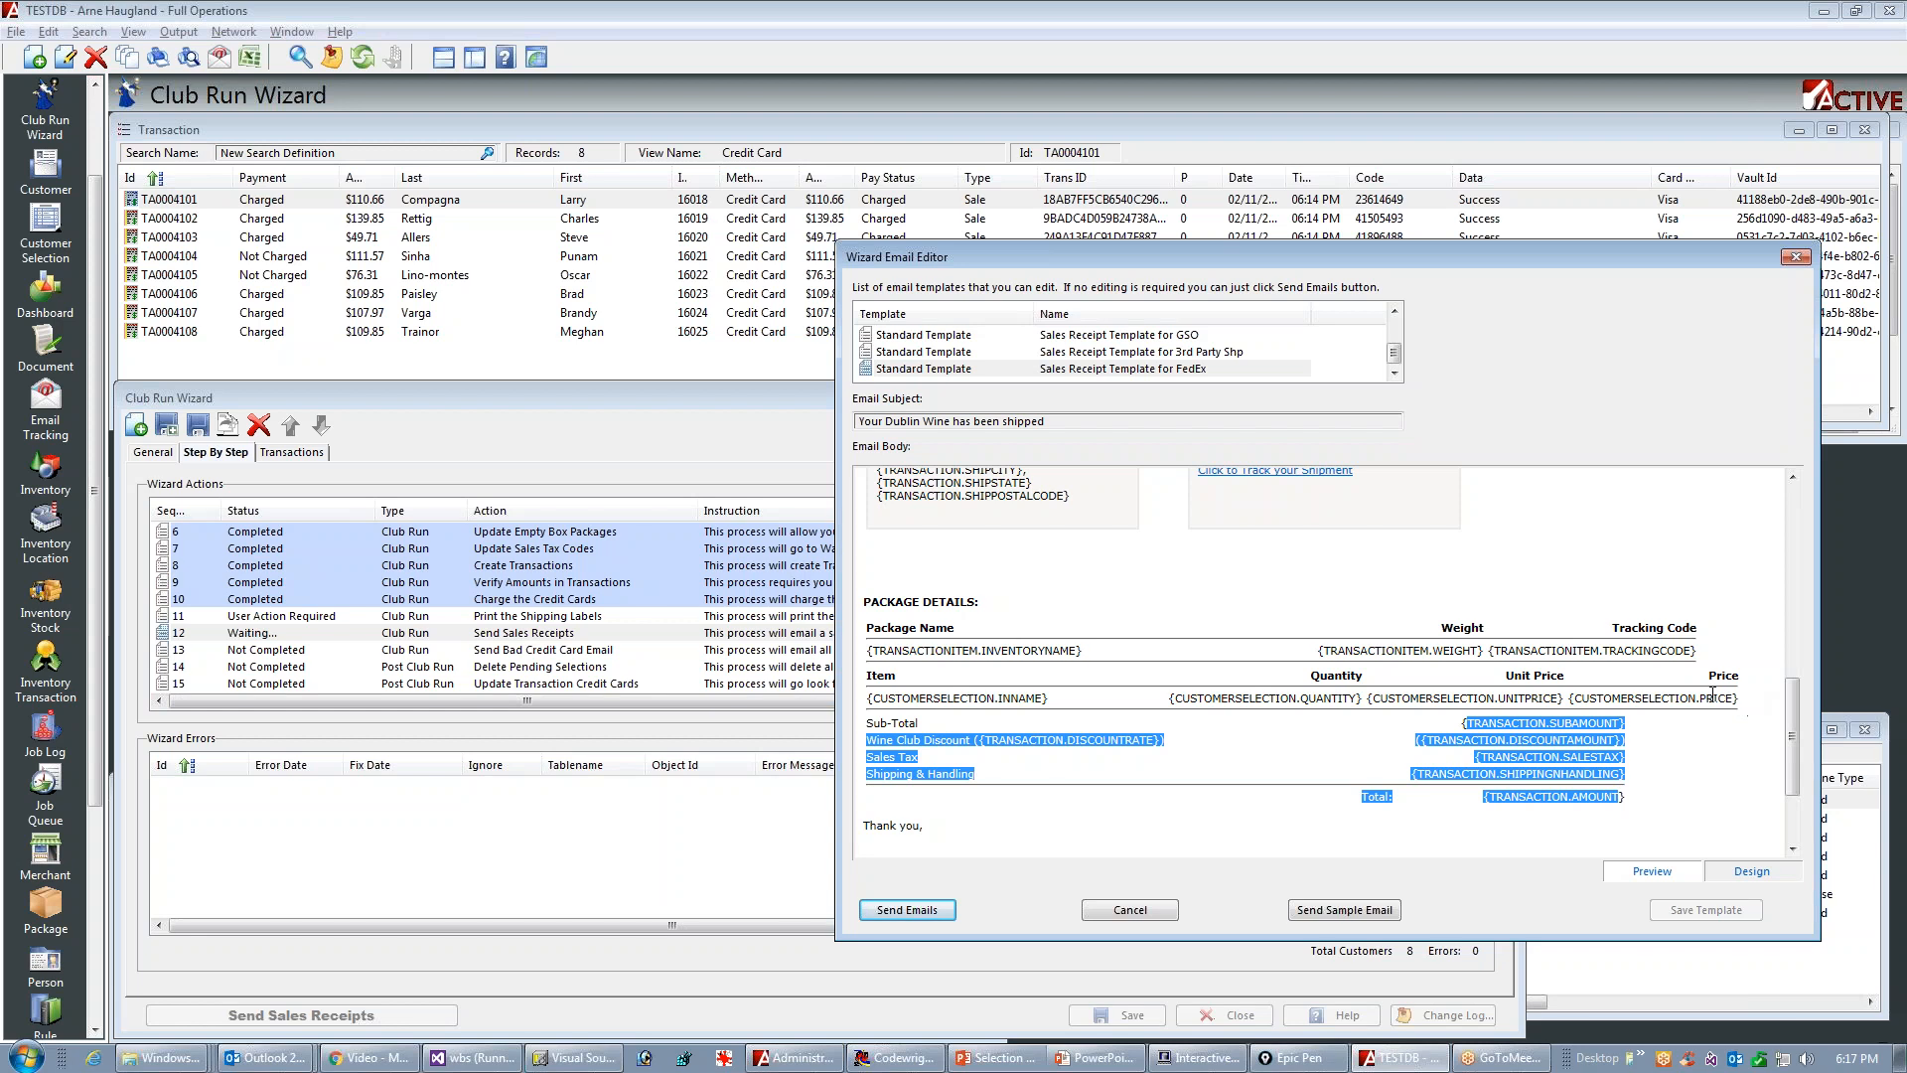
pyautogui.click(1613, 687)
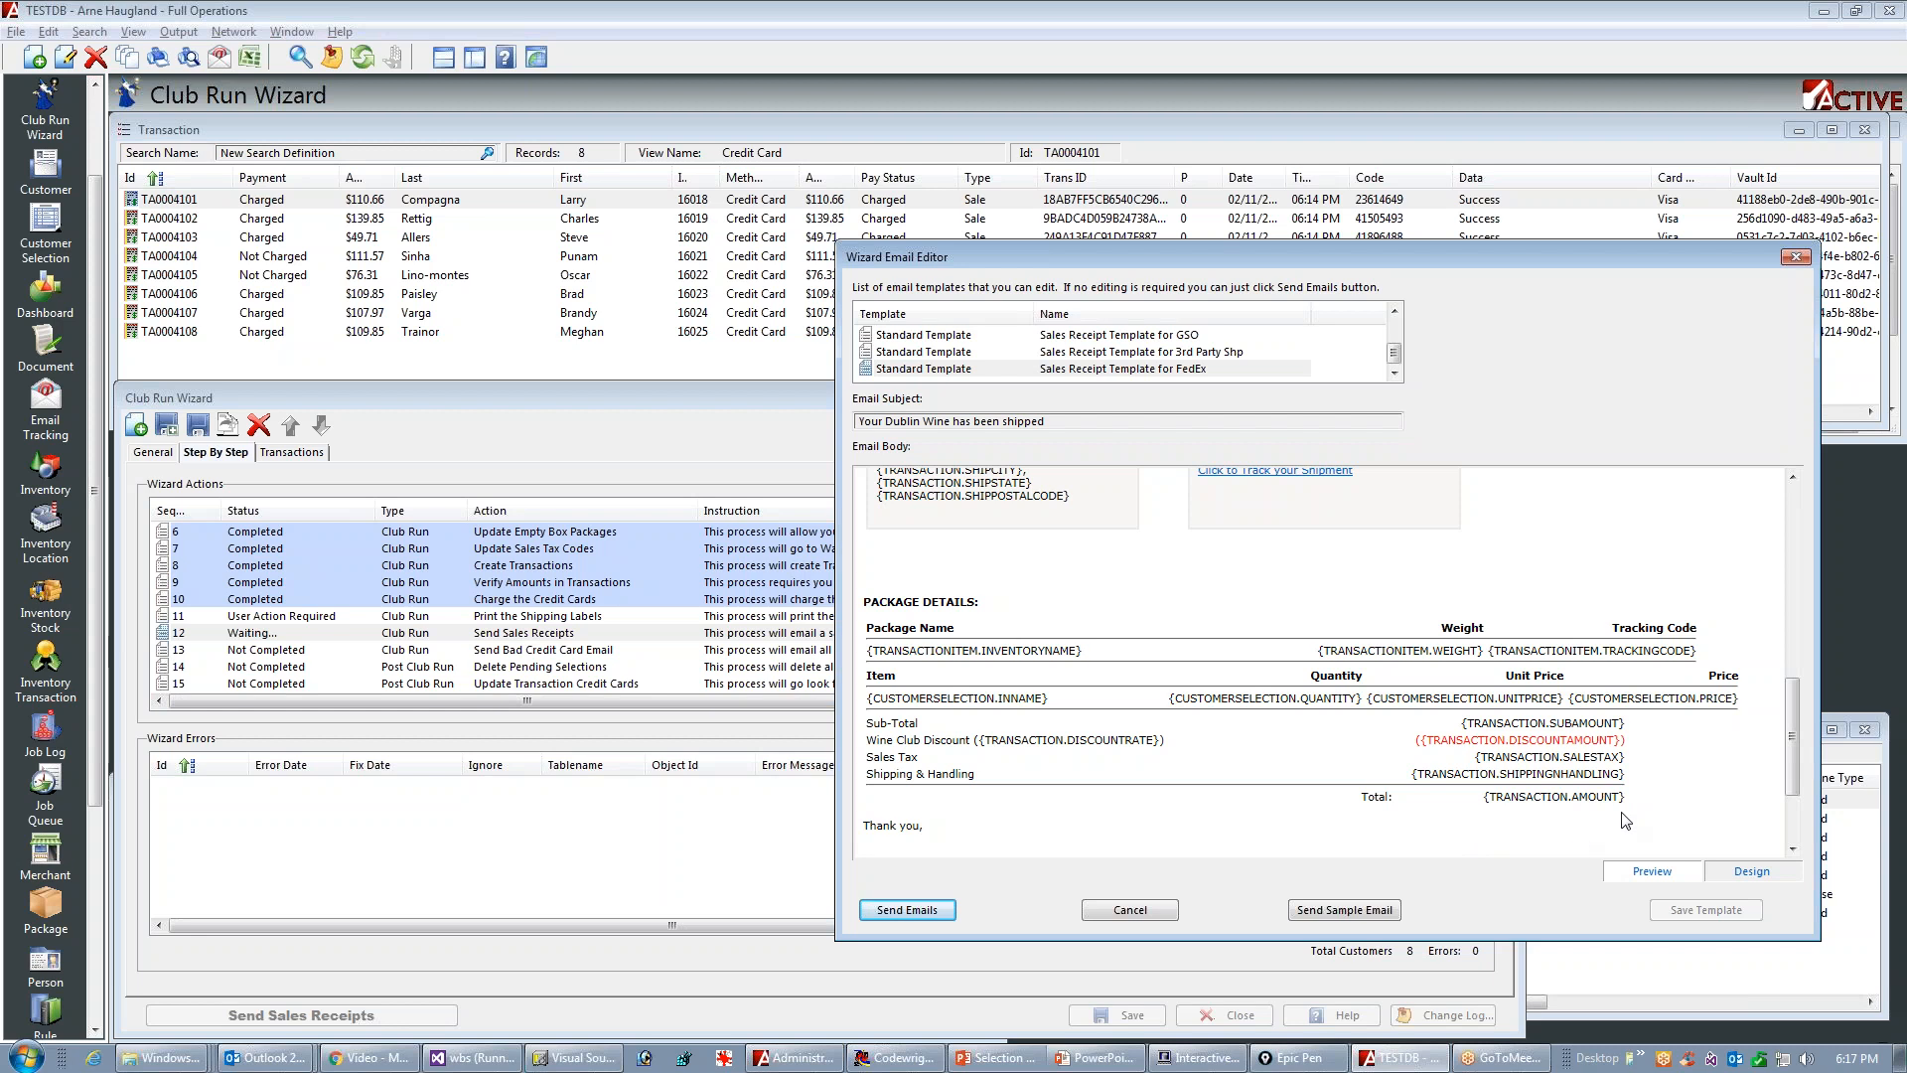
pyautogui.click(1754, 872)
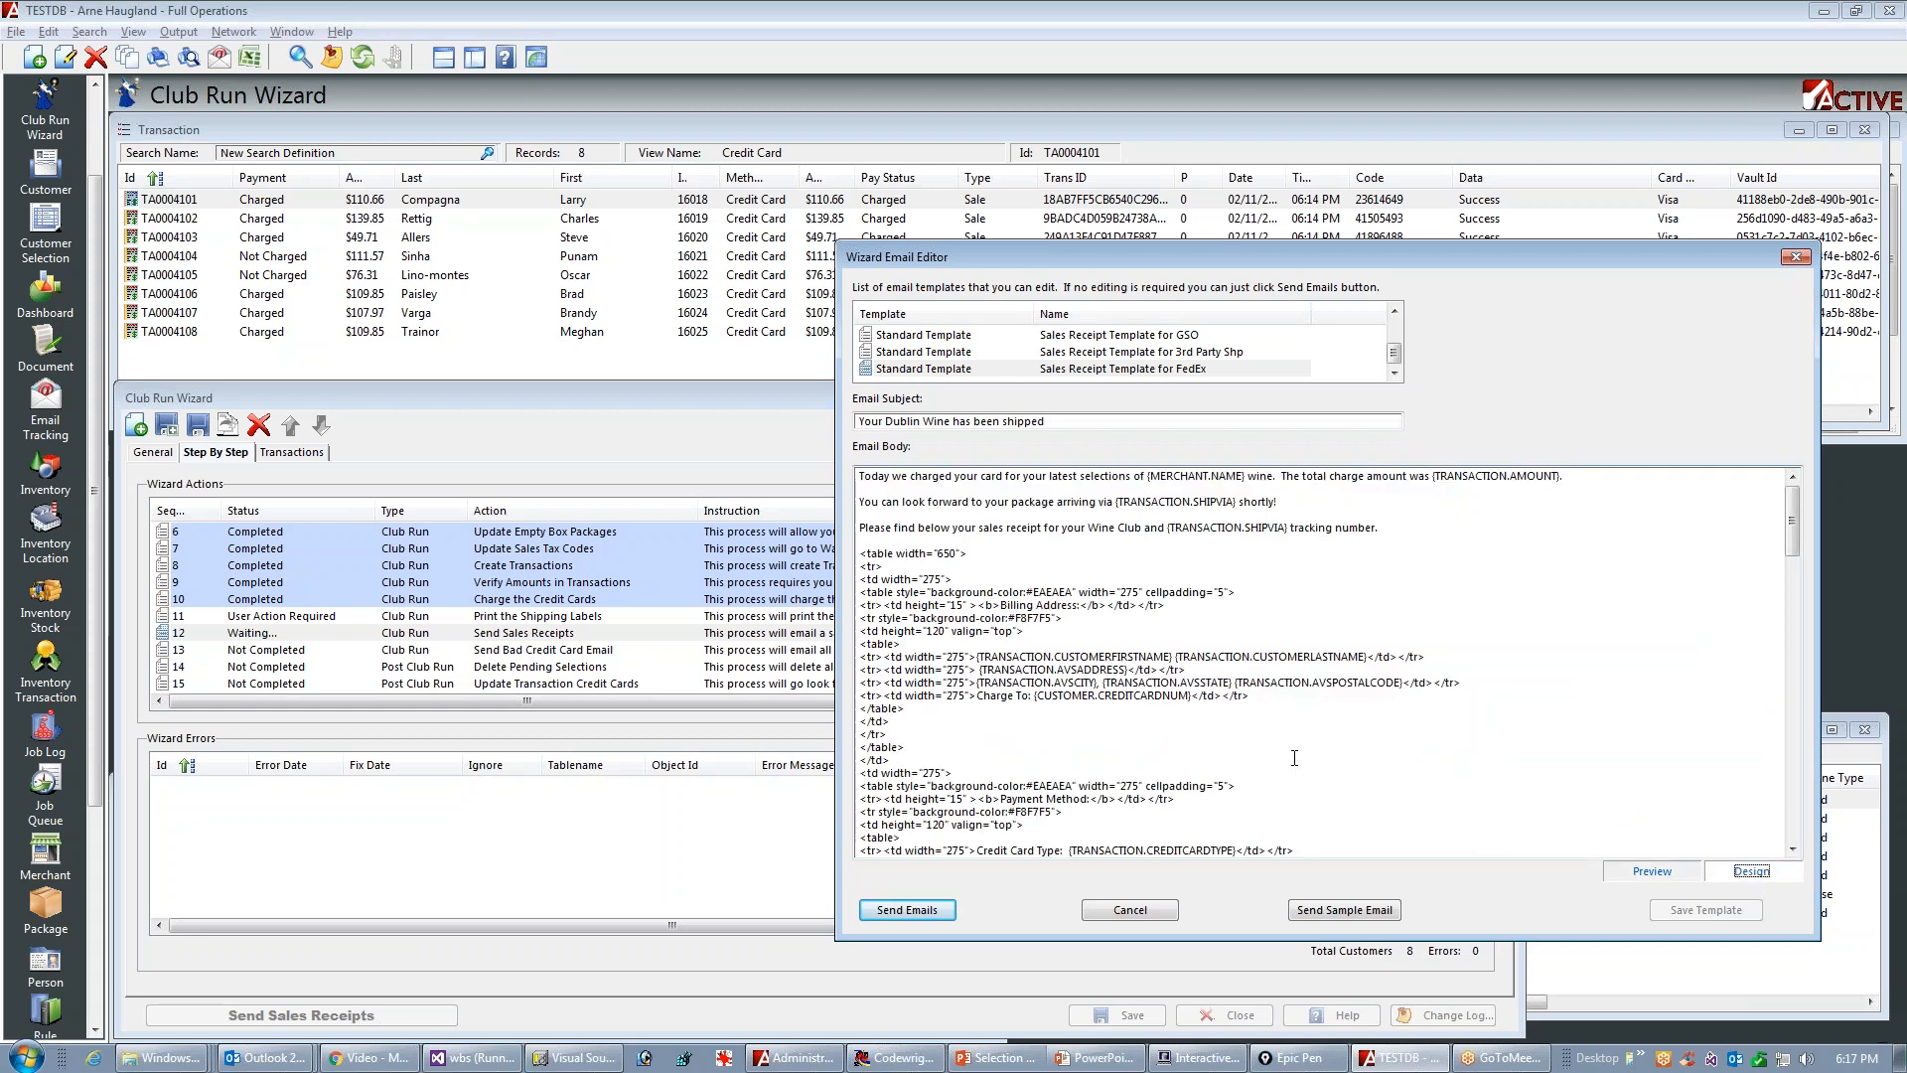
pyautogui.click(1649, 872)
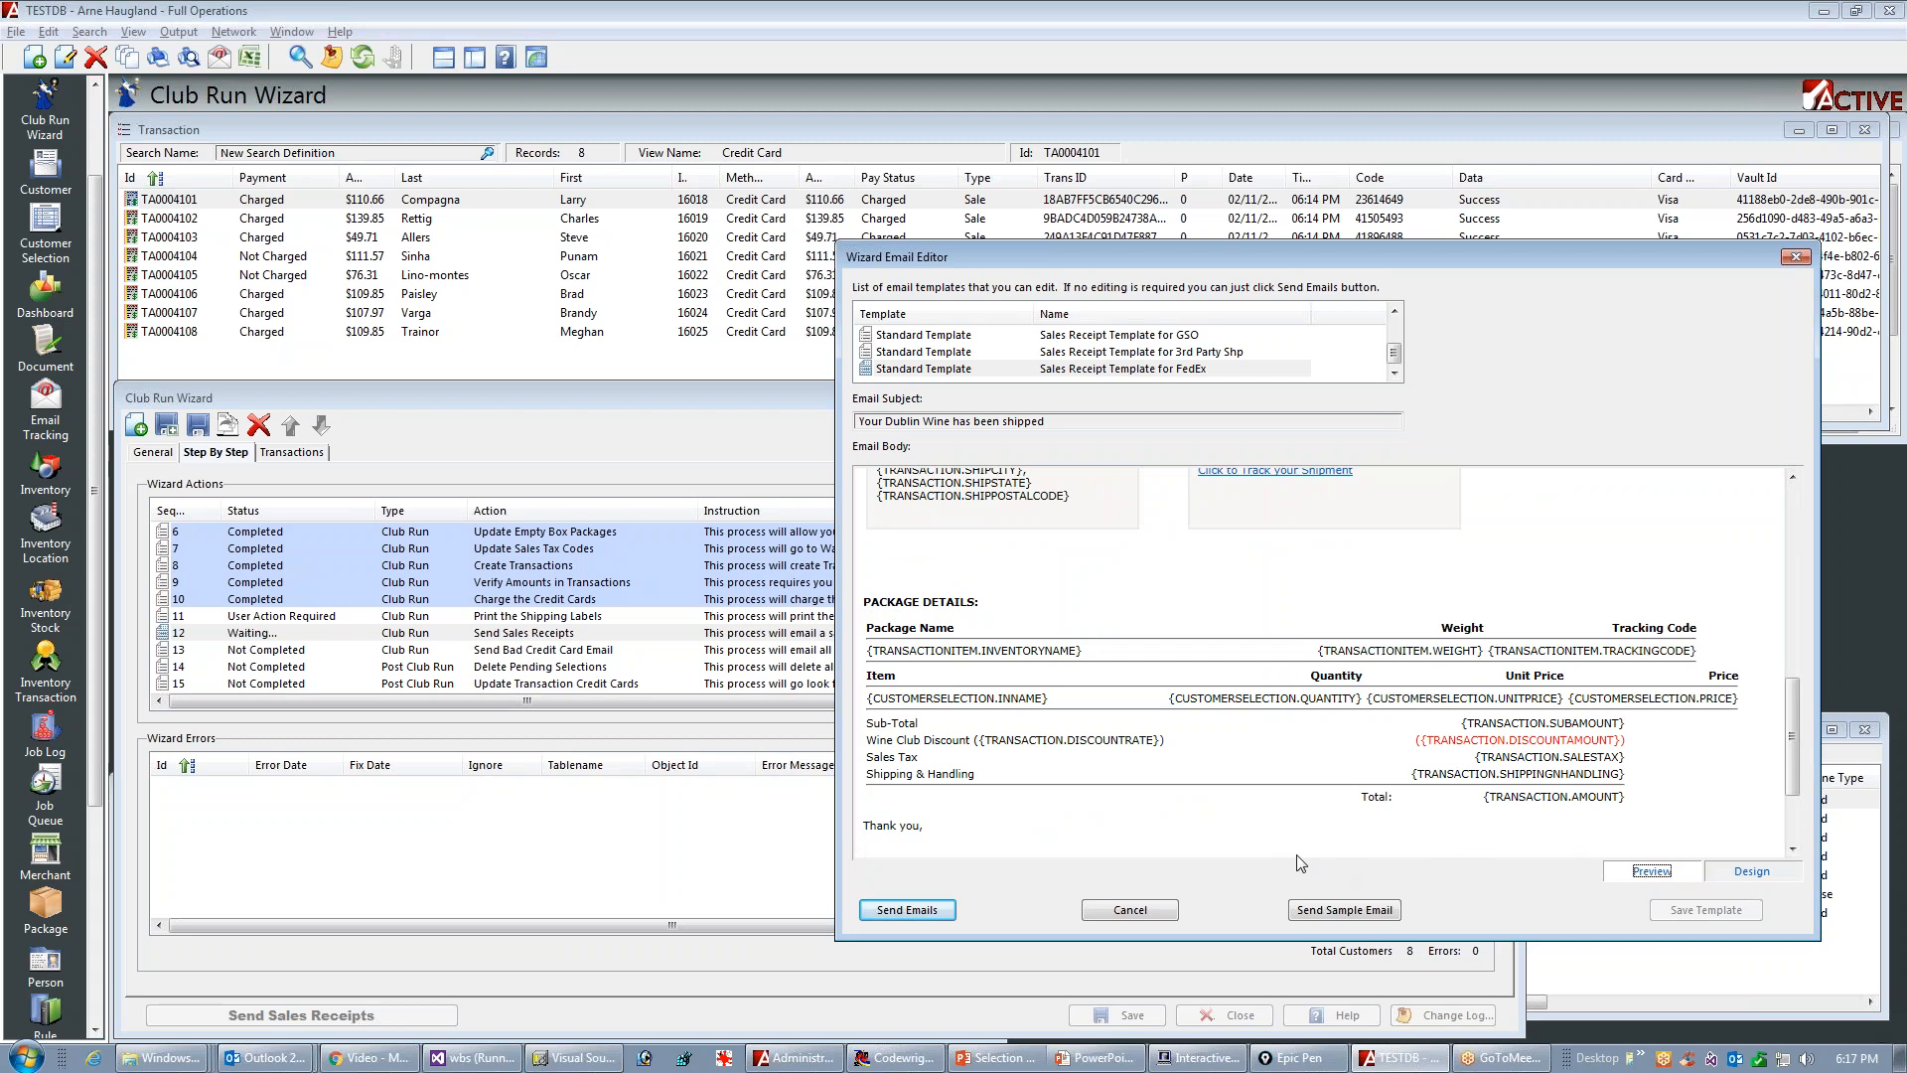
# Step: Send a sample email of the FedEx sales receipt template and switch to the Outlook inbox
pyautogui.click(1340, 911)
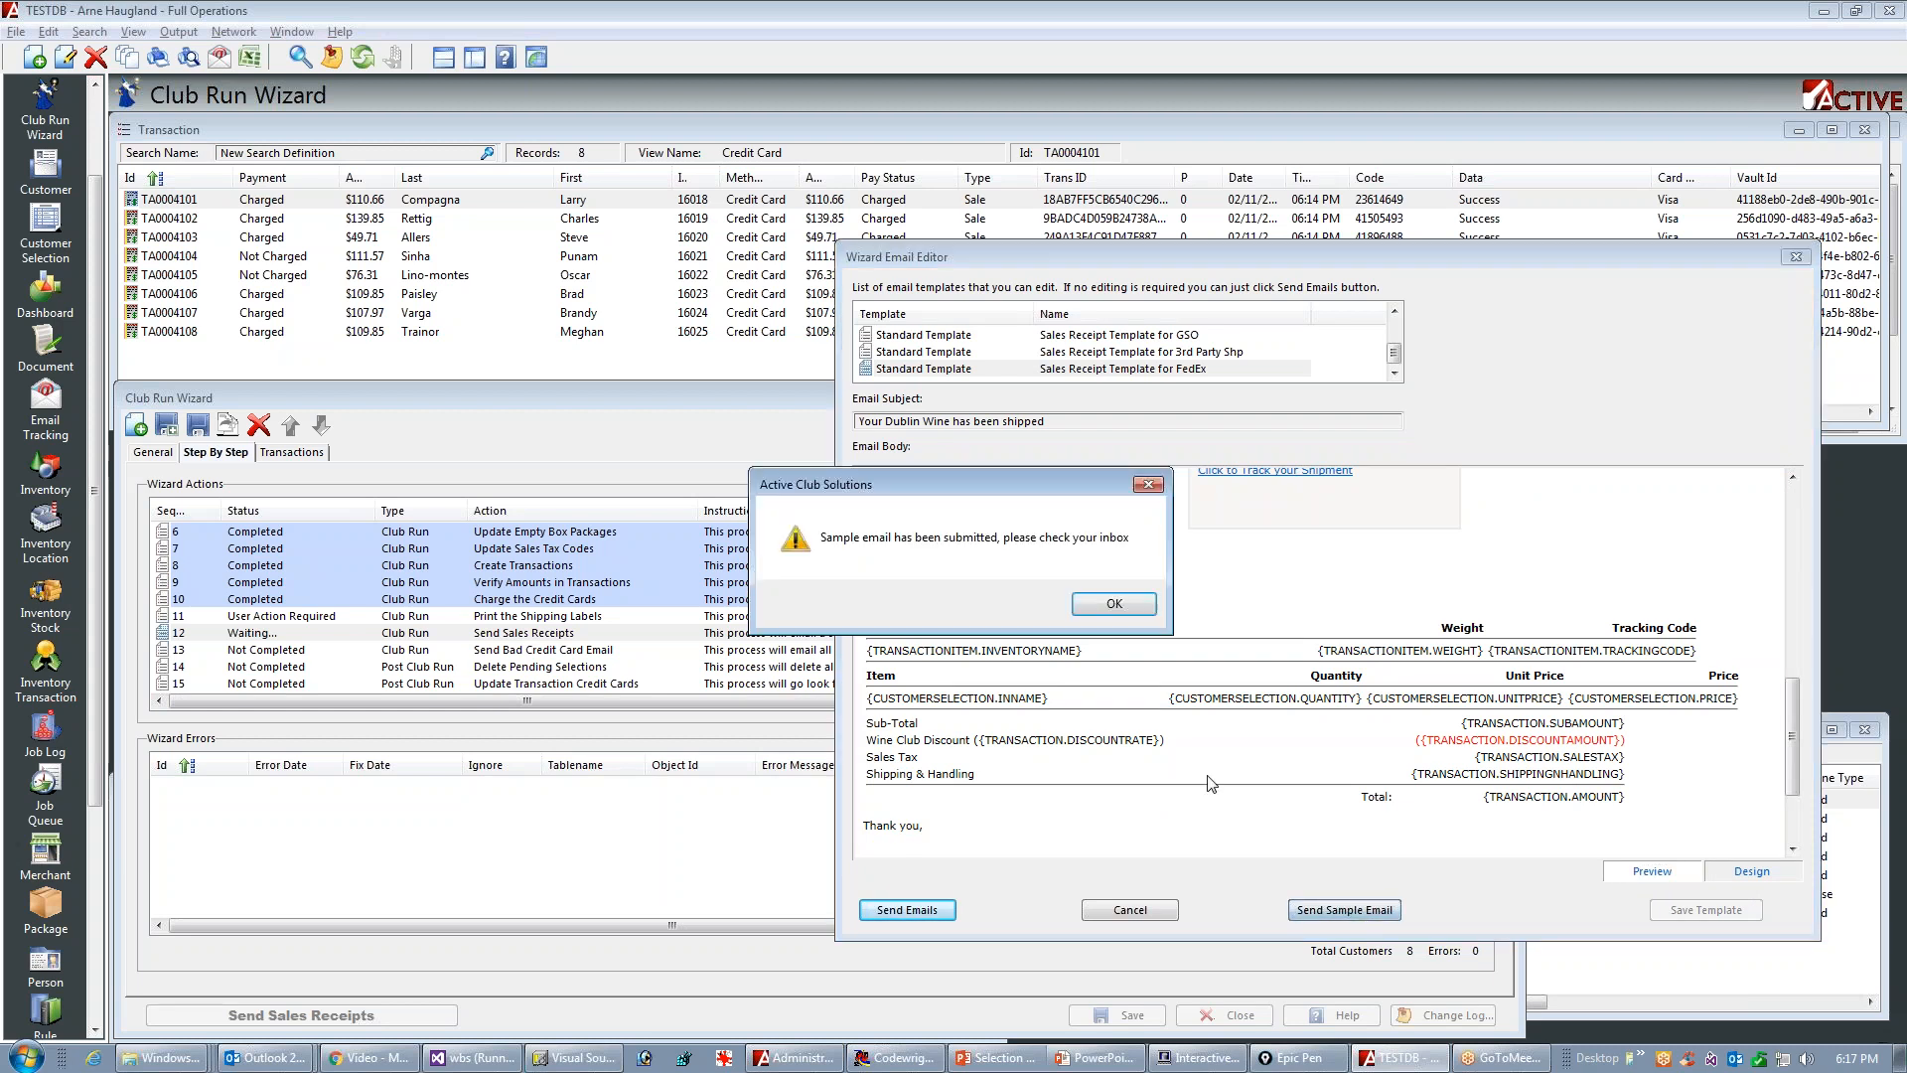
pyautogui.click(1102, 604)
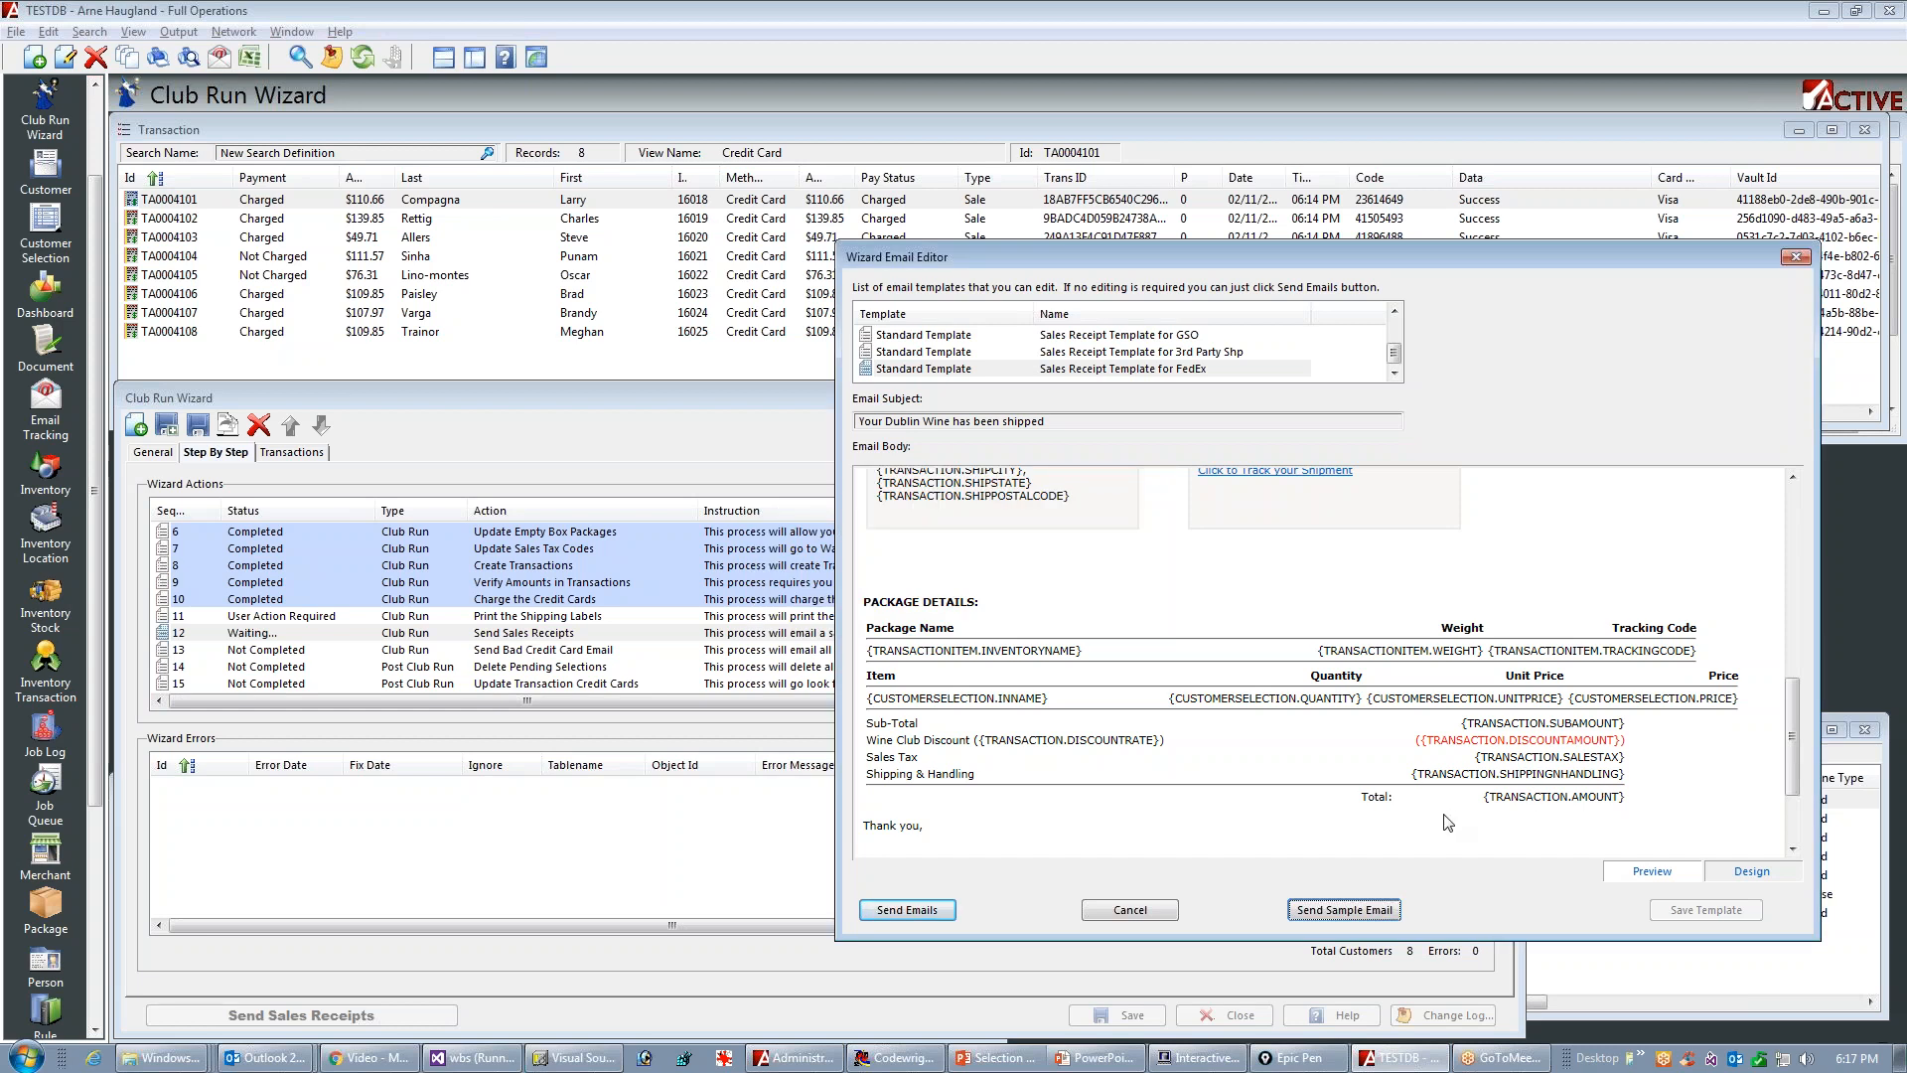
pyautogui.hotkey('alt', 'Tab')
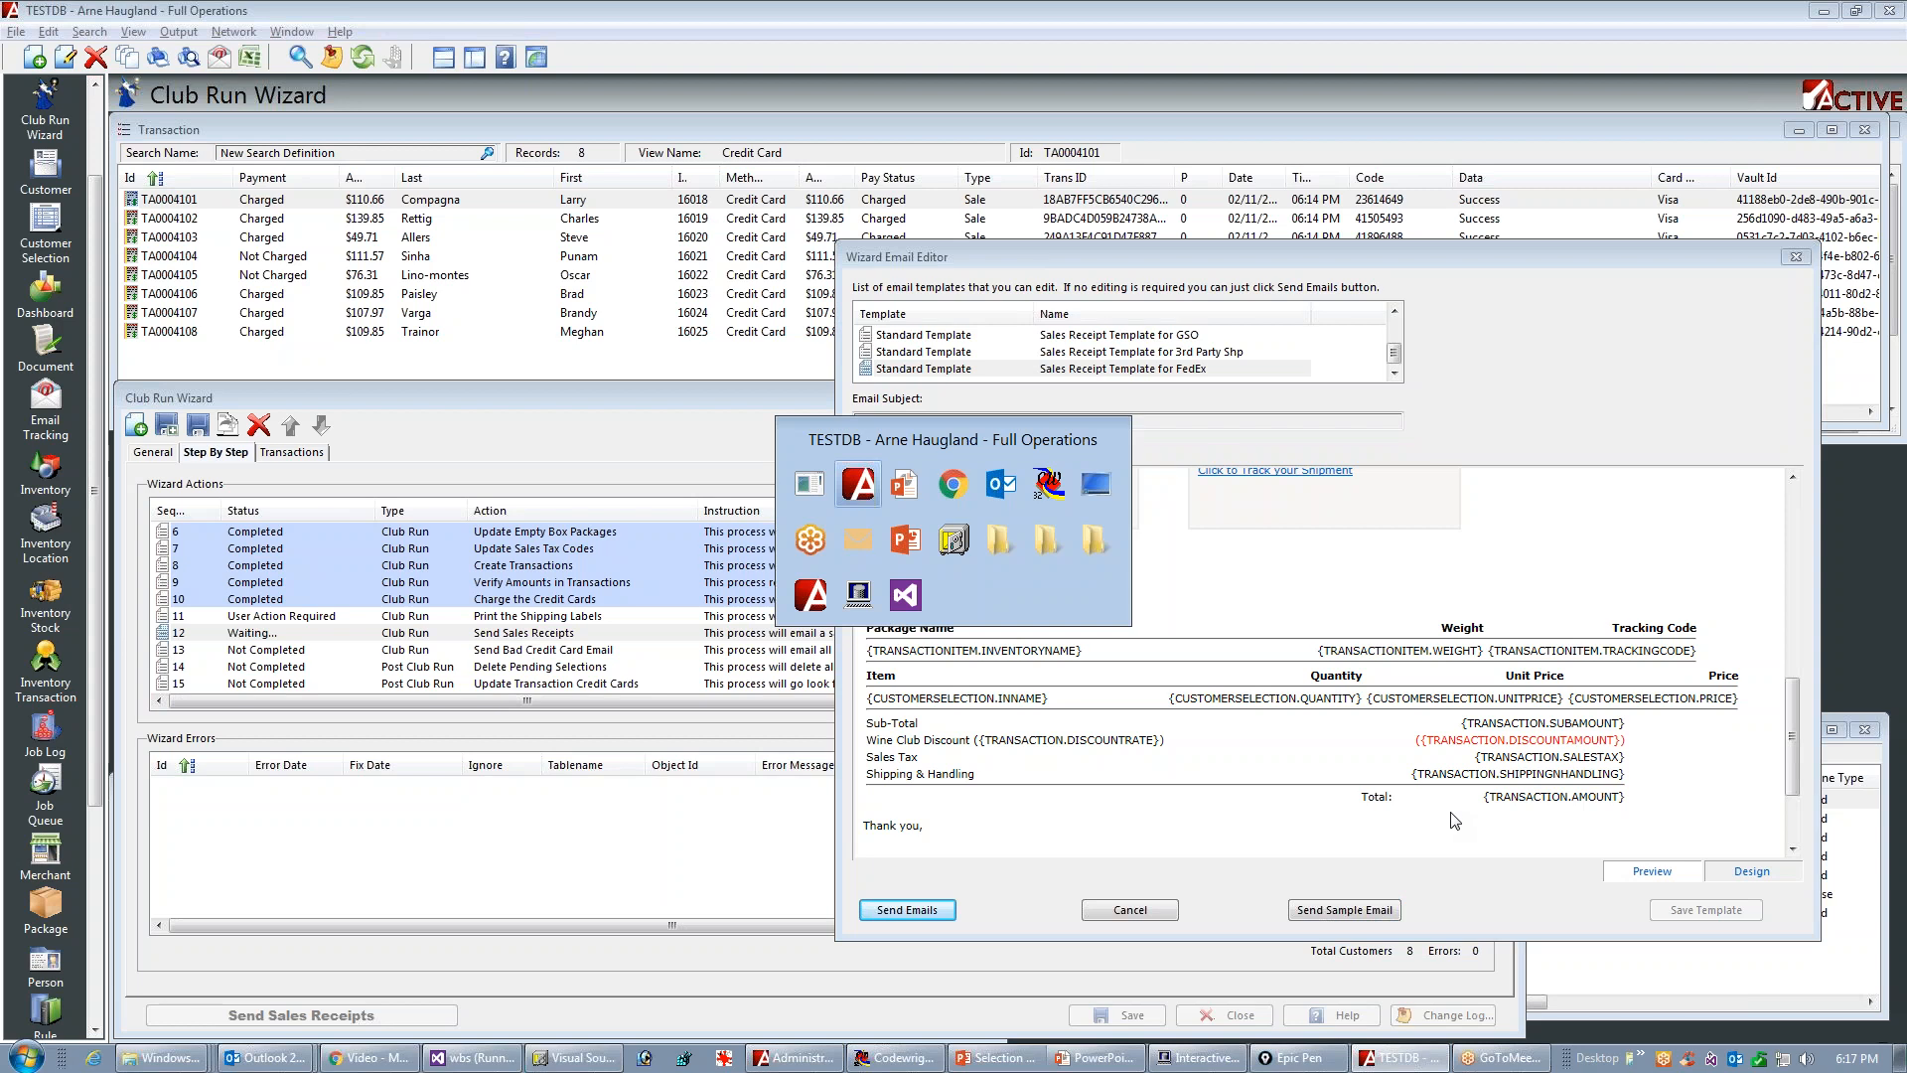
pyautogui.hotkey('alt', 'Tab')
pyautogui.hotkey('alt', 'Tab')
pyautogui.hotkey('alt', 'Tab')
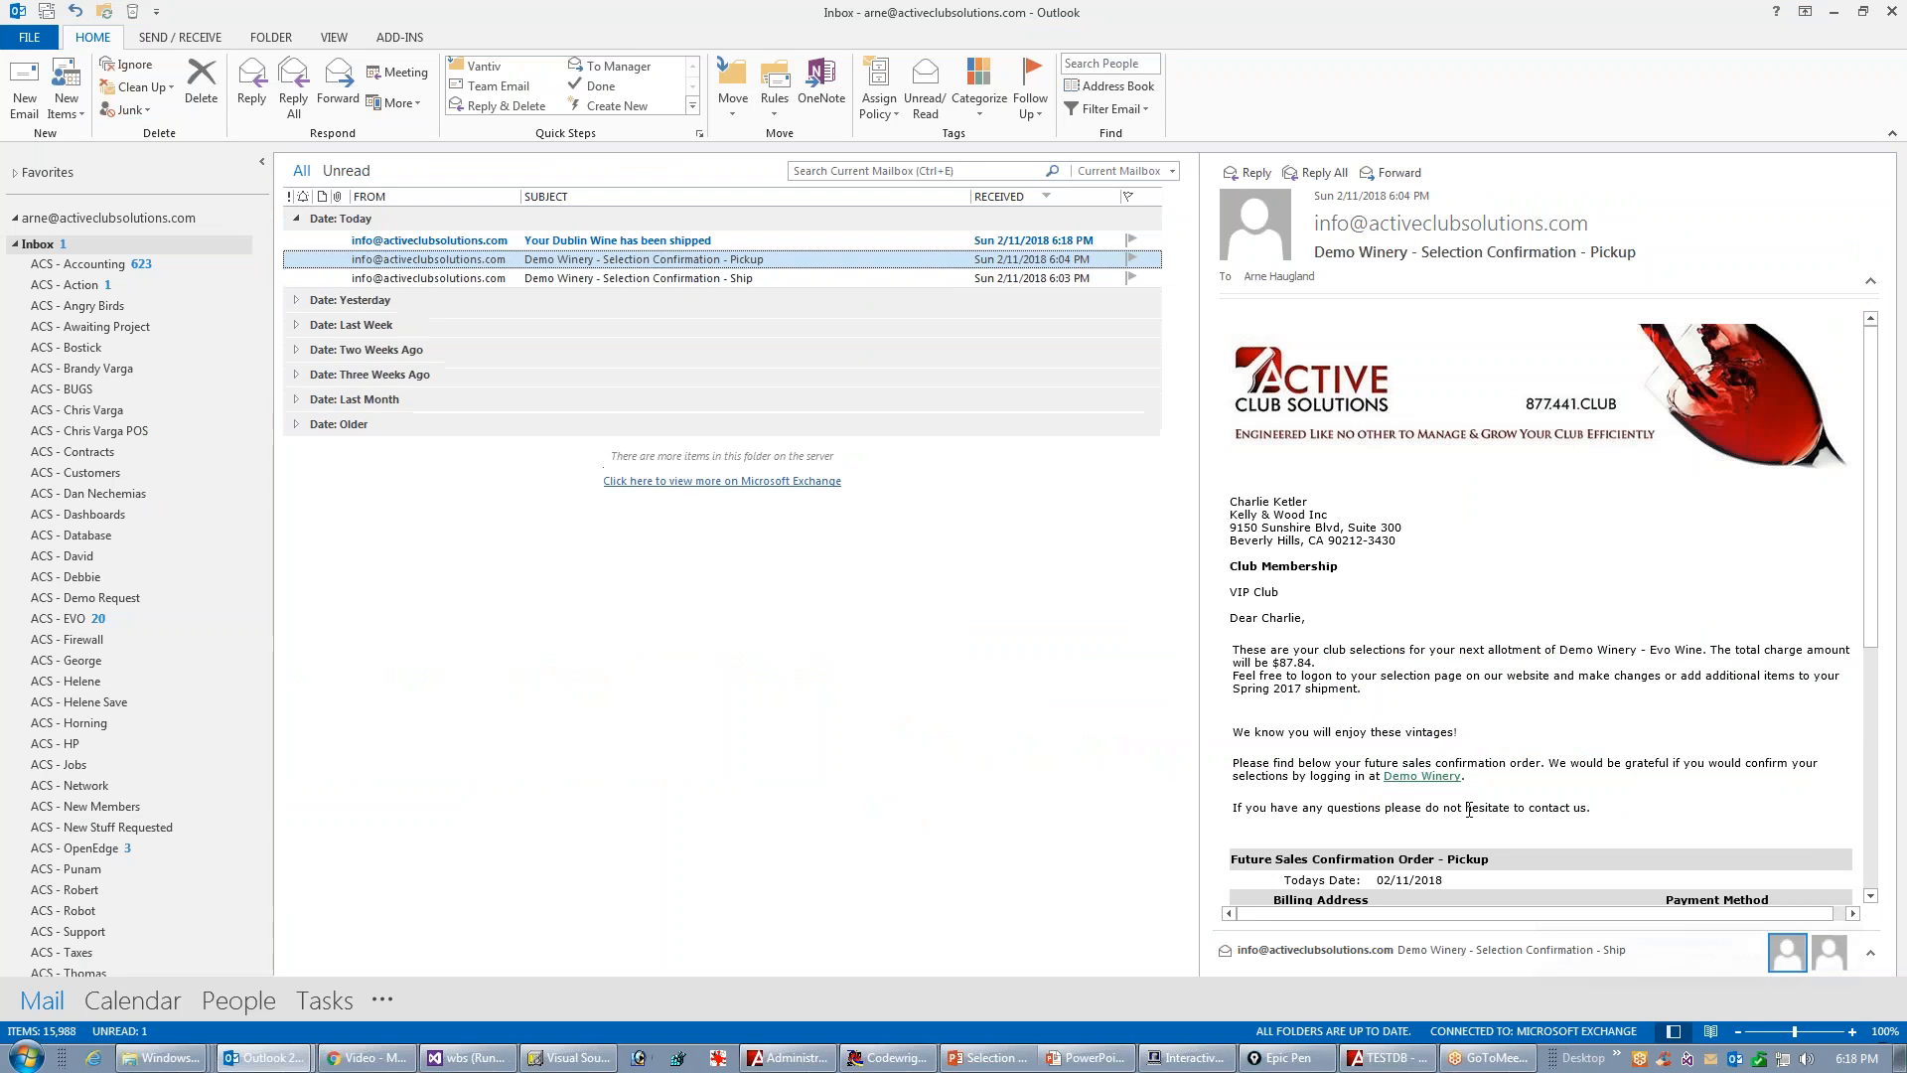
# Step: Open the "Your Dublin Wine has been shipped" email and highlight its package weight, tracking code and sub-total
pyautogui.click(659, 244)
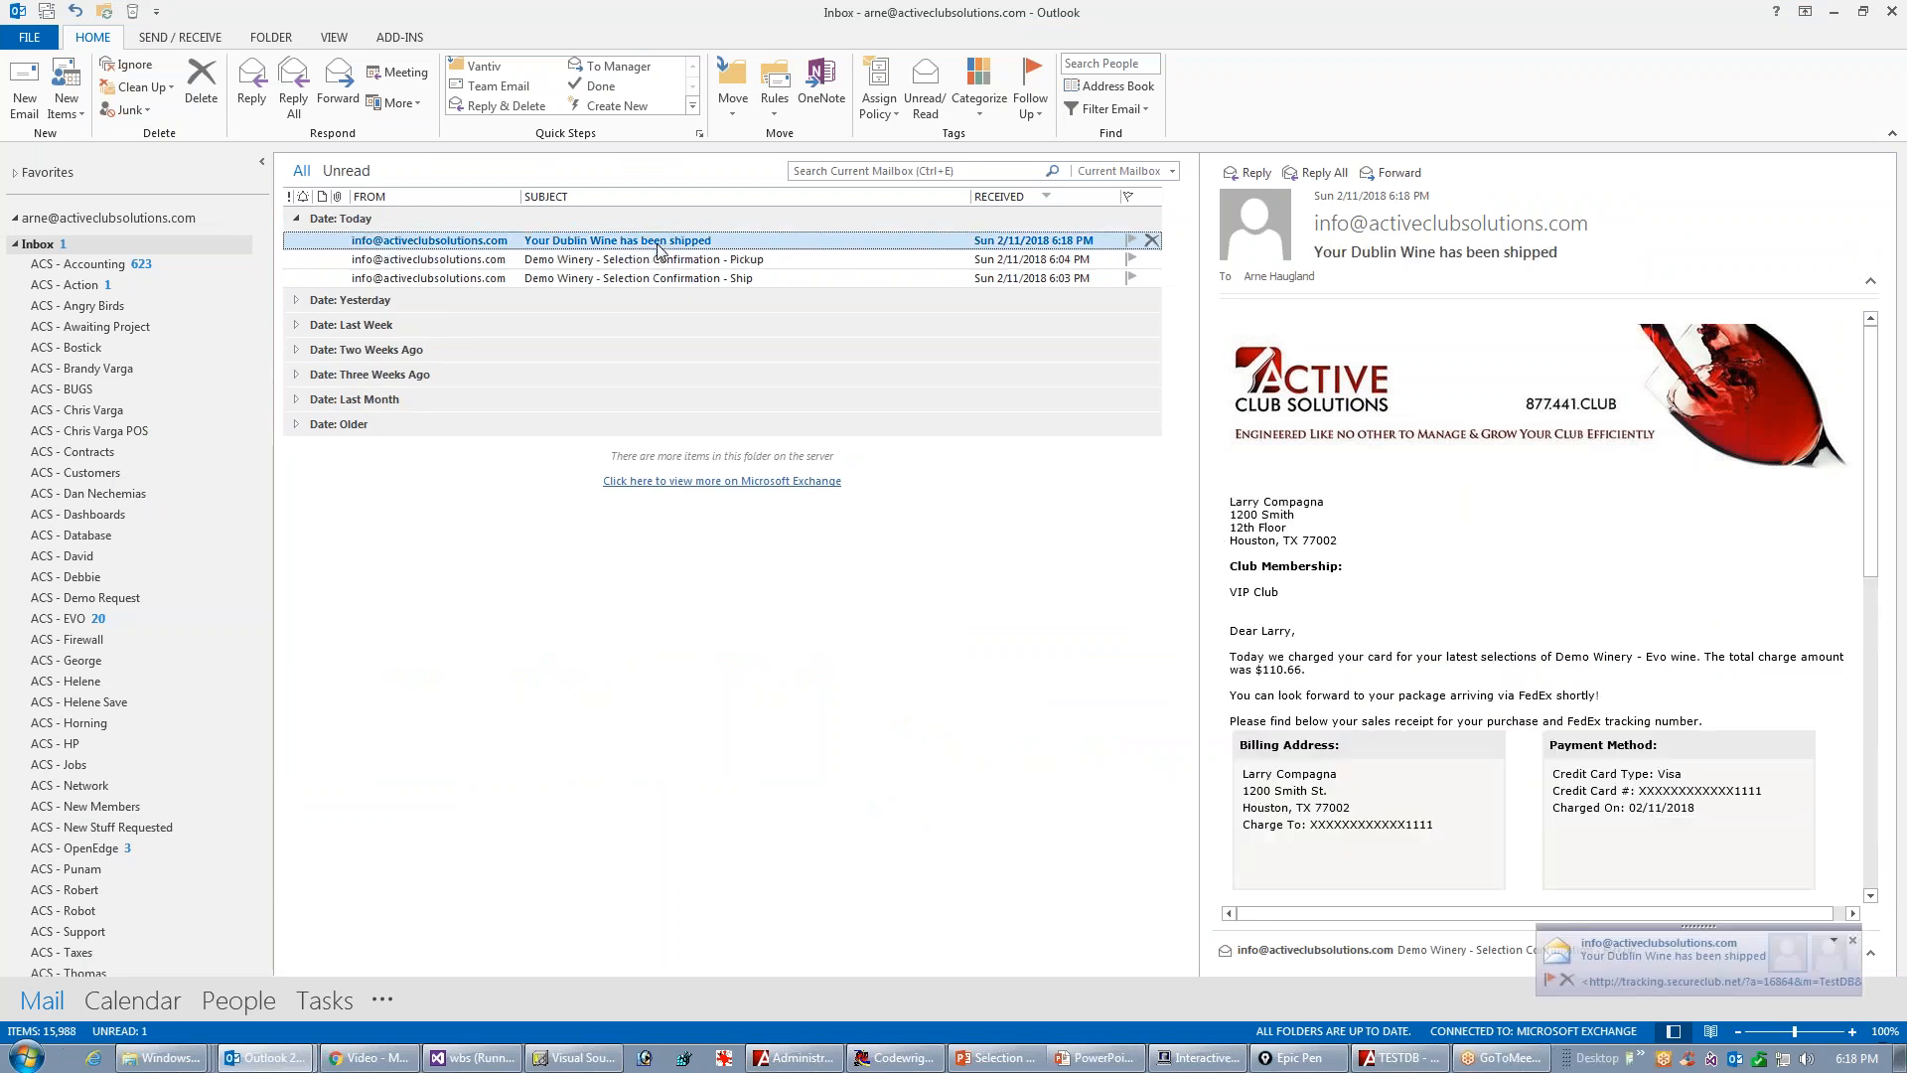
pyautogui.doubleClick(658, 246)
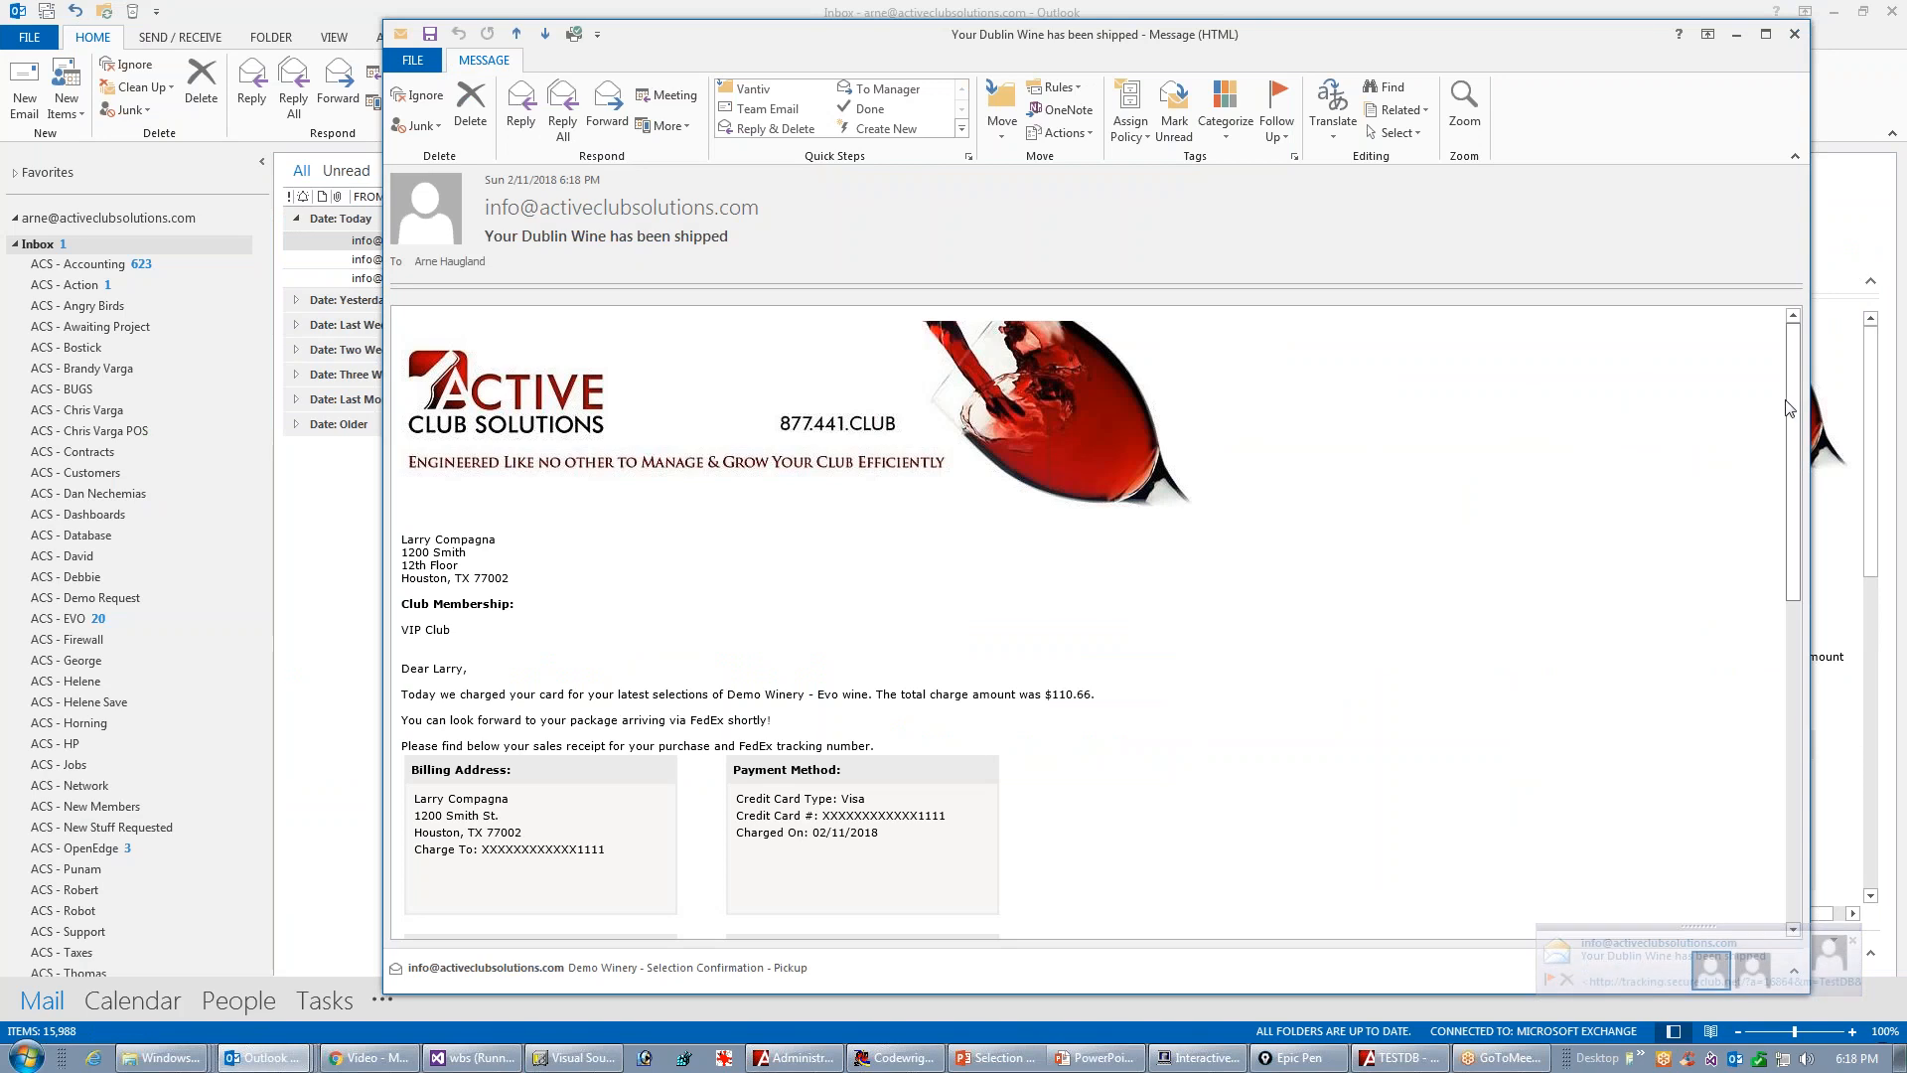
pyautogui.moveTo(1793, 409); pyautogui.dragTo(1794, 602)
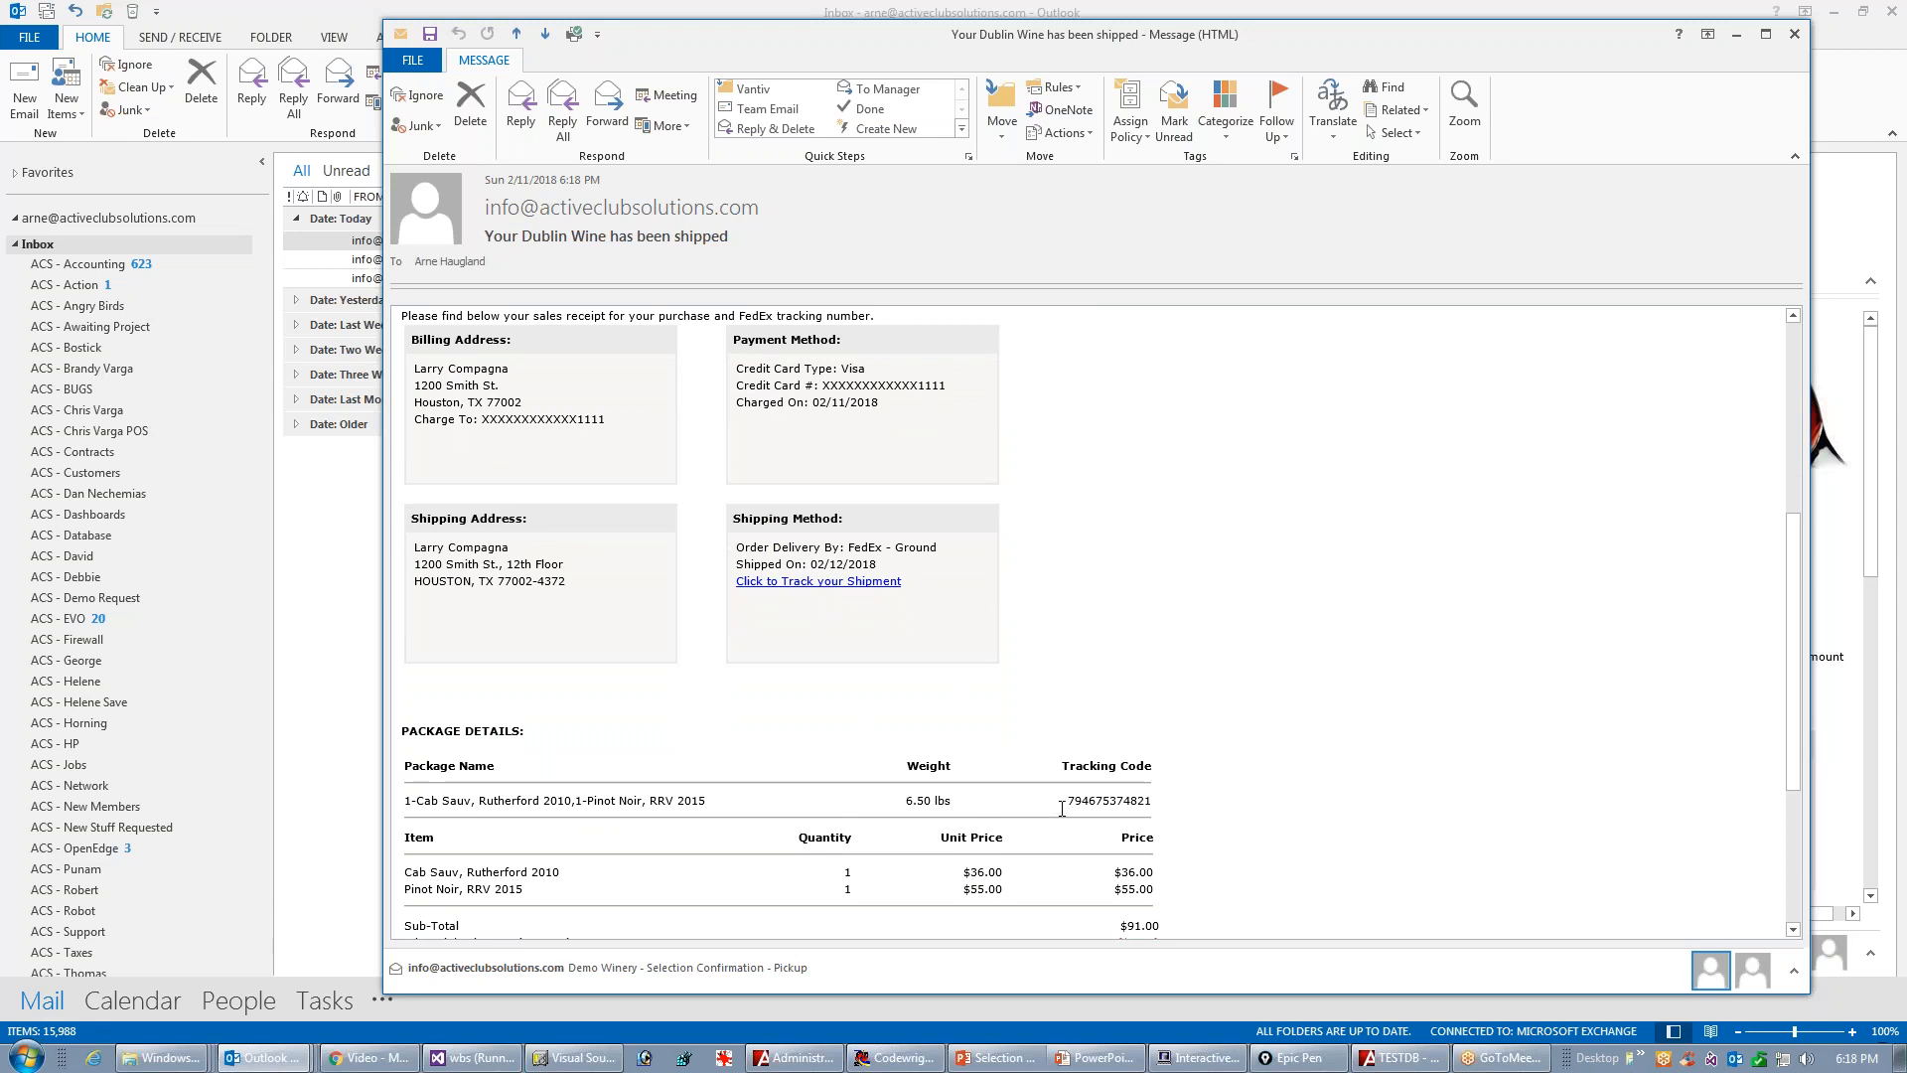
pyautogui.moveTo(1147, 809); pyautogui.dragTo(1114, 834)
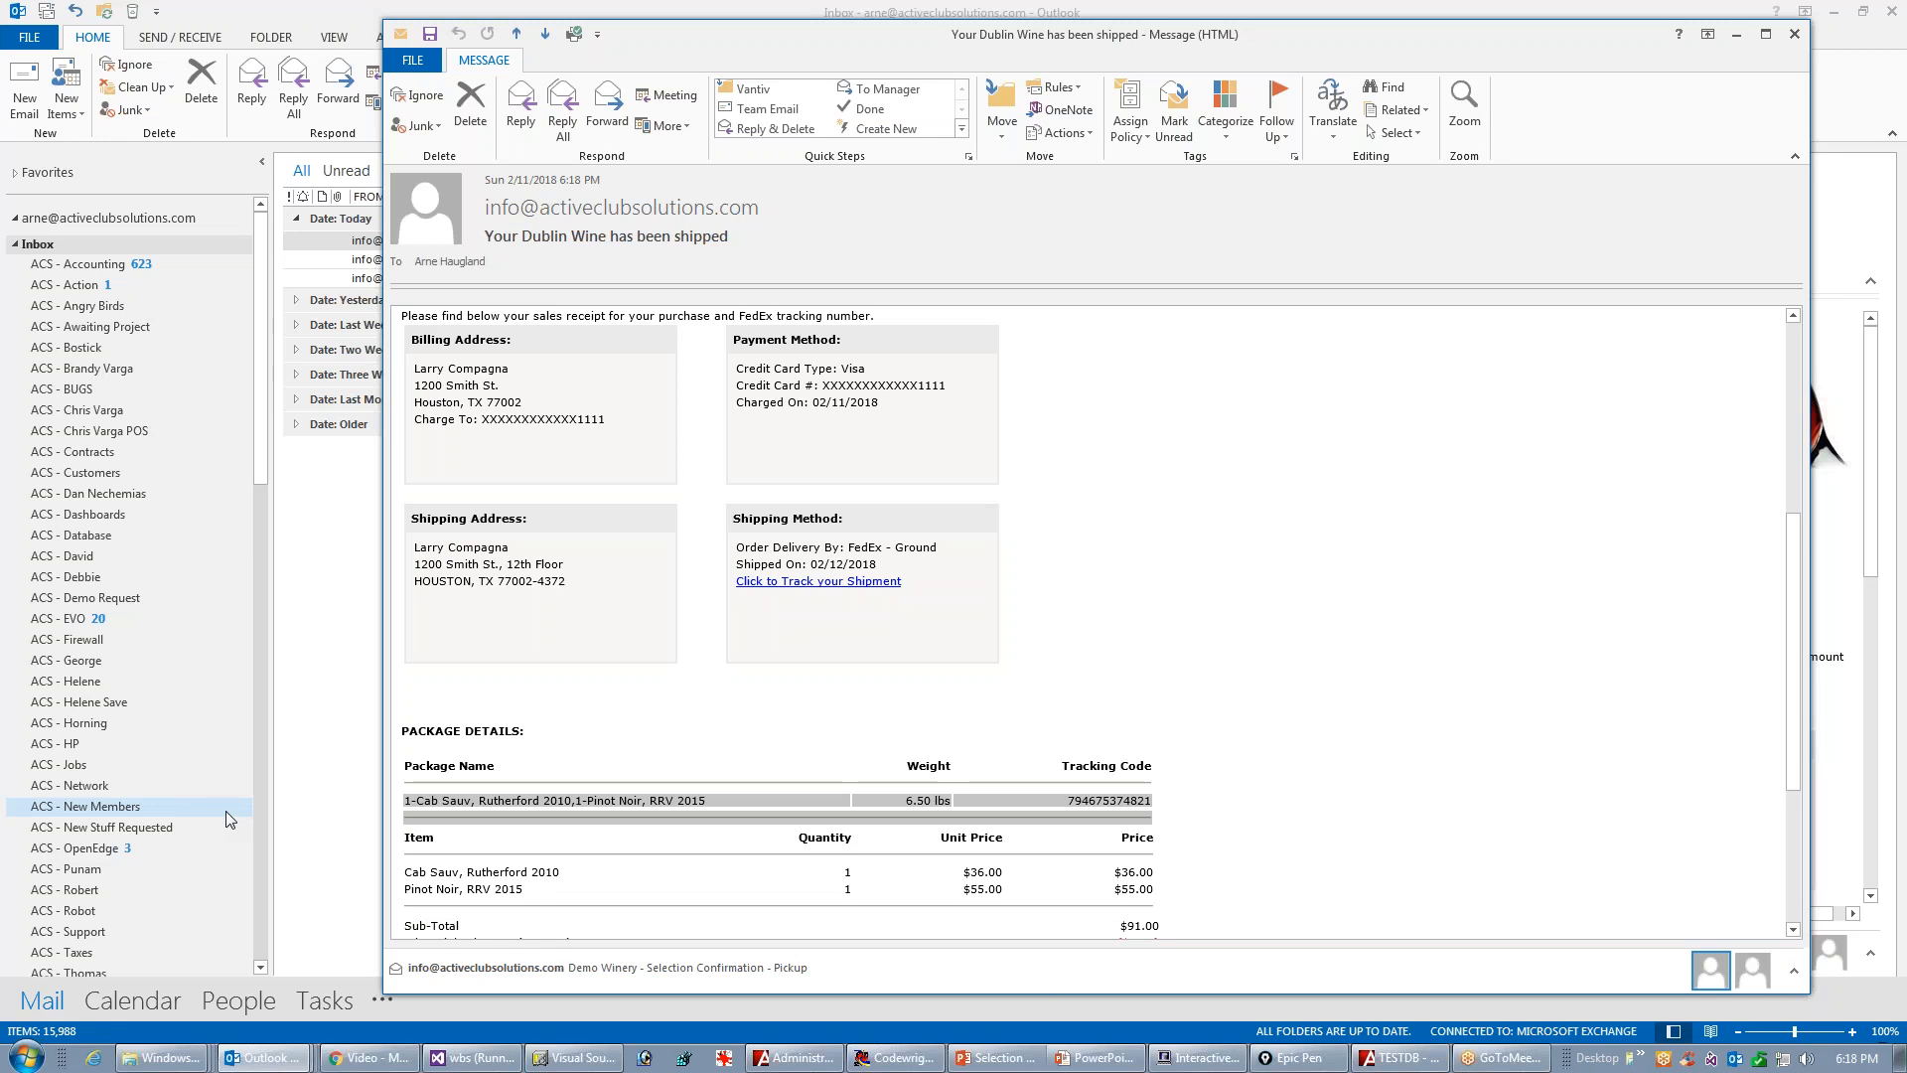
pyautogui.hotkey('ctrl', 'shift', 'h')
pyautogui.moveTo(1028, 760)
pyautogui.mouseDown()
pyautogui.moveTo(978, 827)
pyautogui.moveTo(919, 785)
pyautogui.mouseUp()
pyautogui.moveTo(1150, 899)
pyautogui.mouseDown()
pyautogui.moveTo(1073, 924)
pyautogui.moveTo(1177, 909)
pyautogui.mouseUp()
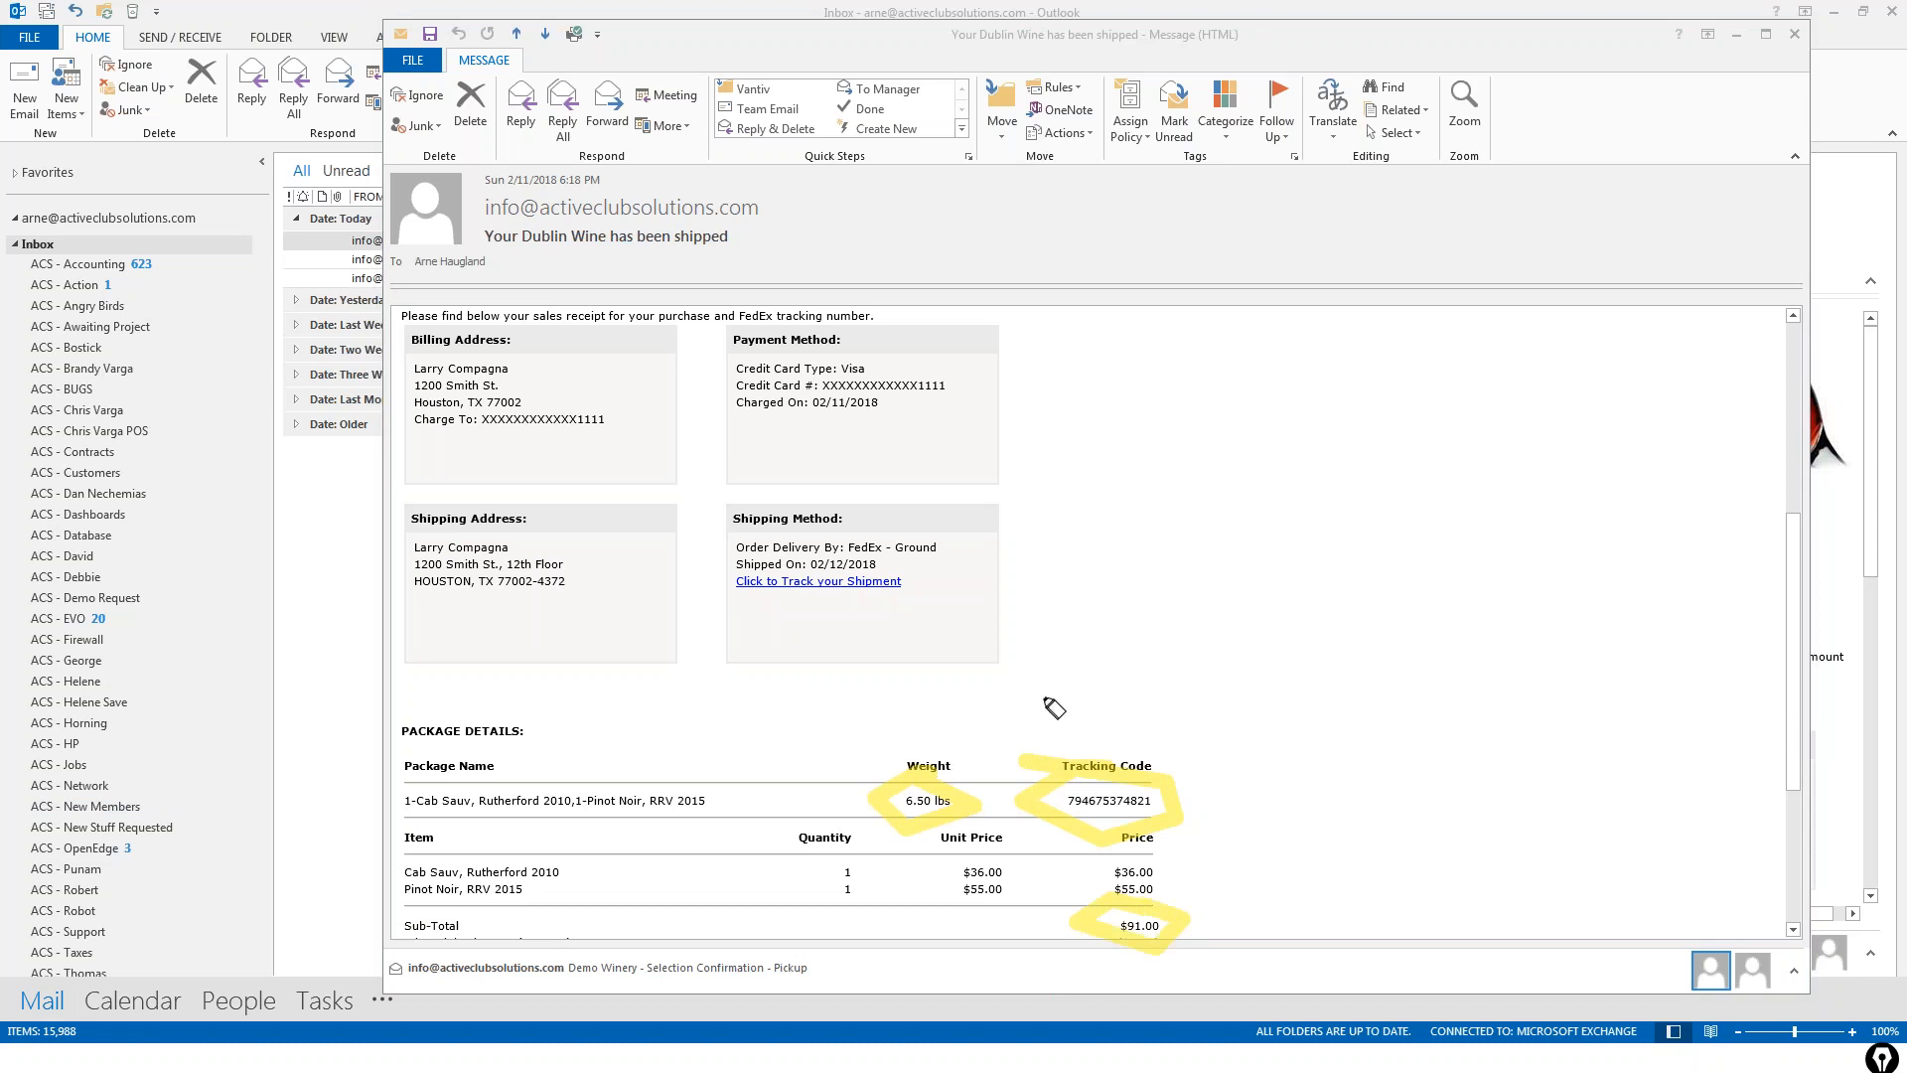
# Step: Clear the highlights, view the discount, tax, shipping and total lines of the shipped-wine email, and close it
pyautogui.press('Escape')
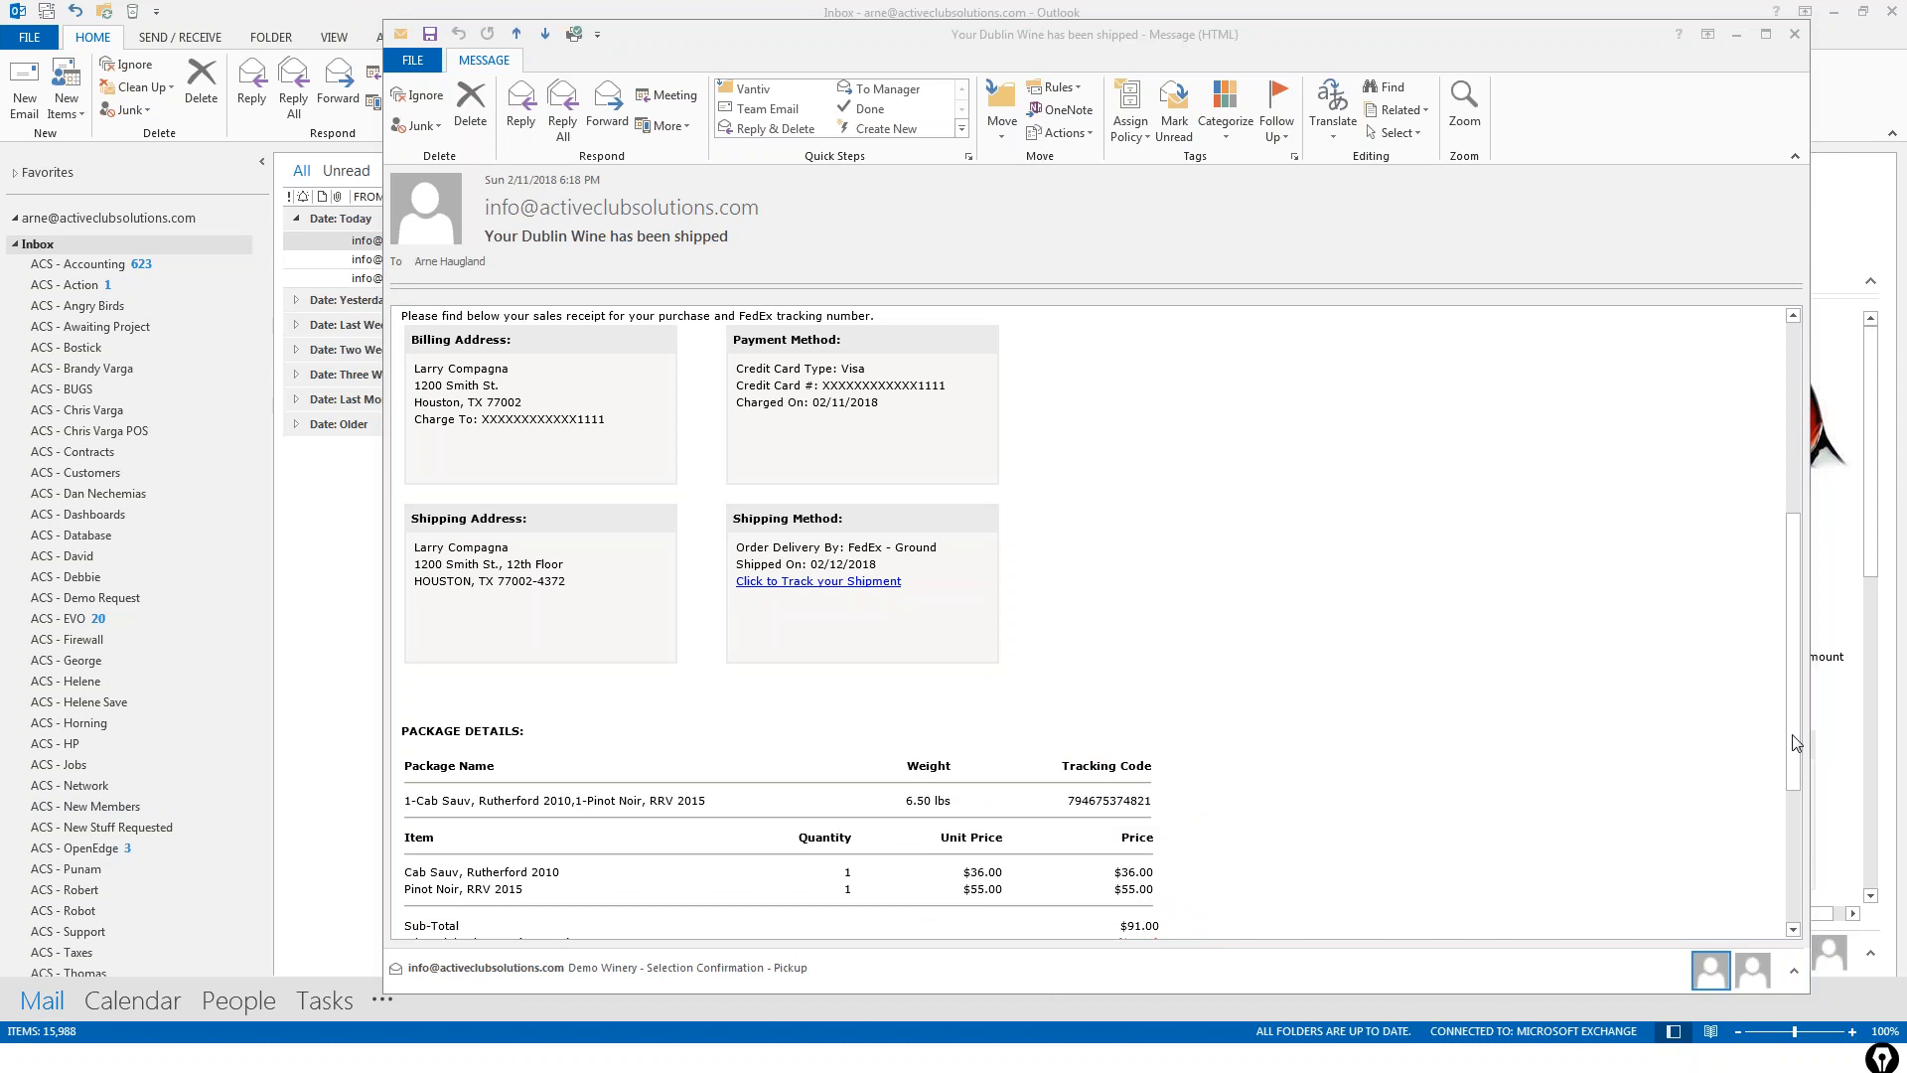
pyautogui.moveTo(1794, 740); pyautogui.dragTo(1796, 844)
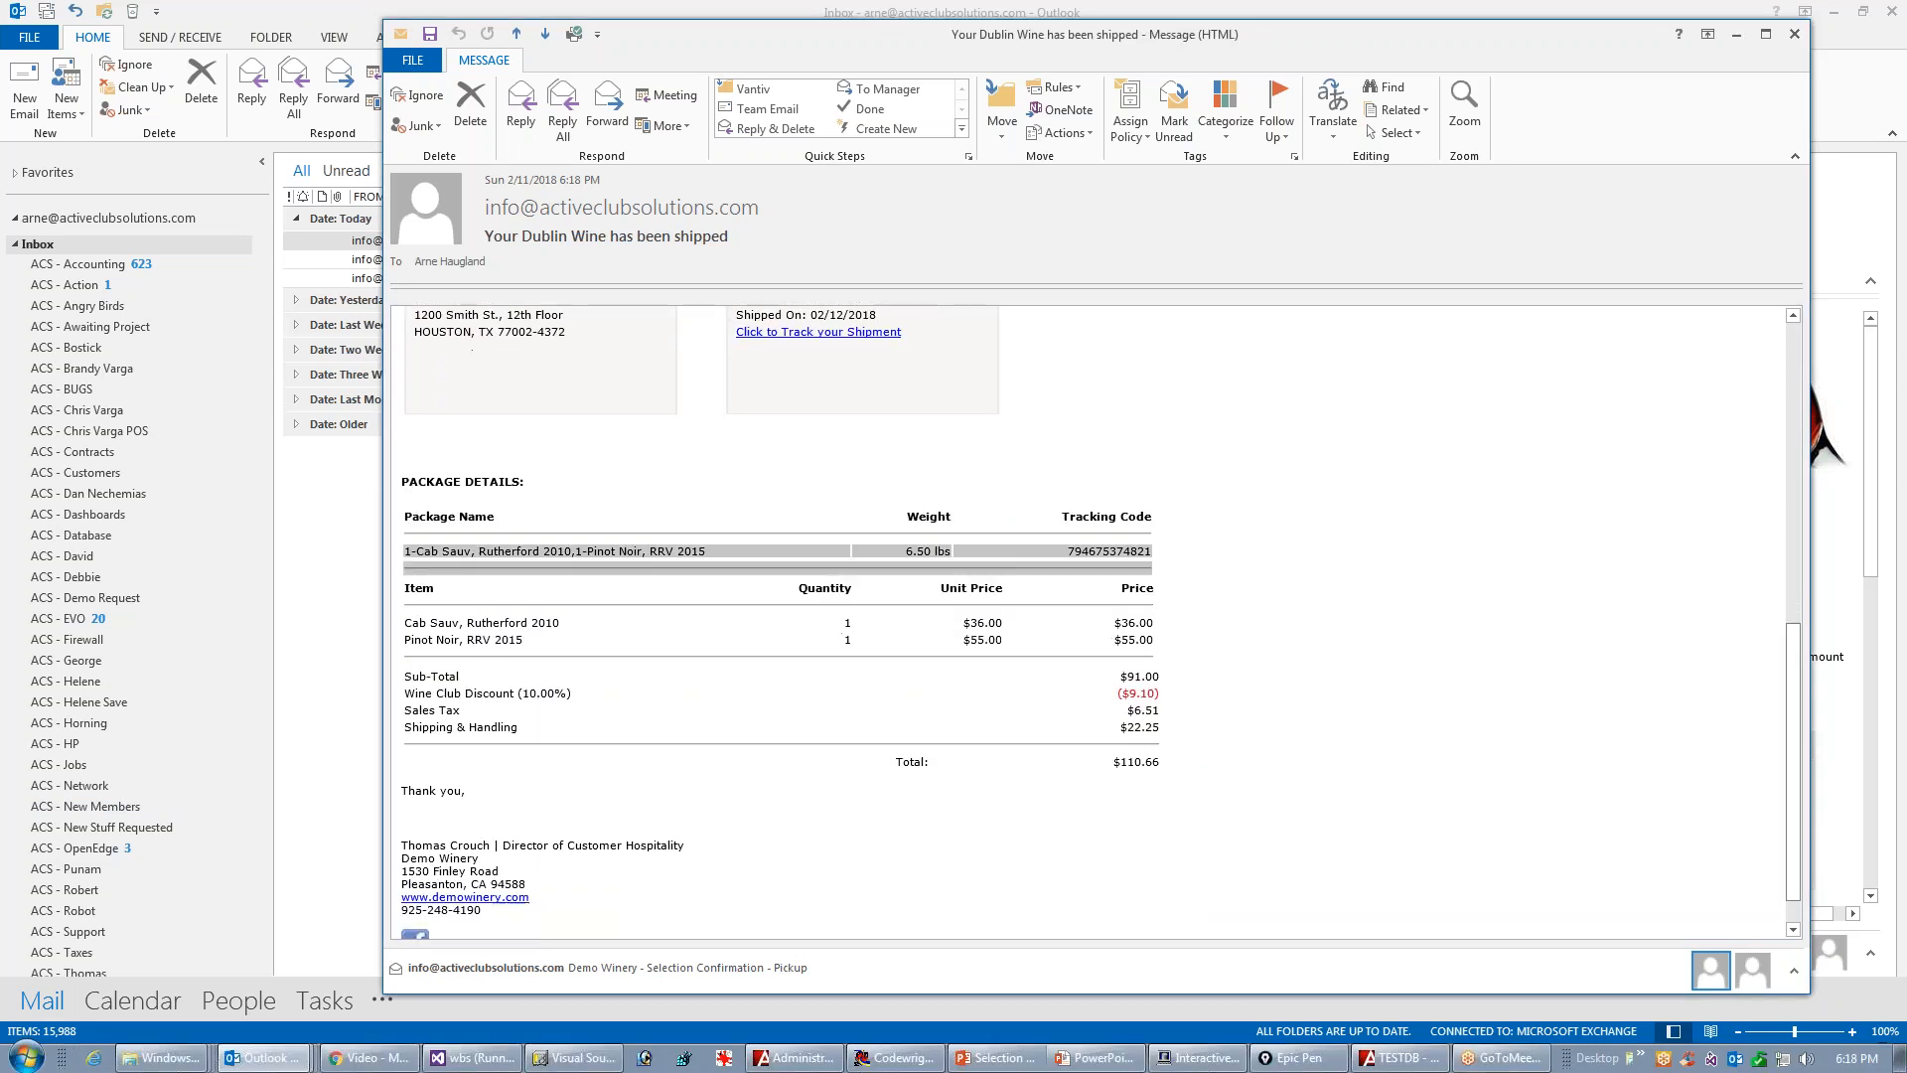
pyautogui.click(1794, 34)
# Step: Switch back to the Club Run Wizard, send the sales receipt emails, and check the running status of Send Sales Receipts
pyautogui.hotkey('alt', 'Tab')
pyautogui.press('Tab')
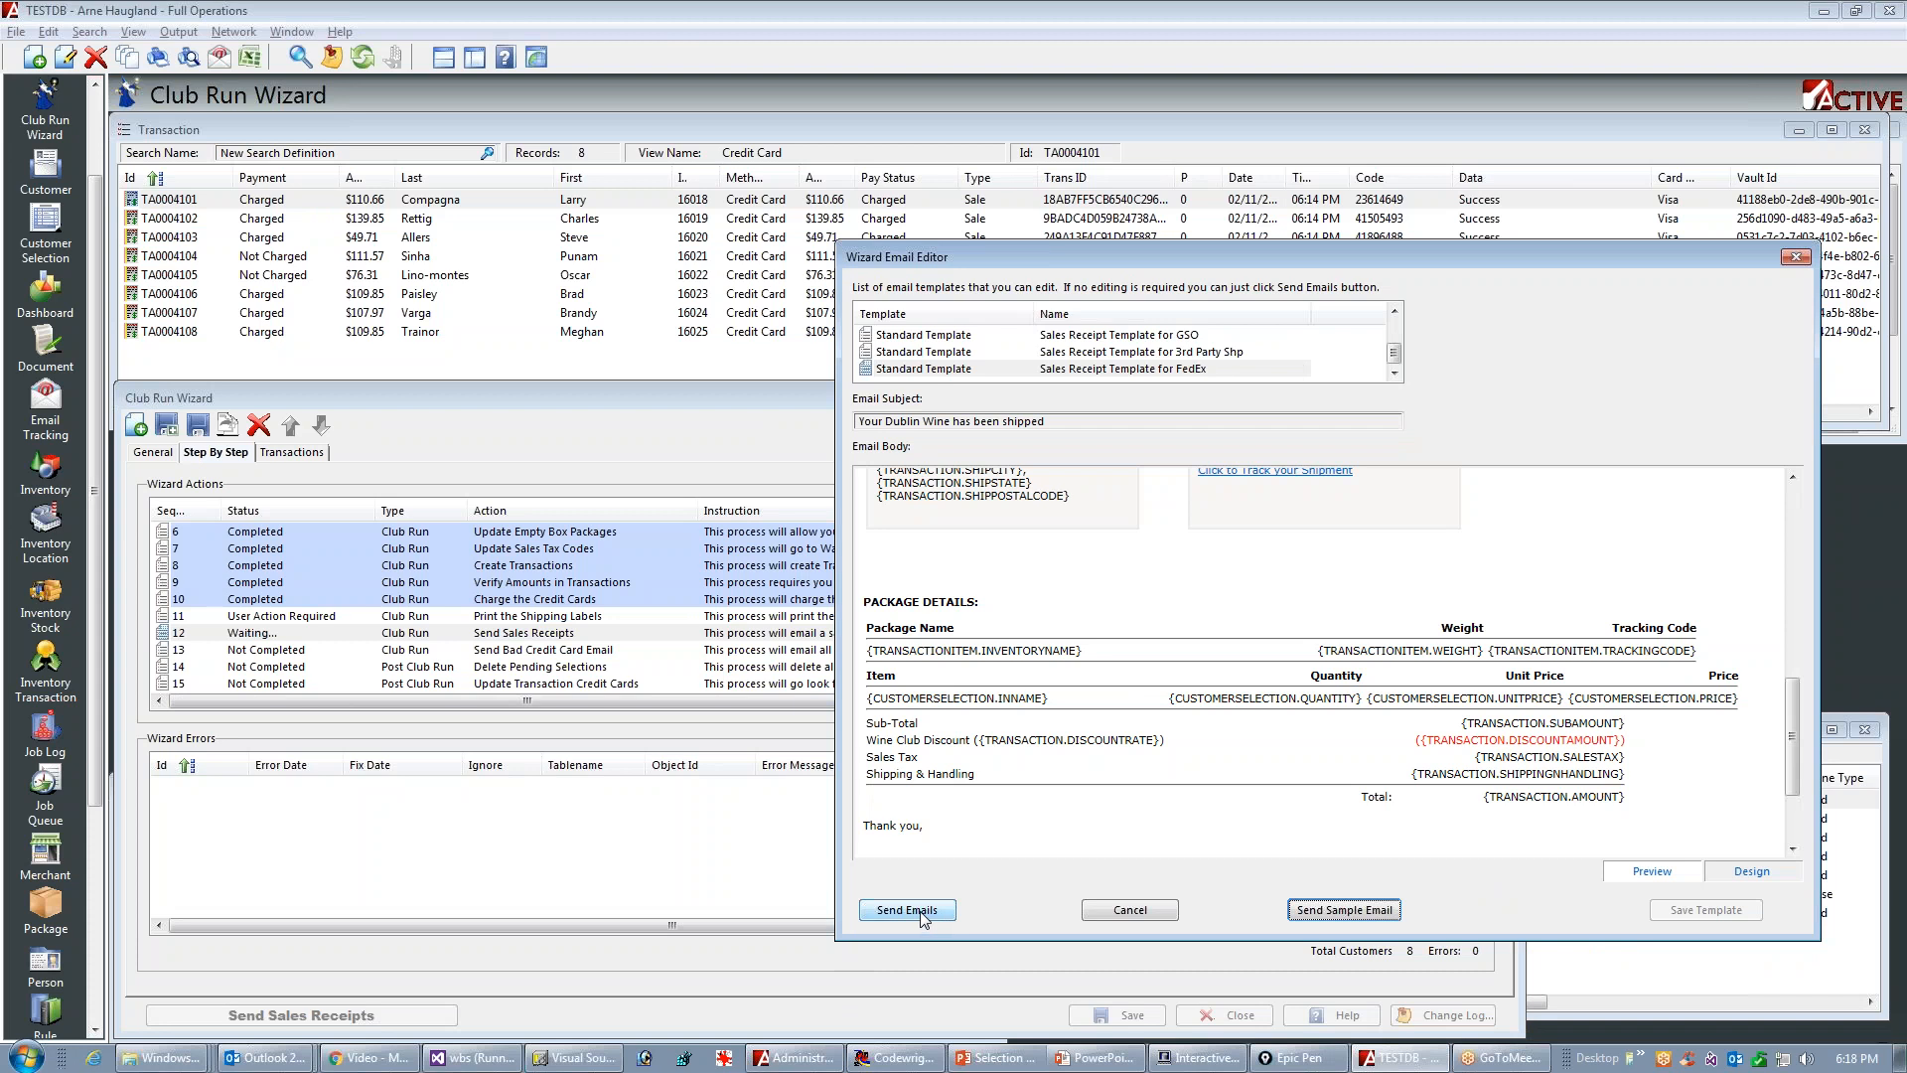
pyautogui.click(922, 912)
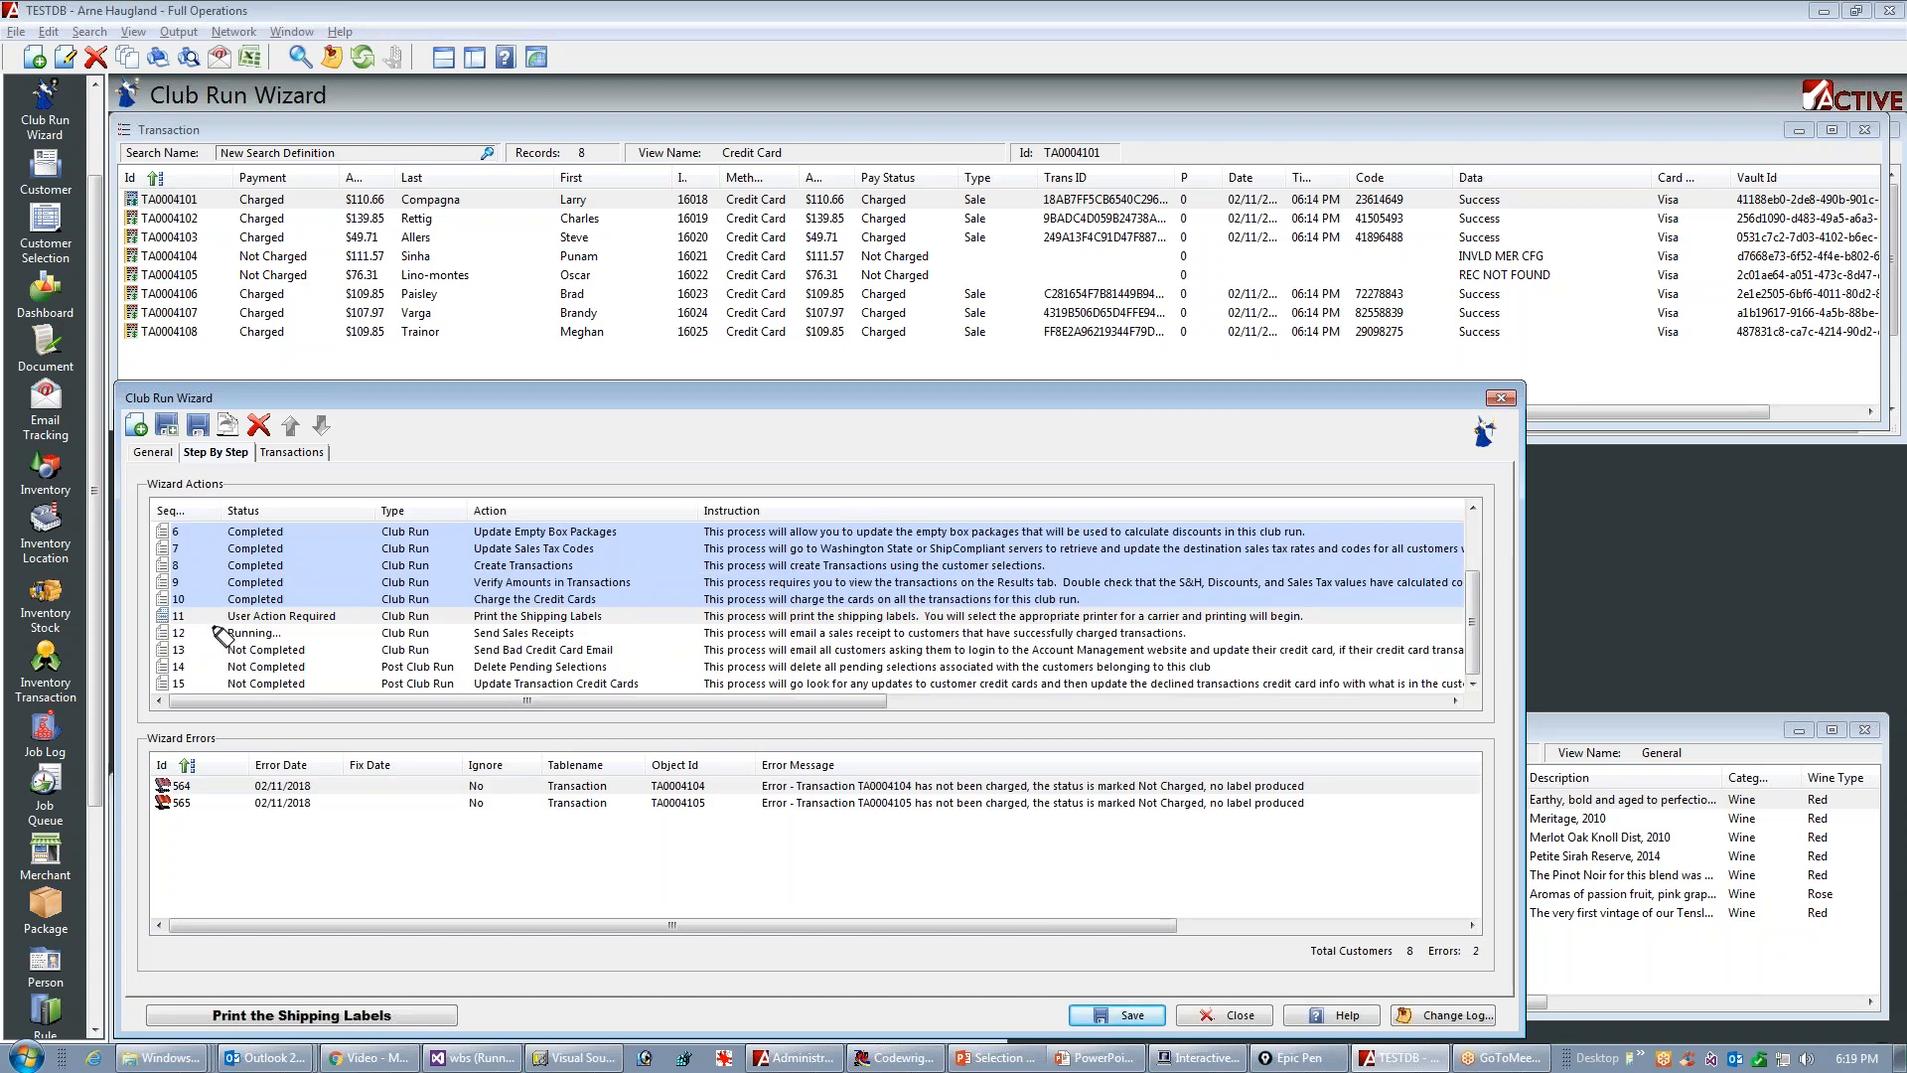
pyautogui.moveTo(203, 631); pyautogui.dragTo(312, 631)
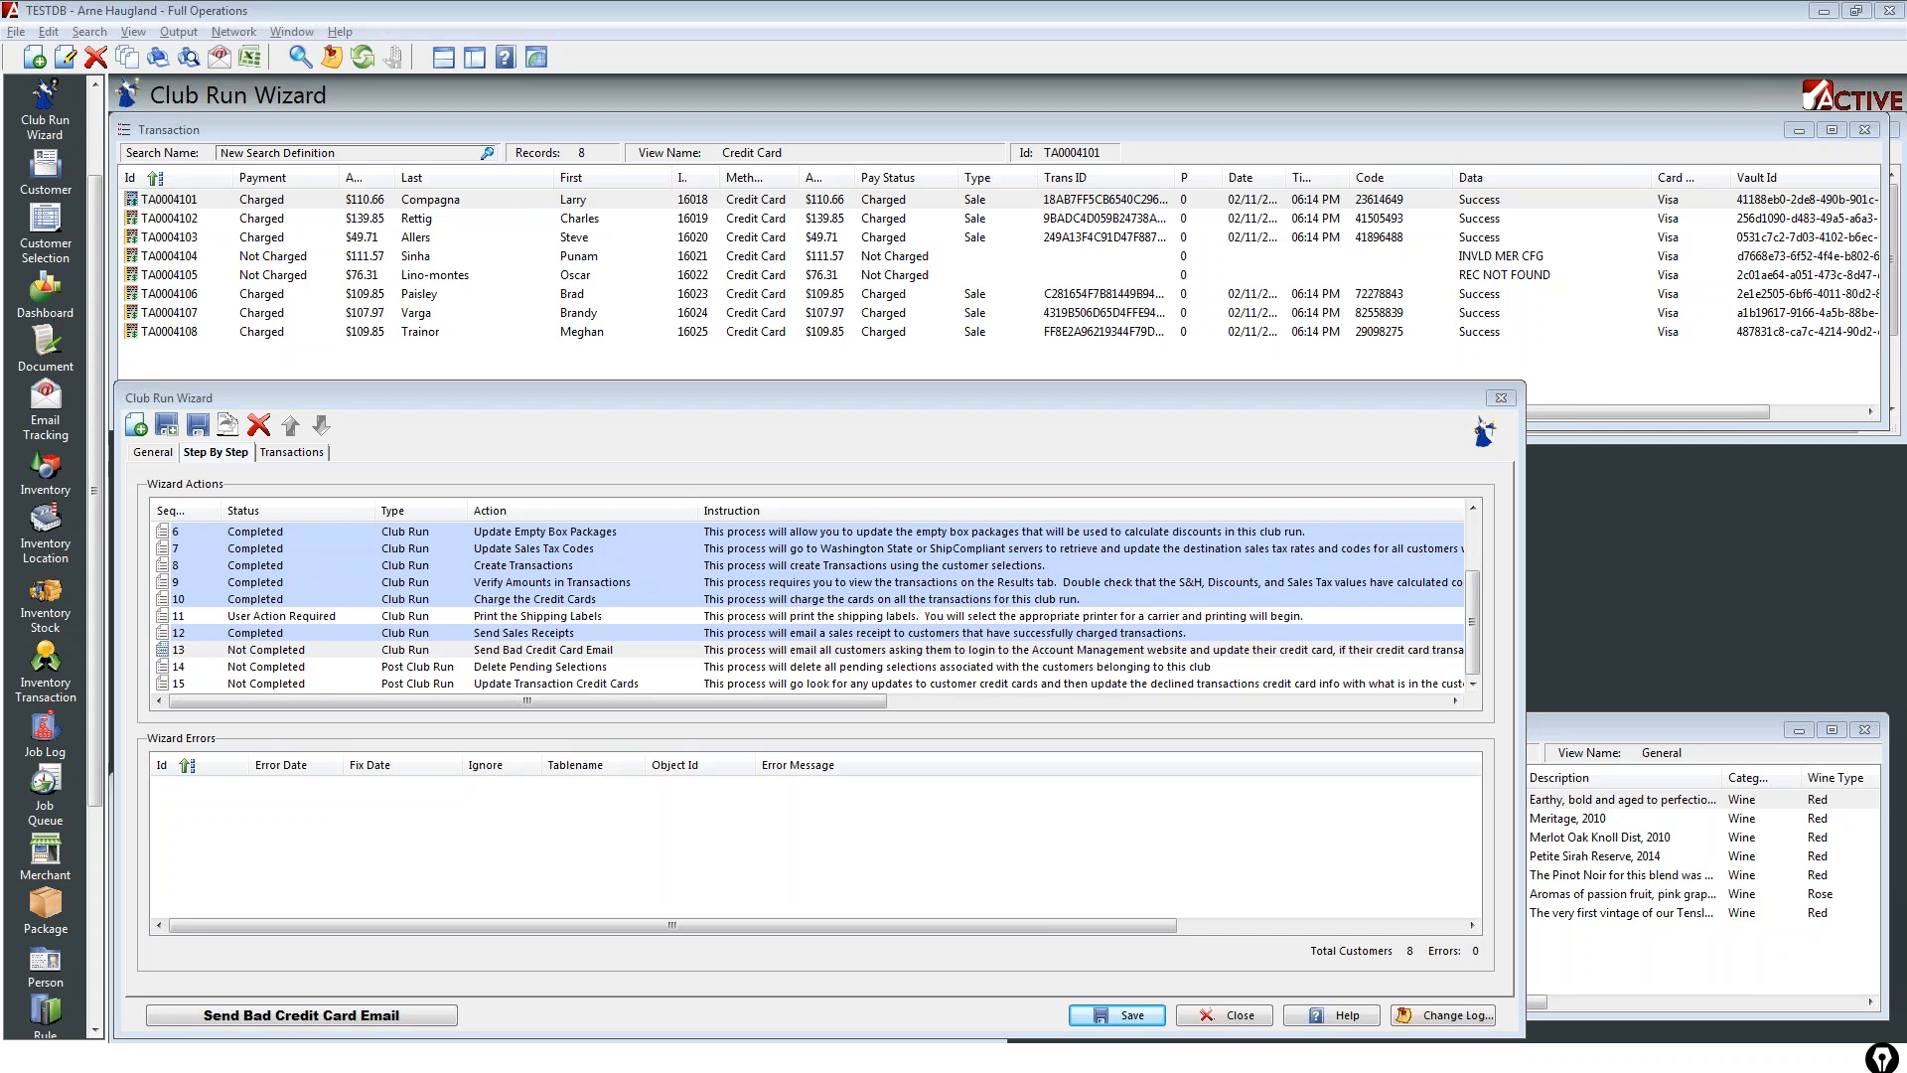
# Step: Switch to Outlook, open the "Your Dublin Wine is ready for pickup" email, and view its package details and totals
pyautogui.hotkey('alt', 'Tab')
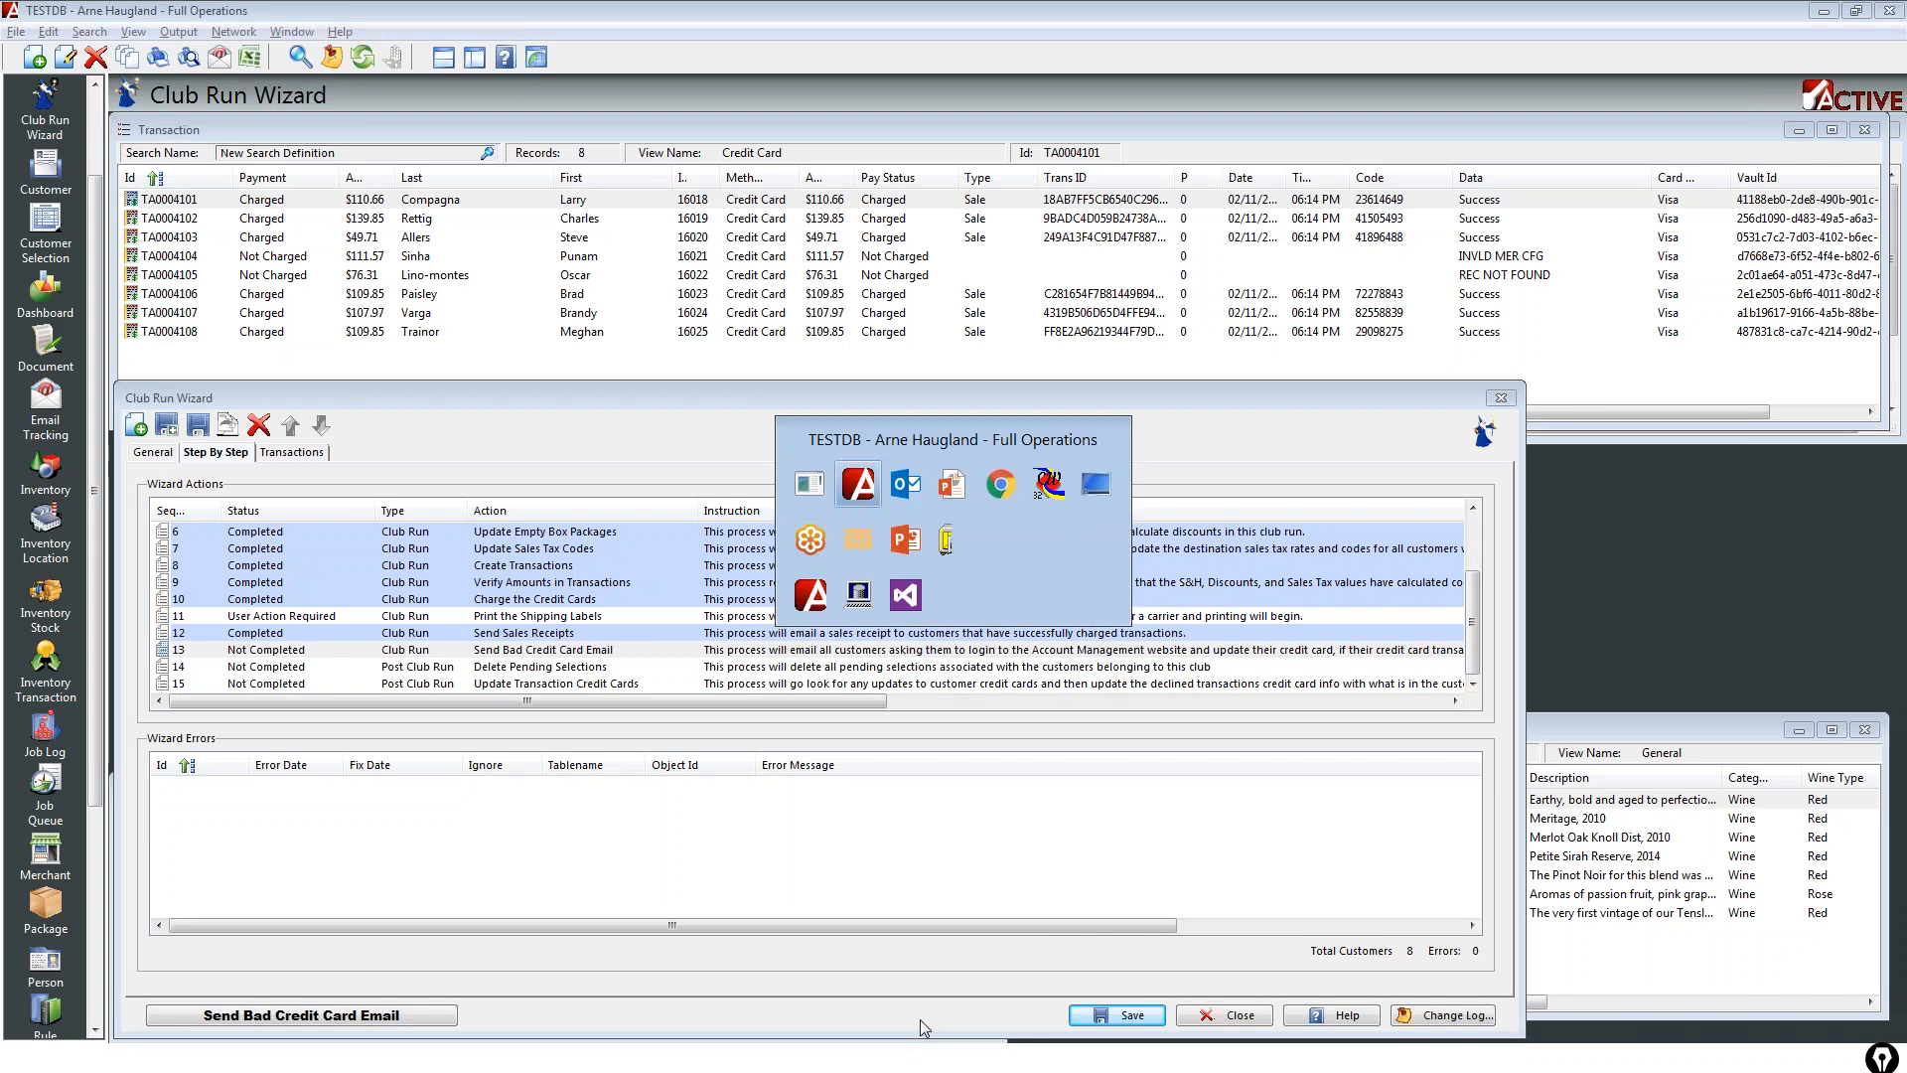
pyautogui.hotkey('alt', 'Tab')
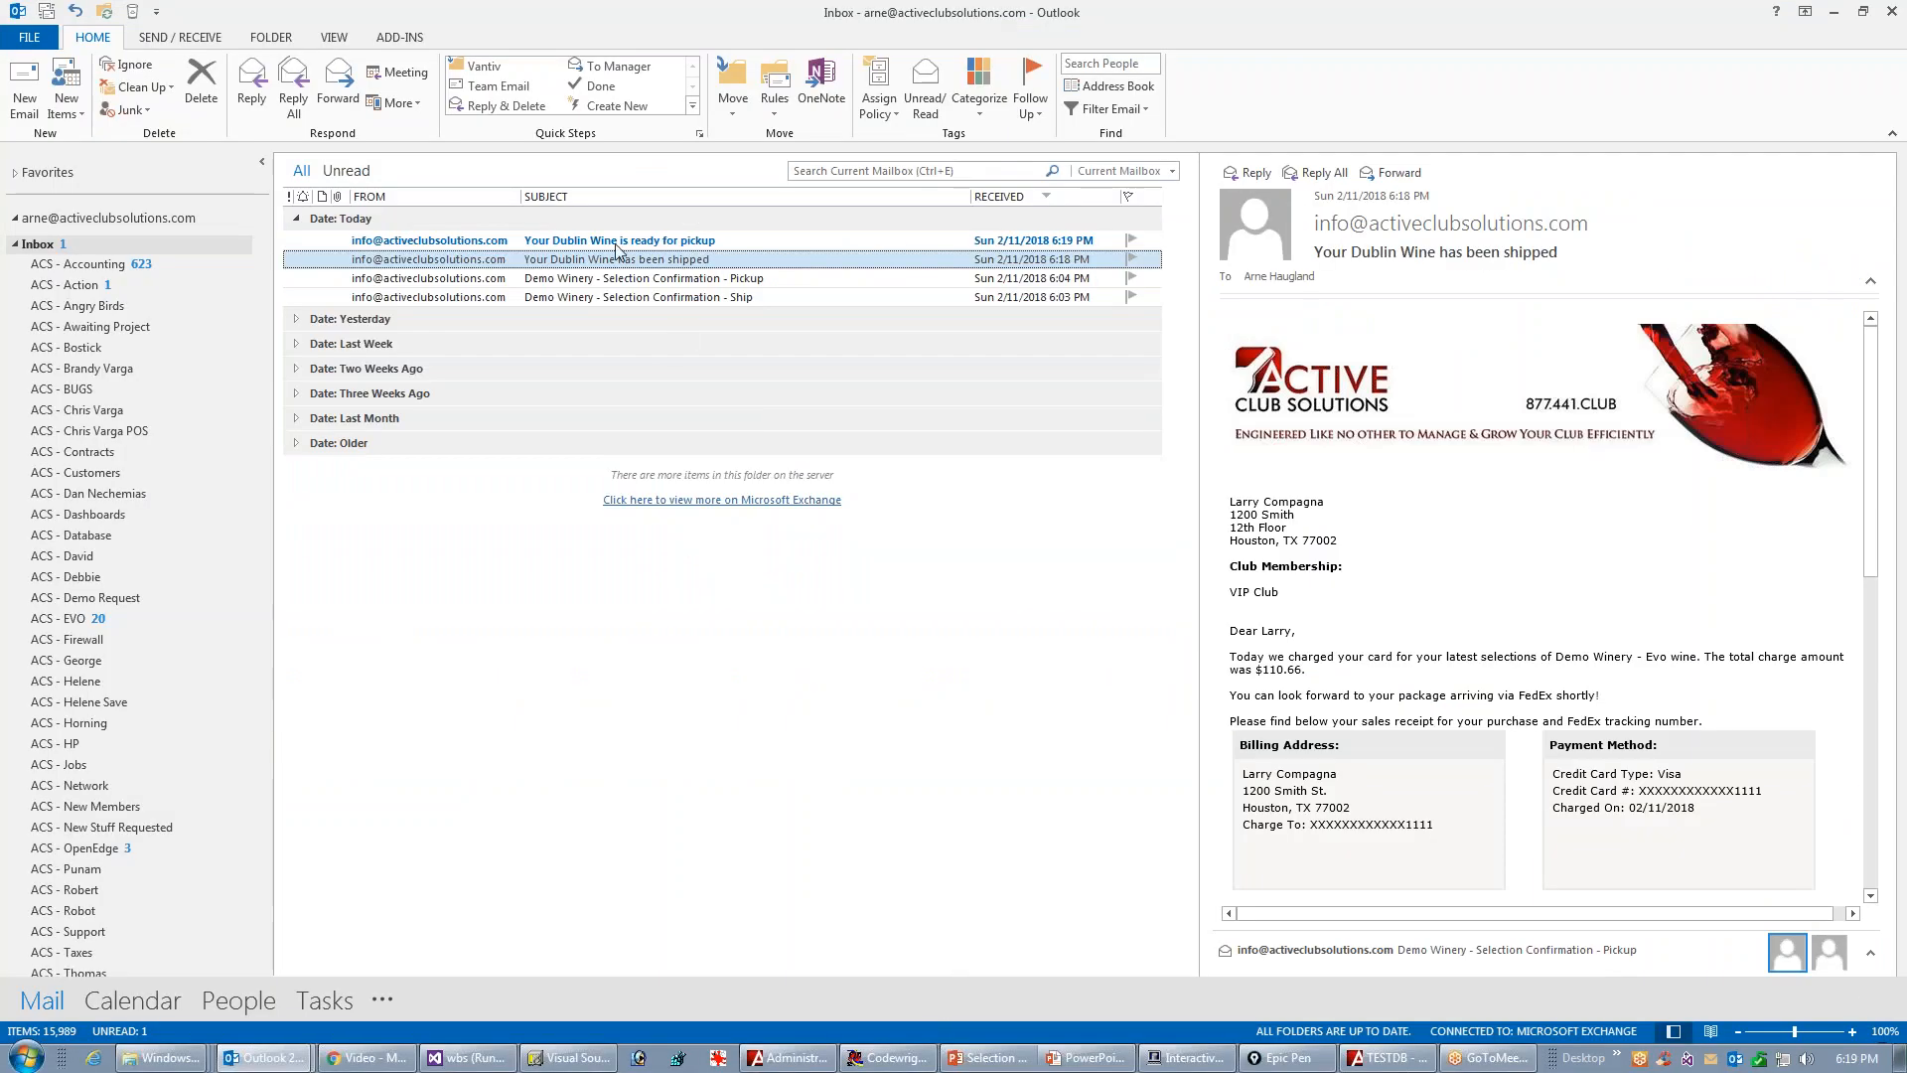
pyautogui.click(452, 243)
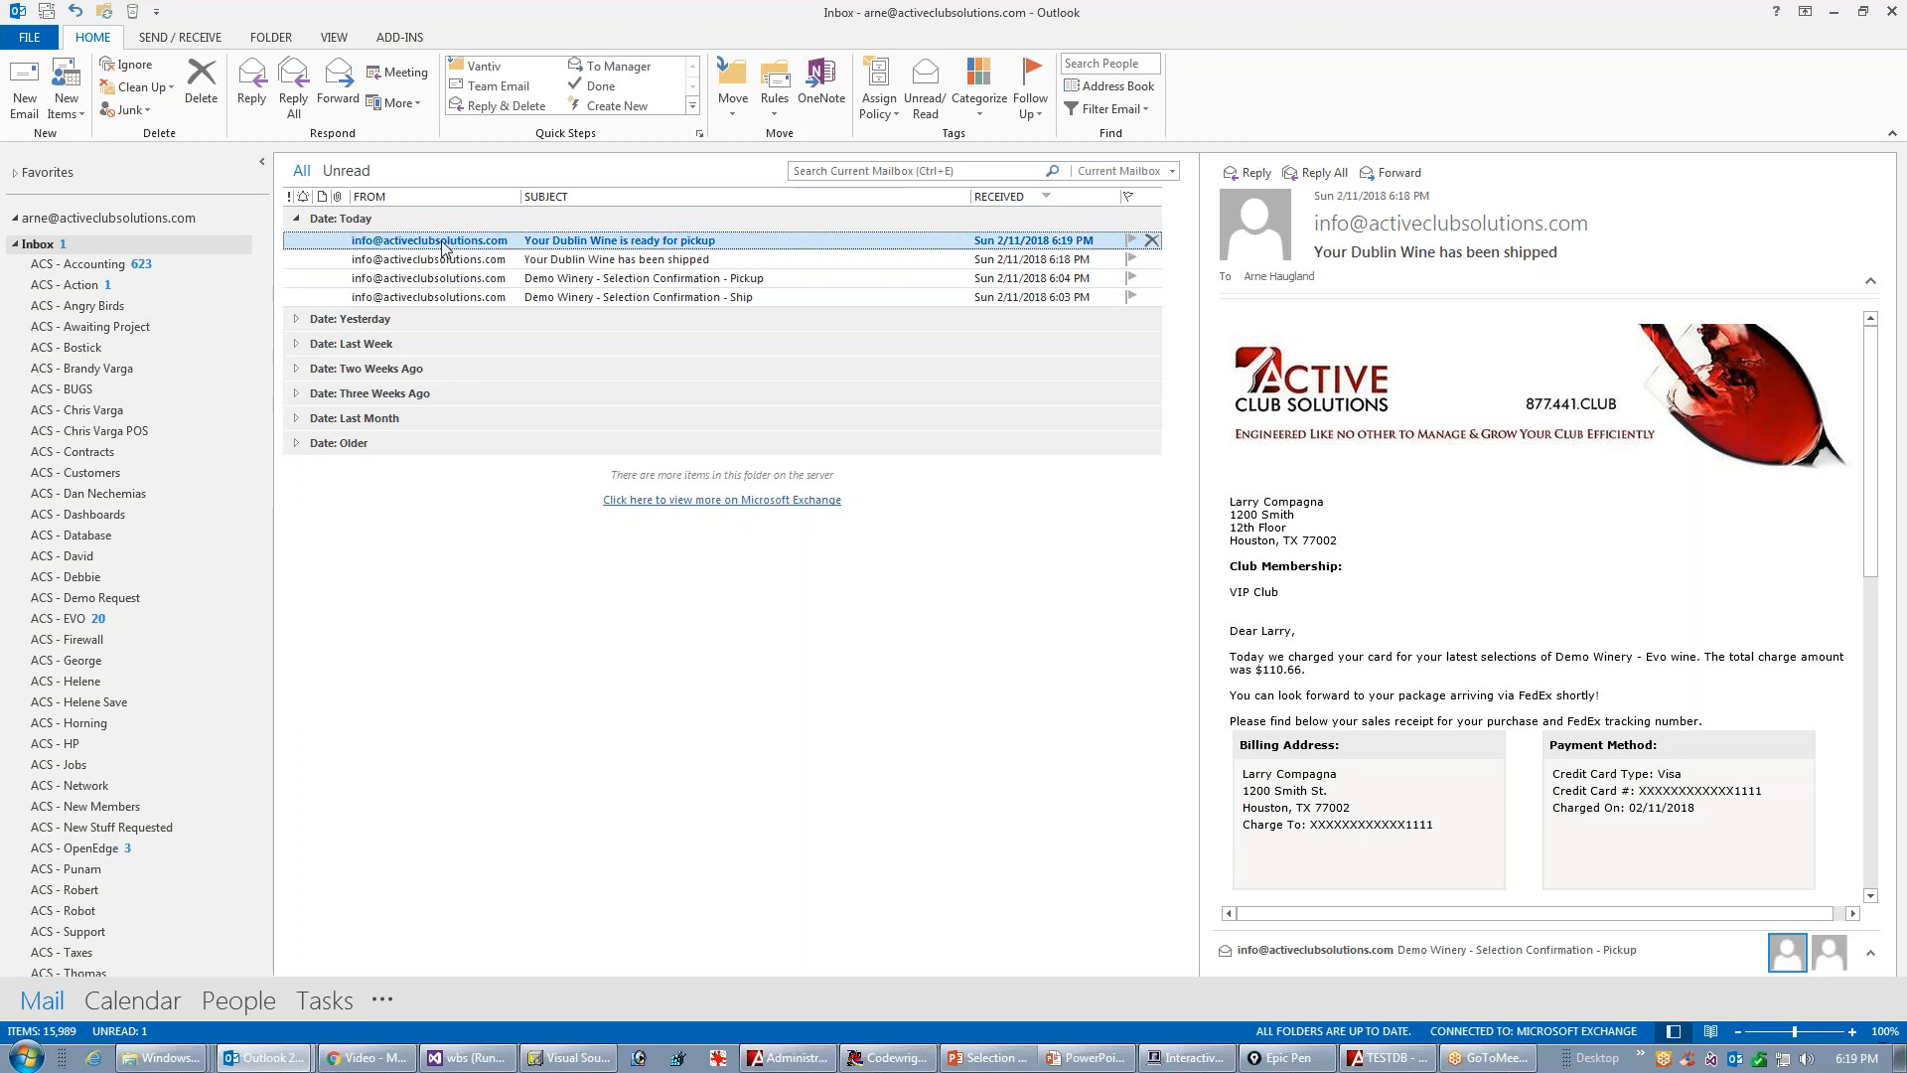
pyautogui.doubleClick(449, 242)
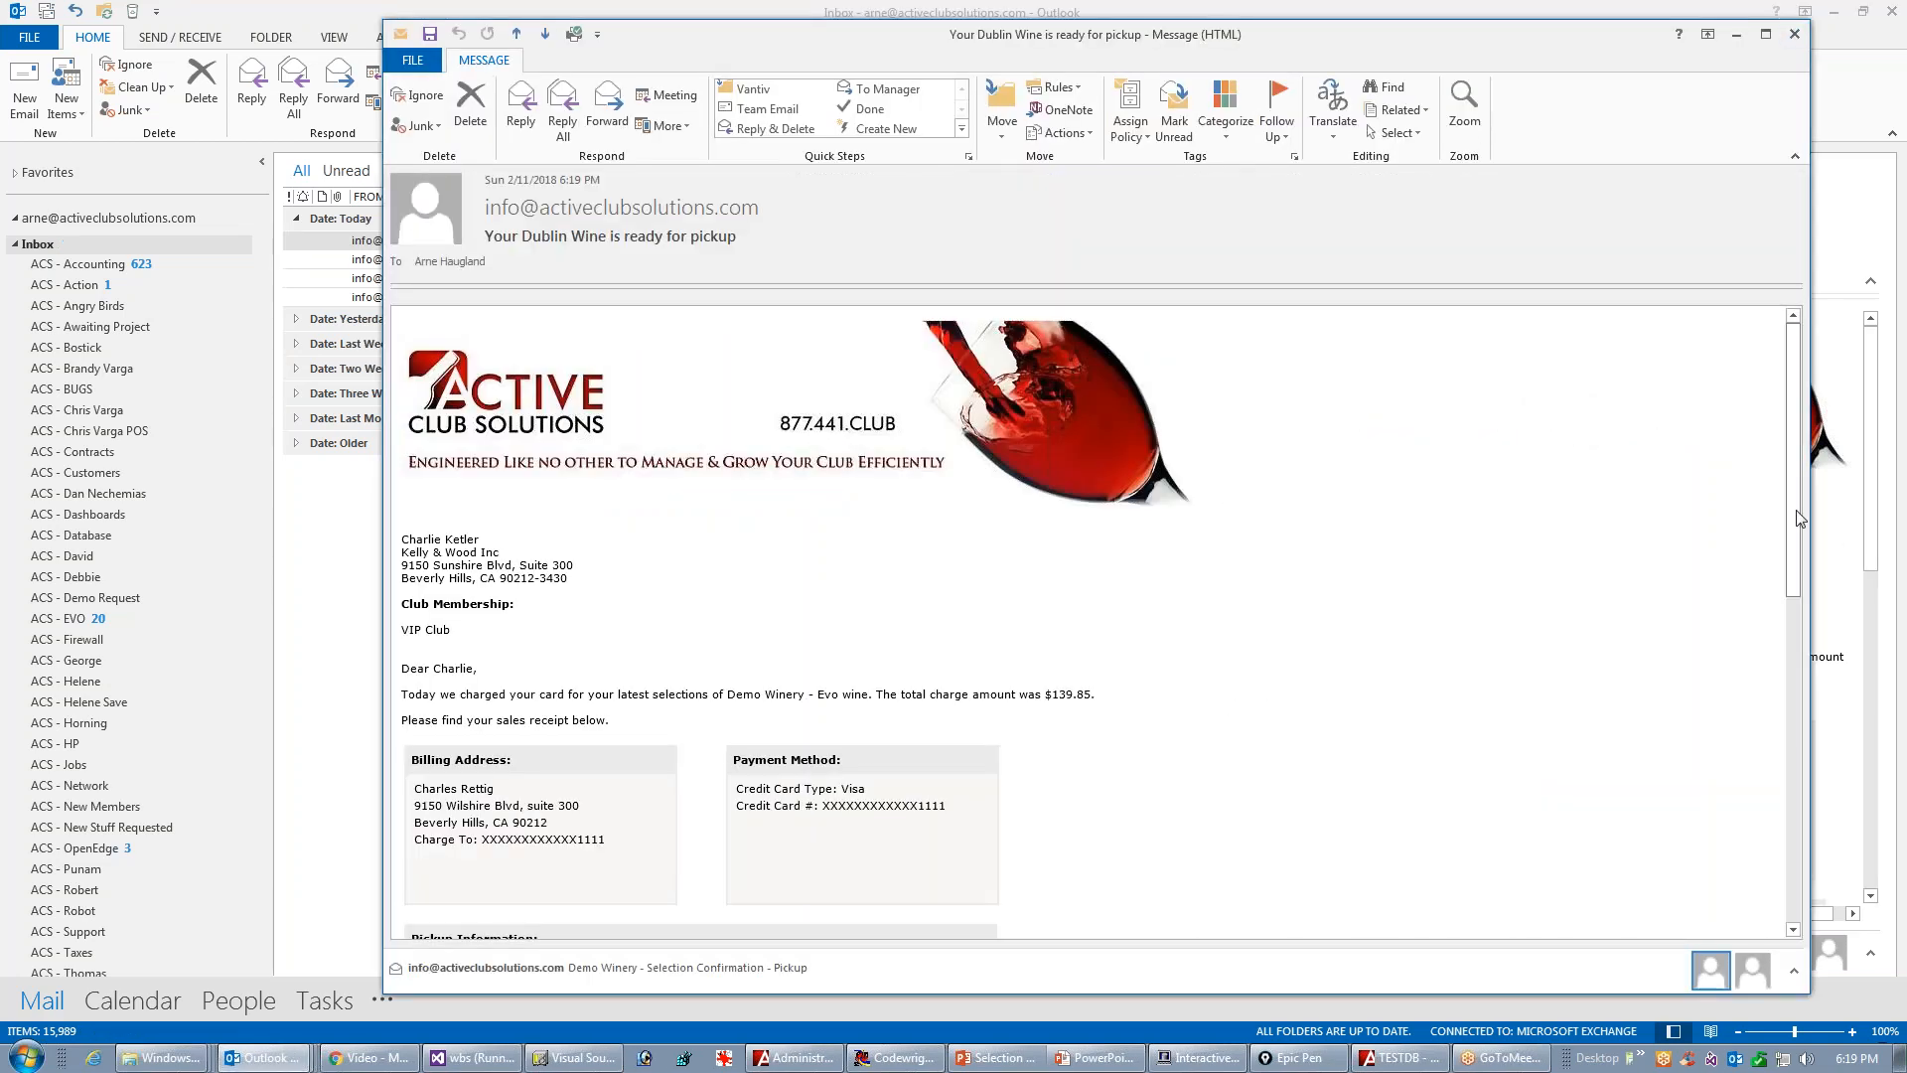
pyautogui.moveTo(1795, 514)
pyautogui.mouseDown()
pyautogui.moveTo(1776, 792)
pyautogui.moveTo(1753, 814)
pyautogui.mouseUp()
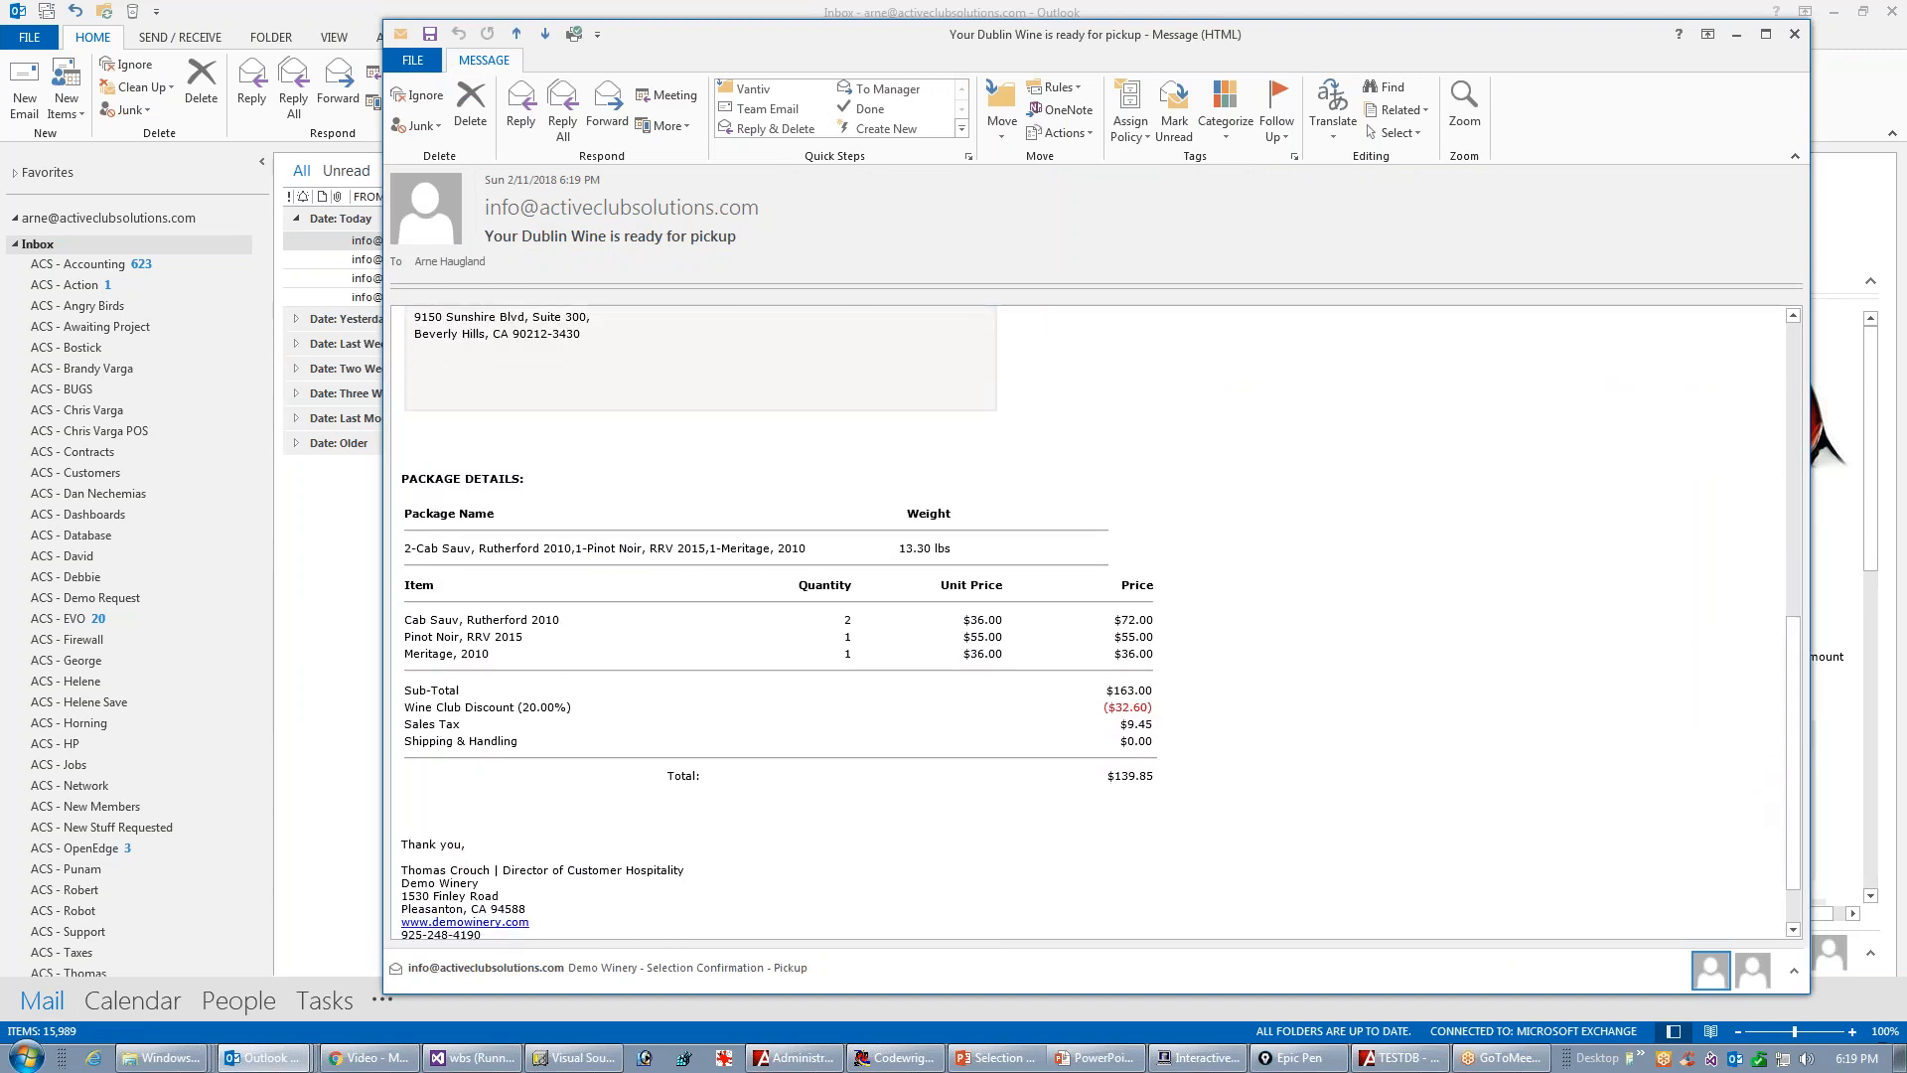
# Step: Highlight the Wine Club Discount percentage in the pickup receipt email, clear the marking, and close the message
pyautogui.doubleClick(530, 707)
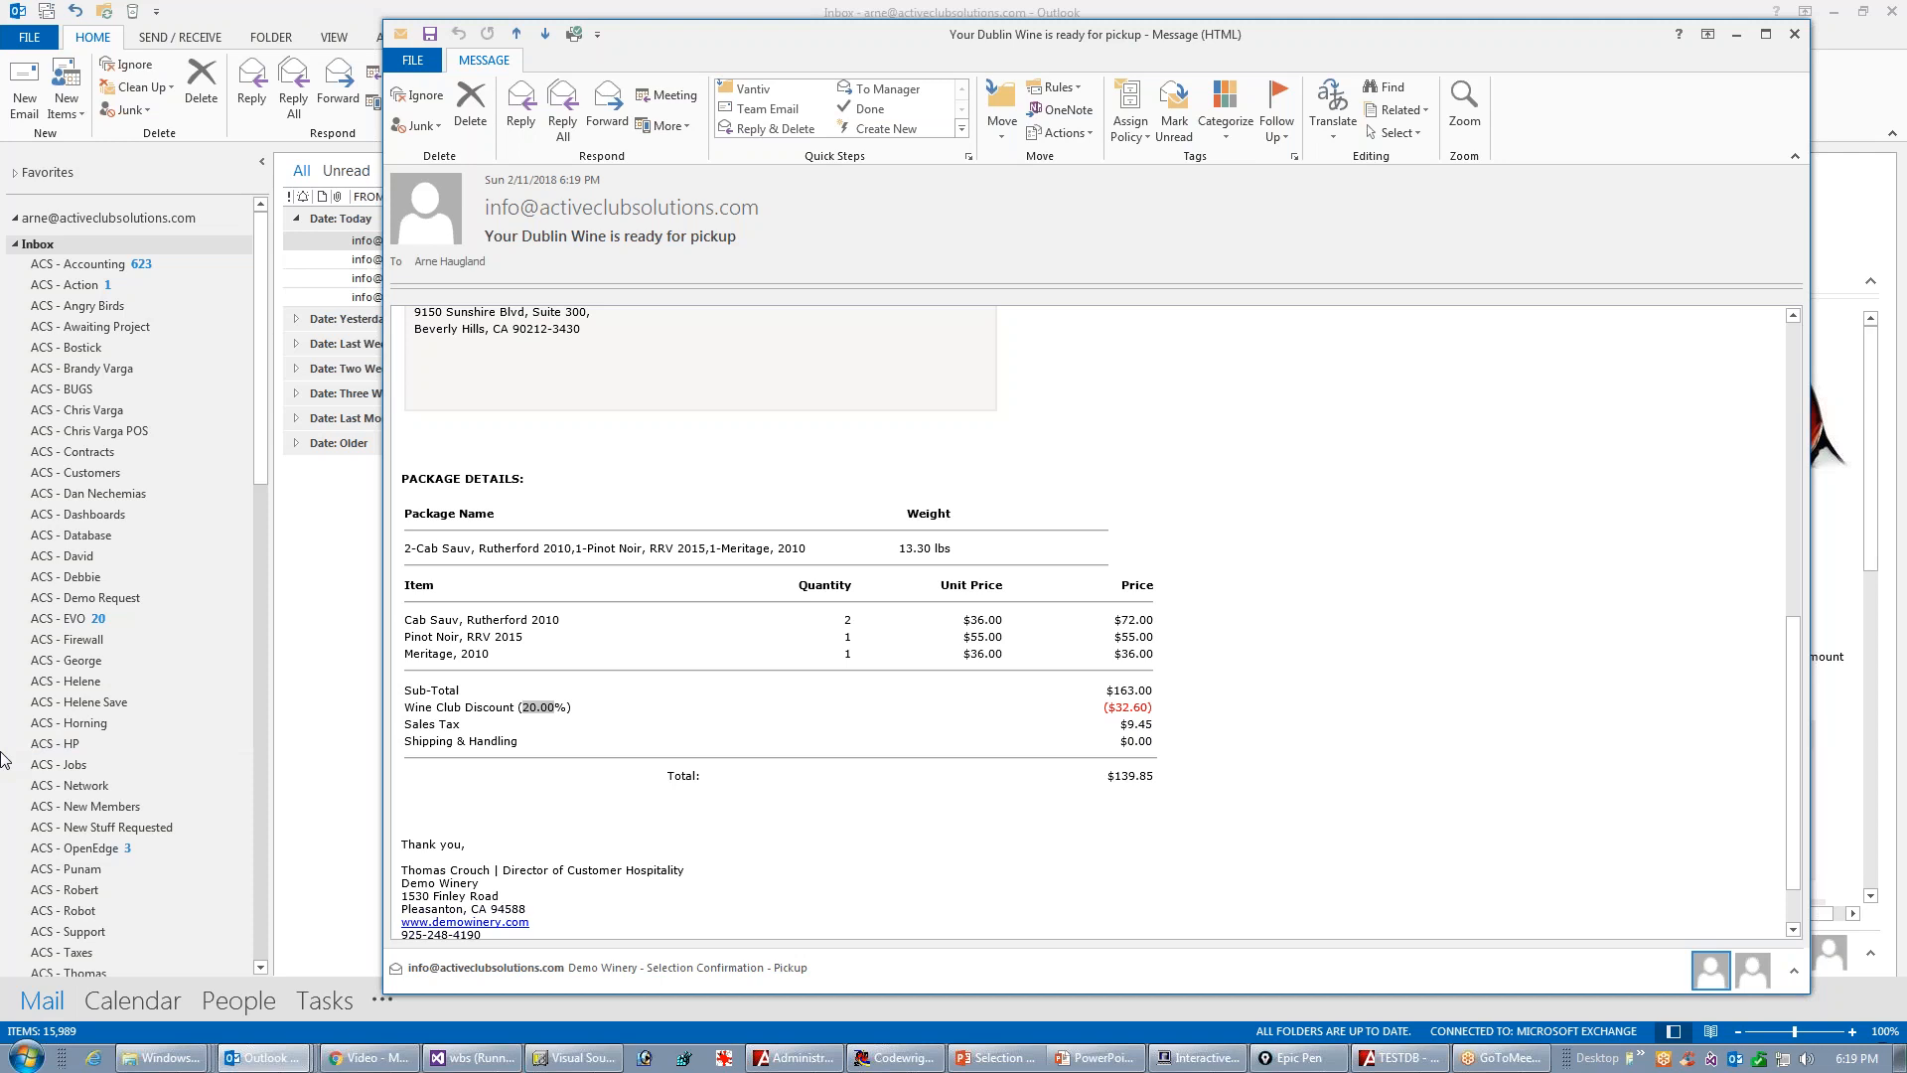
pyautogui.hotkey('ctrl', 'shift', 'p')
pyautogui.moveTo(541, 684)
pyautogui.mouseDown()
pyautogui.moveTo(601, 707)
pyautogui.moveTo(485, 680)
pyautogui.mouseUp()
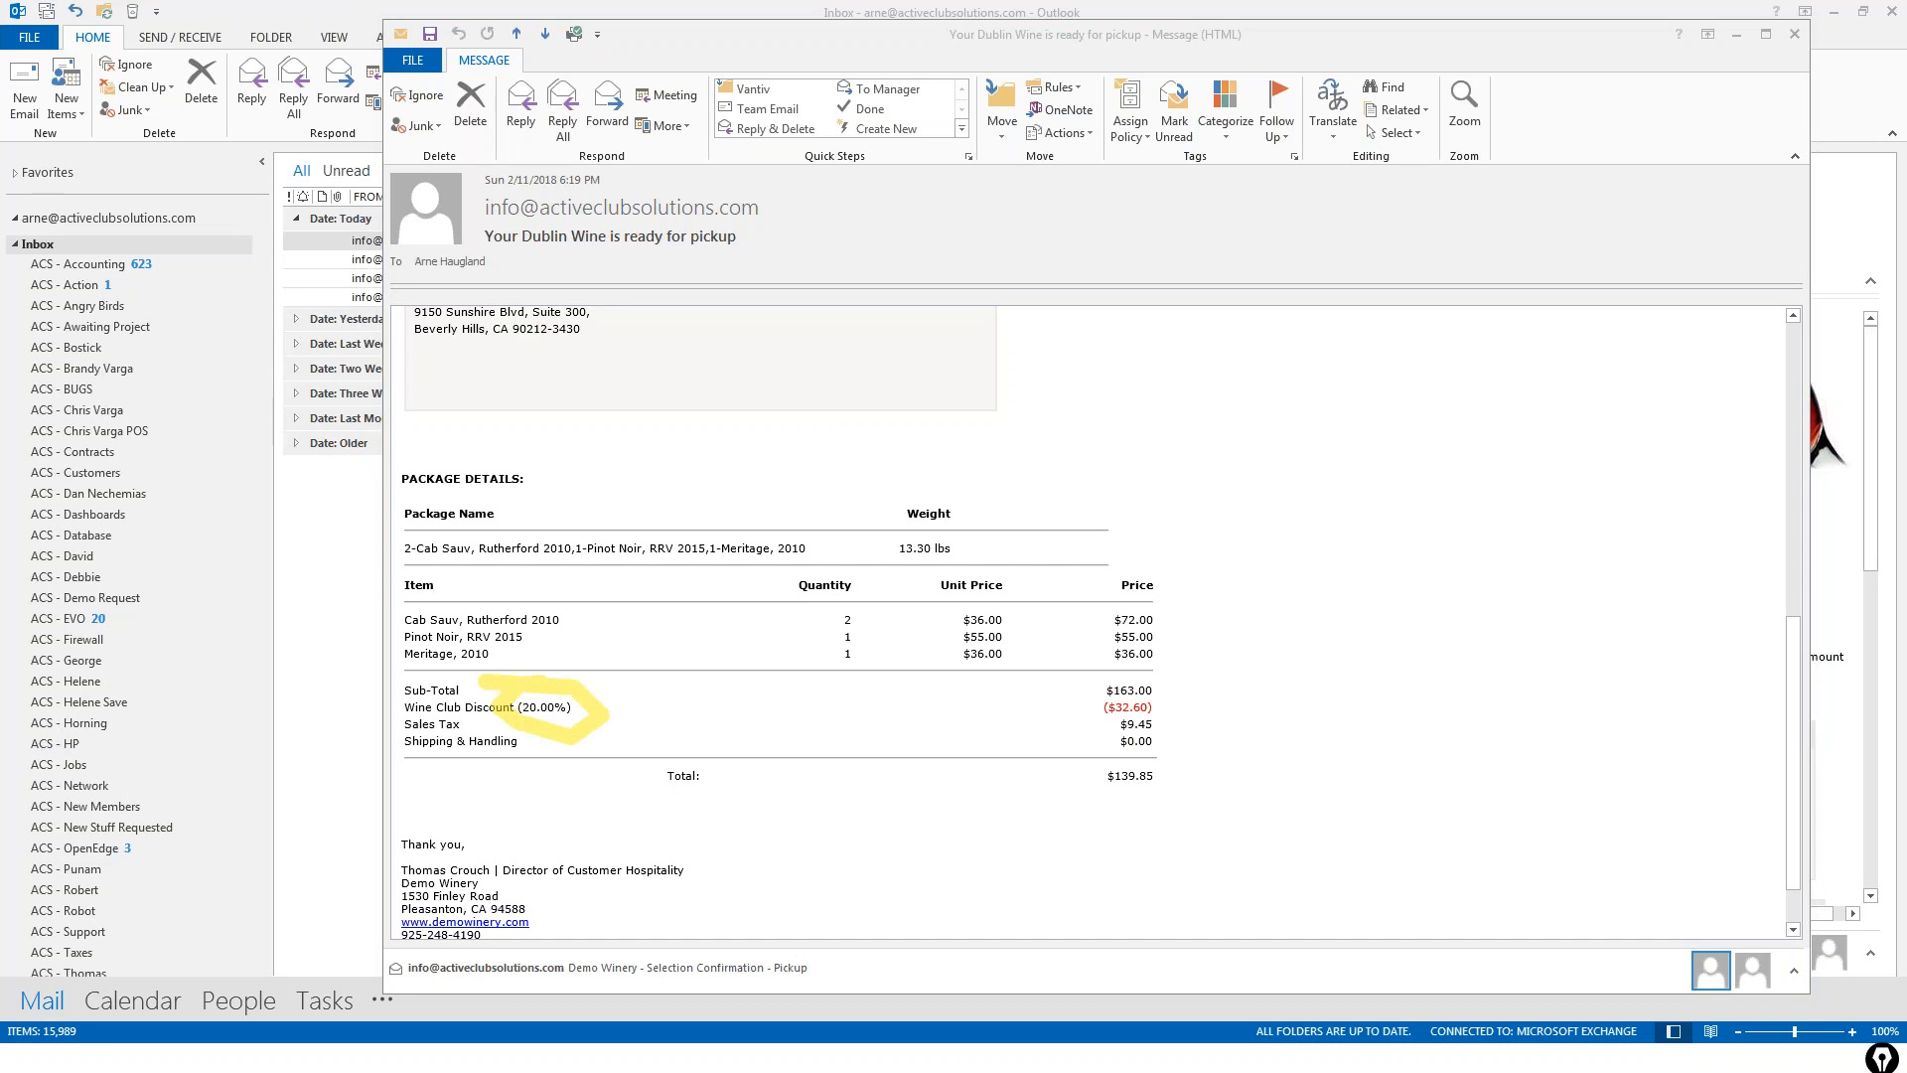
pyautogui.hotkey('ctrl', 'shift', 'c')
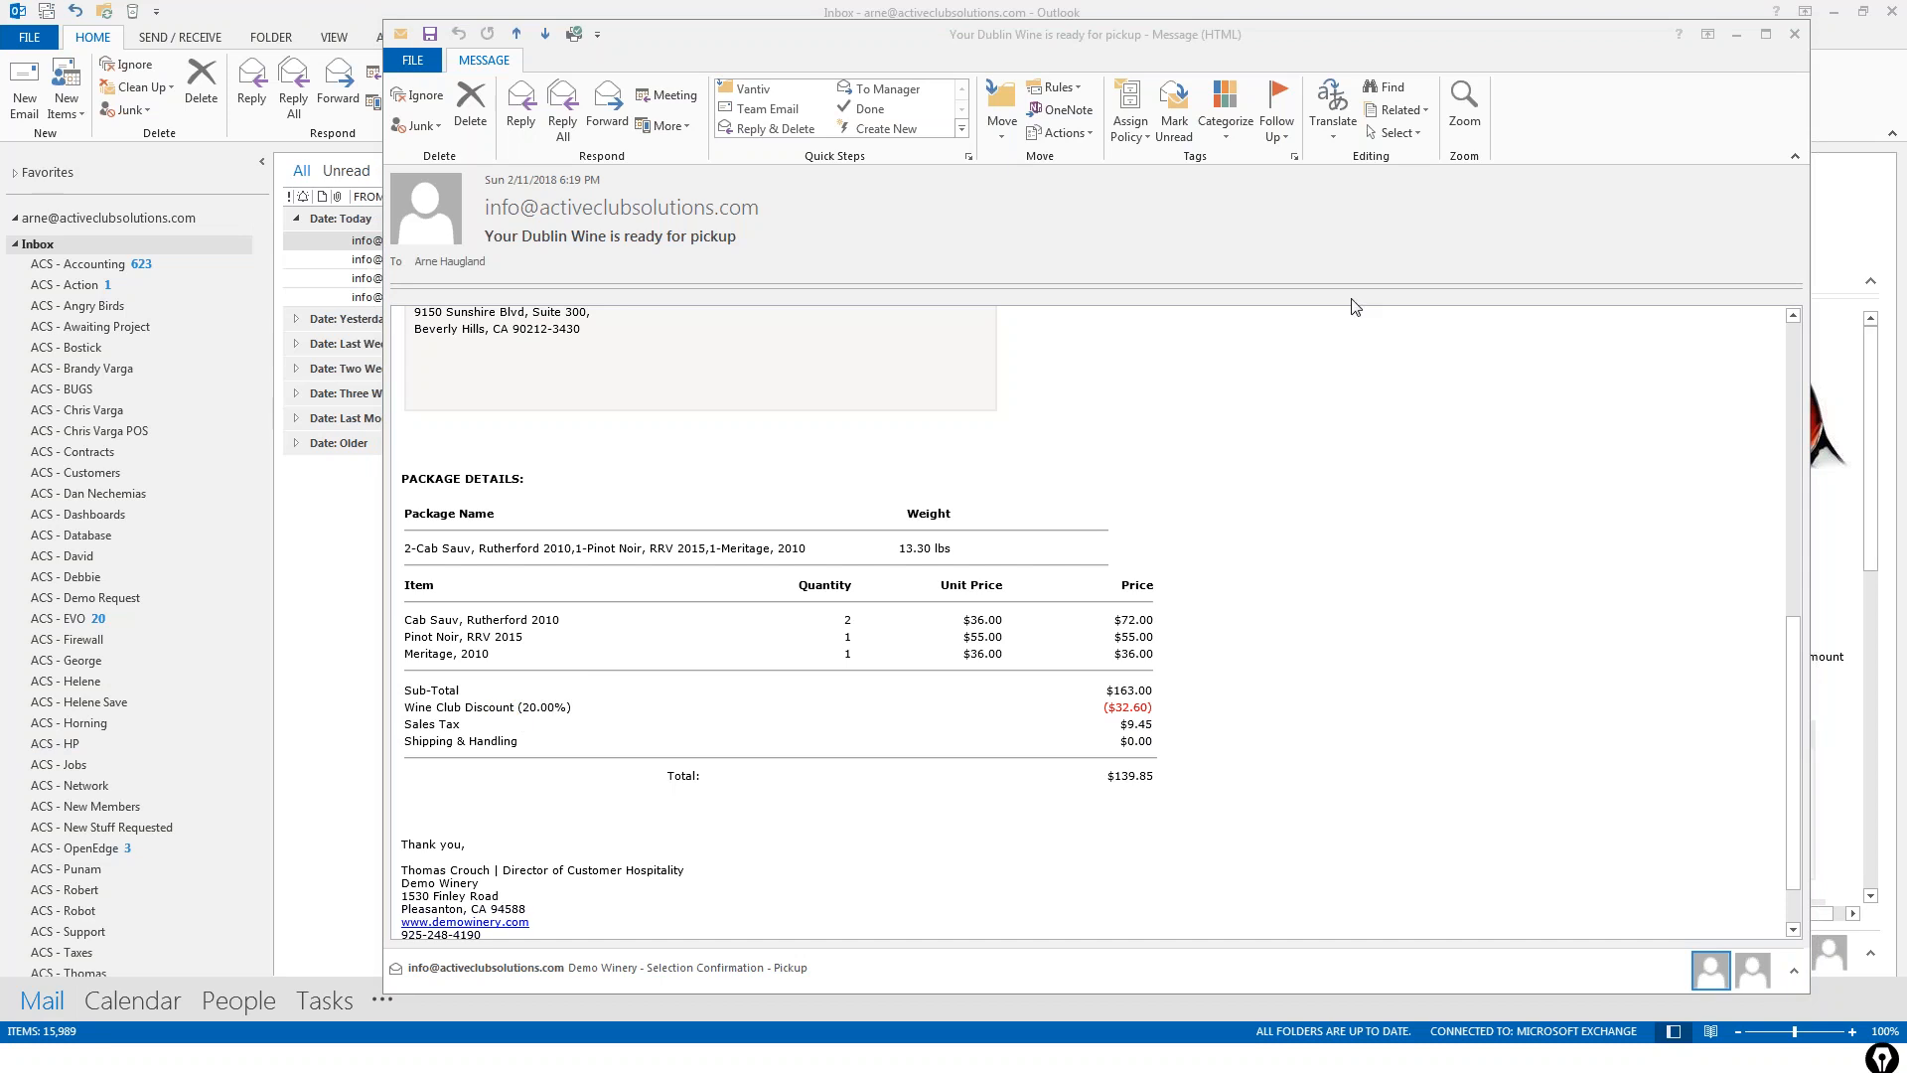
pyautogui.click(1792, 38)
pyautogui.click(1794, 34)
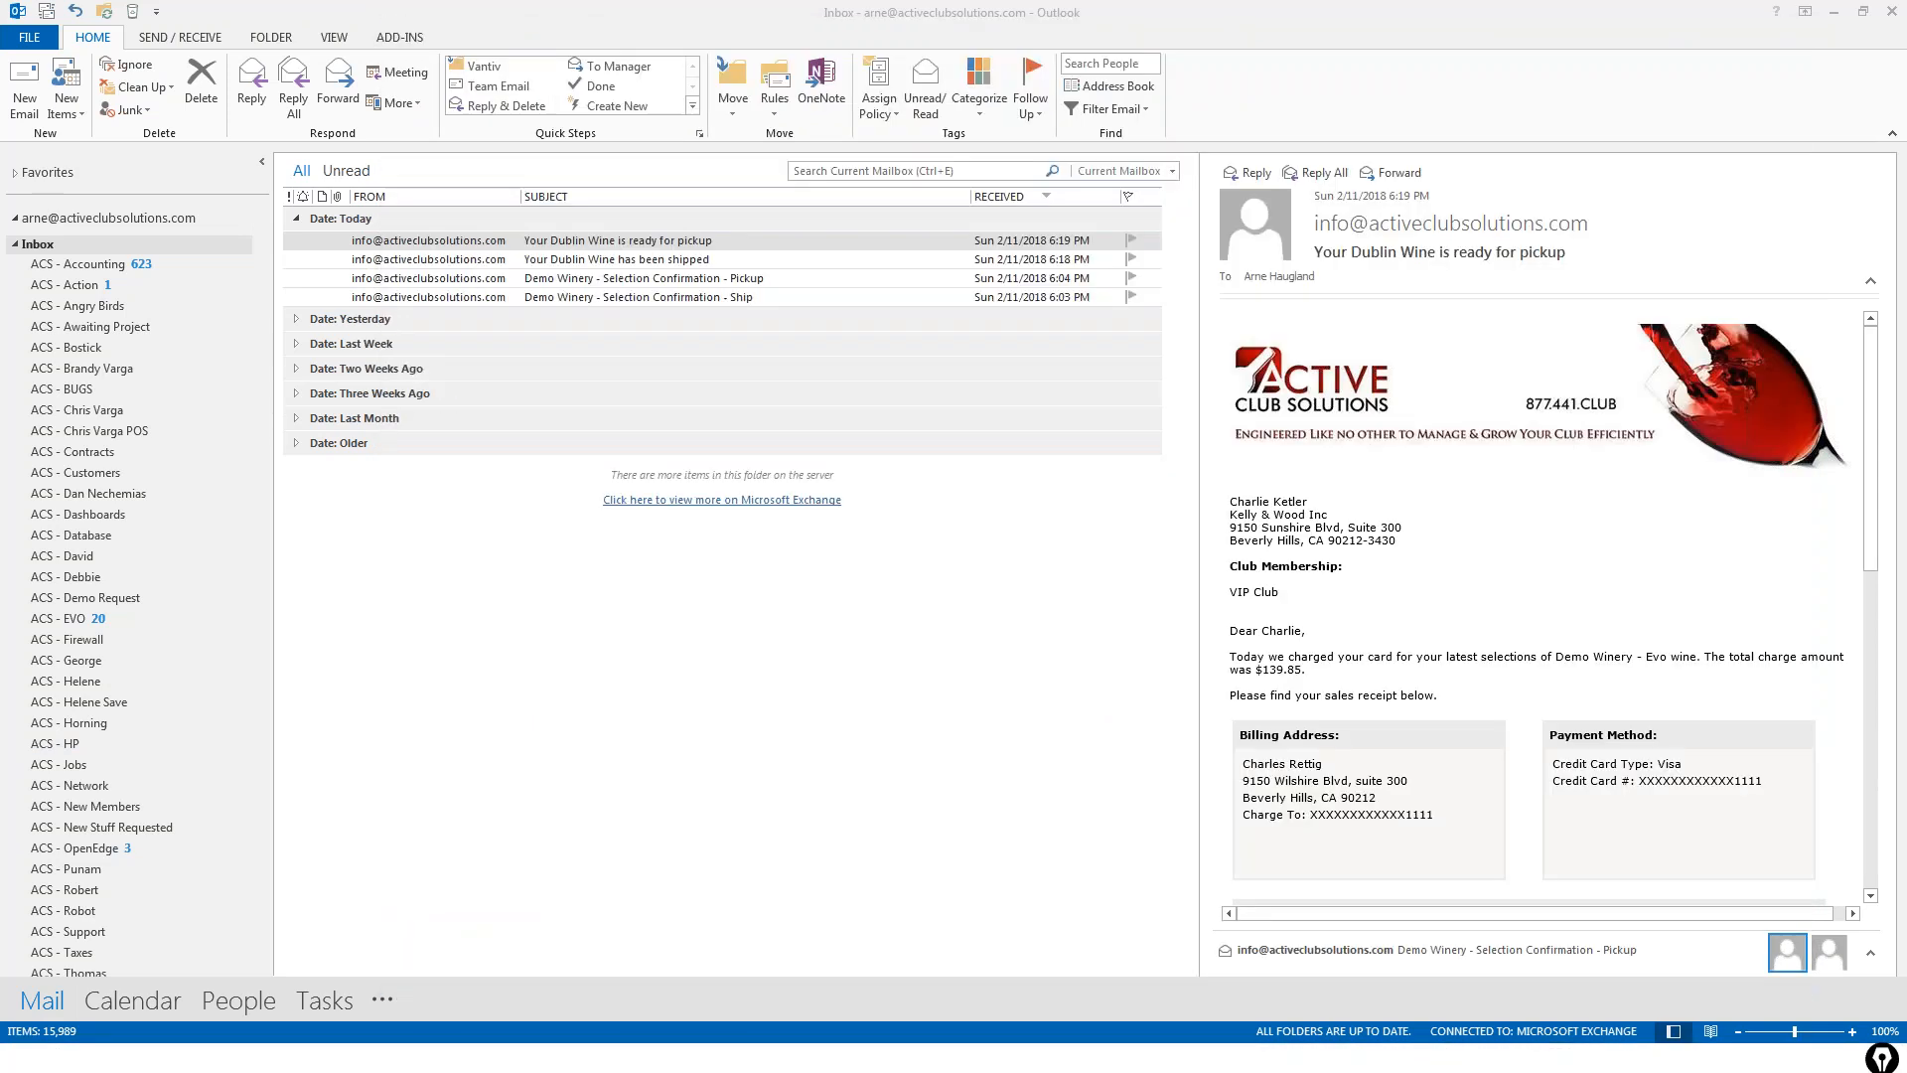
# Step: Switch to the PowerPoint slide show and reveal the "Step 13 - Send Bad Credit Card Email" description
pyautogui.hotkey('alt', 'Tab')
pyautogui.hotkey('alt', 'Tab')
pyautogui.hotkey('alt', 'Tab')
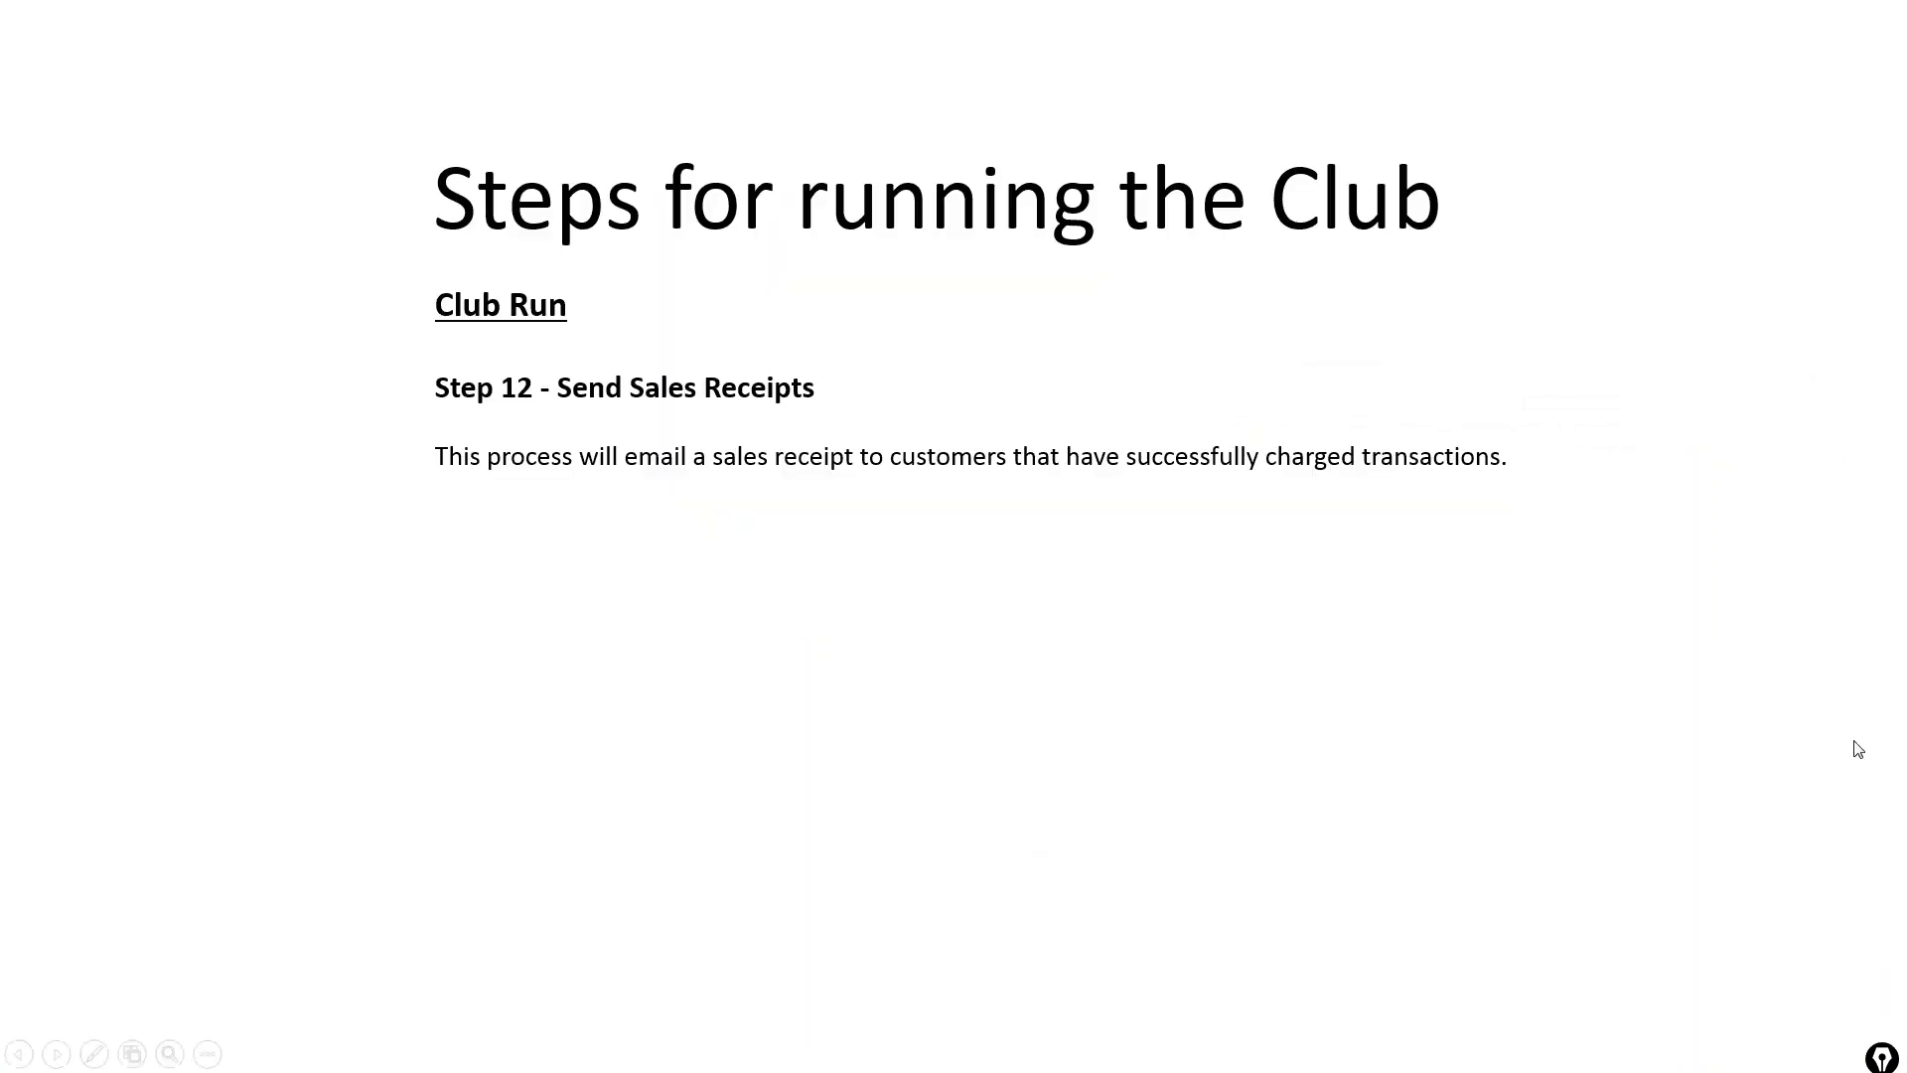
pyautogui.press('Right')
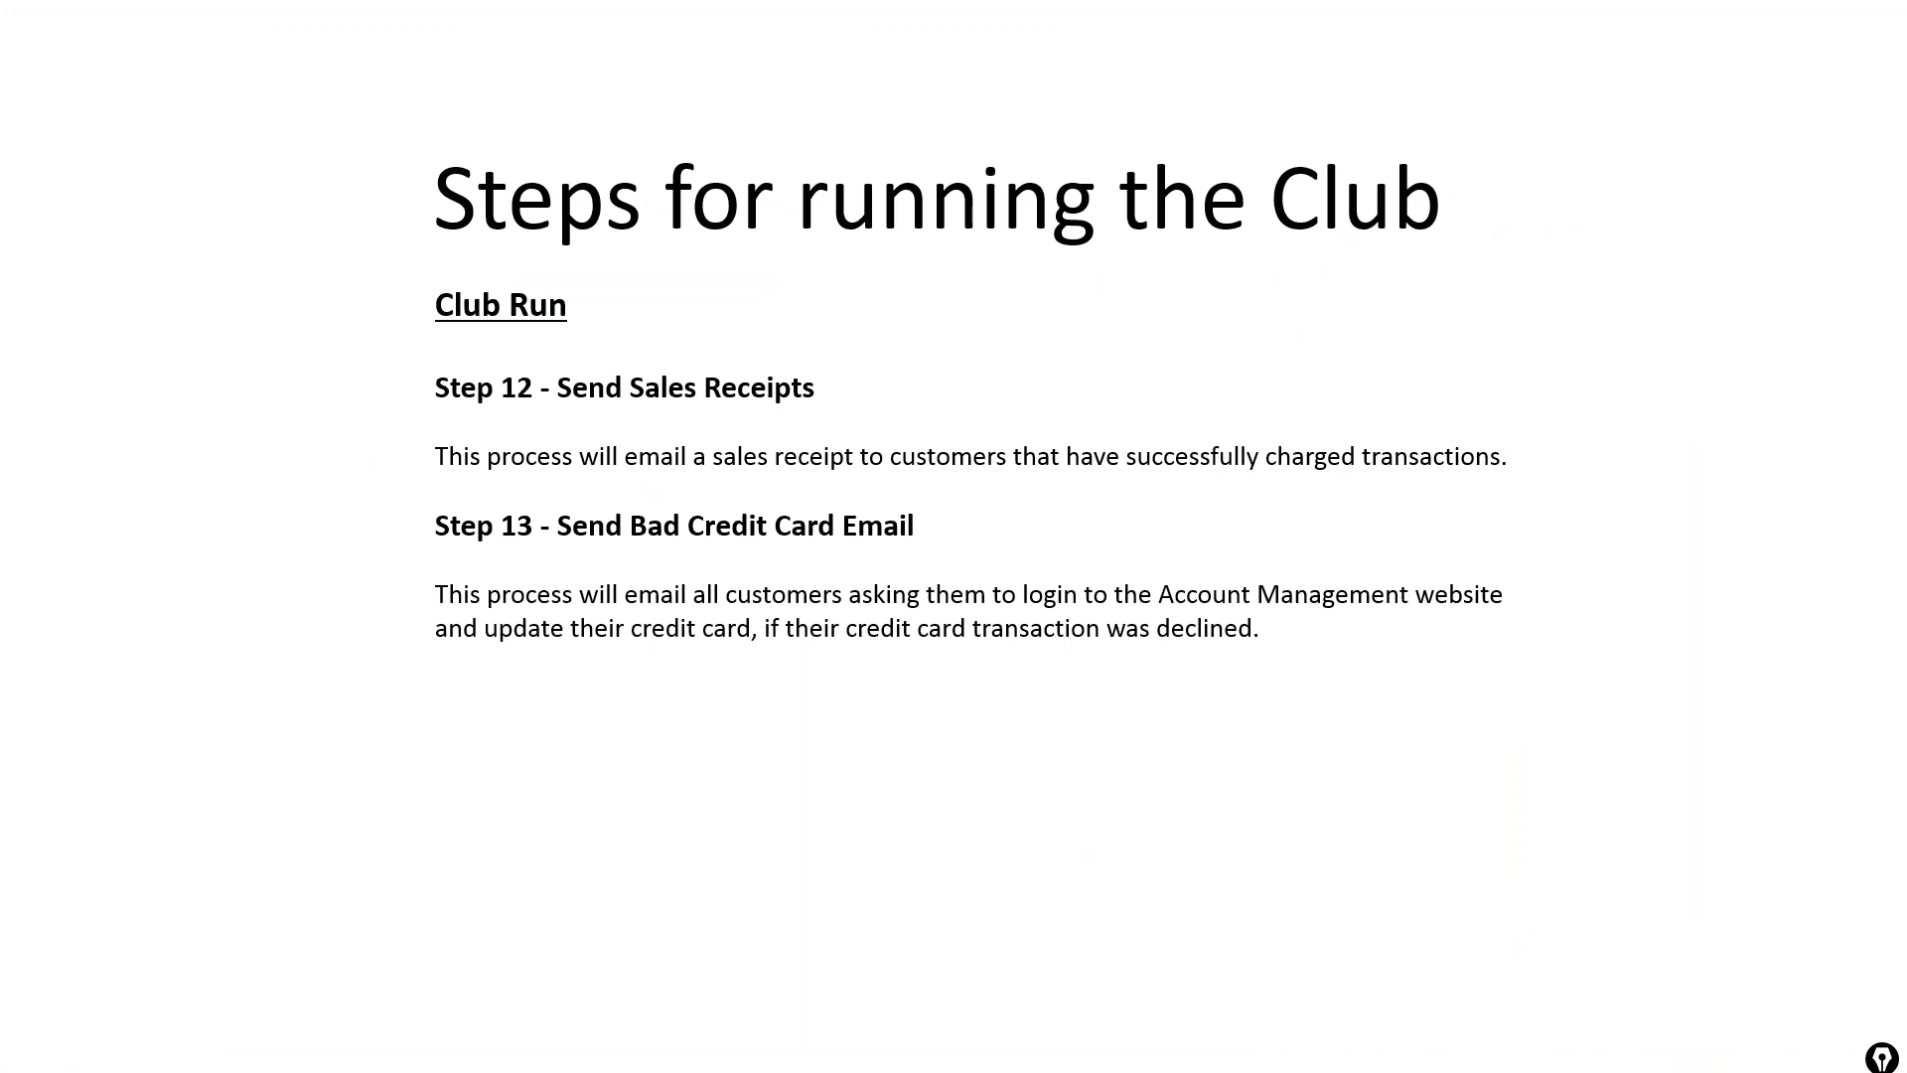
# Step: Return to the Club Run Wizard, run Send Bad Credit Card Email, and send the emails with the standard template
pyautogui.hotkey('alt', 'Tab')
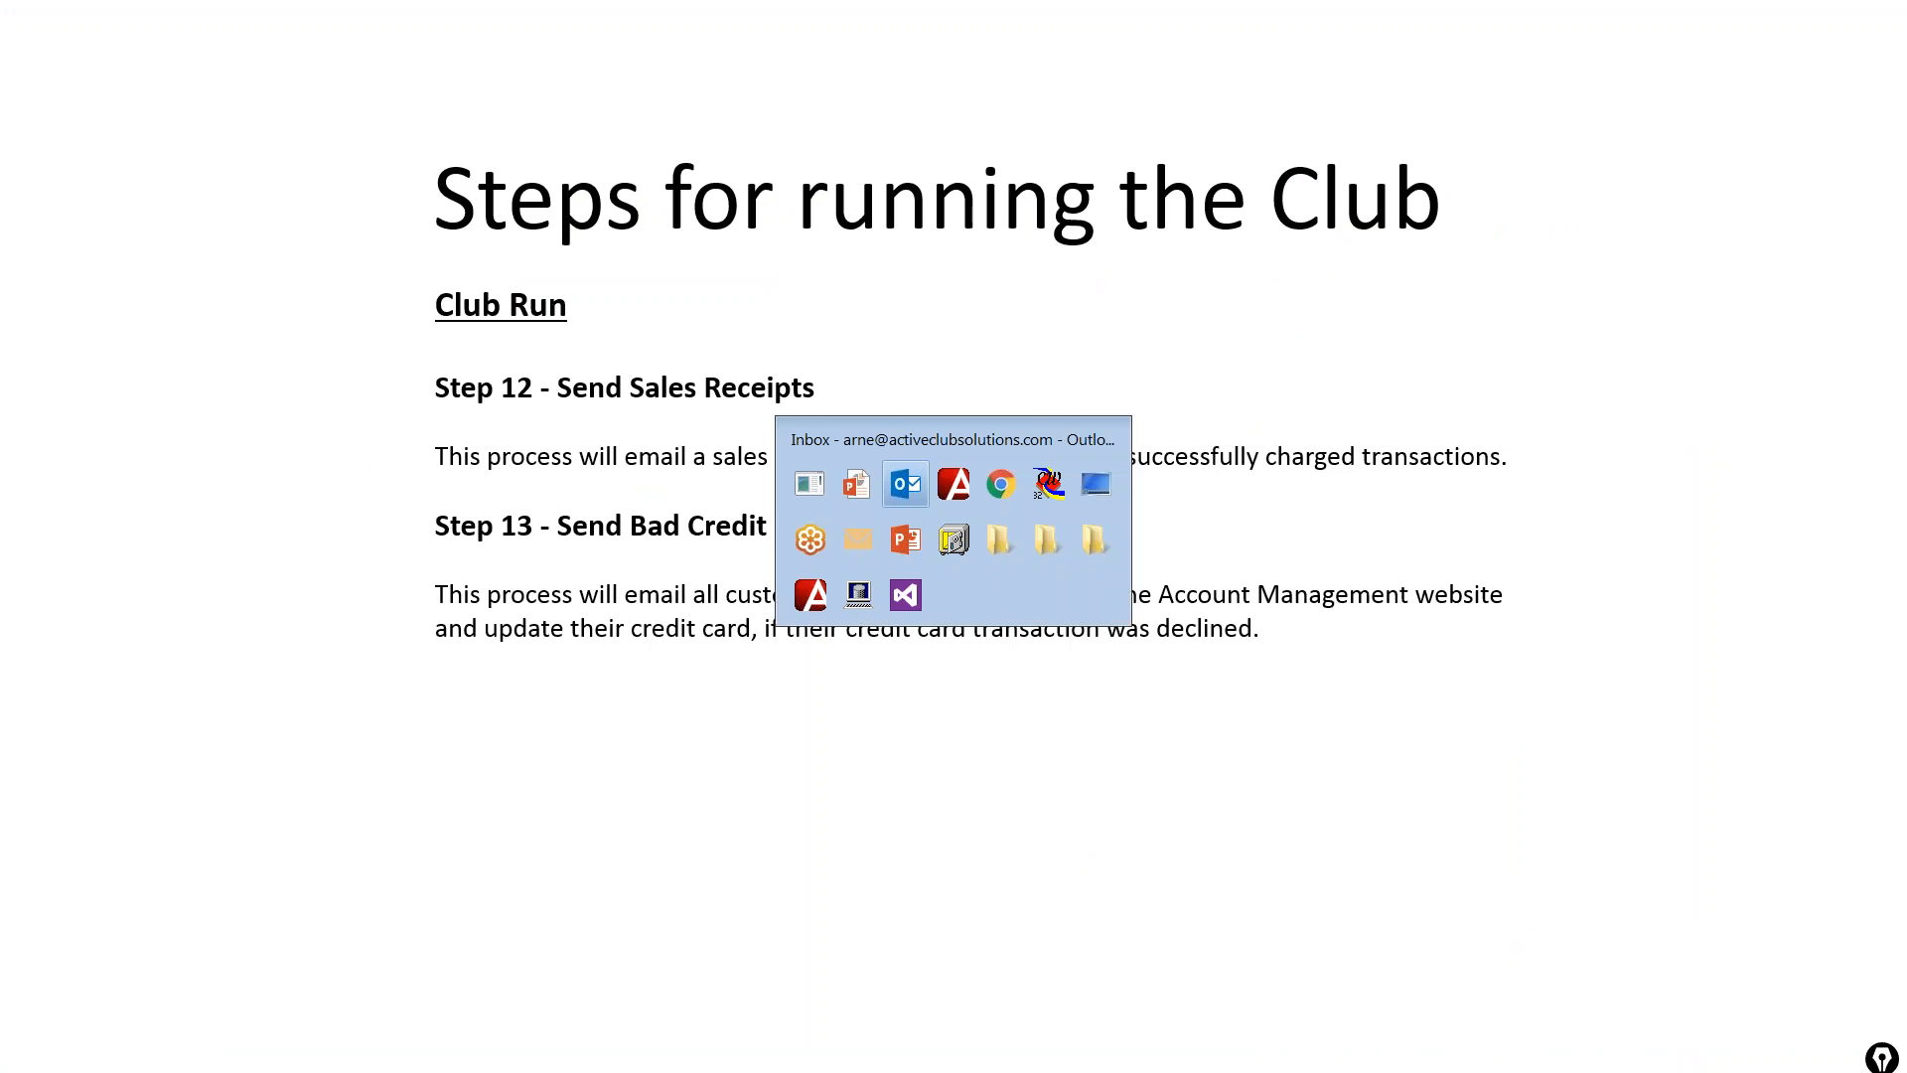
pyautogui.hotkey('alt', 'Tab')
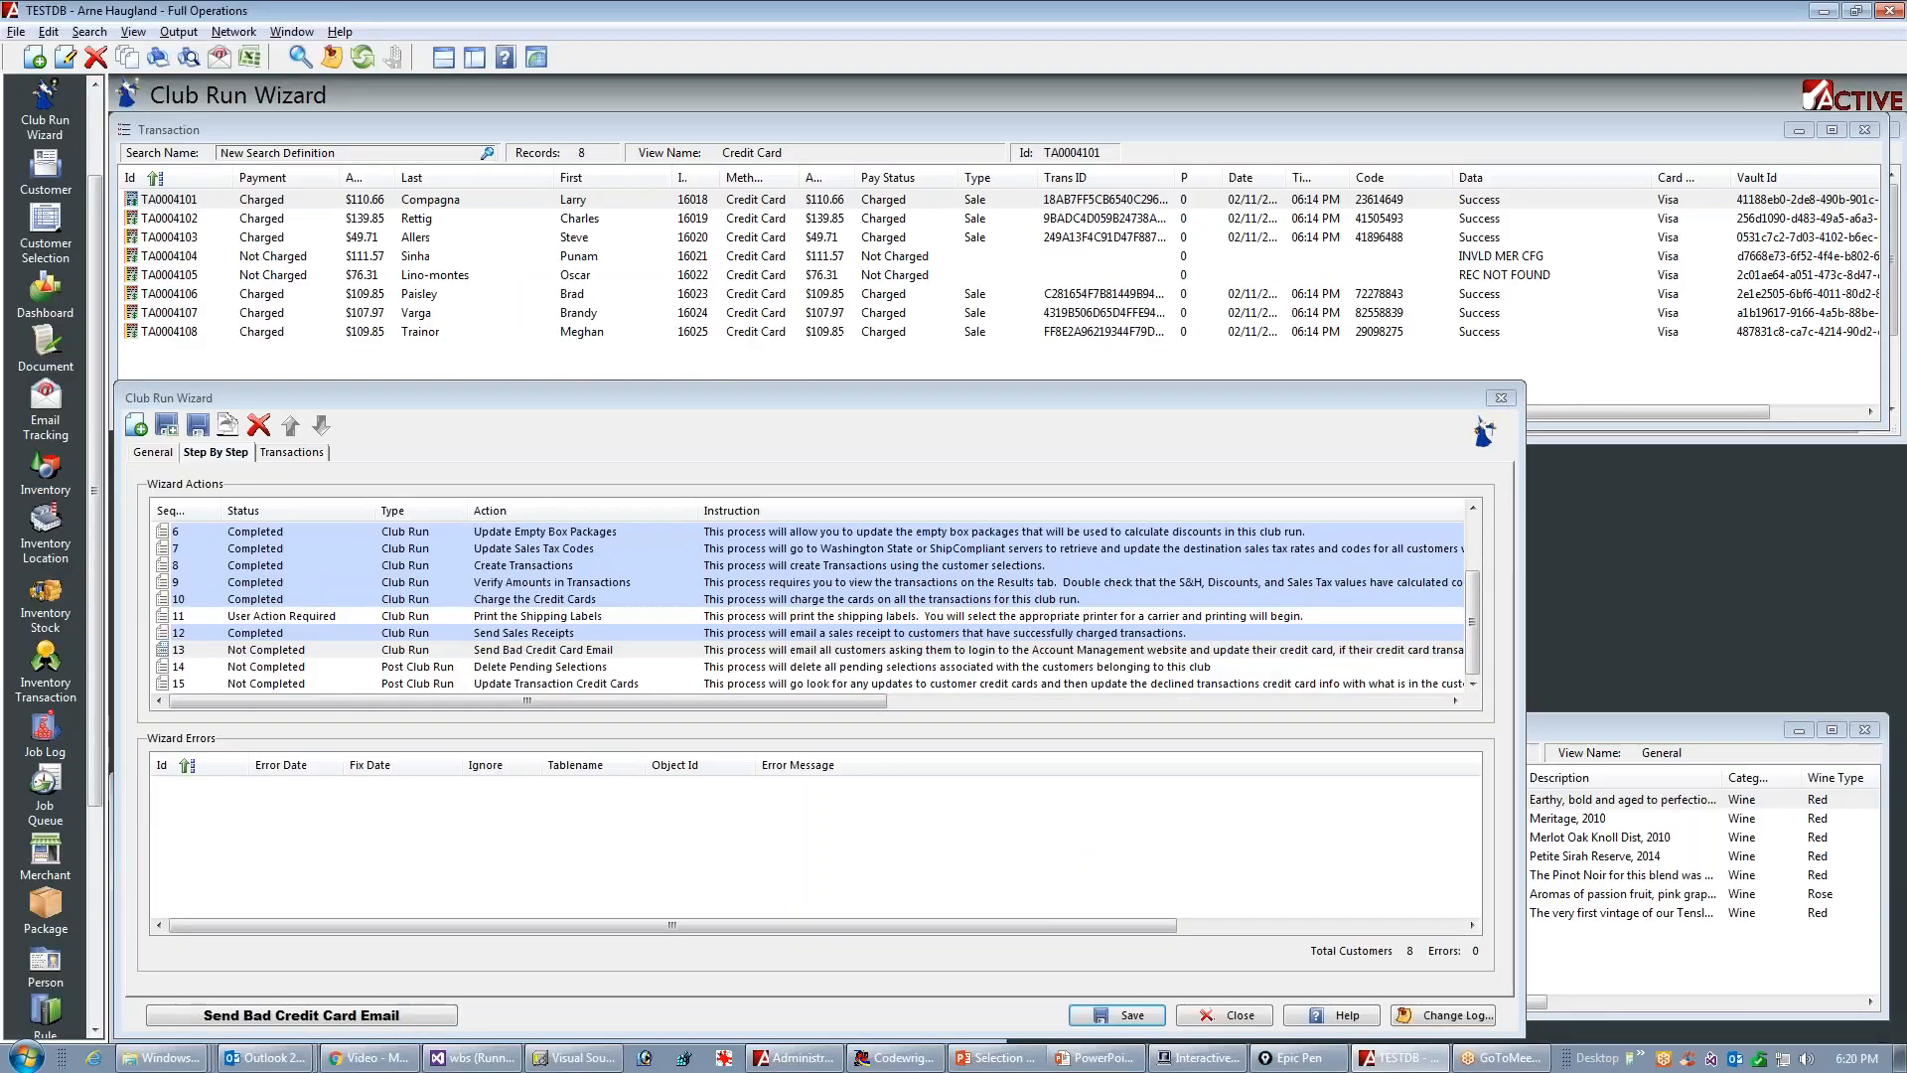
pyautogui.click(279, 1015)
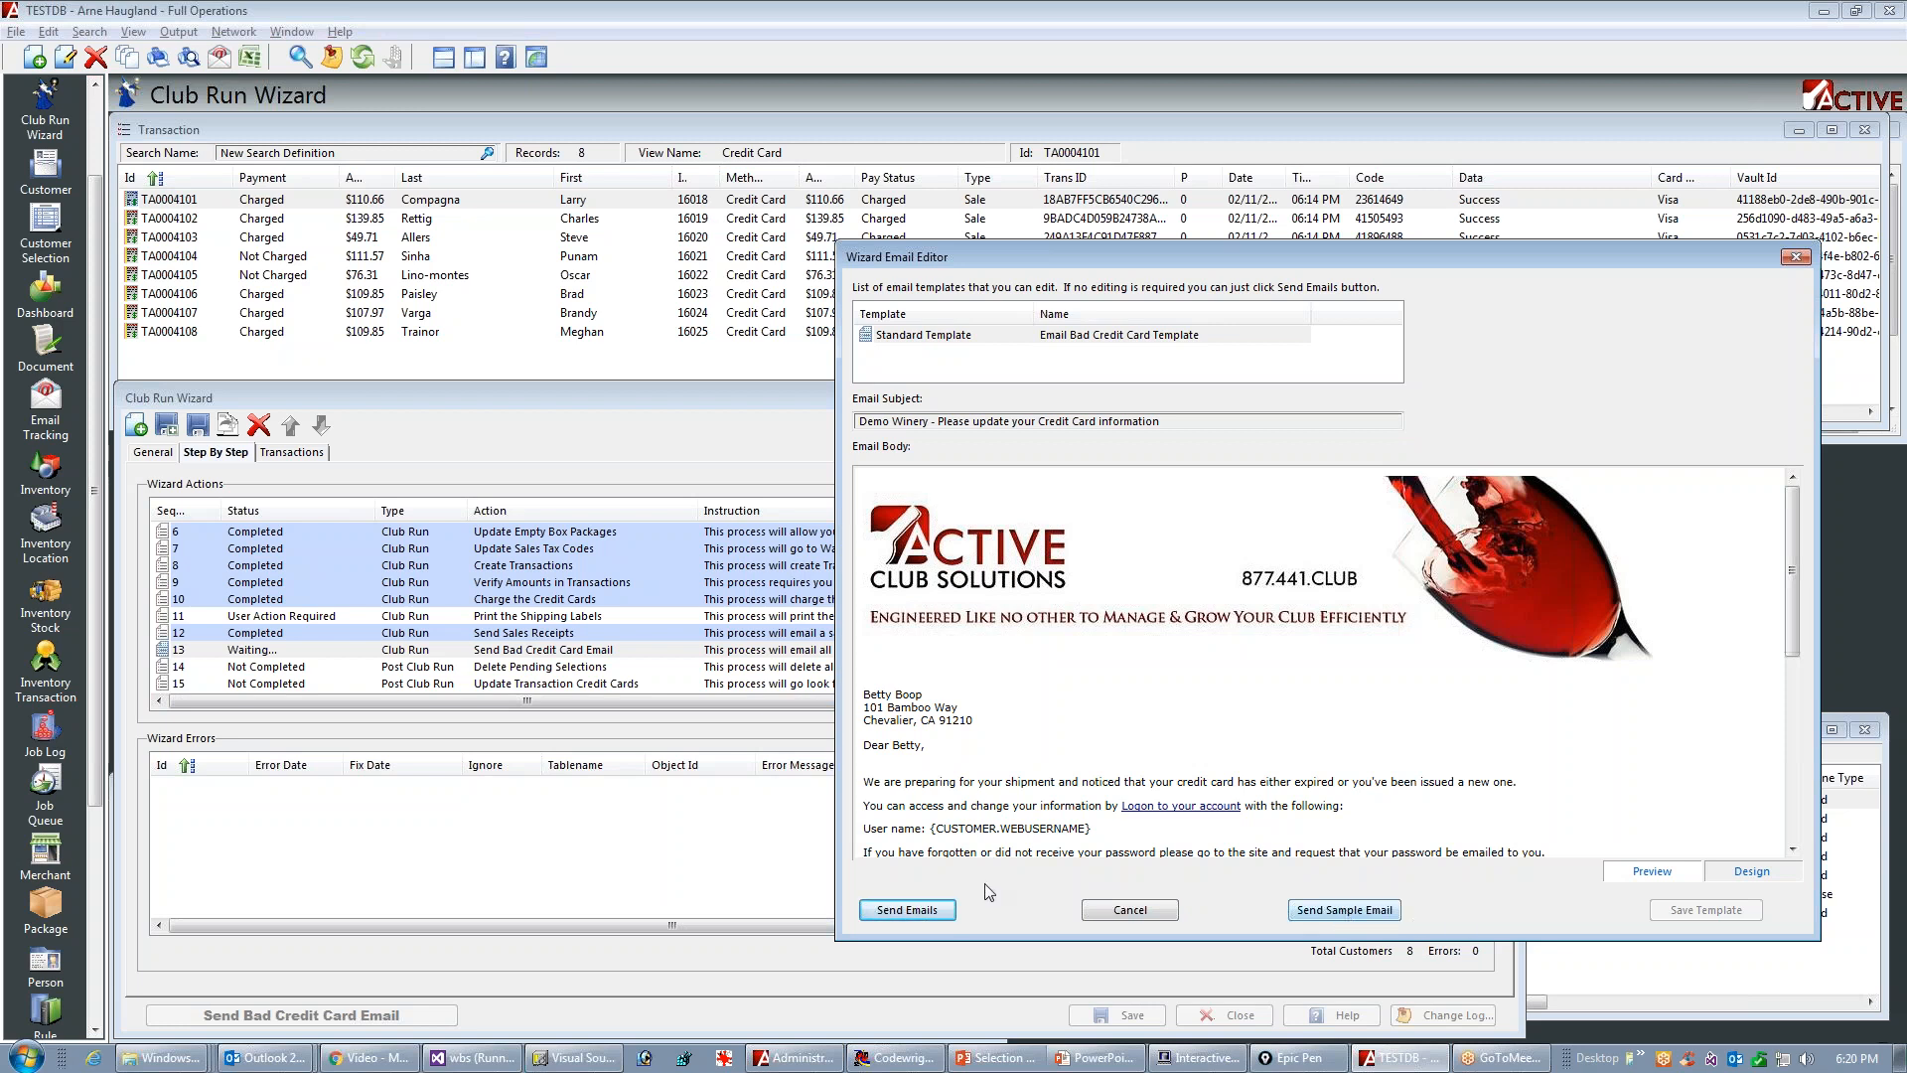
pyautogui.click(906, 916)
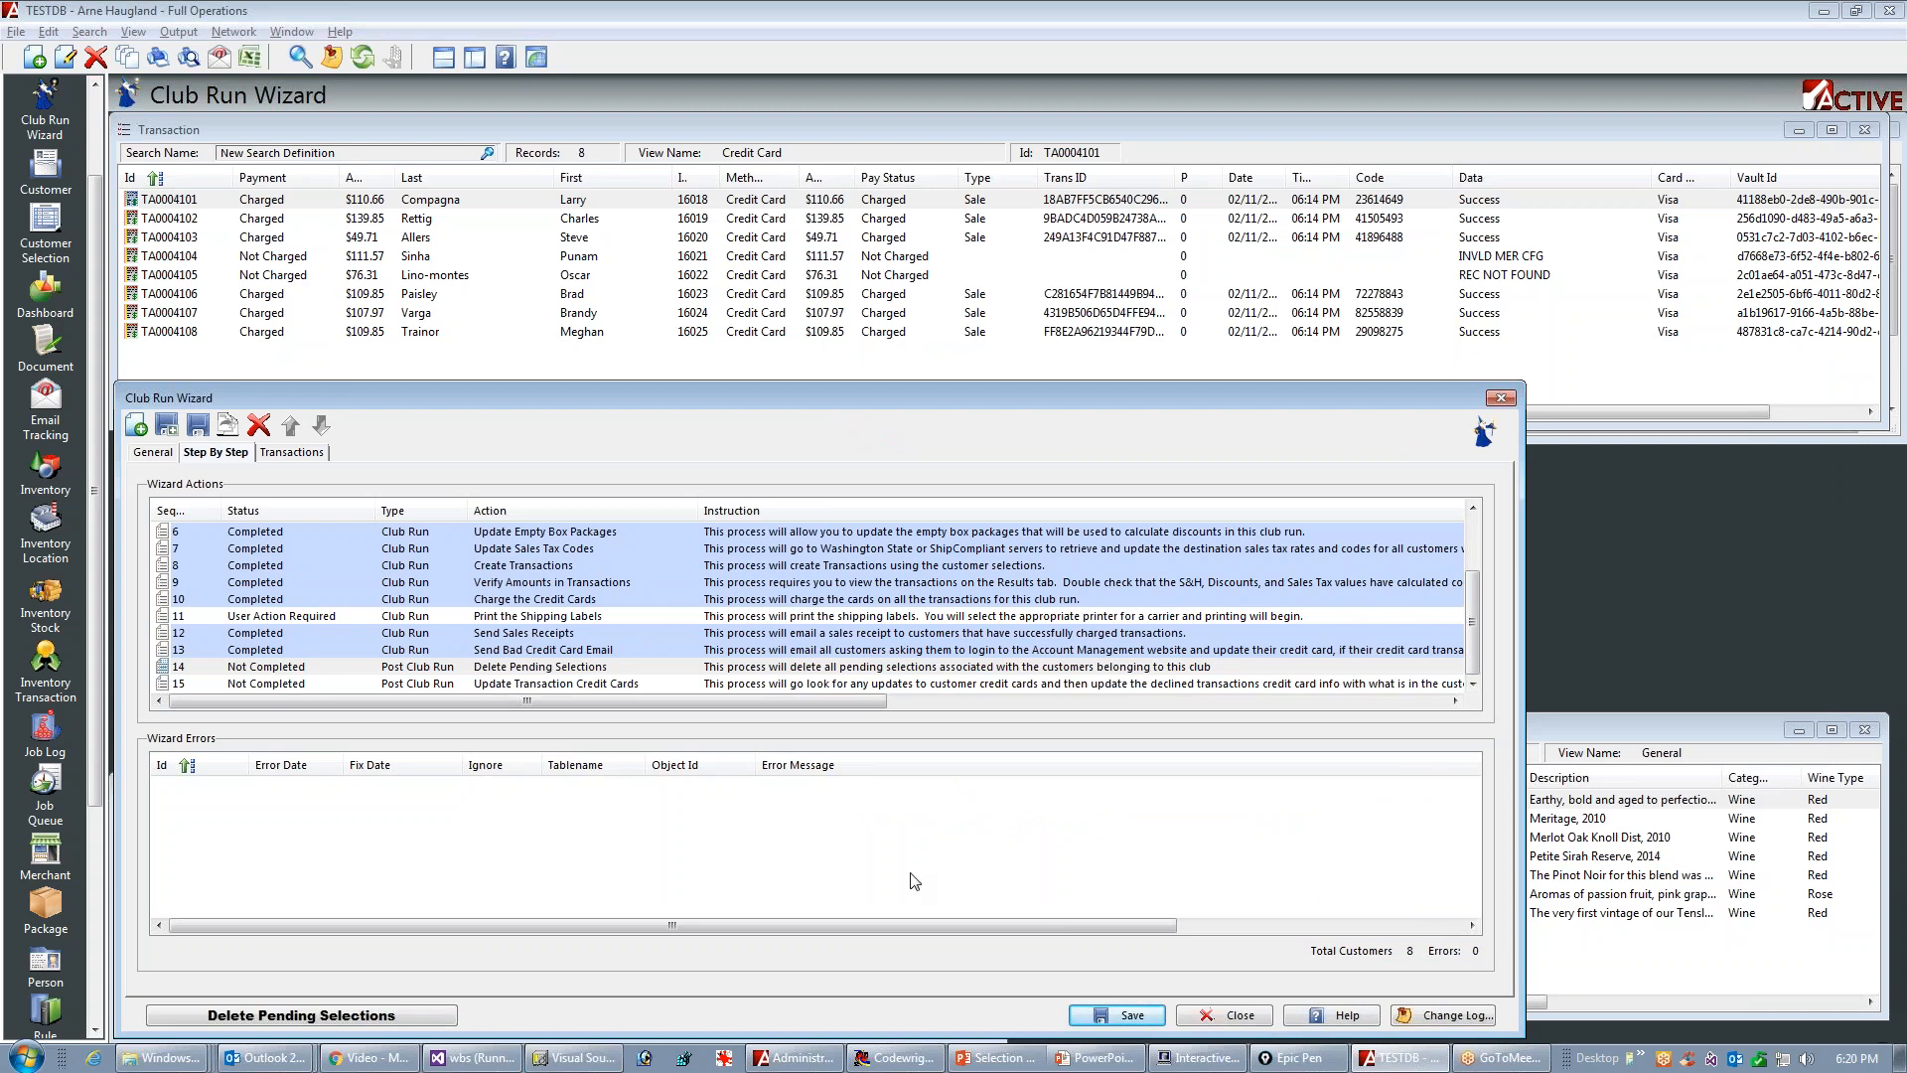
# Step: Show the "Step 14 - Delete Pending Selections" slide in PowerPoint and return to the Club Run Wizard
pyautogui.hotkey('alt', 'Tab')
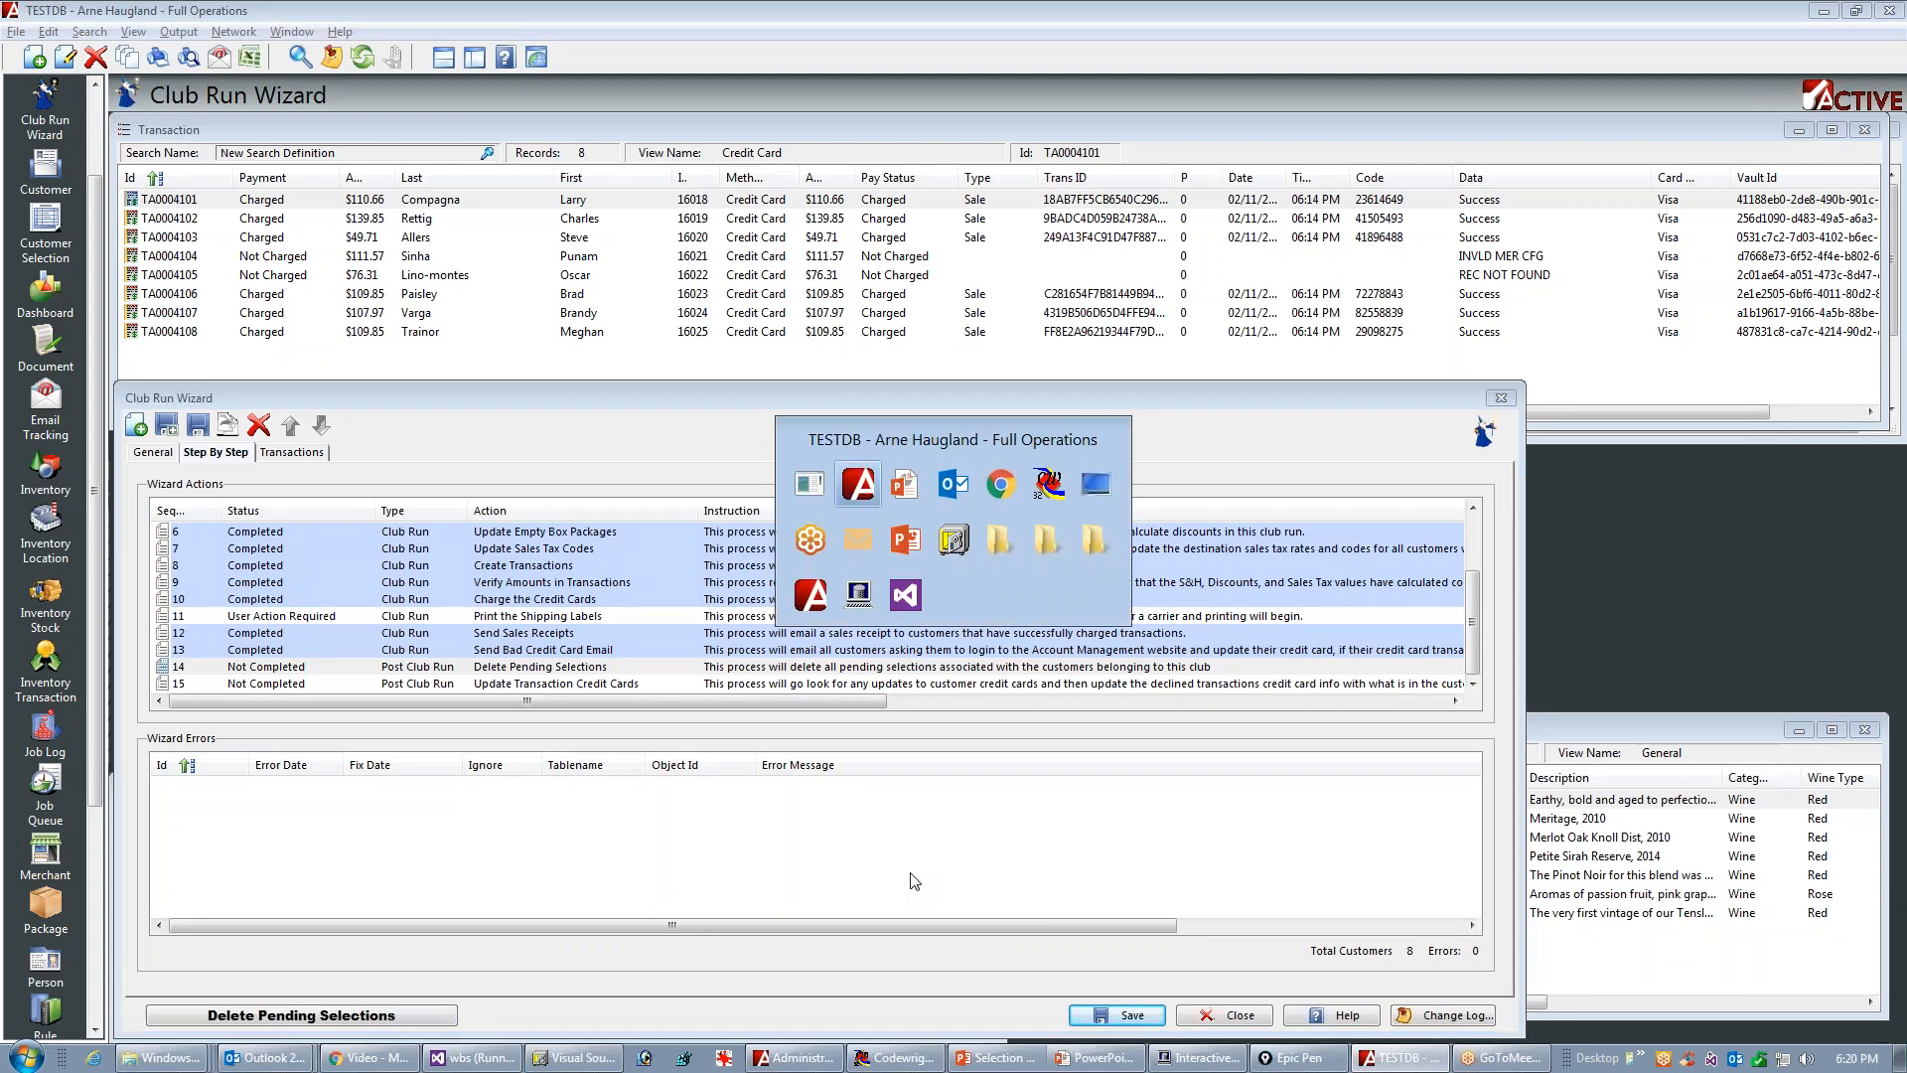
pyautogui.press('Tab')
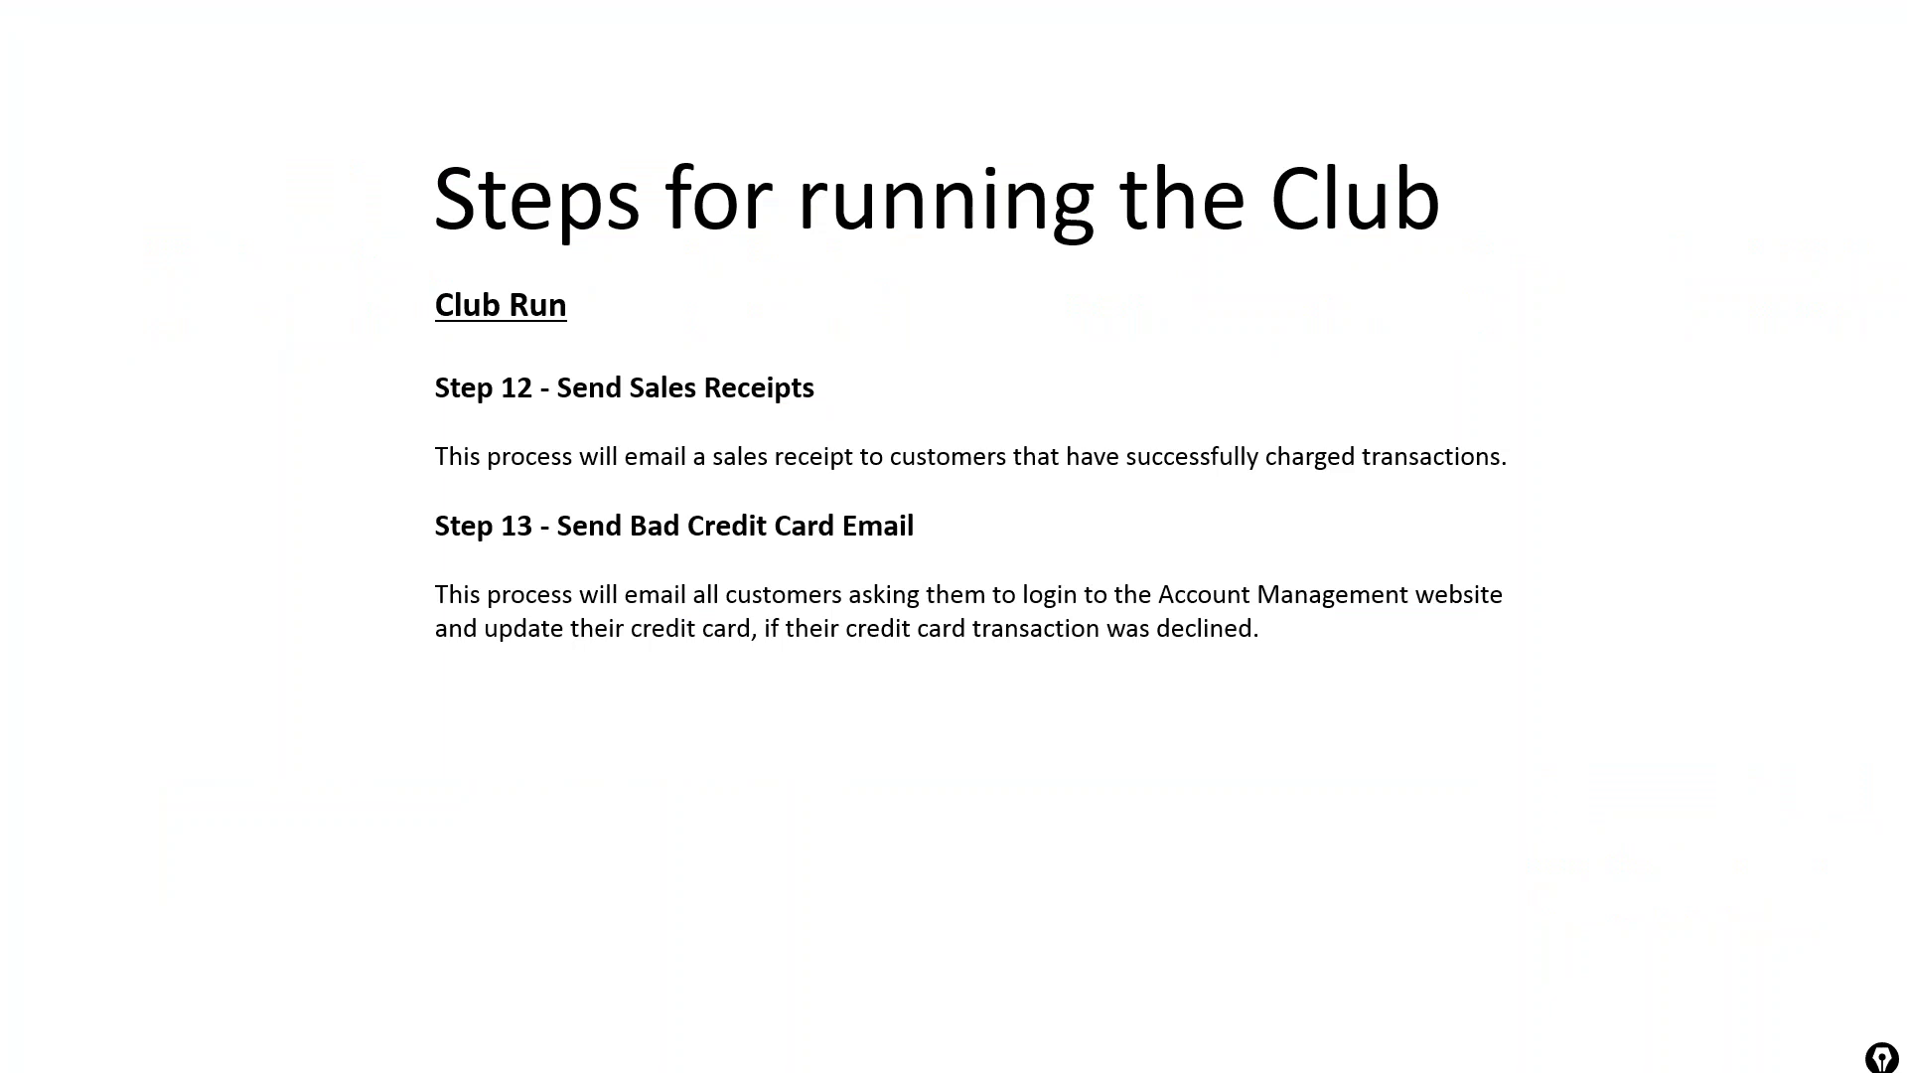
pyautogui.press('Right')
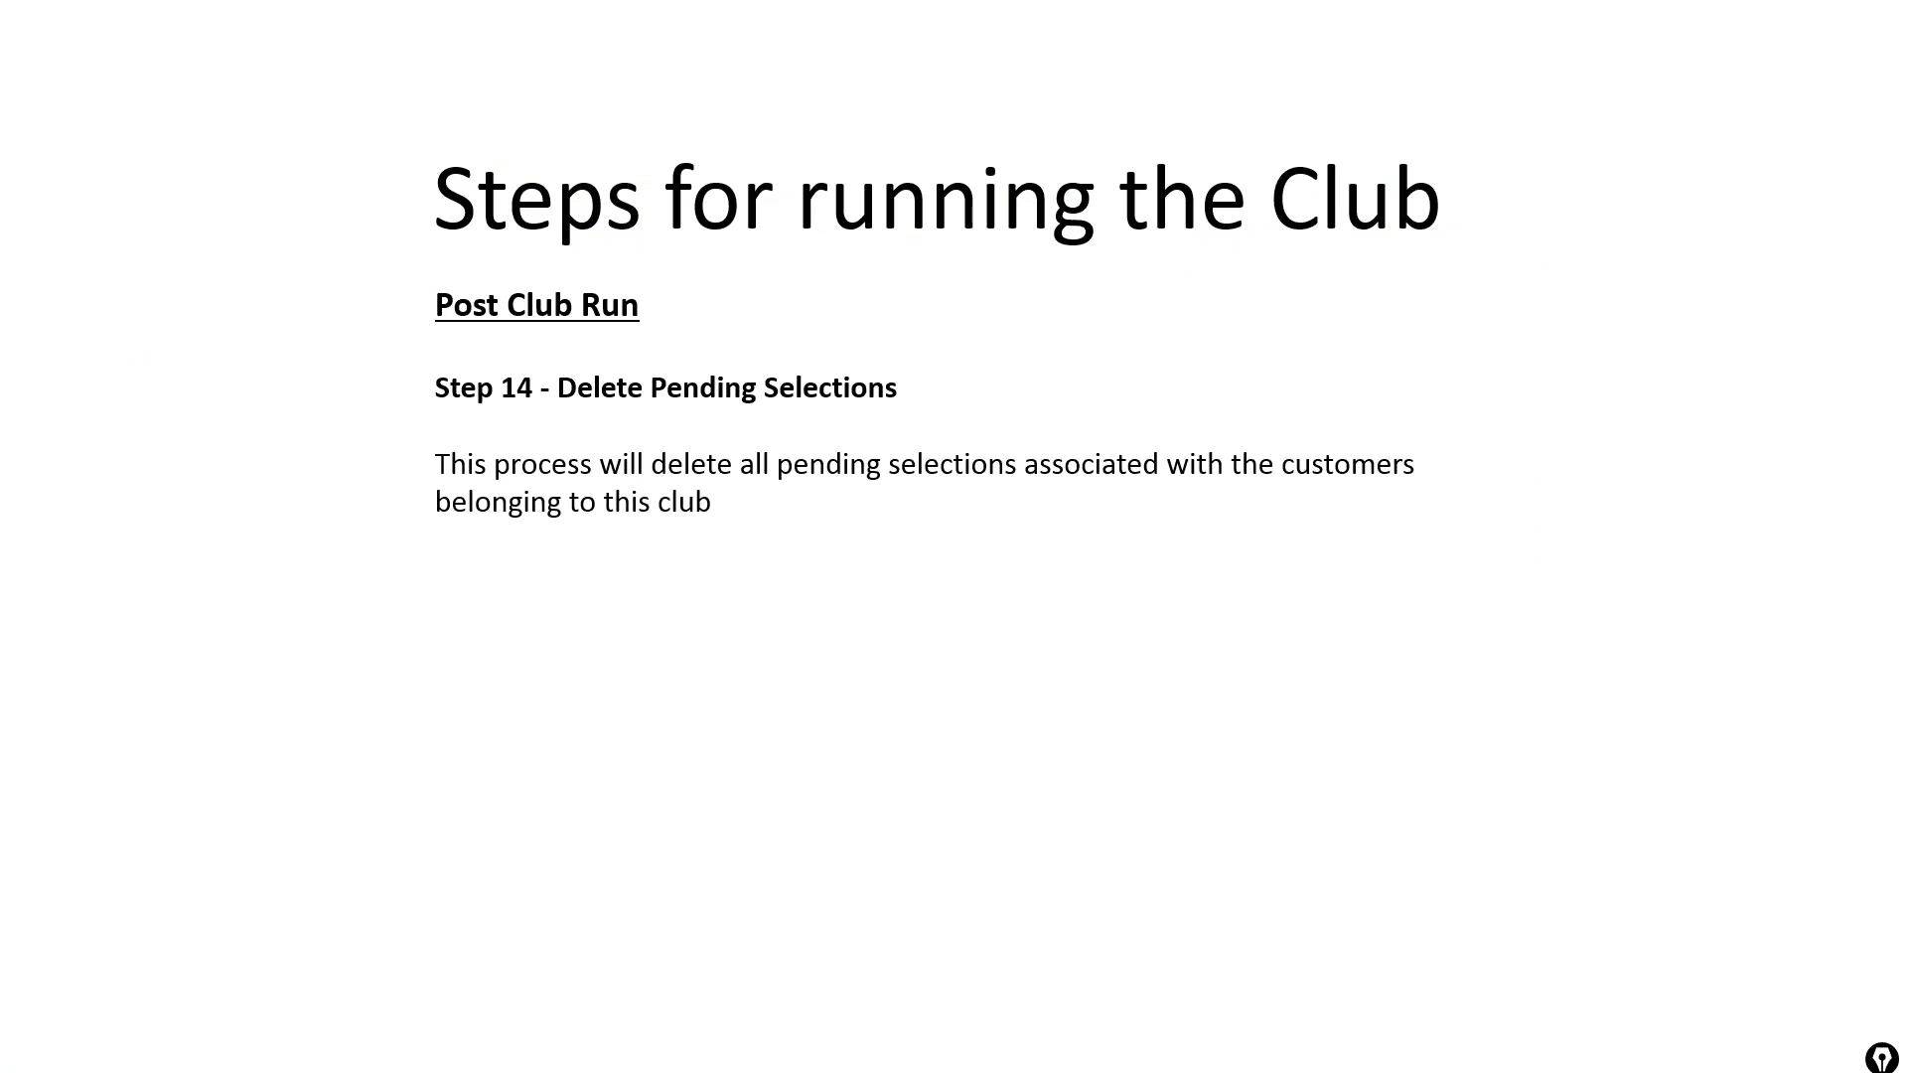
pyautogui.hotkey('alt', 'Tab')
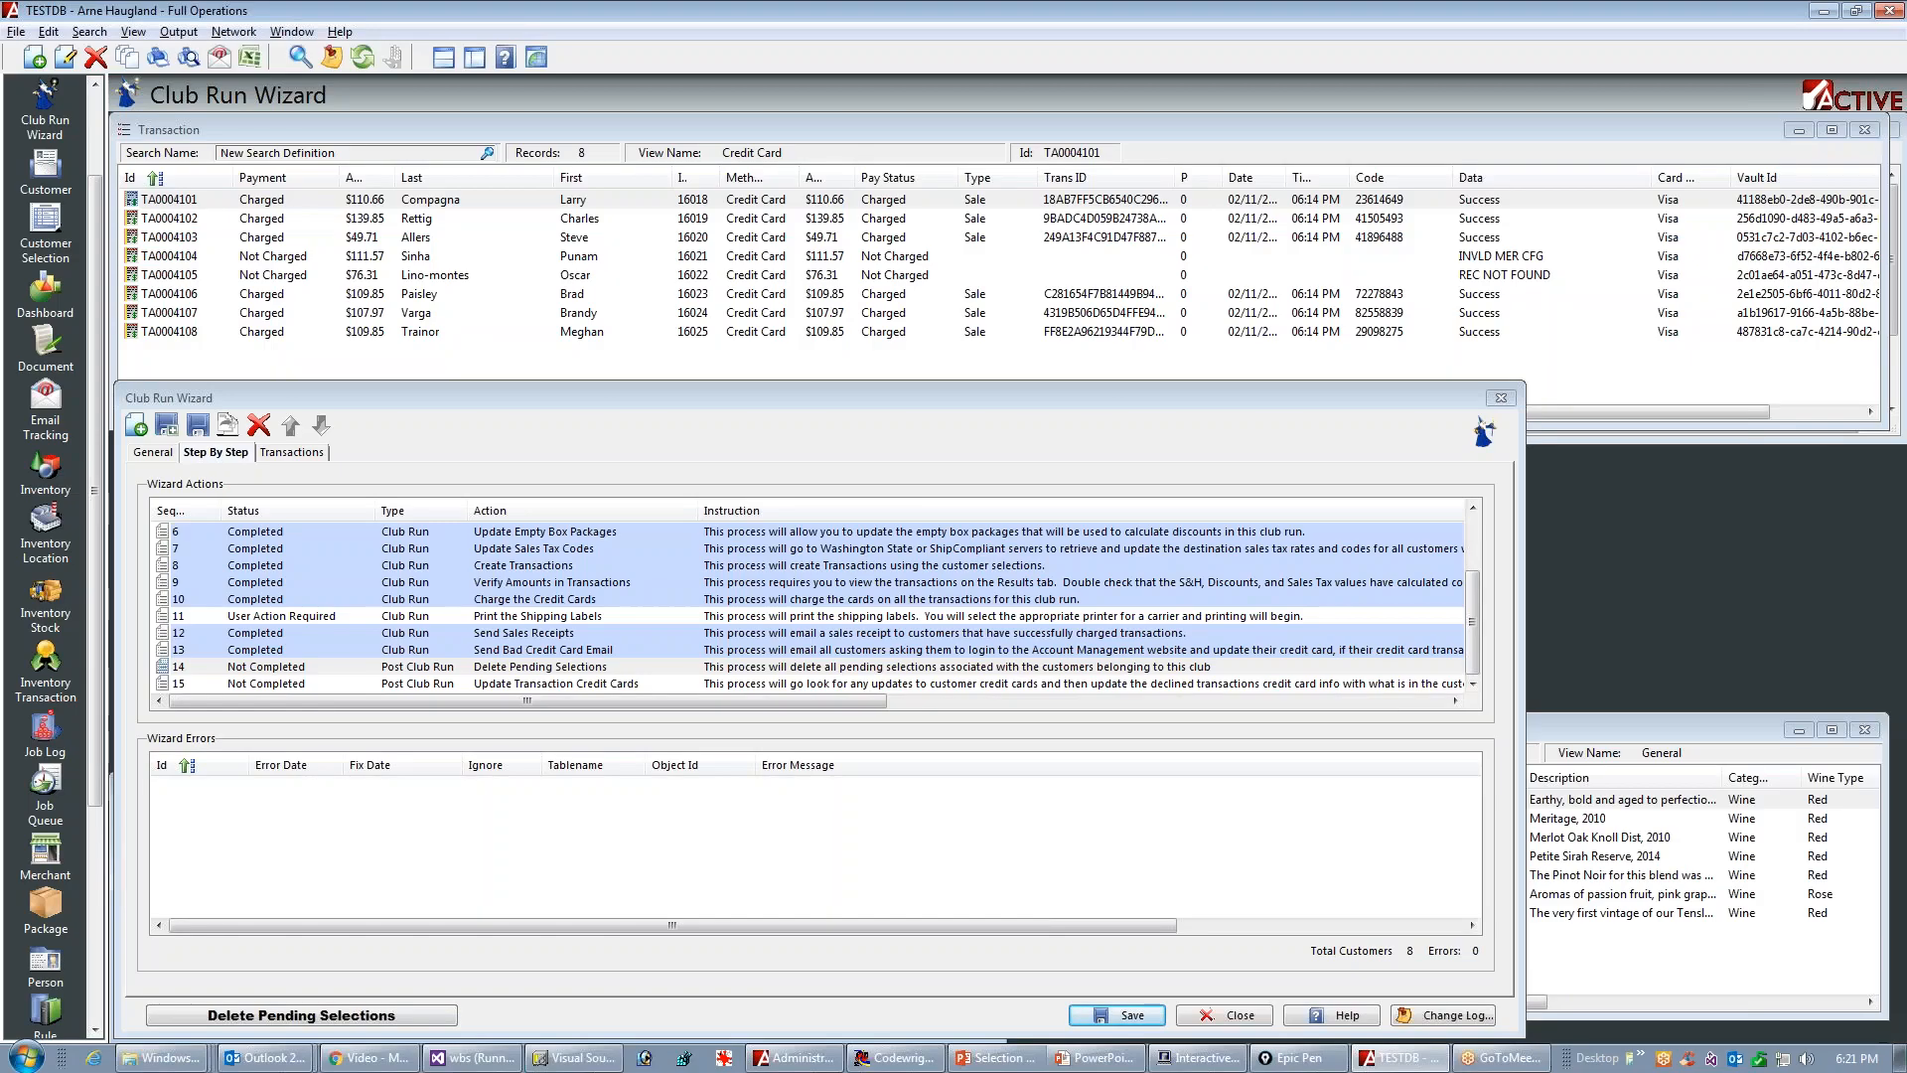
pyautogui.hotkey('alt', 'Tab')
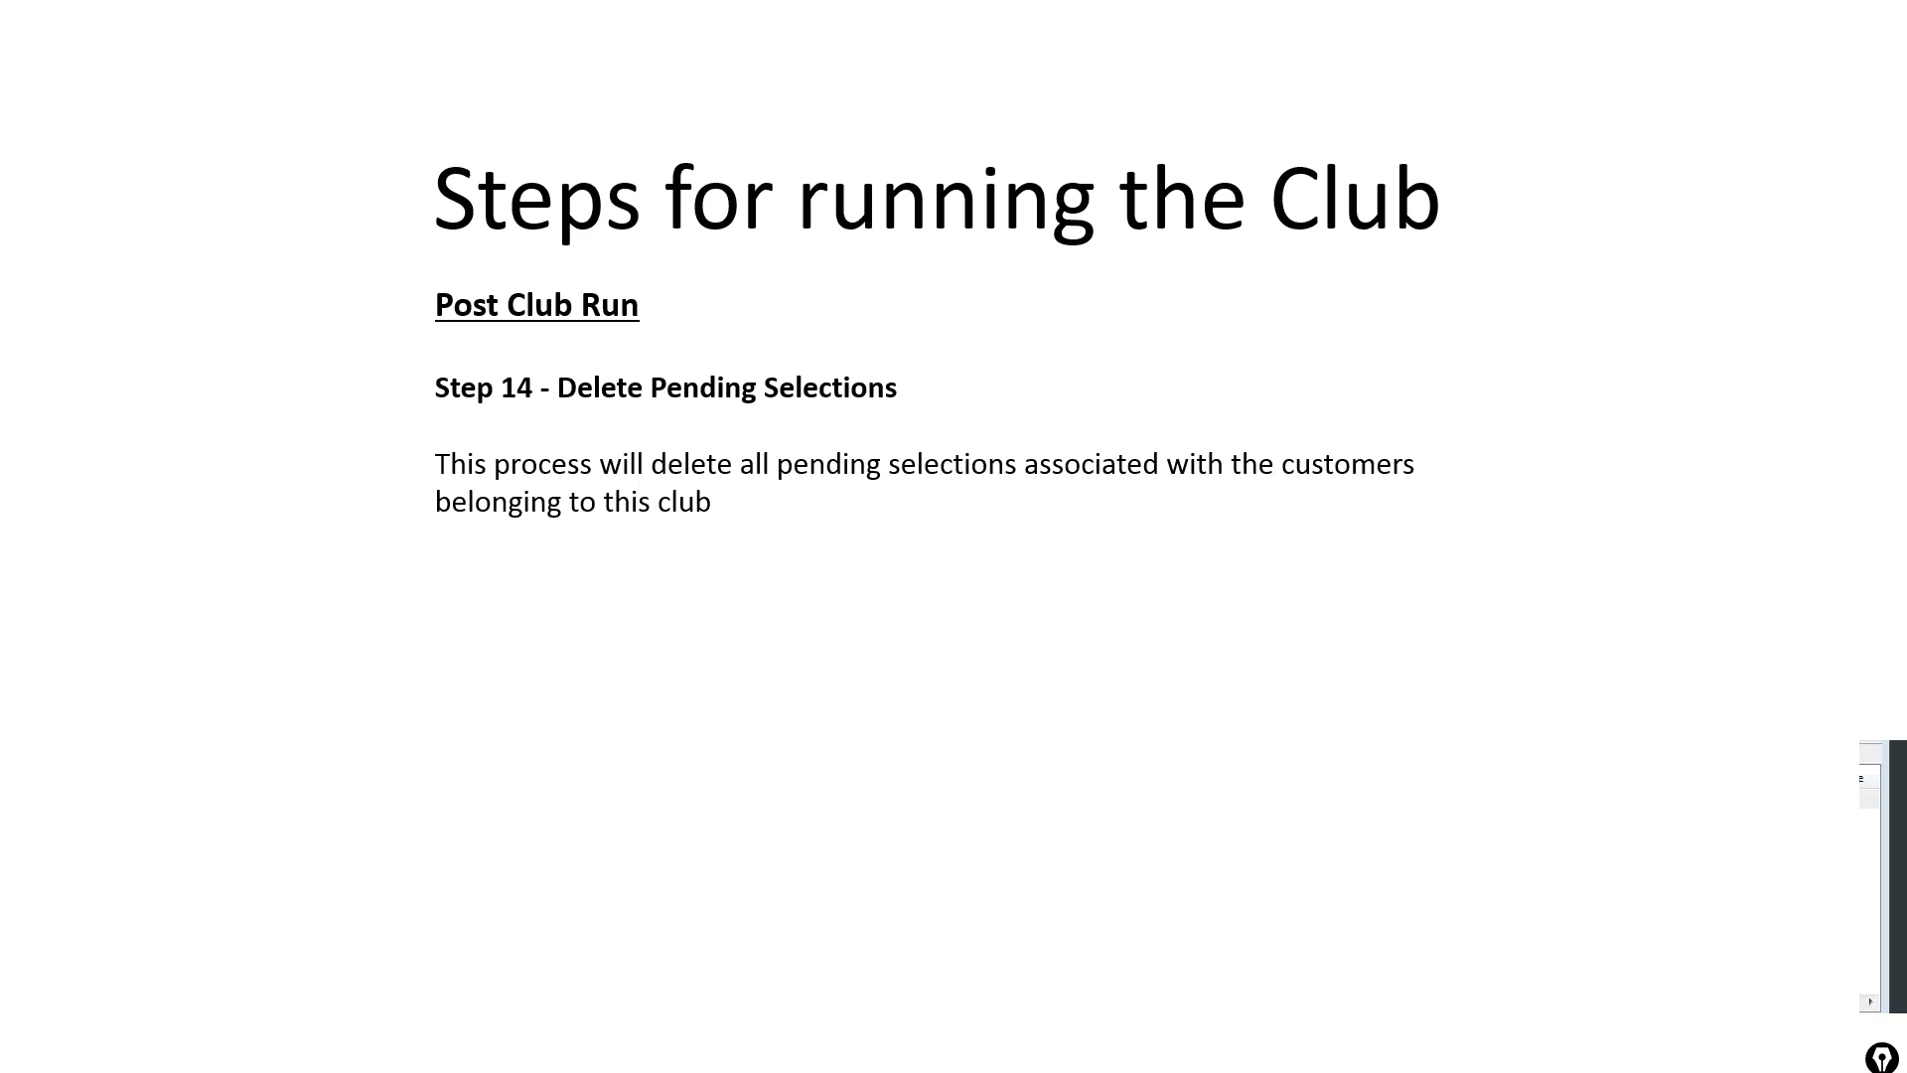
pyautogui.hotkey('alt', 'Tab')
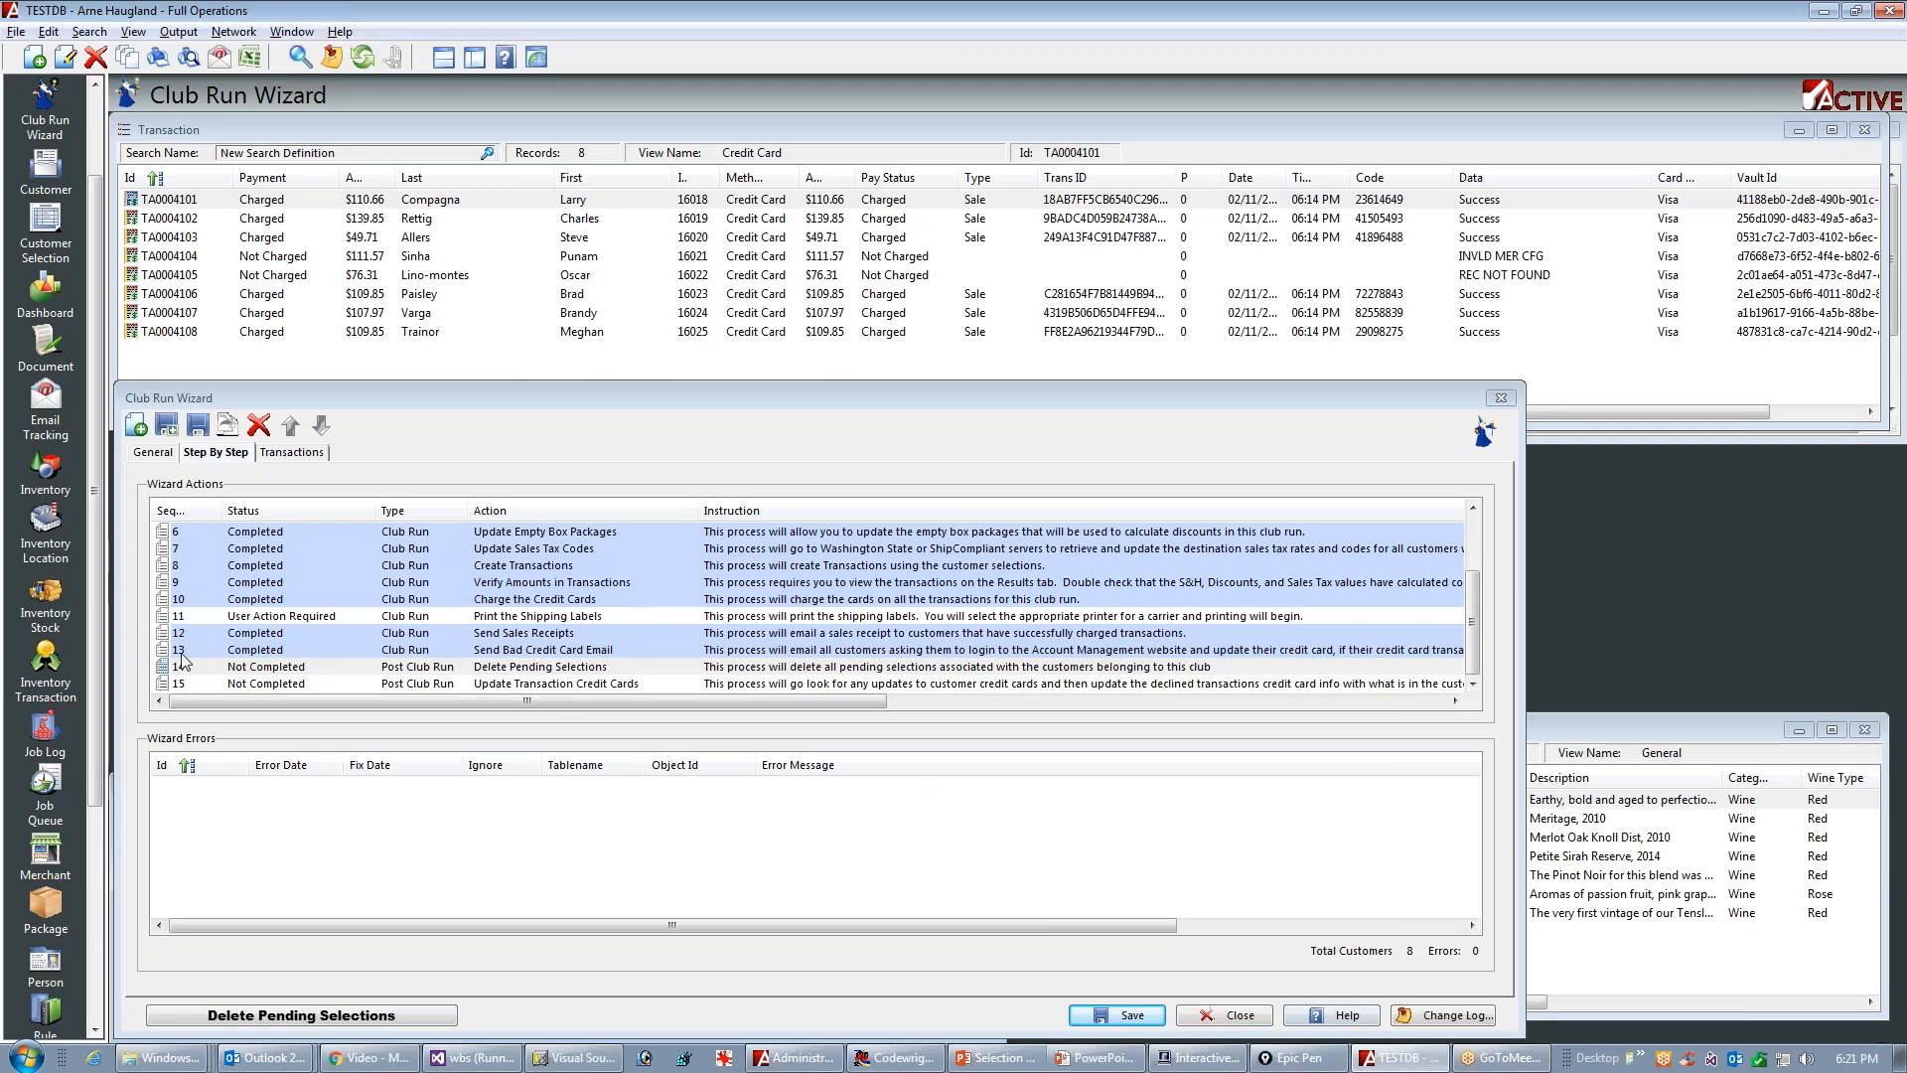
# Step: Bring up the customers' pending selections list, run the Delete Pending Selections action for the club, and confirm the deletion
pyautogui.click(464, 670)
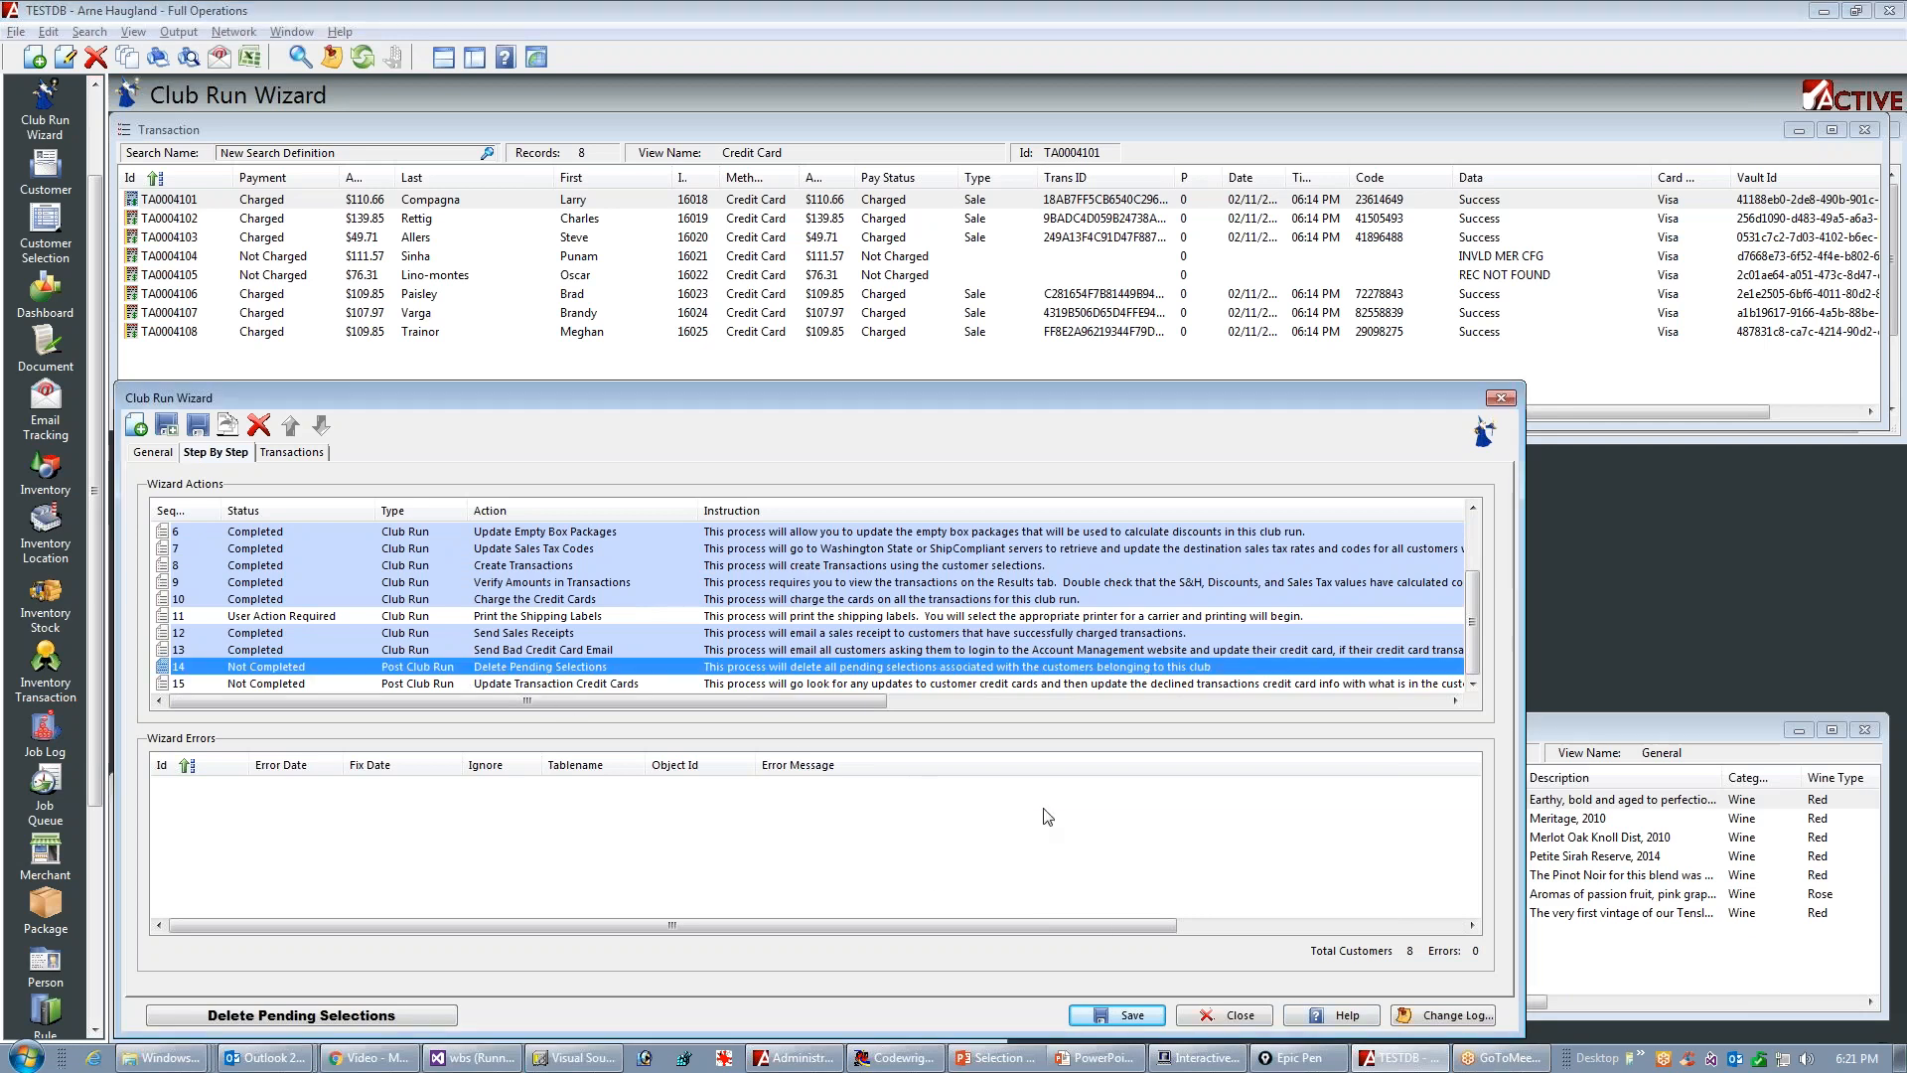
pyautogui.click(57, 167)
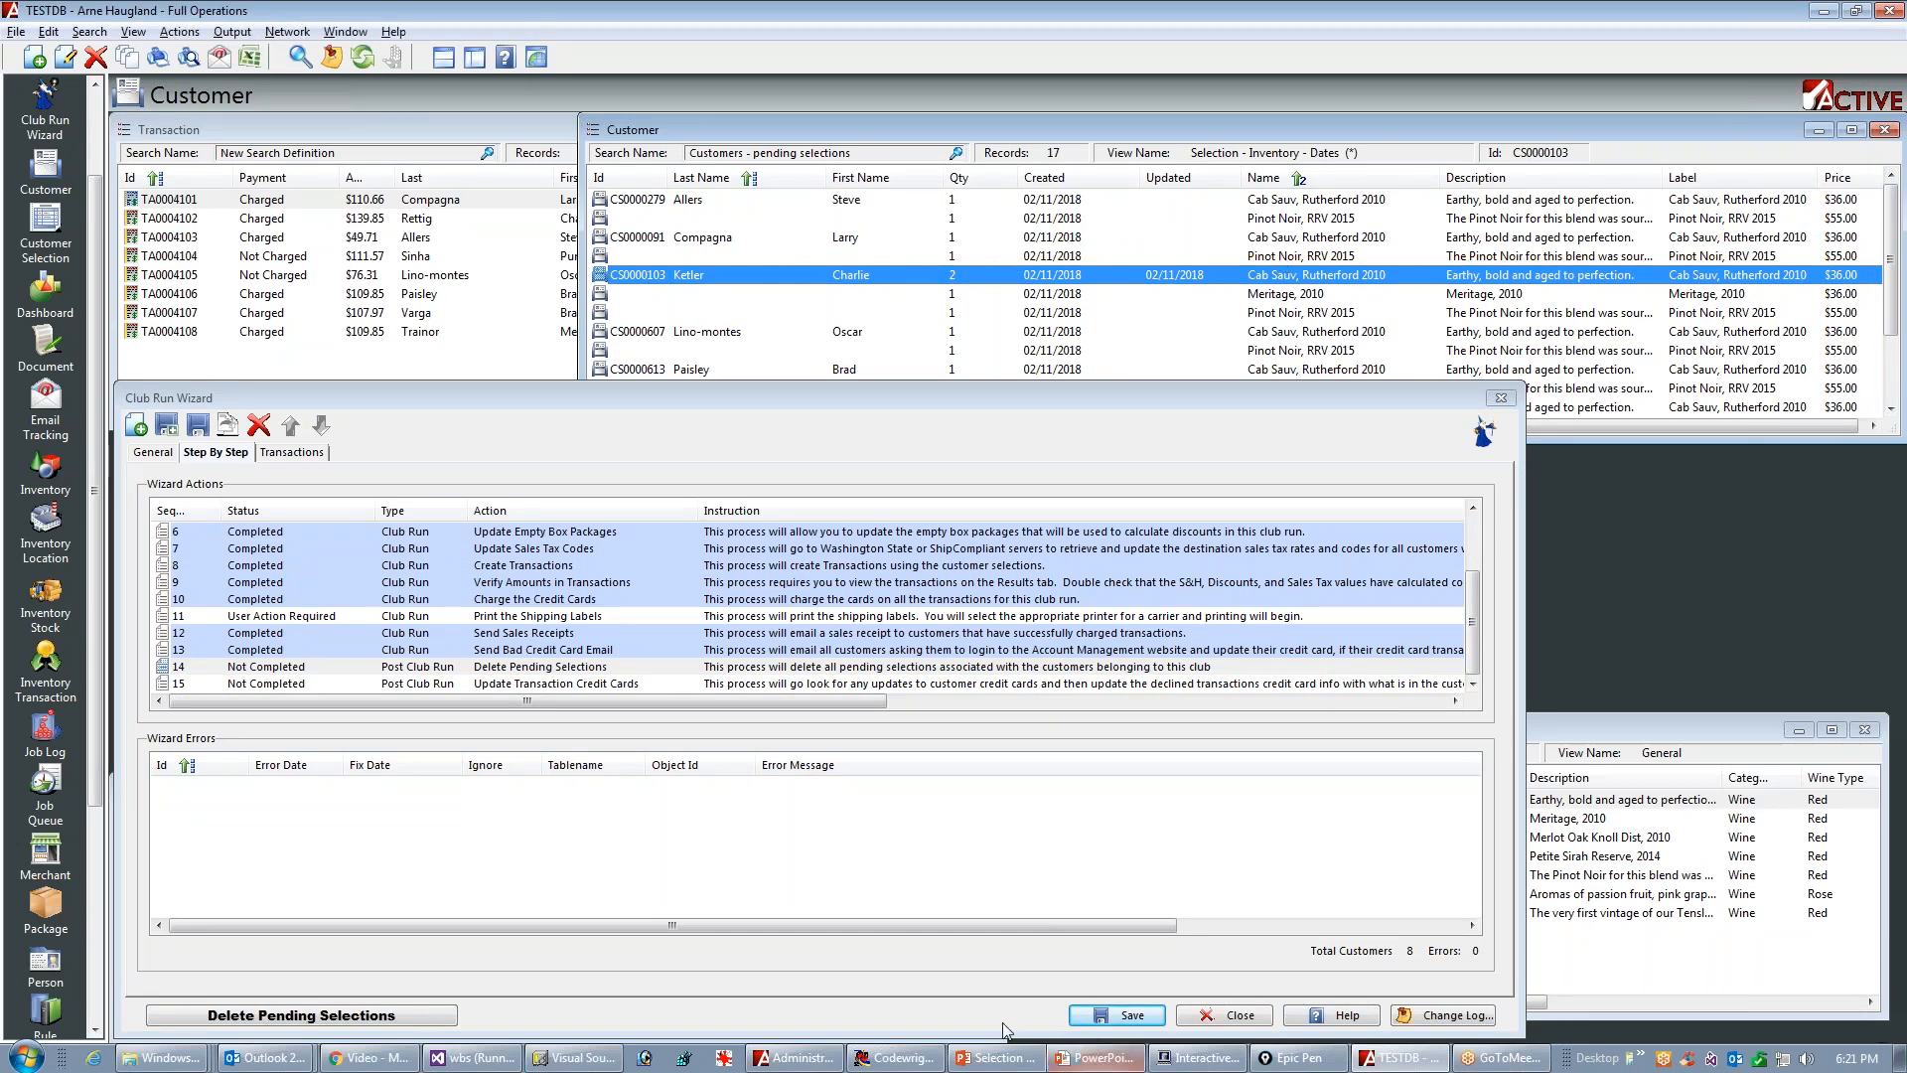
pyautogui.click(296, 667)
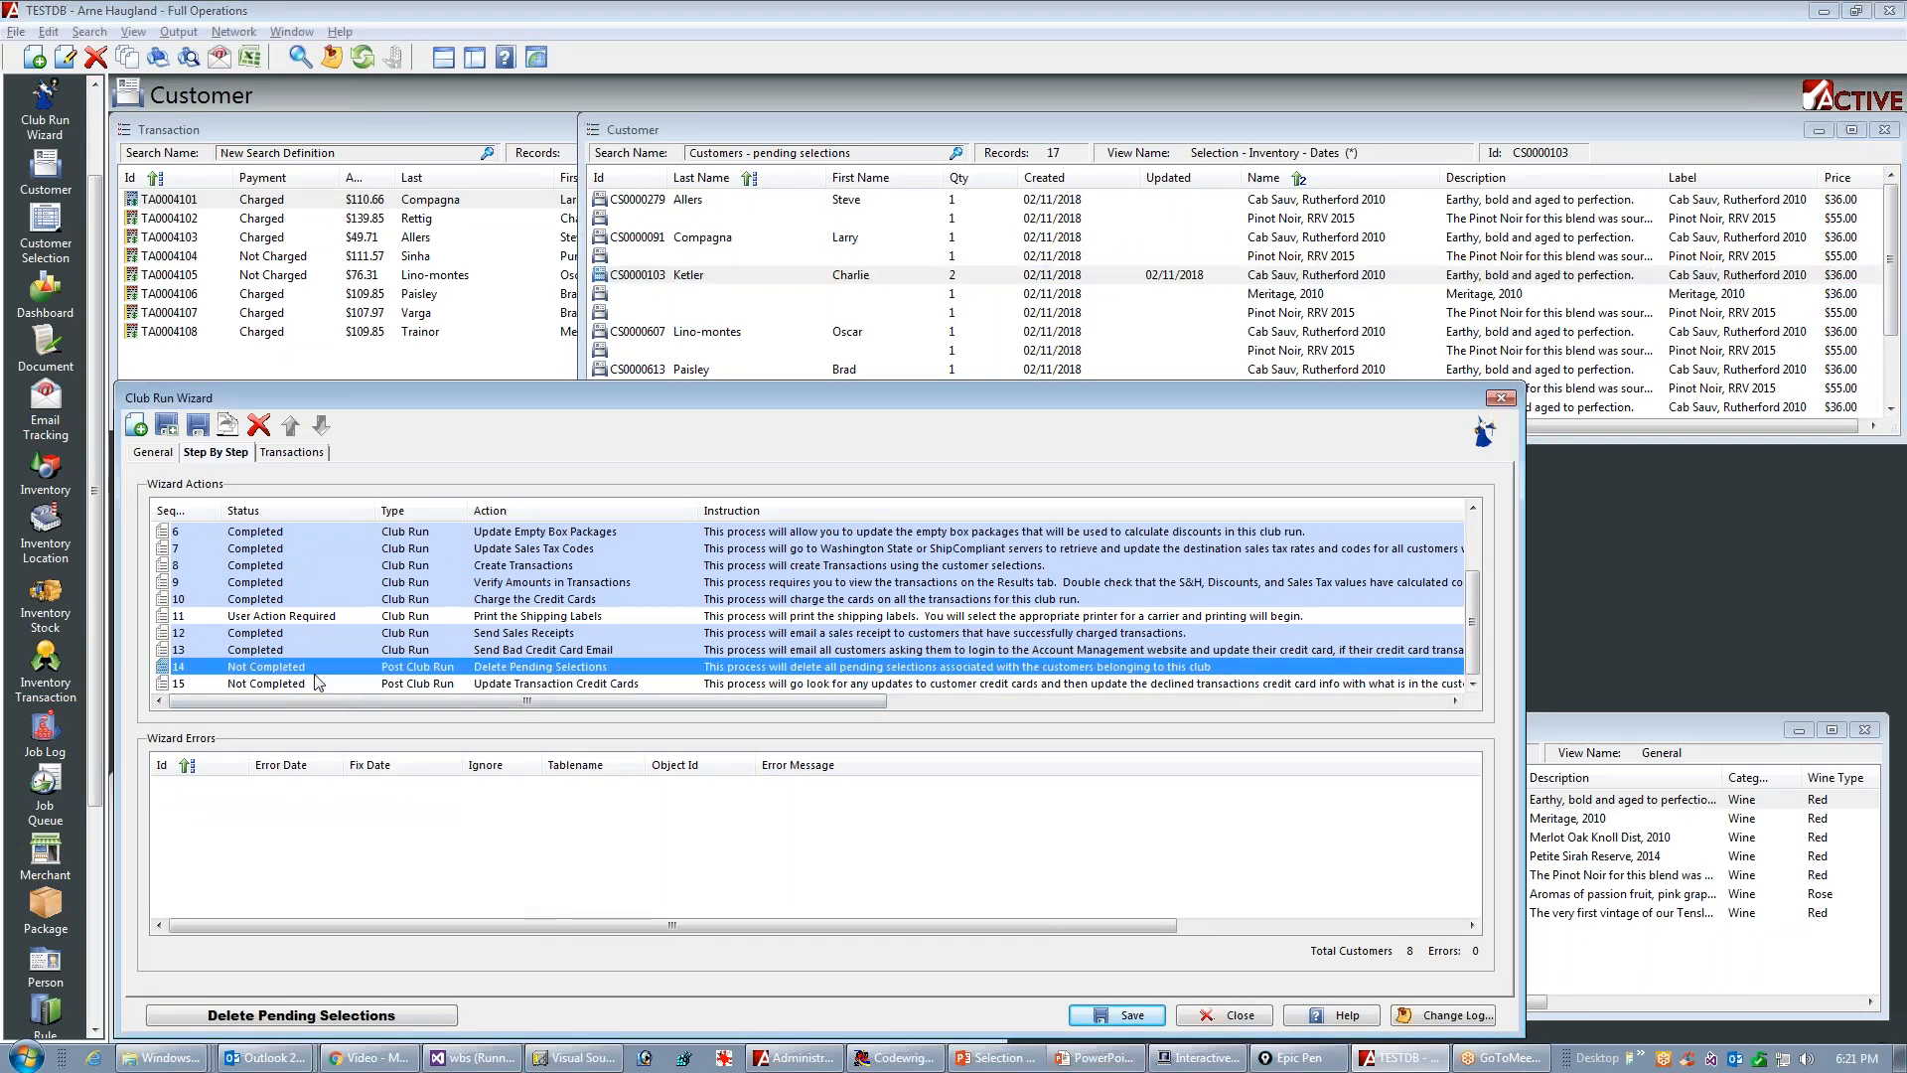
pyautogui.click(263, 1017)
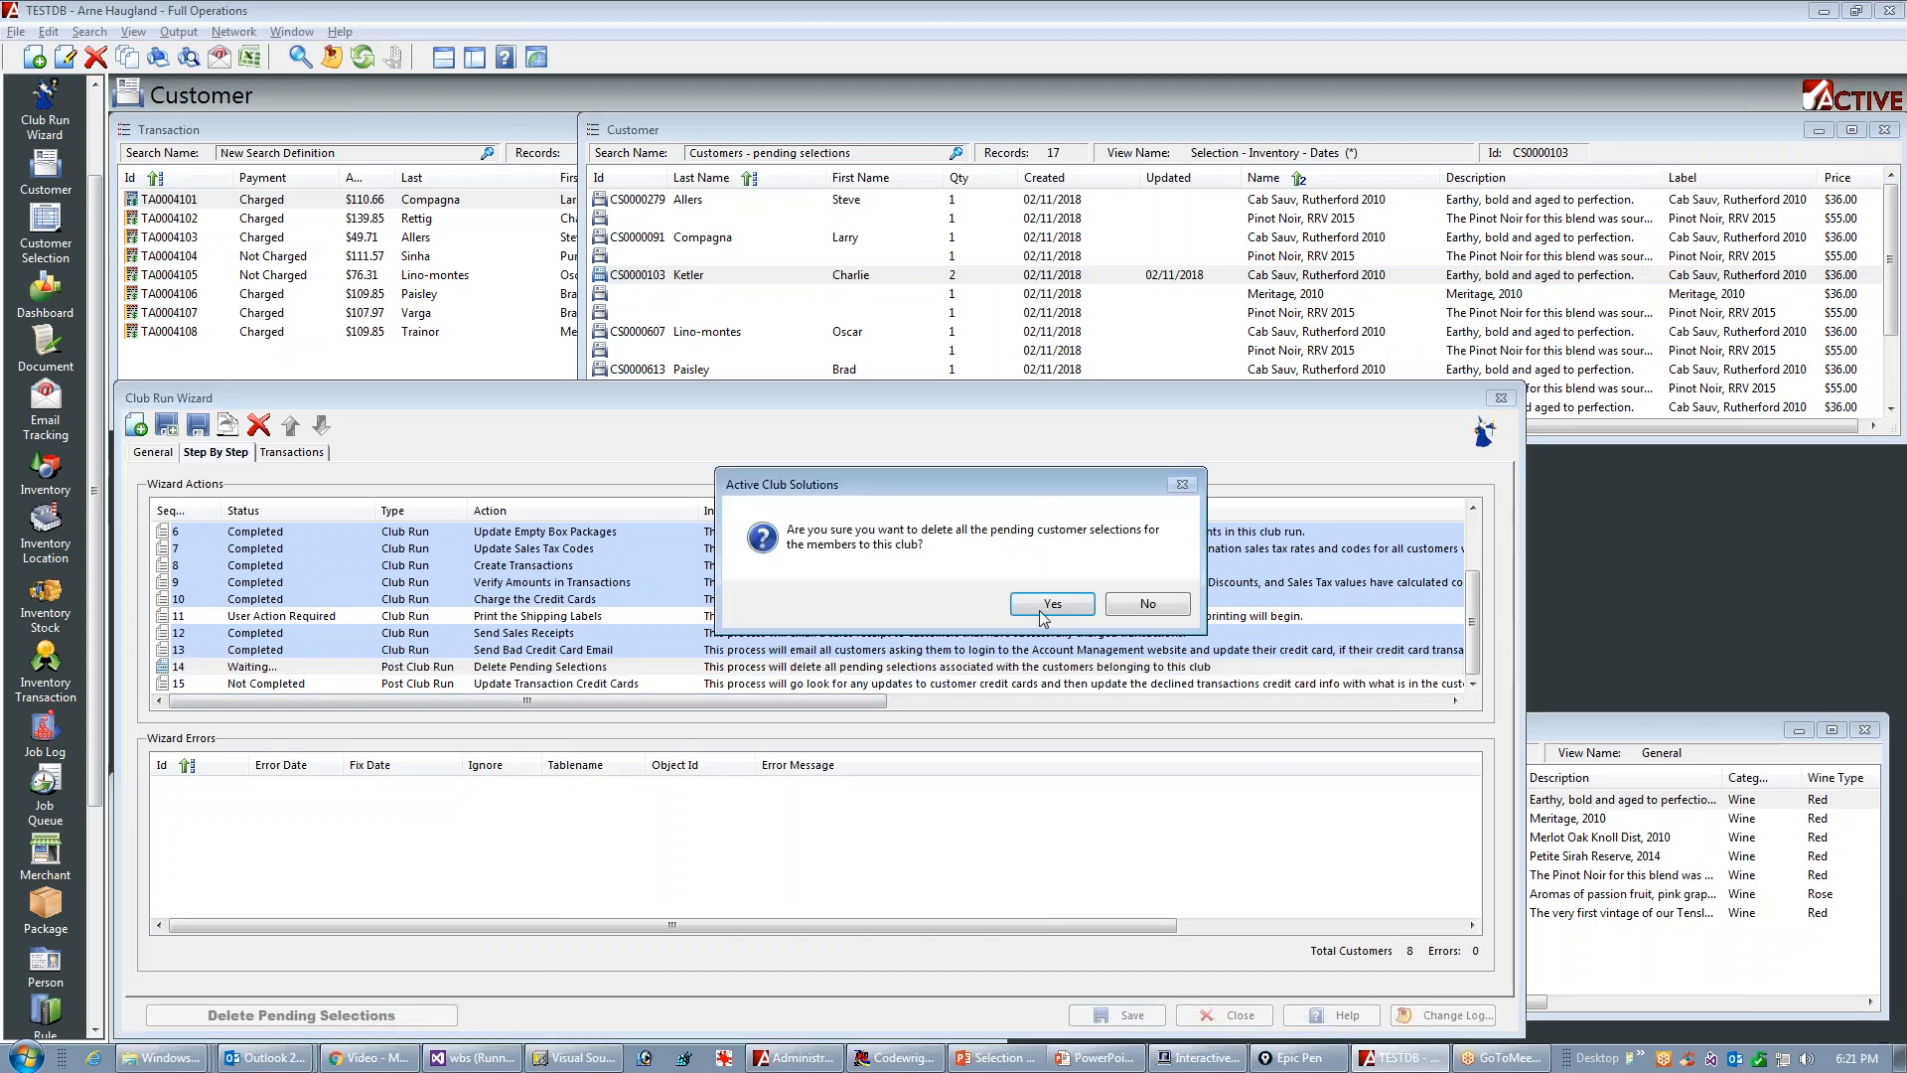
pyautogui.click(1043, 606)
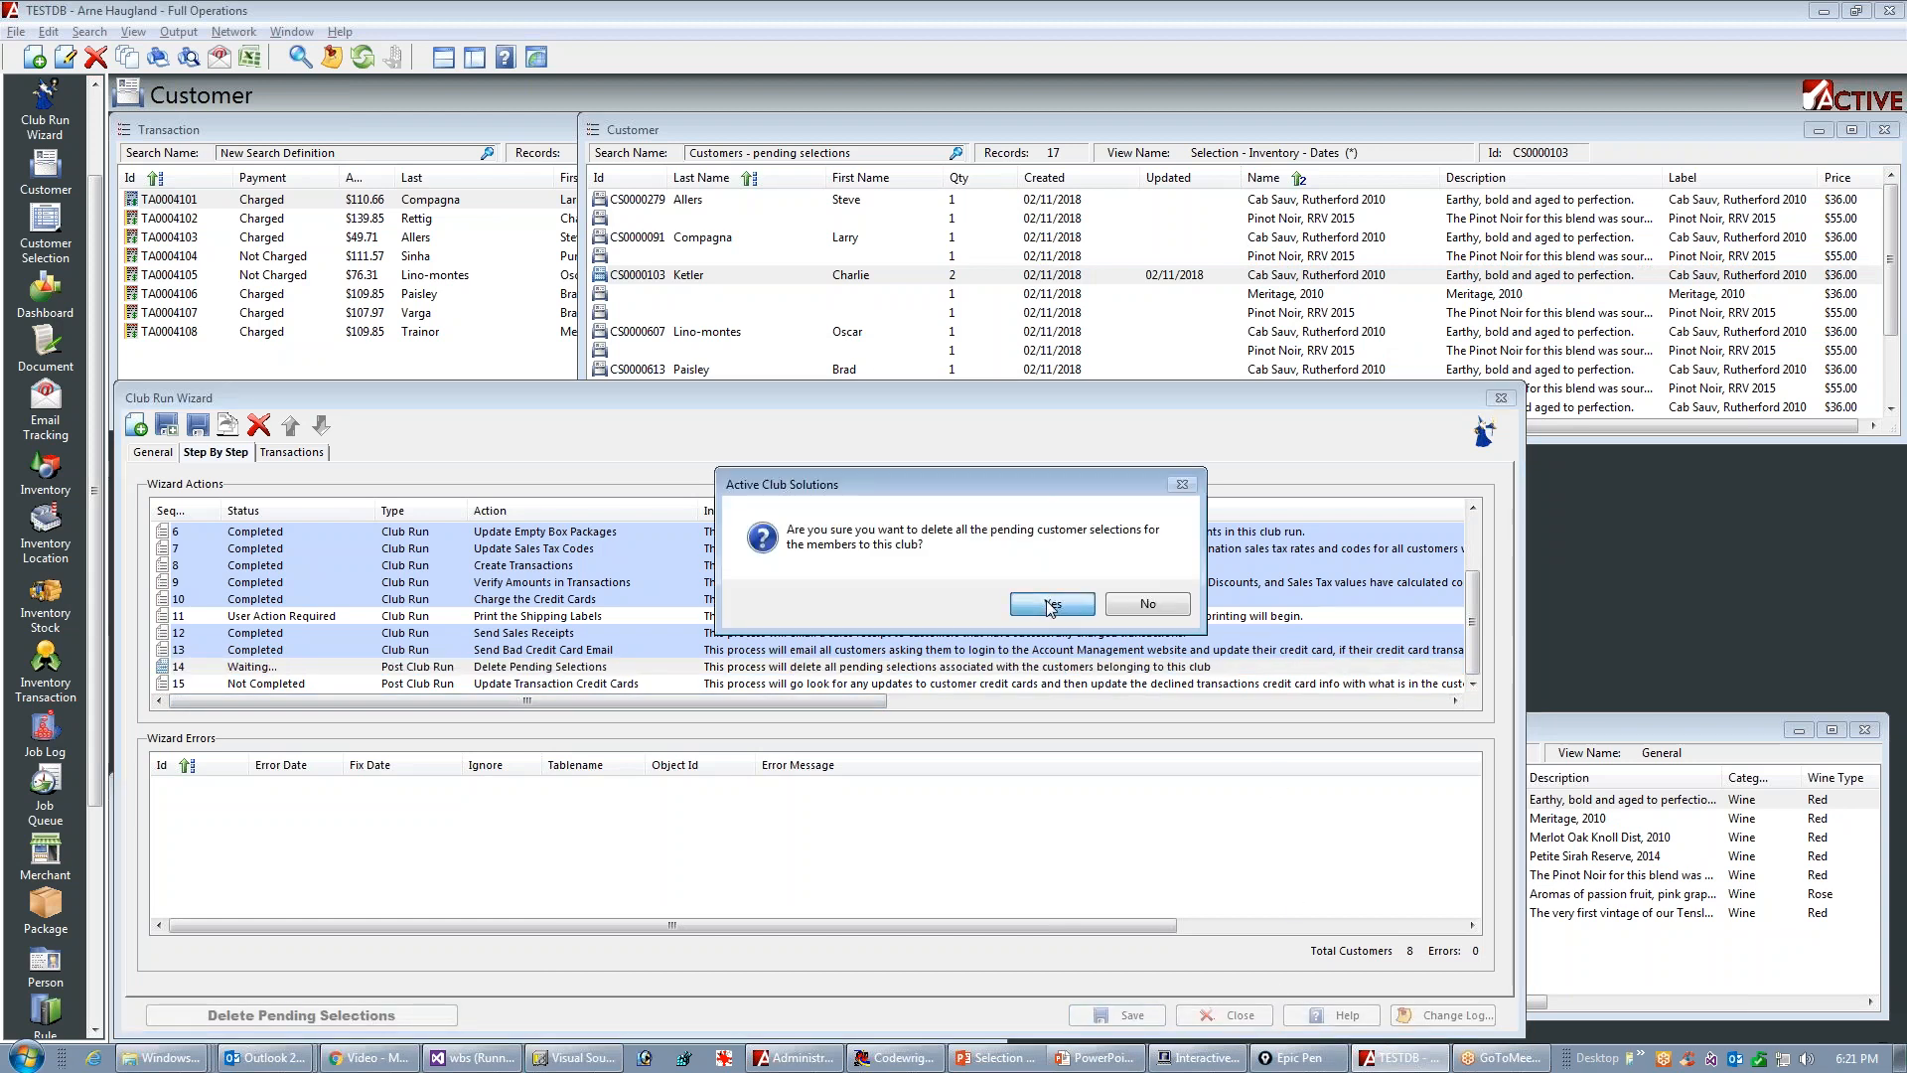
# Step: Refresh the "Customers - pending selections" search and switch to the PowerPoint slide show
pyautogui.click(959, 135)
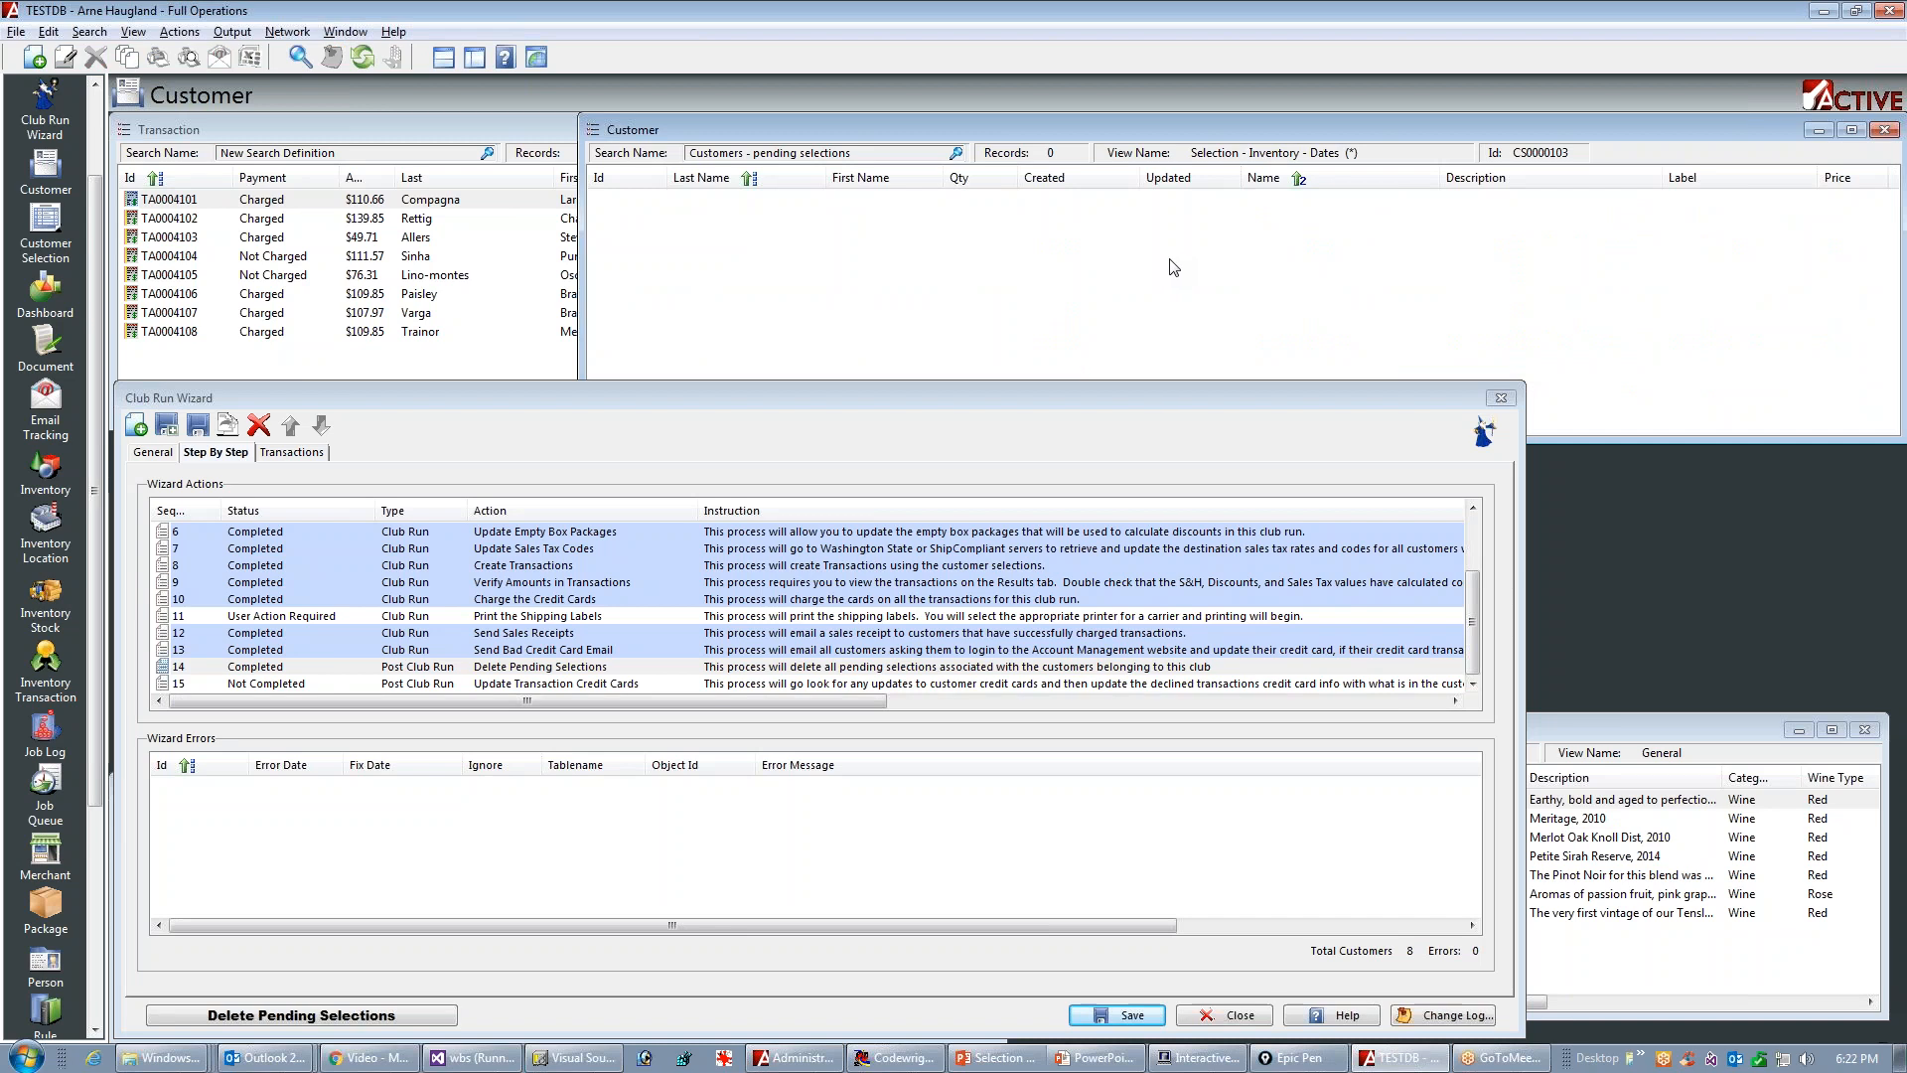
pyautogui.hotkey('alt', 'Tab')
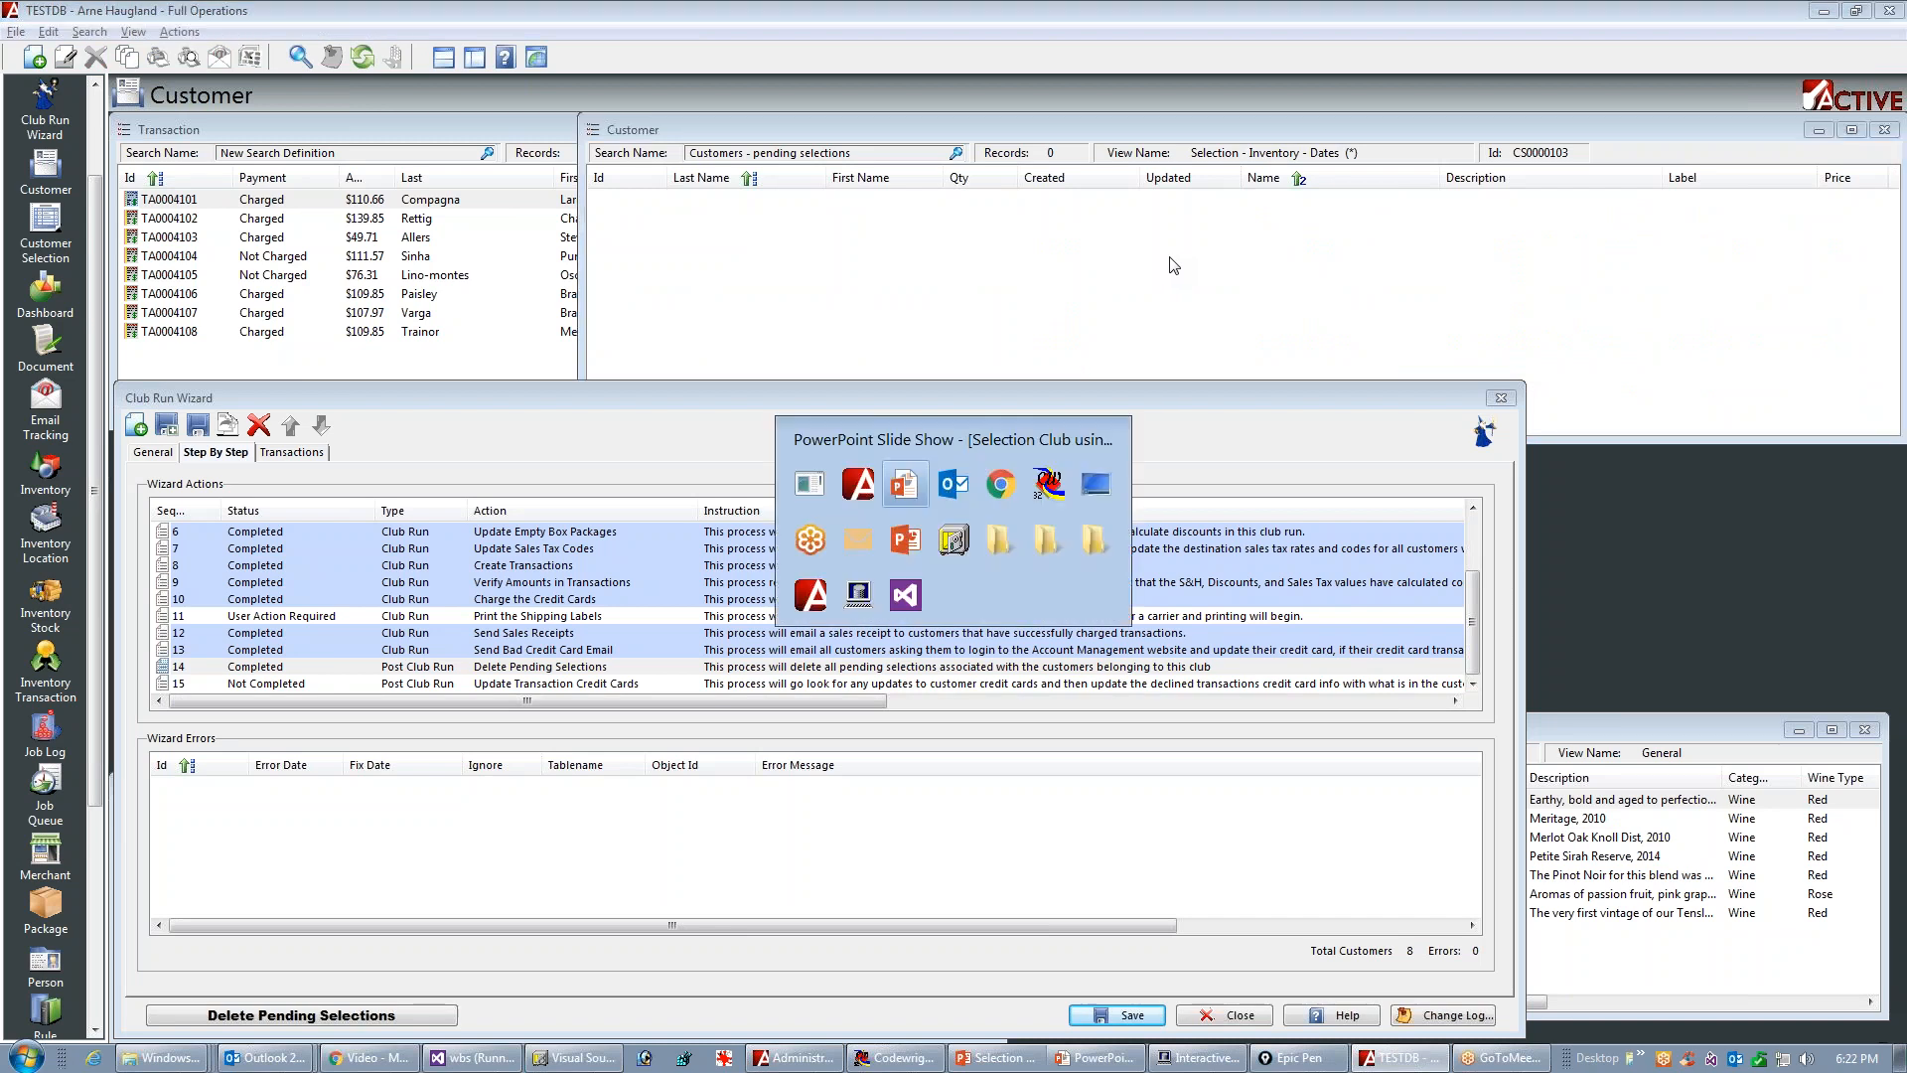